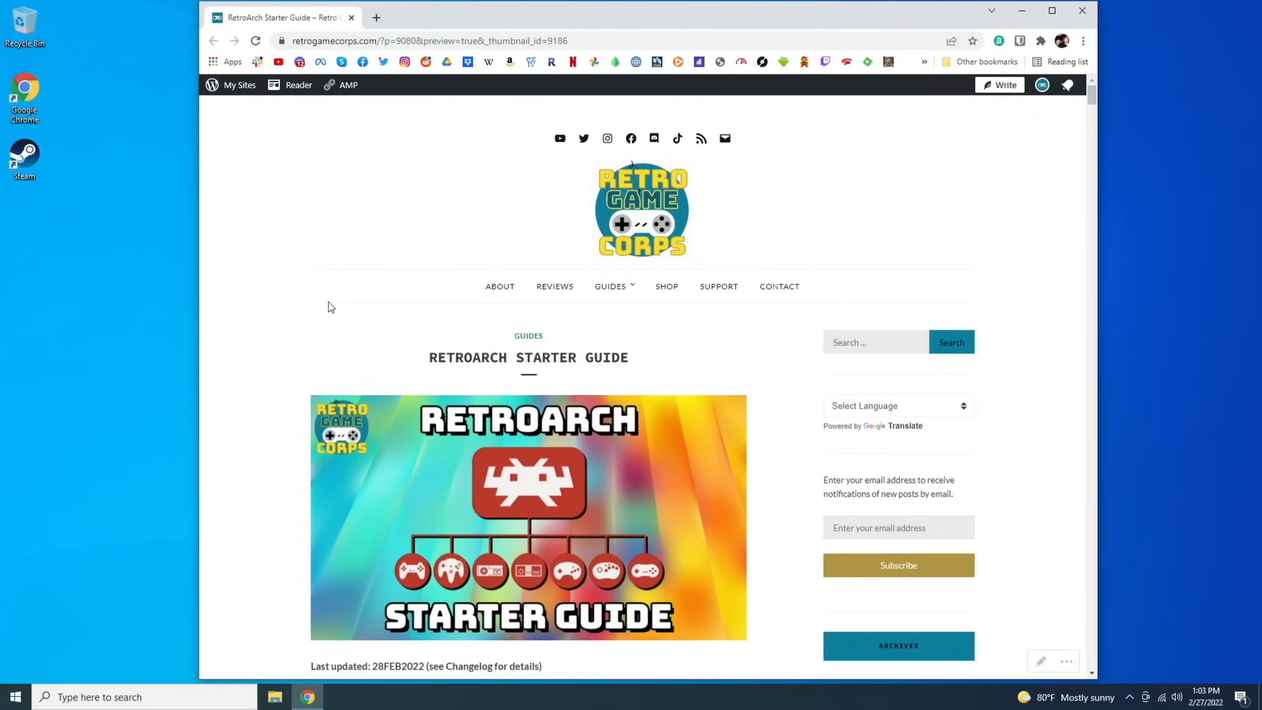
Read the Retro Game Corps RetroArch guide from the Table of Contents down to Optional features.
scroll(266, 322, "down", 10)
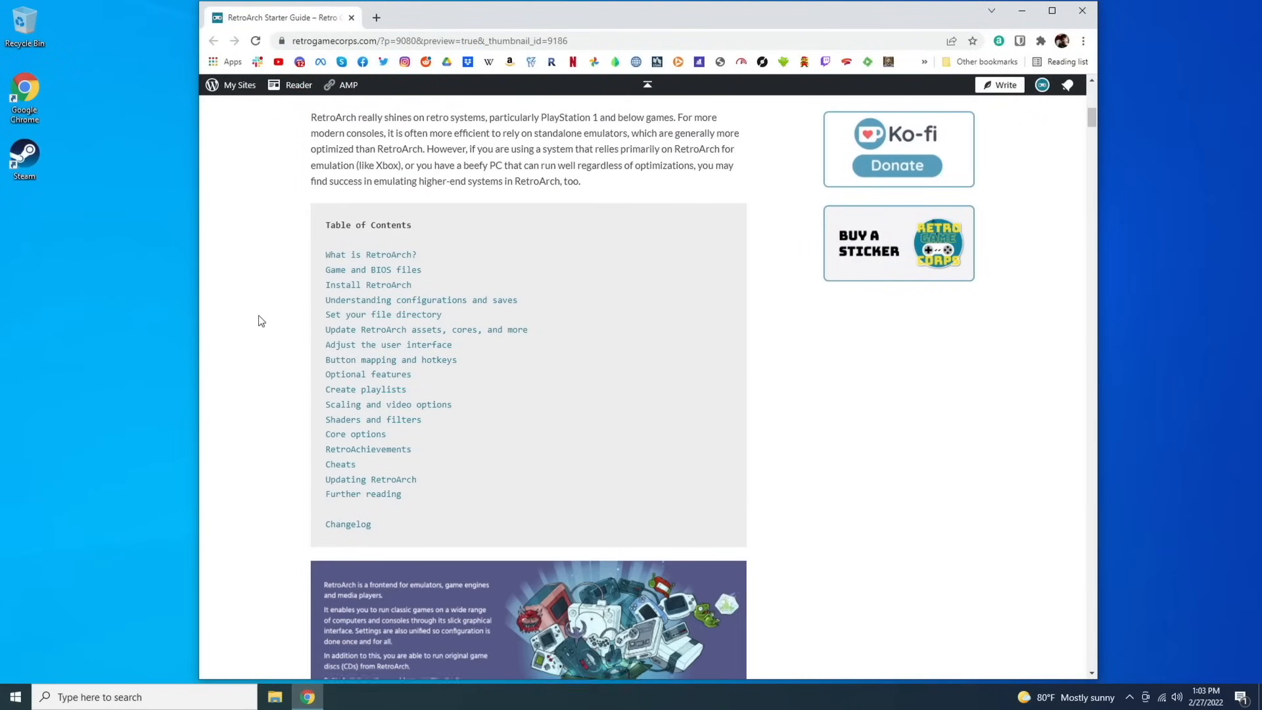
scroll(280, 373, "down", 7)
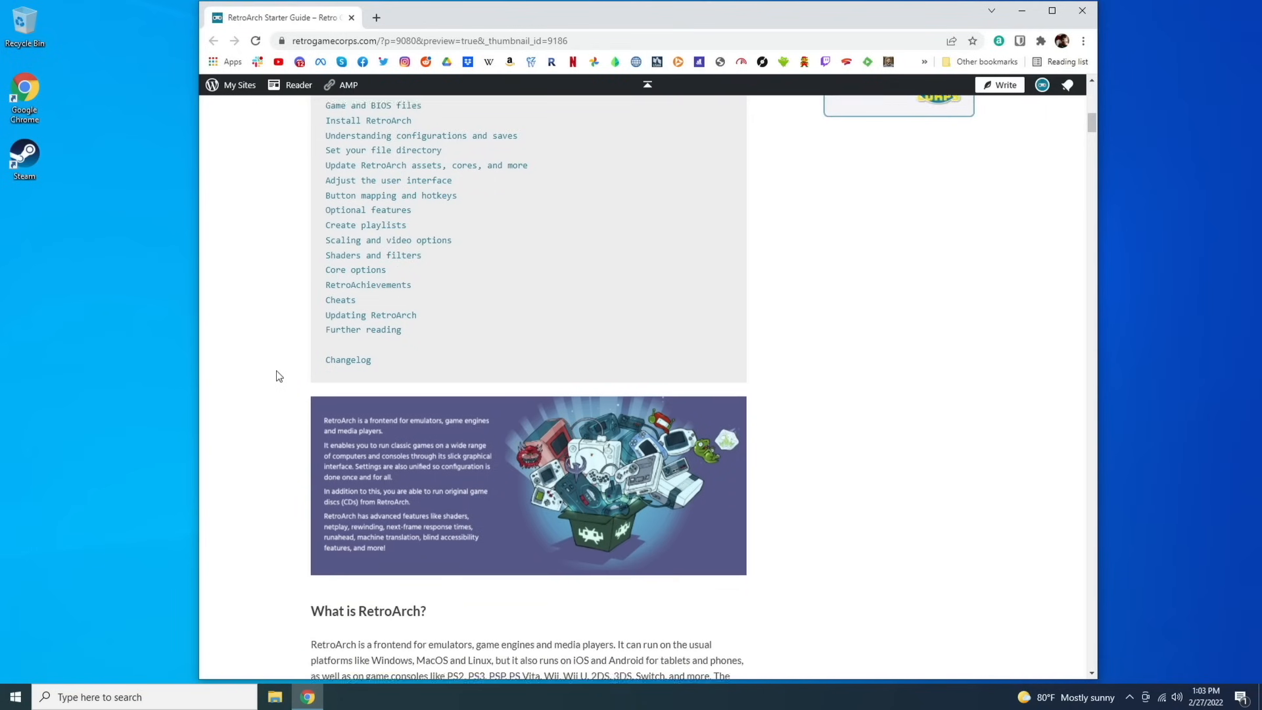
scroll(263, 371, "down", 11)
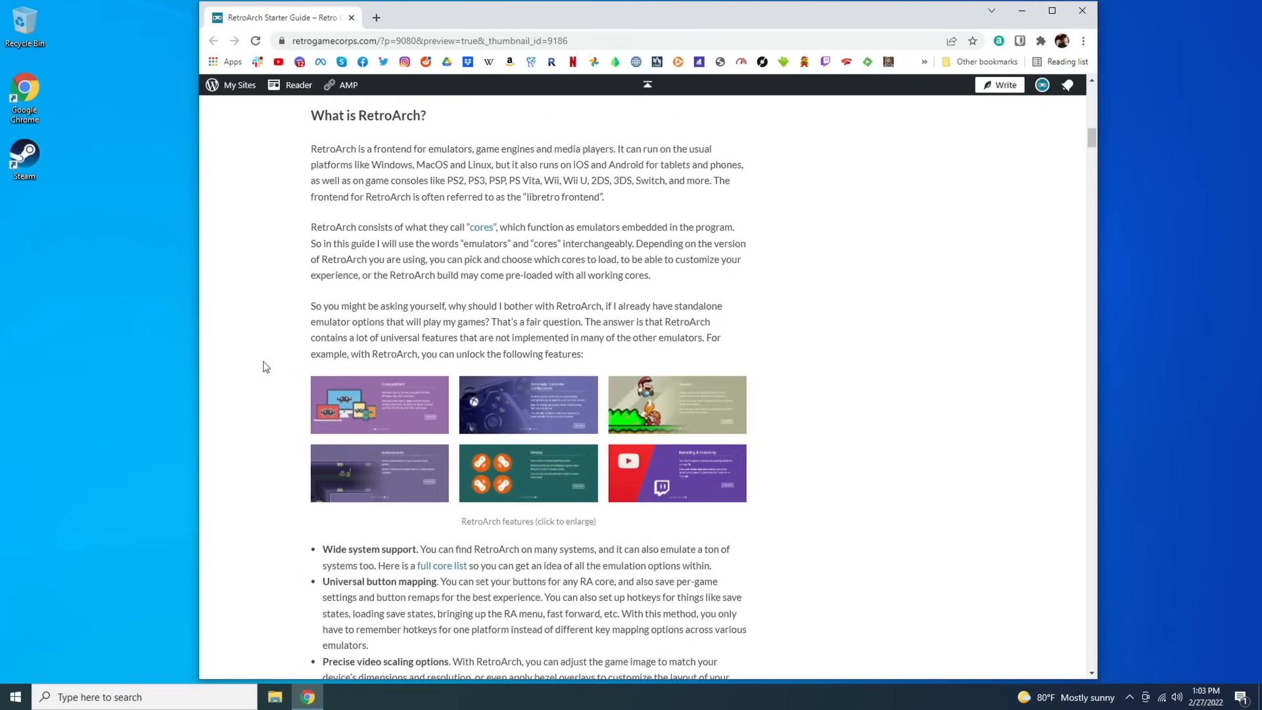
scroll(268, 362, "down", 12)
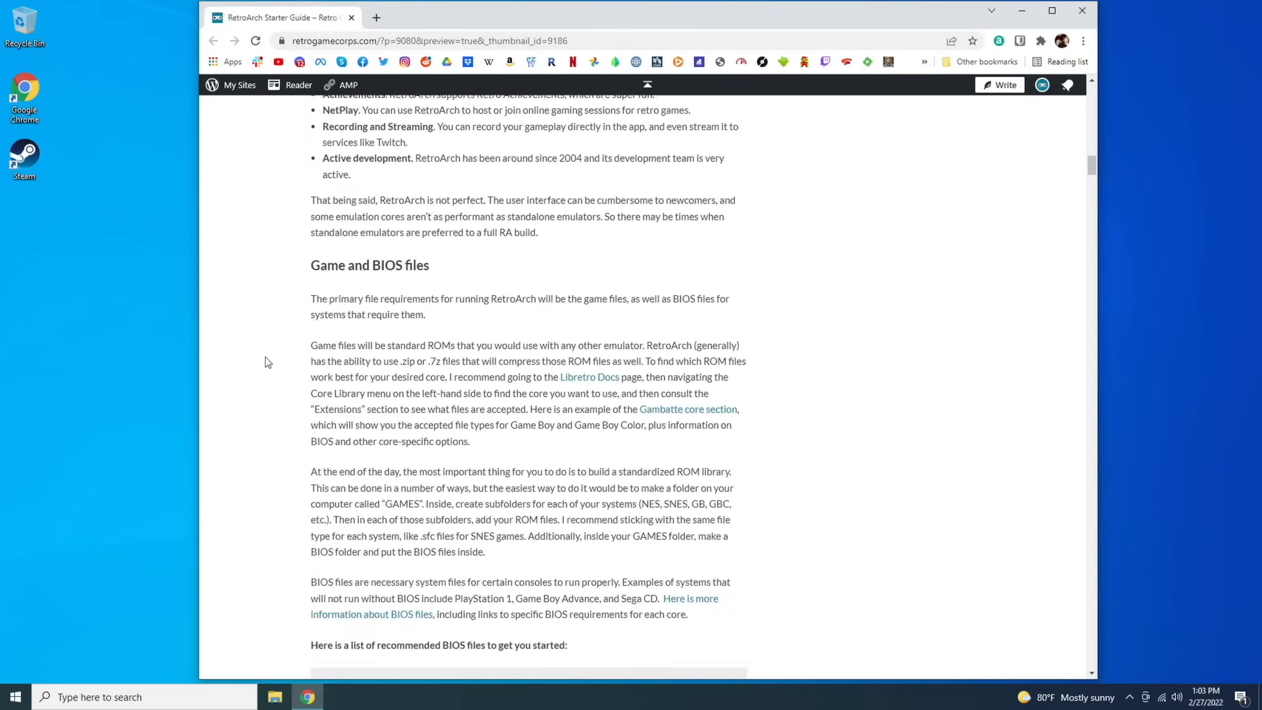
scroll(268, 362, "down", 2)
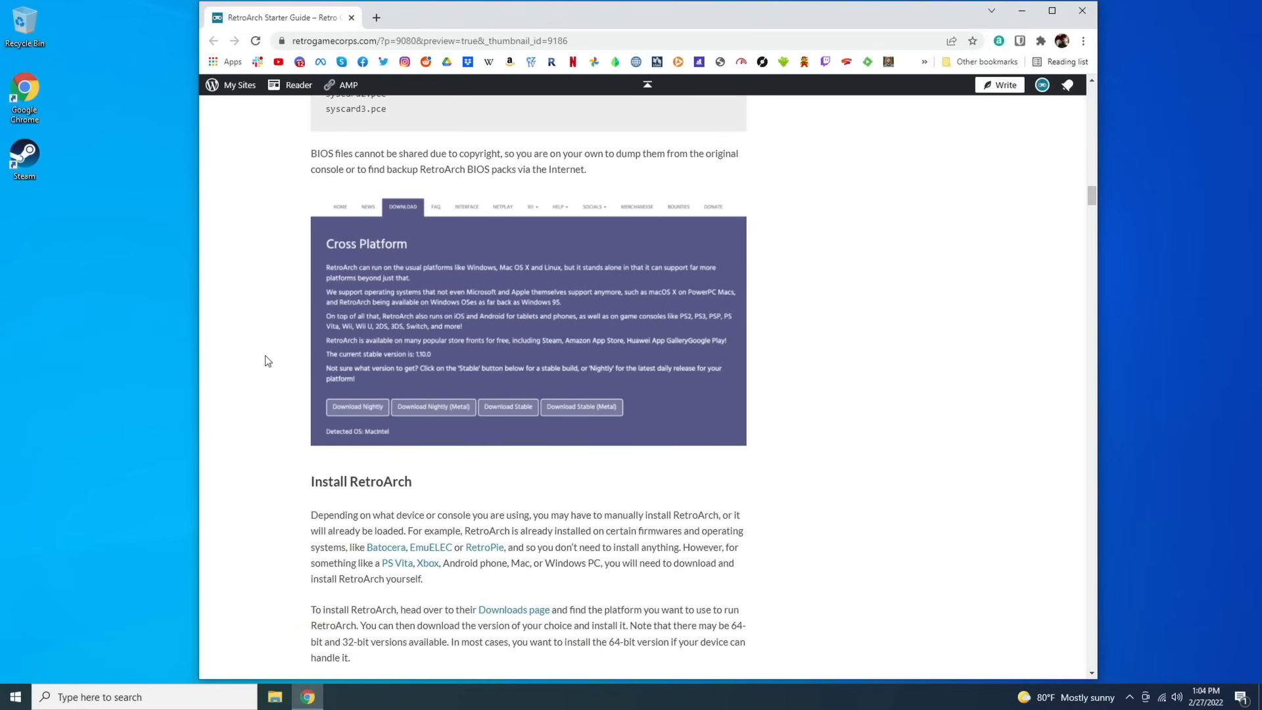
scroll(314, 456, "down", 10)
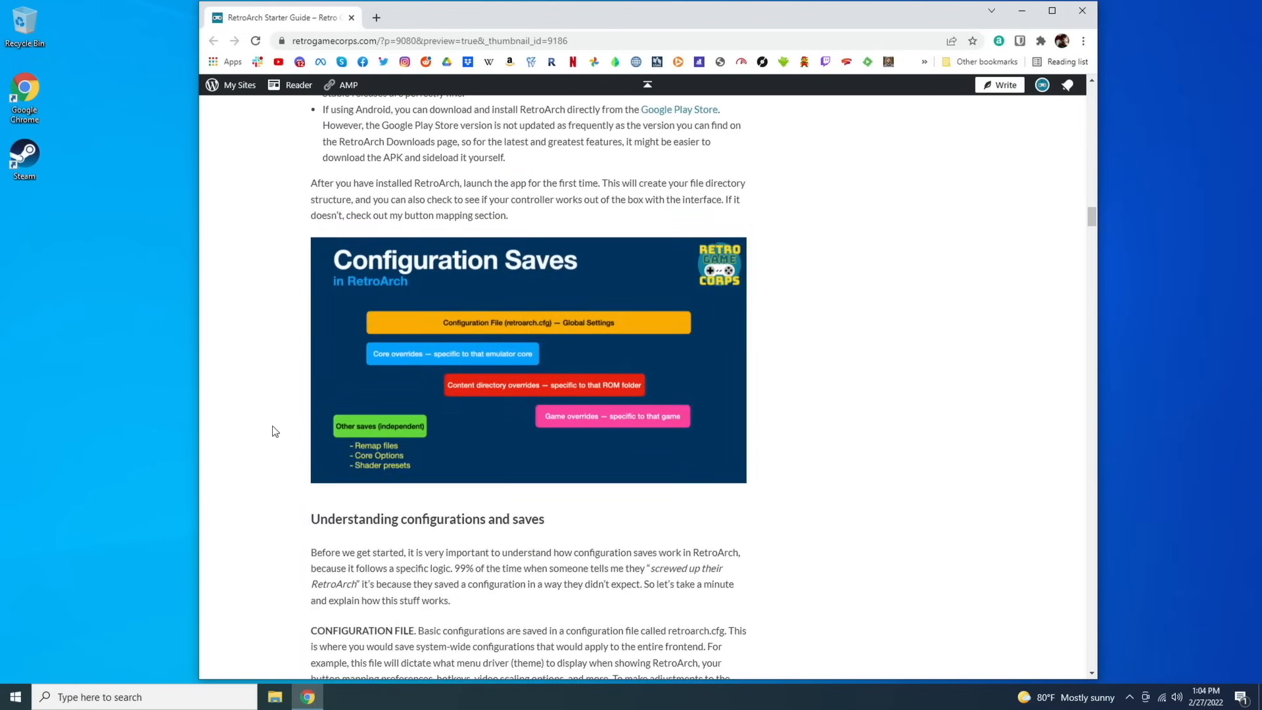
scroll(396, 509, "down", 16)
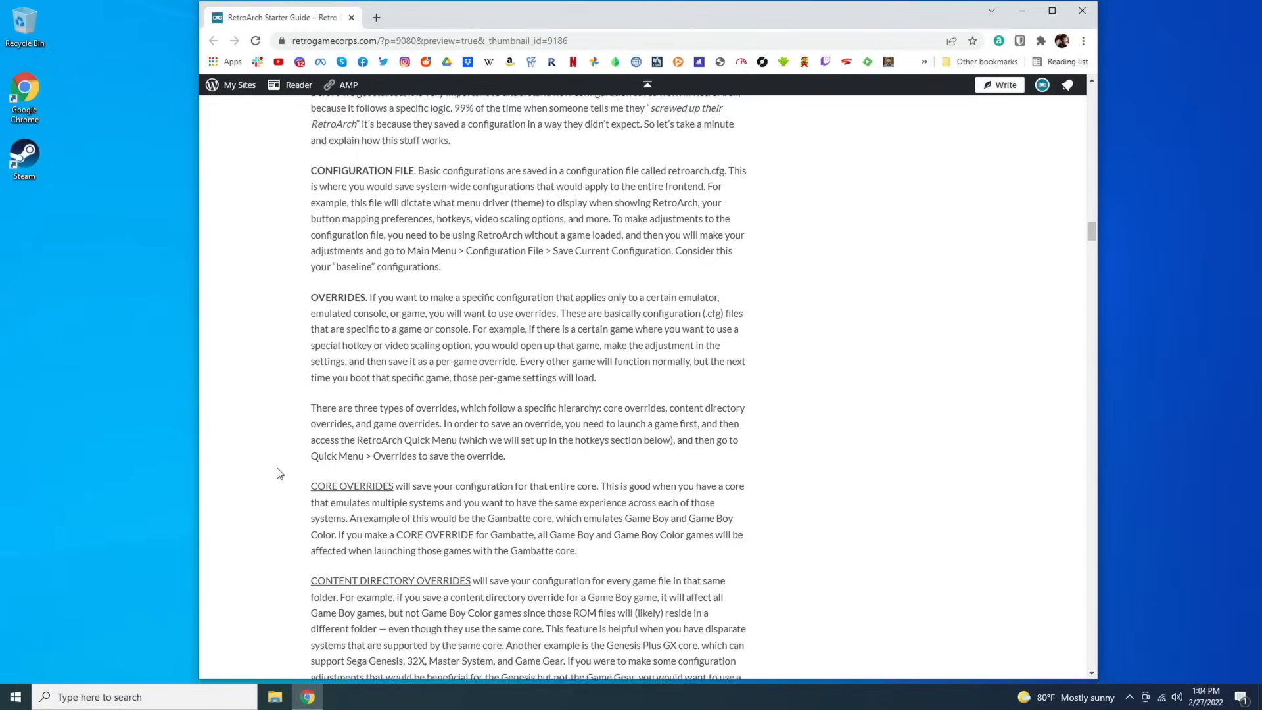
scroll(269, 463, "down", 15)
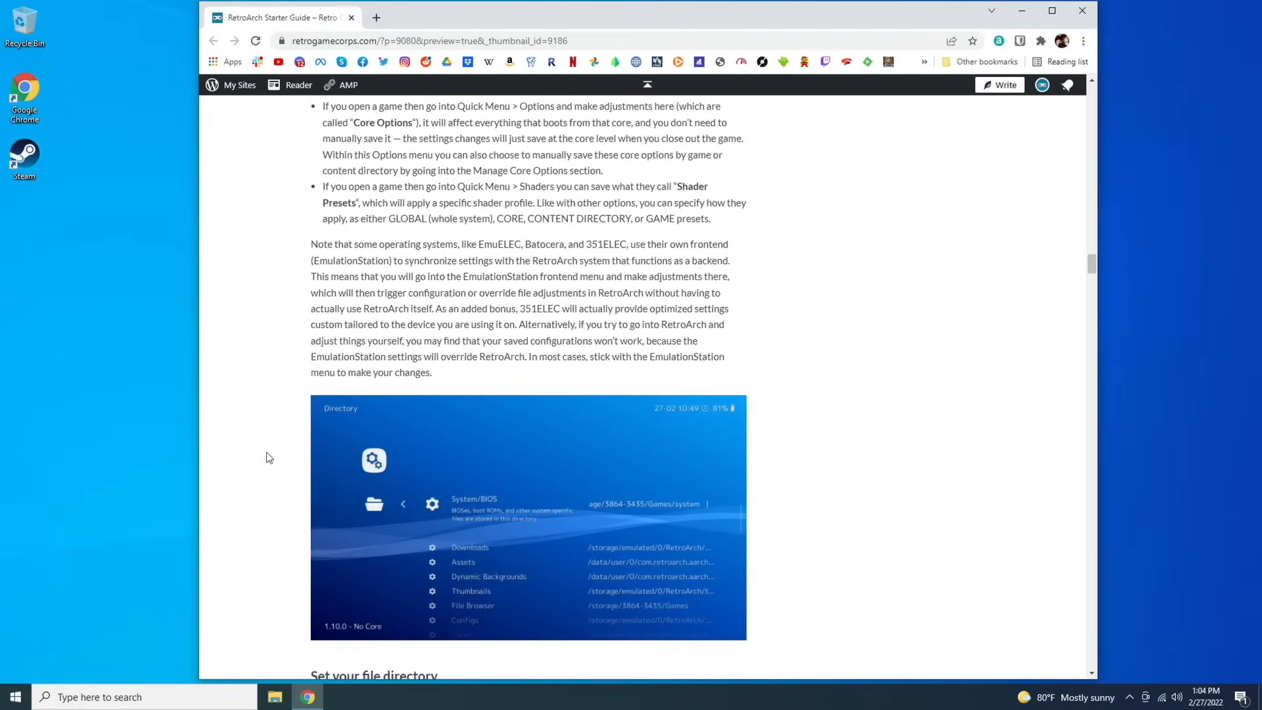
scroll(269, 457, "down", 5)
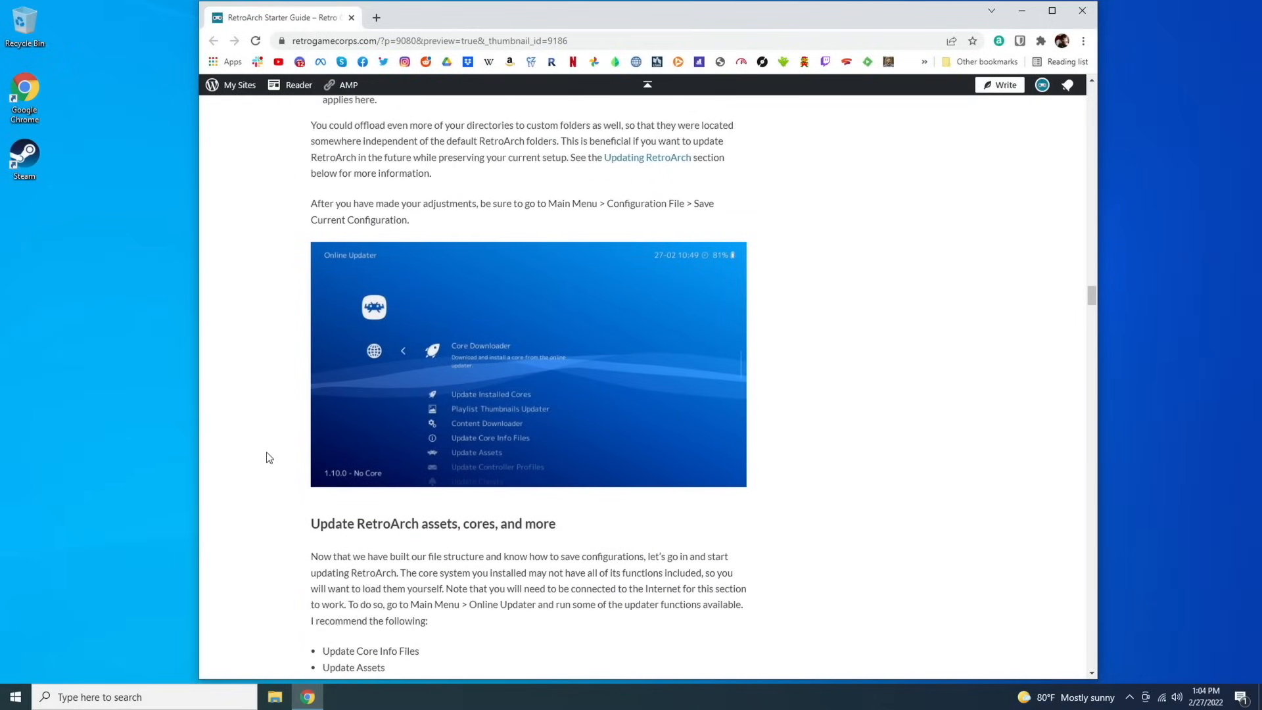
scroll(269, 455, "down", 4)
scroll(269, 455, "down", 4)
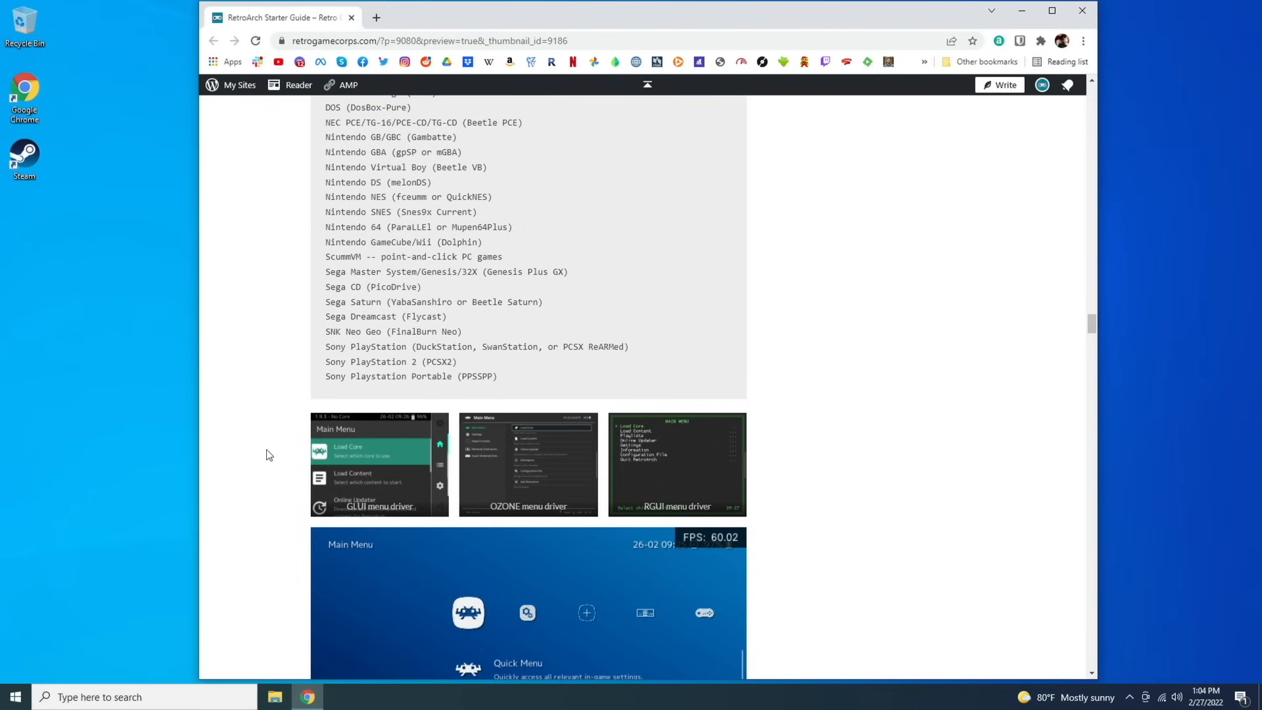
scroll(269, 455, "down", 4)
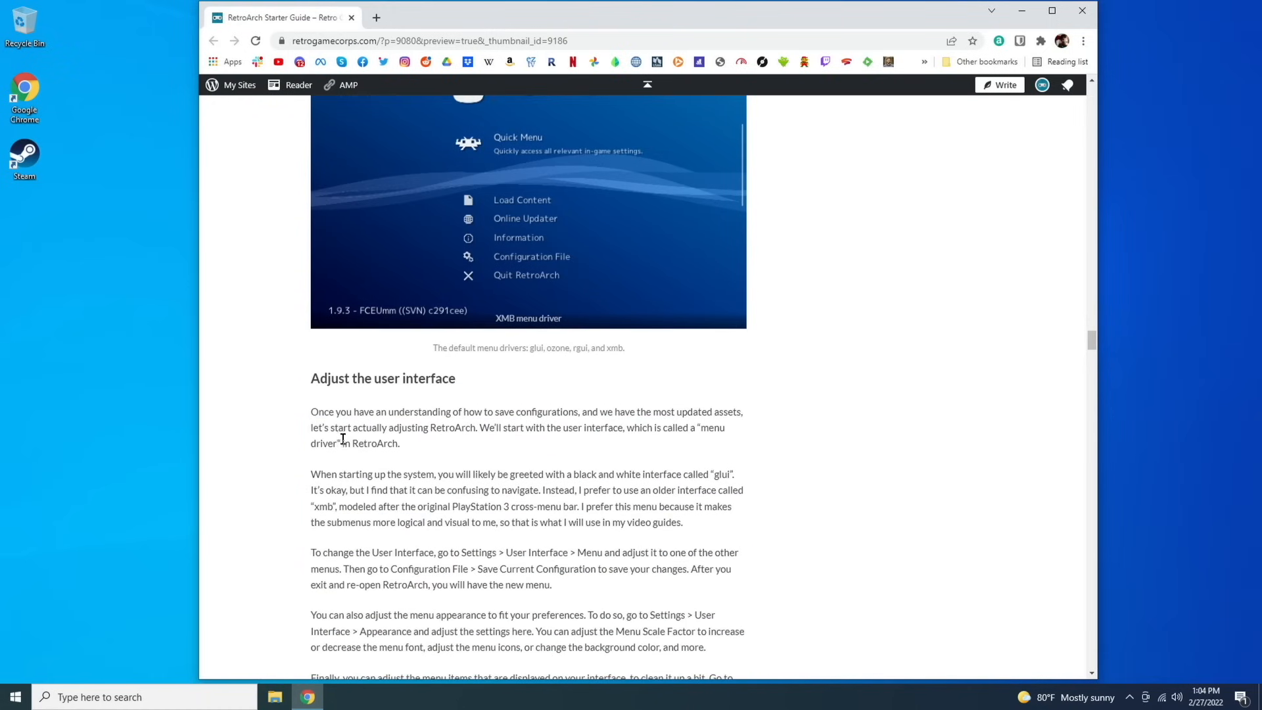
scroll(315, 440, "down", 7)
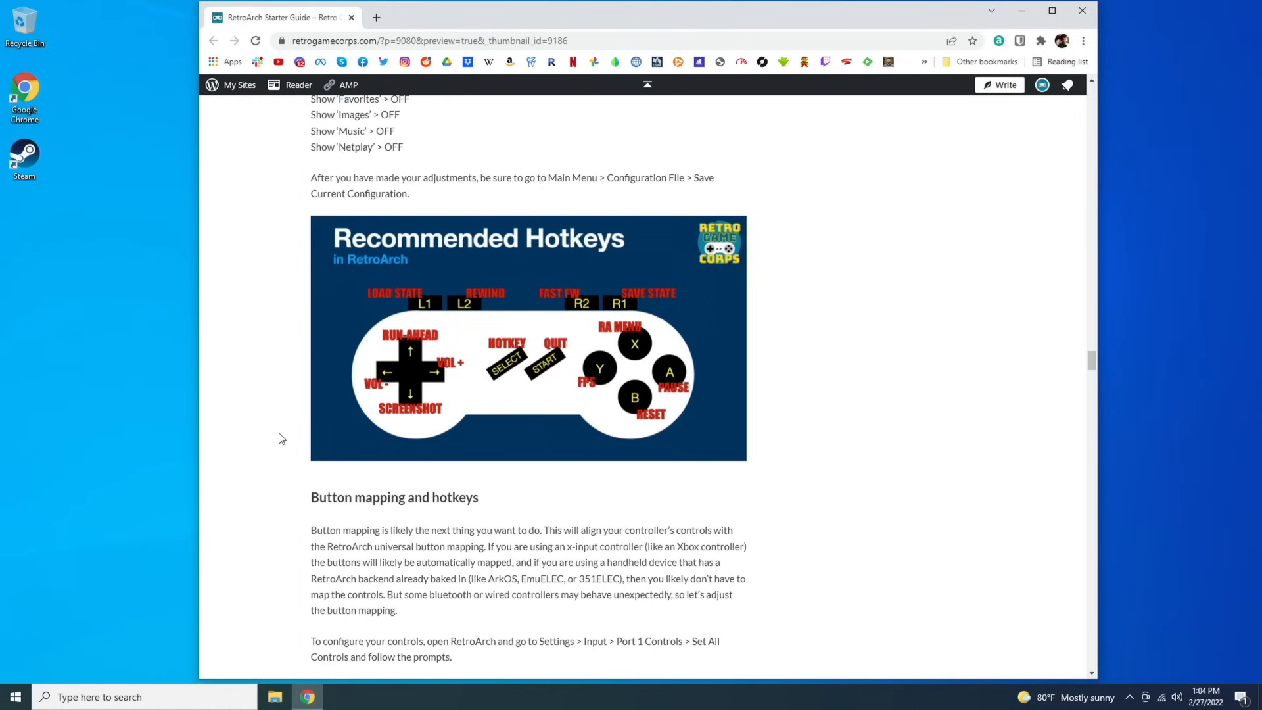
scroll(281, 439, "down", 16)
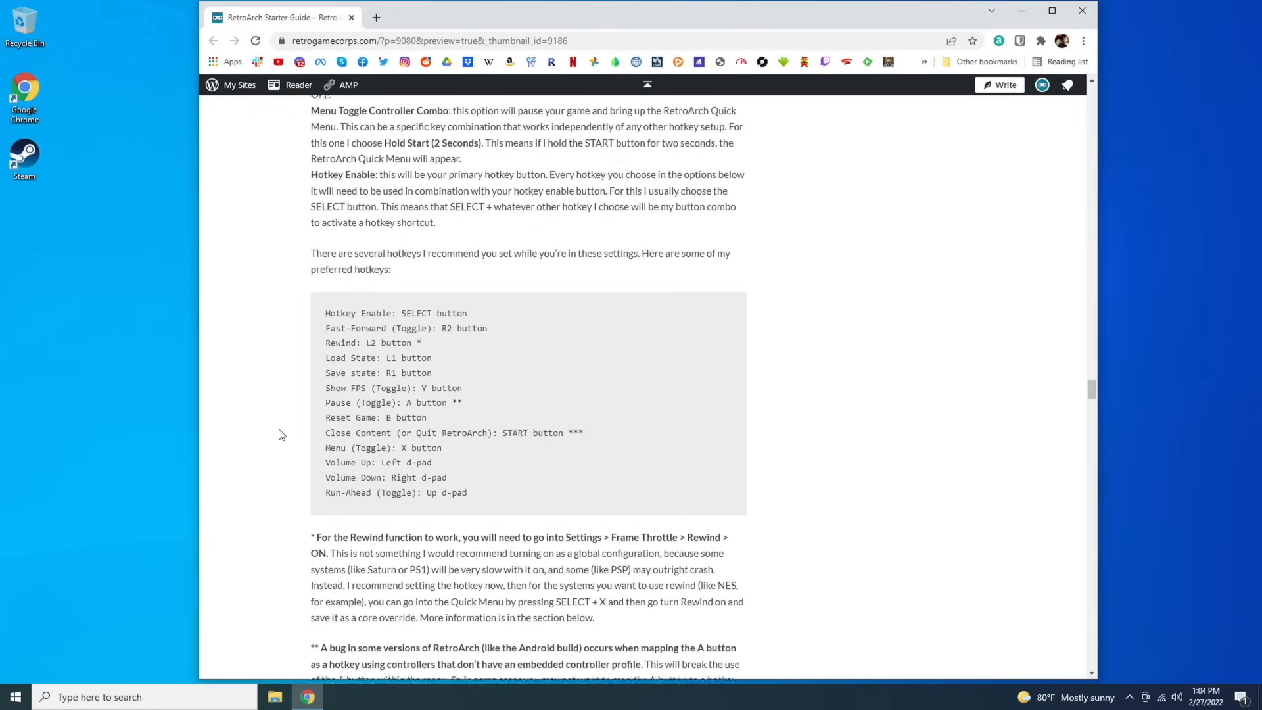
scroll(282, 434, "down", 10)
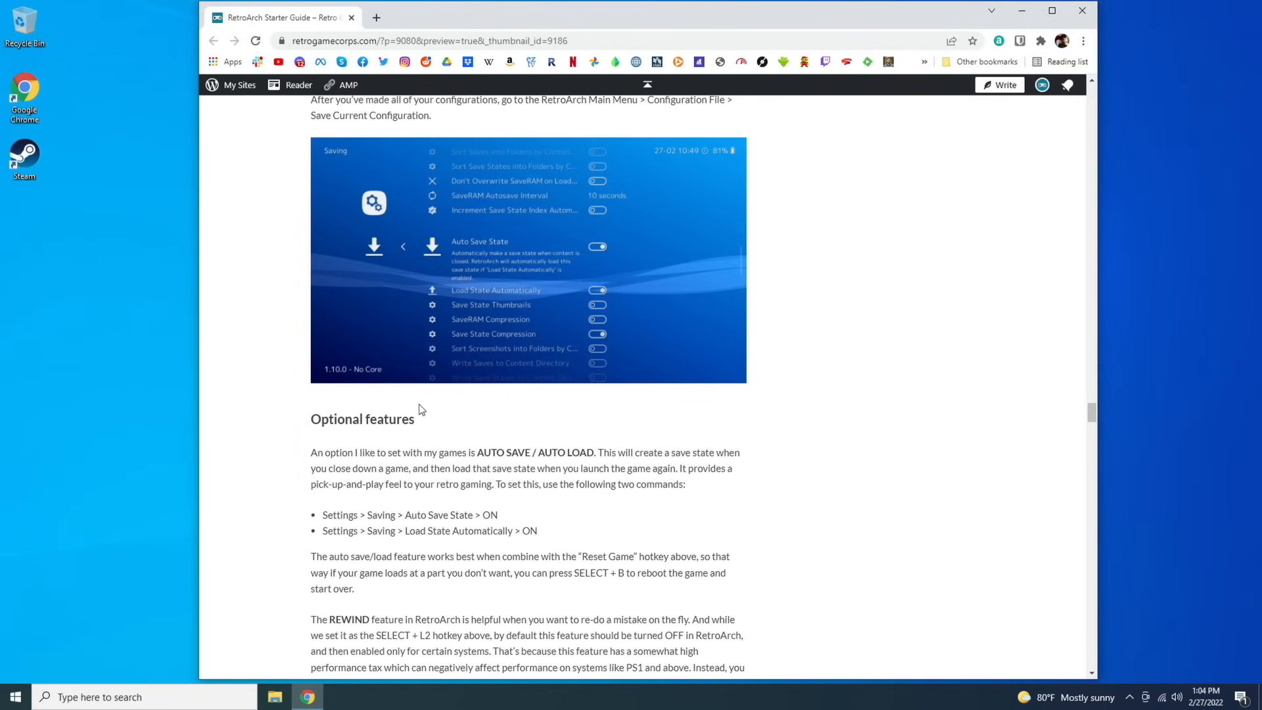
scroll(276, 437, "down", 15)
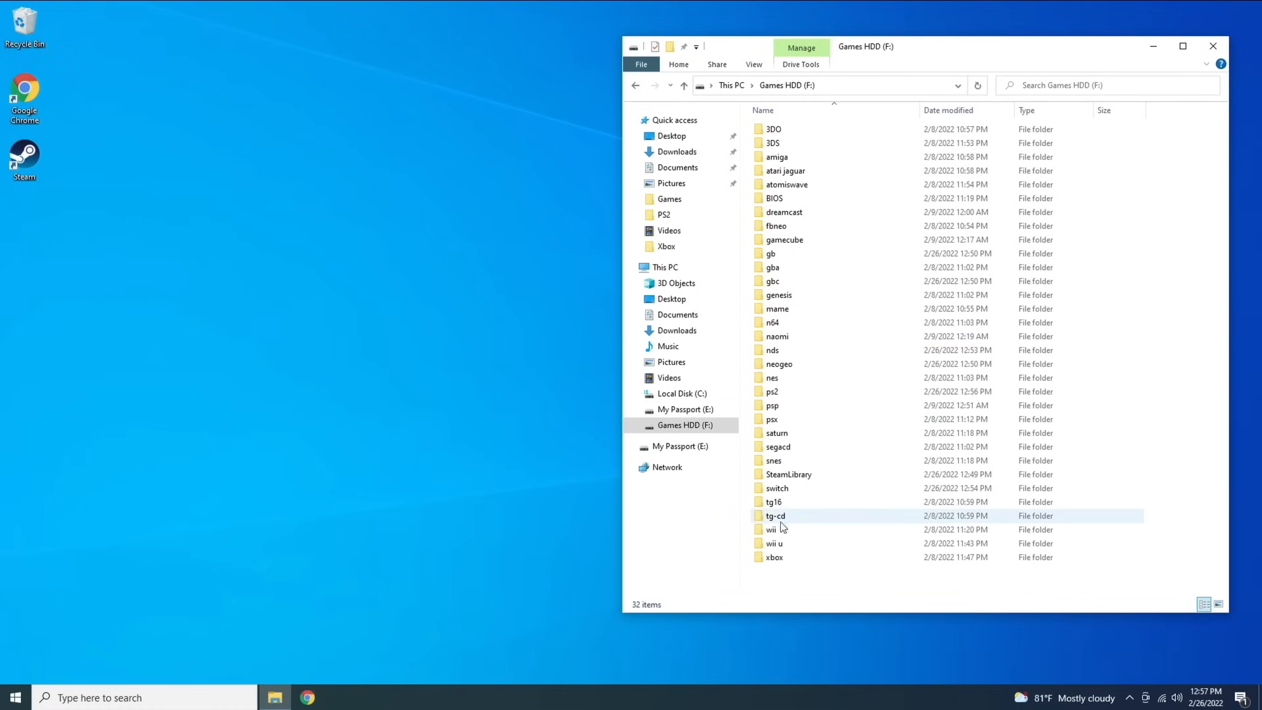
left_click(784, 270)
double_click(784, 270)
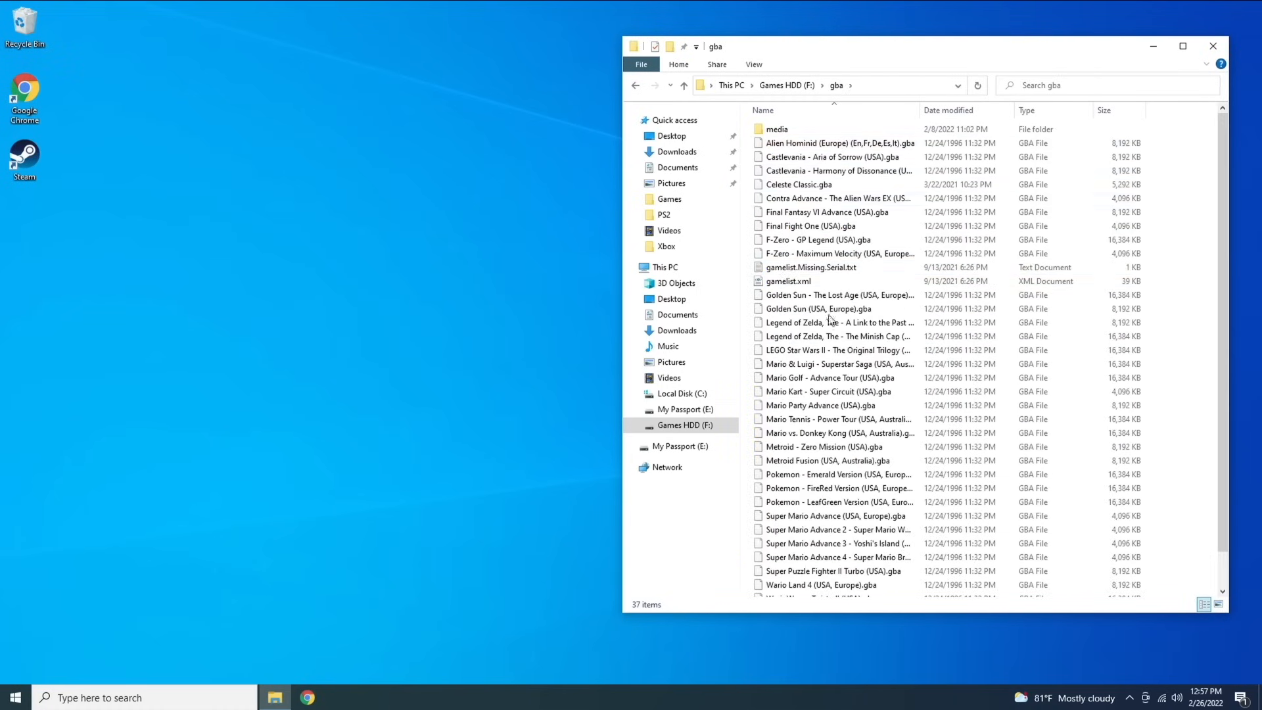
scroll(826, 423, "down", 1)
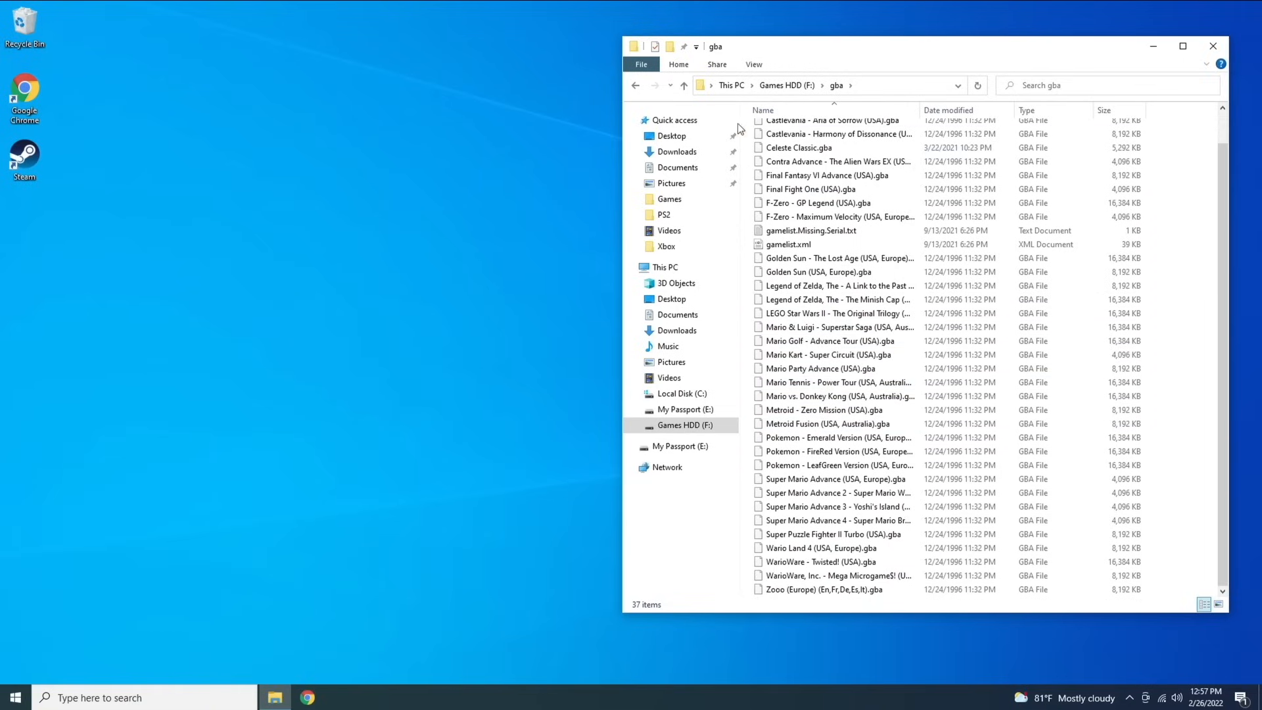
left_click(684, 92)
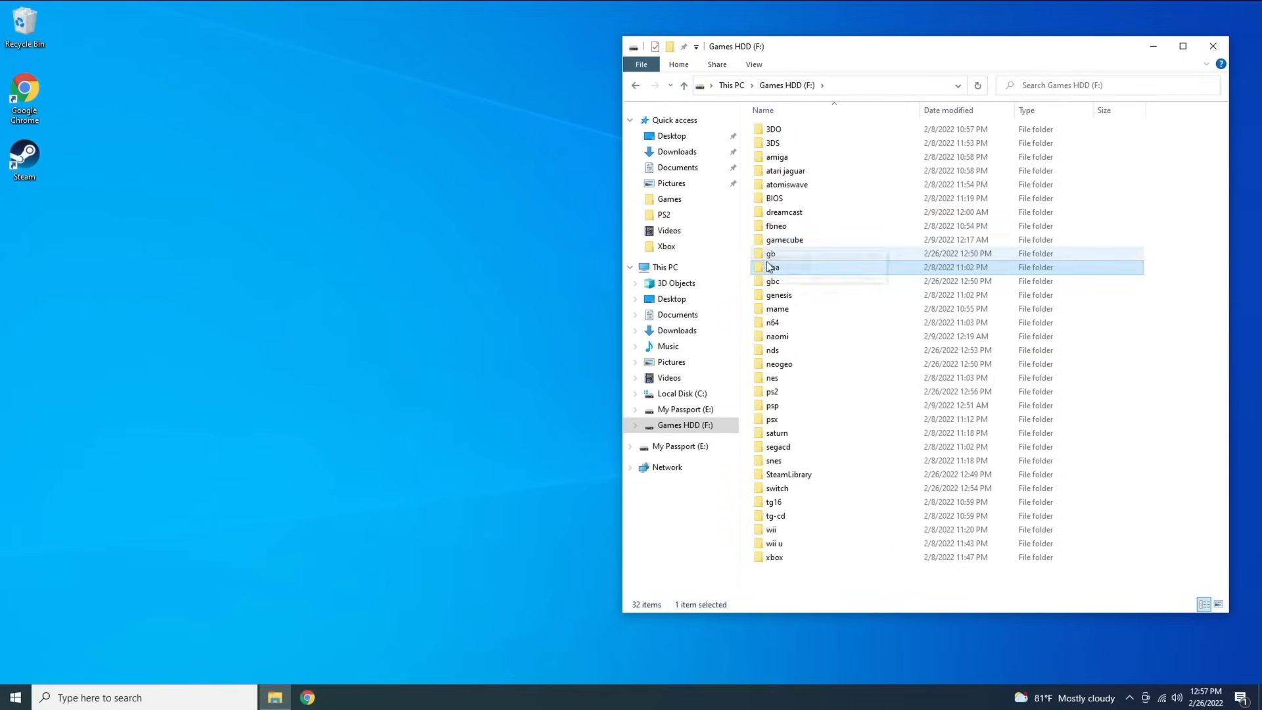
double_click(789, 379)
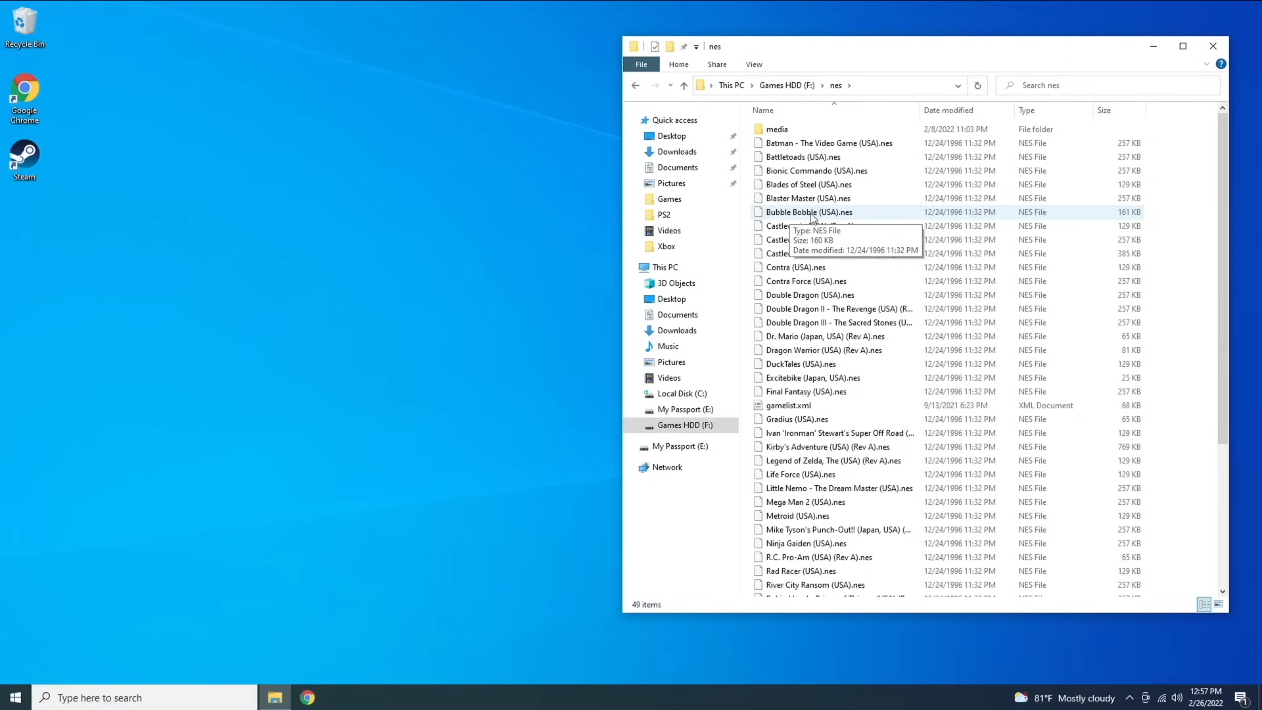
left_click(684, 86)
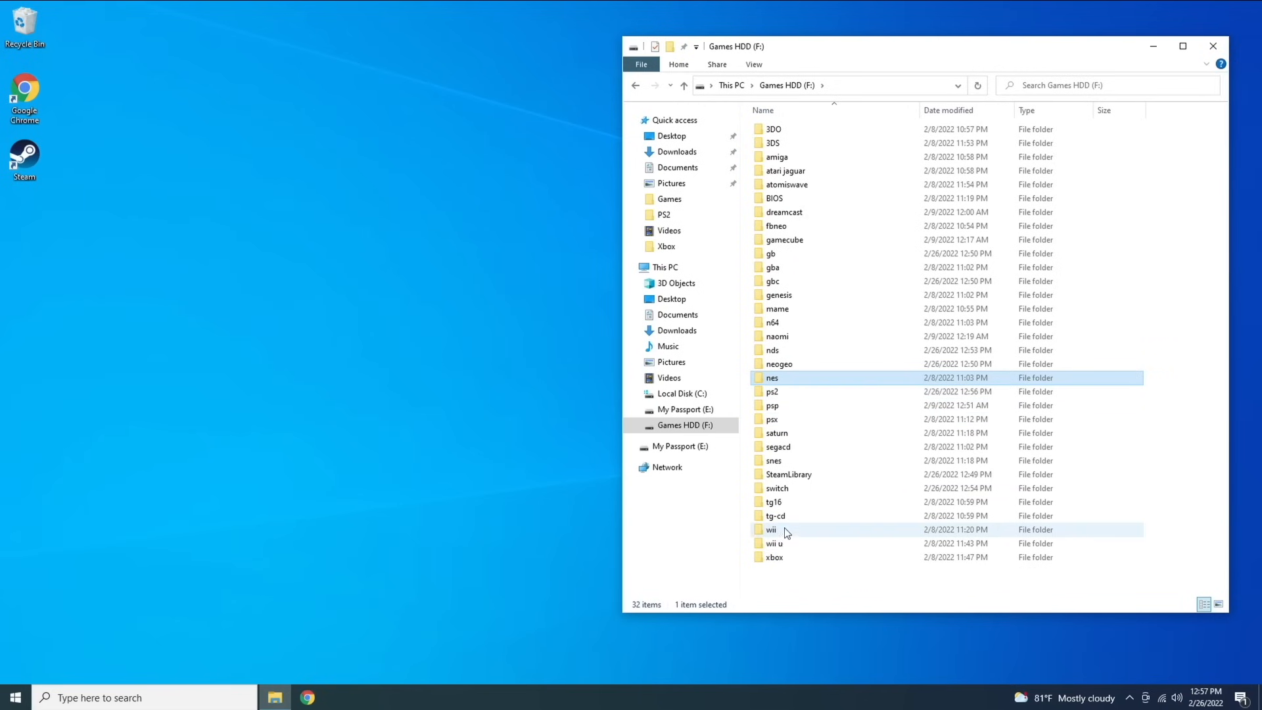
double_click(786, 464)
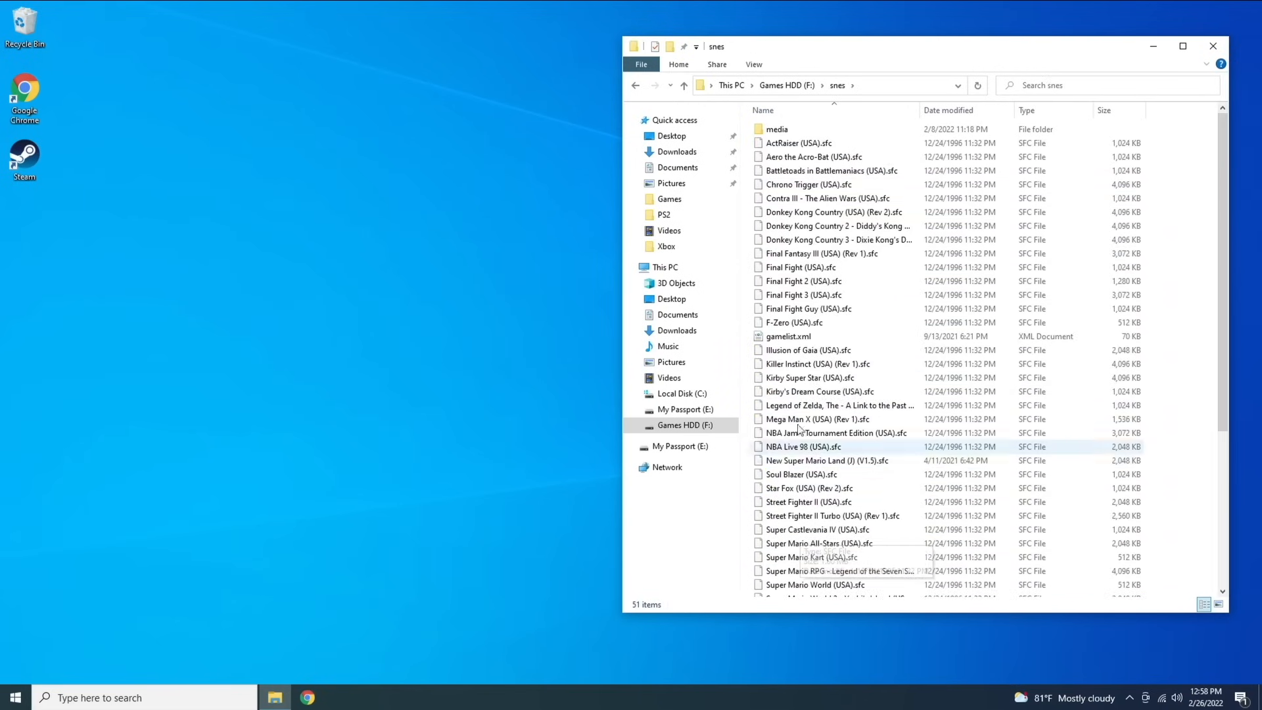
left_click(684, 86)
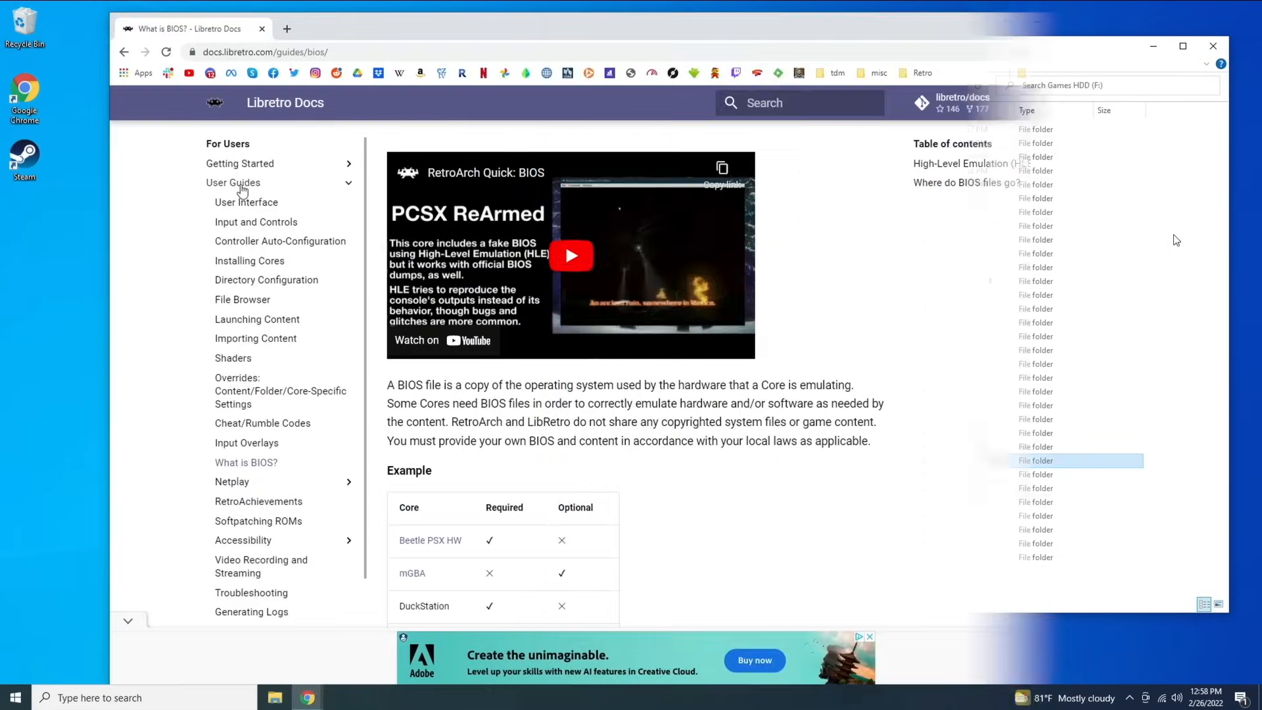
Collapse User Guides, expand Core Library: Emulation and Nintendo Emulation, and open the NES / Famicom (FCEUmm) page.
left_click(239, 184)
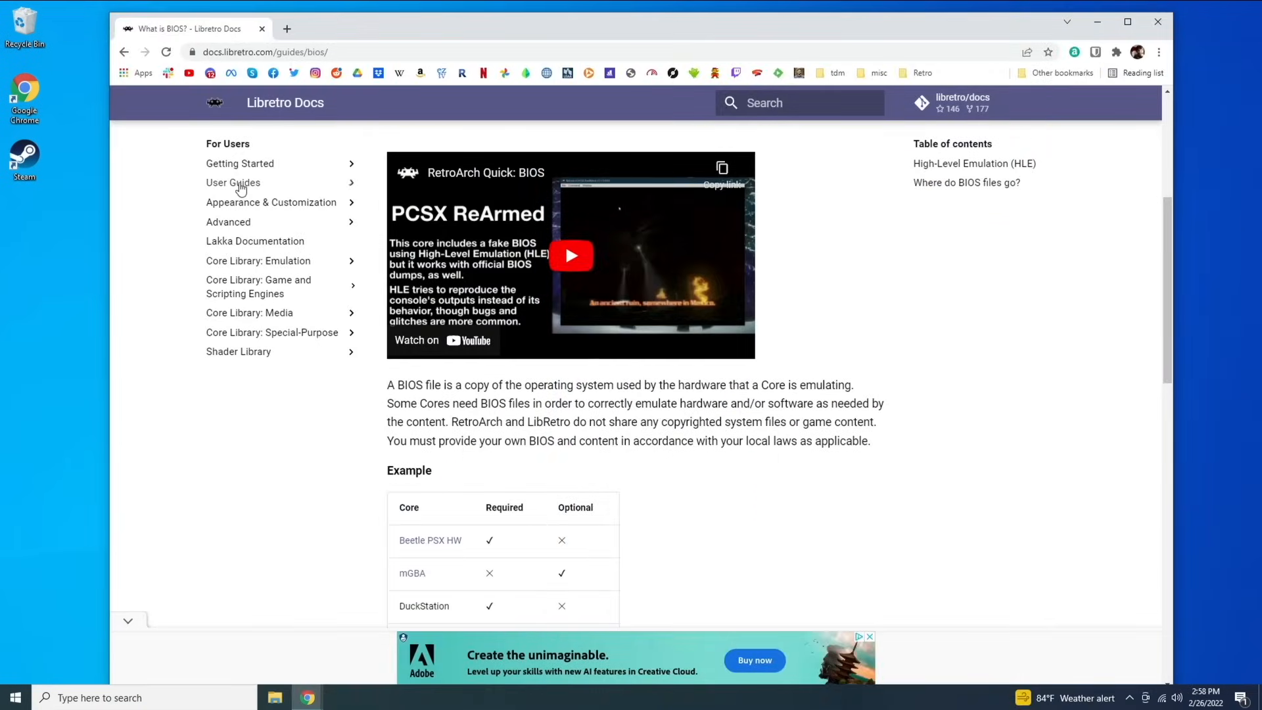
left_click(241, 262)
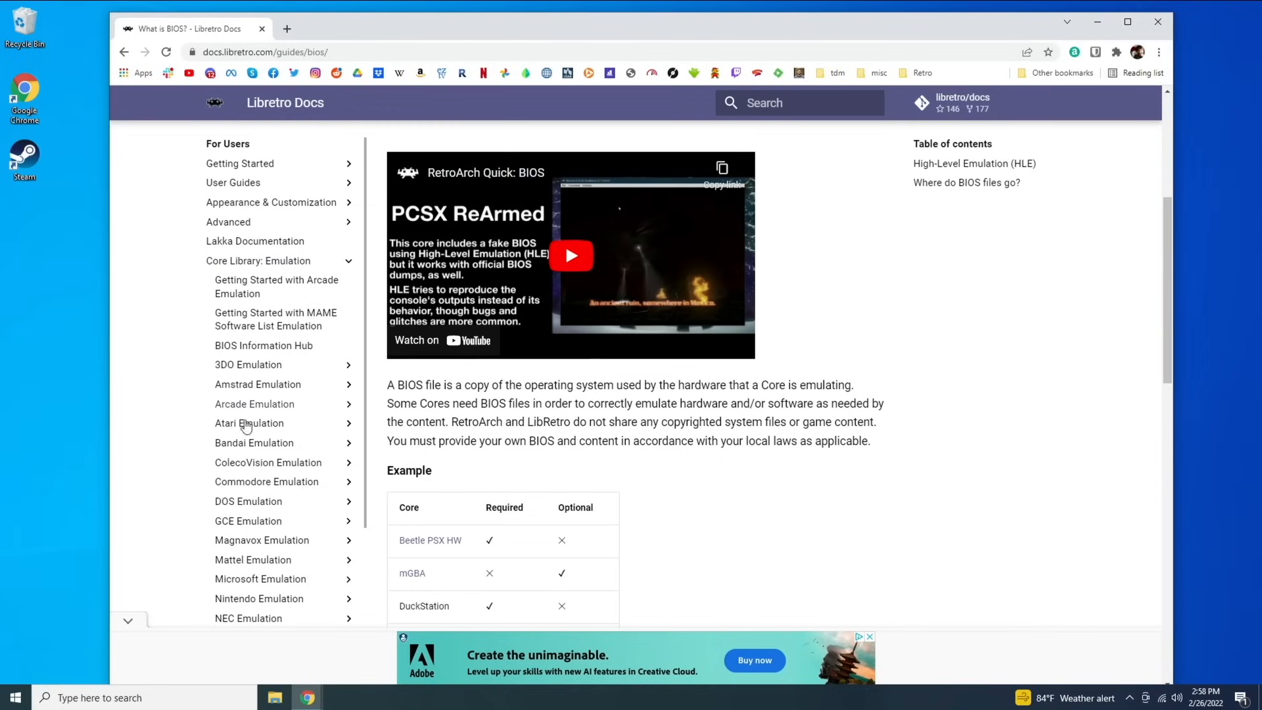
scroll(246, 426, "down", 2)
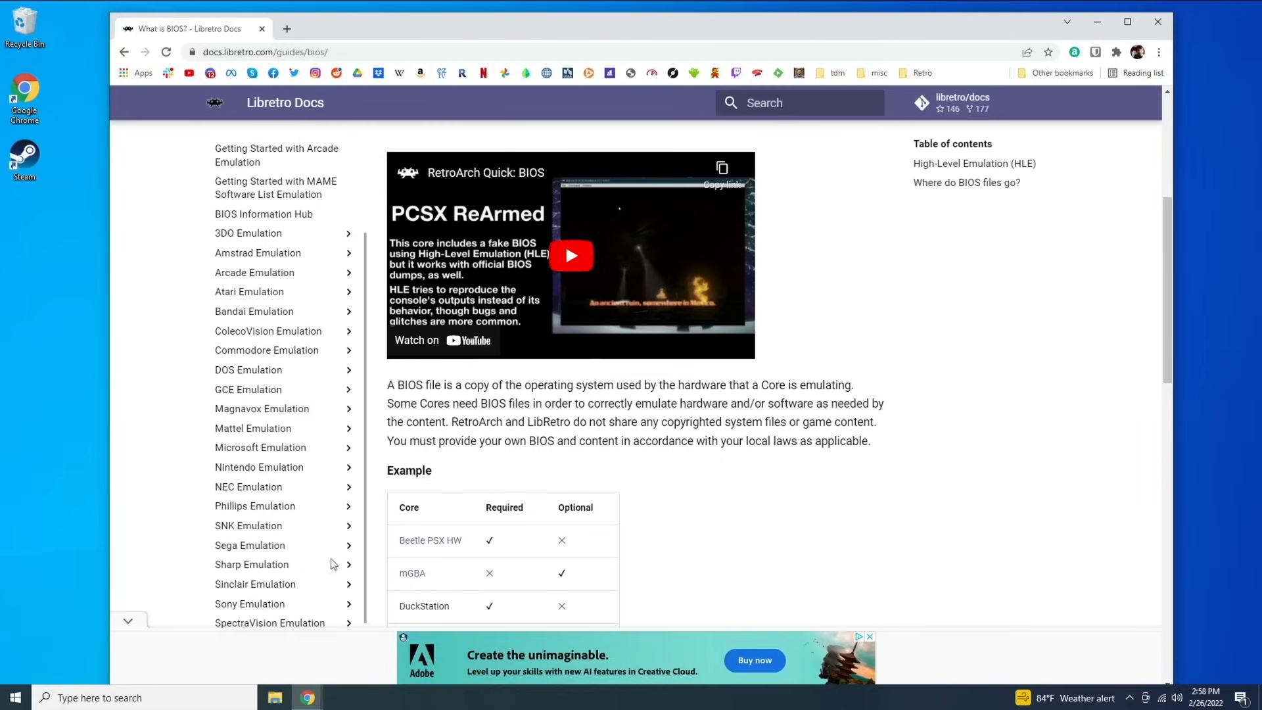
left_click(260, 468)
scroll(263, 470, "down", 4)
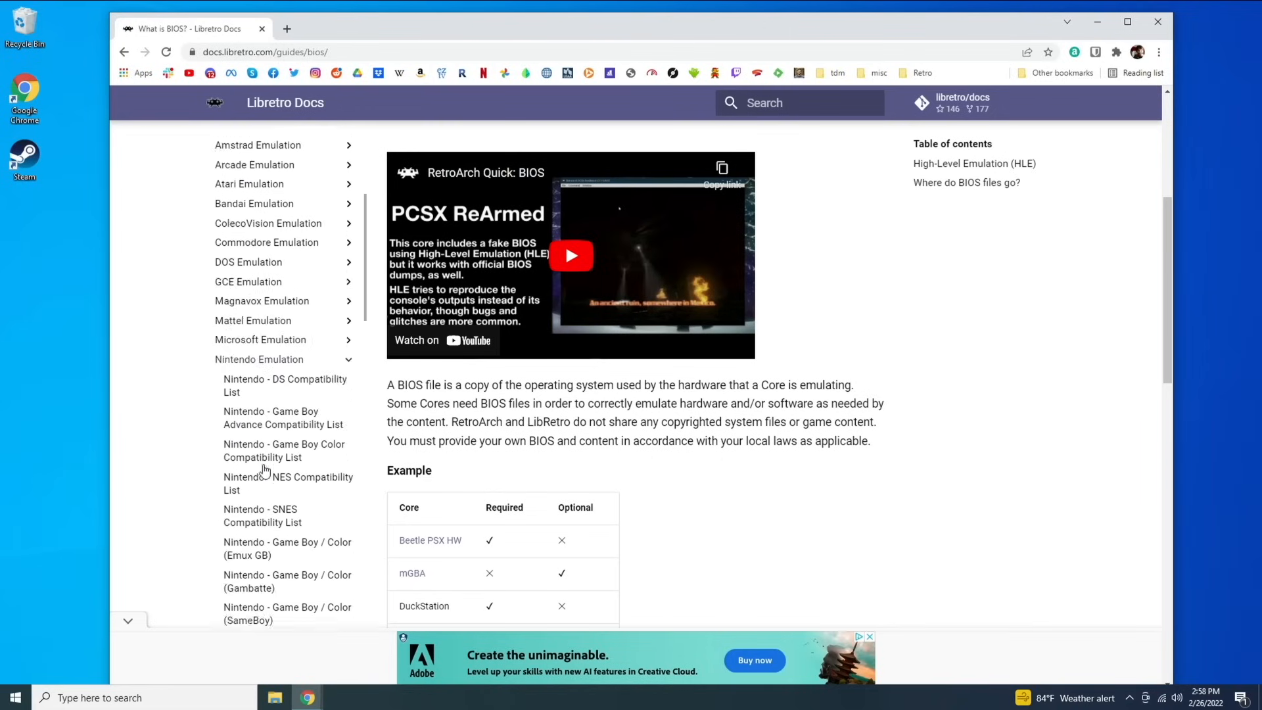
scroll(275, 398, "down", 4)
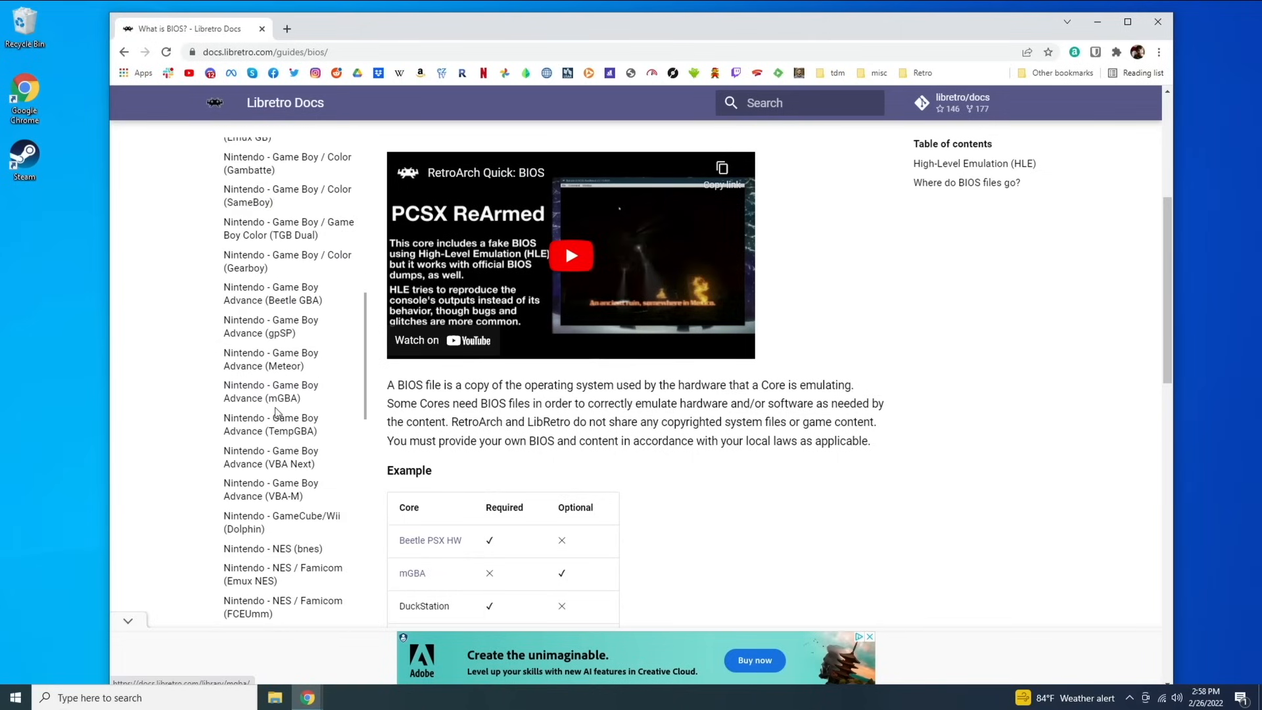
scroll(299, 510, "down", 4)
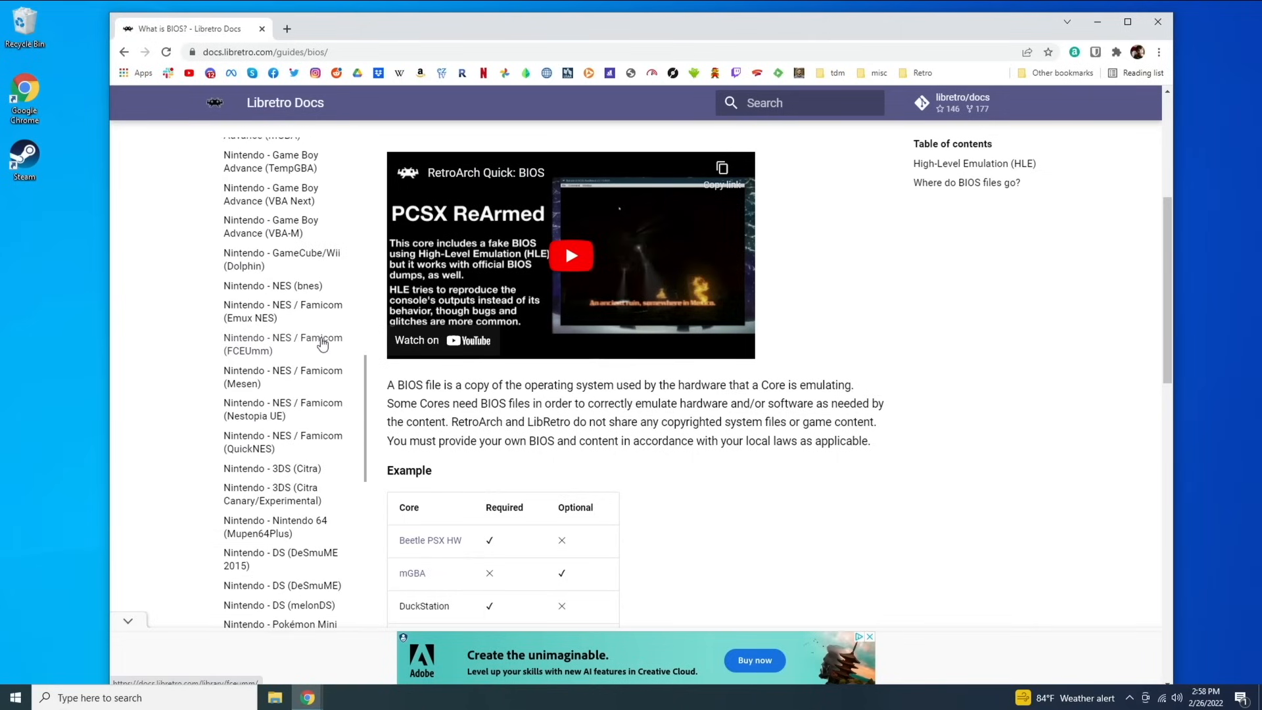
left_click(264, 343)
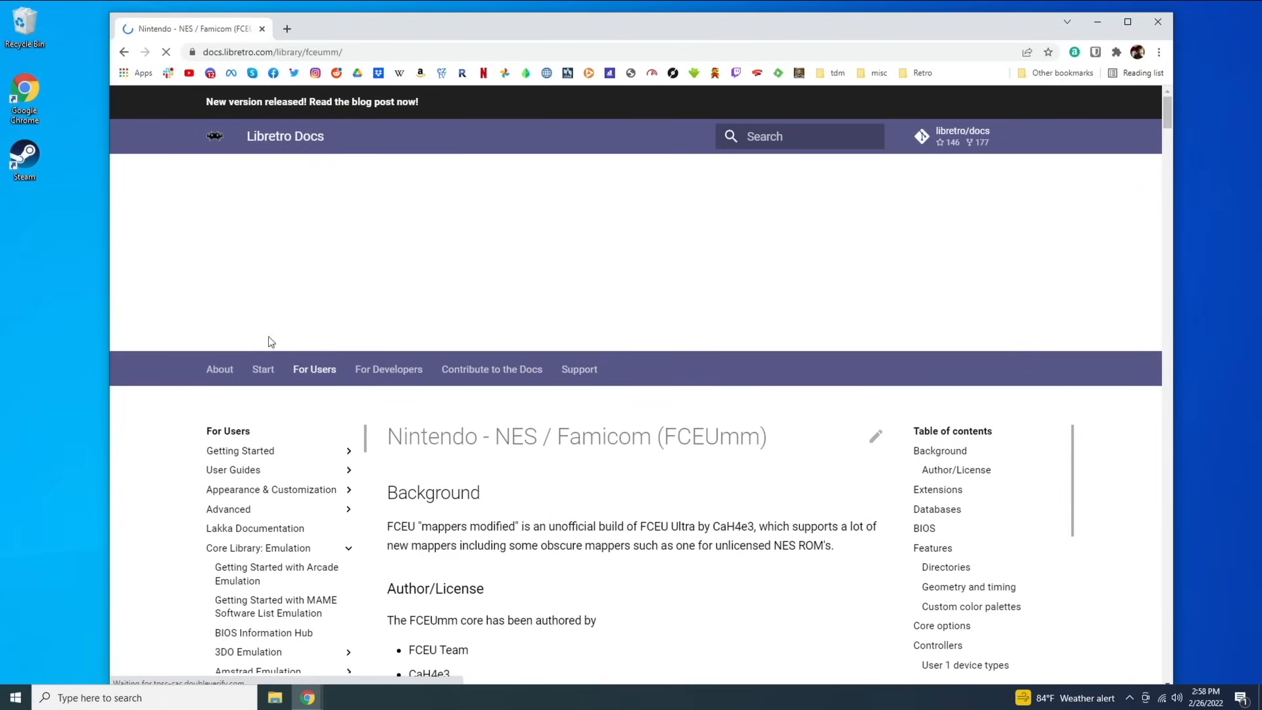
Check the BIOS table on the FCEUmm core page, then go to the BIOS Information Hub page.
scroll(654, 493, "down", 6)
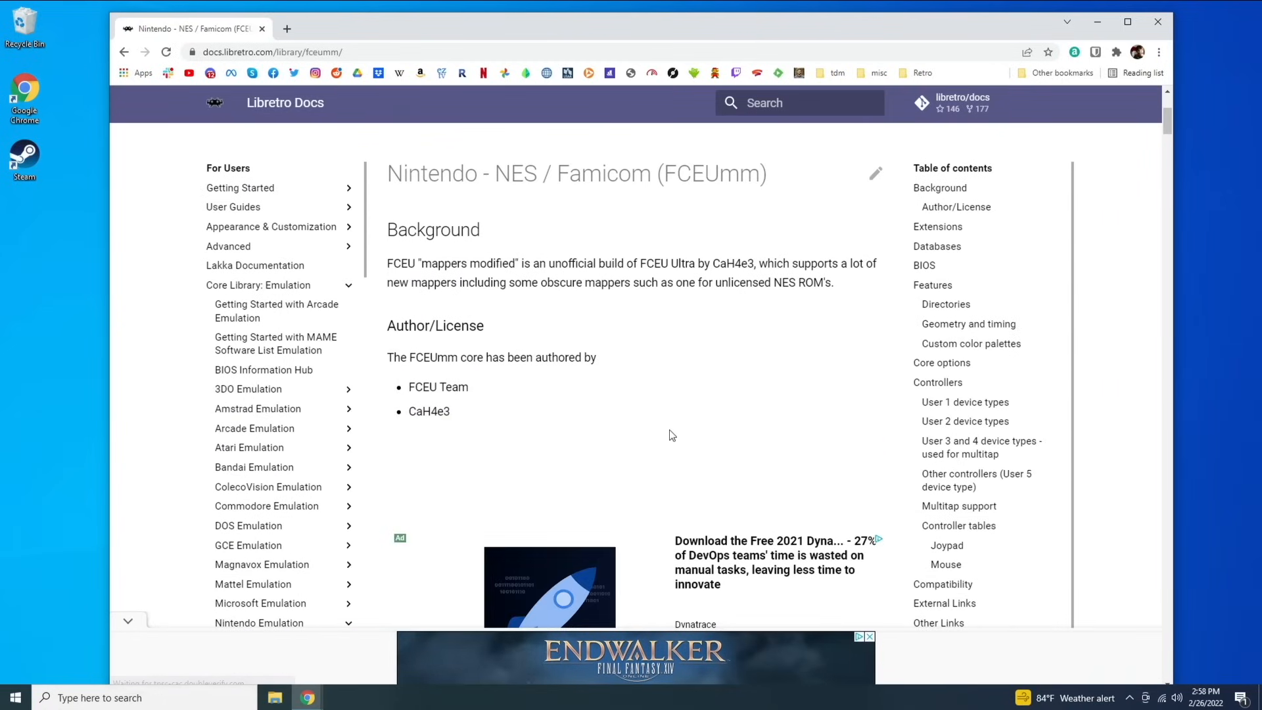
scroll(684, 443, "down", 5)
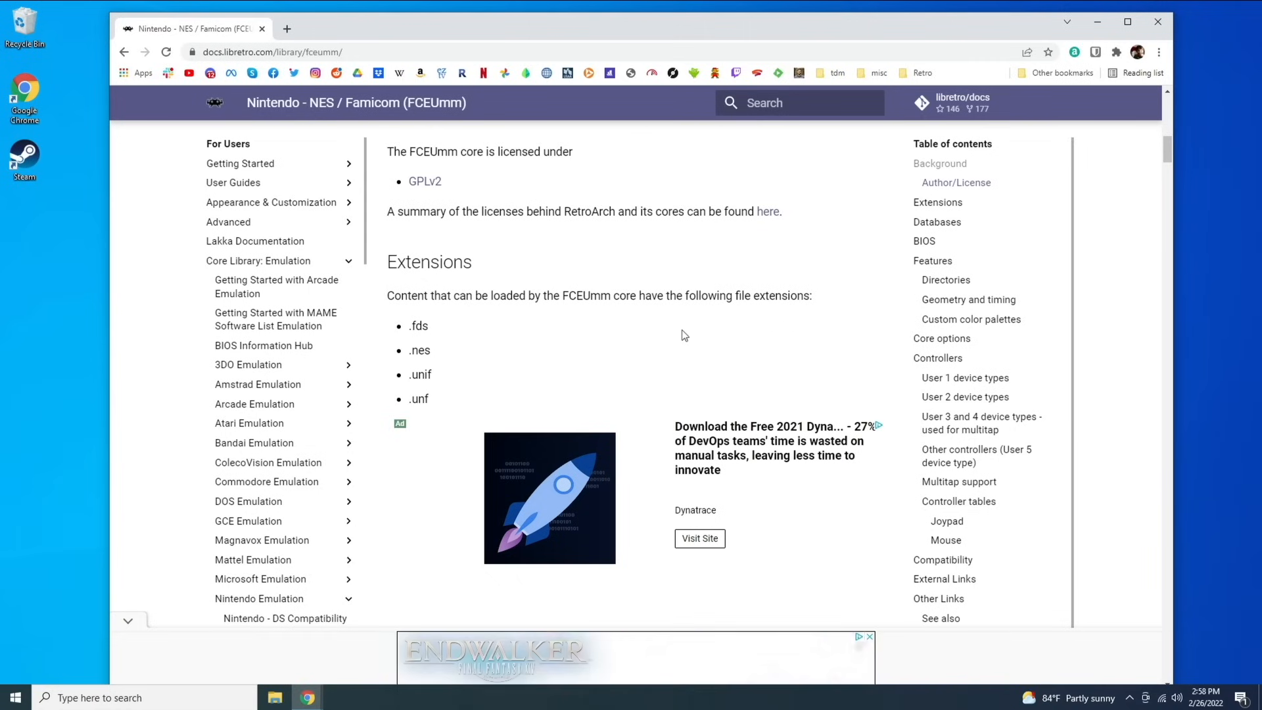
scroll(556, 355, "down", 3)
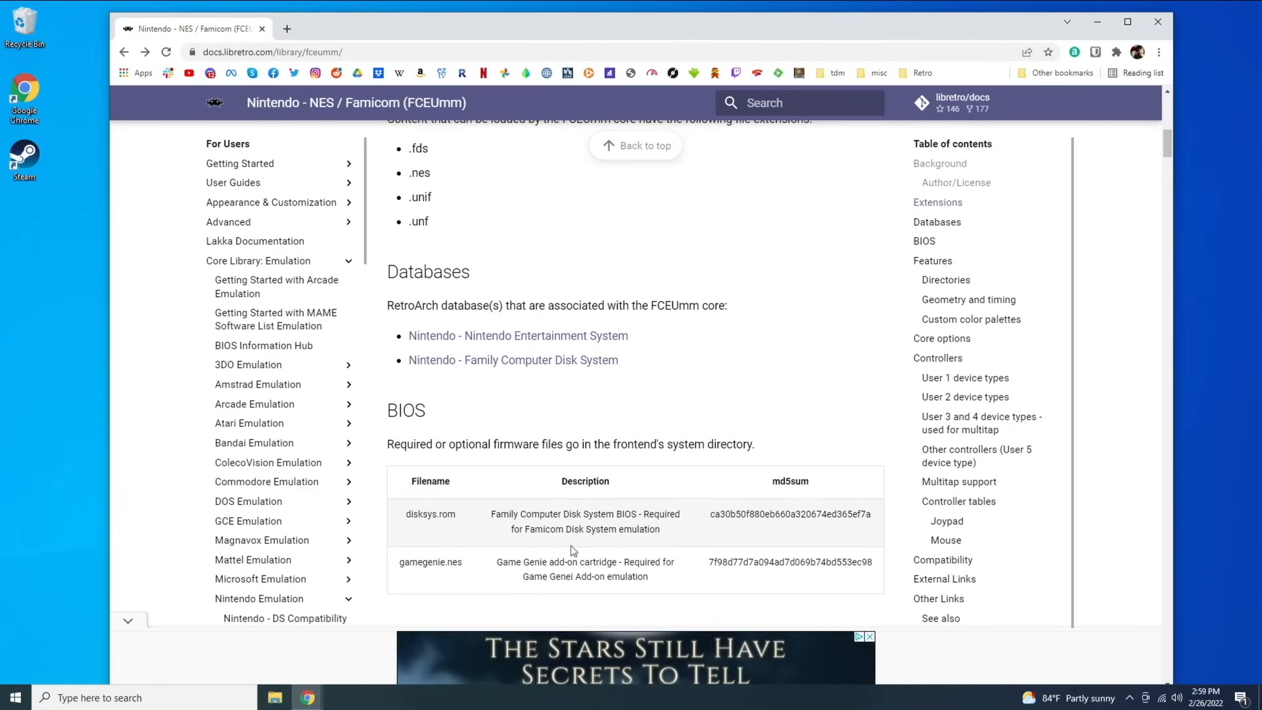
scroll(577, 475, "down", 3)
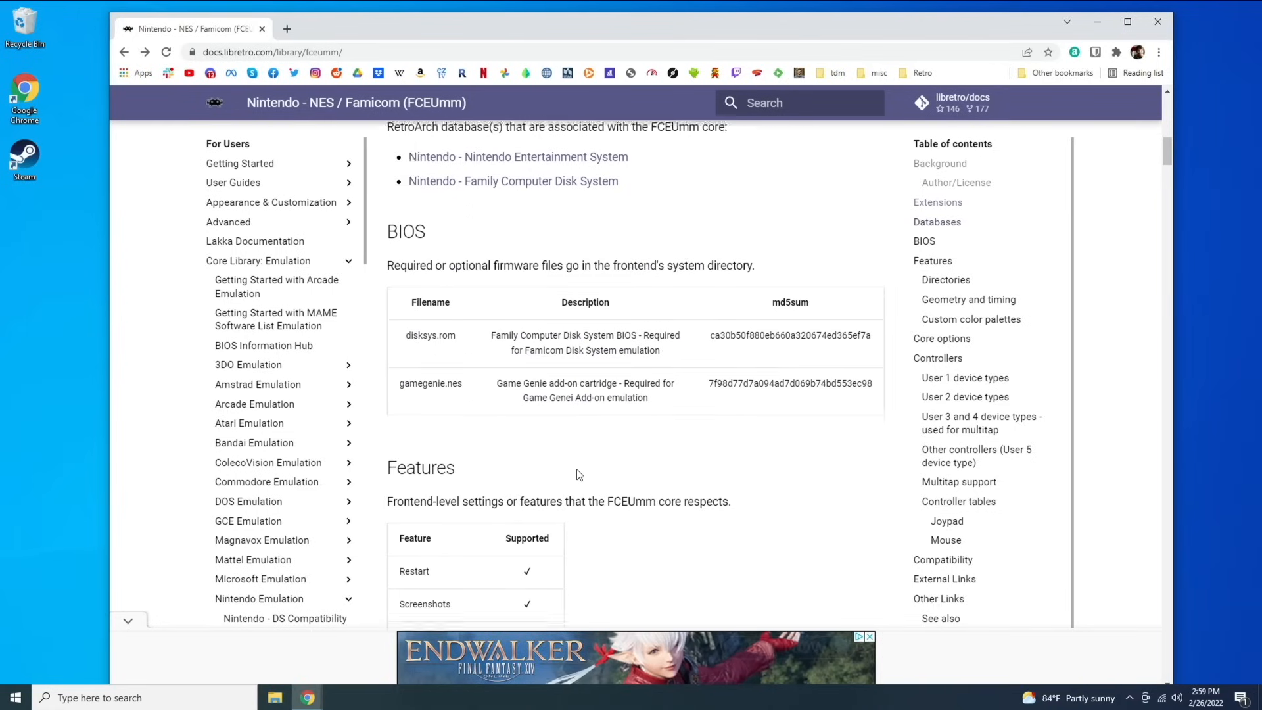
scroll(576, 470, "down", 2)
scroll(460, 470, "up", 15)
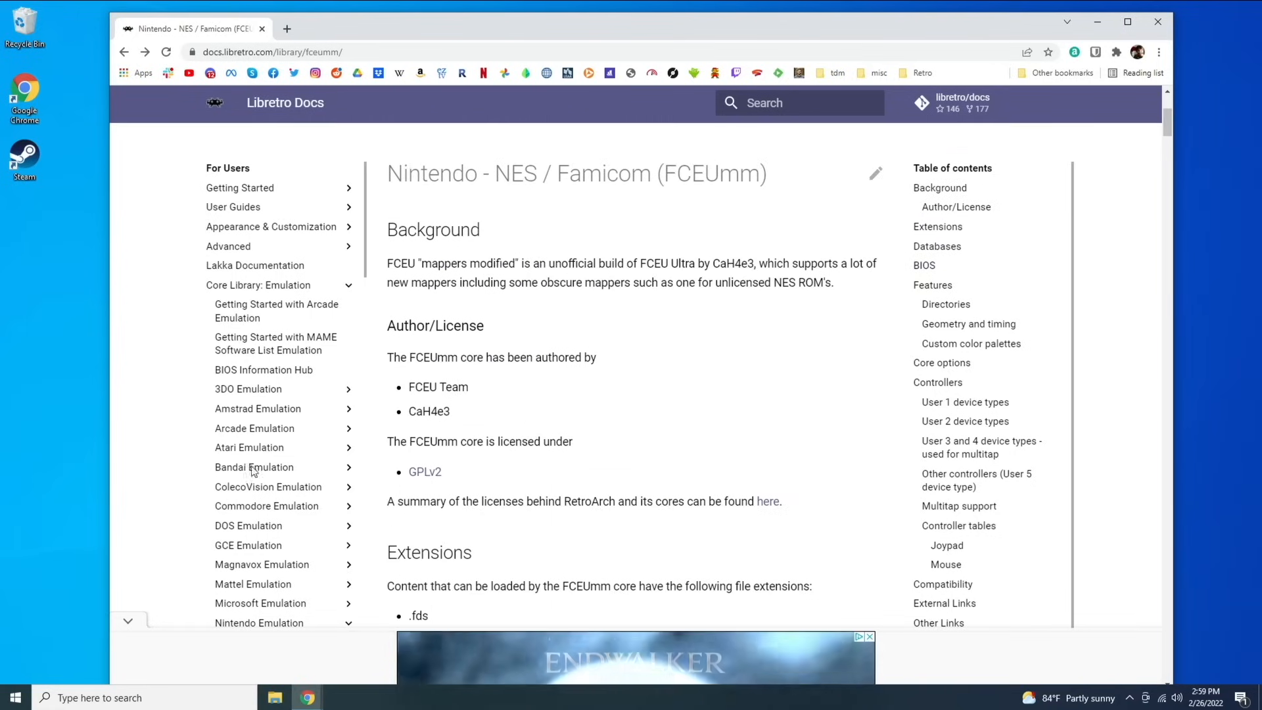
left_click(259, 371)
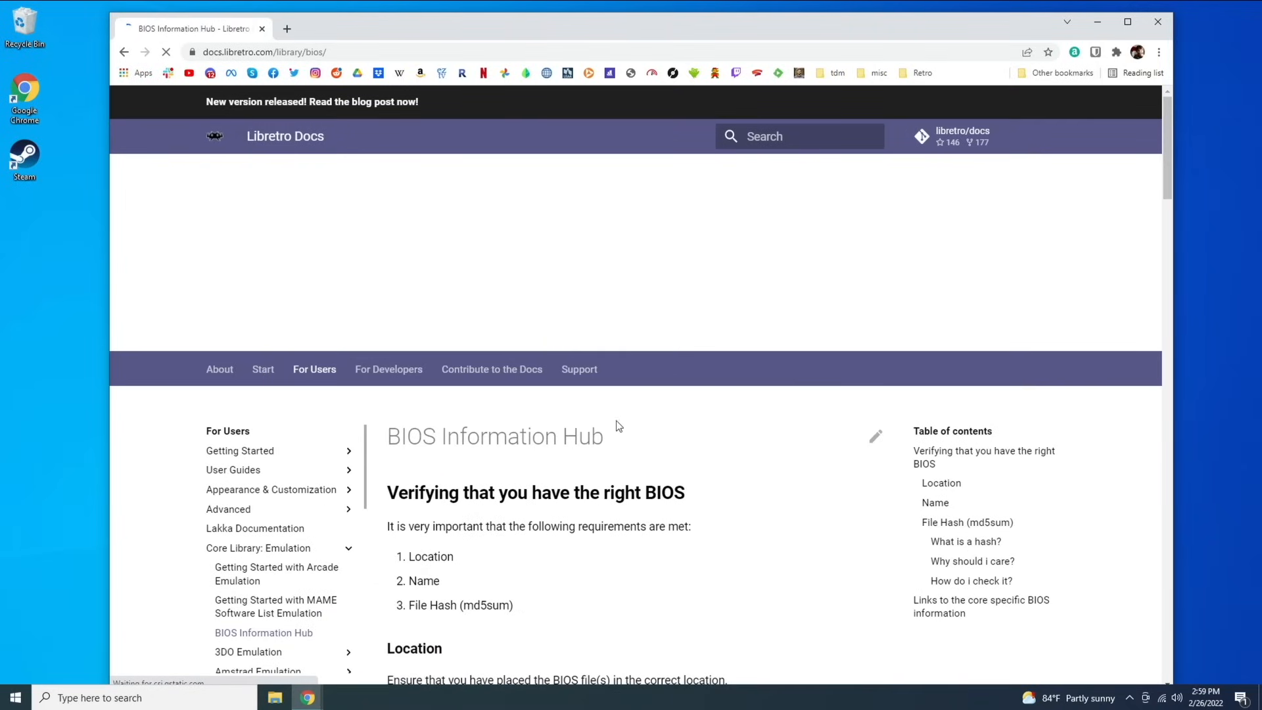
Find the core links table on the BIOS Information Hub and view Gambatte's BIOS information.
scroll(534, 278, "down", 5)
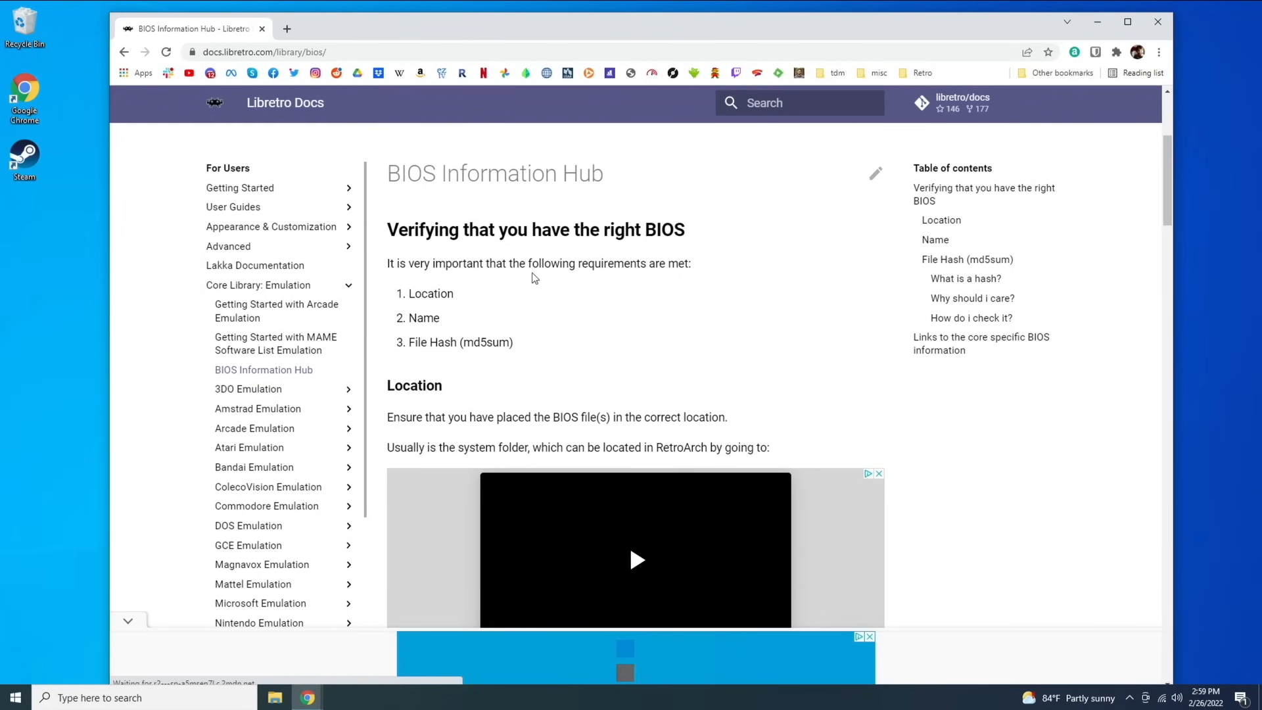
scroll(677, 246, "down", 10)
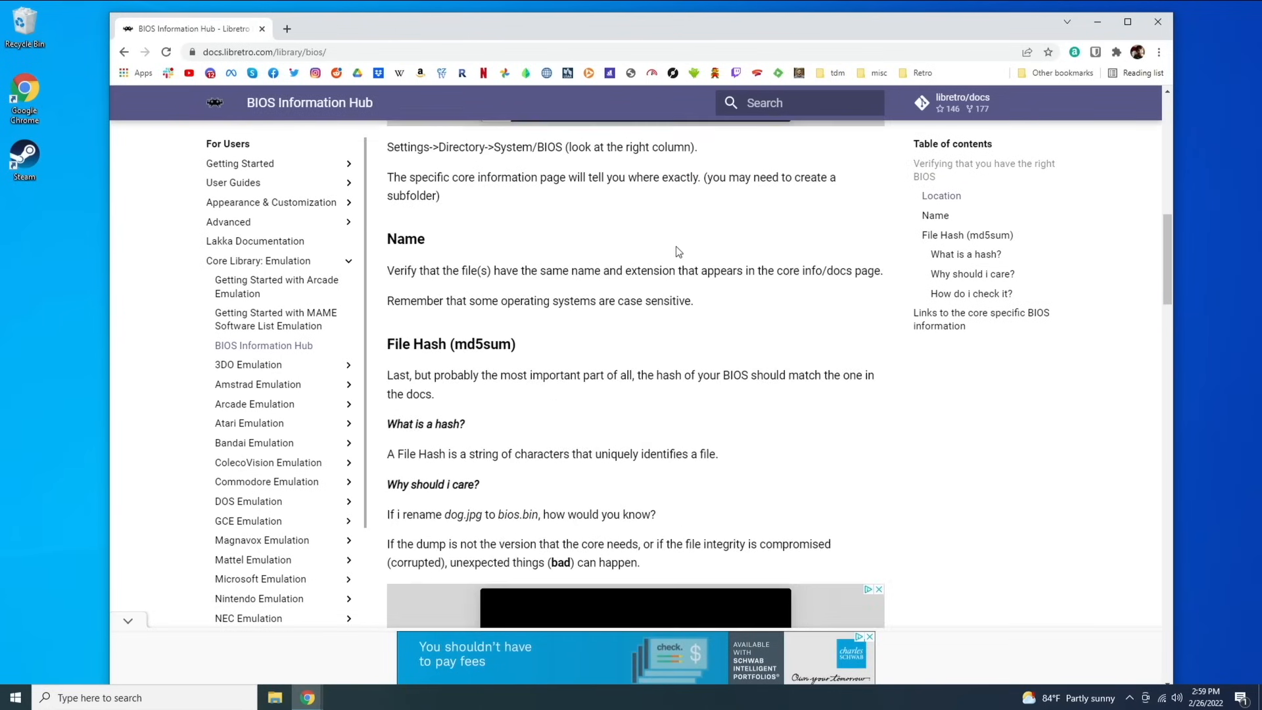
scroll(679, 251, "down", 7)
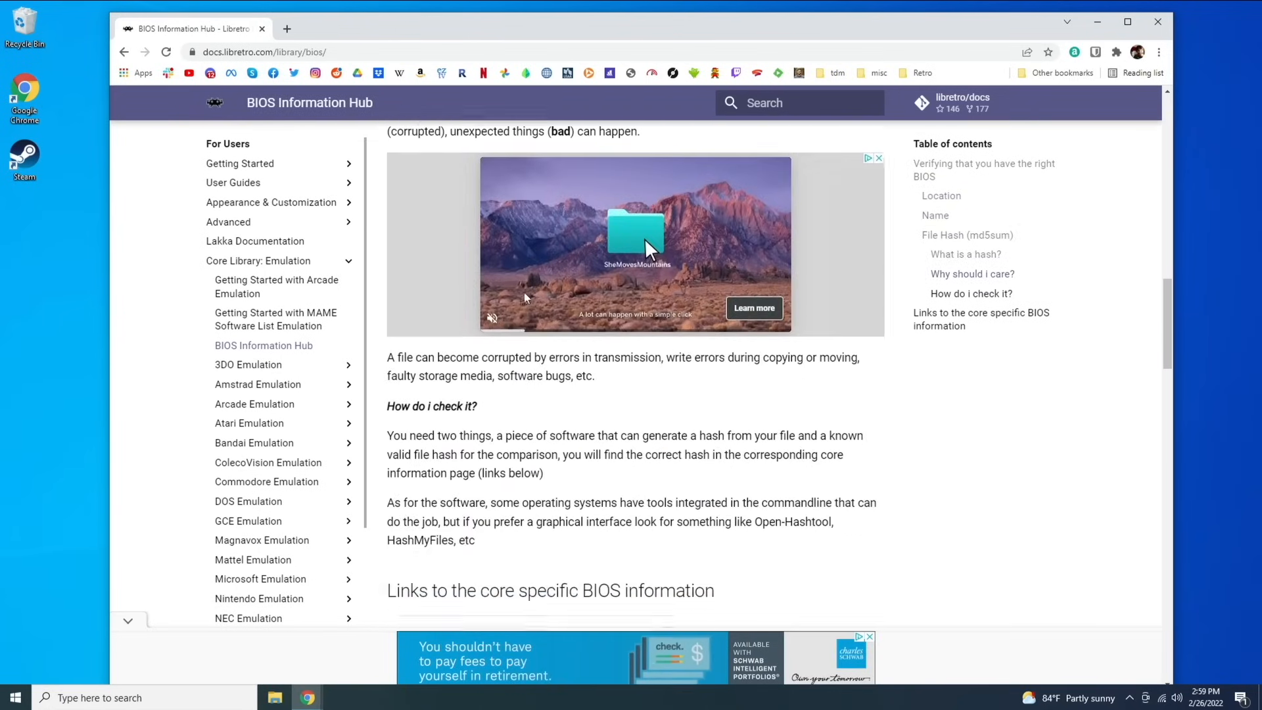
scroll(523, 291, "down", 7)
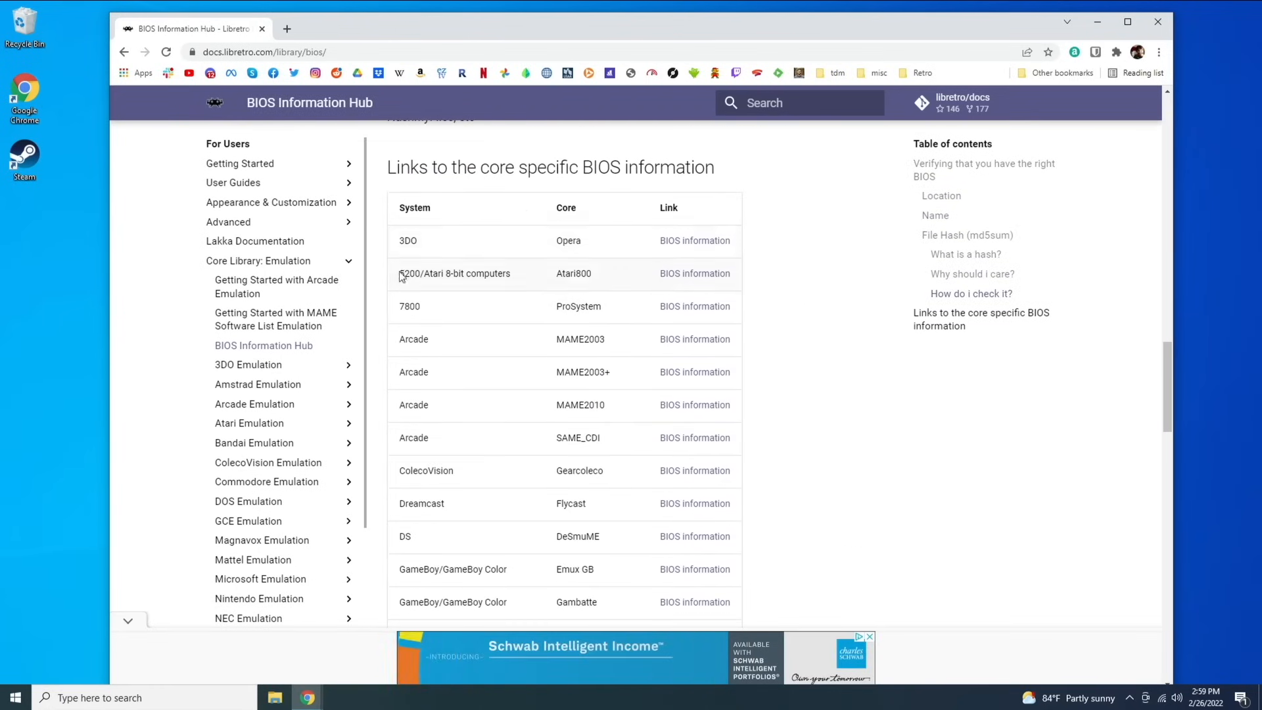
scroll(416, 345, "down", 4)
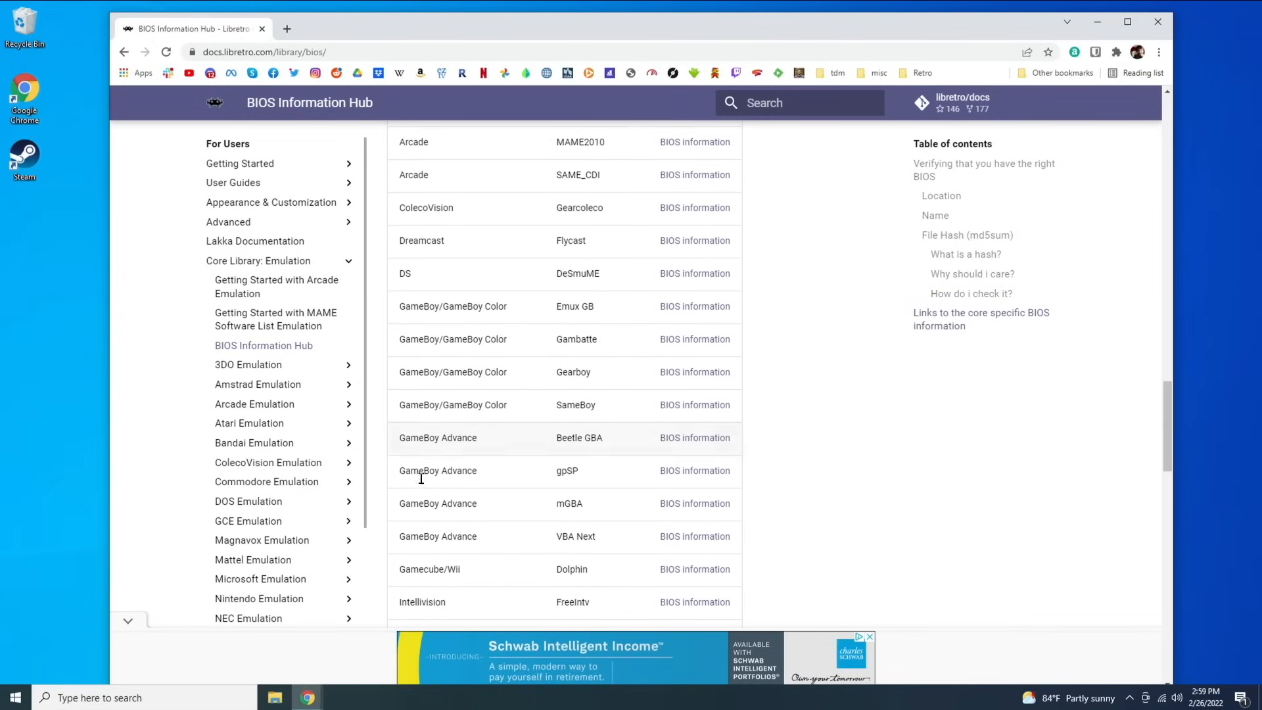
left_click(683, 342)
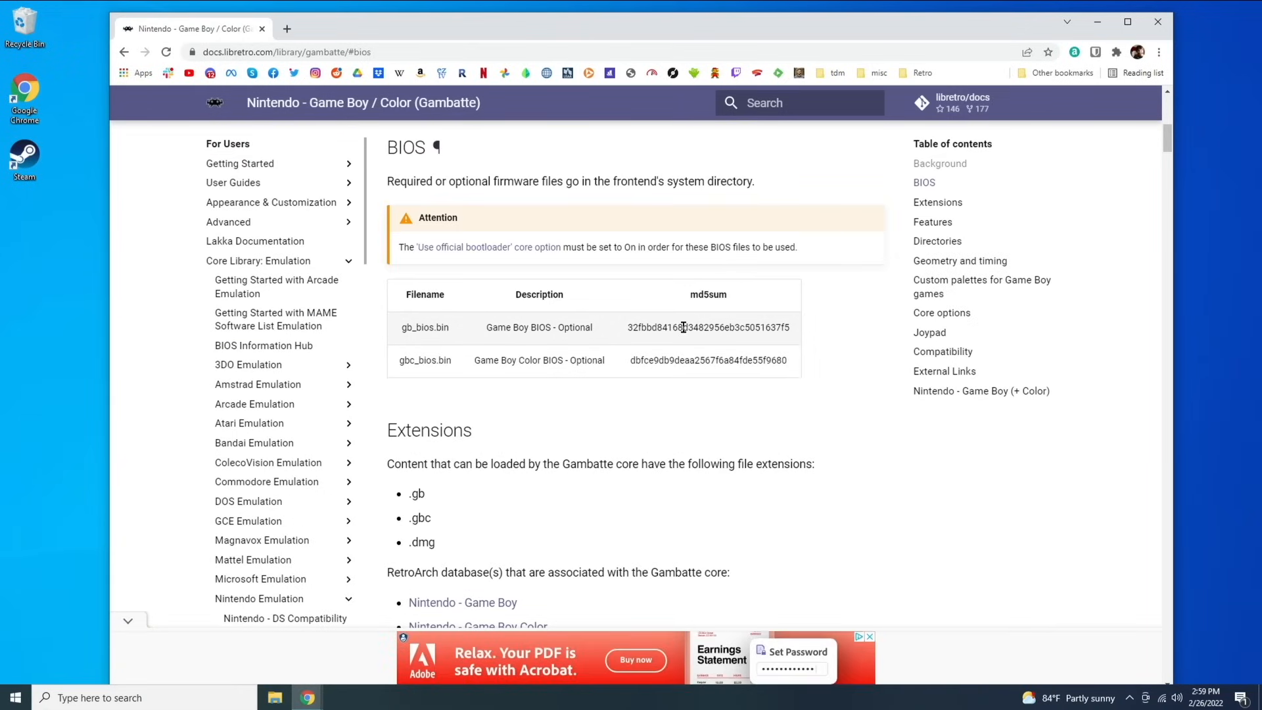
Return to the BIOS Information Hub table and bring the NES rows into view.
left_click(122, 54)
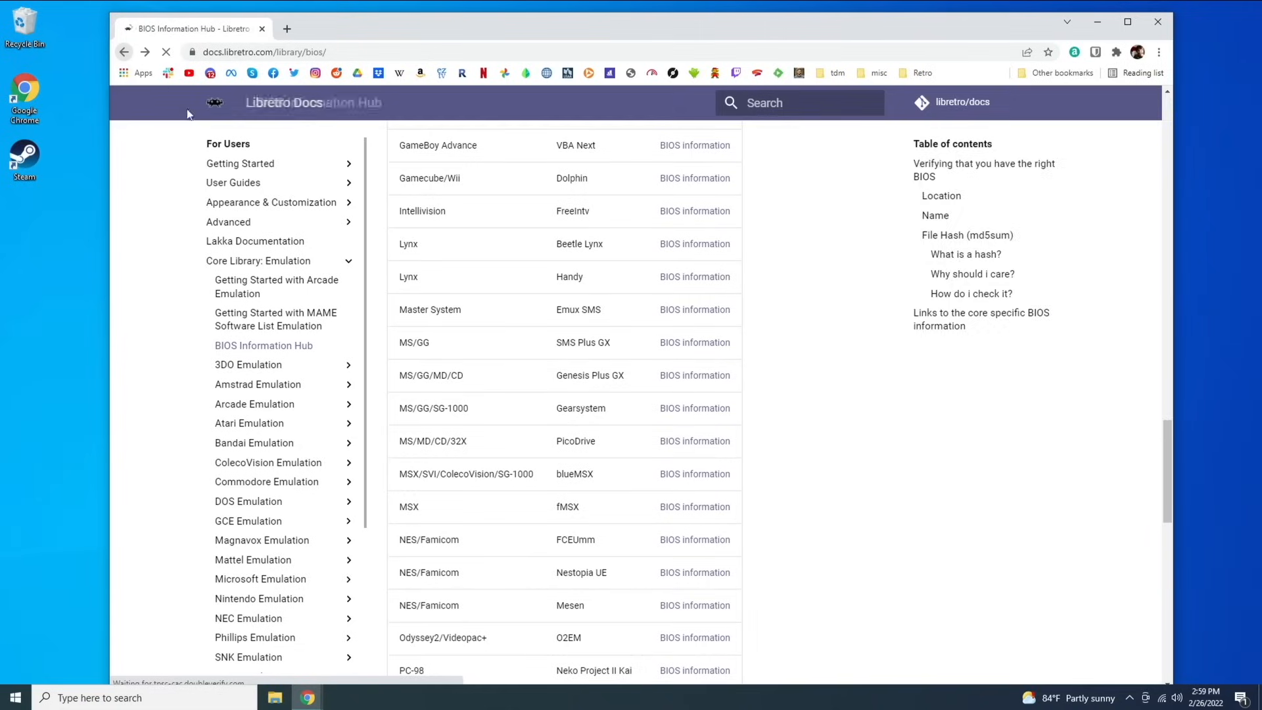
scroll(629, 411, "down", 3)
scroll(566, 410, "down", 4)
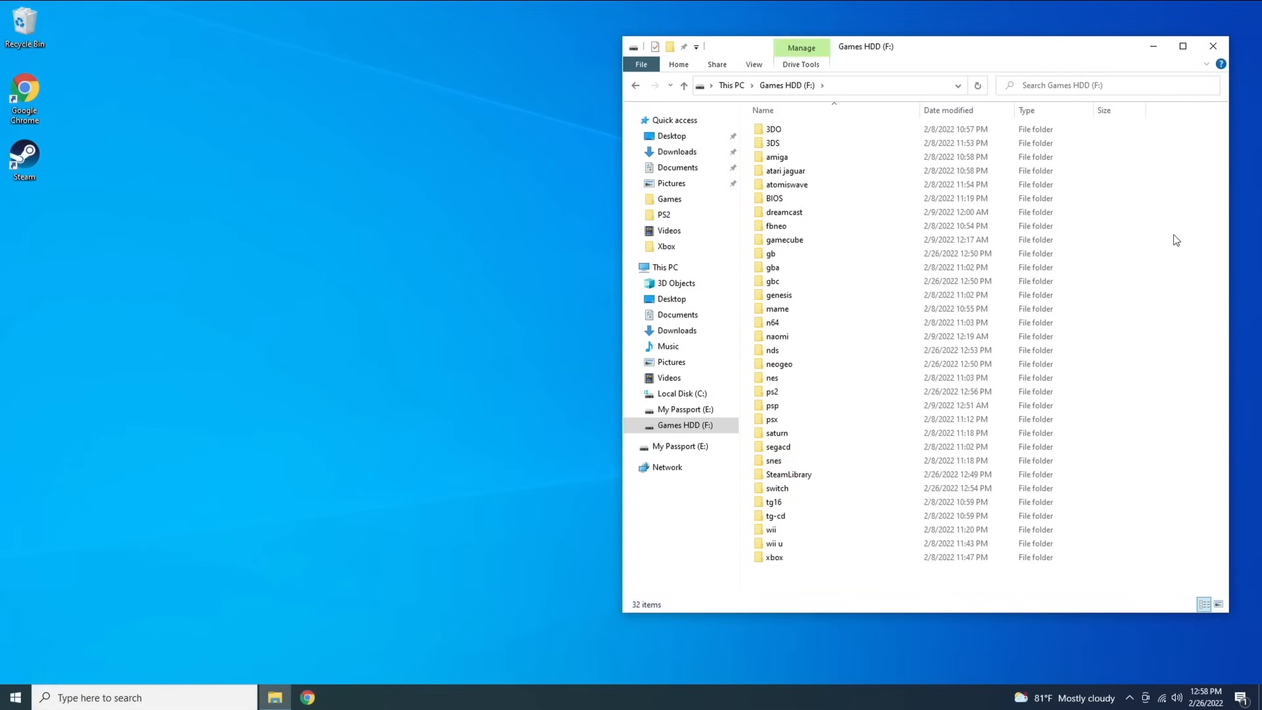
Look through the files in the BIOS folder on Games HDD (F:), then go back to the drive's top level.
left_click(777, 200)
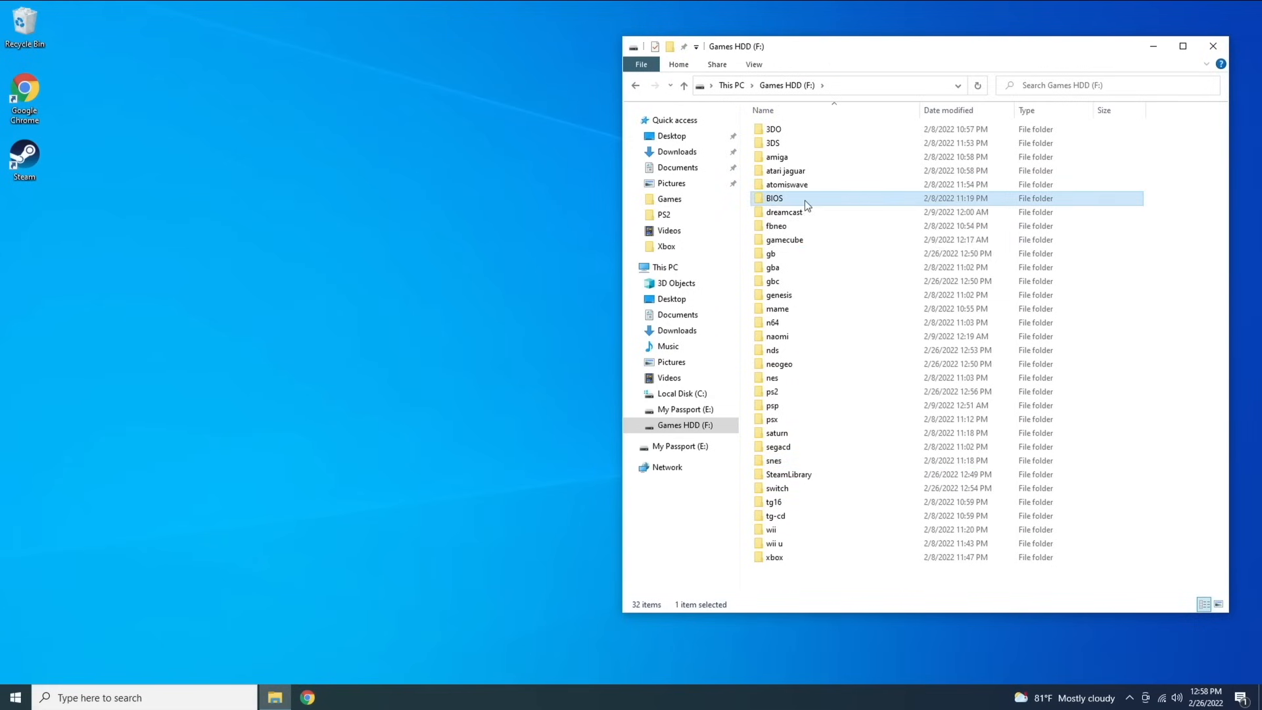
double_click(805, 200)
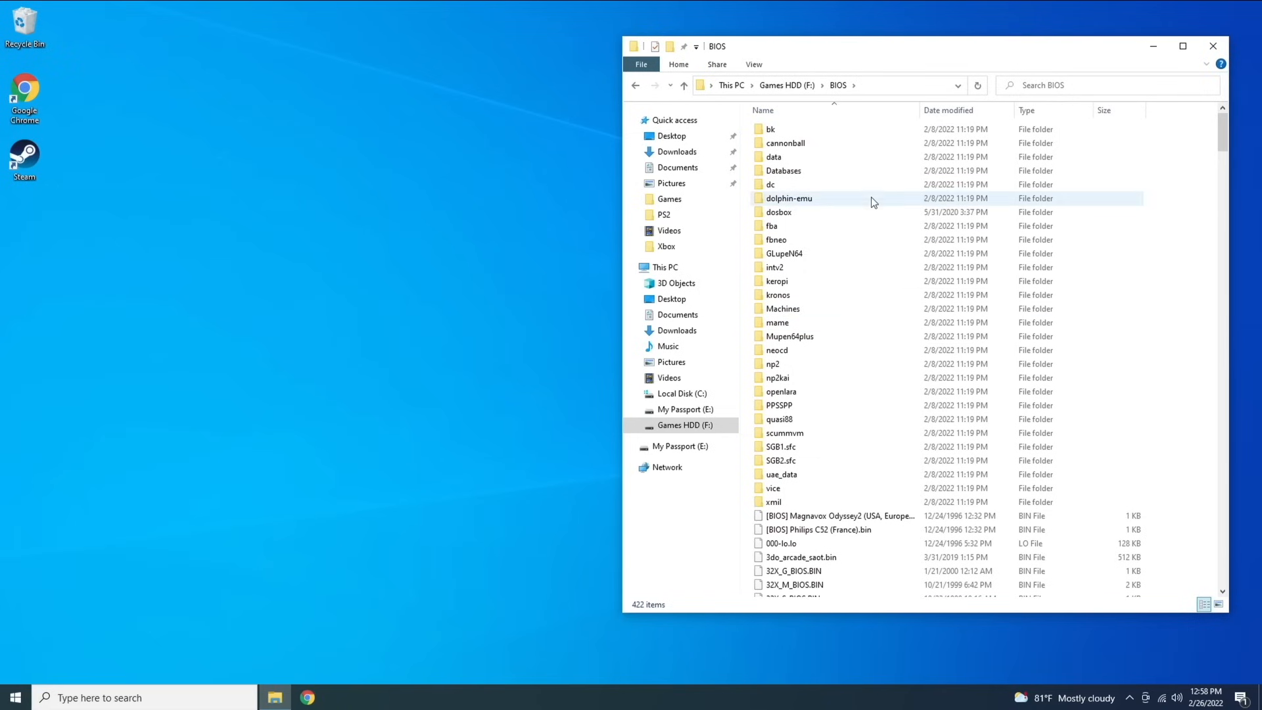
scroll(881, 353, "down", 10)
scroll(881, 359, "down", 10)
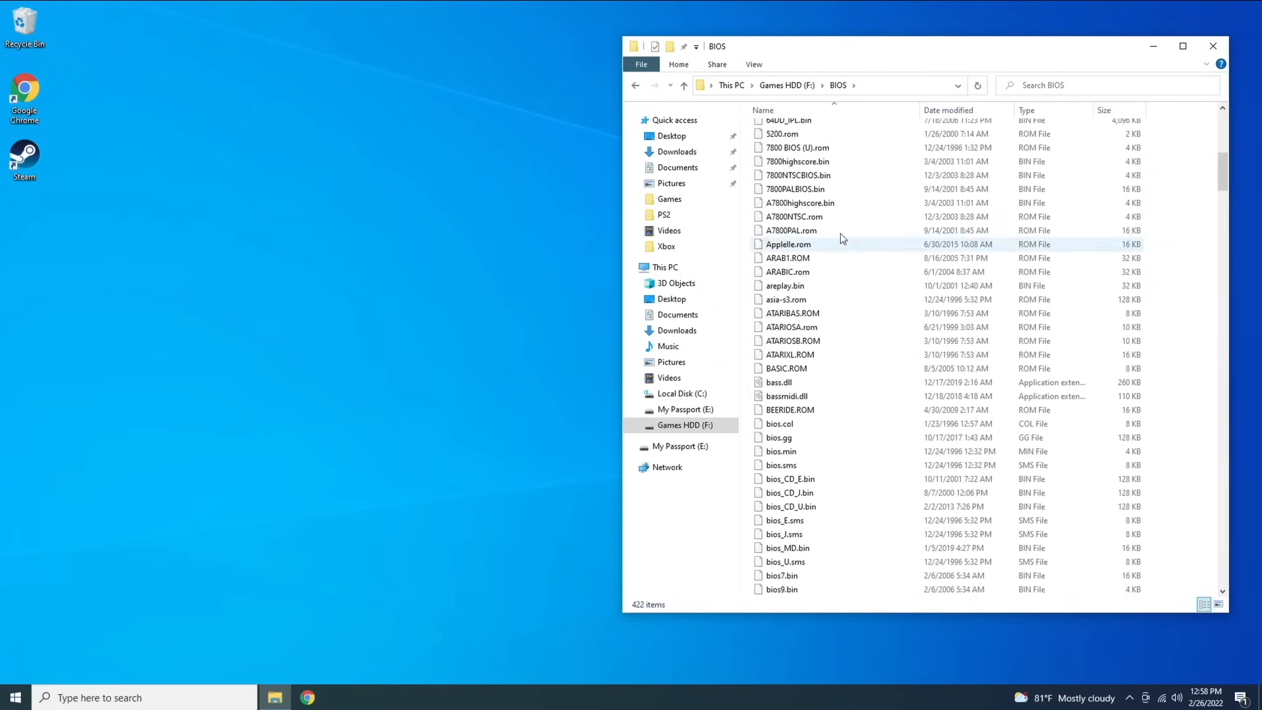
scroll(848, 373, "down", 2)
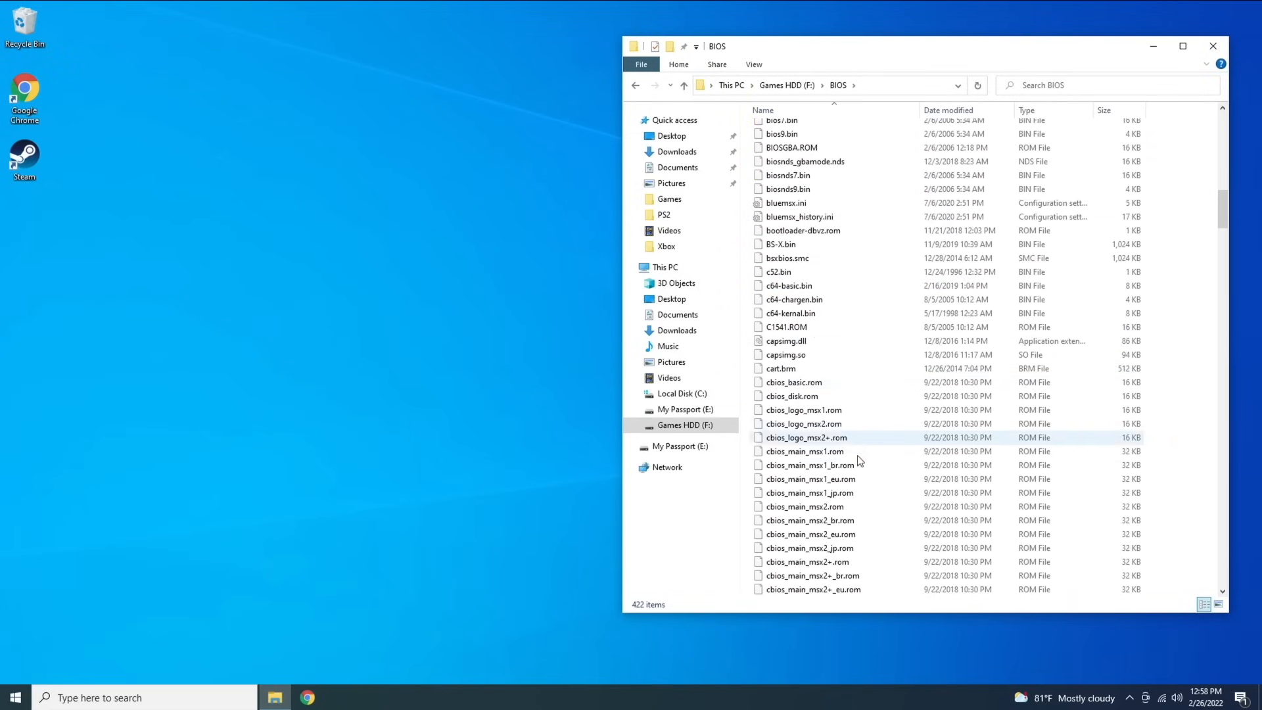
scroll(870, 485, "up", 4)
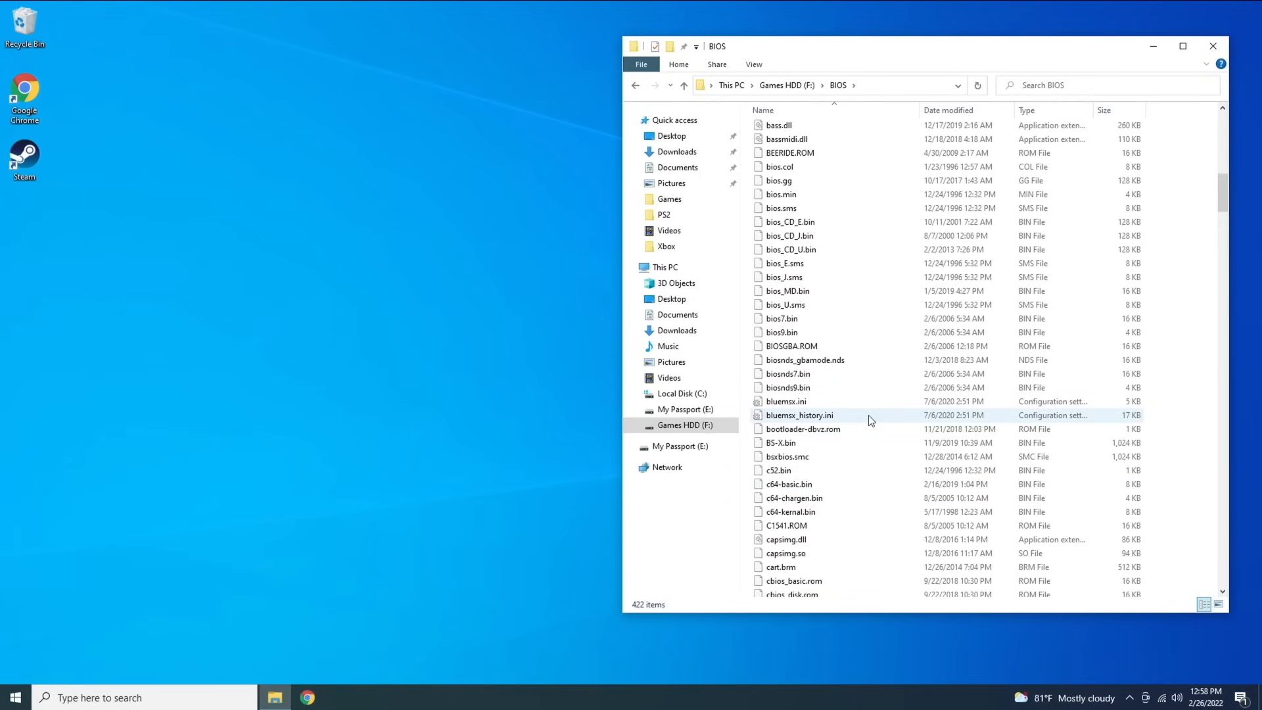
scroll(866, 404, "up", 2)
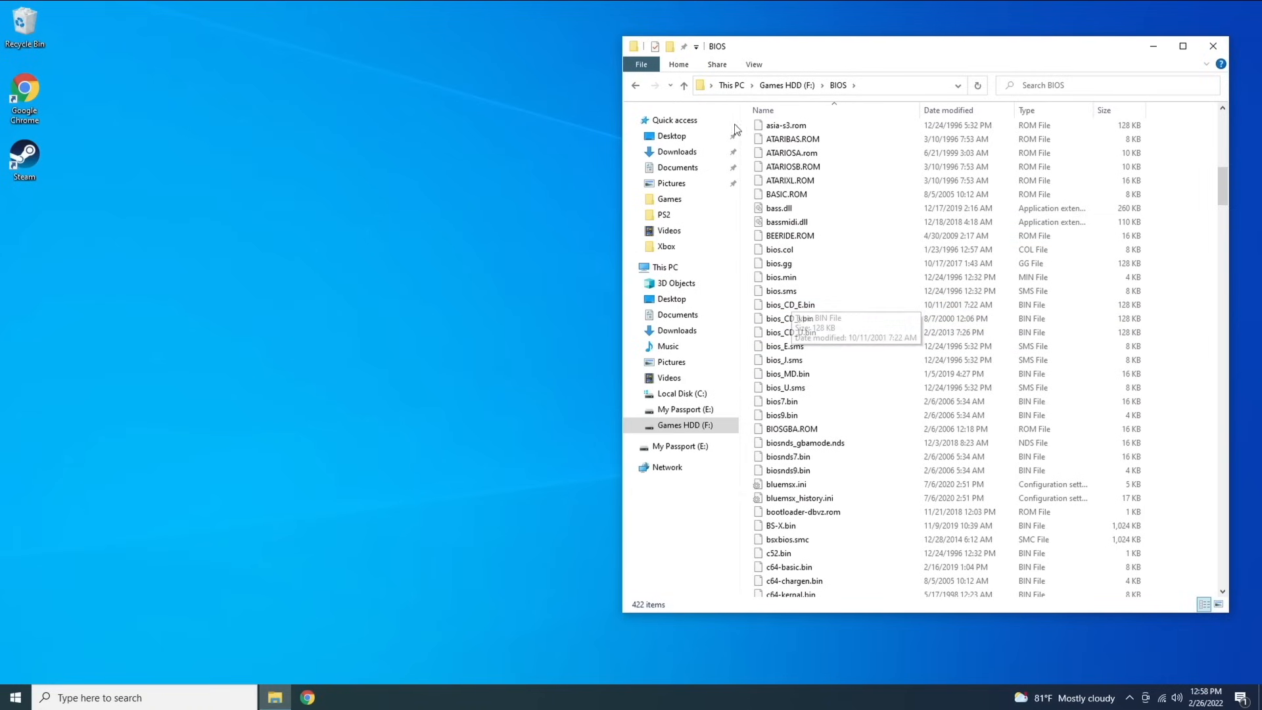
left_click(684, 86)
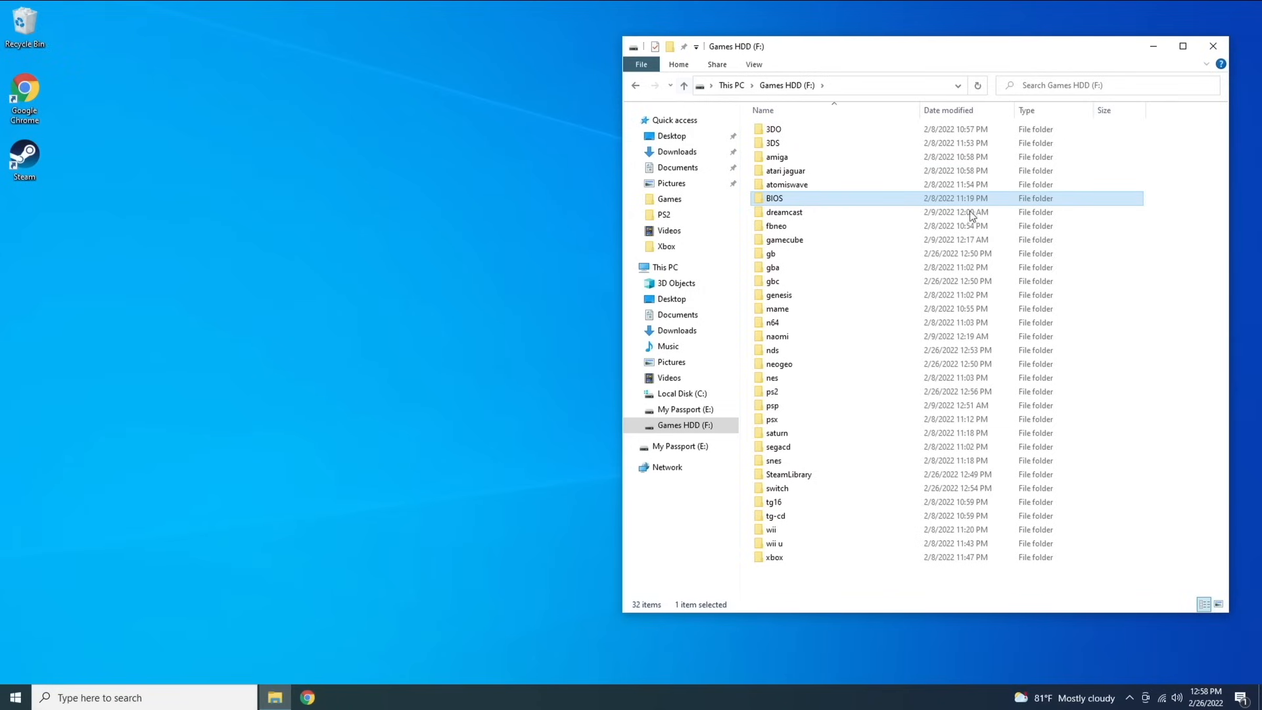
left_click(1181, 388)
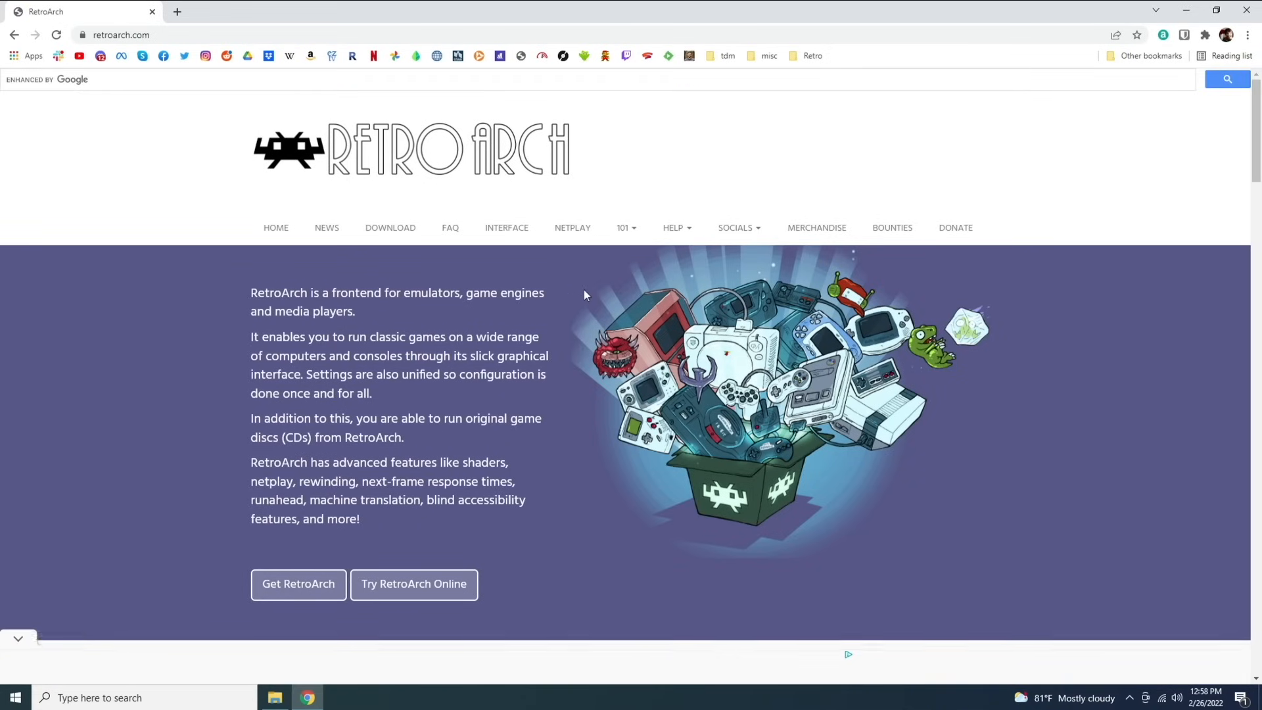
Download RetroArch.7z, the Windows 11/10/8.1/8/7 64-bit build, from the Get RetroArch page.
left_click(297, 590)
scroll(252, 364, "down", 5)
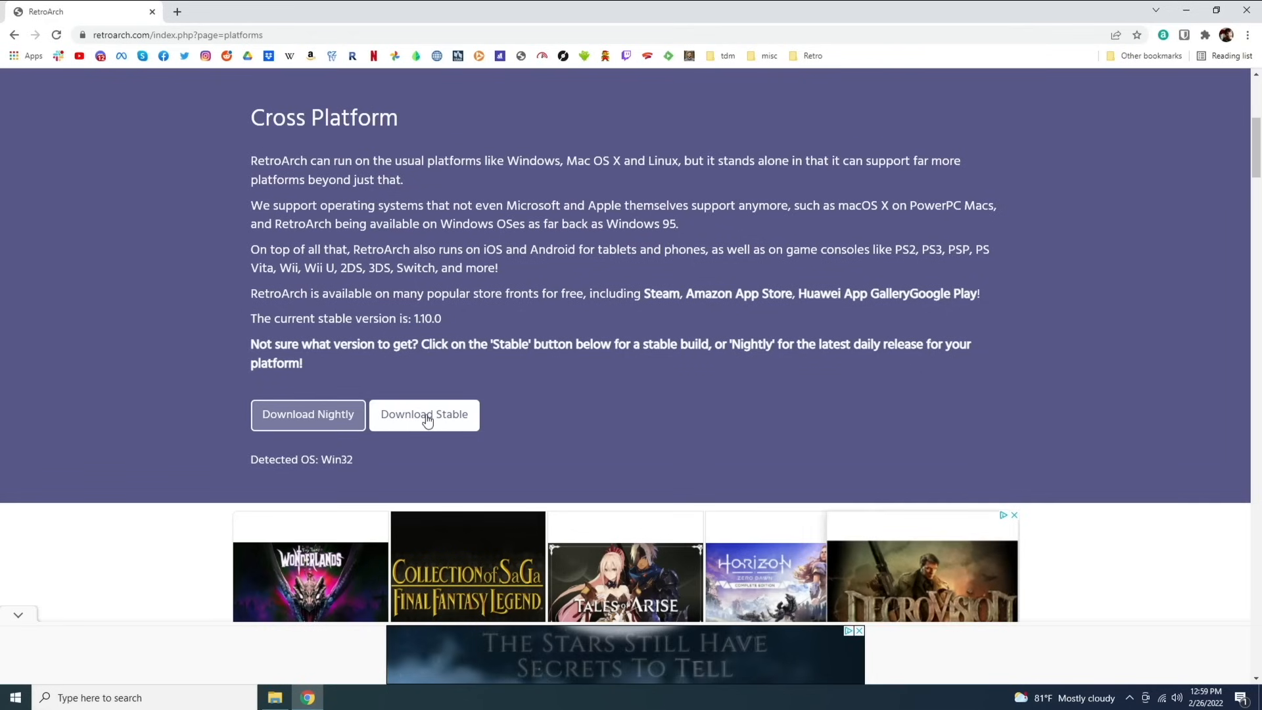
scroll(217, 442, "down", 6)
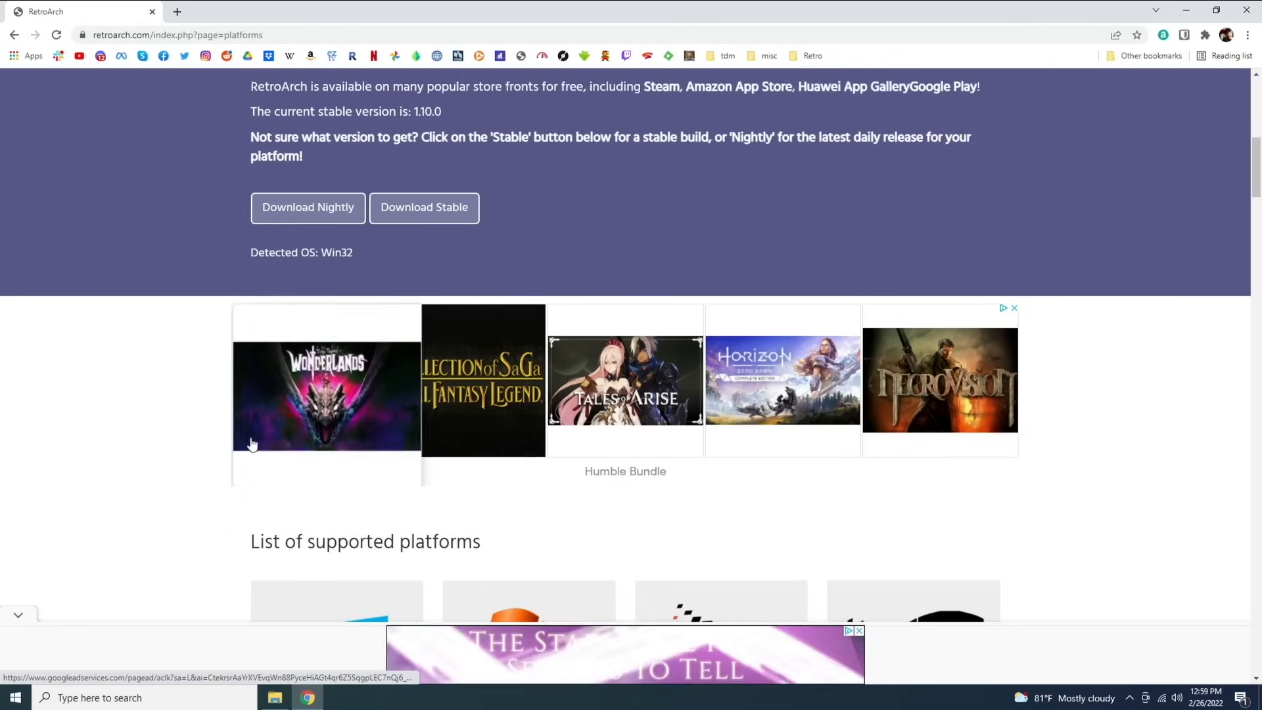
scroll(202, 442, "down", 4)
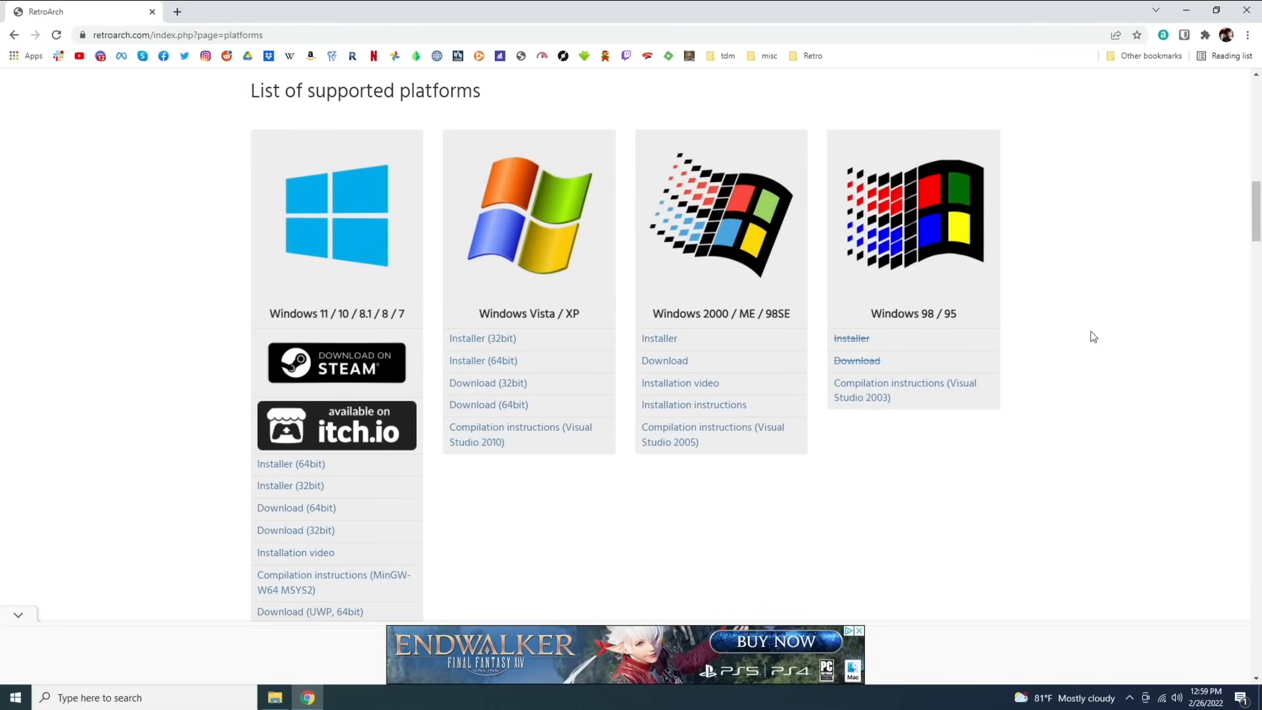
scroll(1093, 334, "down", 8)
scroll(1093, 337, "down", 5)
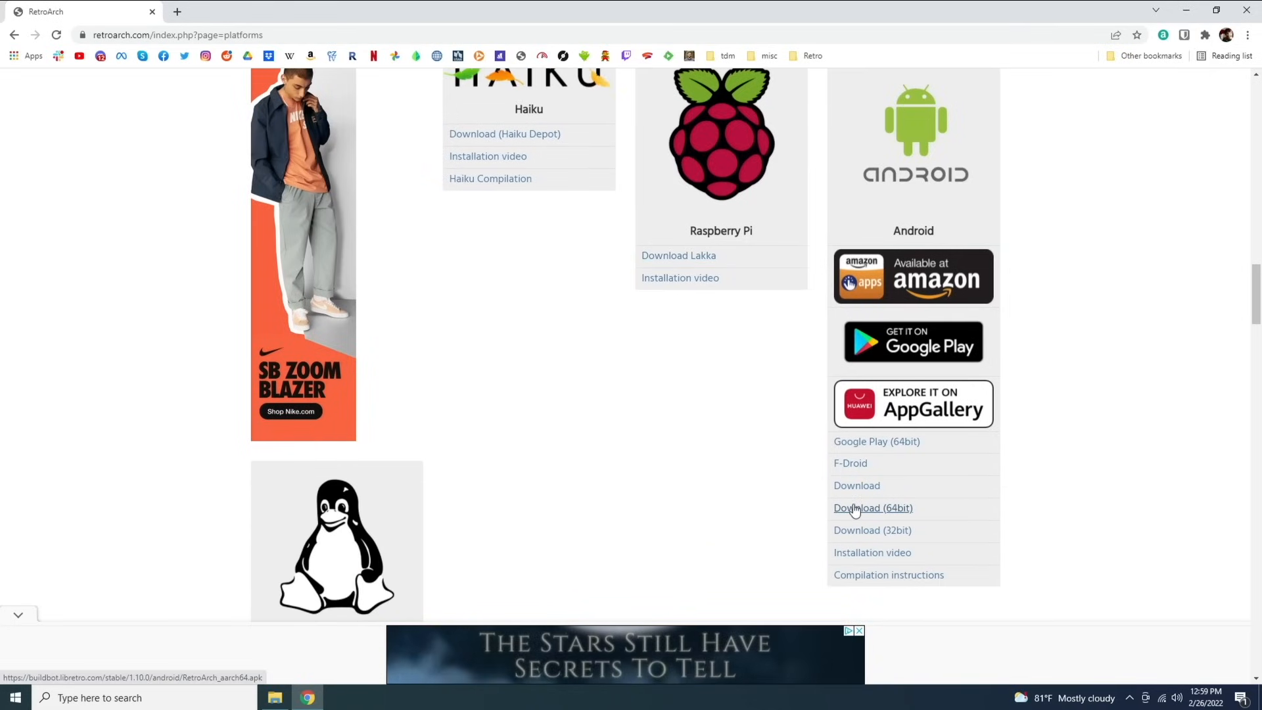
scroll(754, 419, "down", 8)
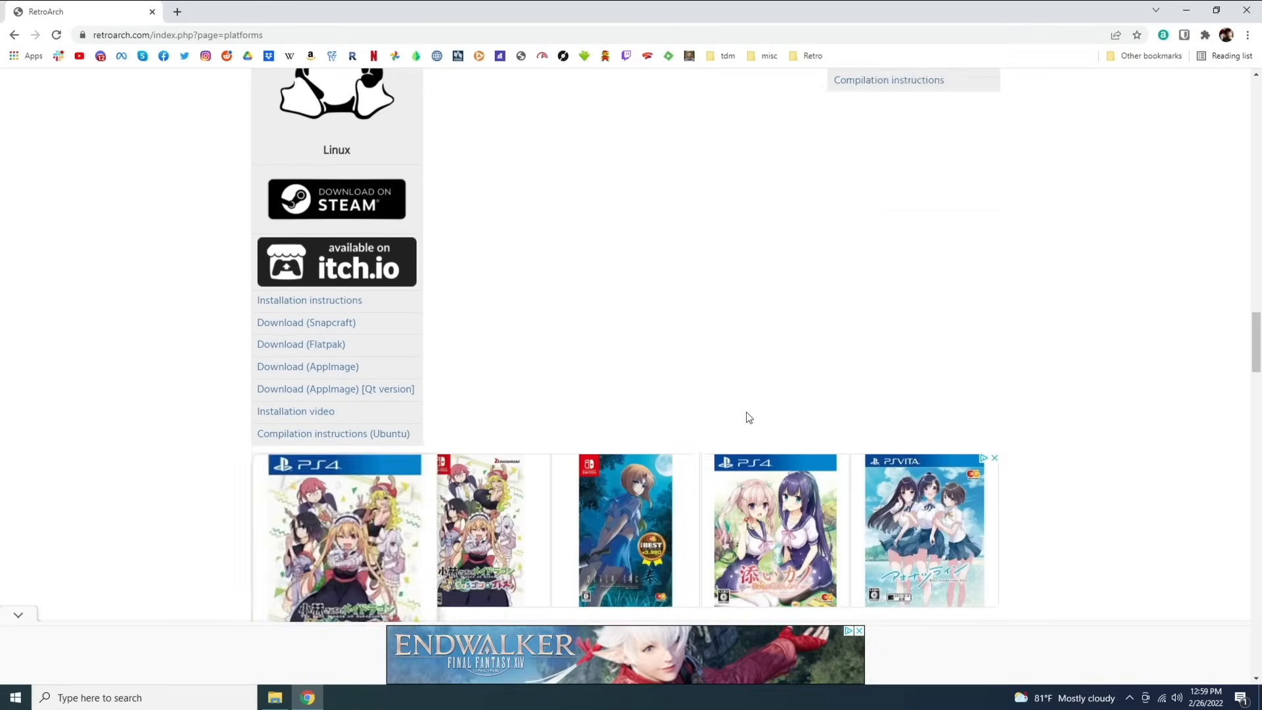
scroll(192, 338, "down", 8)
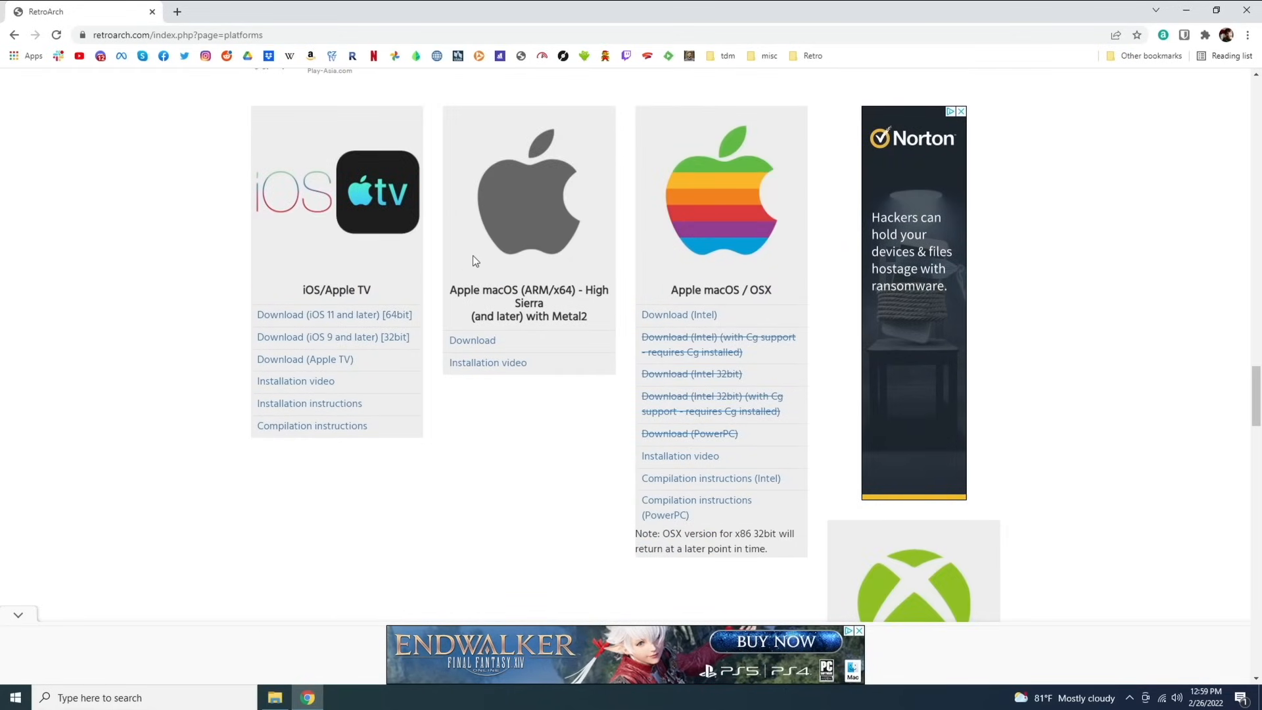
scroll(589, 428, "down", 12)
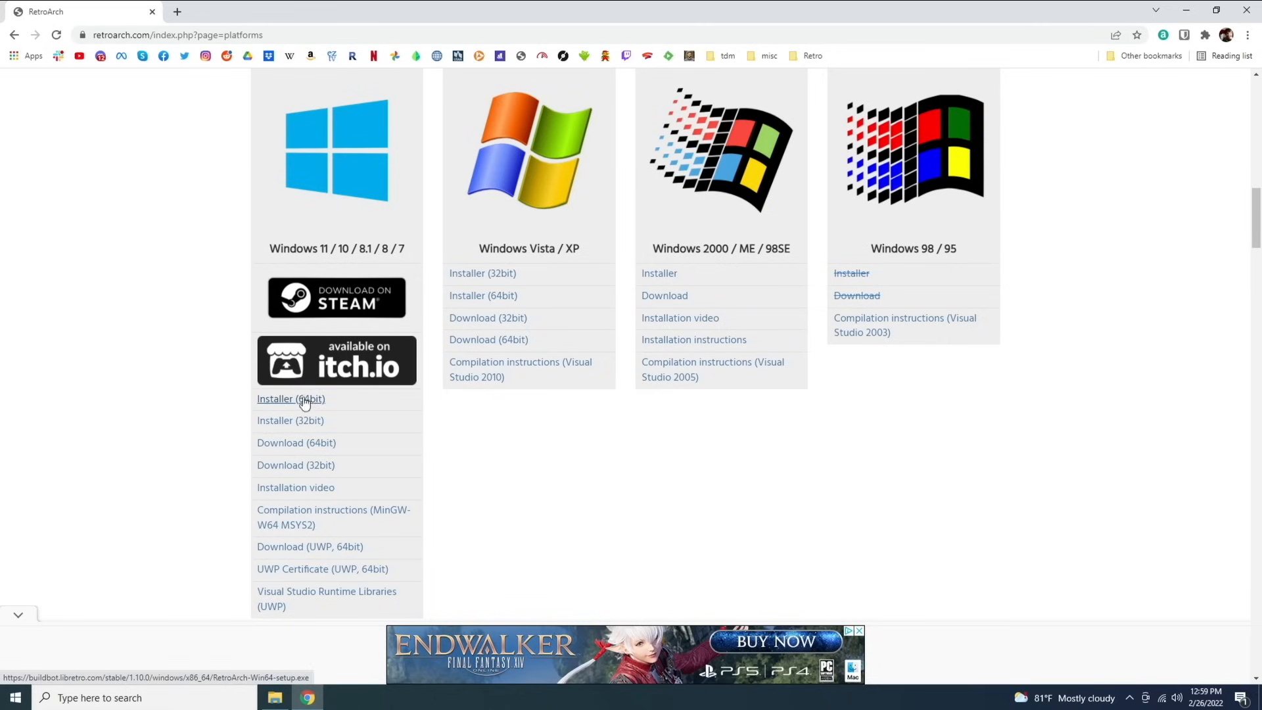
left_click(323, 446)
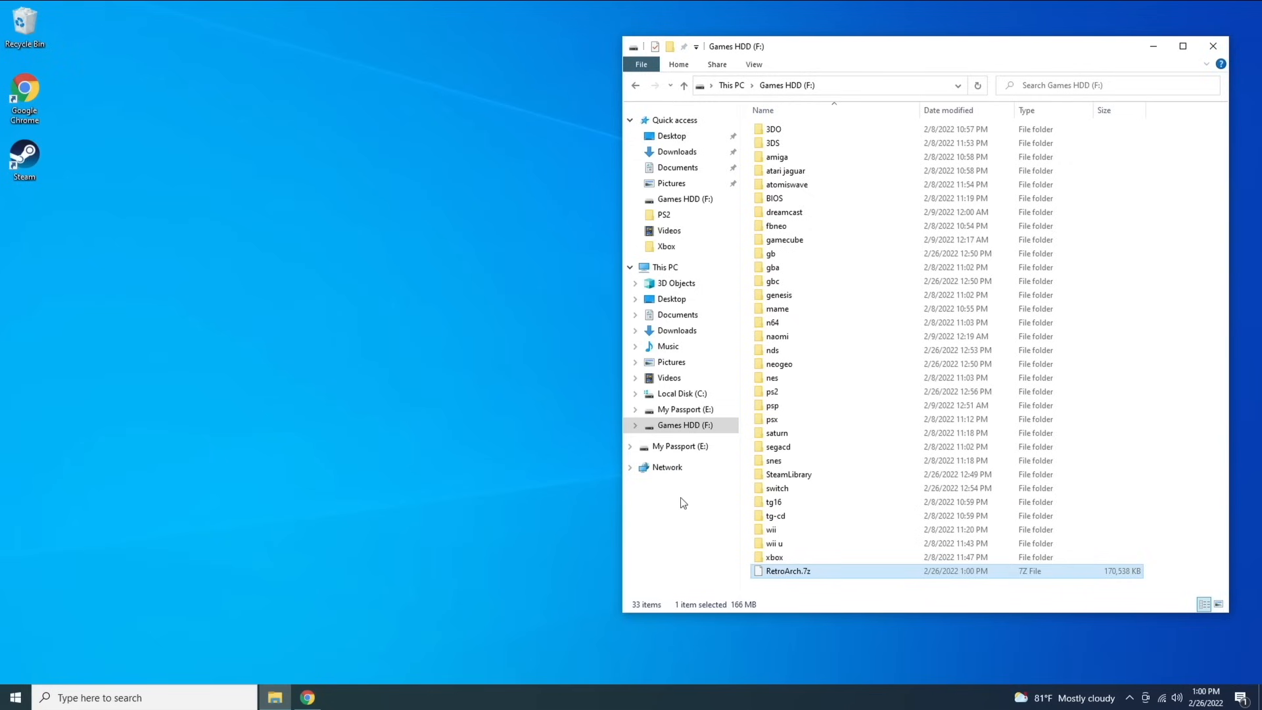
Extract RetroArch.7z onto the Games HDD (F:) drive and delete the archive.
right_click(787, 575)
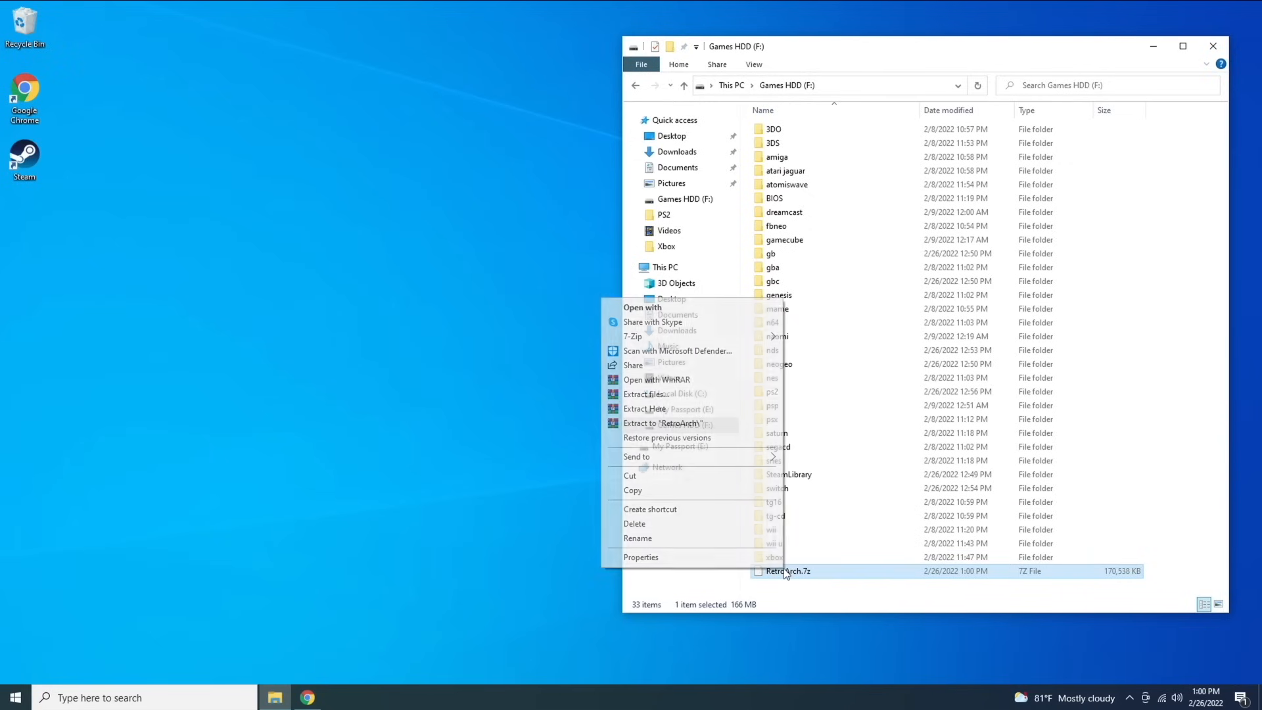
left_click(709, 412)
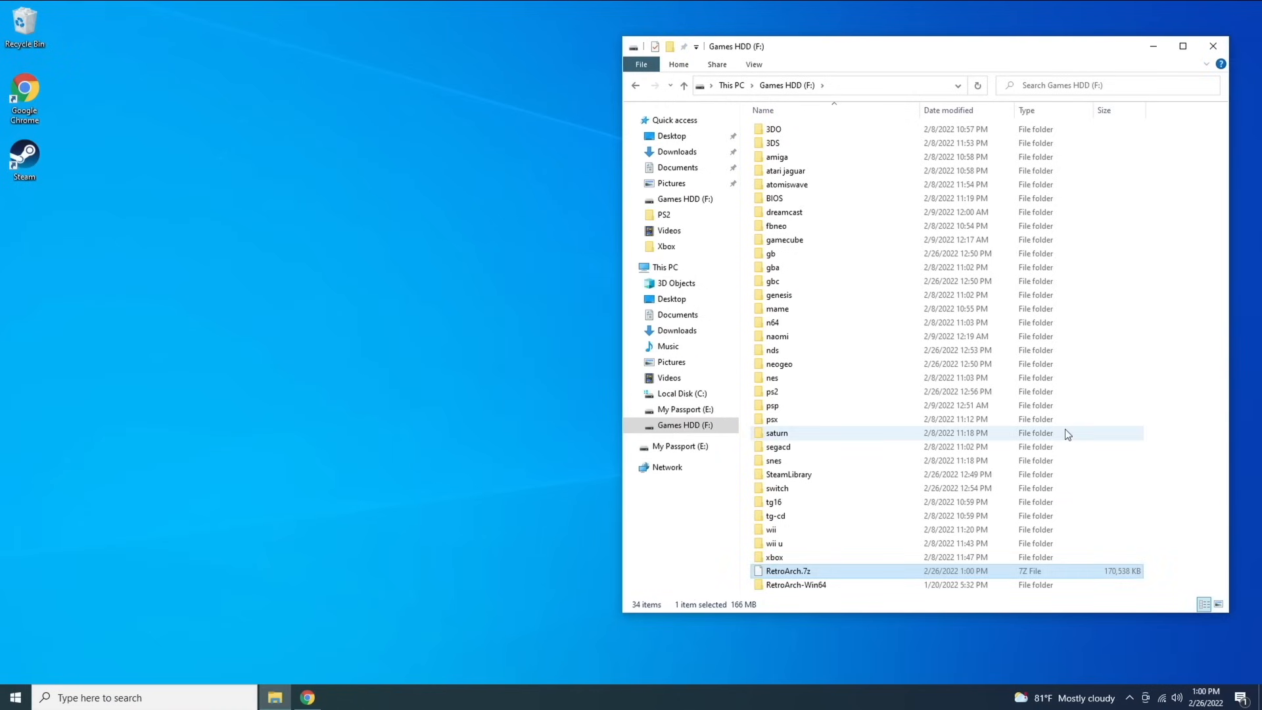
key("Delete")
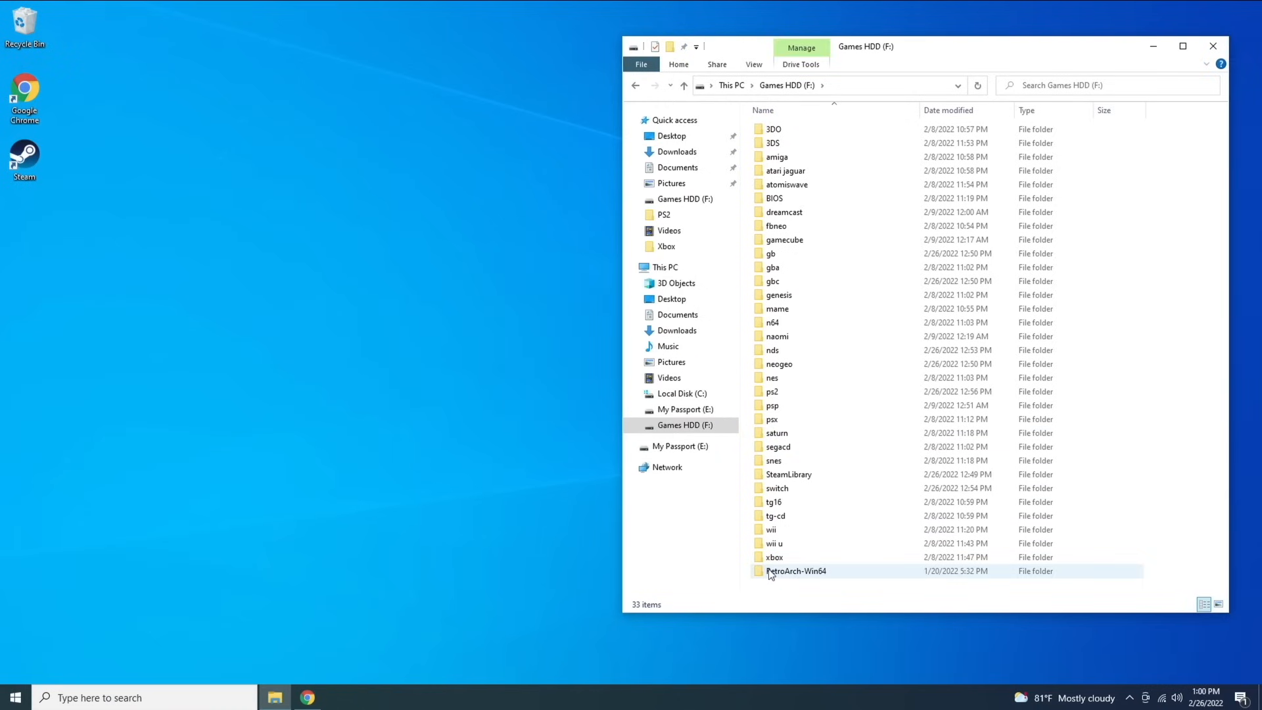
Open the new RetroArch-Win64 folder and browse its contents.
double_click(804, 570)
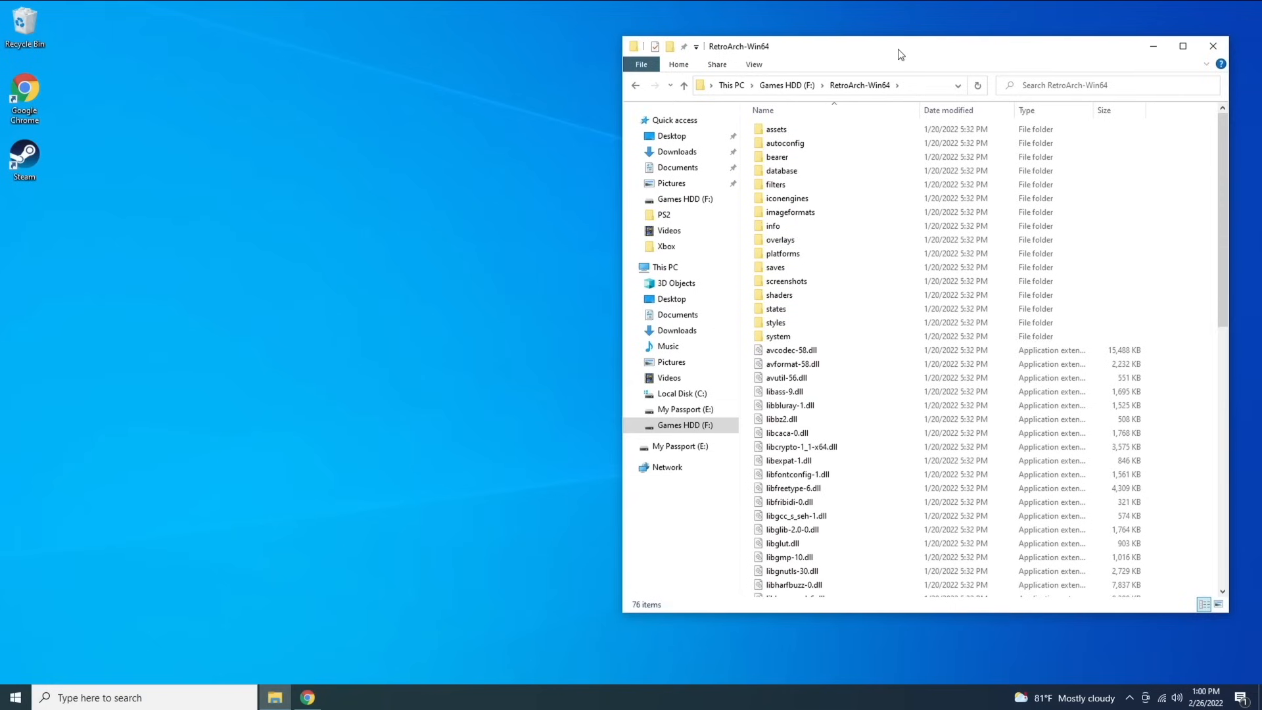
left_click_drag(900, 55, 595, 61)
scroll(518, 353, "down", 10)
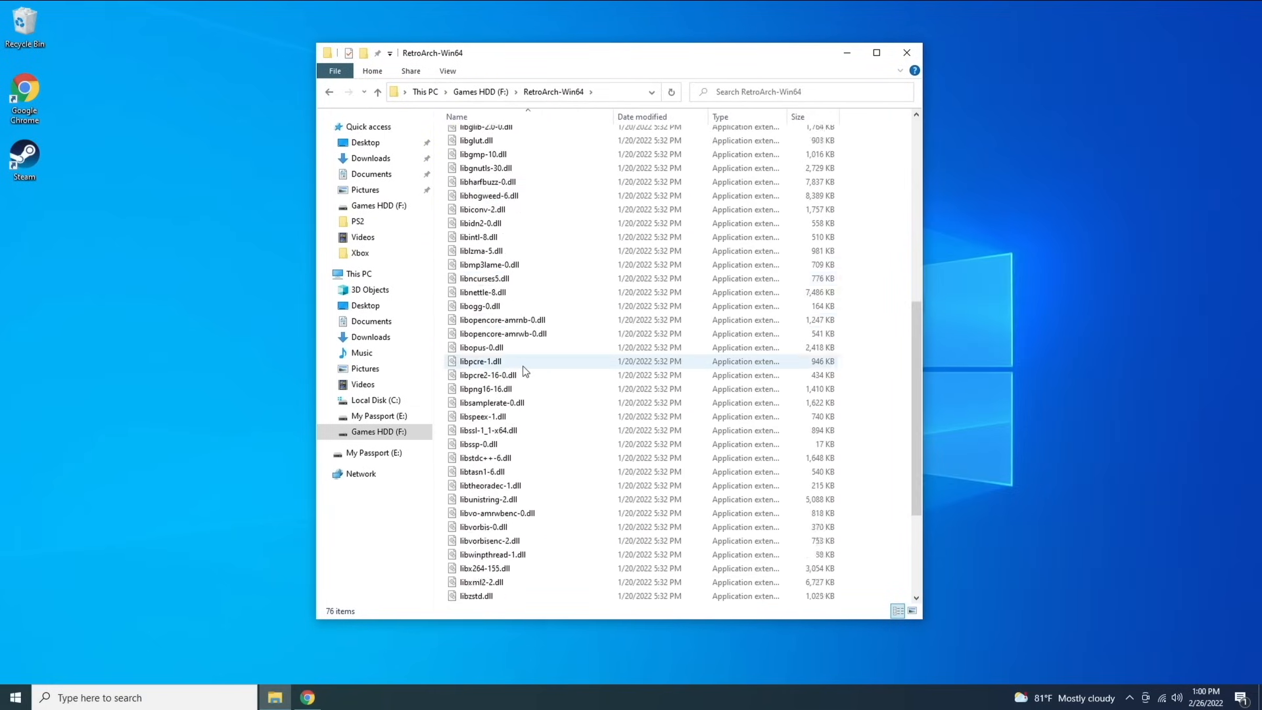
scroll(523, 365, "down", 4)
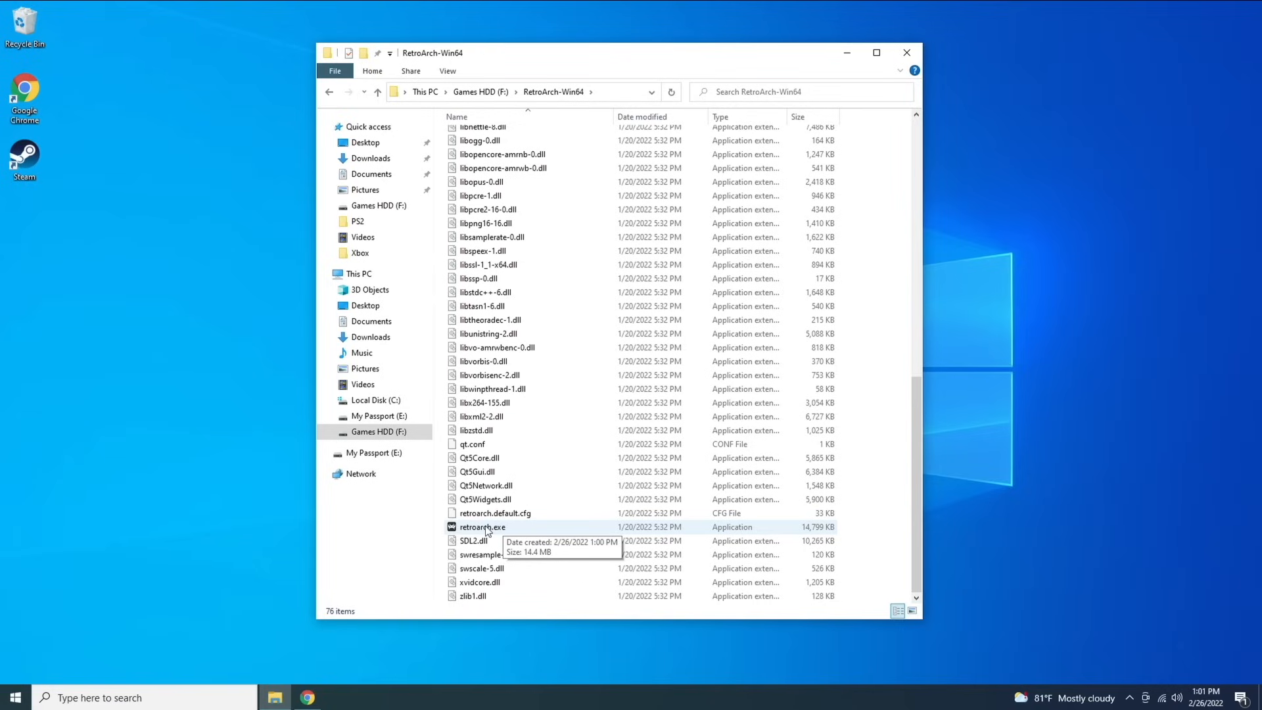
scroll(486, 530, "up", 13)
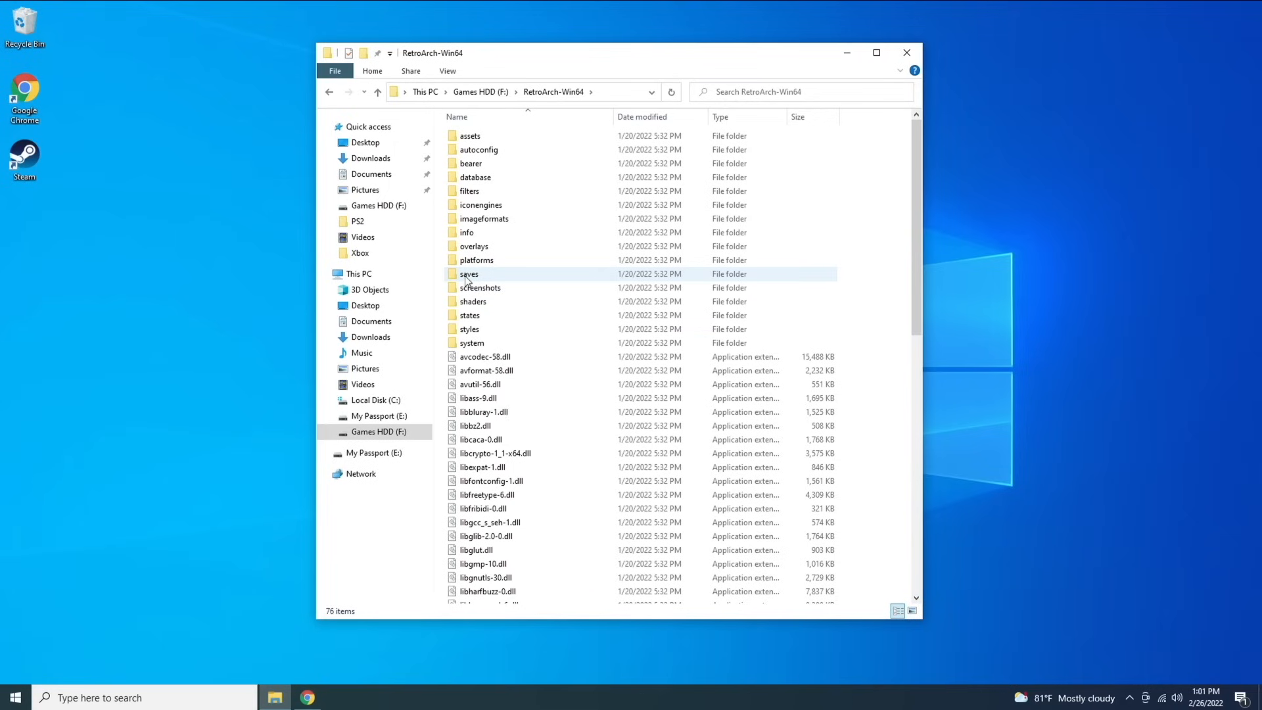
Confirm RetroArch-Win64's system folder is empty, then launch retroarch.exe.
double_click(471, 344)
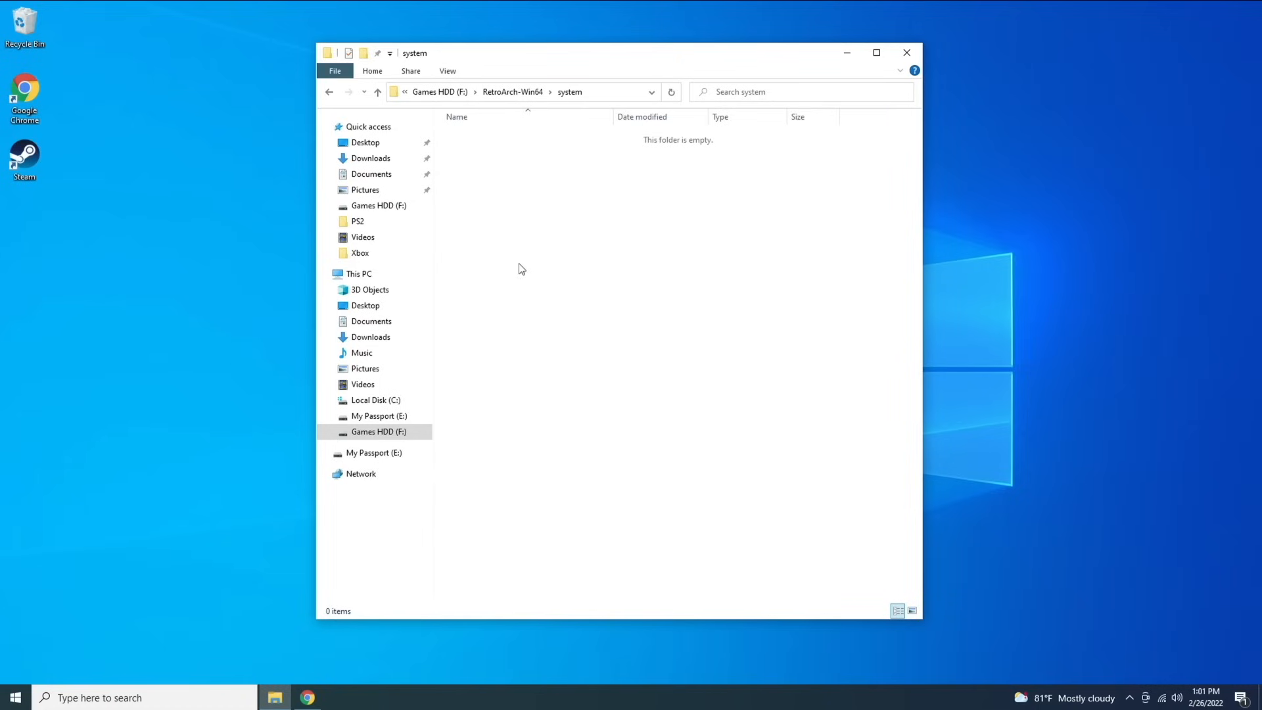
left_click(378, 93)
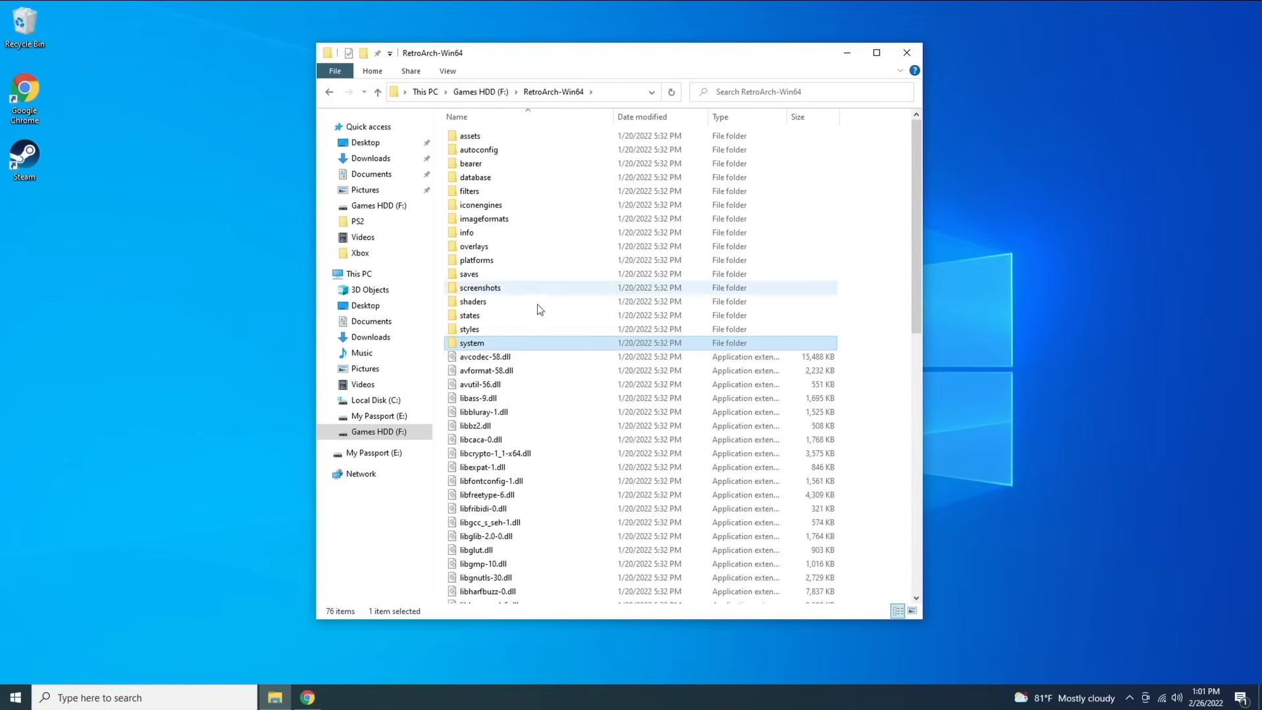
scroll(538, 321, "down", 14)
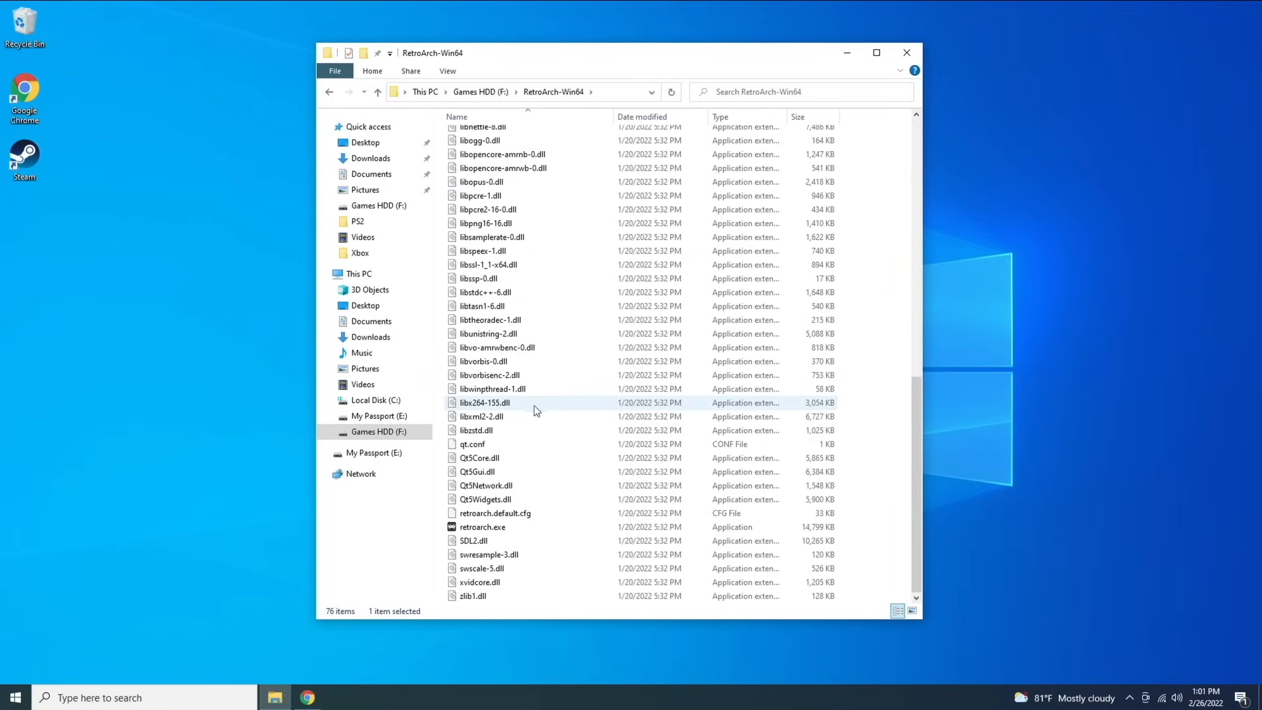
double_click(494, 527)
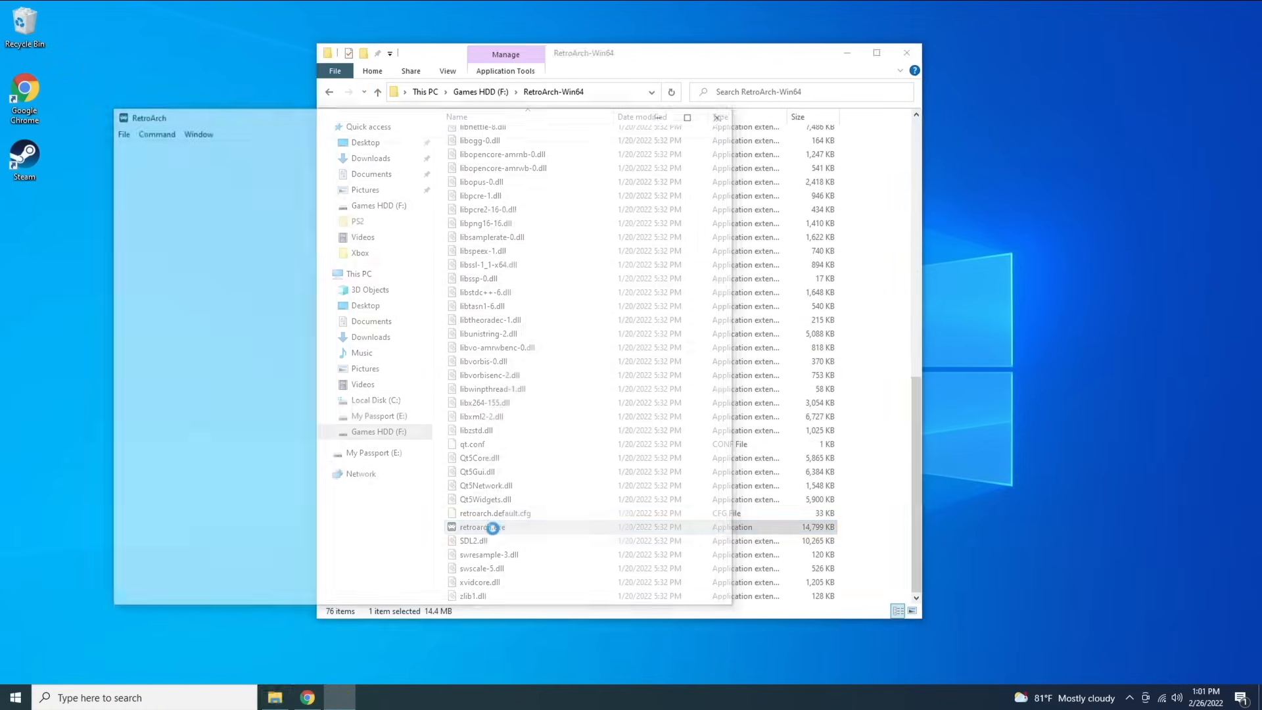
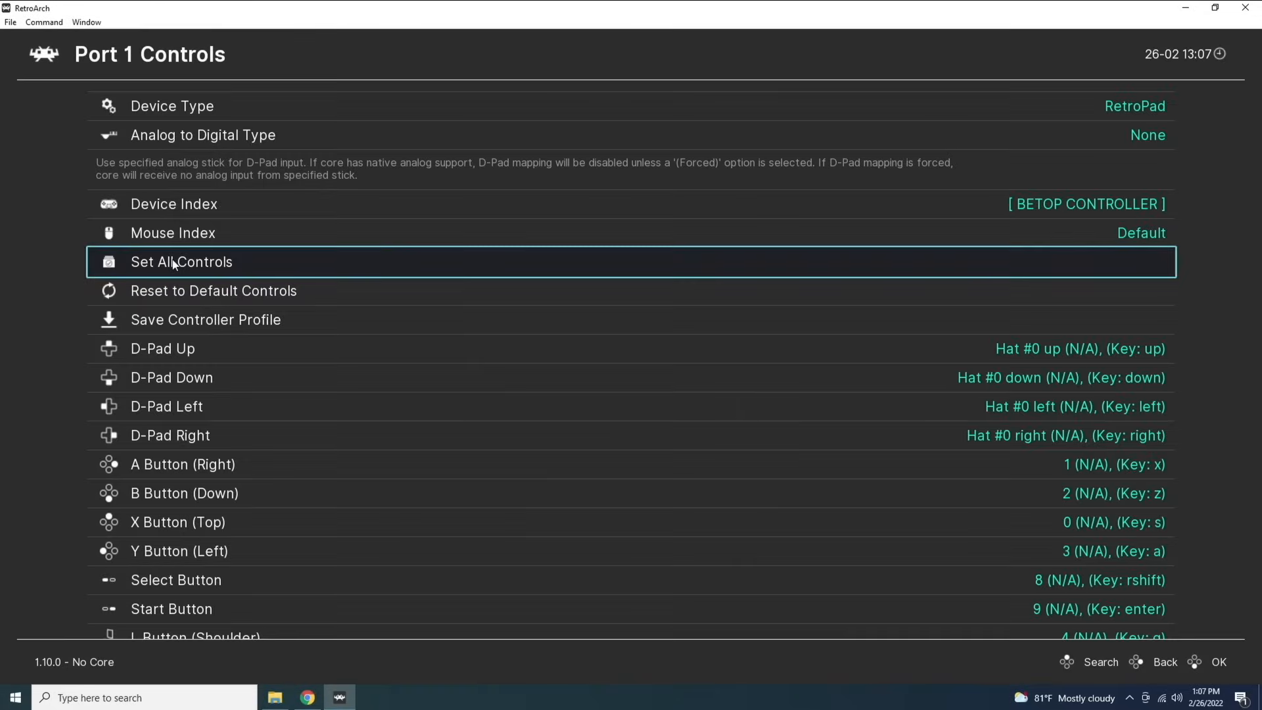
Review the Port 1 button and shoulder bindings.
key("Down")
key("Down")
key("Down")
key("Down")
key("Down")
key("Up")
key("Up")
key("Up")
key("Up")
key("Up")
key("Up")
key("Up")
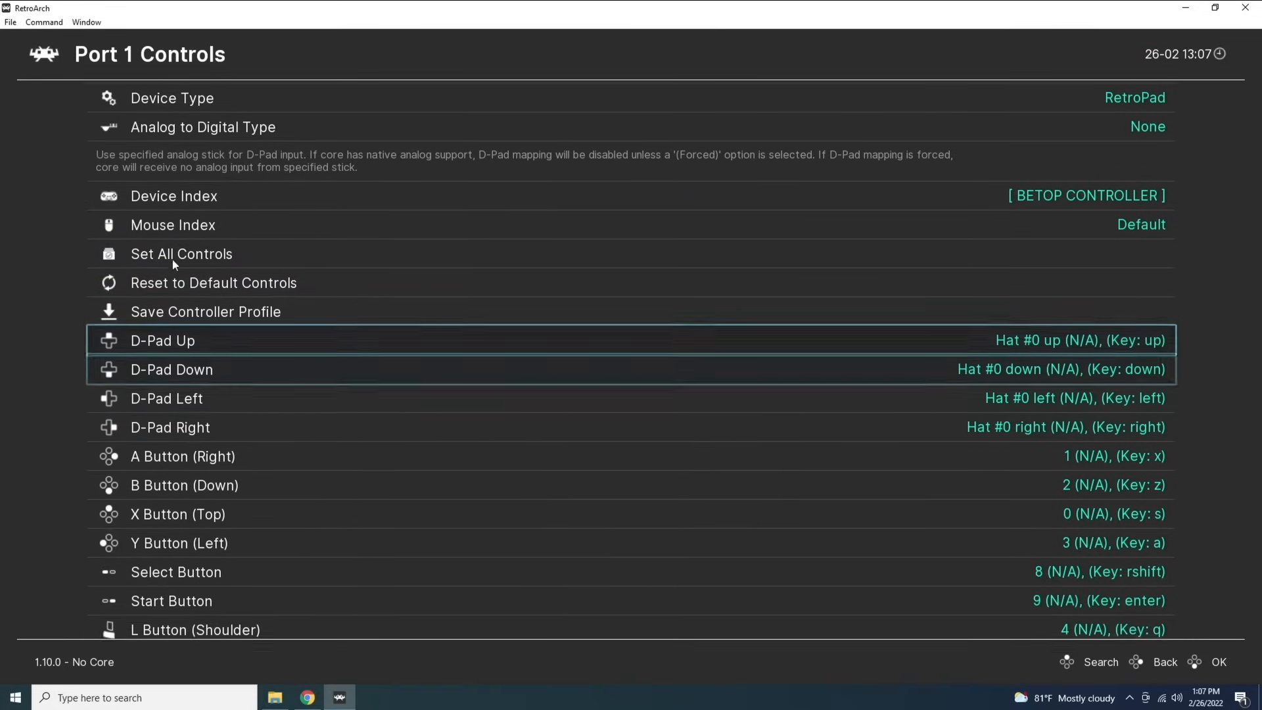
key("Down")
key("Down")
key("Down")
key("Down")
key("Down")
key("Down")
key("Down")
key("Down")
key("Down")
key("Down")
key("Down")
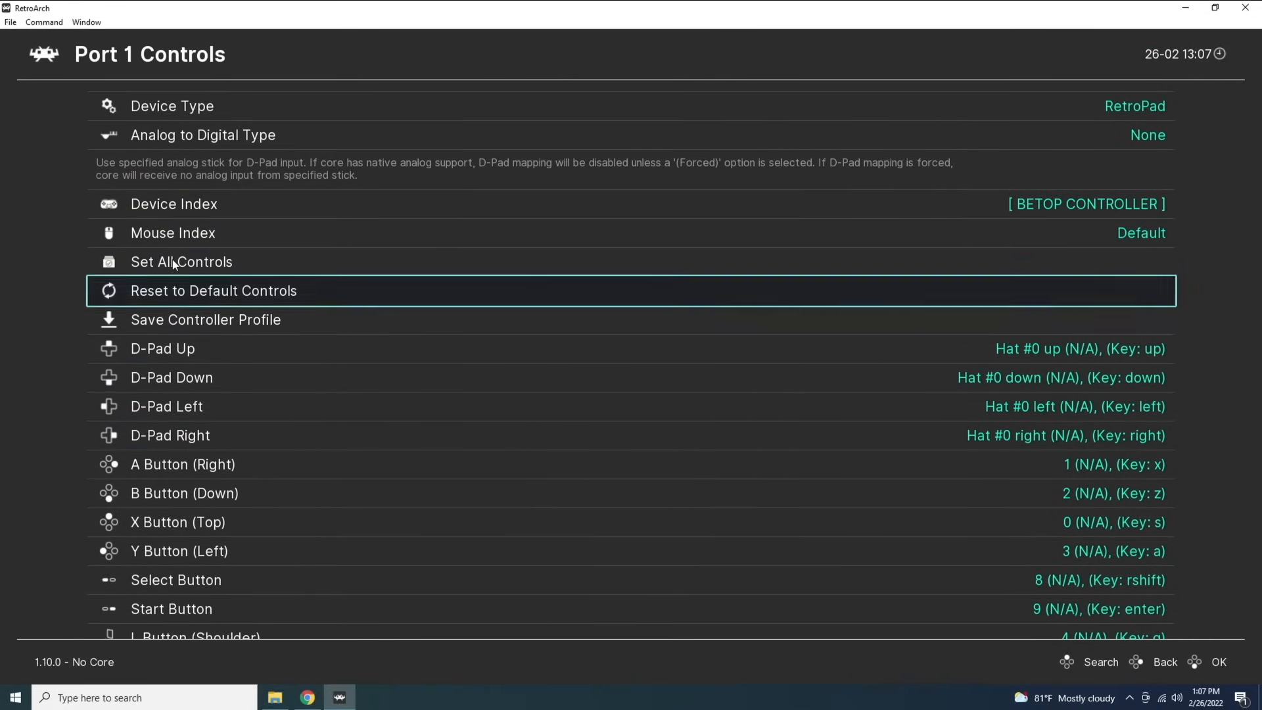
key("Down")
key("Down")
key("Down")
key("Down")
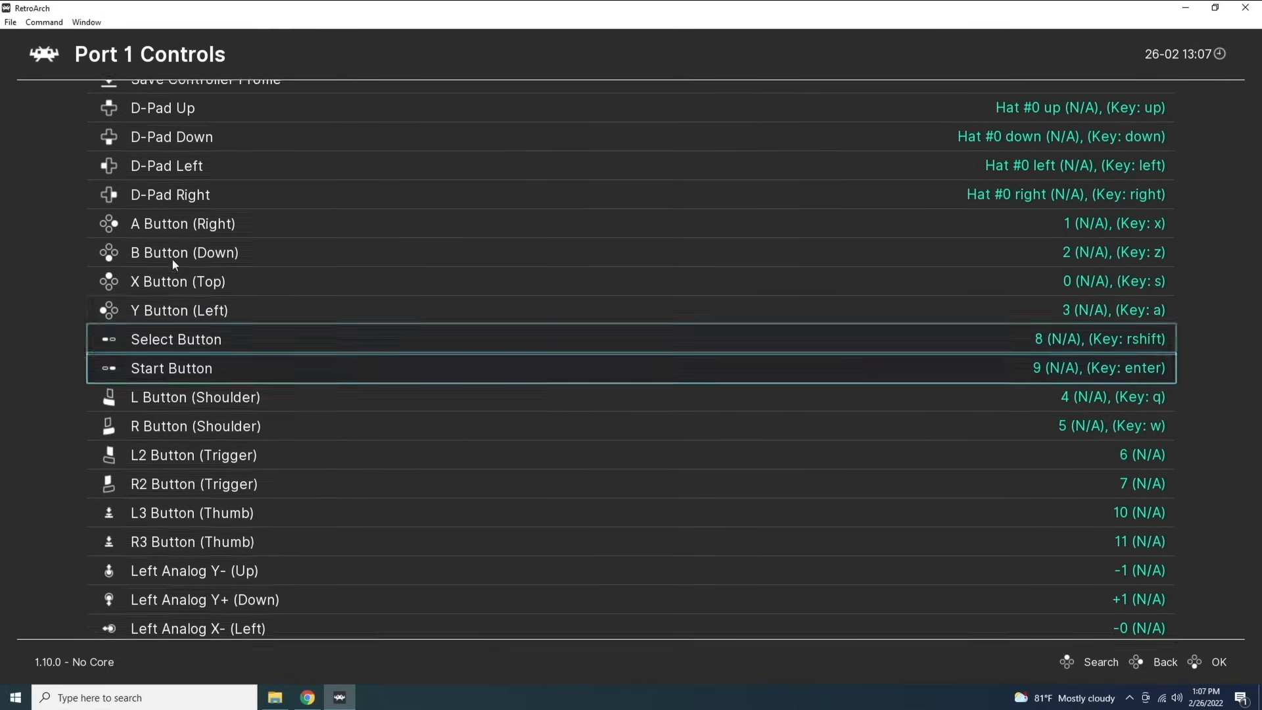
key("Up")
key("Up")
key("Up")
key("Up")
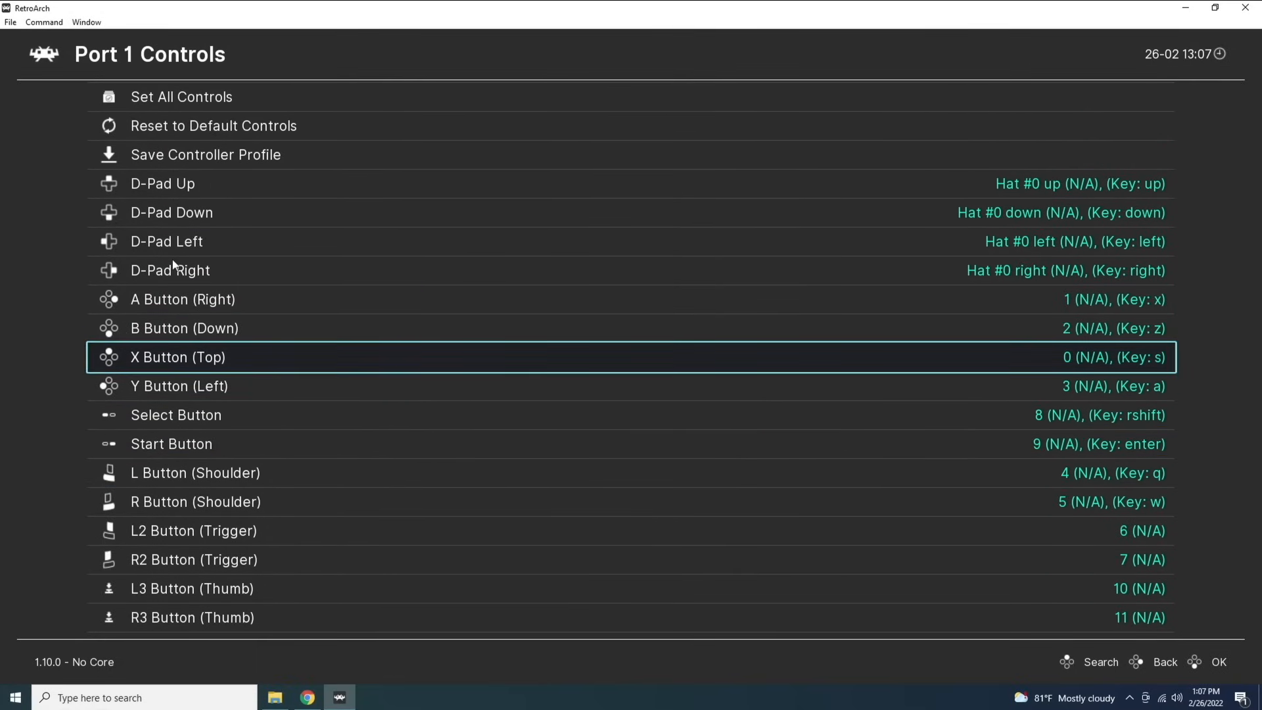
Check the OK/Cancel swap setting under Input > Menu Controls.
key("BackSpace")
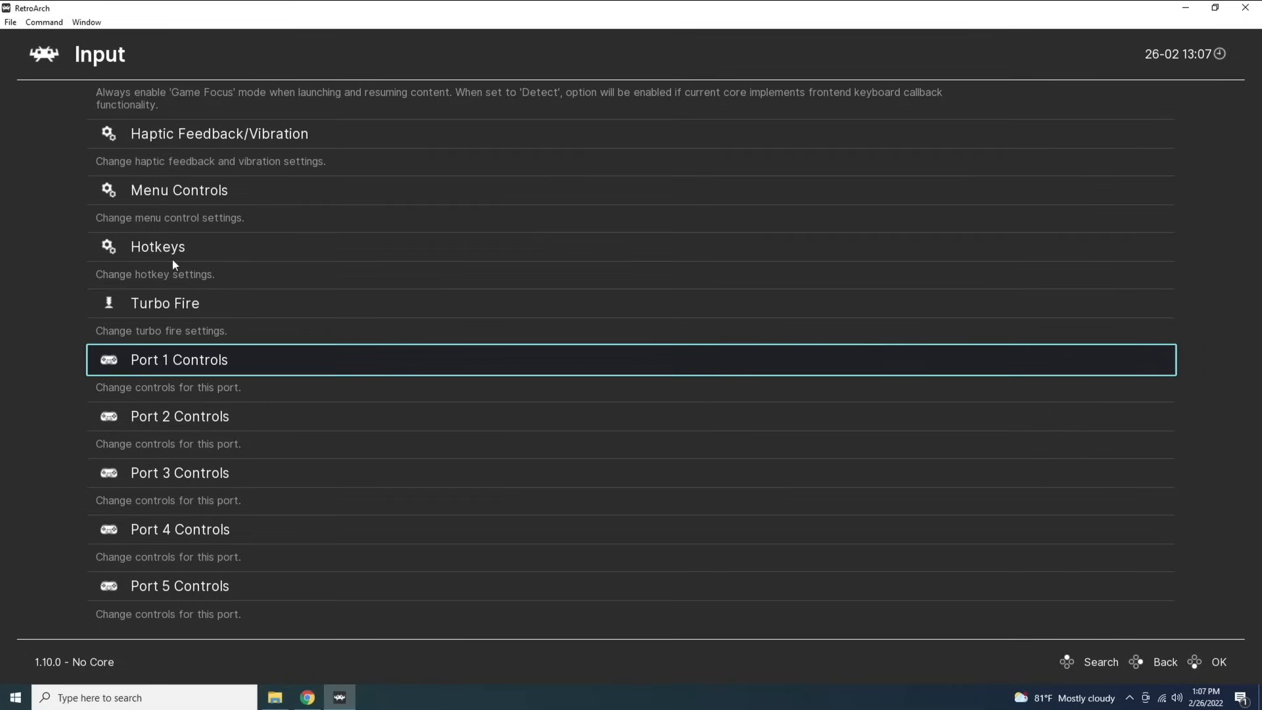
key("Up")
key("Up")
key("Up")
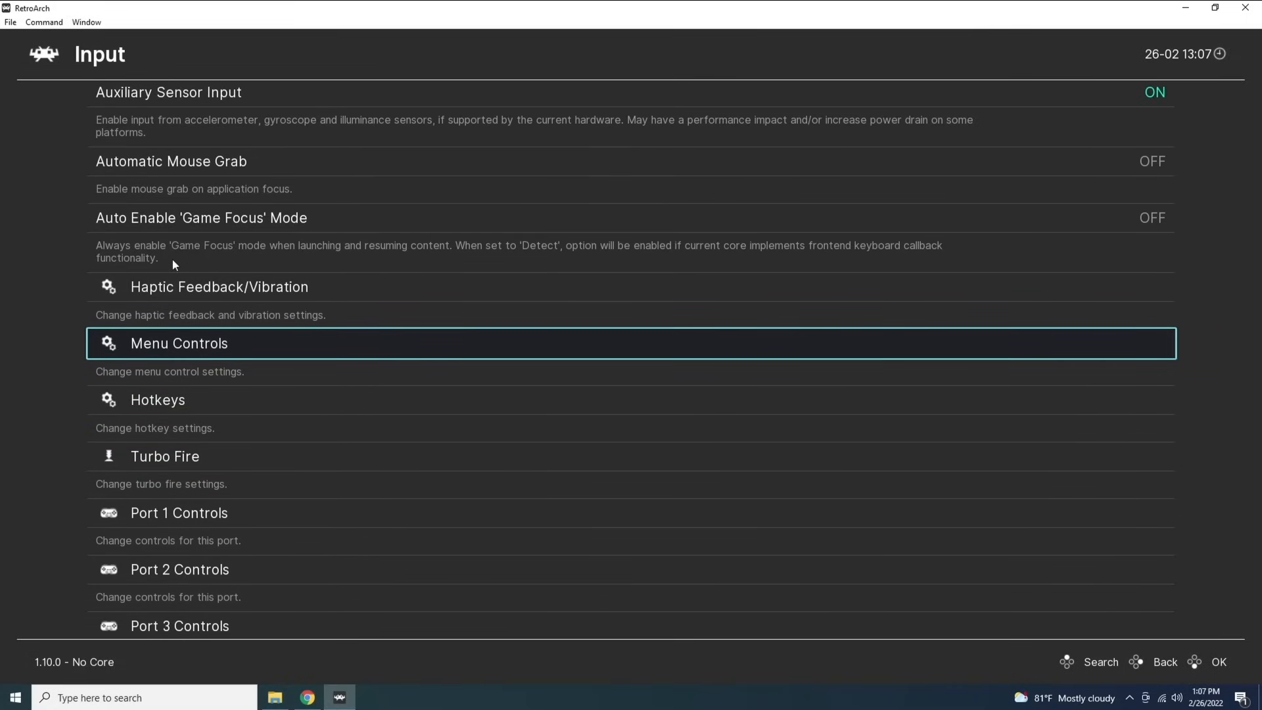
key("Return")
key("Down")
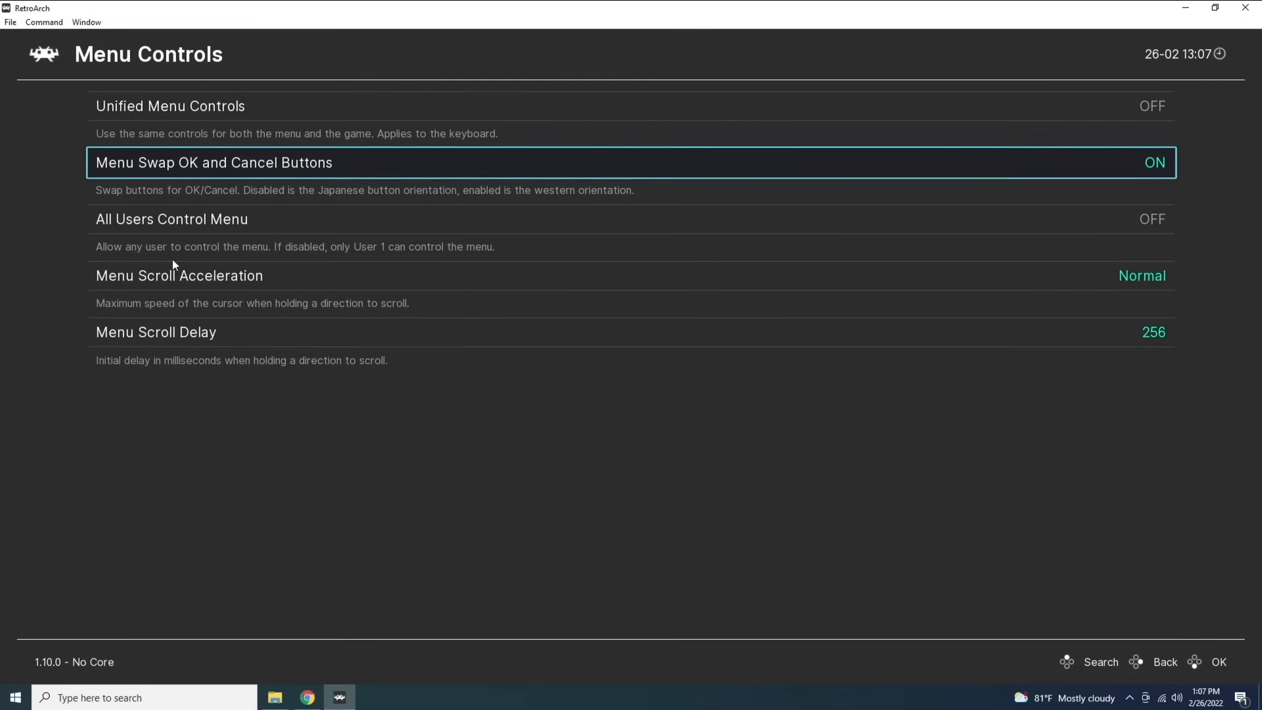
key("BackSpace")
key("BackSpace")
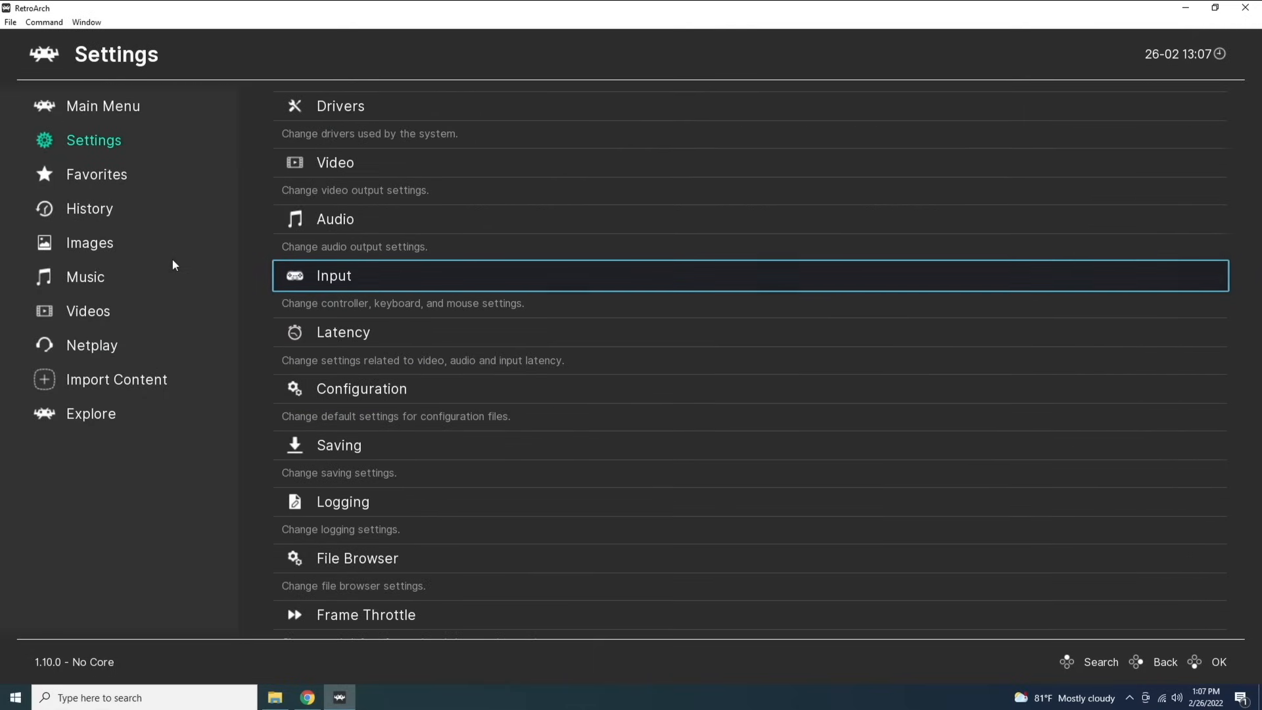
Go to the Main Menu and open Configuration File.
key("BackSpace")
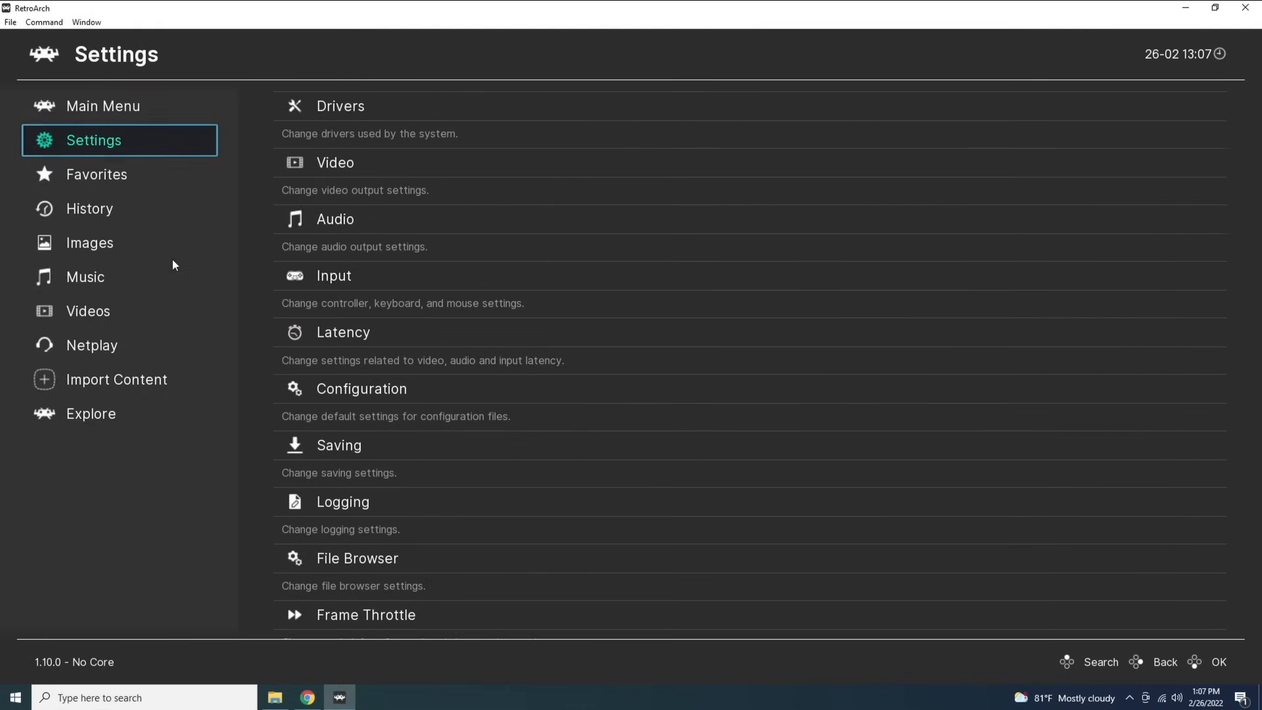
key("Up")
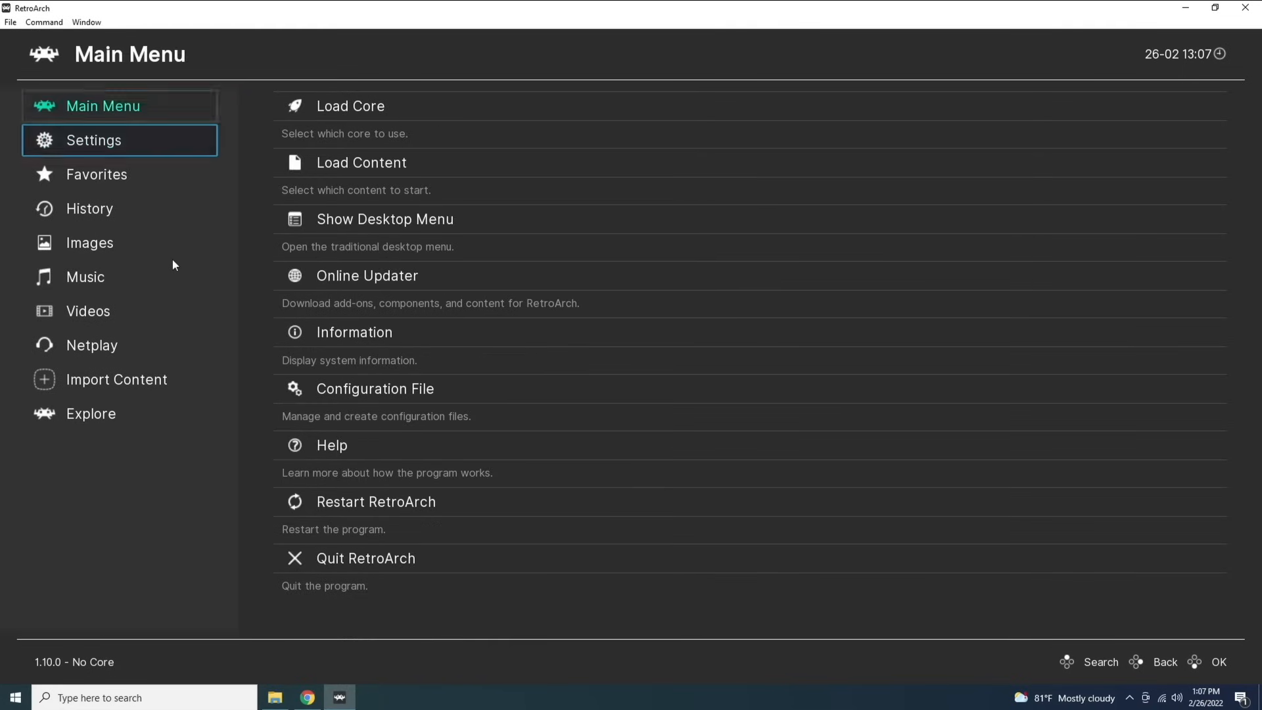
key("Right")
key("Down")
key("Down")
key("Down")
key("Down")
key("Down")
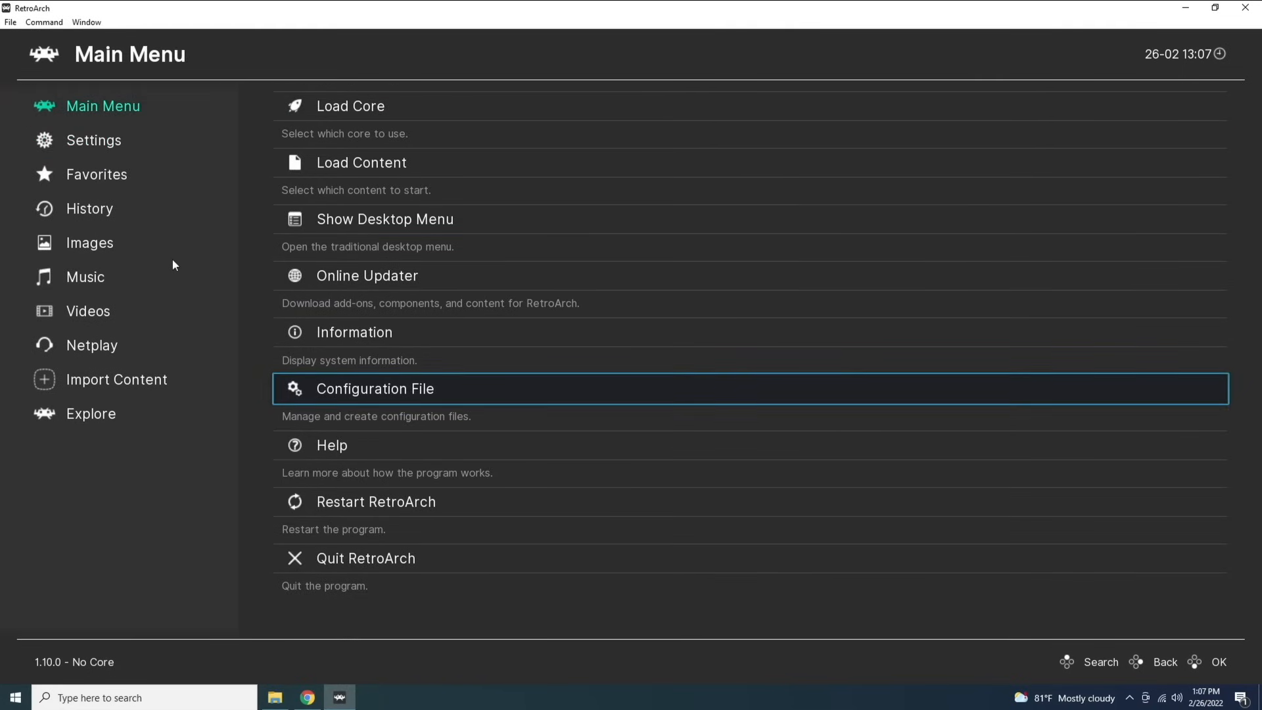
key("Return")
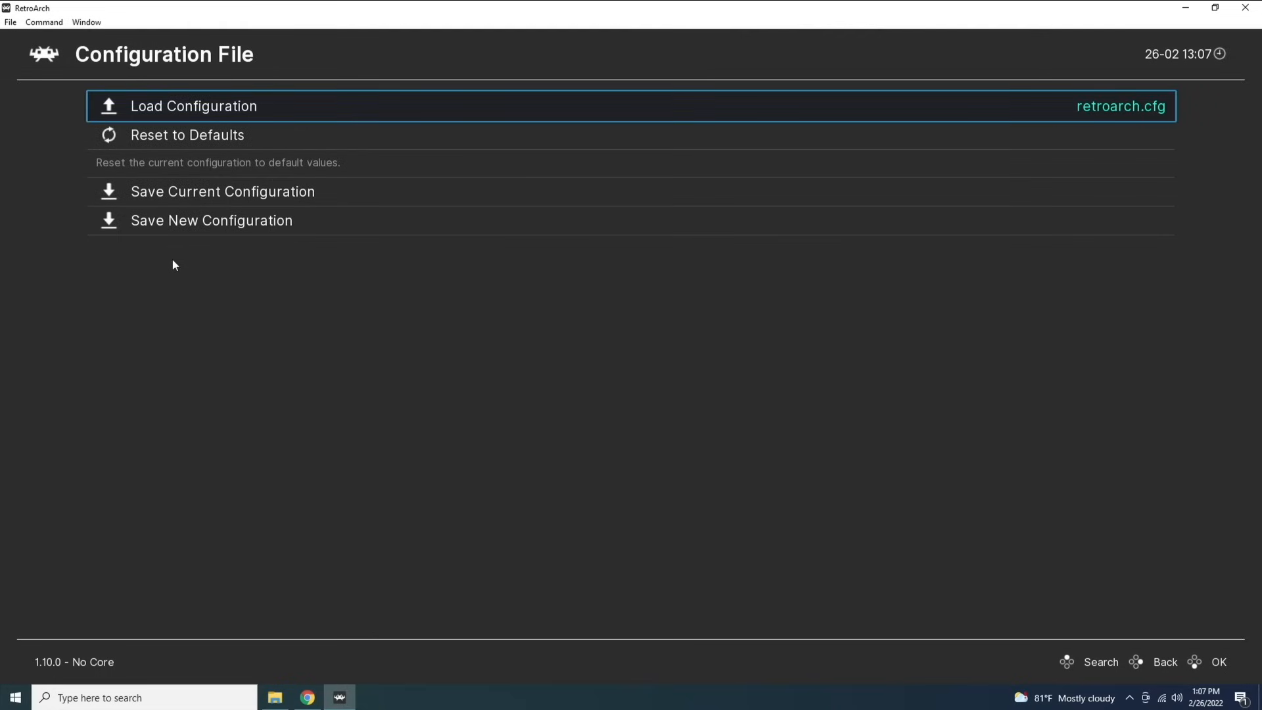
Save Current Configuration to retroarch.cfg, then quit RetroArch from the Main Menu.
key("Down")
key("Down")
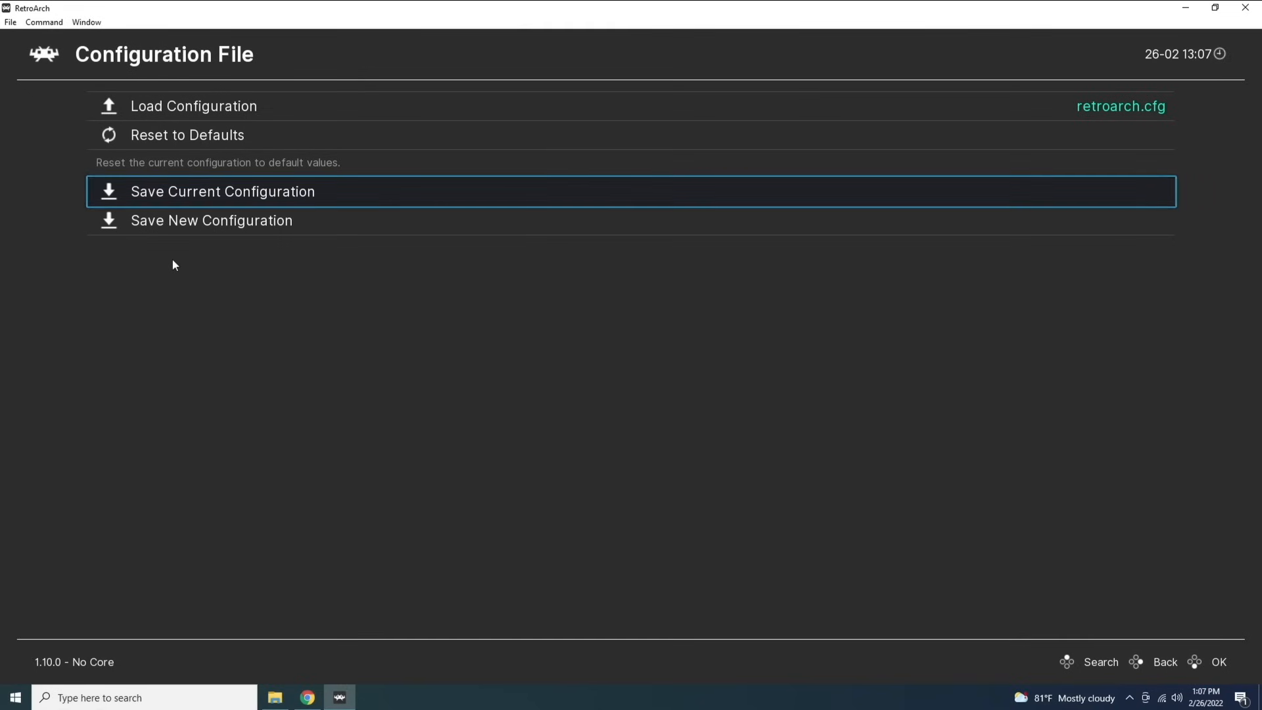
key("Return")
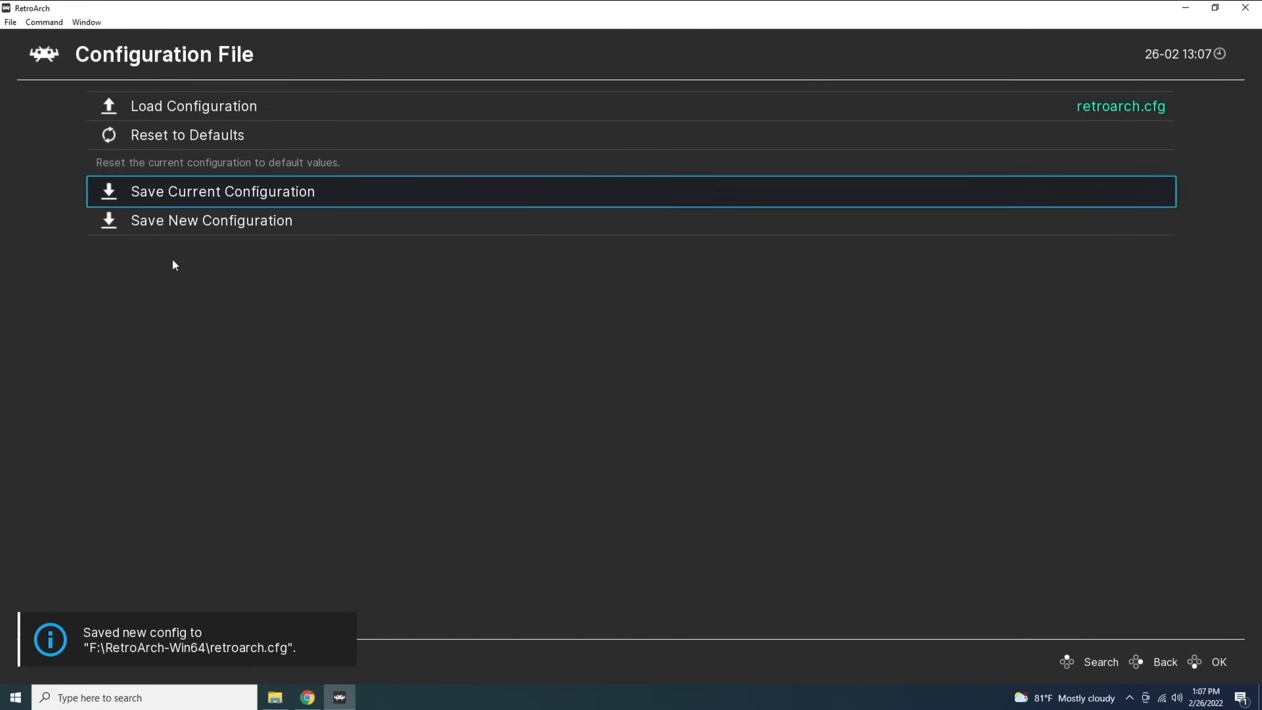
key("BackSpace")
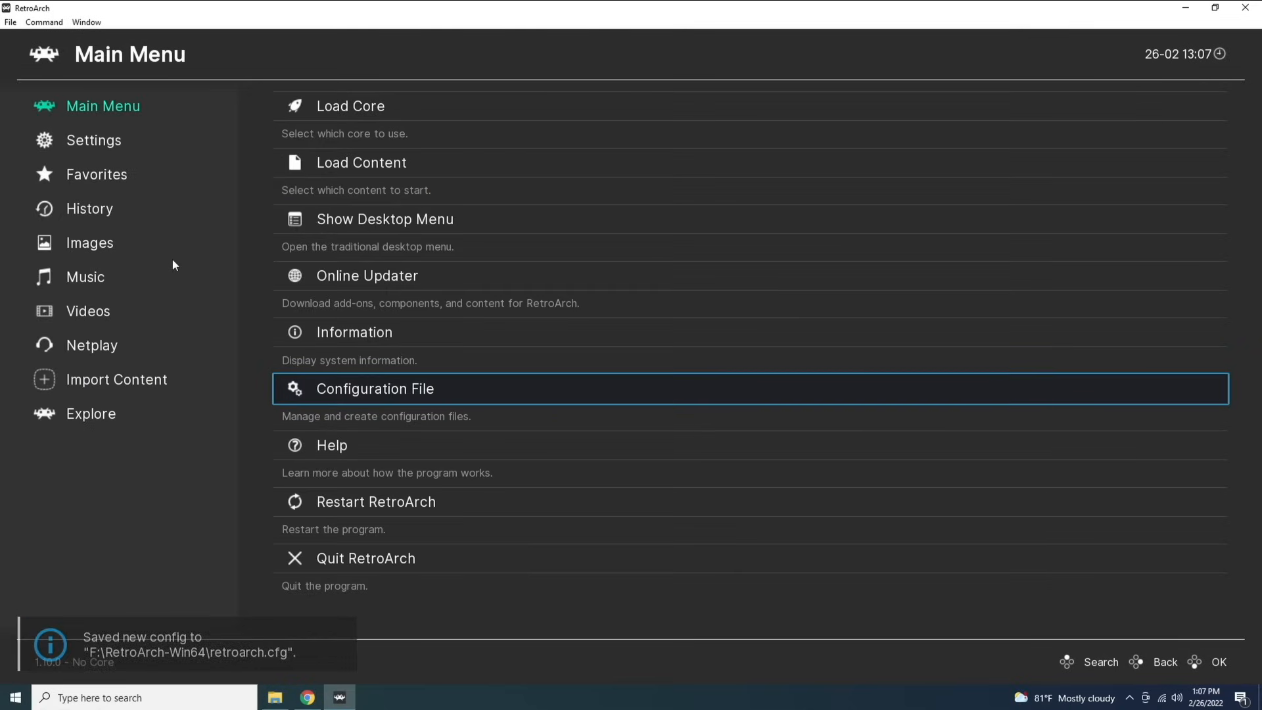
key("Down")
key("Down")
key("Down")
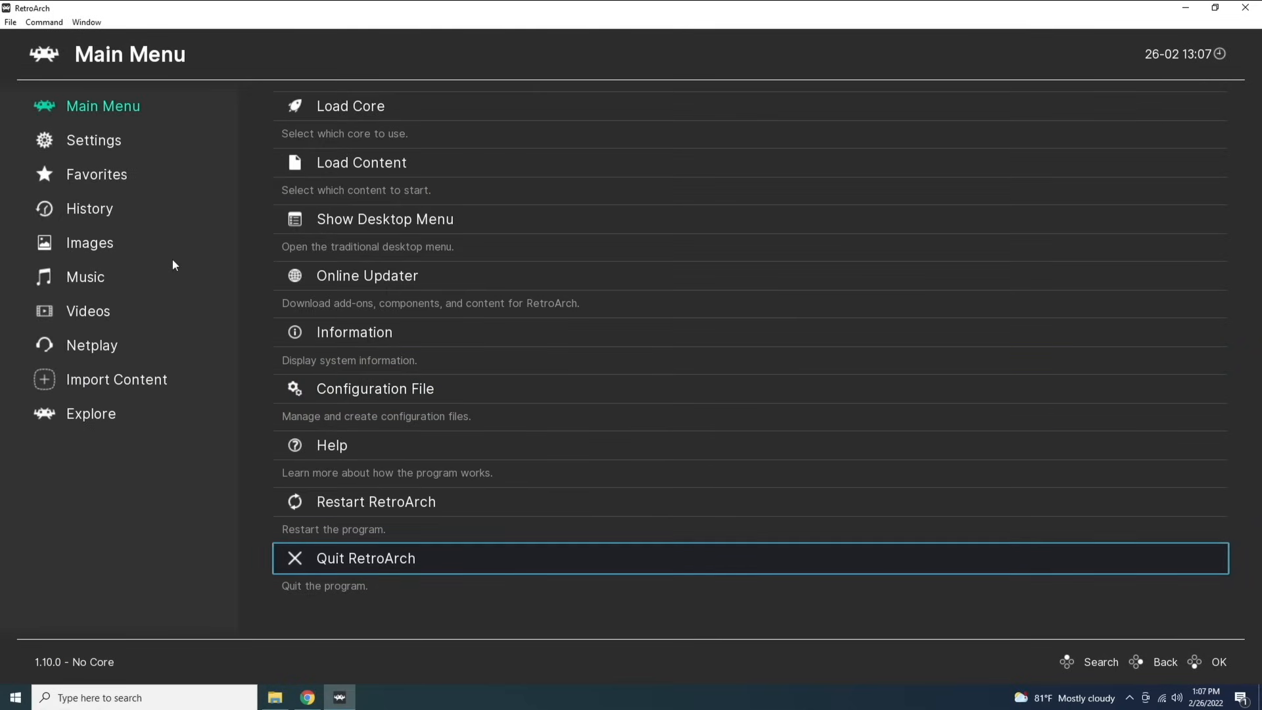
key("Return")
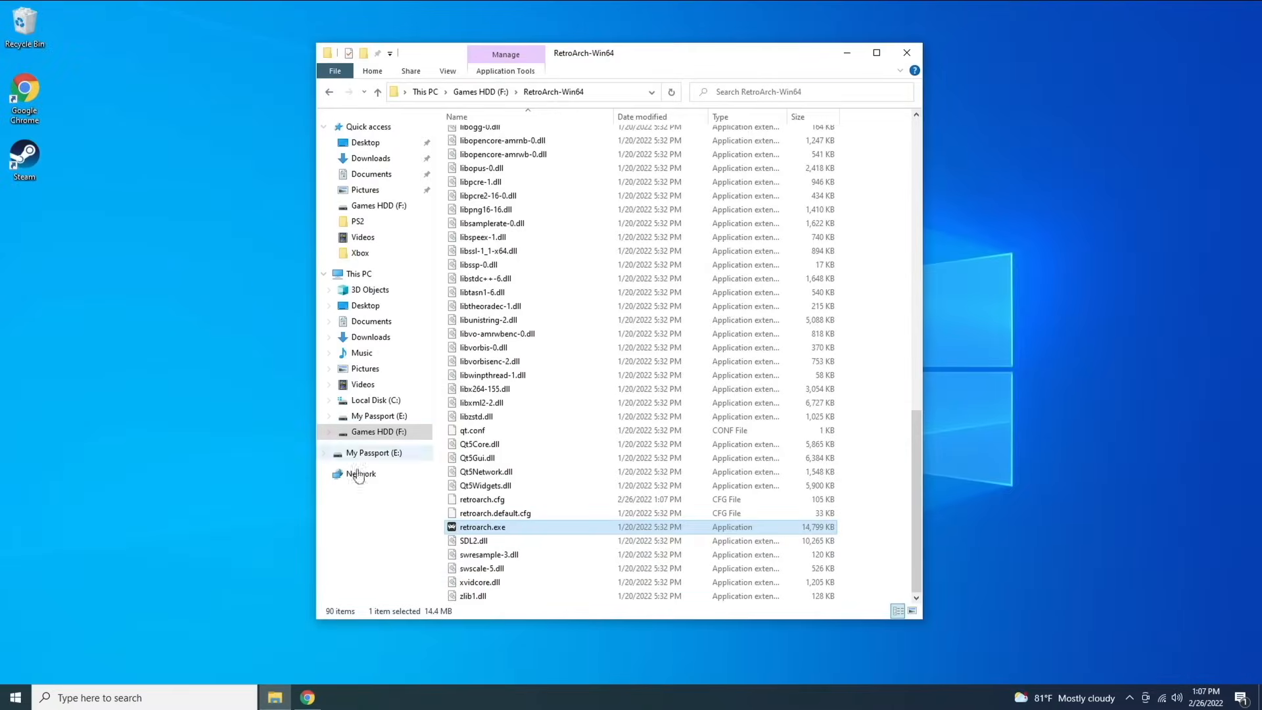
Relaunch retroarch.exe, maximize its window, and navigate to the Settings categories.
double_click(499, 529)
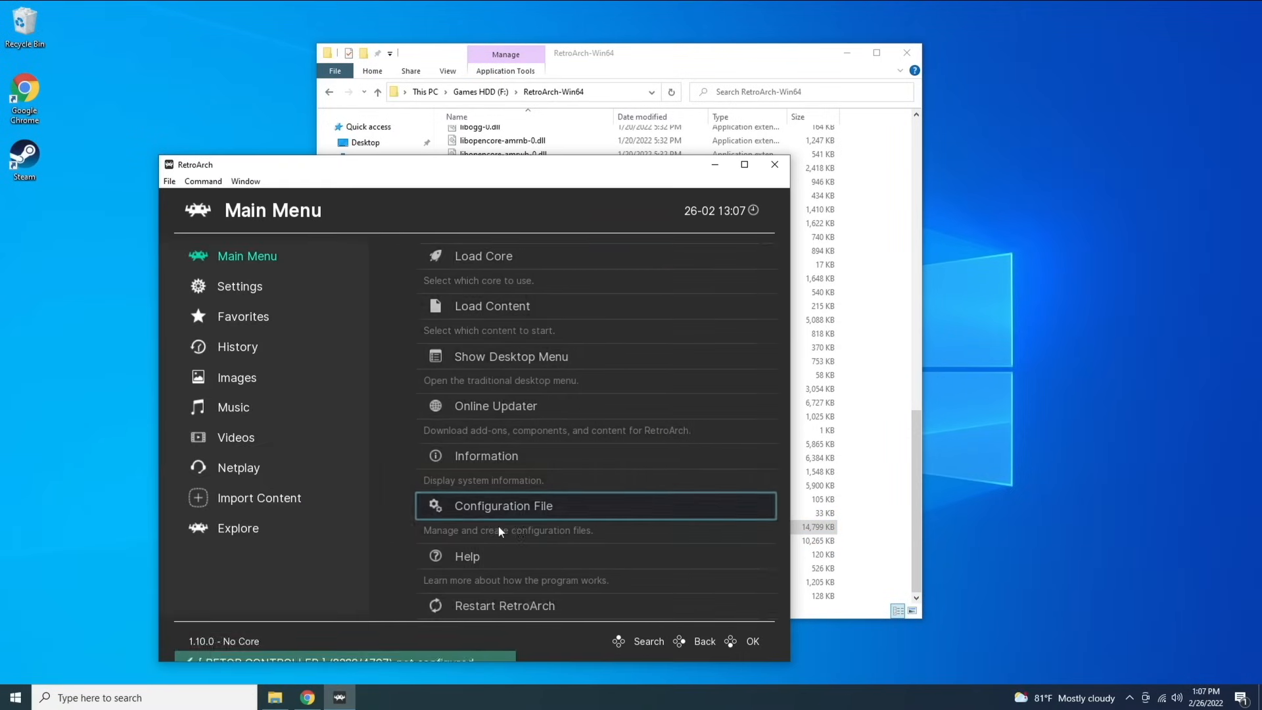
left_click(746, 166)
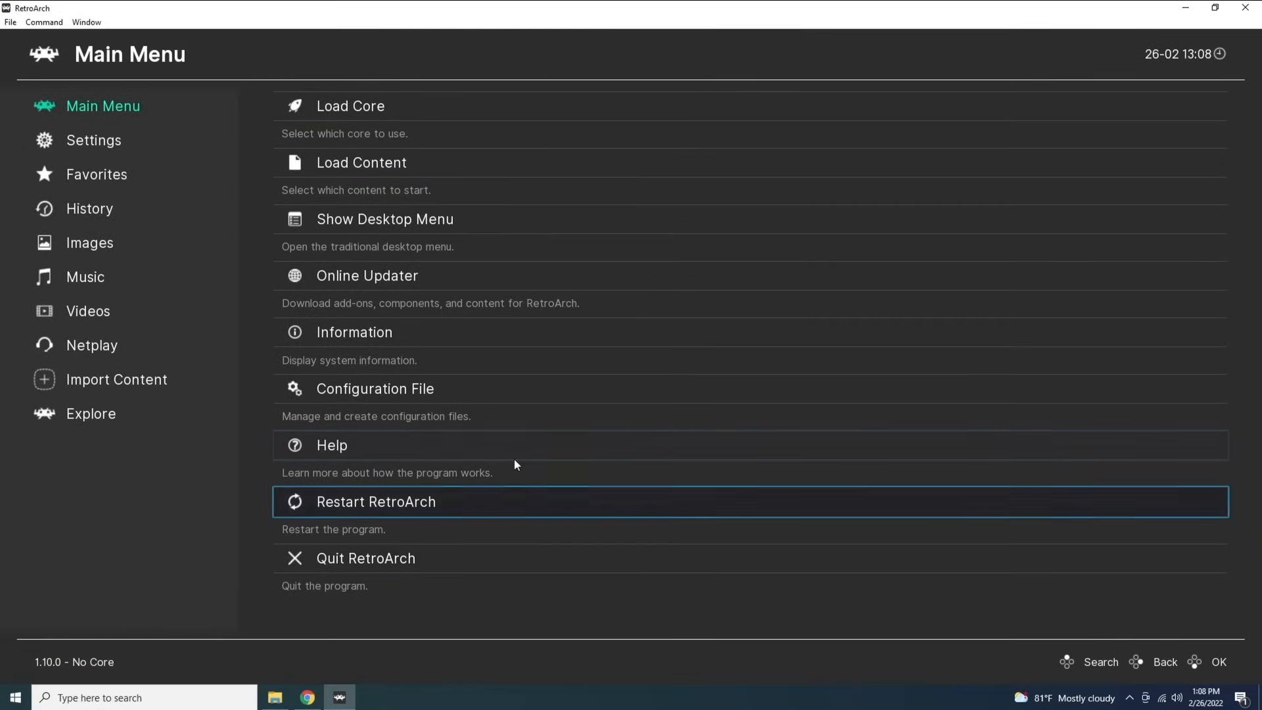
key("Down")
key("Up")
key("Up")
key("Up")
key("Up")
key("Up")
key("Up")
key("Left")
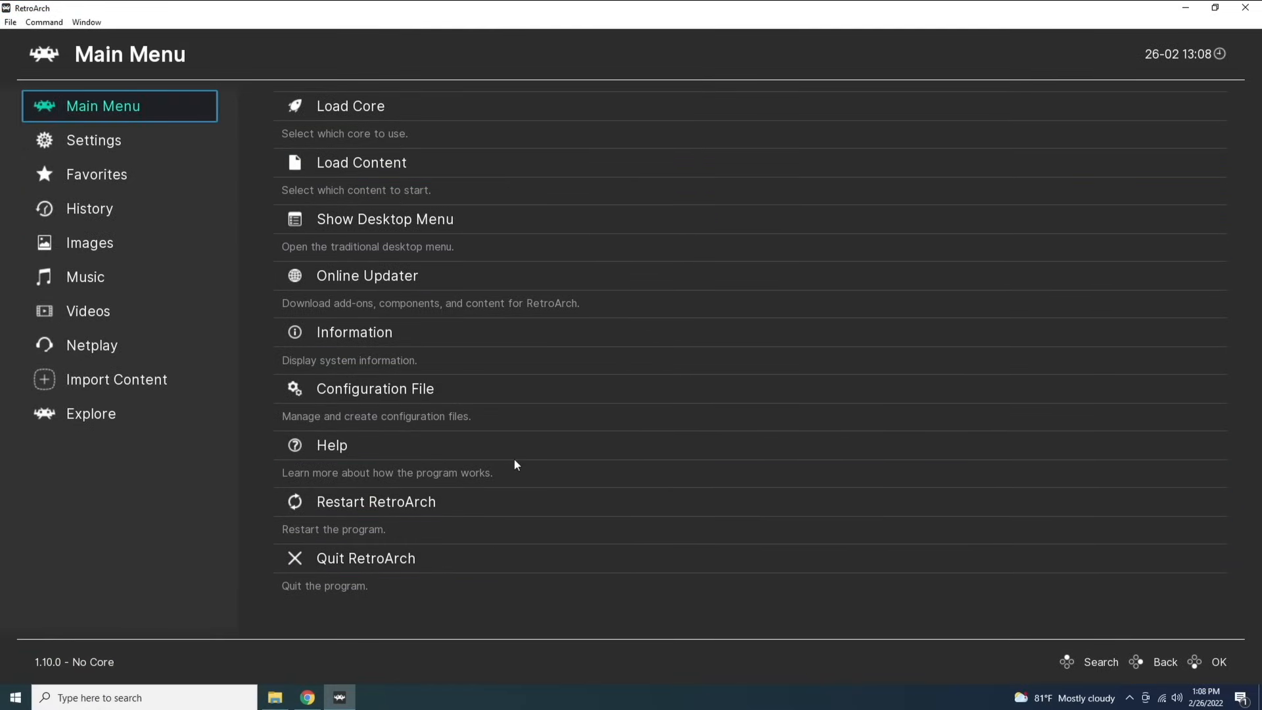
key("Down")
key("Down")
key("Down")
key("Down")
key("Down")
key("Up")
key("Up")
key("Up")
key("Up")
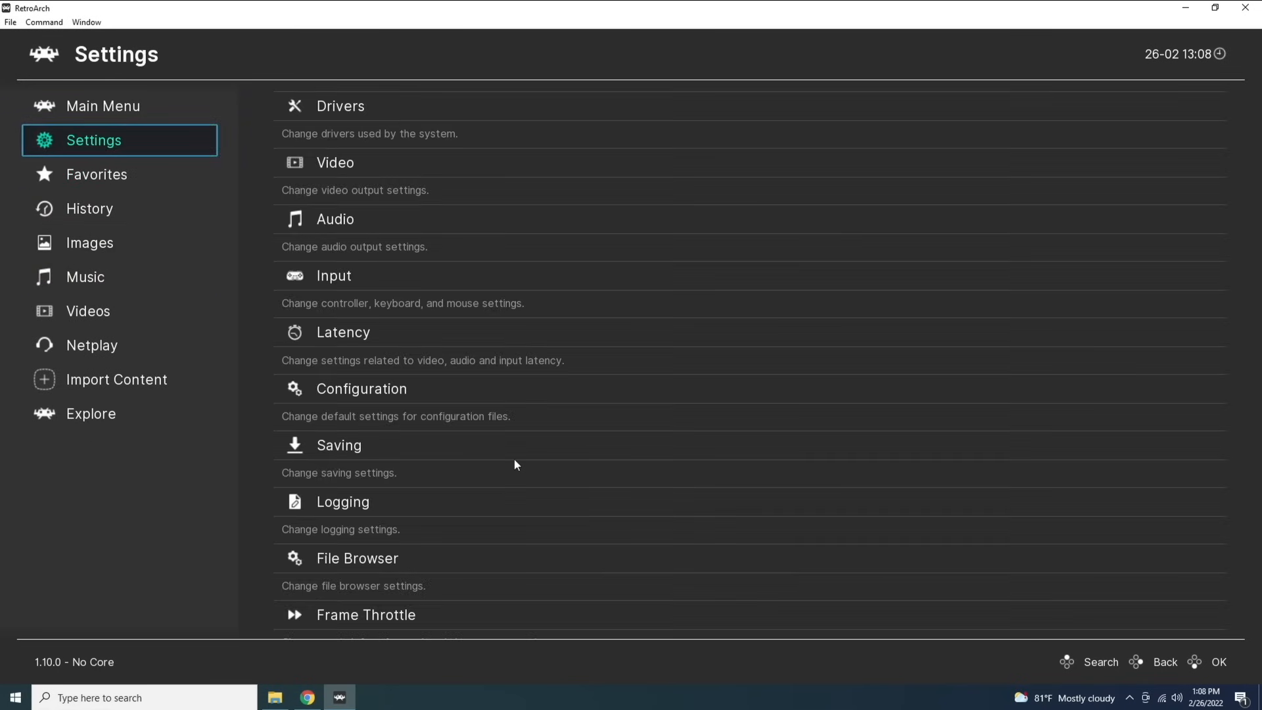
key("Up")
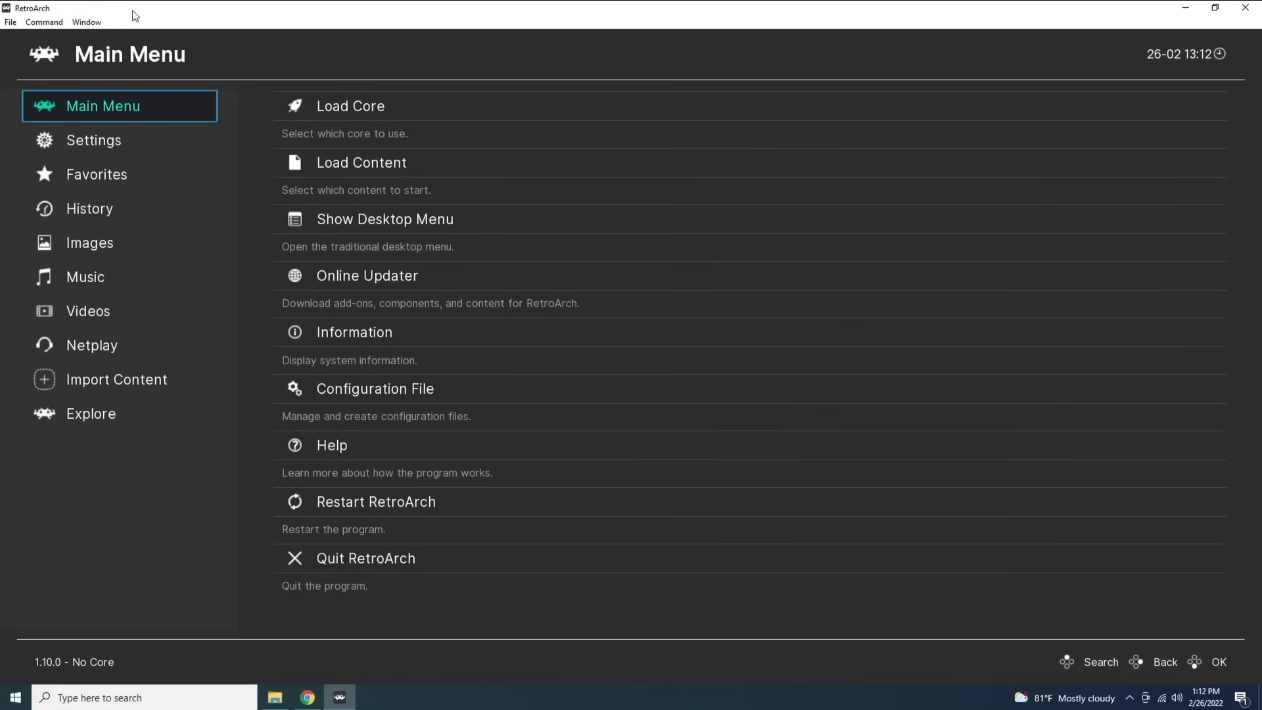
Open the Directory section of Settings.
key("Down")
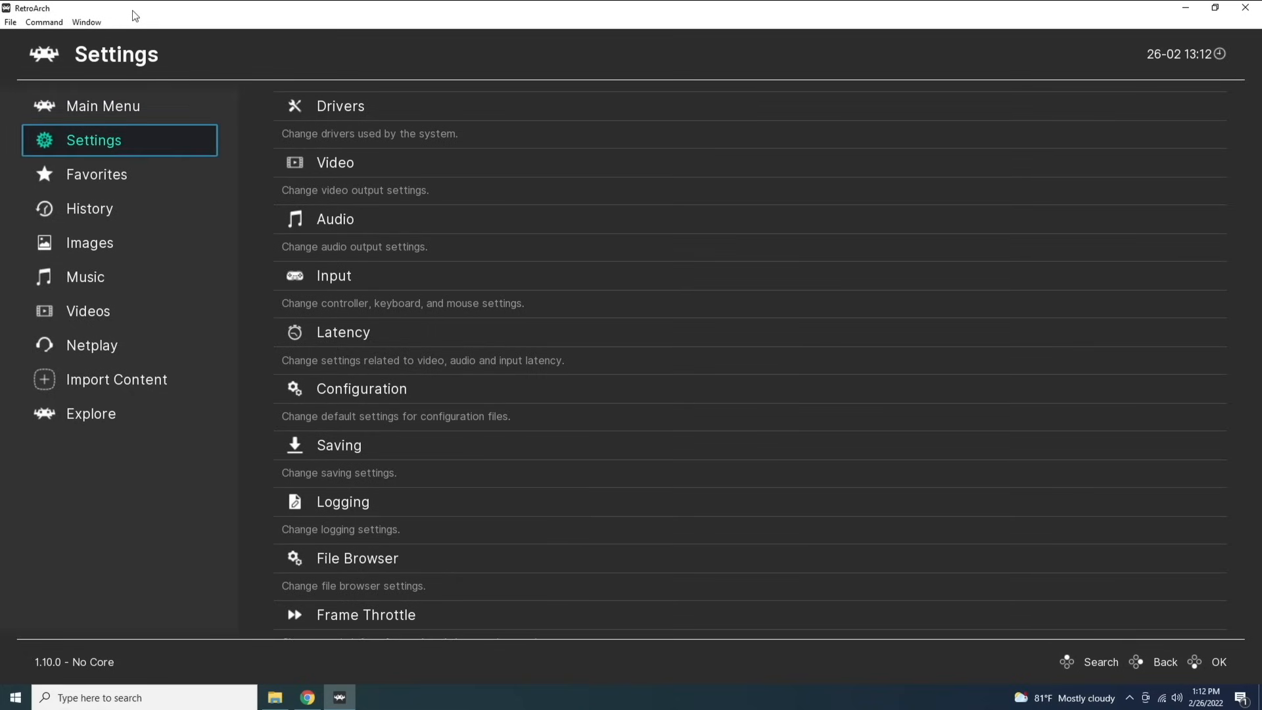
key("Right")
key("Down")
key("Down")
key("Down")
key("Down")
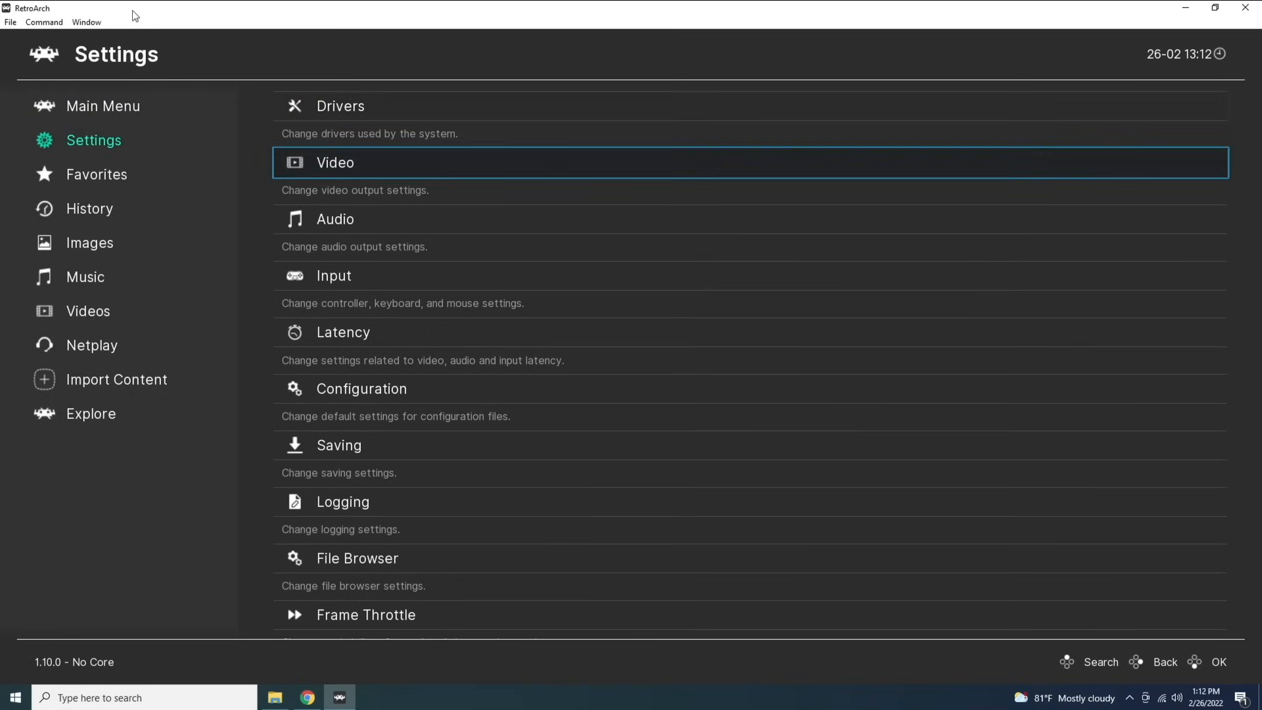
key("Down")
key("Down")
key("Down")
key("Down")
key("Down")
key("Down")
key("Down")
key("Down")
key("Down")
key("Down")
key("Down")
key("Down")
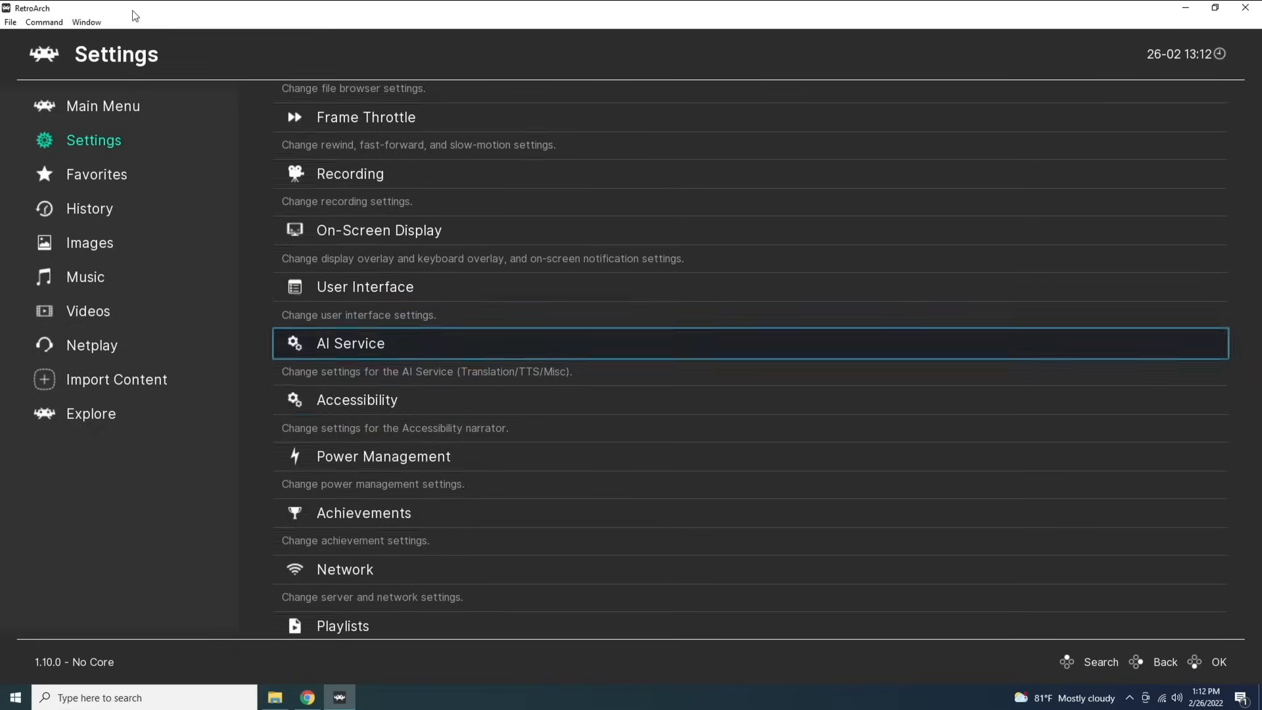
key("Down")
key("Down")
key("Down")
key("Down")
key("Down")
key("Up")
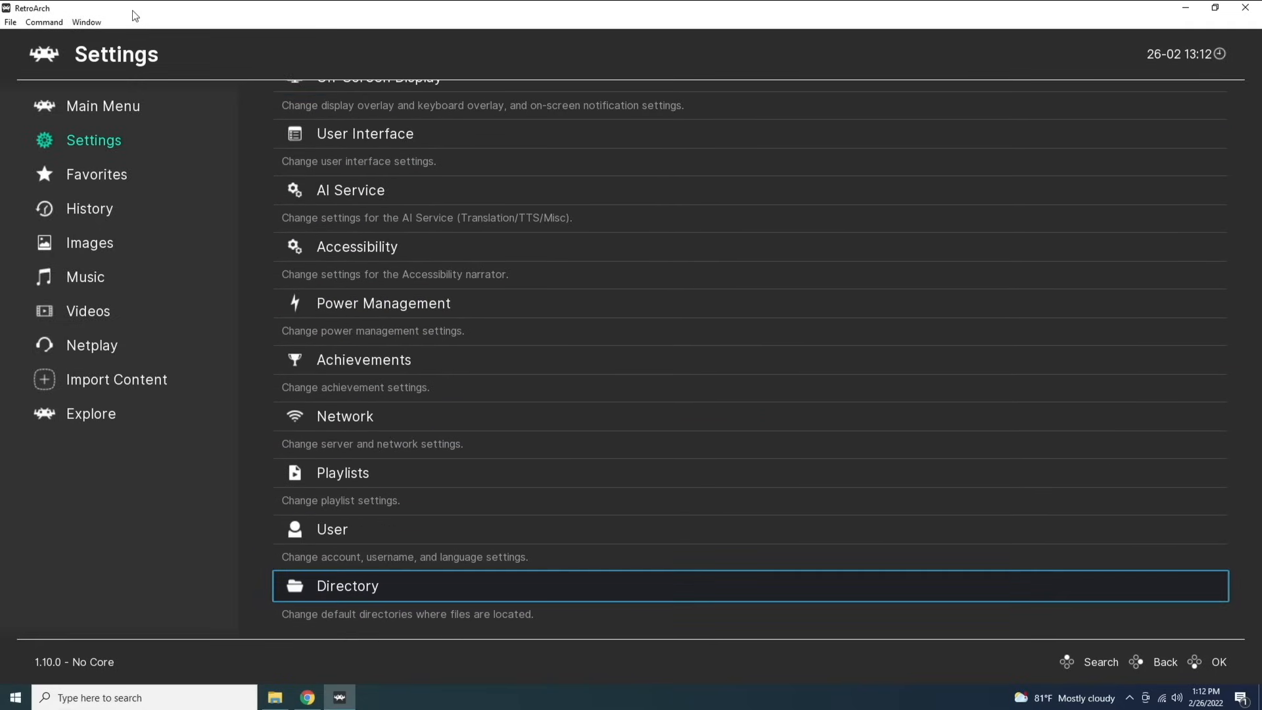
key("Return")
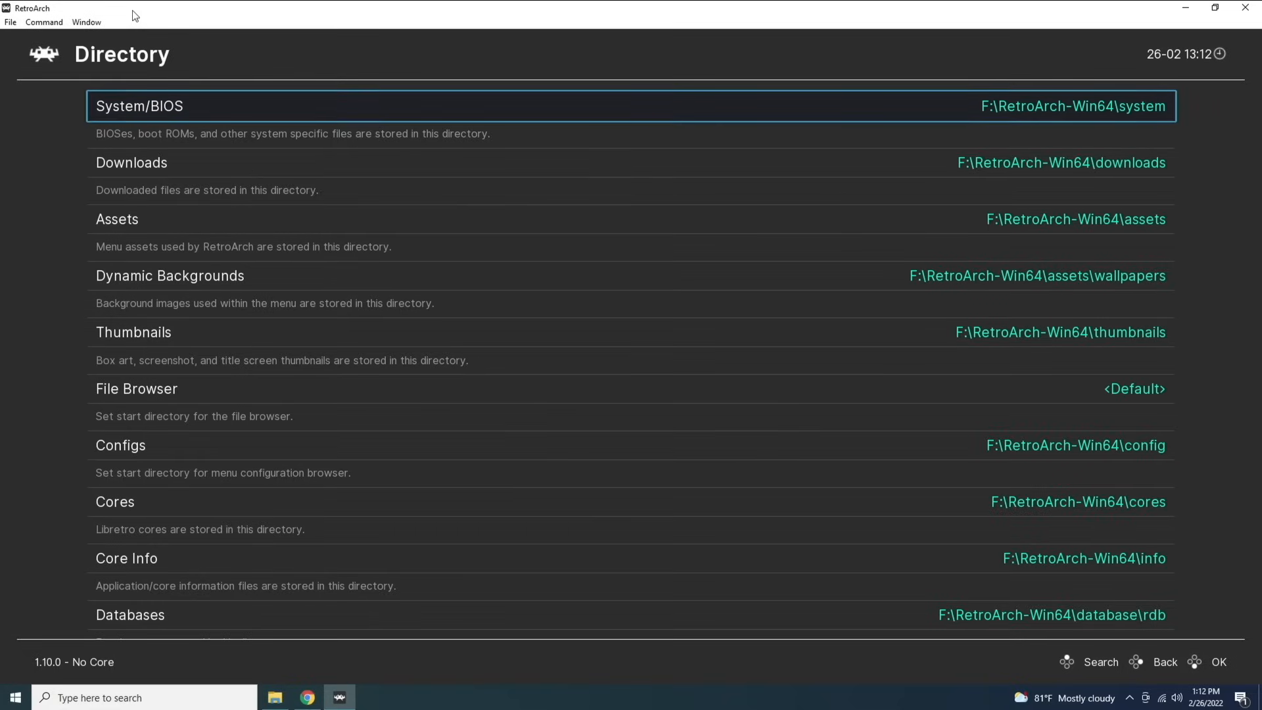
Set the System/BIOS directory to the F:\BIOS folder.
key("Return")
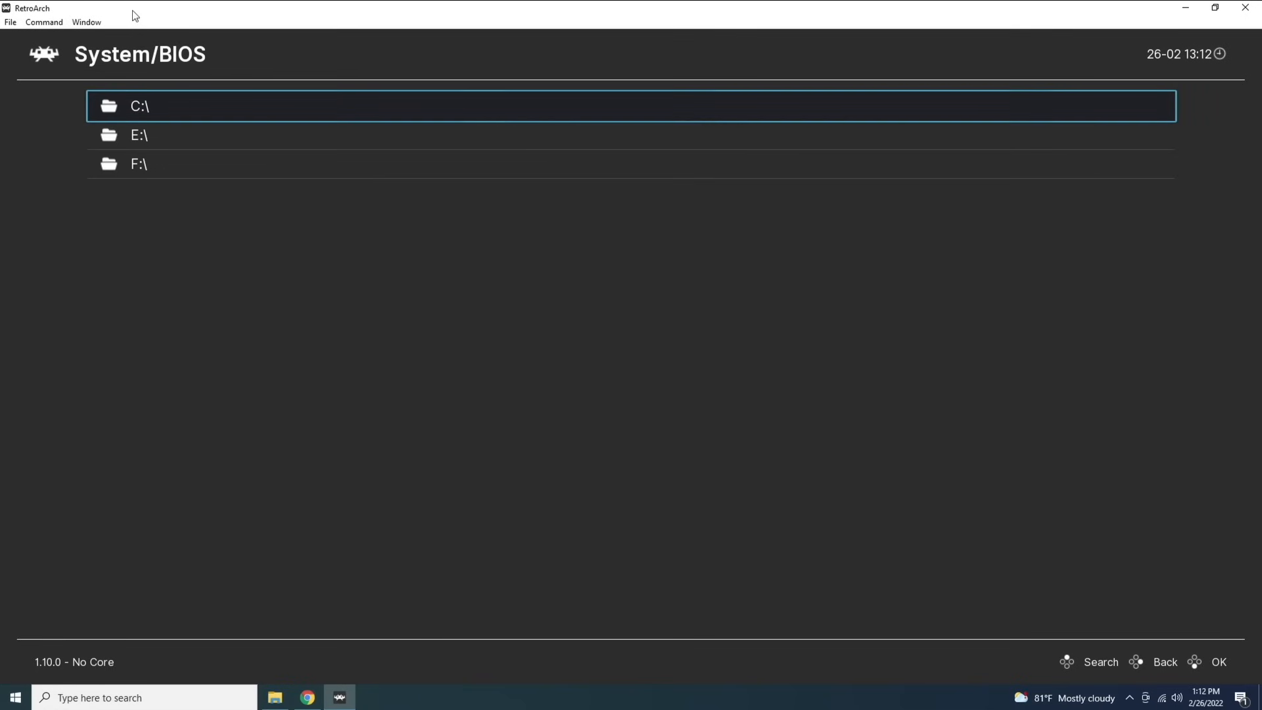
key("Down")
key("Return")
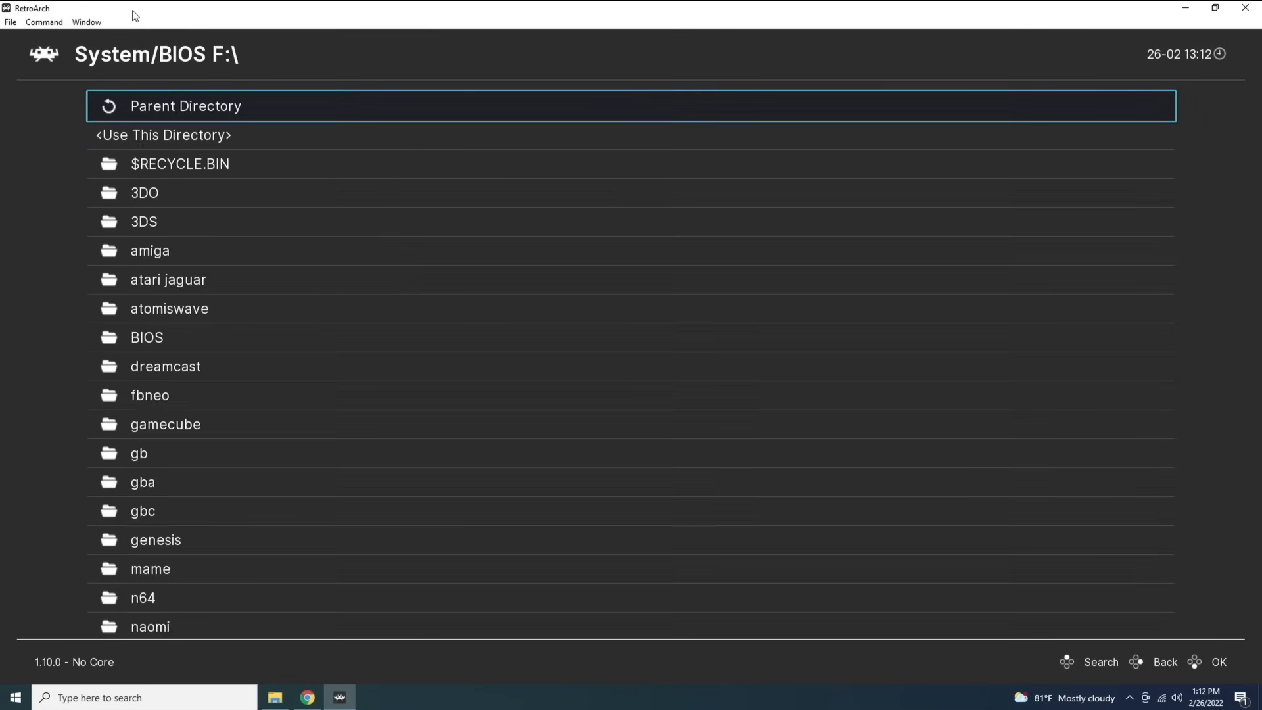
key("Down")
key("Down")
key("Down")
key("Down")
key("Down")
key("Down")
key("Down")
key("Down")
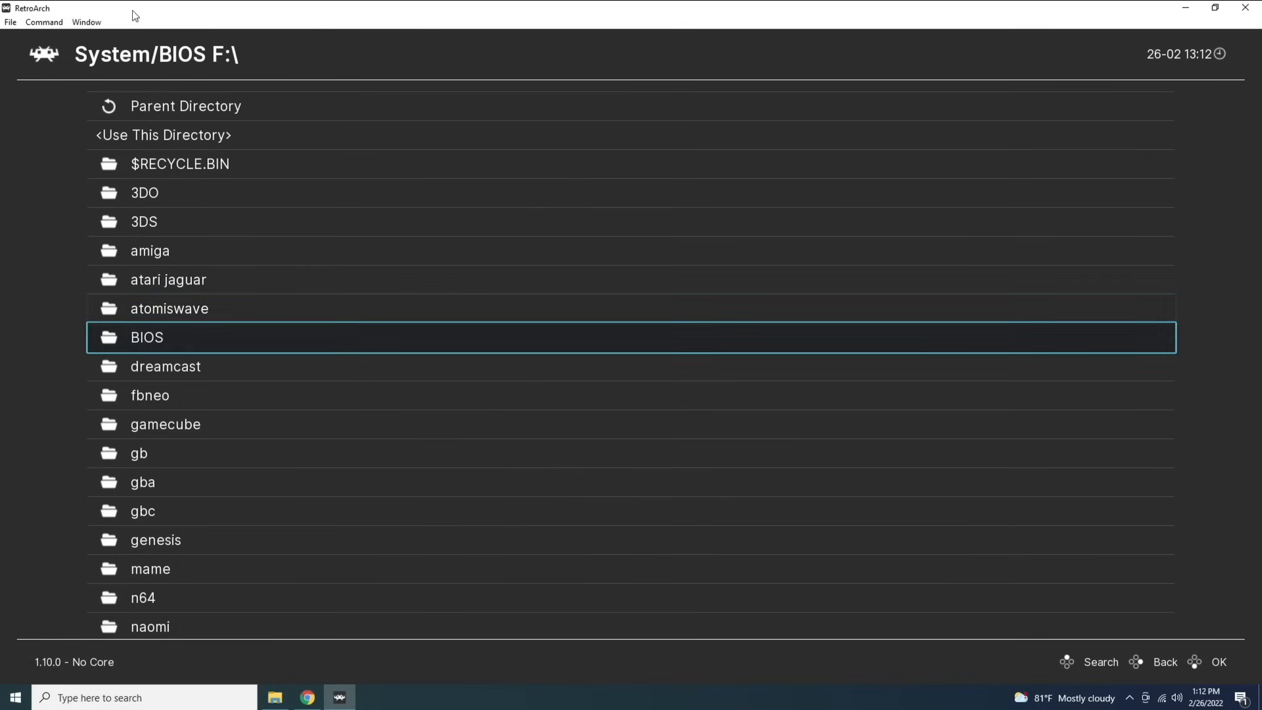
key("Return")
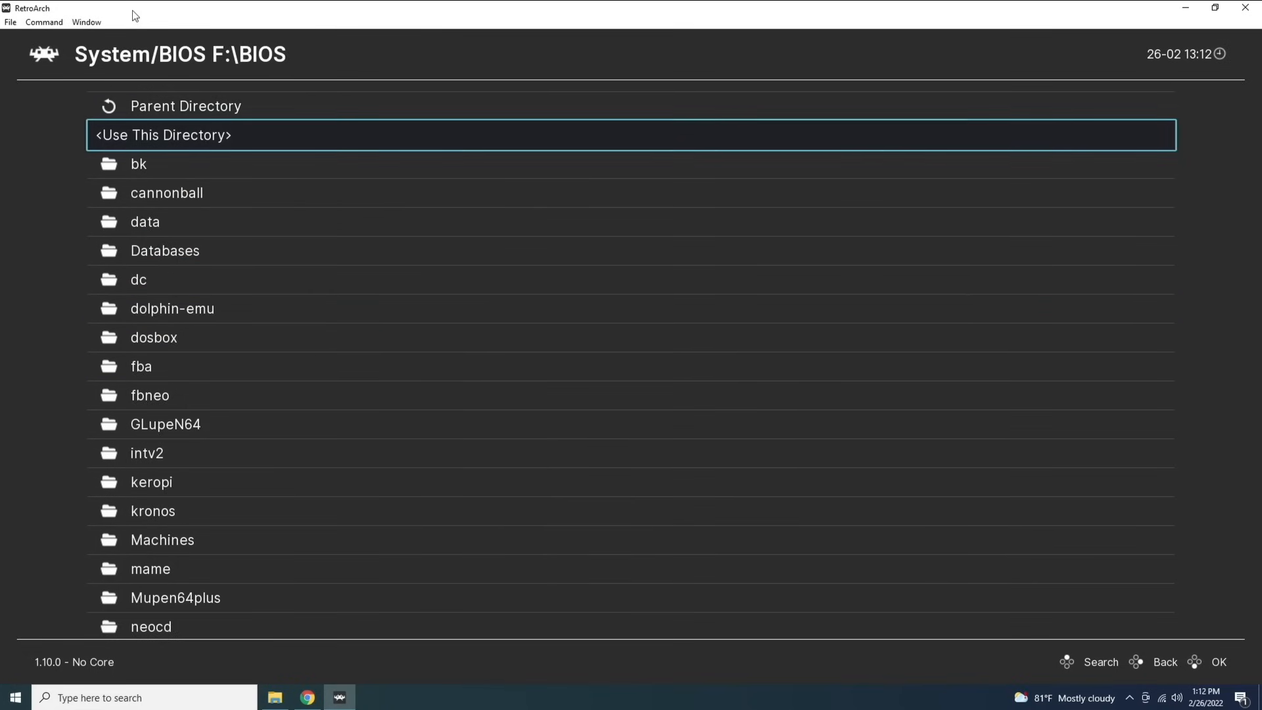
key("Return")
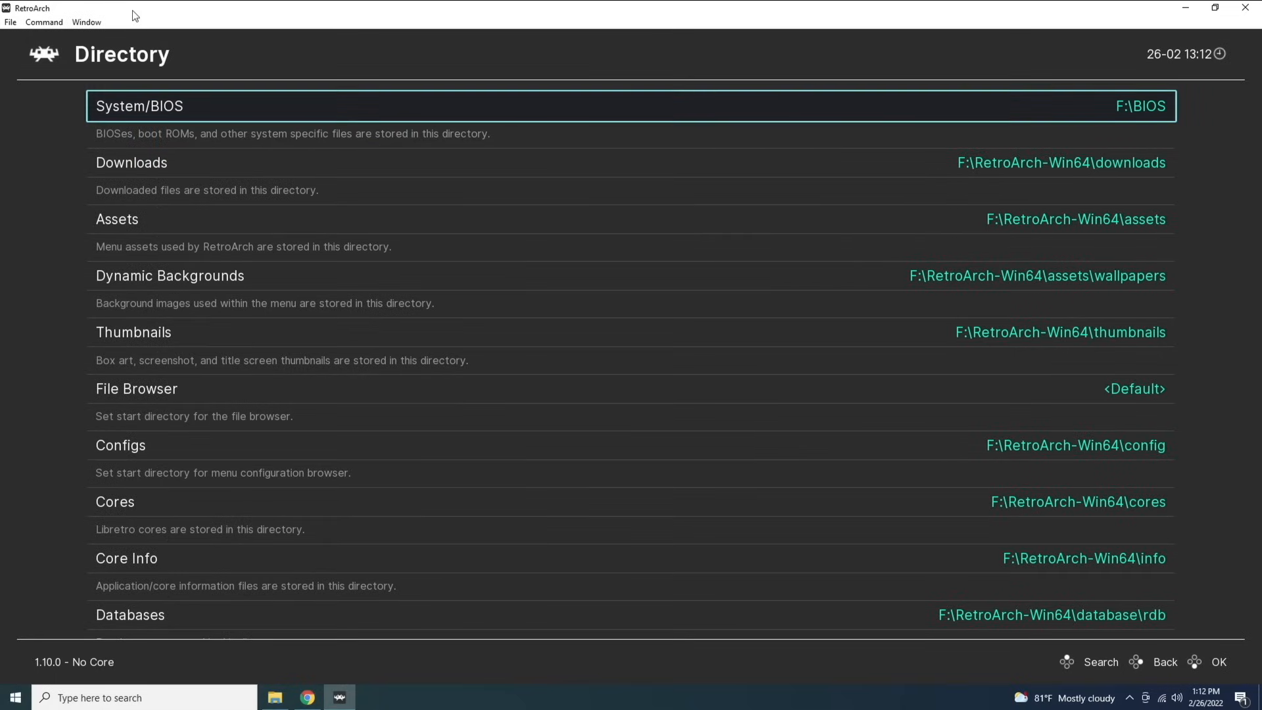
Set the File Browser start directory to F:\.
key("Down")
key("Down")
key("Down")
key("Down")
key("Down")
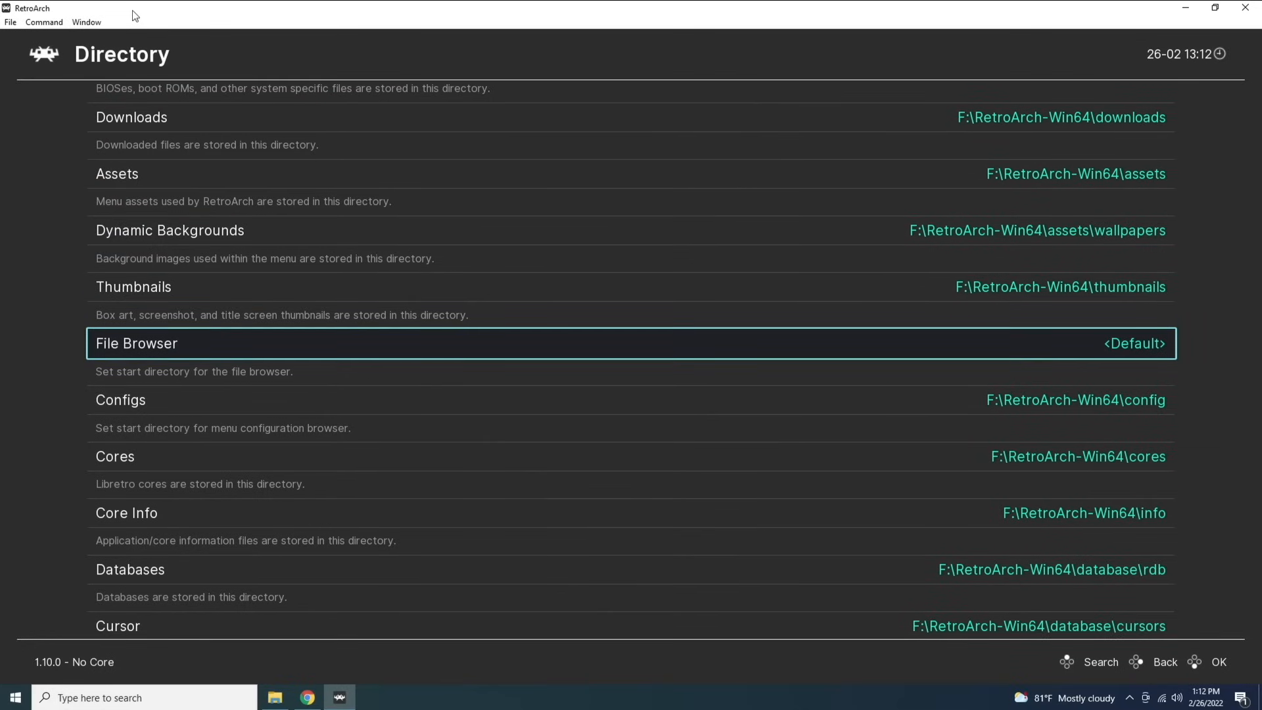
key("Return")
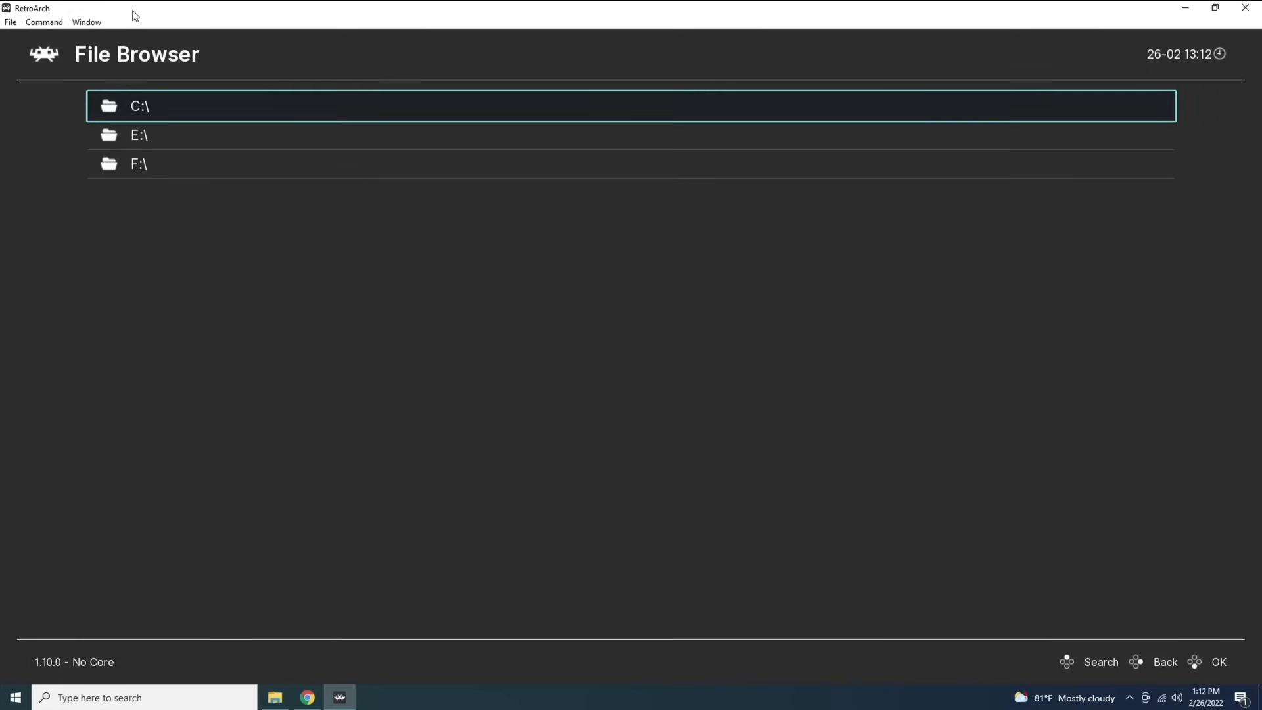
key("Down")
key("Return")
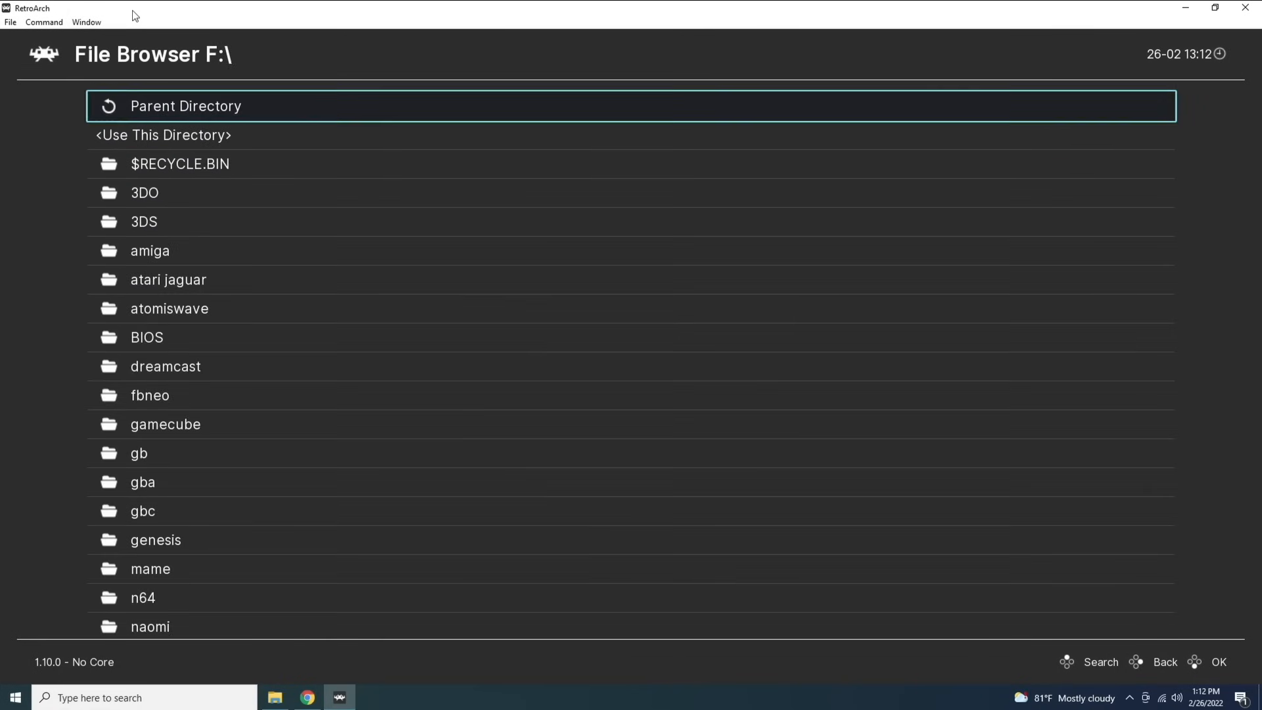
key("Down")
key("Down")
key("Down")
key("Down")
key("Up")
key("Up")
key("Up")
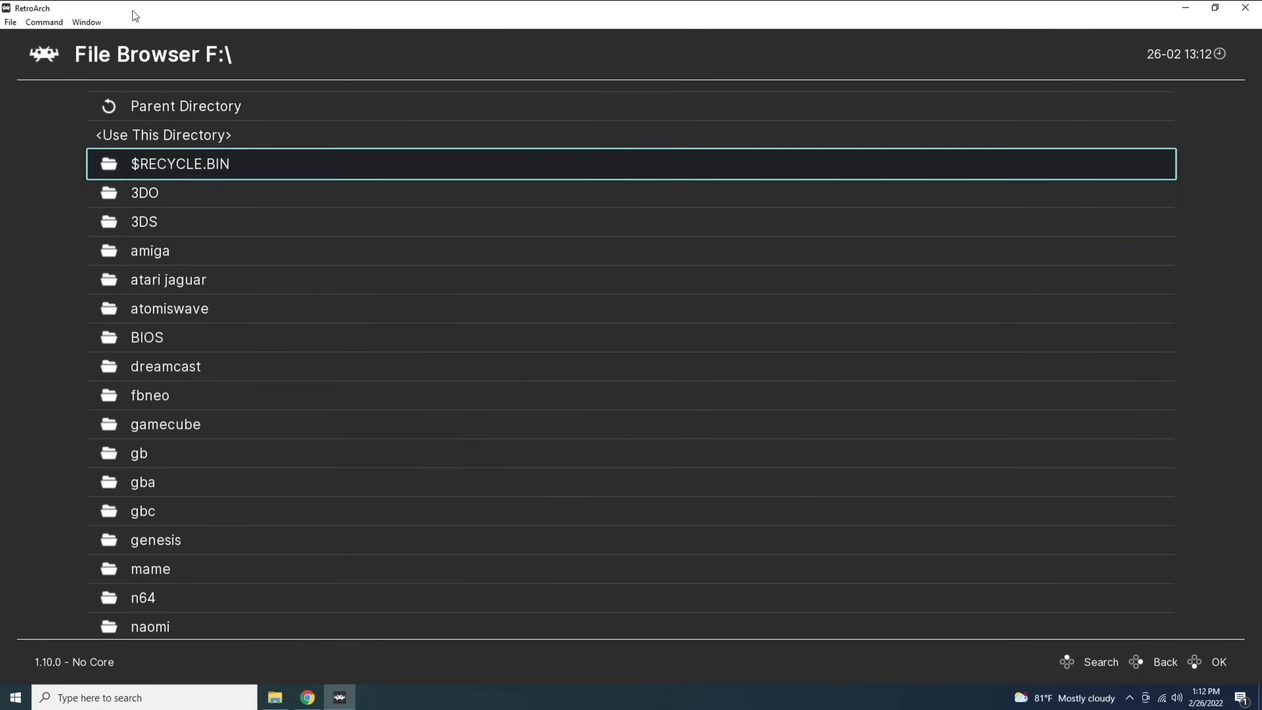
key("Return")
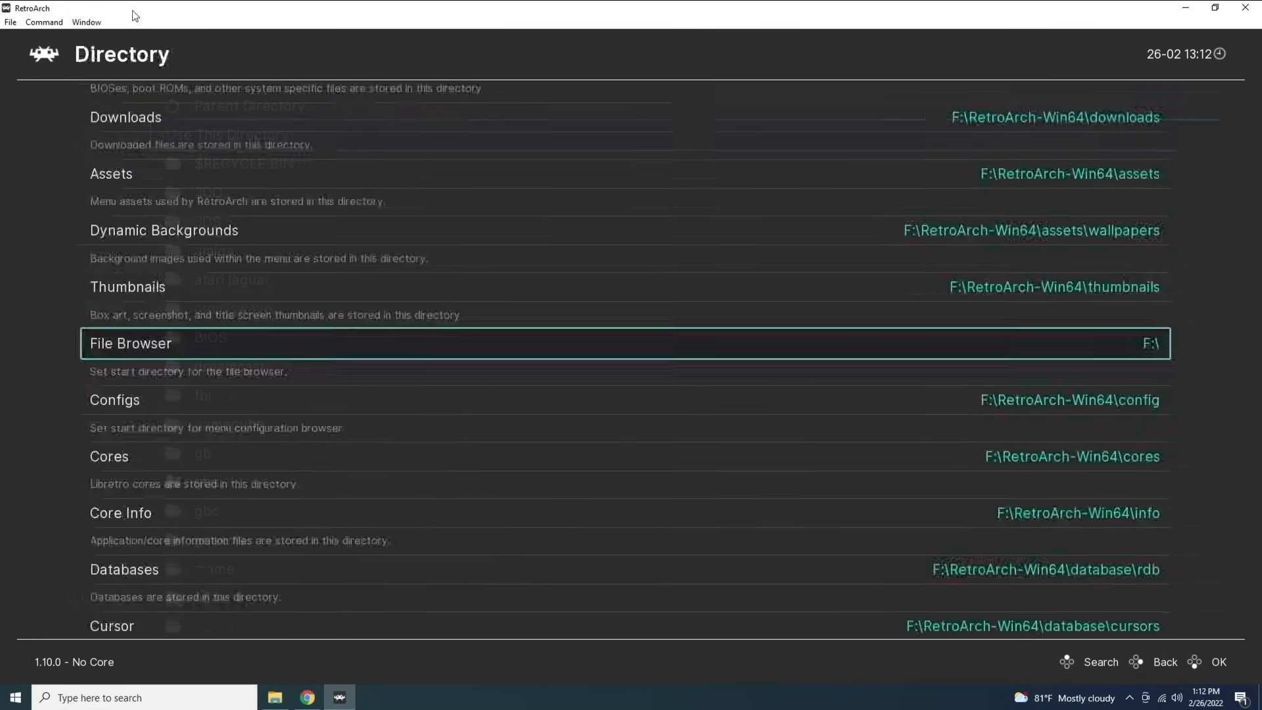
Review the cores, database, cheat, shader, recording and playlist directory paths.
key("Down")
key("Down")
key("Down")
key("Down")
key("Down")
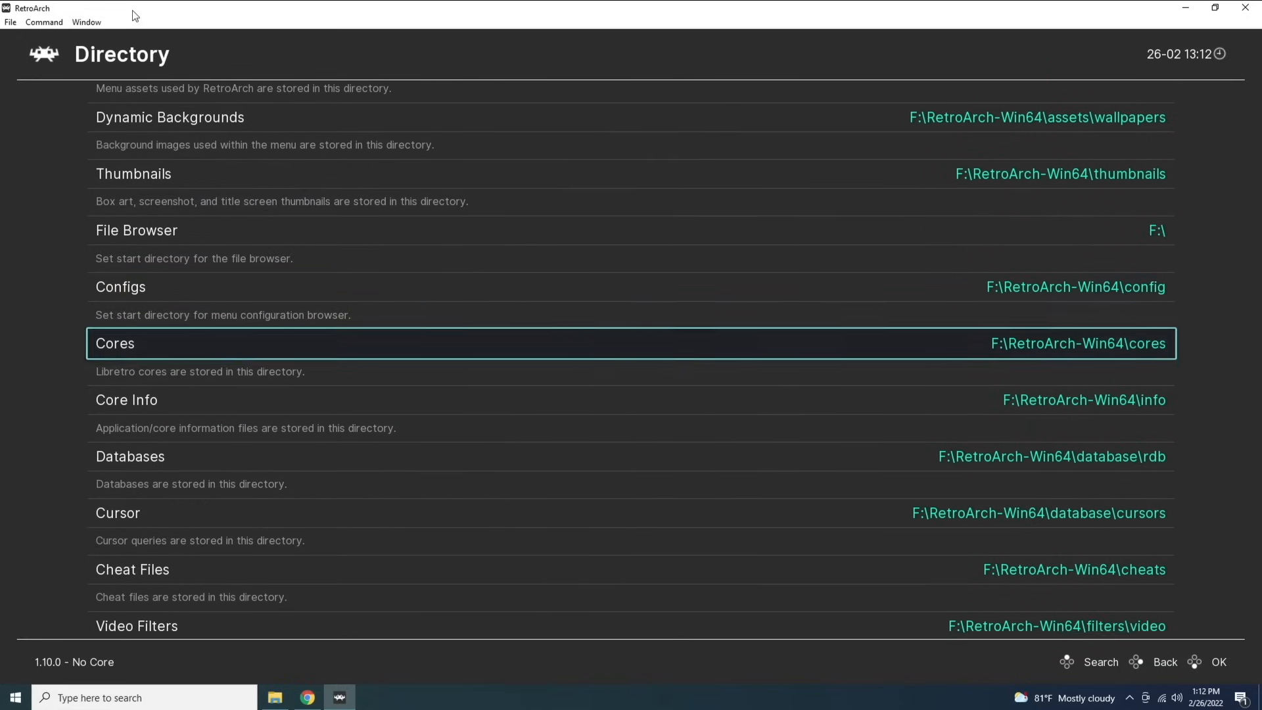
key("Down")
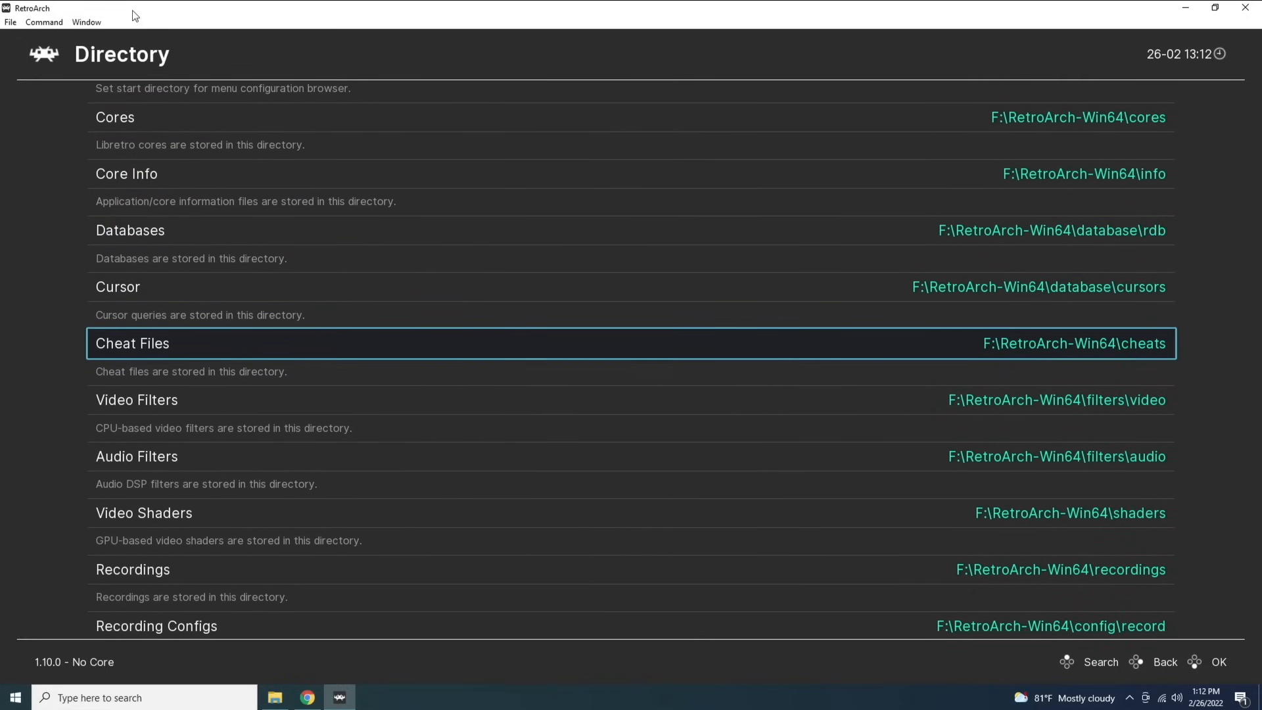
key("Down")
key("Down")
key("Down")
key("Down")
key("Down")
key("Down")
key("Down")
key("Down")
key("Down")
key("Down")
key("Down")
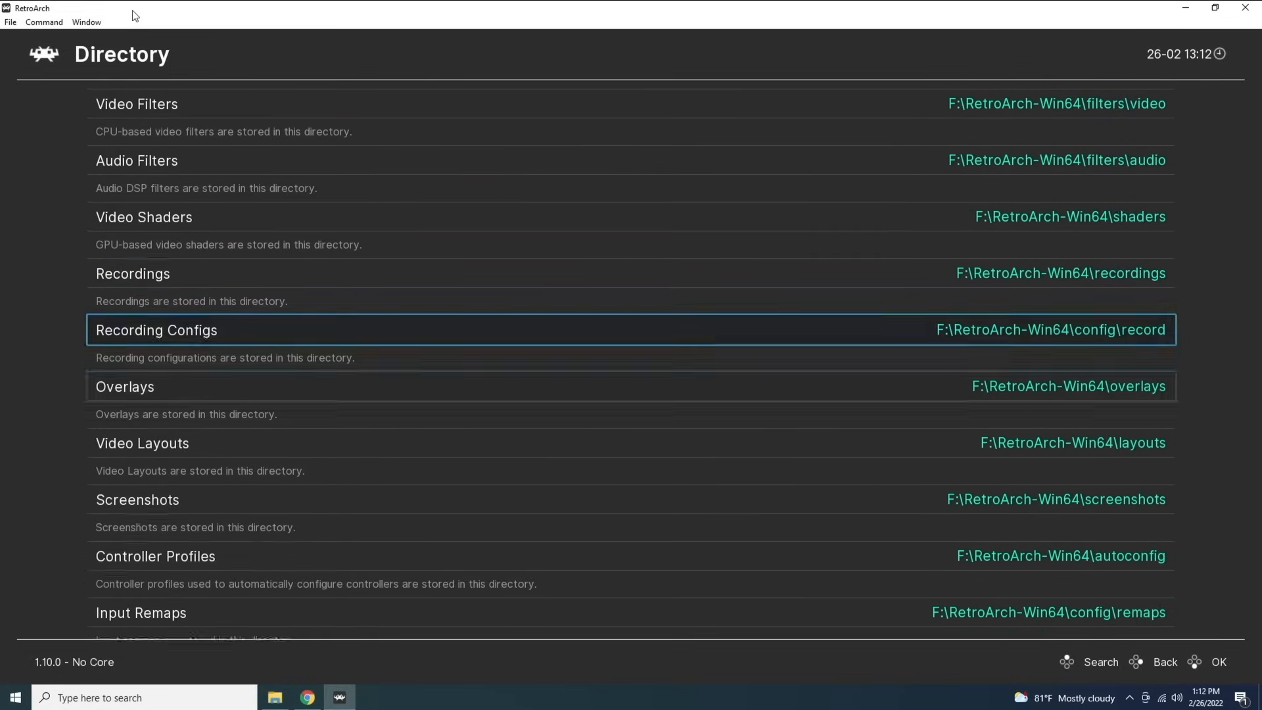
key("Down")
key("Down")
key("Down")
key("Down")
key("Down")
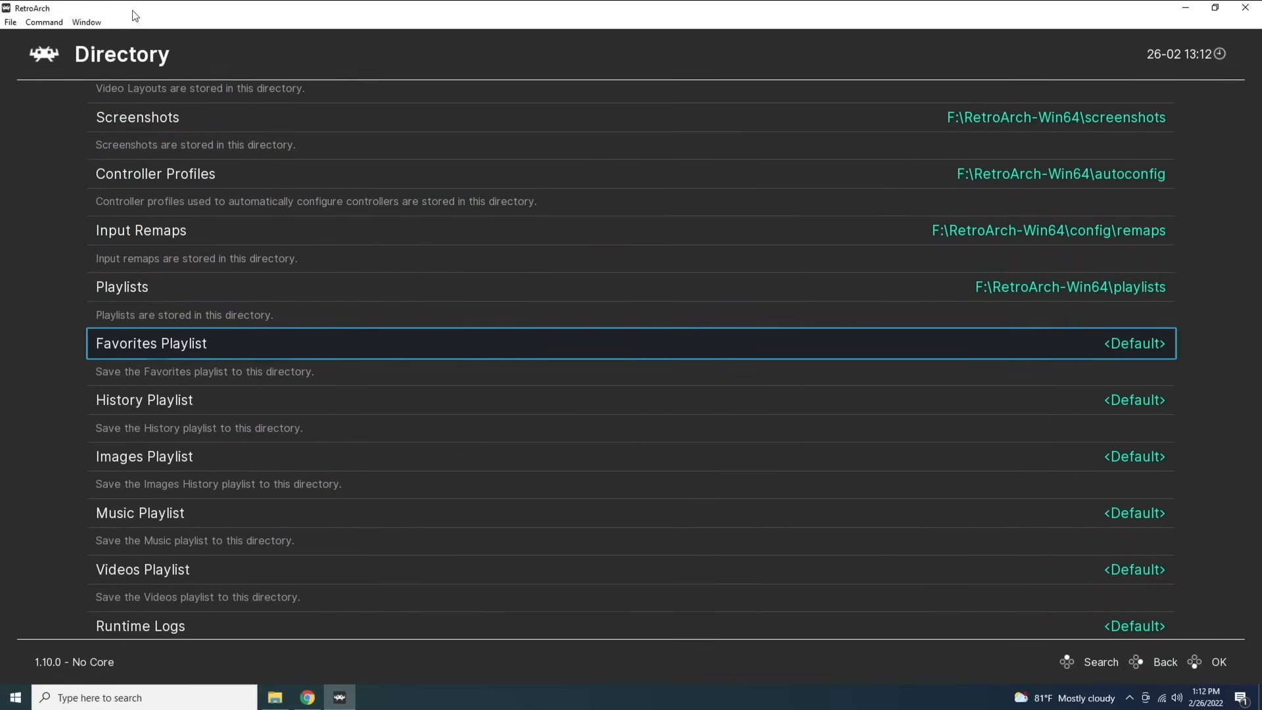
key("Down")
key("Down")
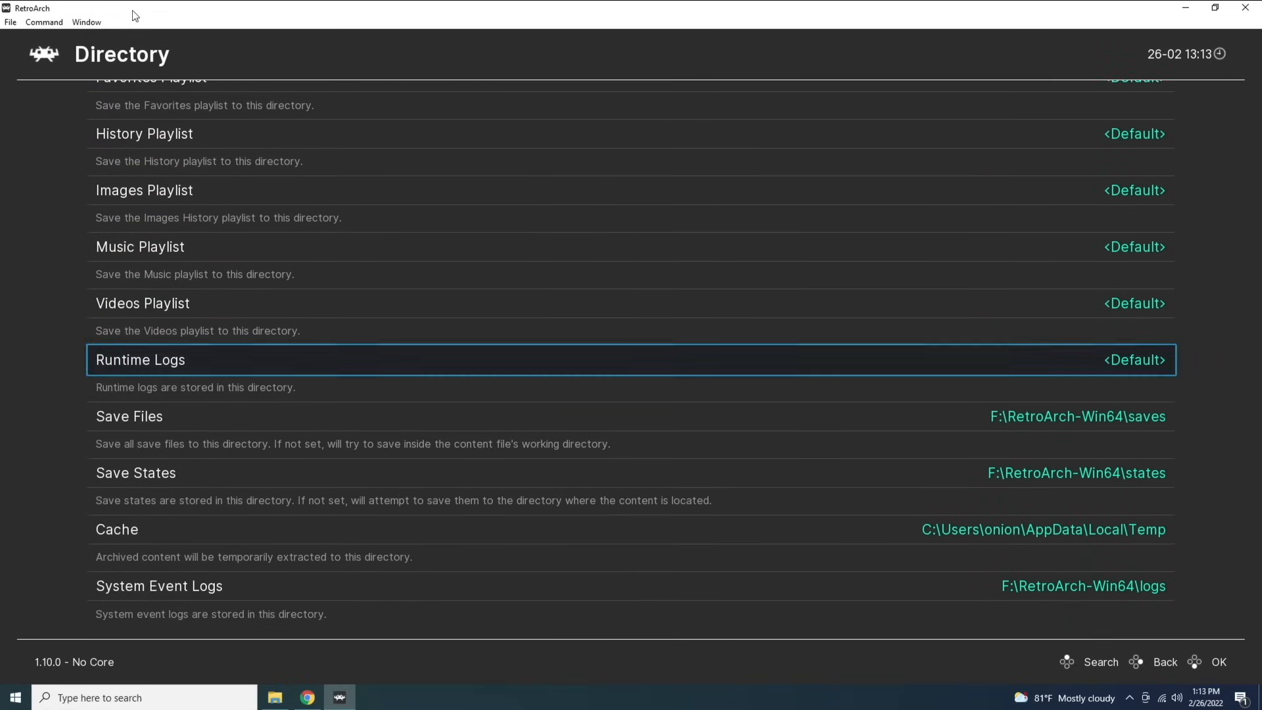
key("Down")
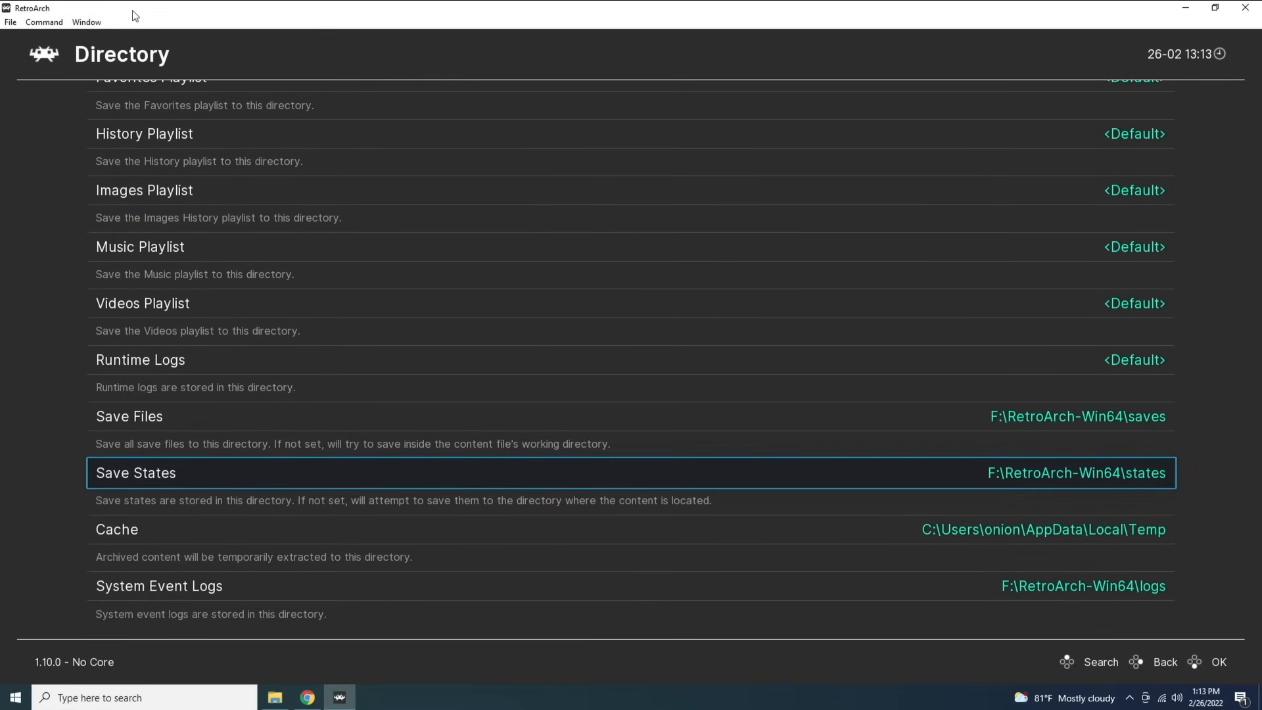
Compare the save files and save states folders (F:\RetroArch-Win64), then leave Directory.
key("Up")
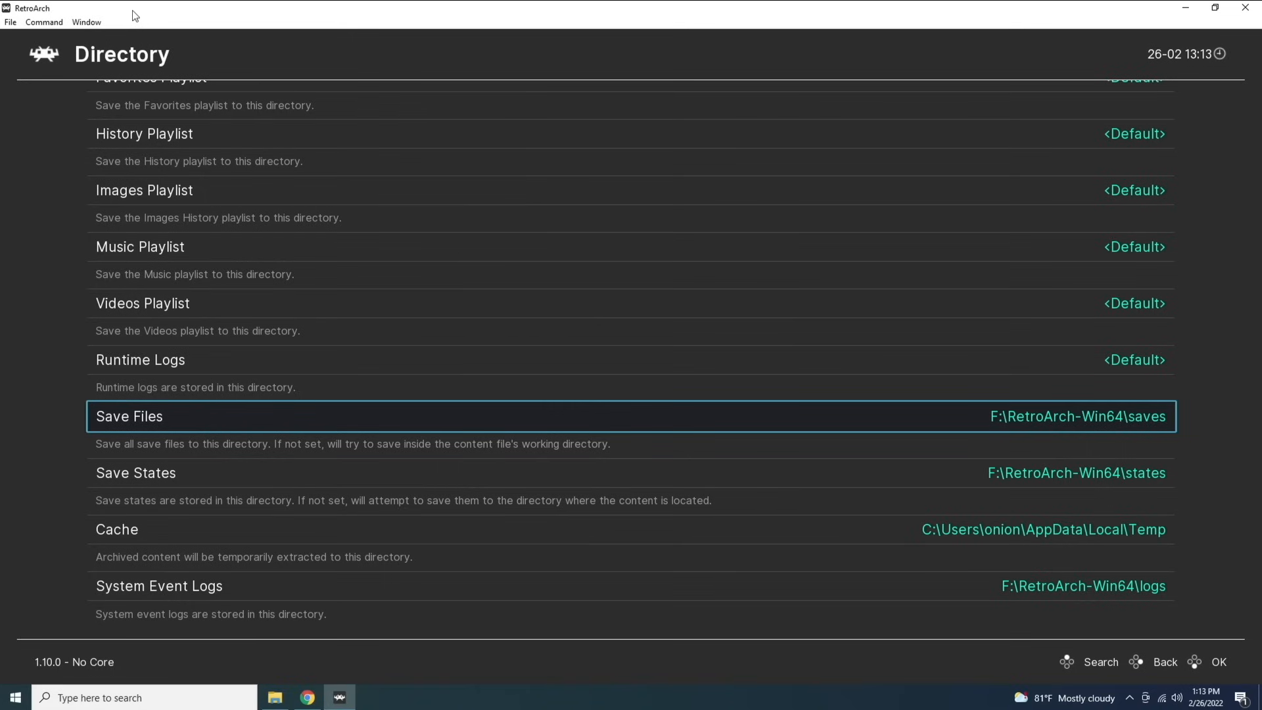
key("Down")
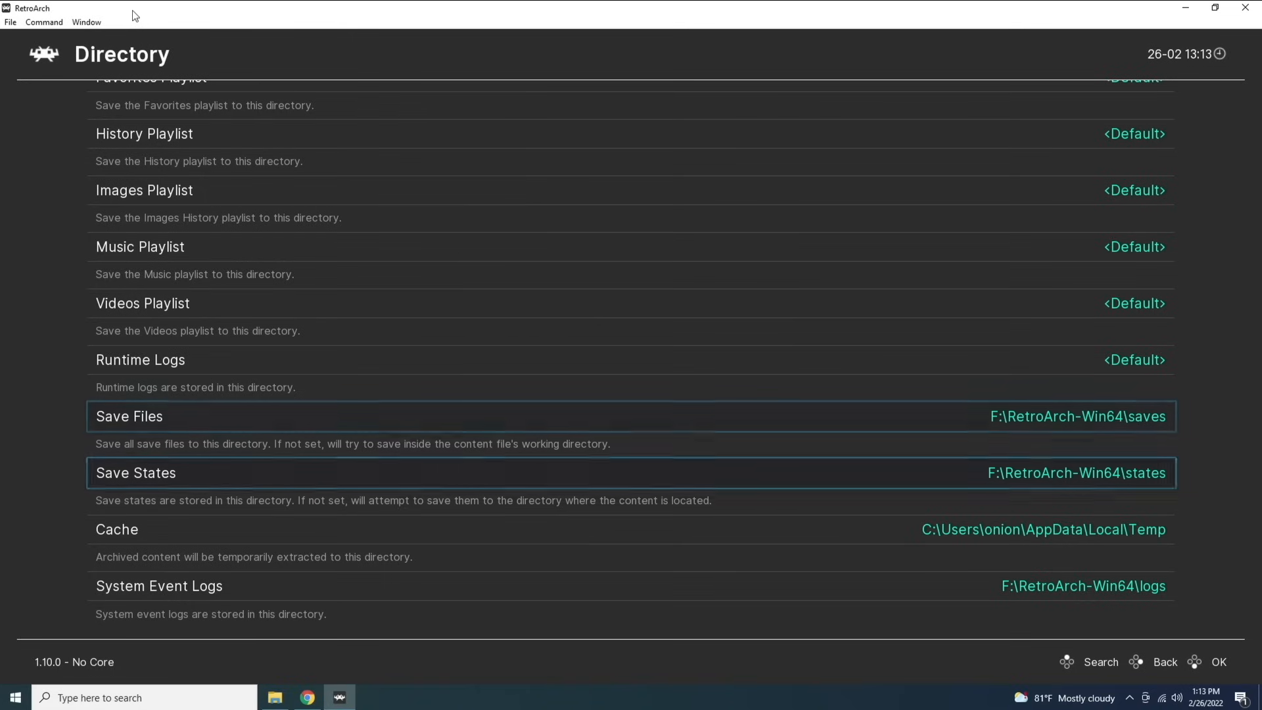
key("Up")
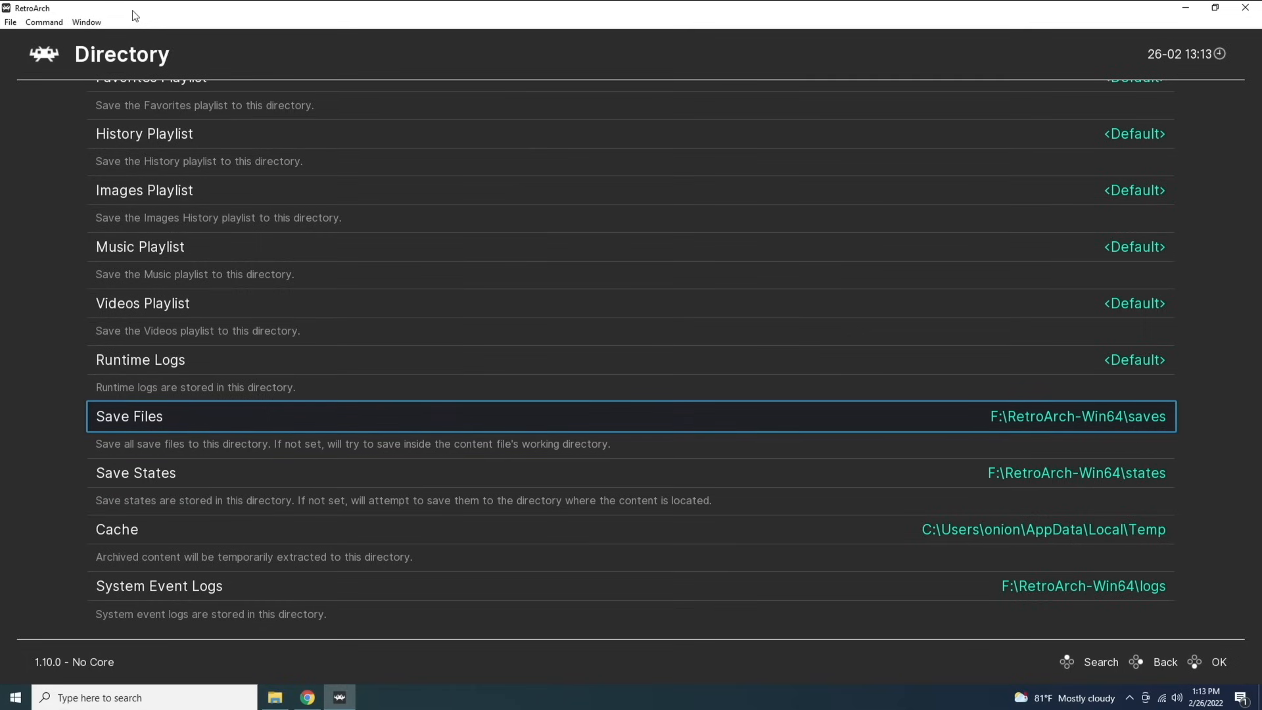
key("Down")
key("Up")
key("Down")
key("Up")
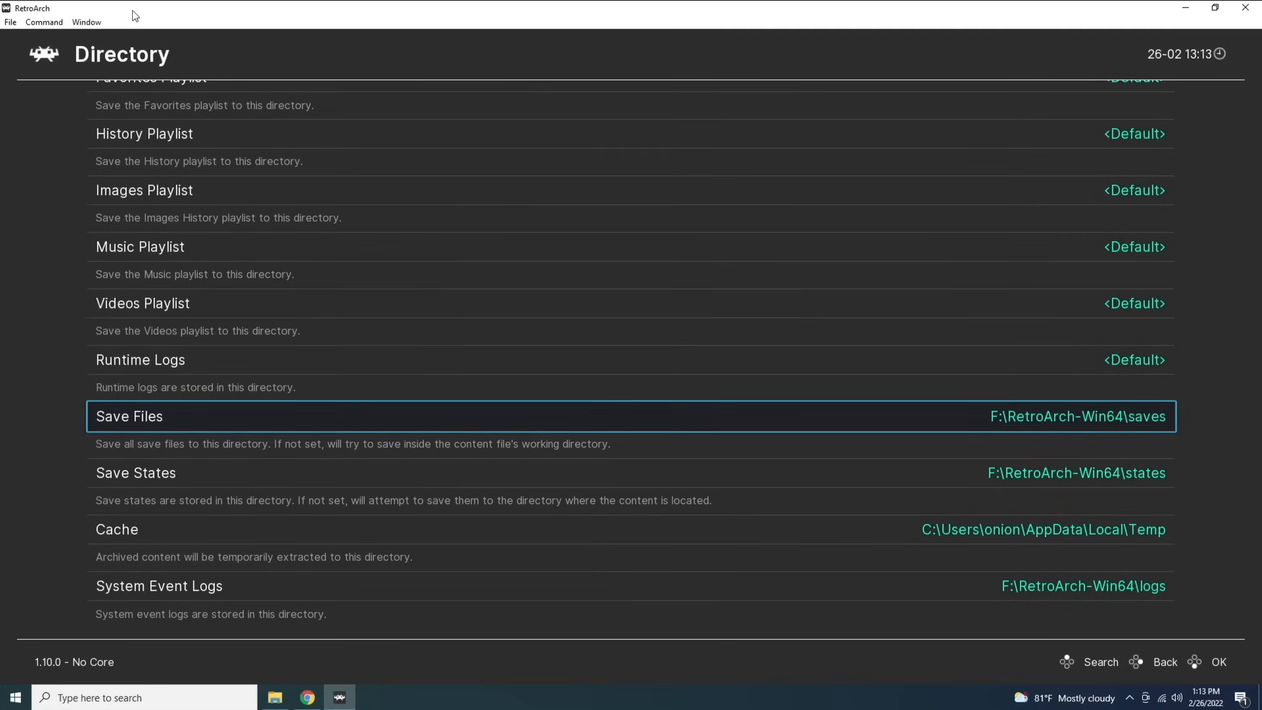
key("Down")
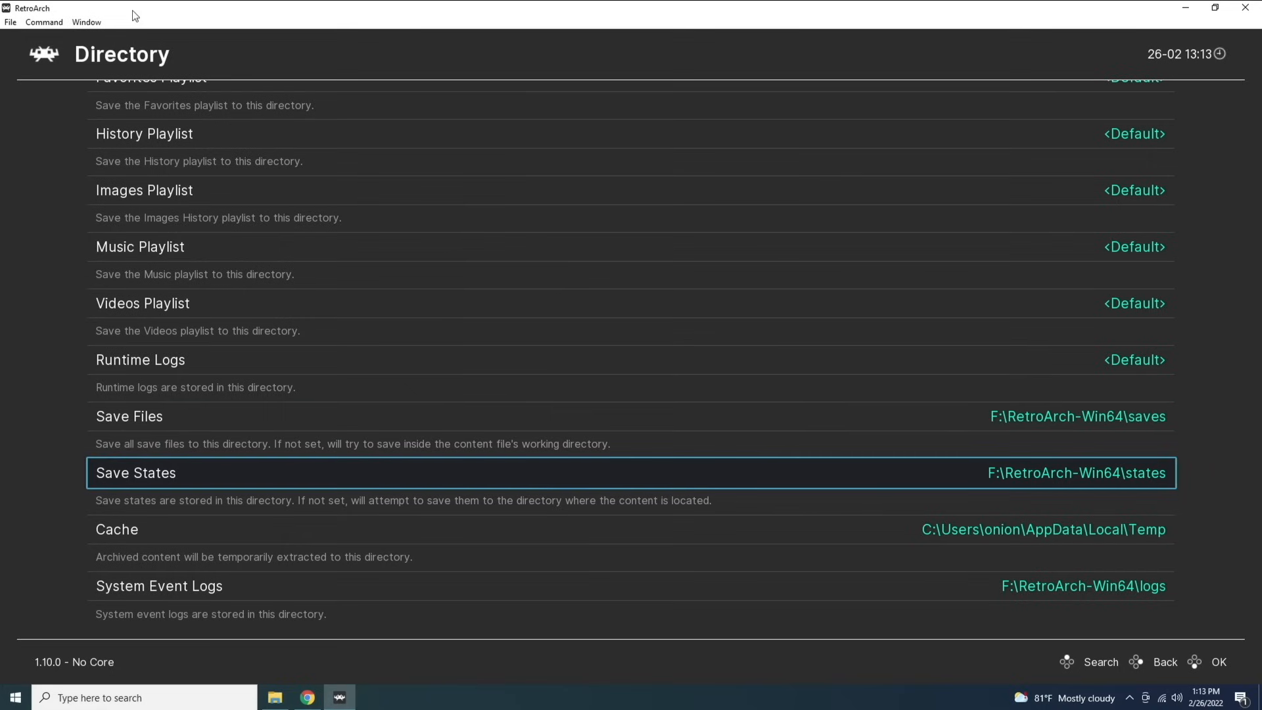
key("Up")
key("Down")
key("Up")
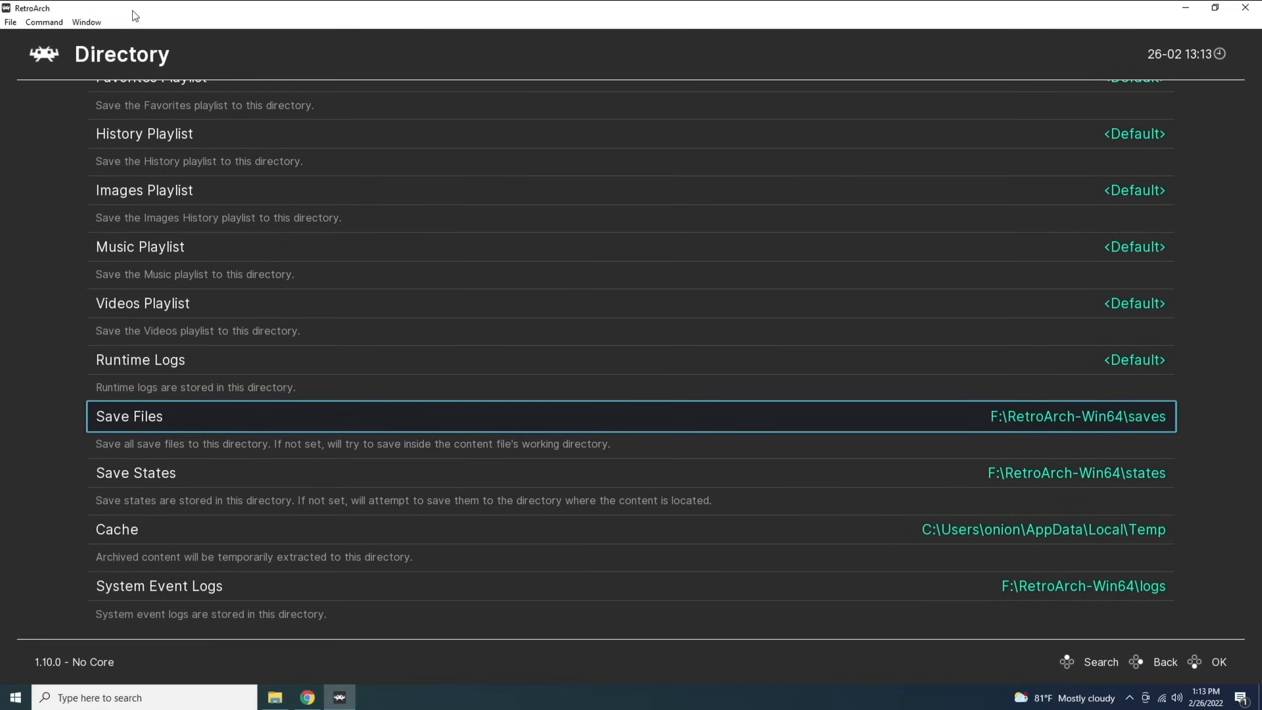
key("Down")
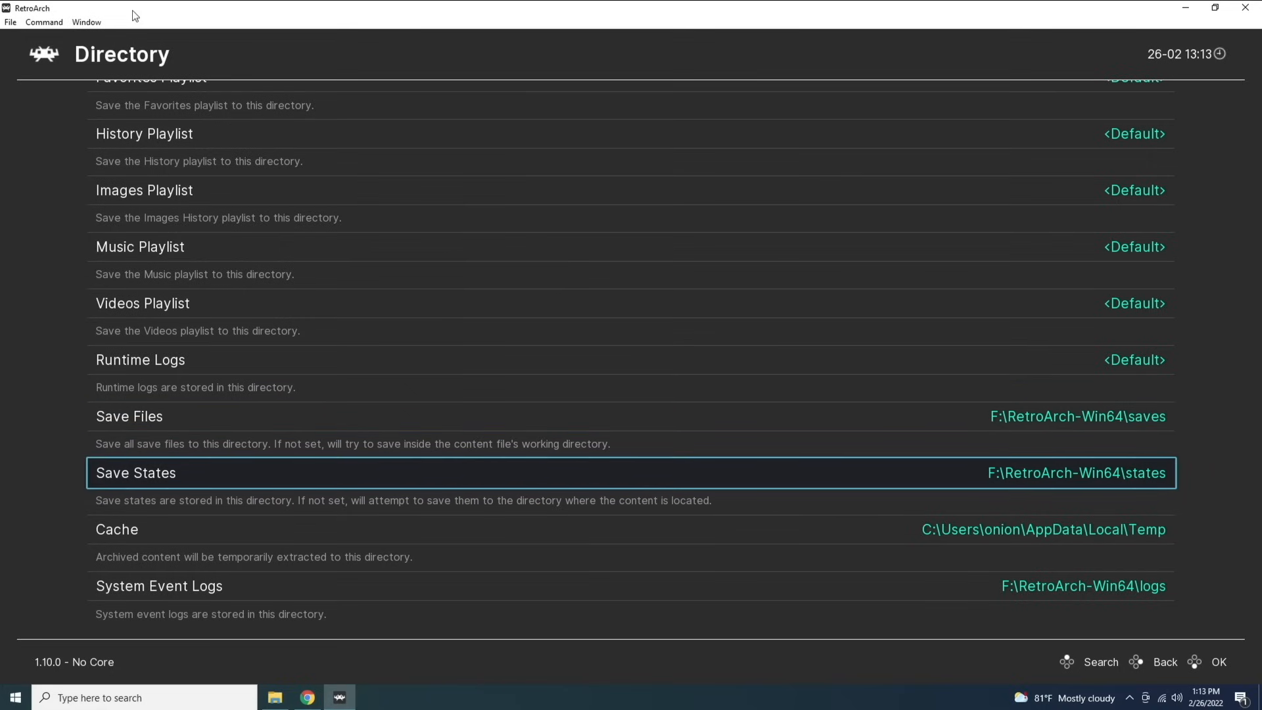
key("BackSpace")
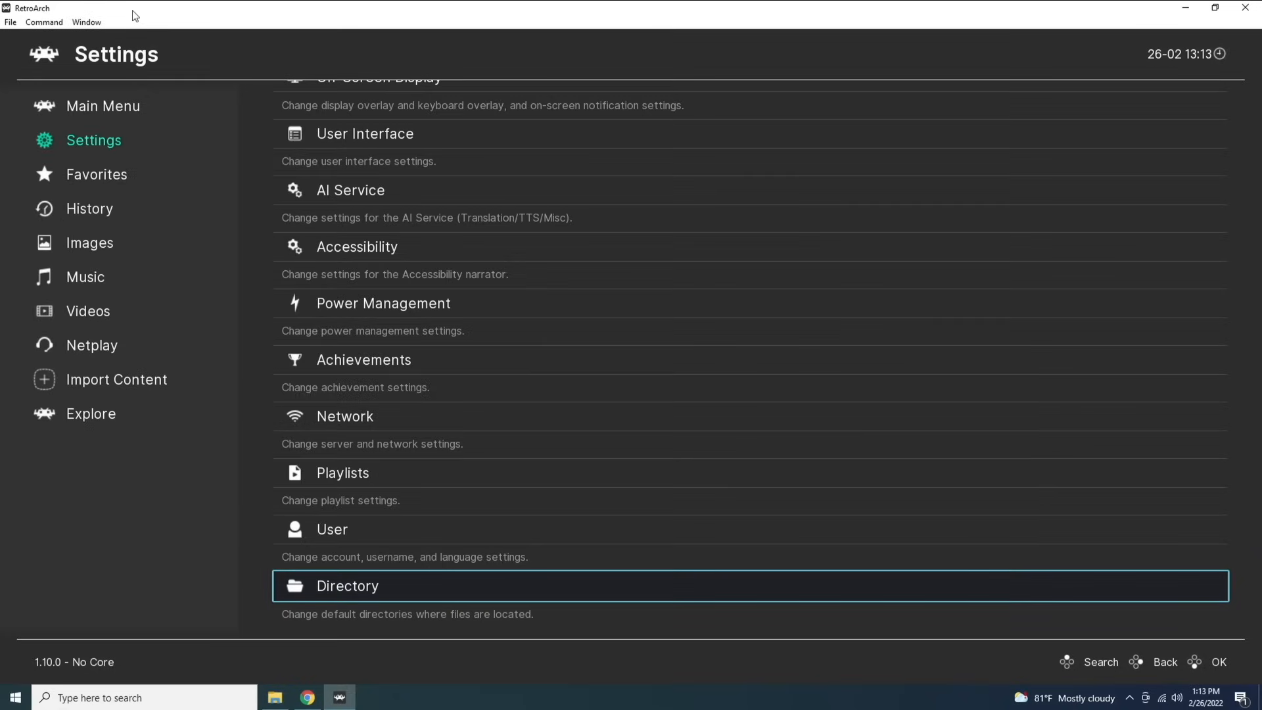
Save the configuration with the new directory paths via Configuration File.
key("BackSpace")
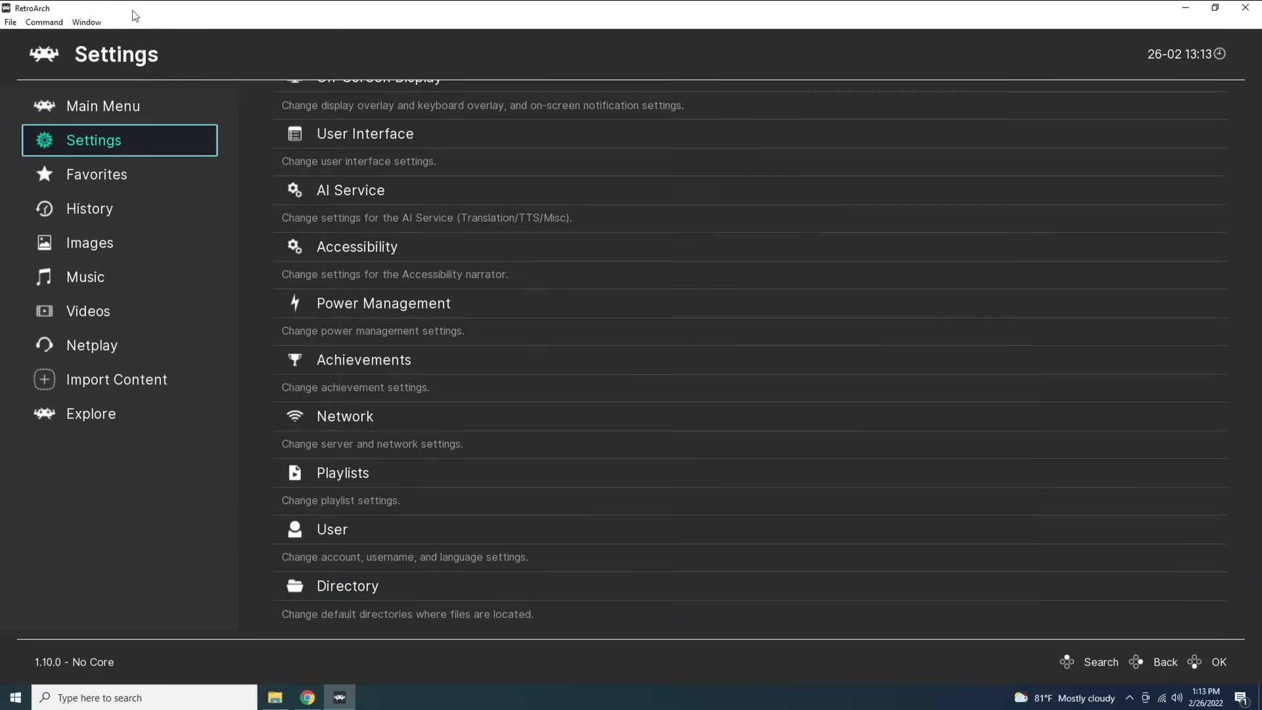
key("Up")
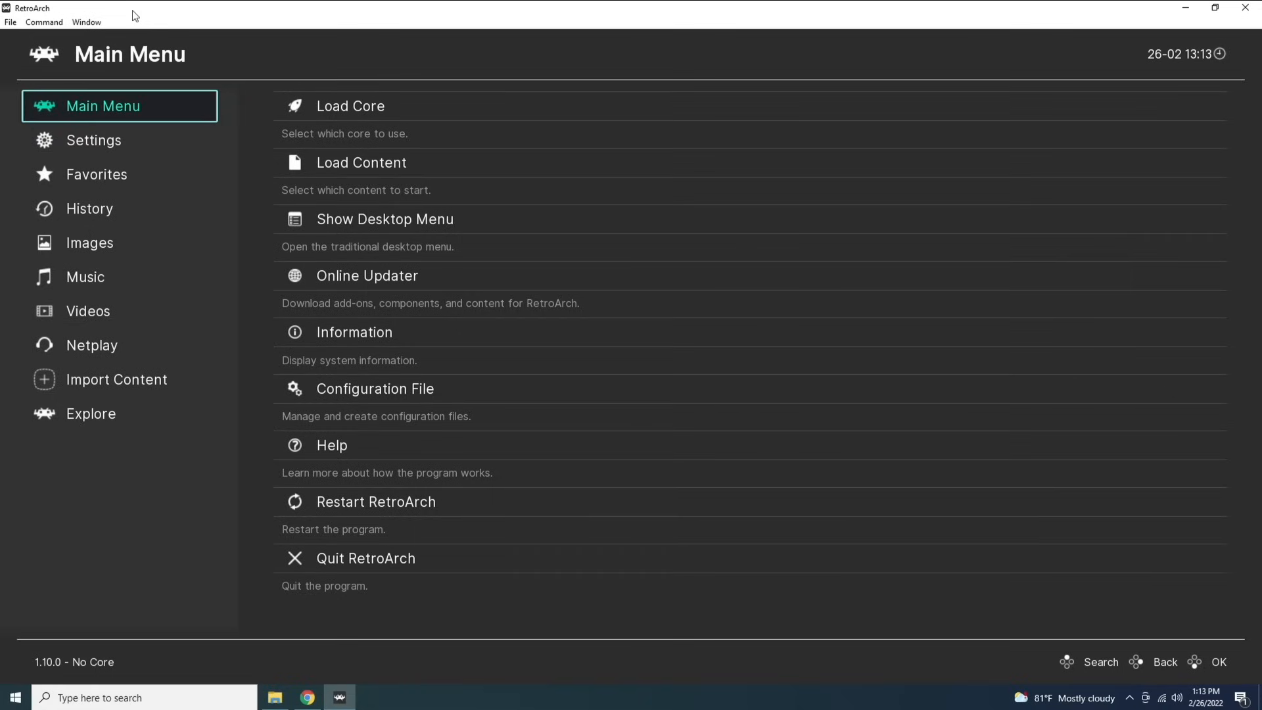
key("Right")
key("Down")
key("Down")
key("Down")
key("Down")
key("Down")
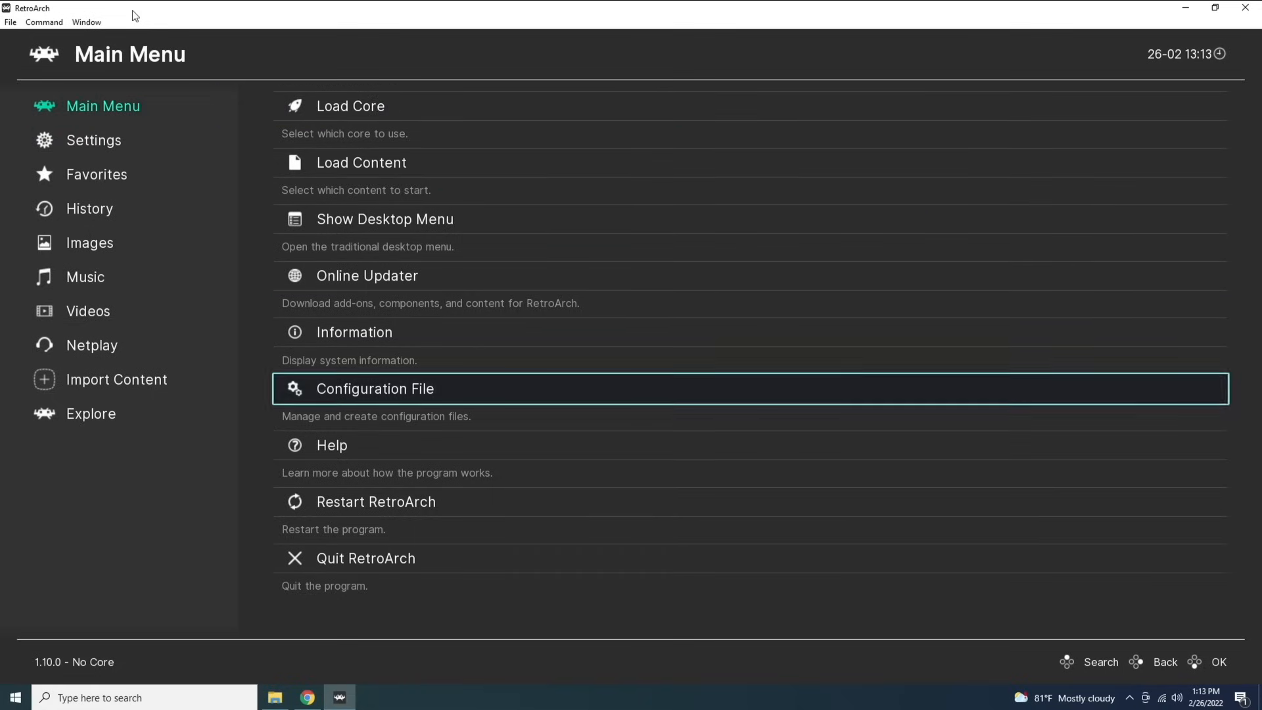
key("Return")
key("Down")
key("Down")
key("Return")
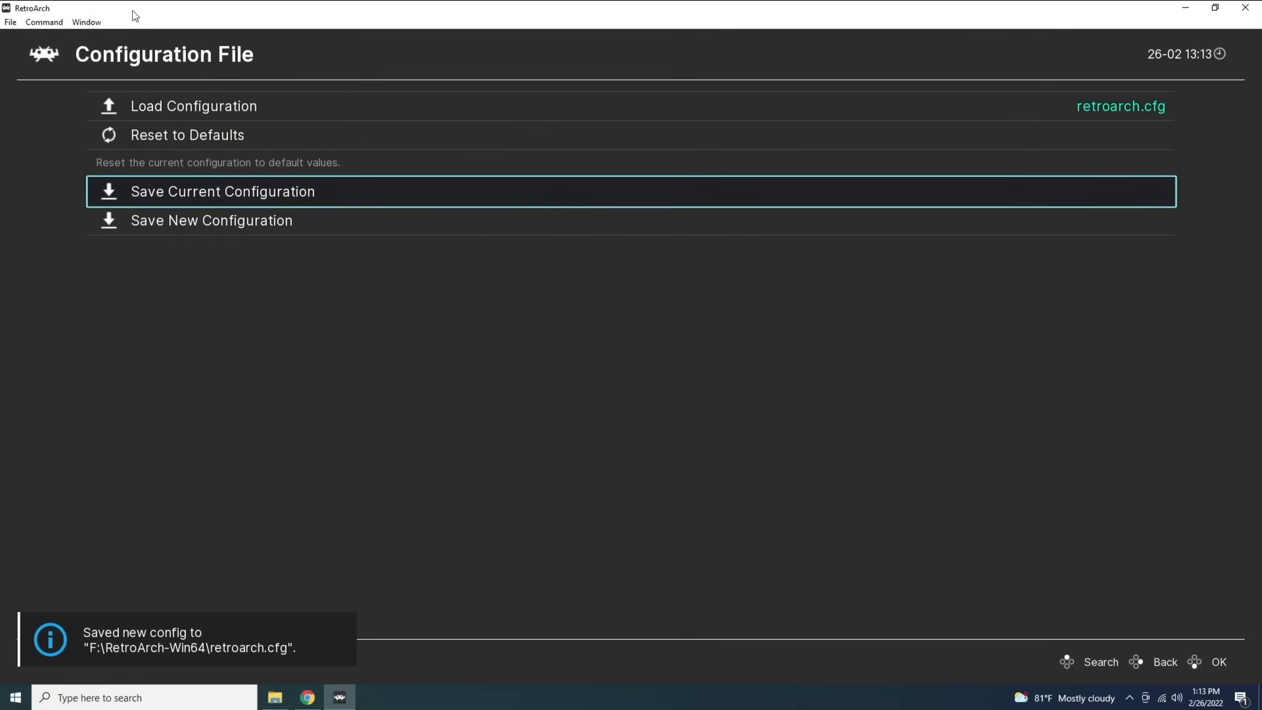
key("BackSpace")
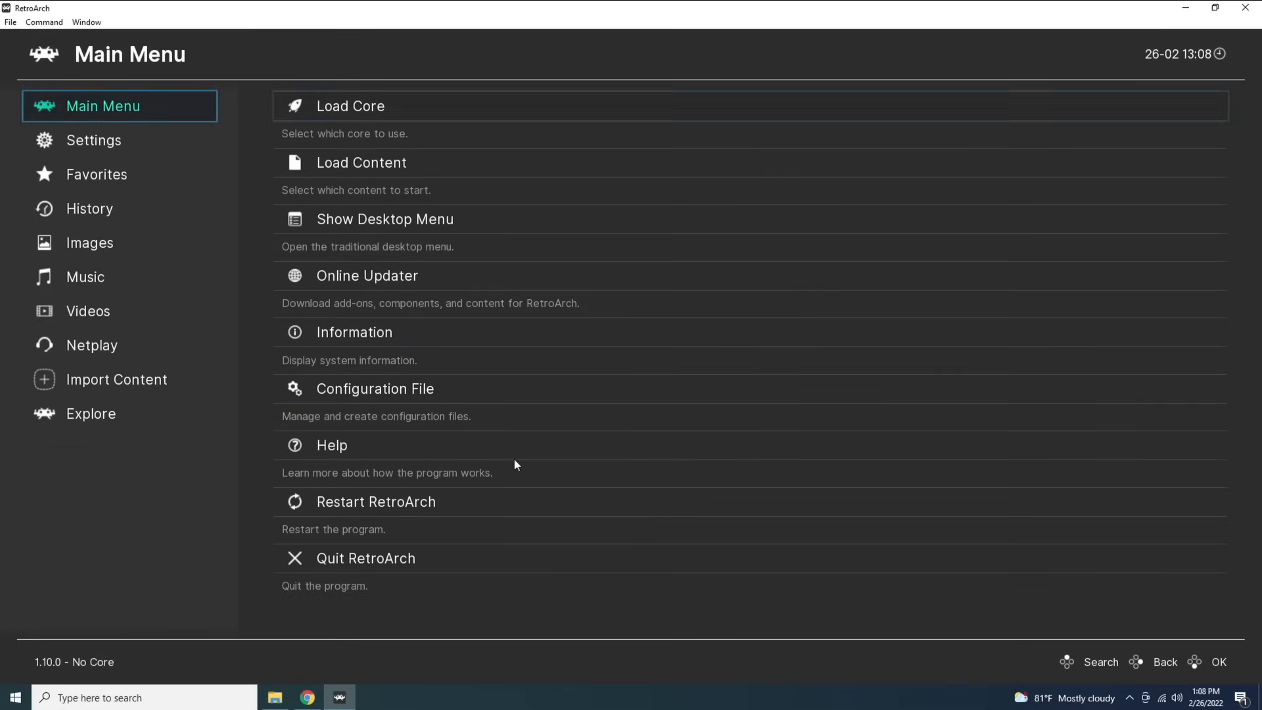
In Online Updater, download the latest core info files and assets.
key("Right")
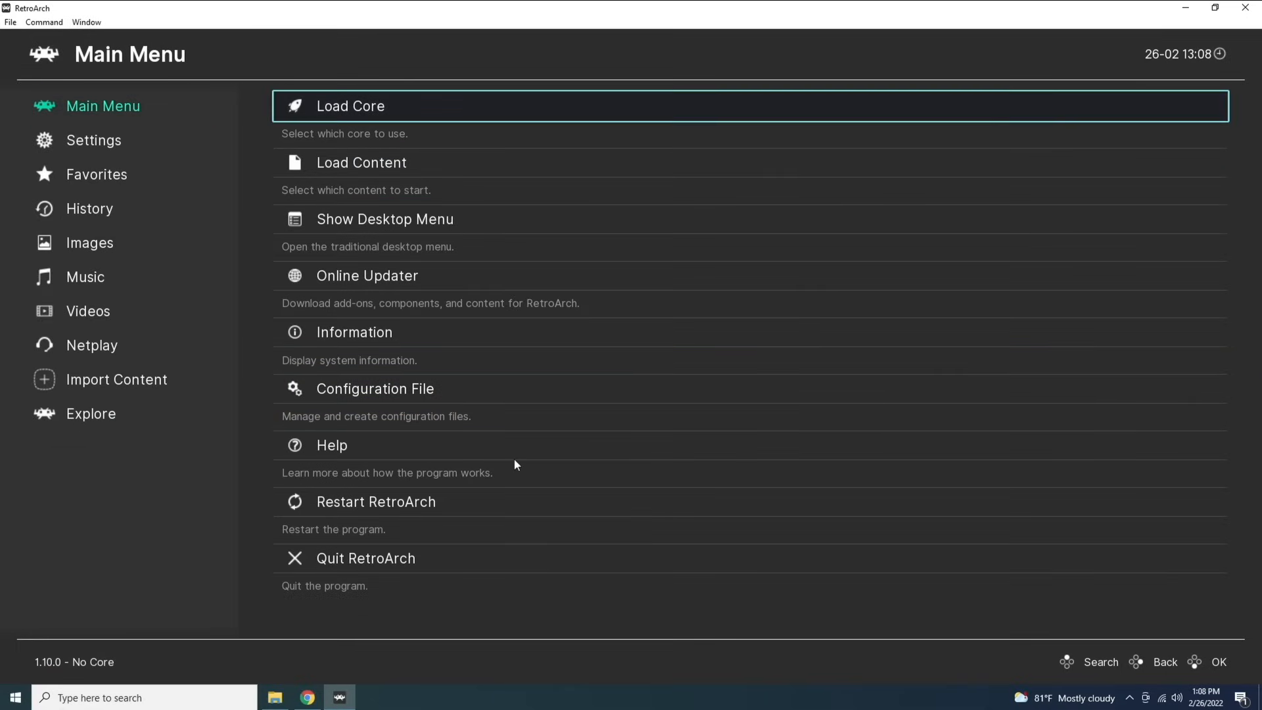
key("Down")
key("Down")
key("Down")
key("Return")
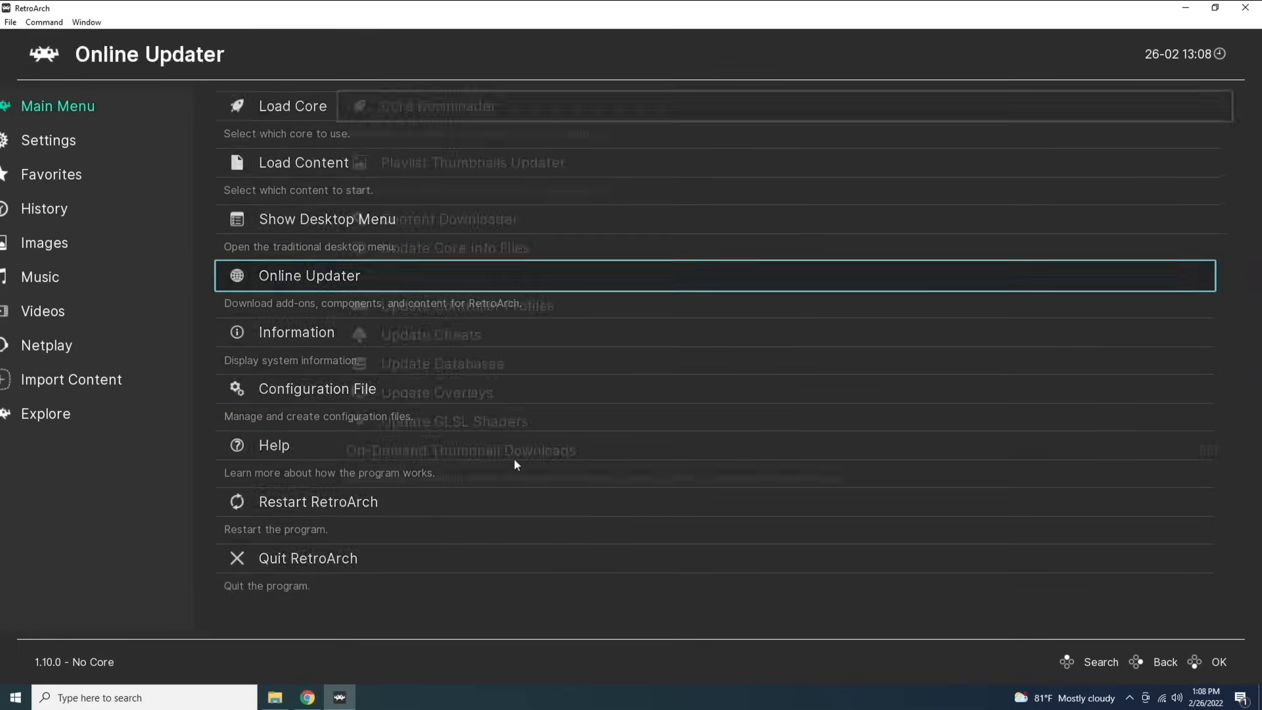
key("Down")
key("Down")
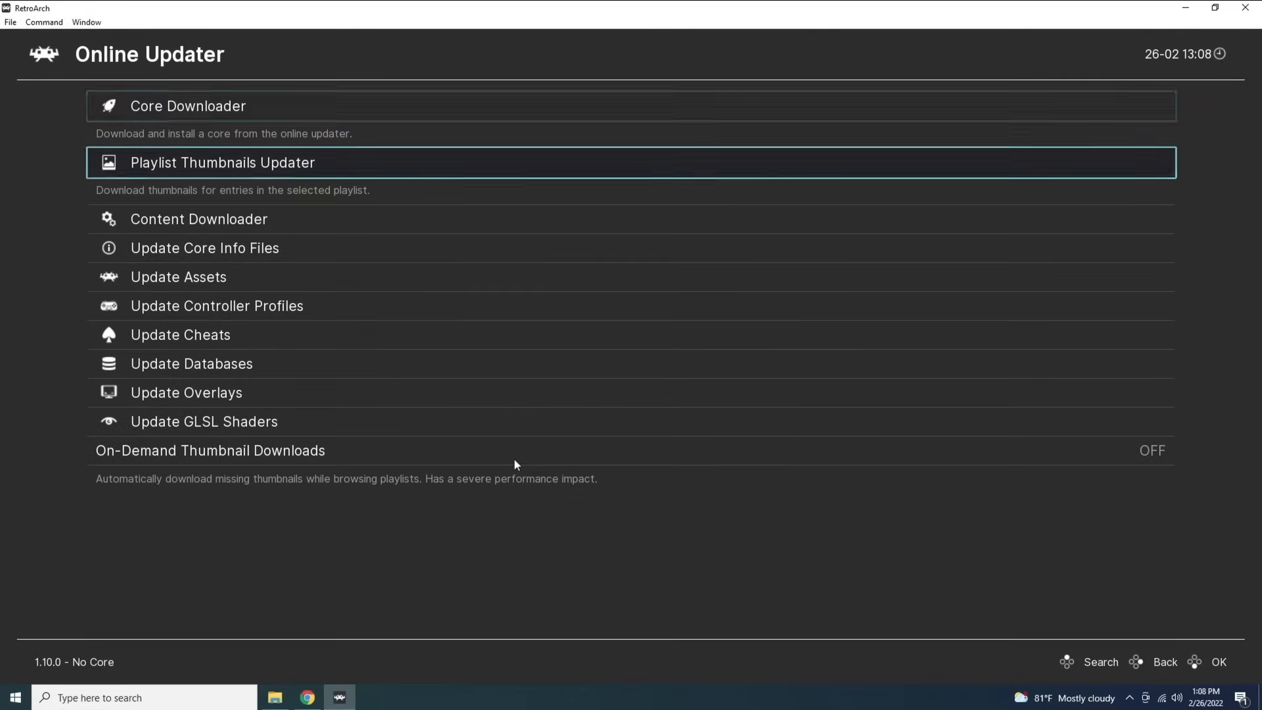
key("Down")
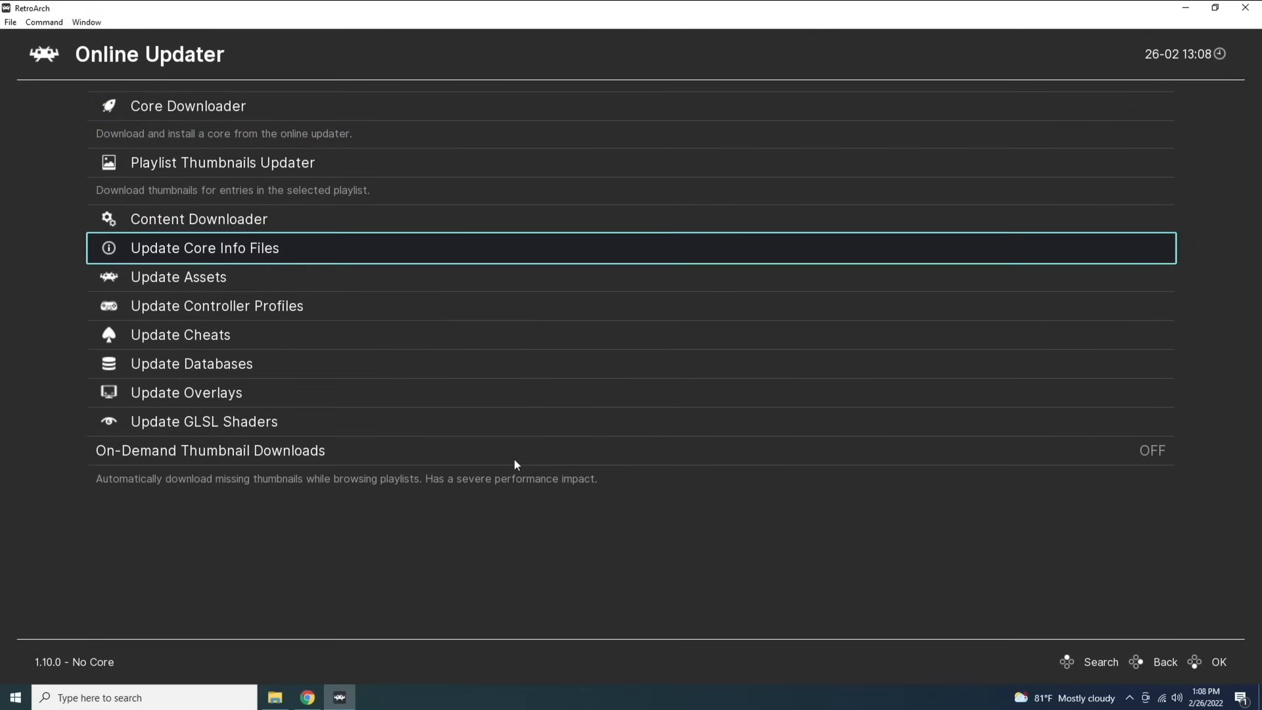
key("Return")
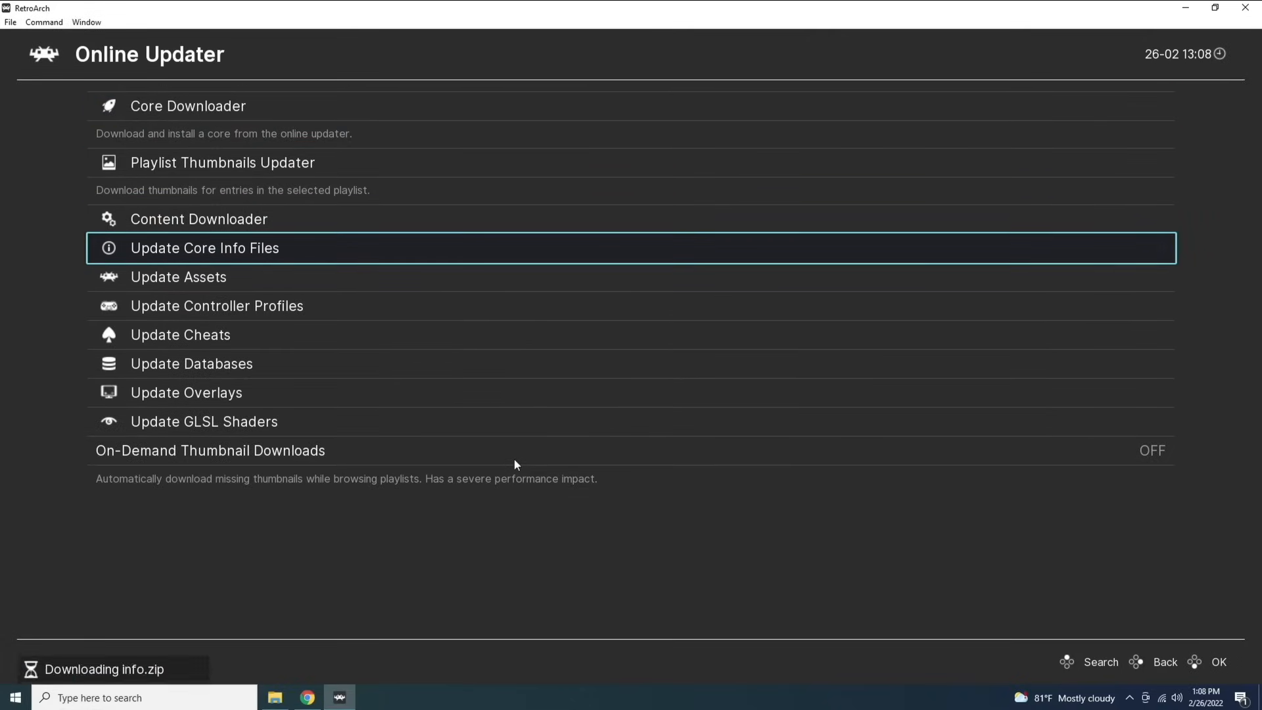
key("Down")
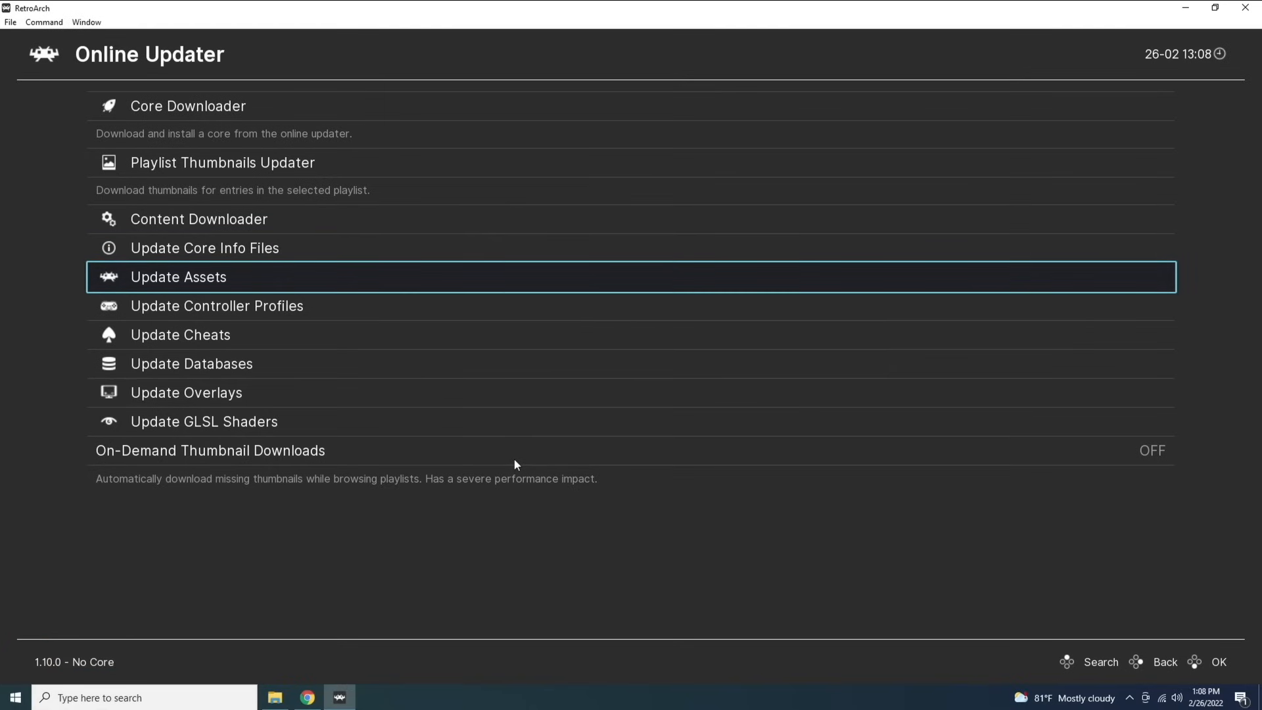
key("Return")
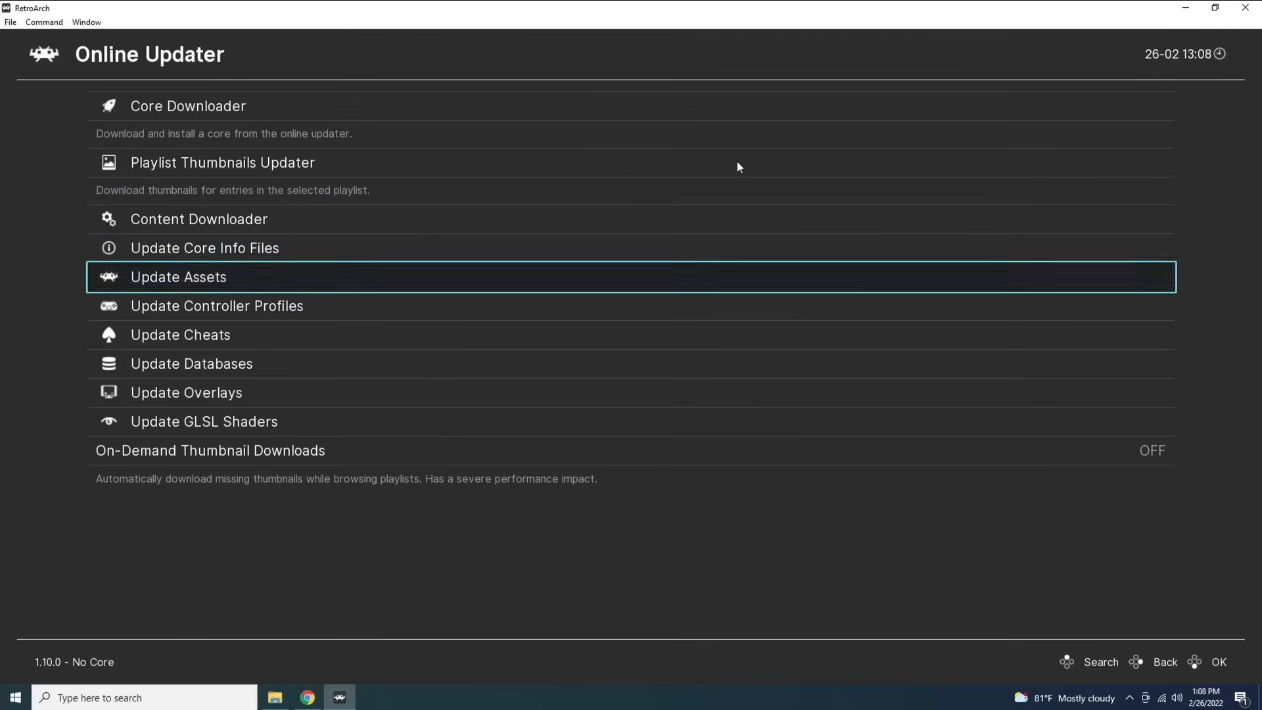
Update the cheats, databases, overlays and GLSL shaders.
key("Down")
key("Down")
key("Return")
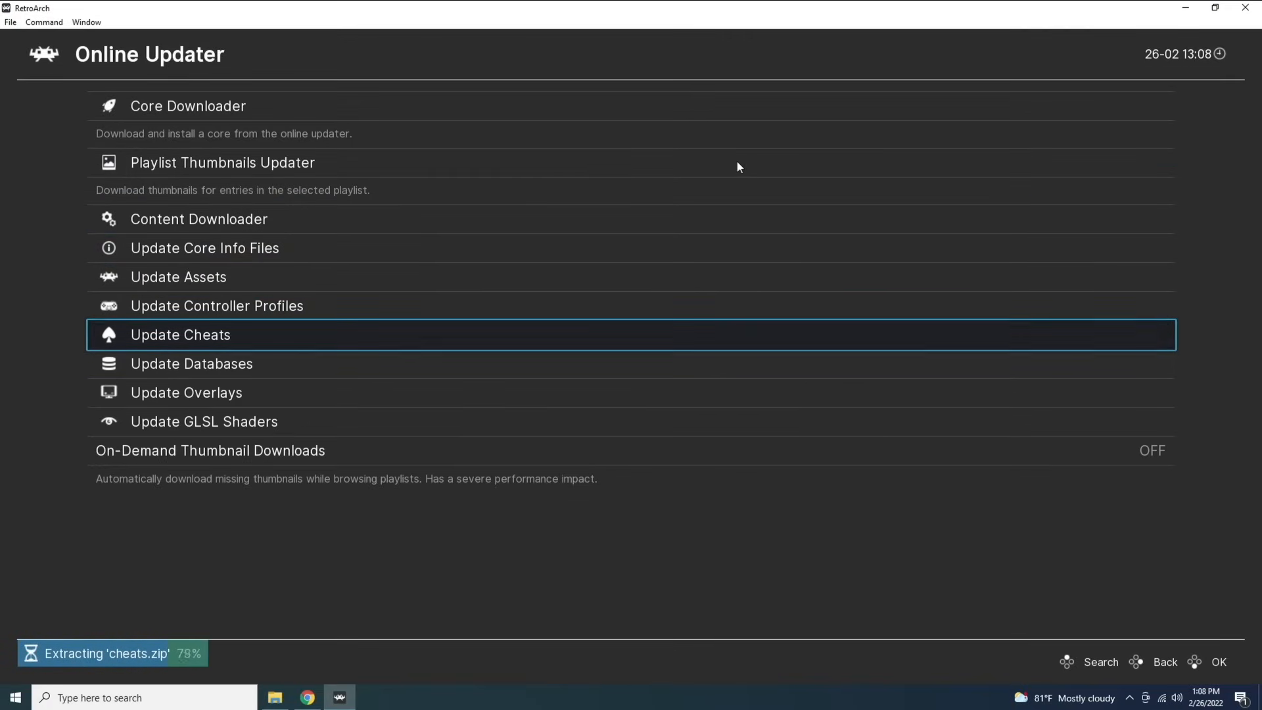
key("Down")
key("Return")
key("Down")
key("Return")
key("Down")
key("Return")
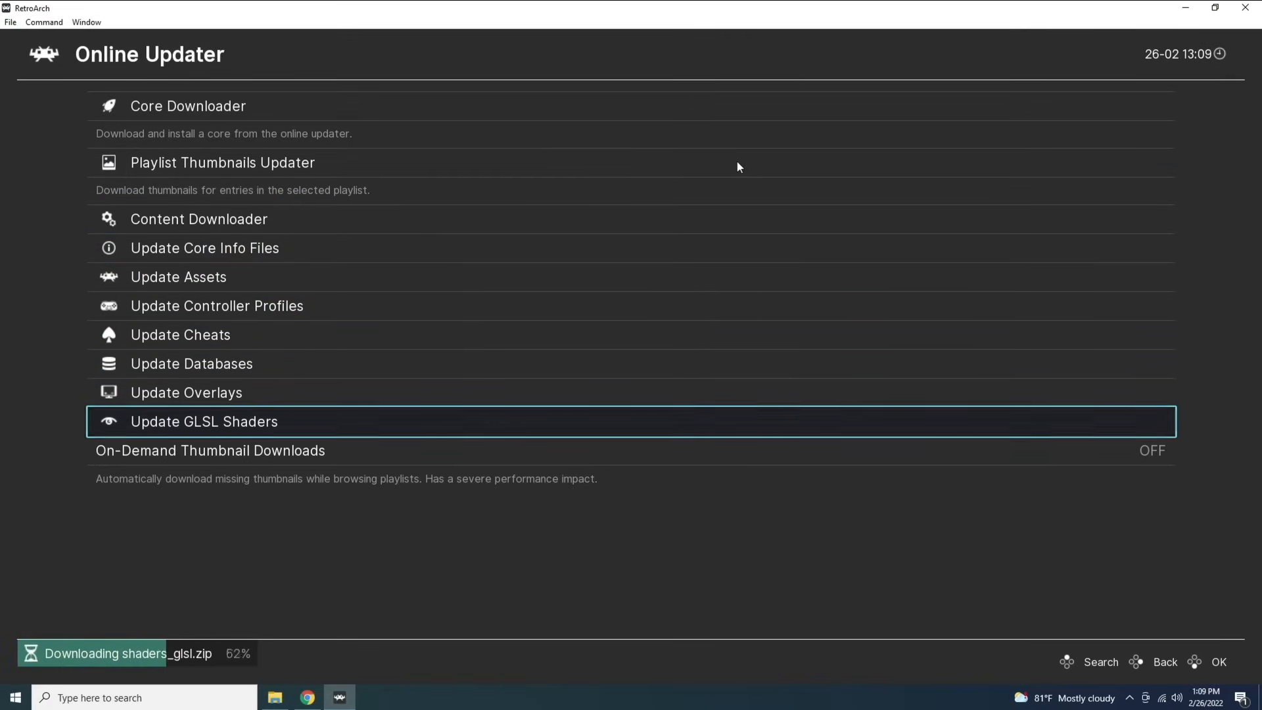
key("Up")
key("Up")
key("Up")
key("Up")
key("Up")
key("Up")
key("Up")
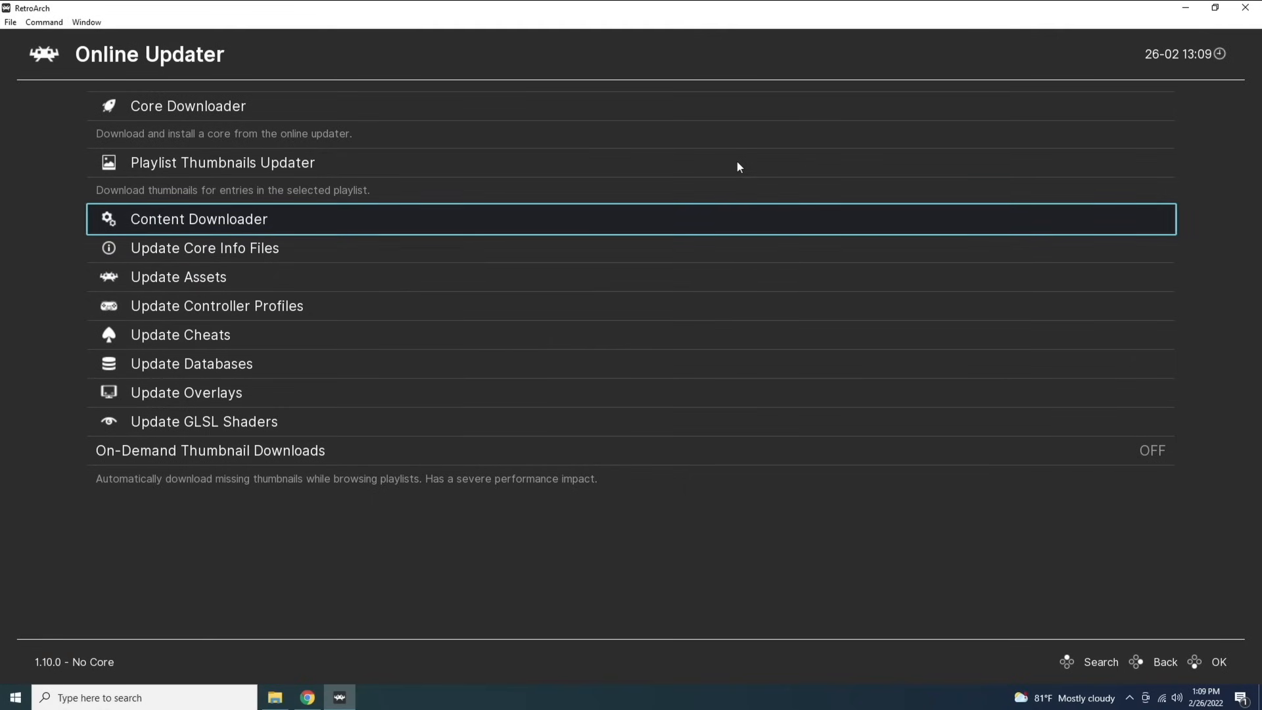
key("Up")
key("Up")
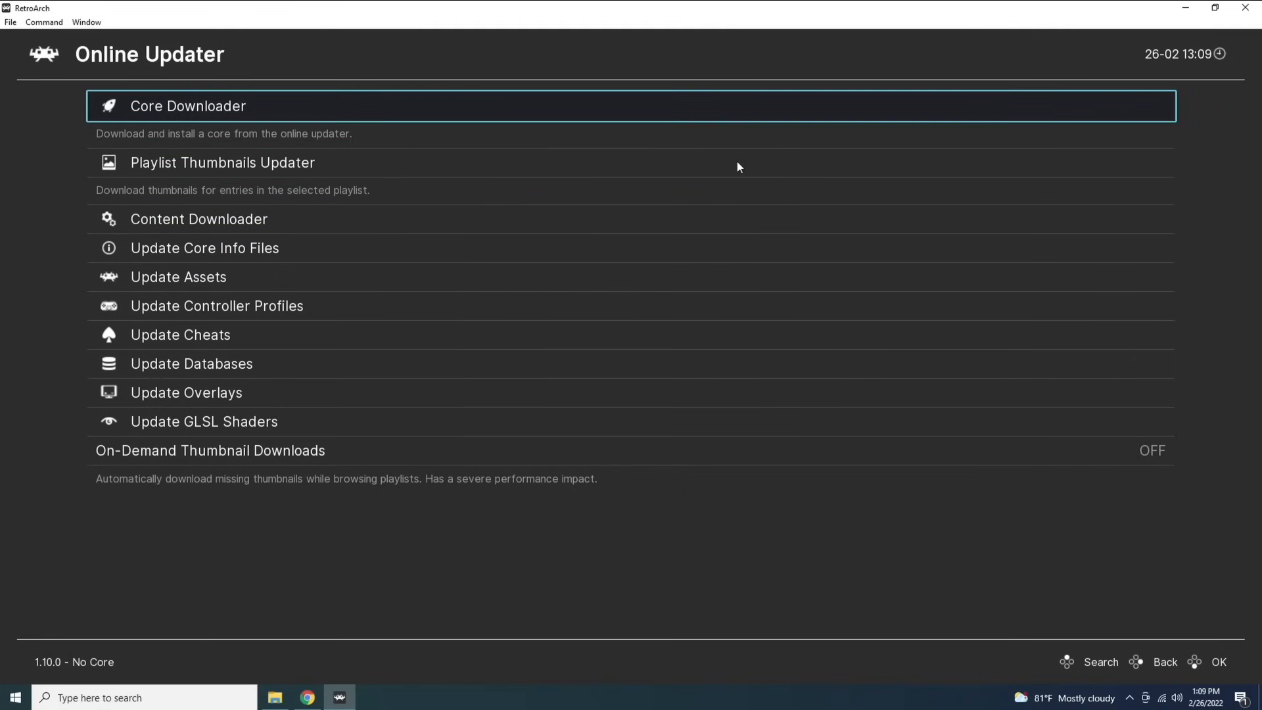
Open Core Downloader and scroll to Arcade (MAME 2003-Plus).
key("Return")
key("Down")
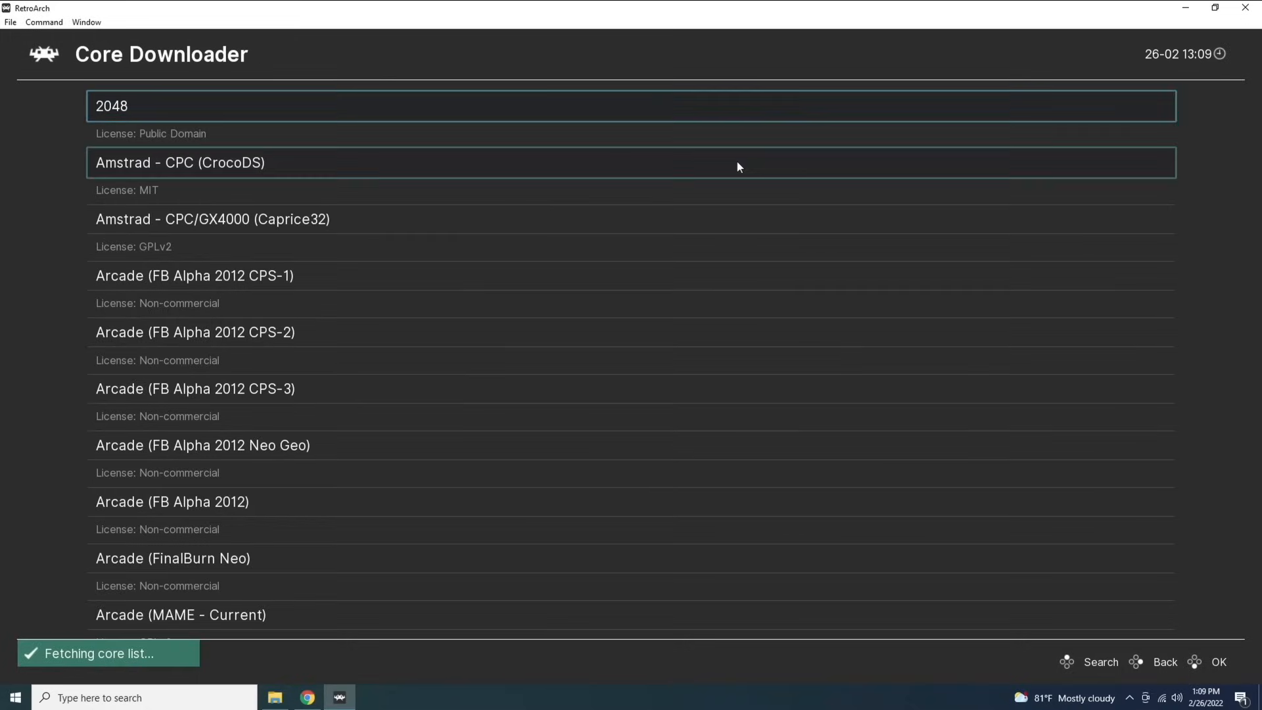
key("Down")
key("Down")
key("Down")
key("Down")
key("Down")
key("Down")
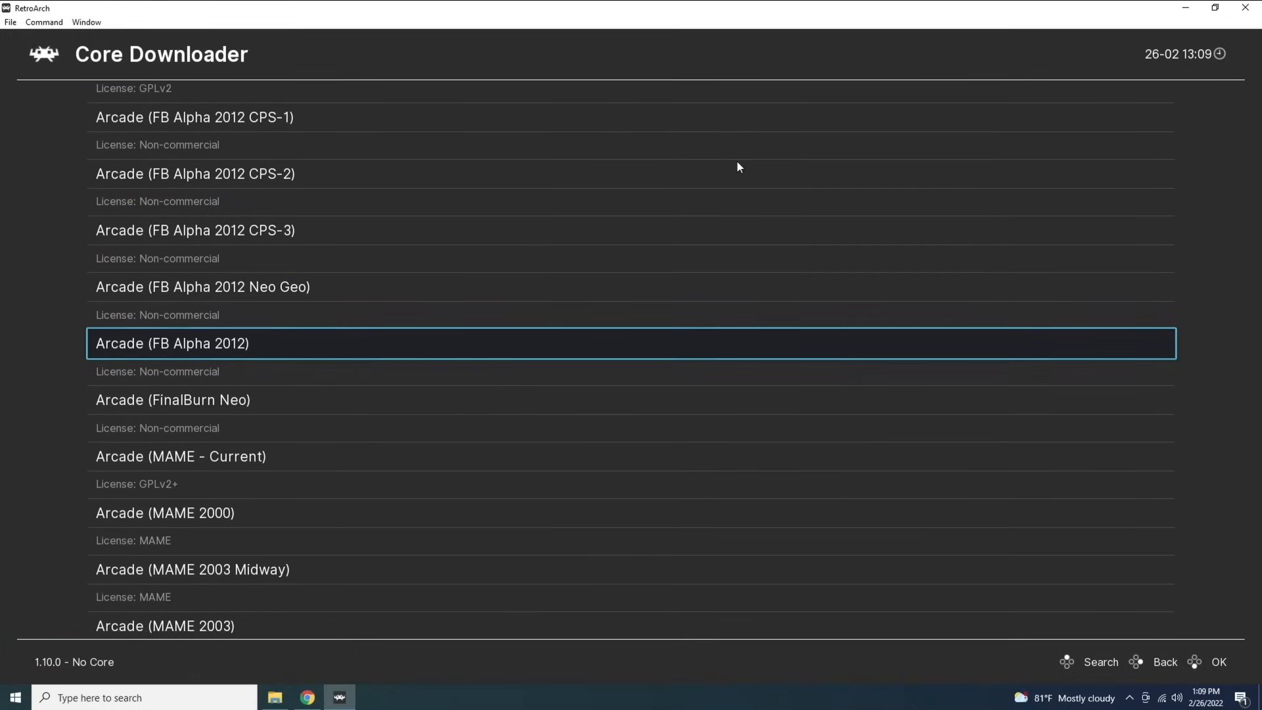
key("Down")
key("Down")
key("Down")
key("Down")
key("Down")
key("Down")
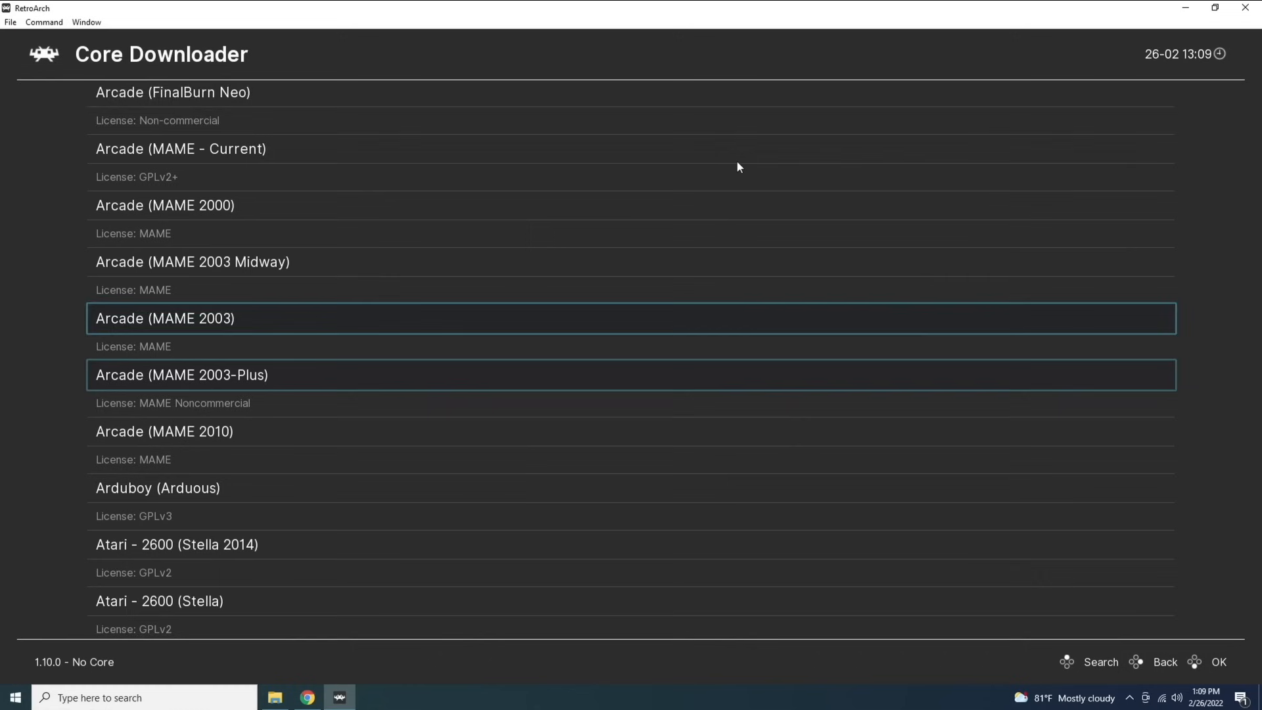
key("Down")
key("Down")
key("Up")
key("Up")
Check the guide's 'My preferred RetroArch cores' list in Chrome, then minimize the browser.
key("alt+Tab")
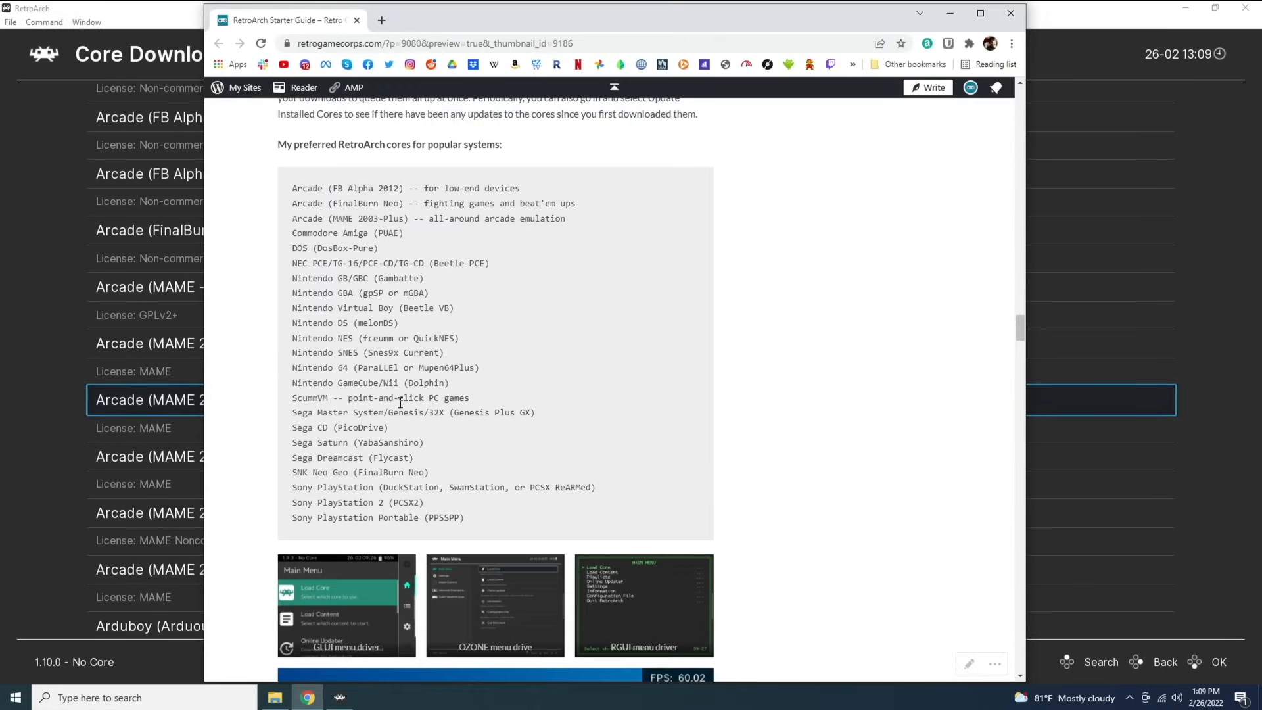
scroll(400, 402, "up", 1)
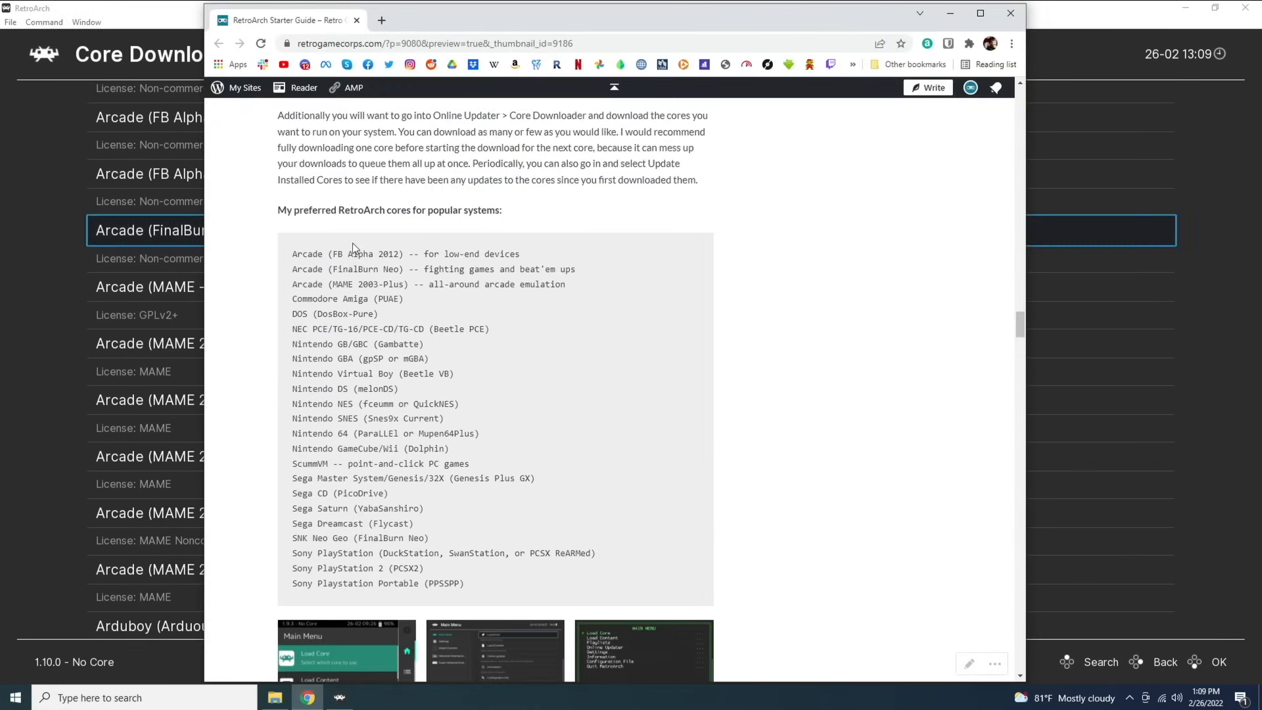
key("Down")
key("Down")
key("Down")
key("Down")
key("Down")
key("Down")
key("Up")
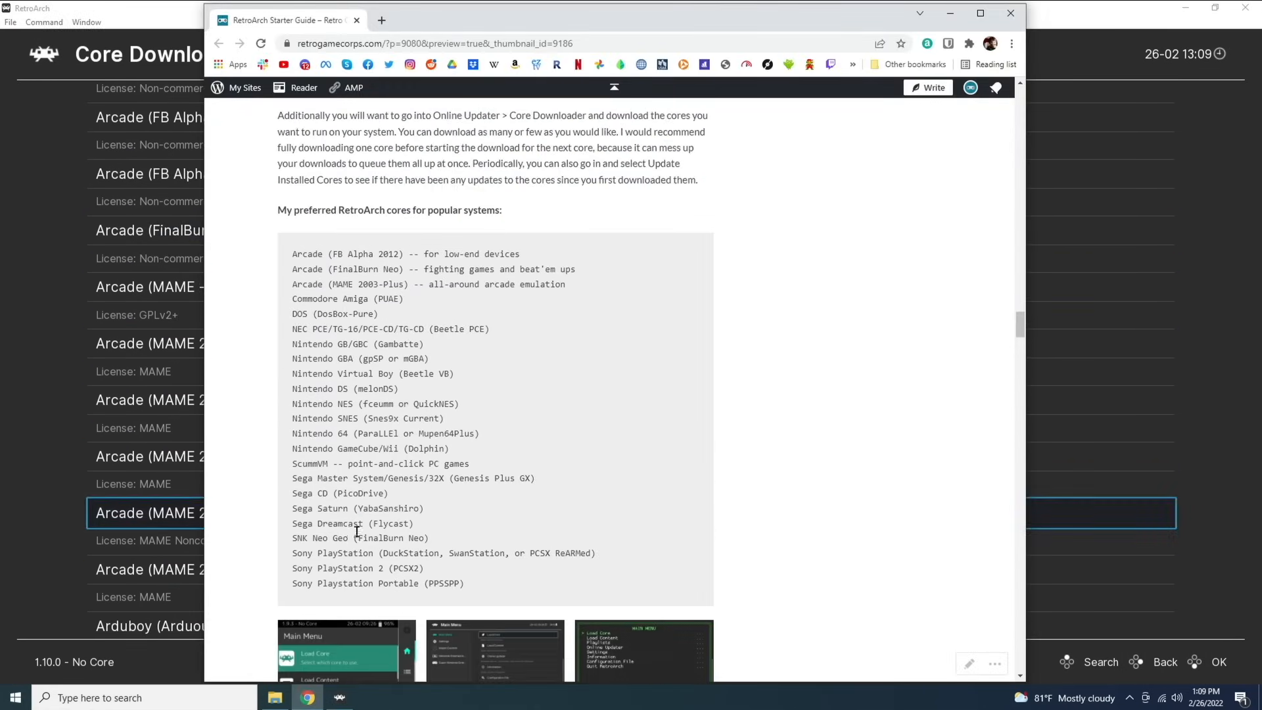
key("Up")
key("Up")
key("Up")
key("Up")
key("Up")
key("Down")
key("Down")
key("Down")
key("Down")
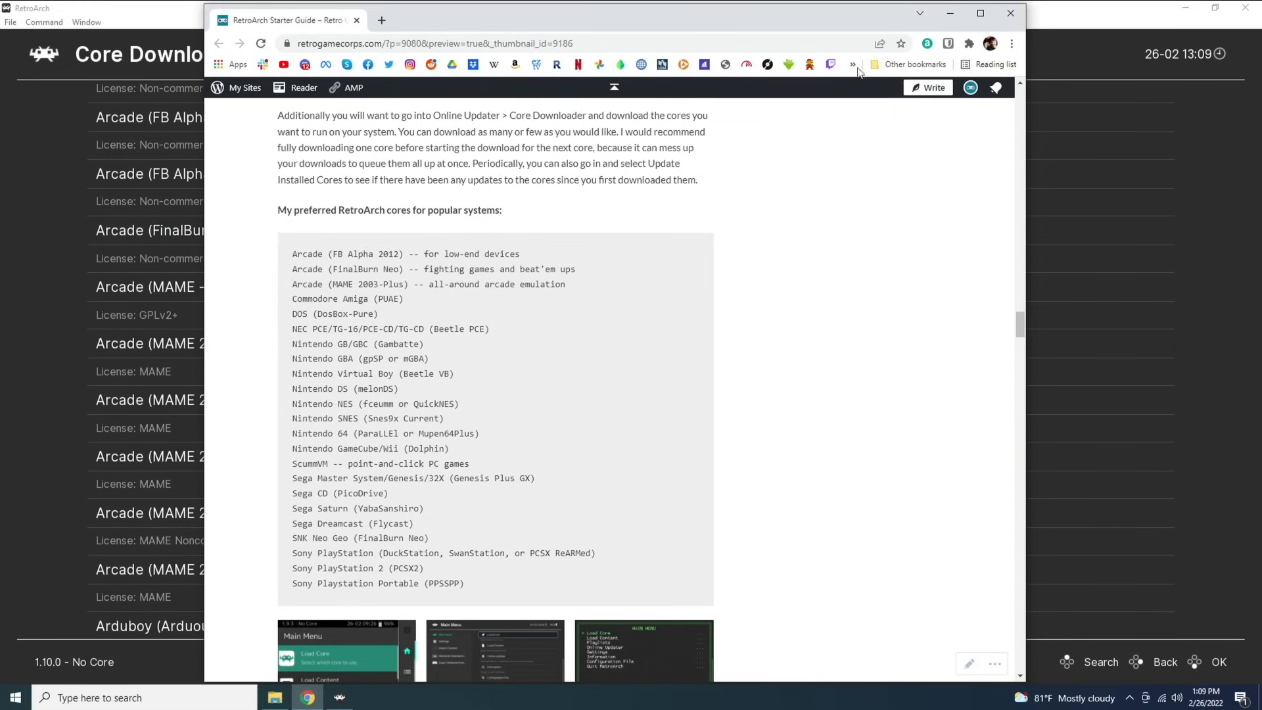
left_click(949, 15)
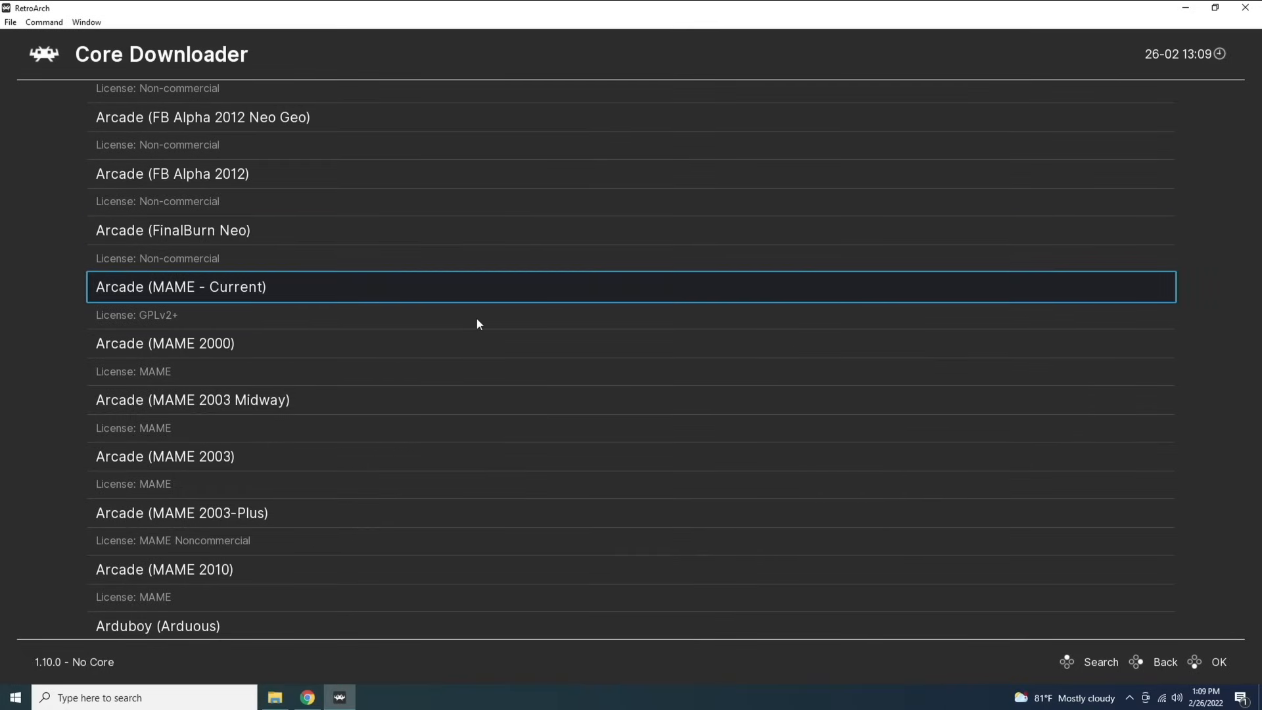
Download the FinalBurn Neo, MAME 2003-Plus, Virtual Jaguar, PUAE, Beetle PCE, melonDS and Gambatte cores.
scroll(477, 324, "up", 3)
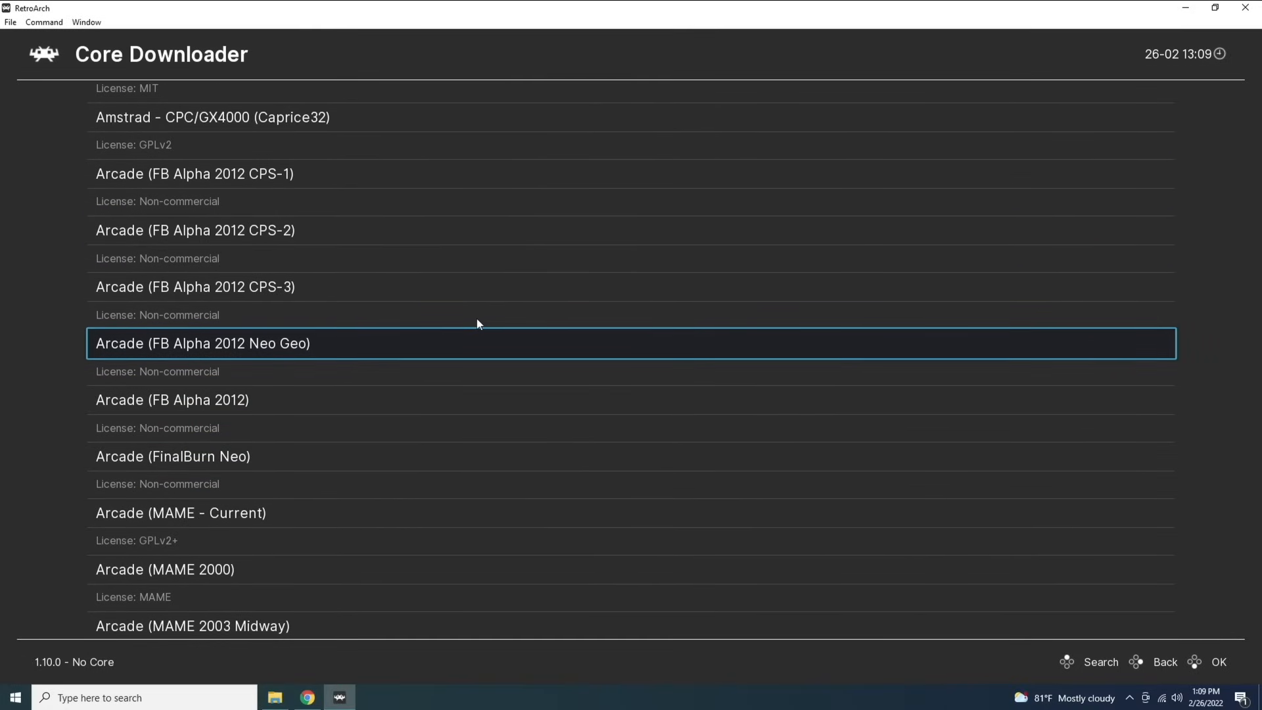
scroll(477, 324, "down", 1)
left_click(478, 324)
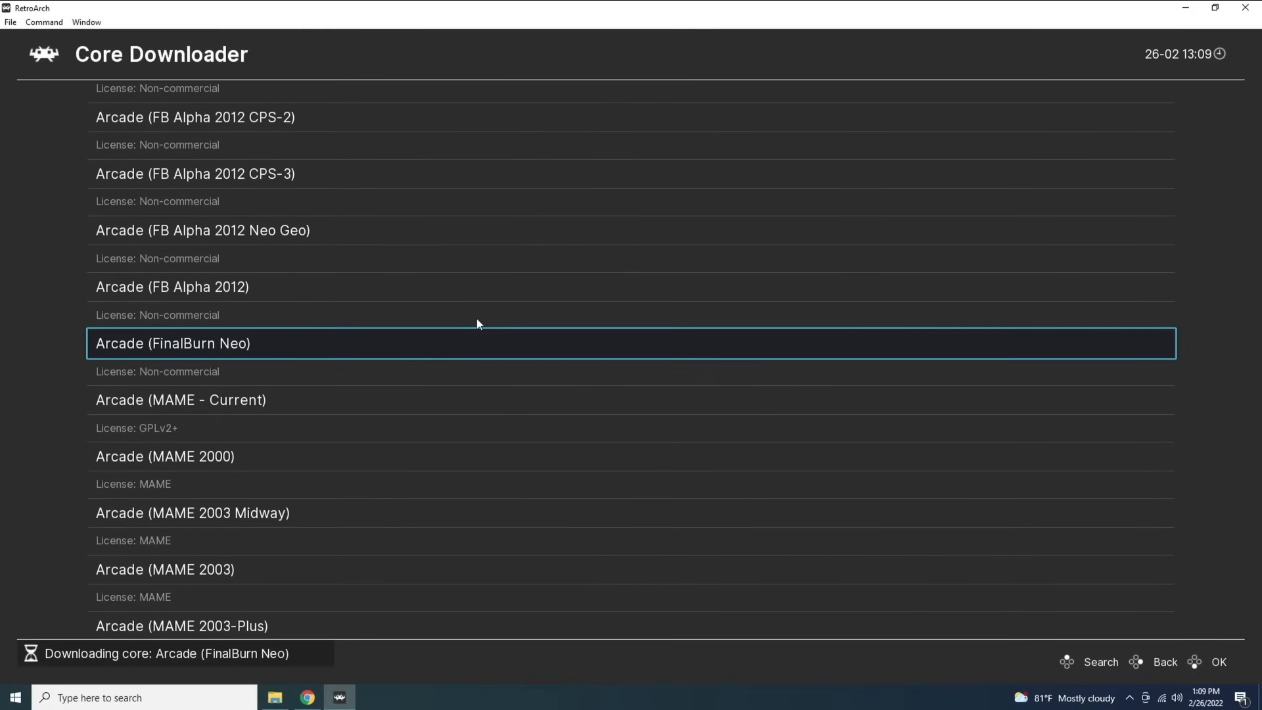
scroll(477, 322, "down", 5)
left_click(477, 323)
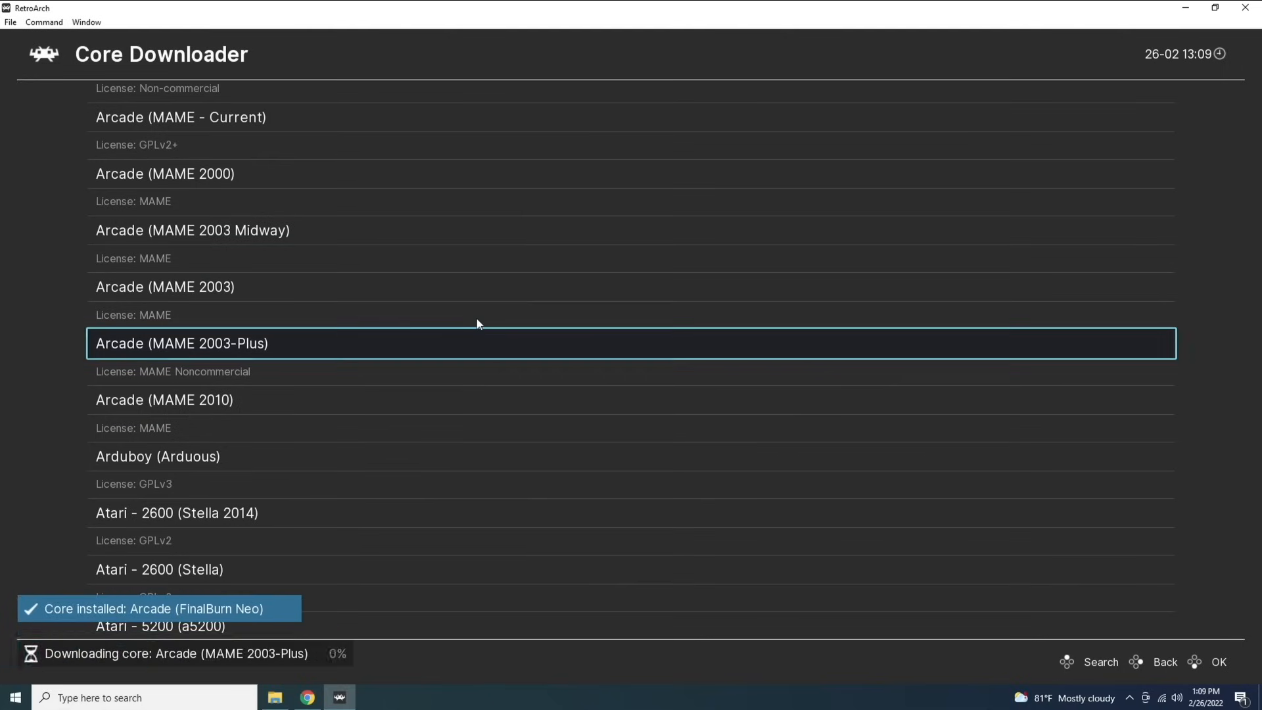
scroll(477, 322, "down", 1)
scroll(477, 324, "down", 7)
left_click(478, 323)
scroll(477, 323, "down", 9)
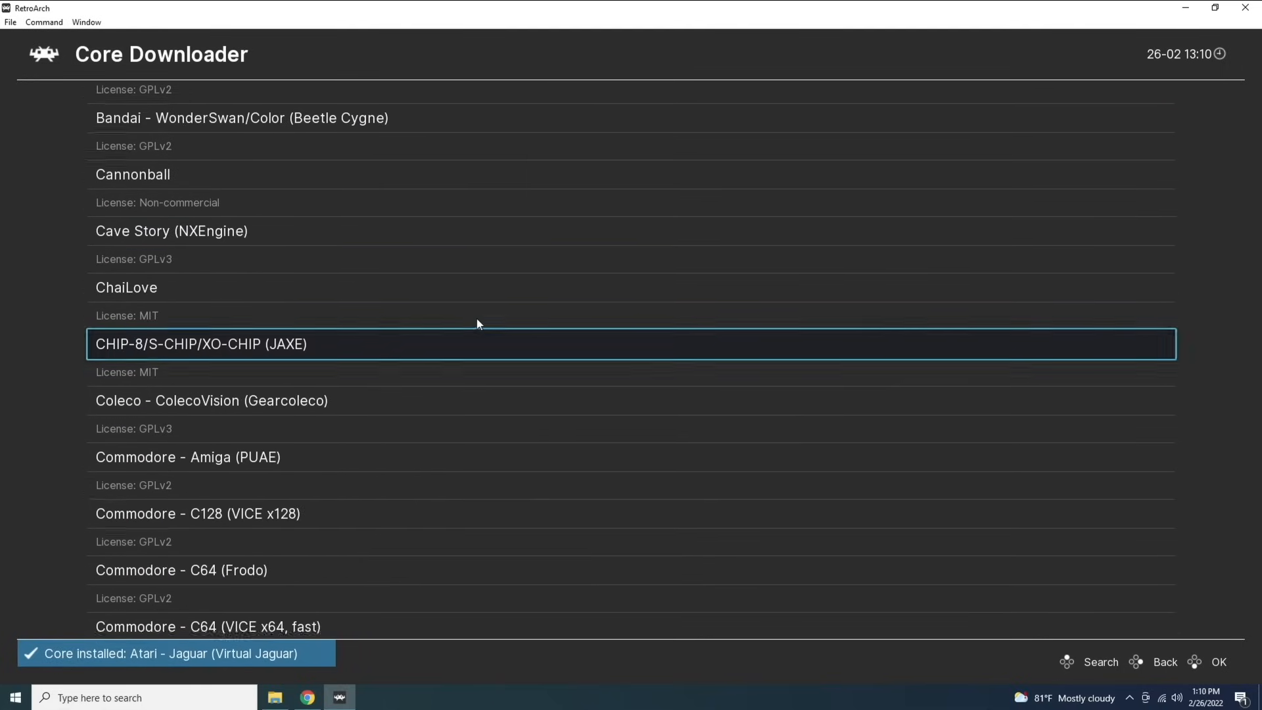
scroll(477, 323, "down", 1)
left_click(477, 324)
scroll(478, 323, "down", 20)
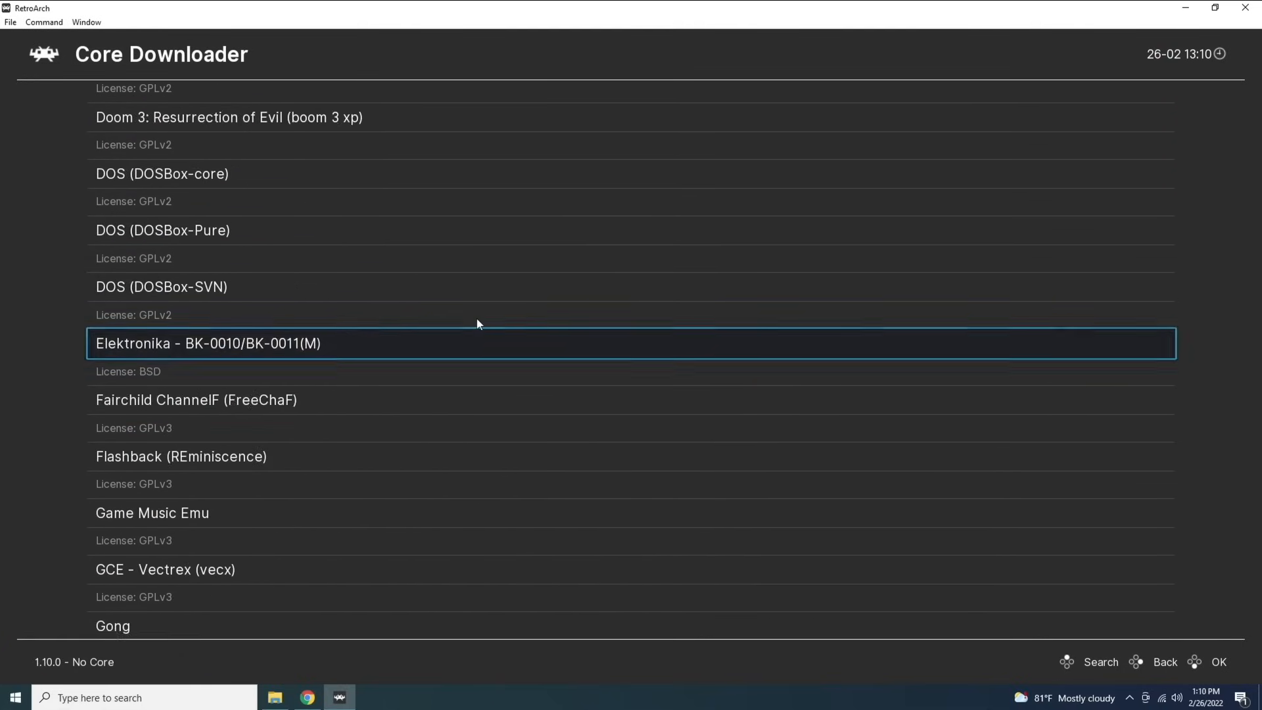
scroll(477, 324, "down", 14)
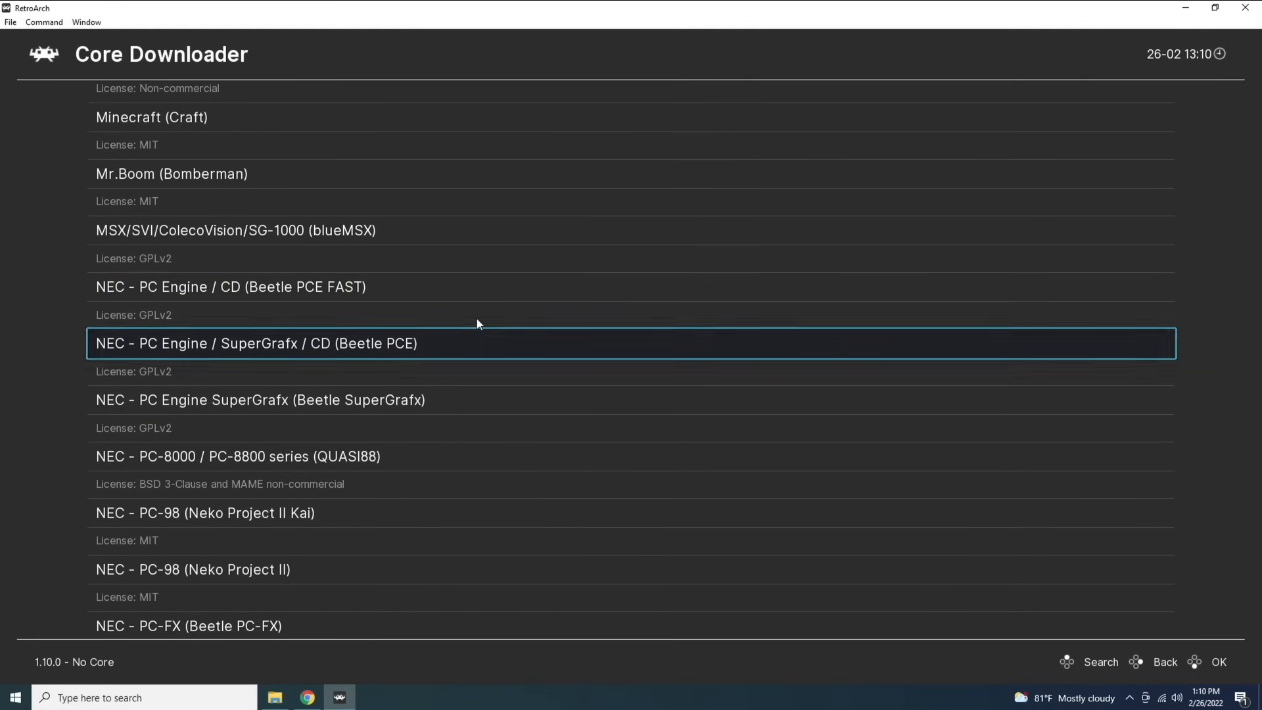
left_click(477, 324)
scroll(477, 322, "down", 10)
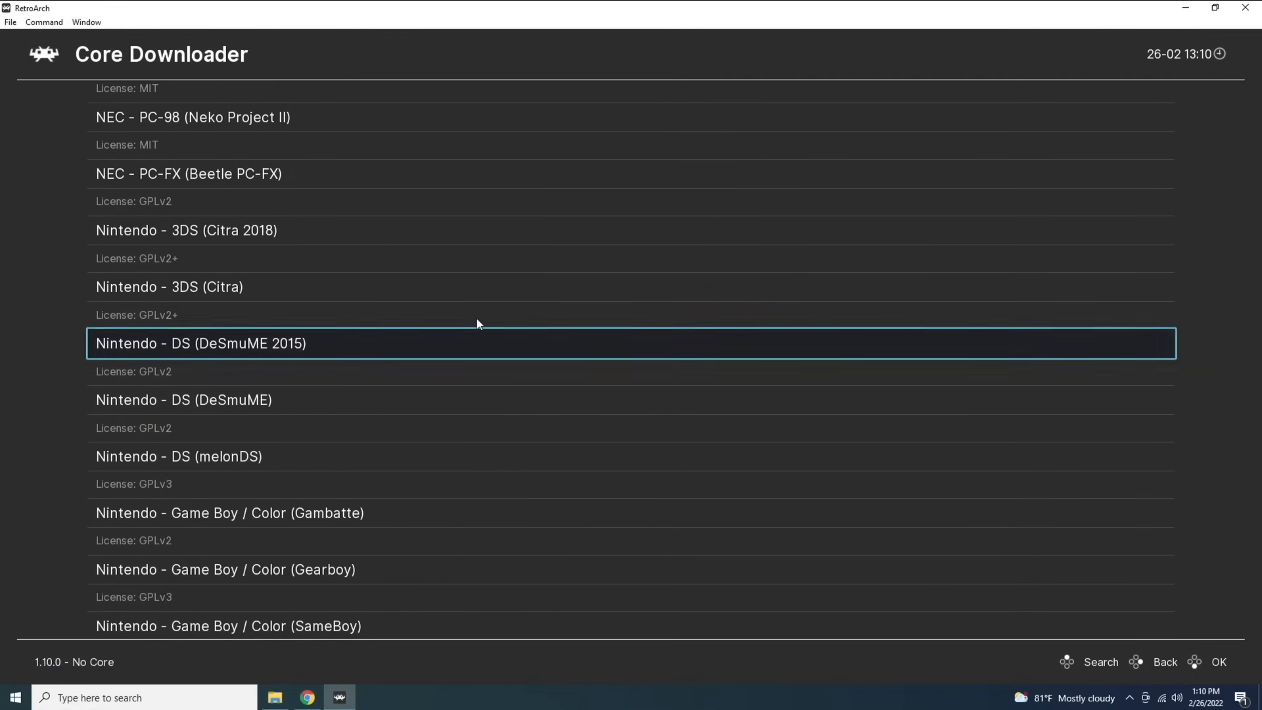
left_click(477, 322)
Download FCEUmm, QuickNES, Mupen64Plus-Next, ParaLLEl N64, bsnes, Snes9x, Beetle VB, Flycast and PicoDrive cores.
scroll(477, 323, "down", 1)
left_click(477, 323)
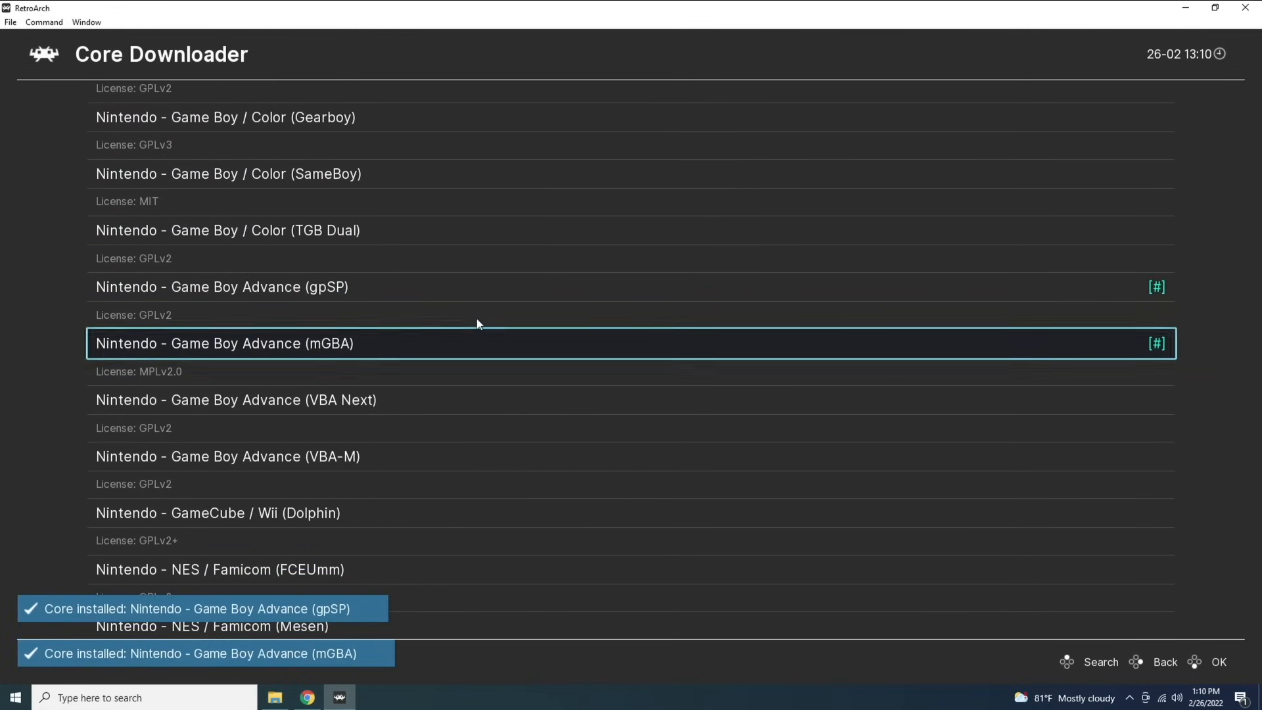
left_click(477, 321)
scroll(477, 320, "down", 3)
left_click(476, 320)
scroll(477, 320, "down", 1)
left_click(477, 320)
scroll(477, 320, "down", 1)
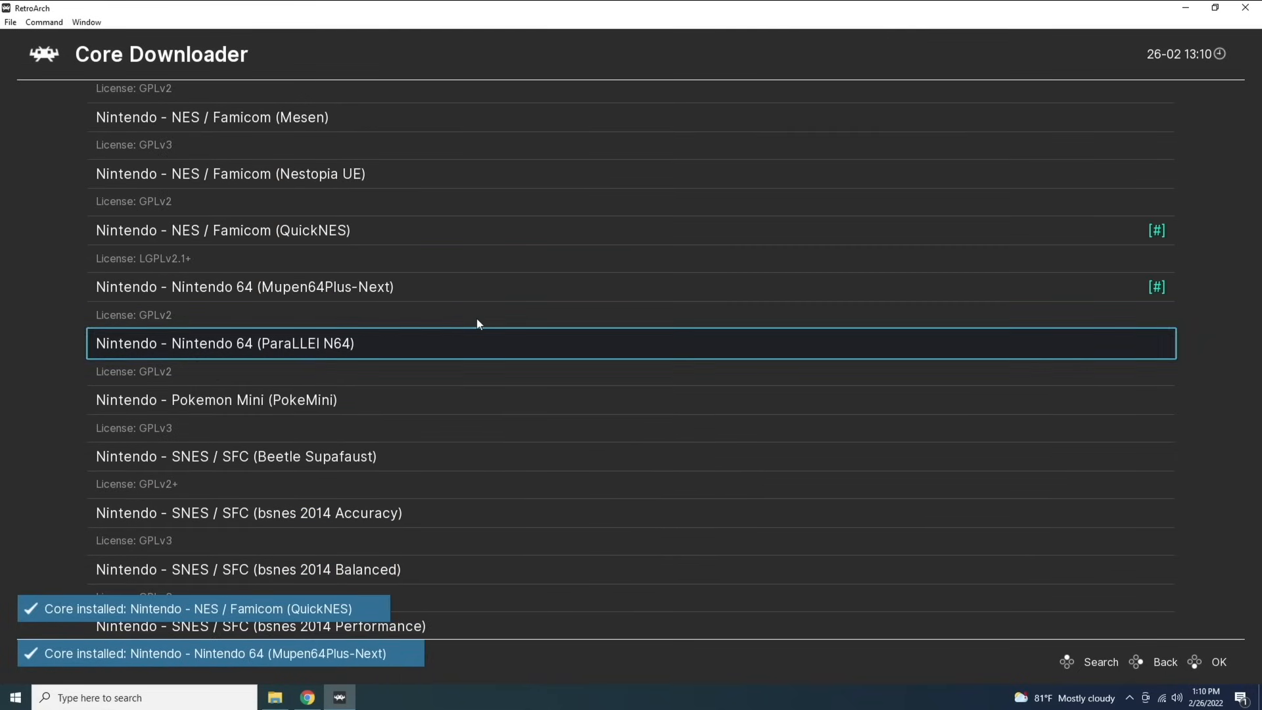
left_click(477, 320)
scroll(477, 320, "down", 2)
scroll(477, 322, "down", 4)
left_click(477, 322)
scroll(477, 323, "down", 5)
left_click(477, 322)
scroll(477, 322, "down", 1)
scroll(477, 322, "down", 2)
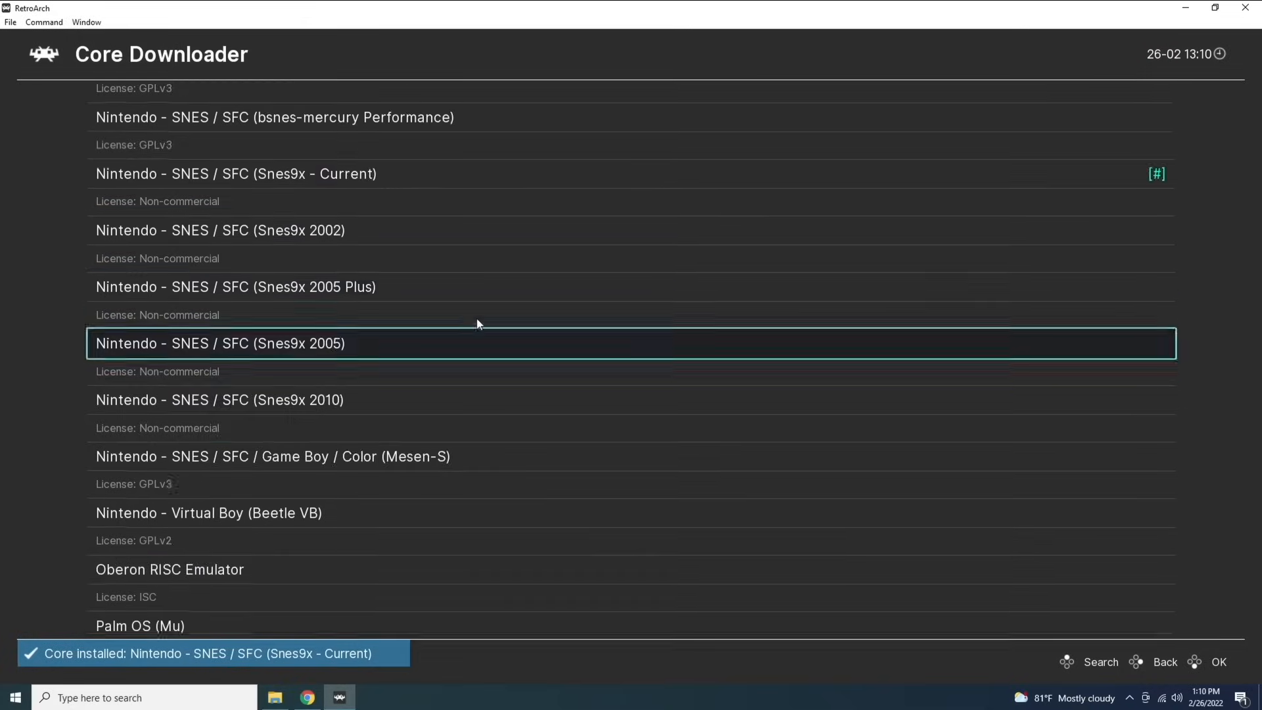
scroll(478, 322, "down", 3)
left_click(477, 322)
scroll(477, 322, "down", 16)
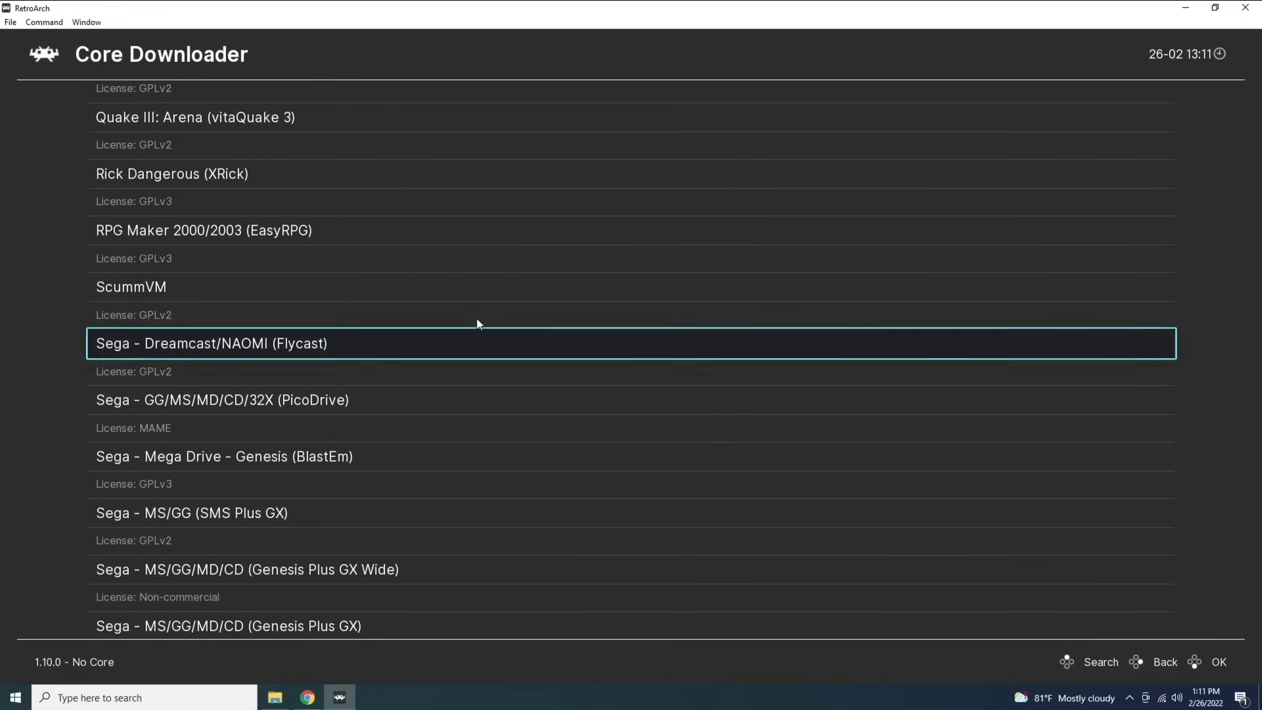
left_click(477, 322)
scroll(477, 322, "down", 1)
left_click(477, 322)
scroll(477, 322, "down", 4)
left_click(477, 323)
scroll(478, 322, "down", 3)
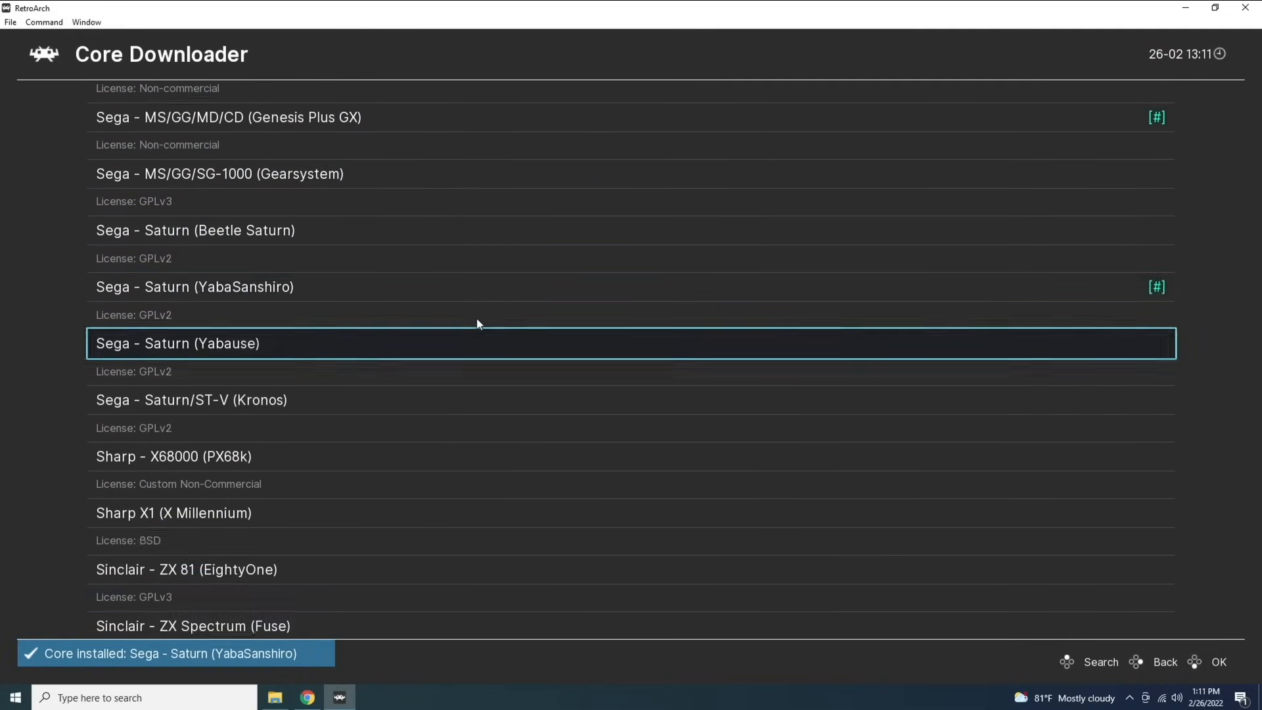
scroll(477, 323, "down", 8)
scroll(477, 322, "down", 3)
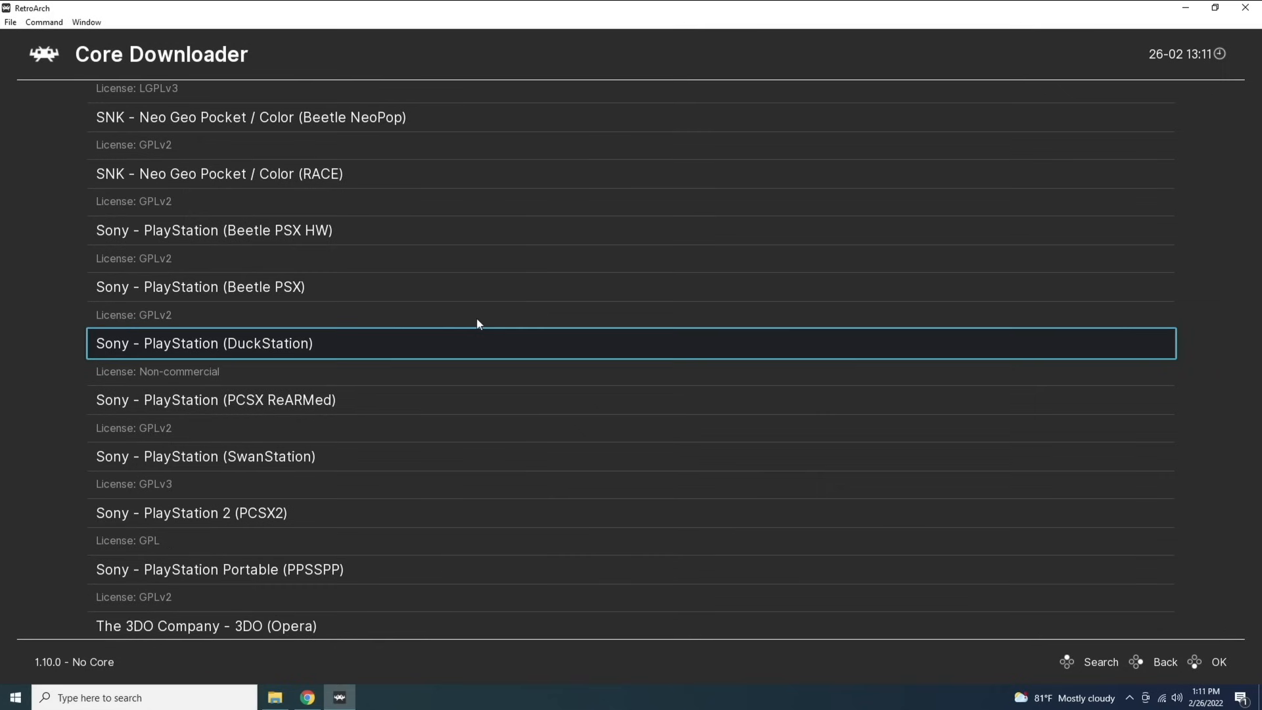
Download DuckStation, PCSX ReARMed, SwanStation, PCSX2, PPSSPP and the GameCube / Wii (Dolphin) core.
key("Return")
key("Down")
key("Return")
key("Down")
key("Return")
key("Down")
key("Return")
key("Down")
key("Return")
key("Up")
key("Up")
key("Up")
key("Up")
key("Up")
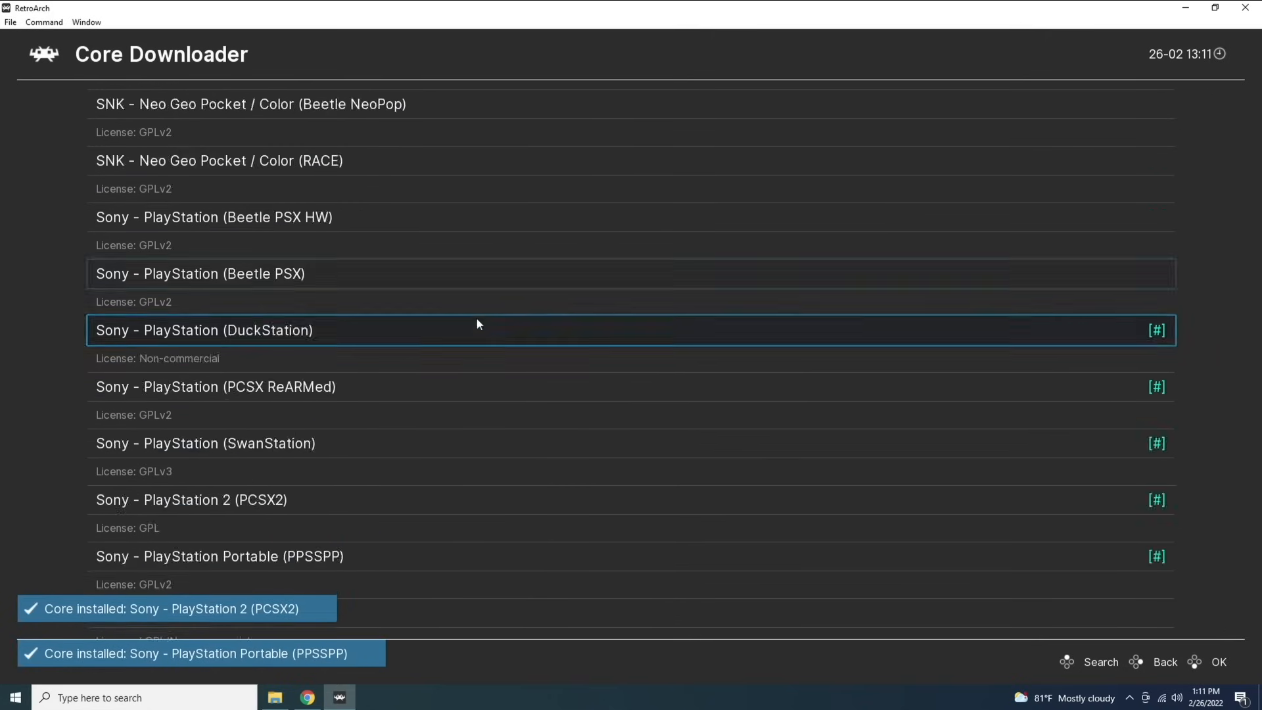
key("Up")
key("Up")
key("Up")
key("Up")
key("Up")
key("Up")
key("Up")
key("Up")
key("Up")
key("Up")
key("Up")
key("Up")
key("Up")
key("Up")
key("Up")
key("Up")
key("Up")
key("Up")
key("Up")
key("Up")
key("Down")
key("Down")
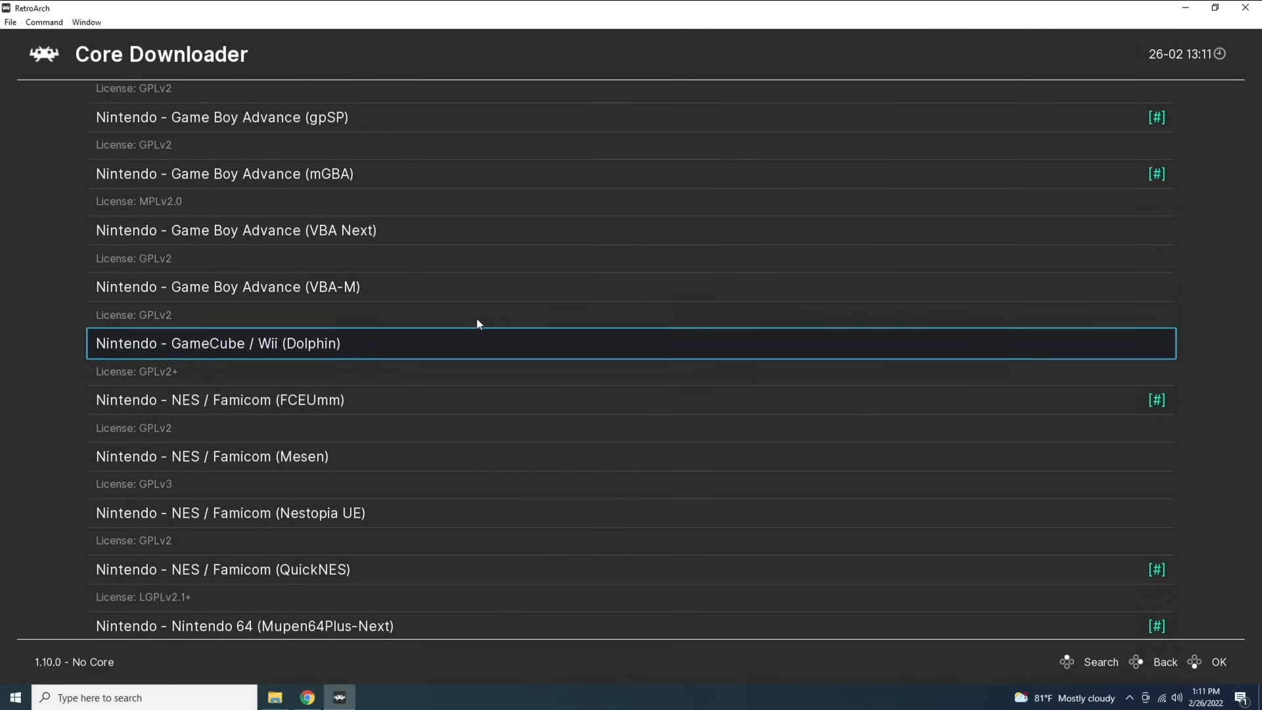
key("Return")
scroll(477, 324, "down", 15)
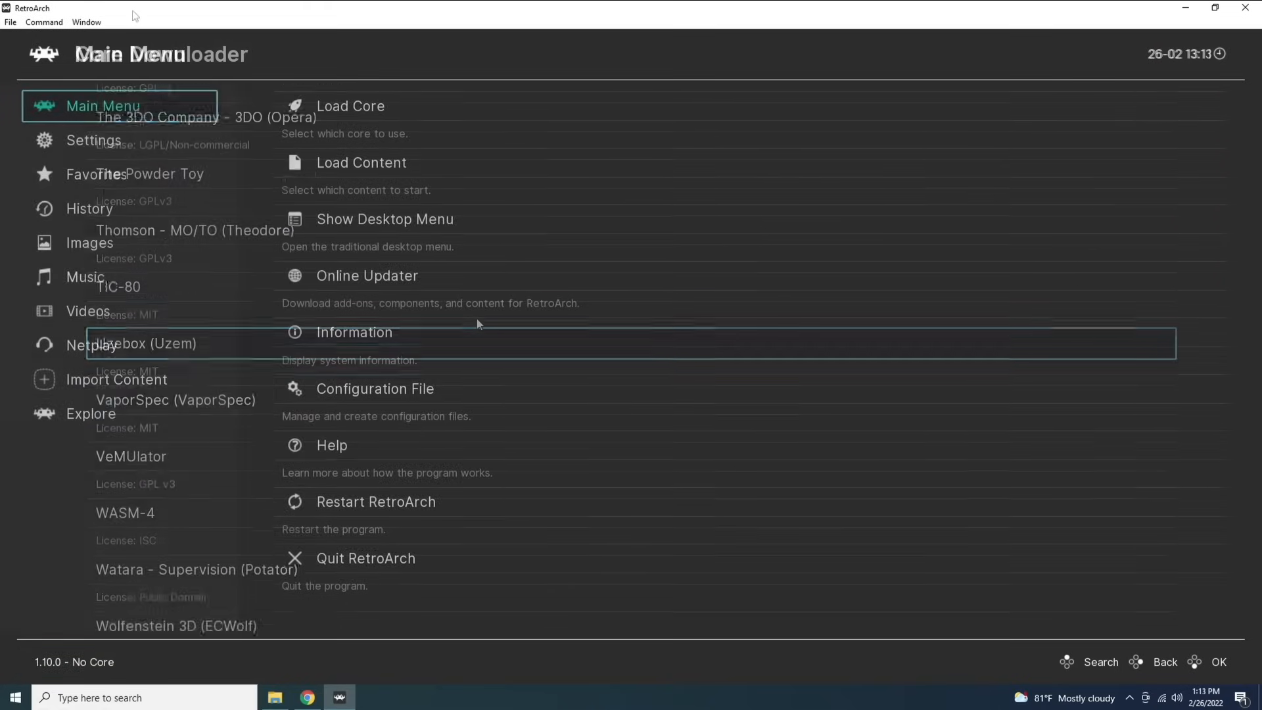
key("Down")
Set the User Interface menu driver to xmb.
key("Right")
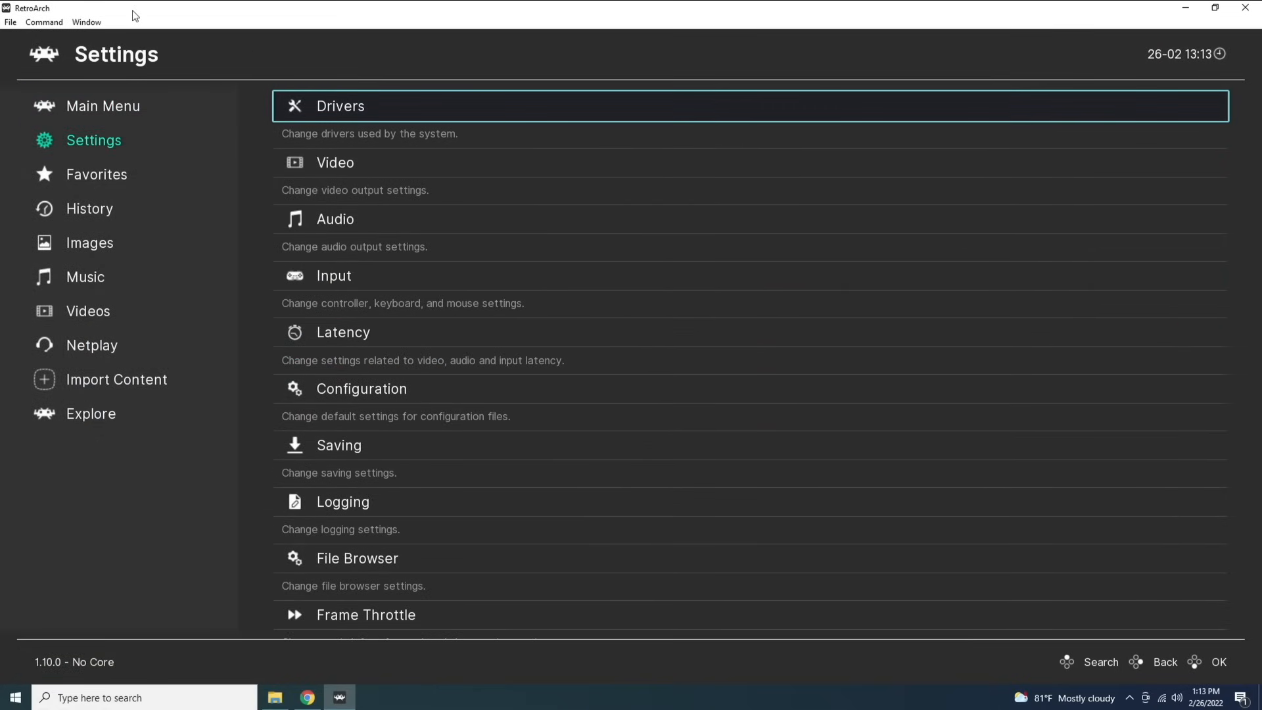
key("Down")
key("Down")
key("Down")
key("Down")
key("Down")
key("Down")
key("Down")
key("Down")
key("Down")
key("Down")
key("Down")
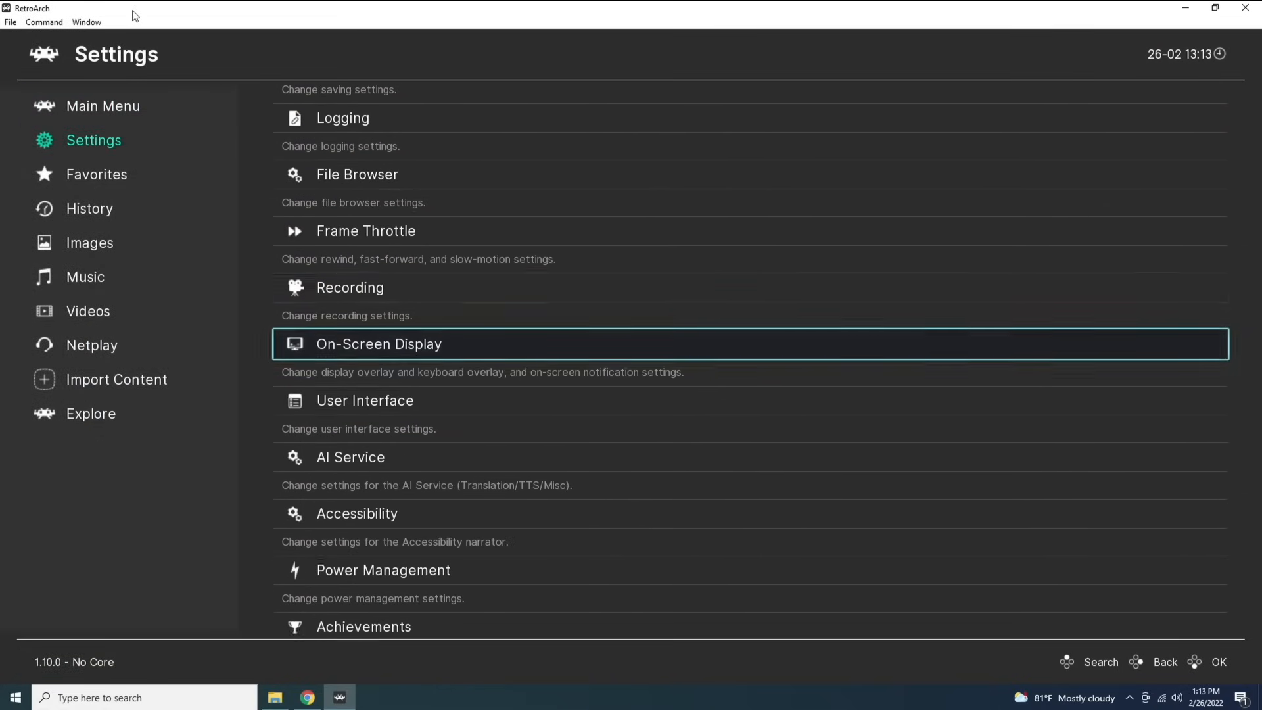
key("Down")
key("Return")
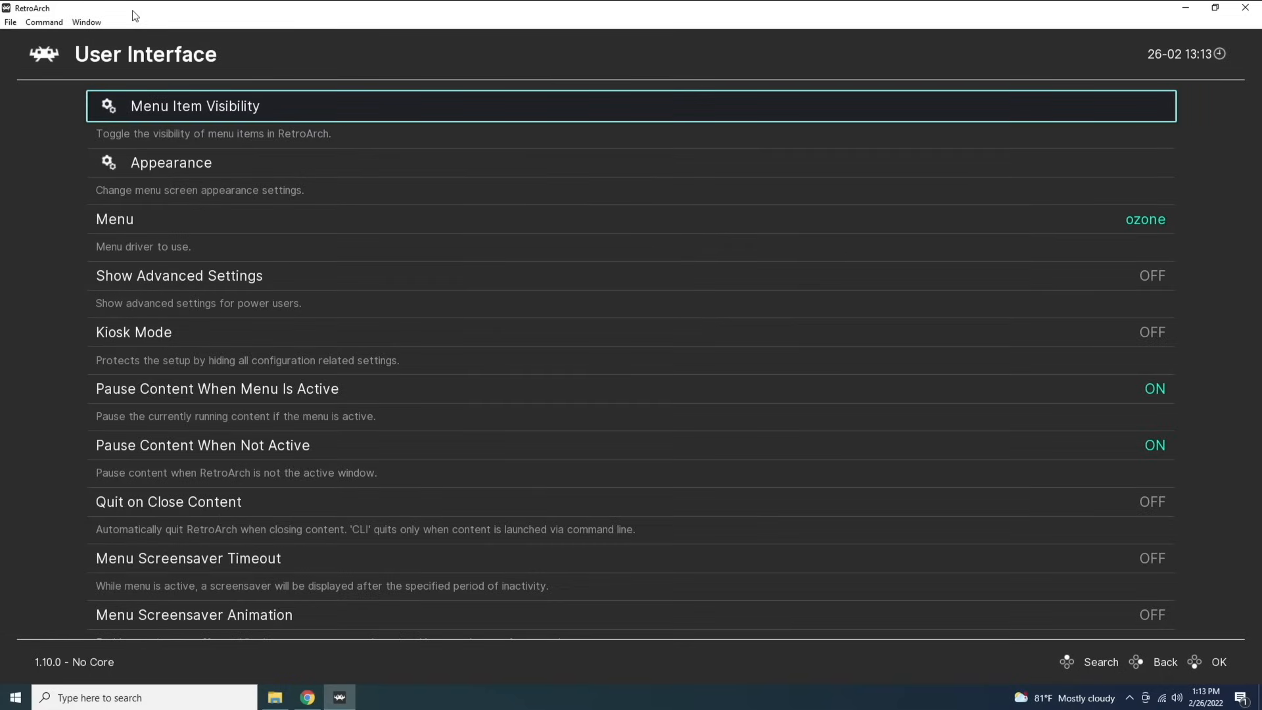
key("Down")
key("Down")
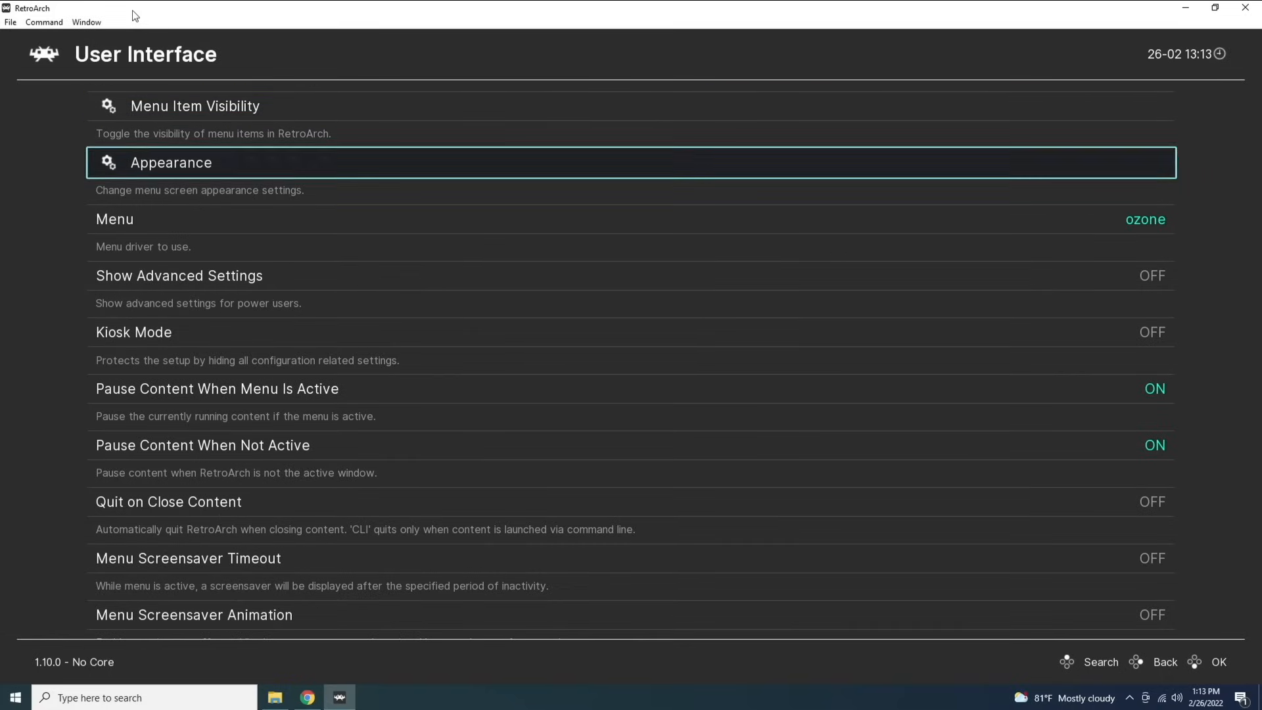
key("Return")
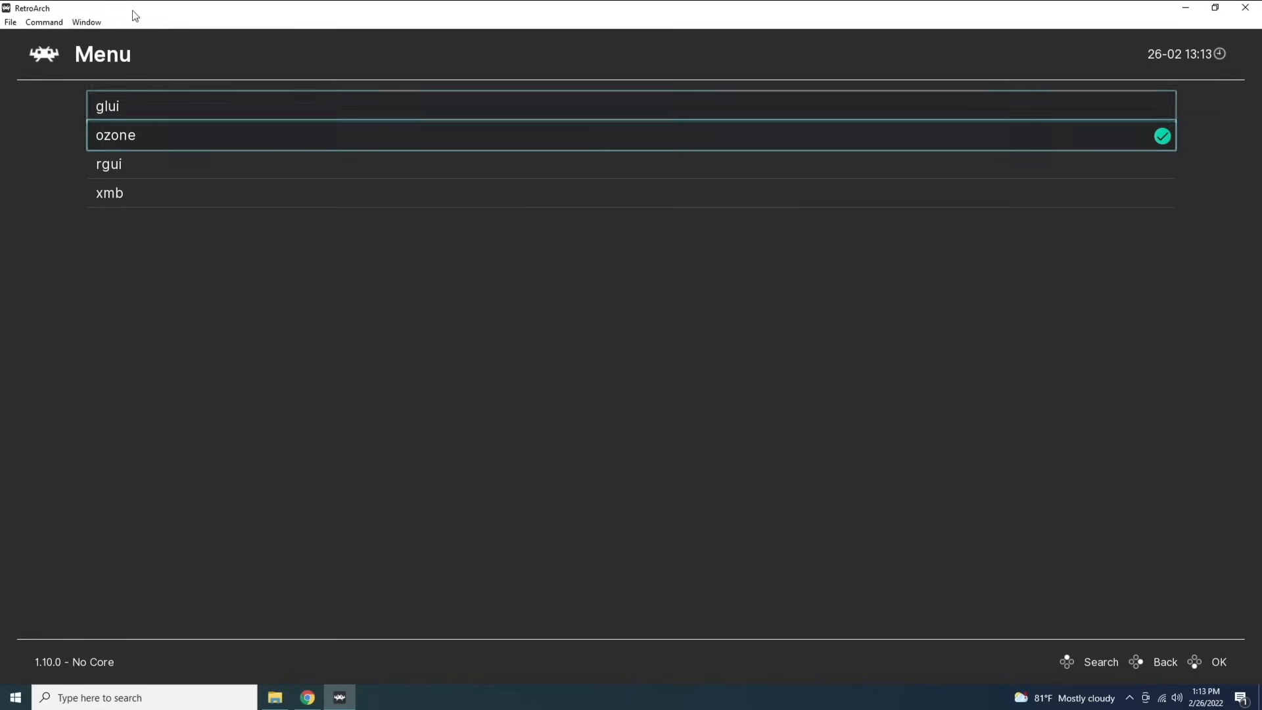
key("Down")
key("Down")
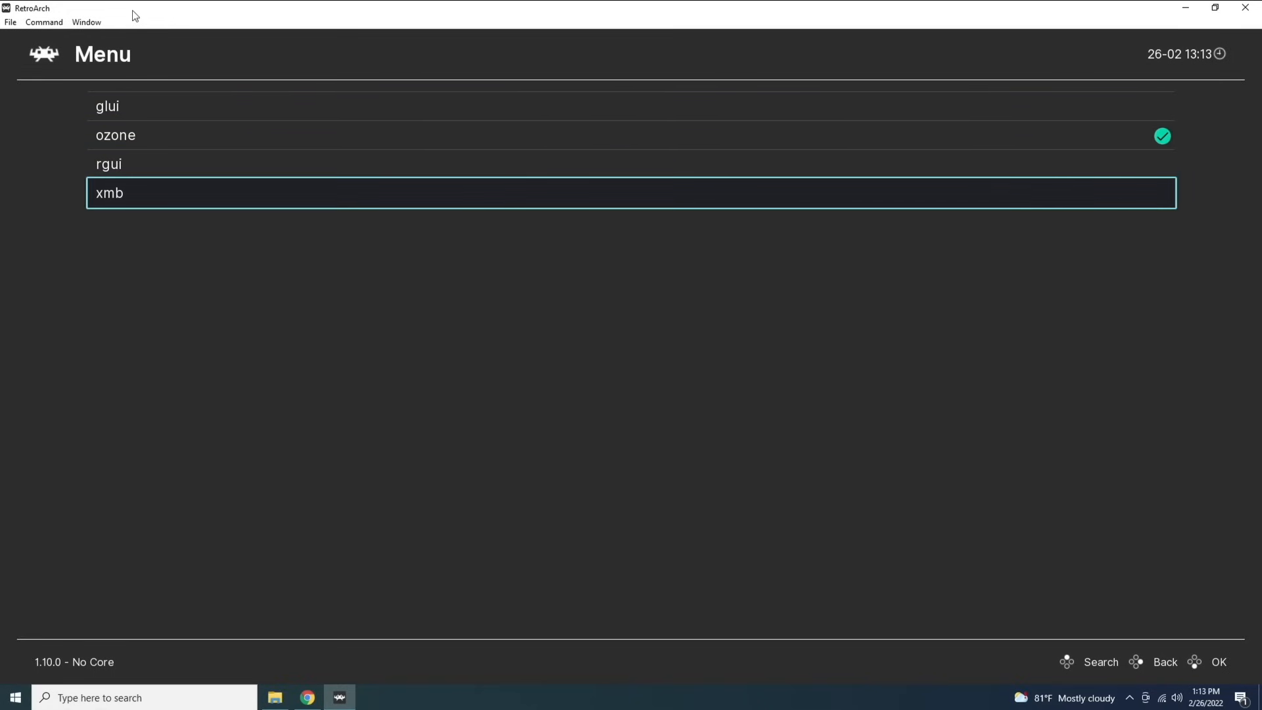
key("Up")
key("Up")
key("Up")
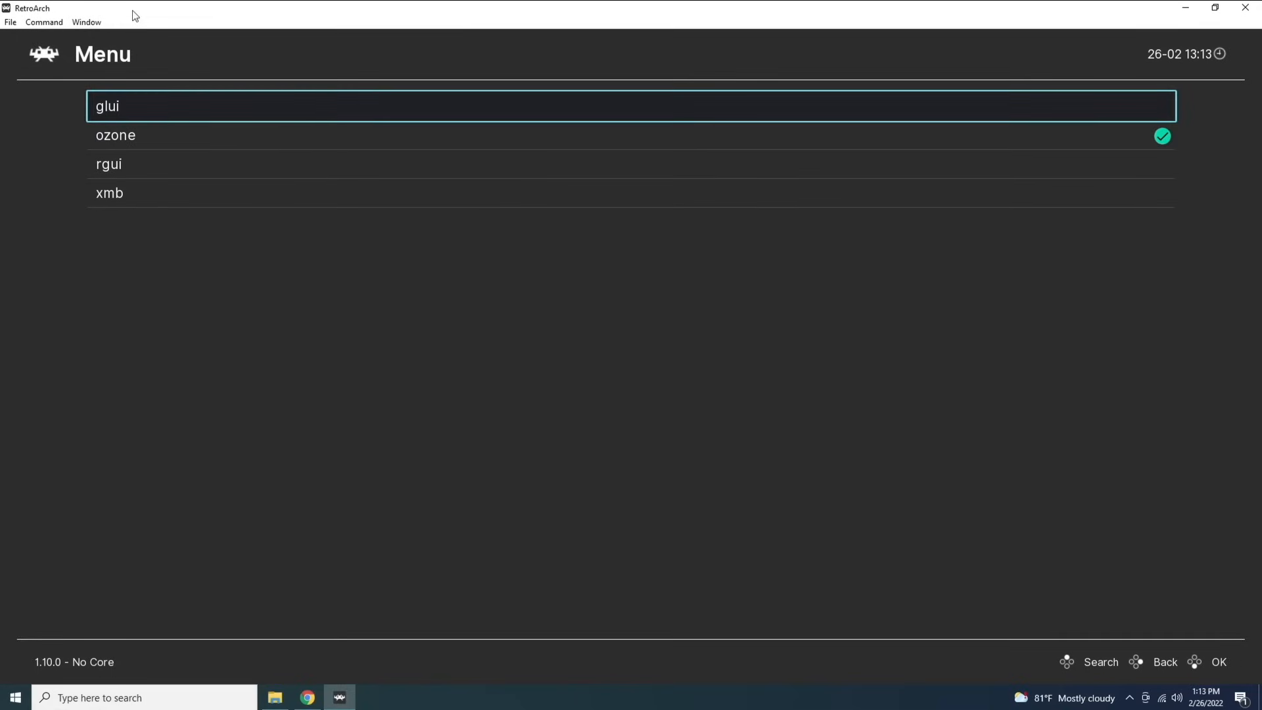
key("Down")
key("Down")
key("Down")
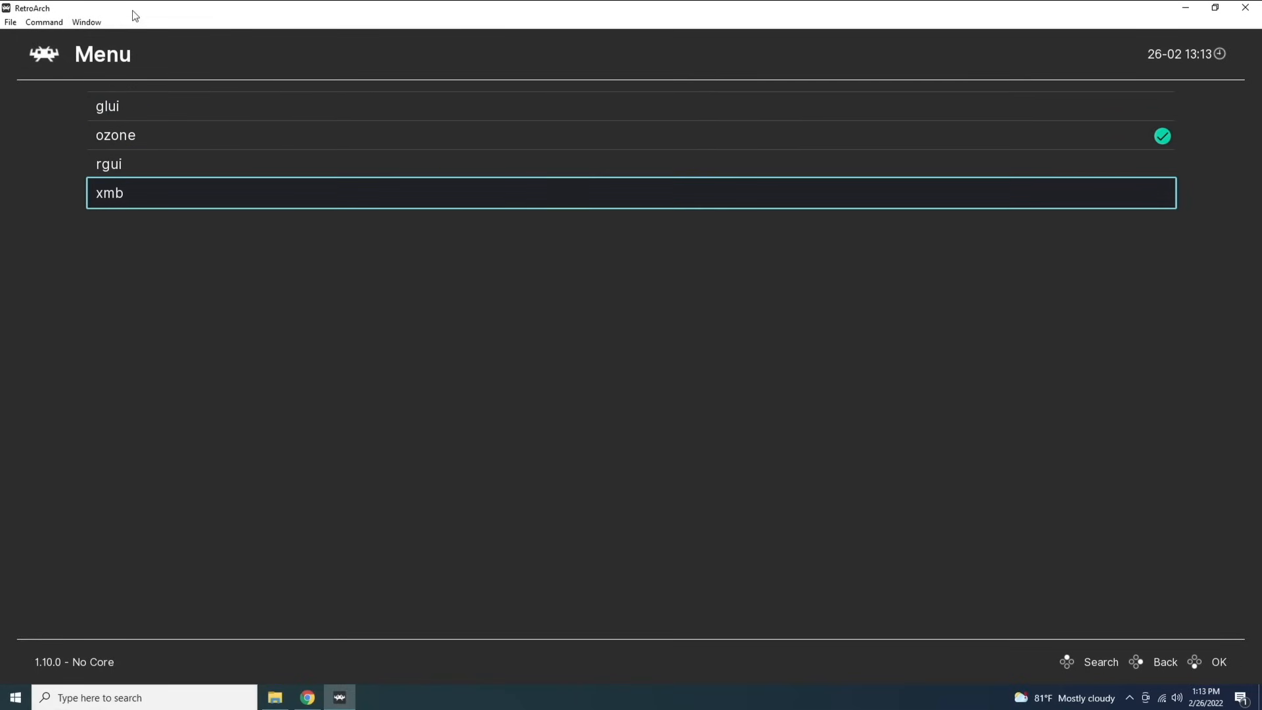
key("Return")
Save the current configuration to retroarch.cfg.
key("BackSpace")
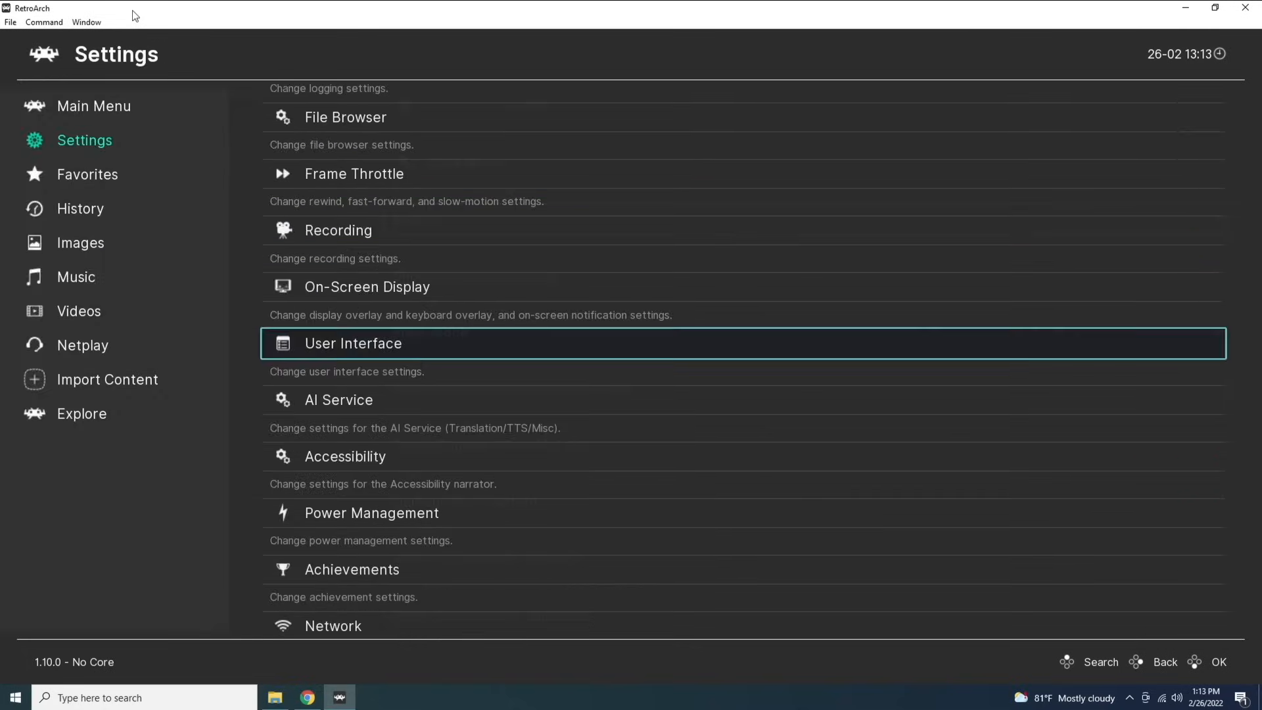
key("BackSpace")
key("Up")
key("Right")
key("Down")
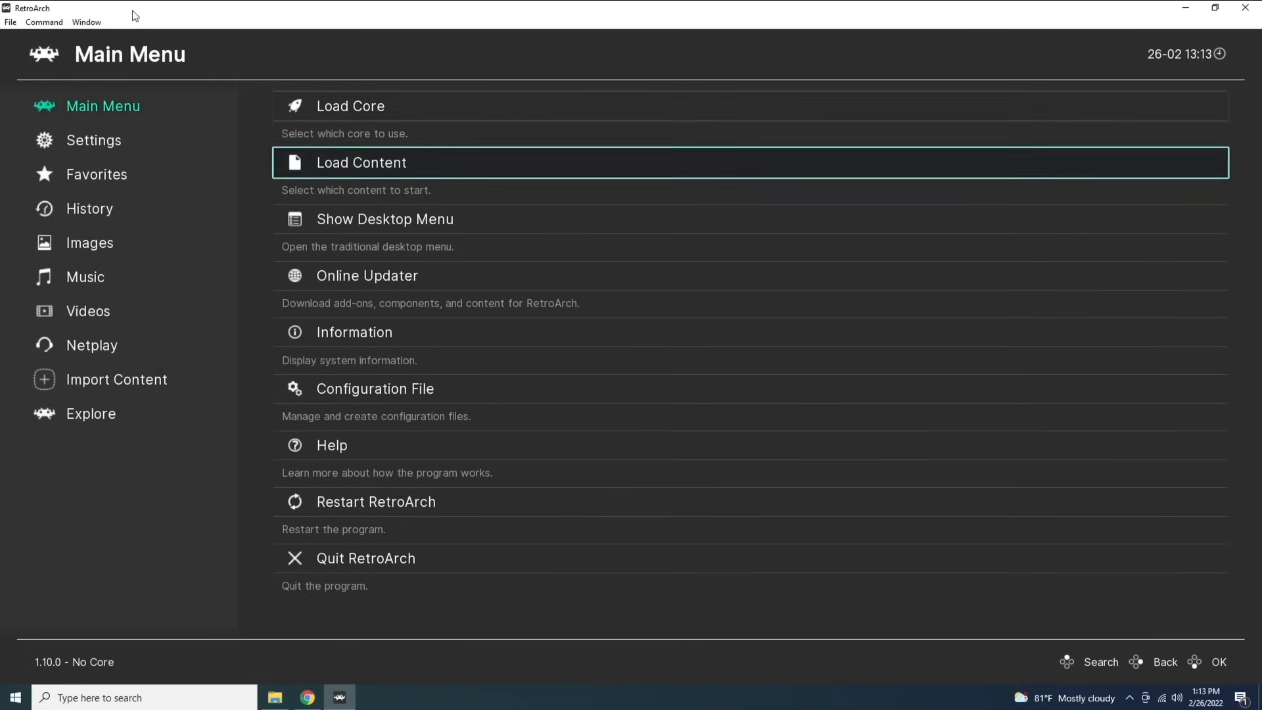
key("Down")
key("Down")
key("Down")
key("Down")
key("Return")
key("Down")
key("Down")
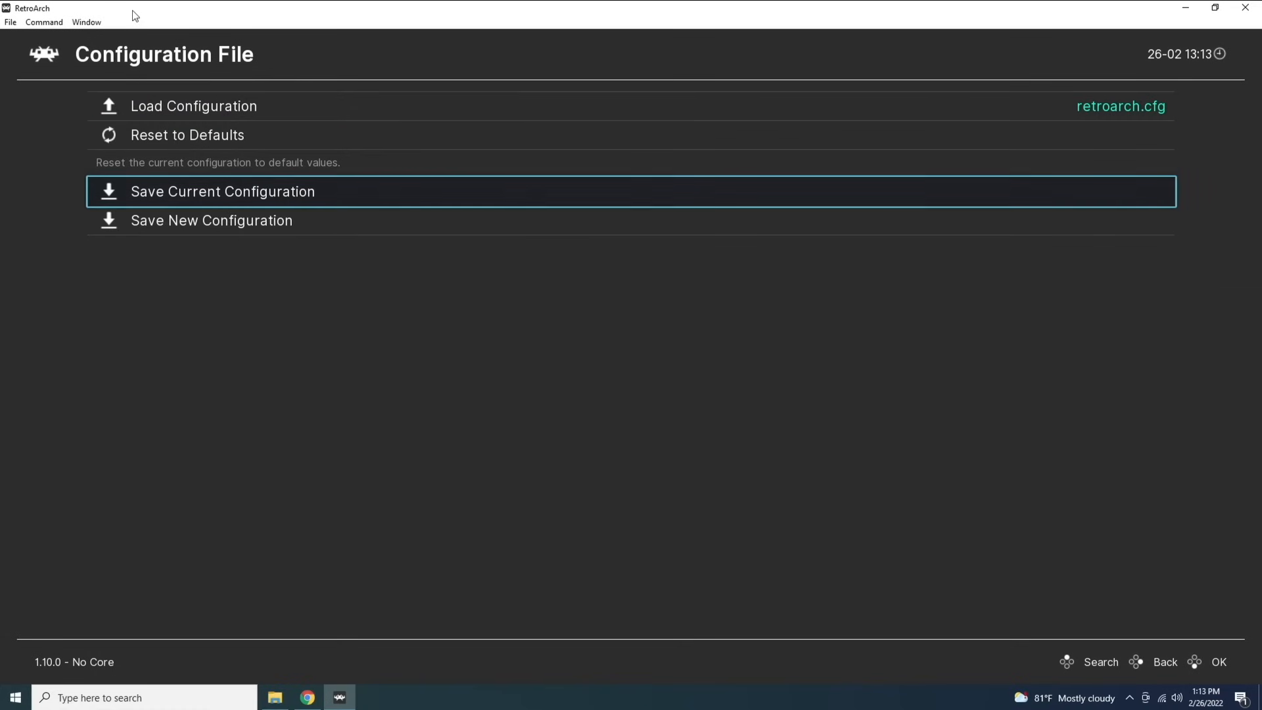
key("Return")
Quit RetroArch, relaunch it from retroarch.exe and maximize the window.
key("BackSpace")
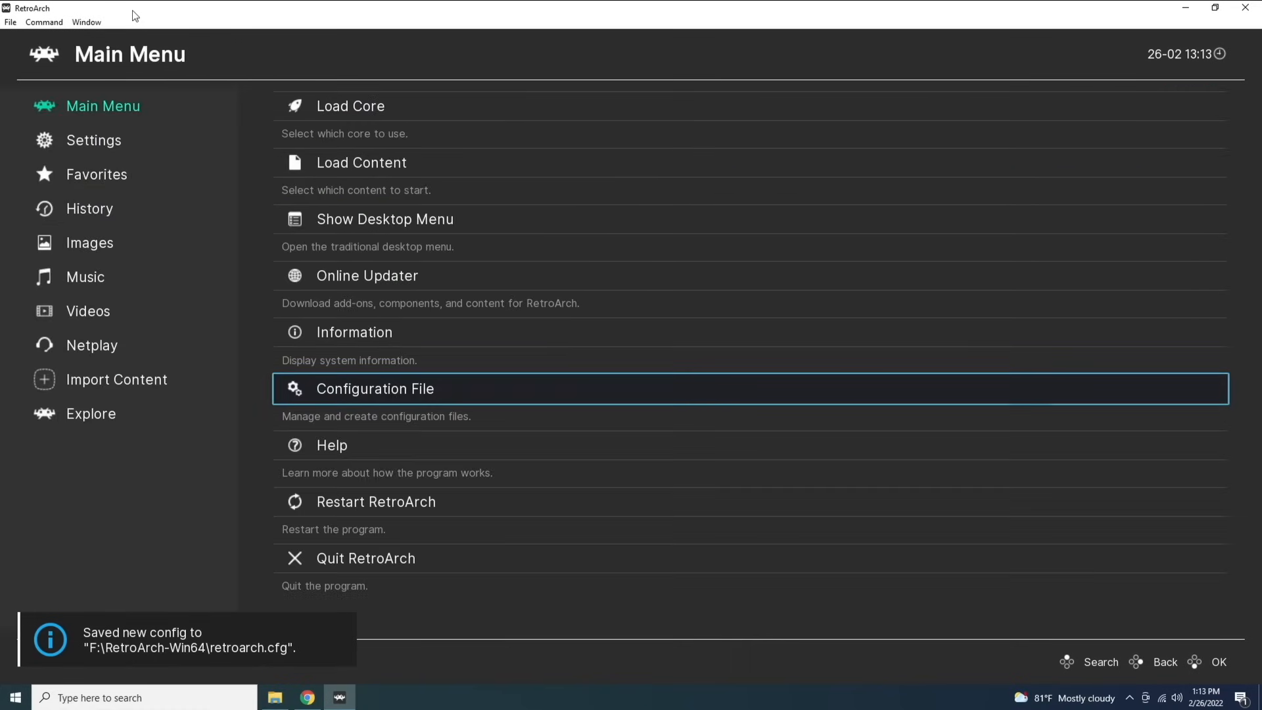
key("Down")
key("Down")
key("Down")
key("Return")
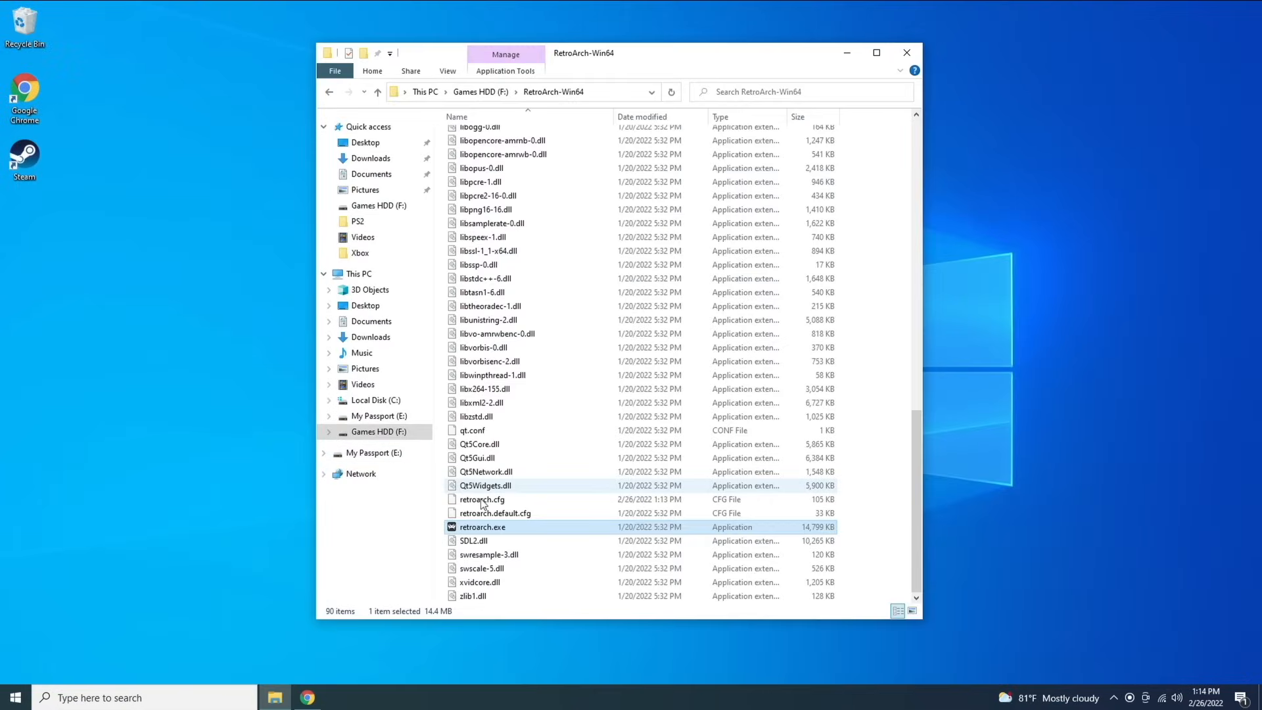
double_click(474, 529)
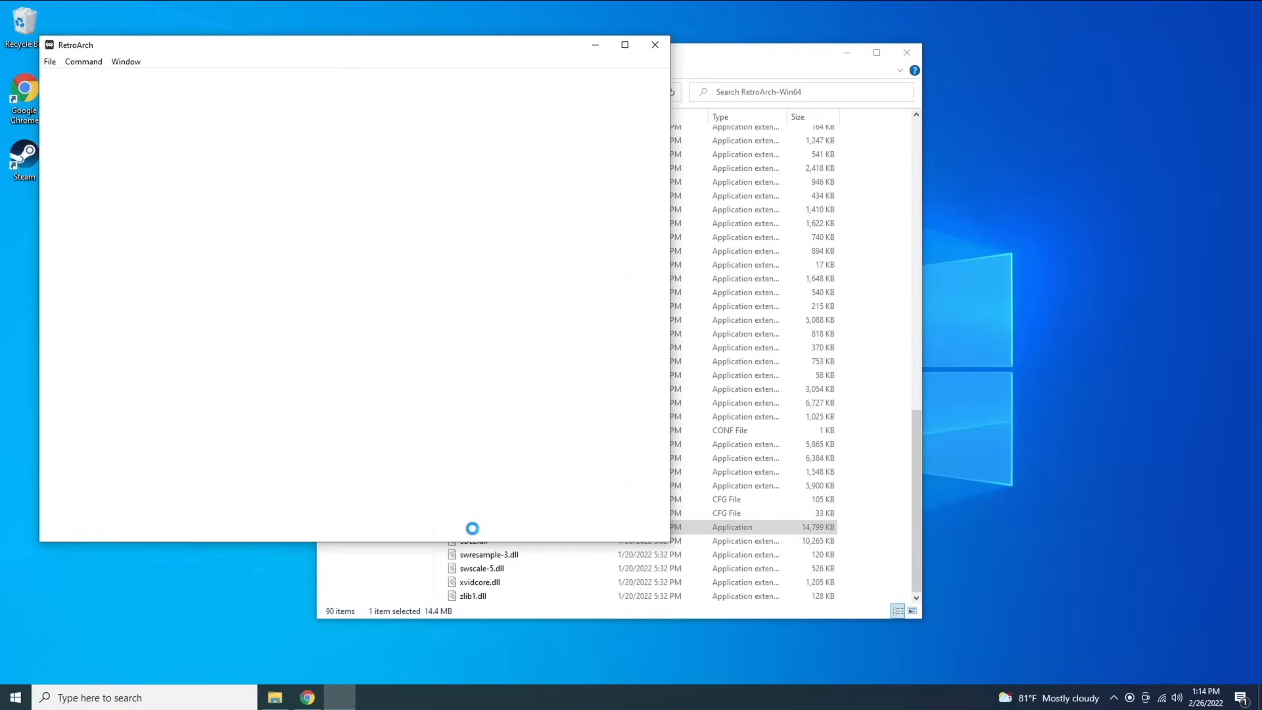
left_click(628, 45)
In Menu Item Visibility, turn off Show 'Images' and Show 'Music'.
key("Right")
key("Right")
key("Right")
key("Right")
key("Right")
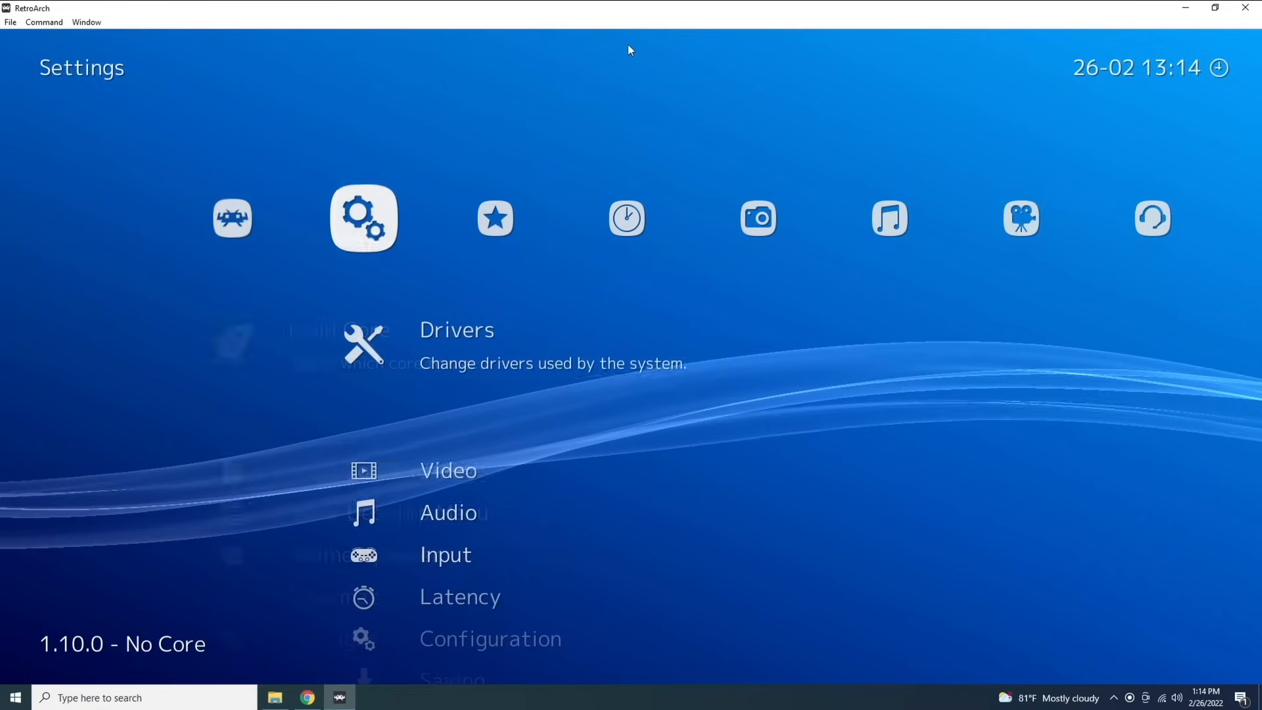
key("Right")
key("Right")
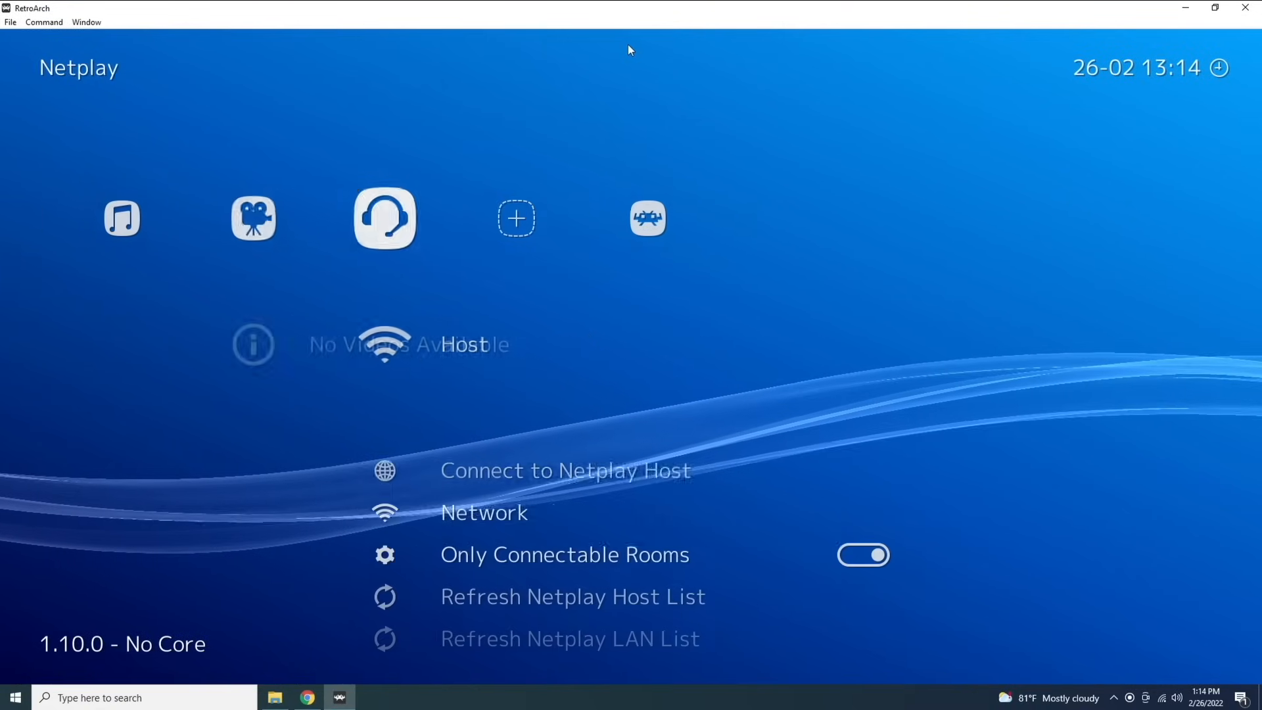
key("Left")
key("Left")
key("Left")
key("Left")
key("Left")
key("Left")
key("Left")
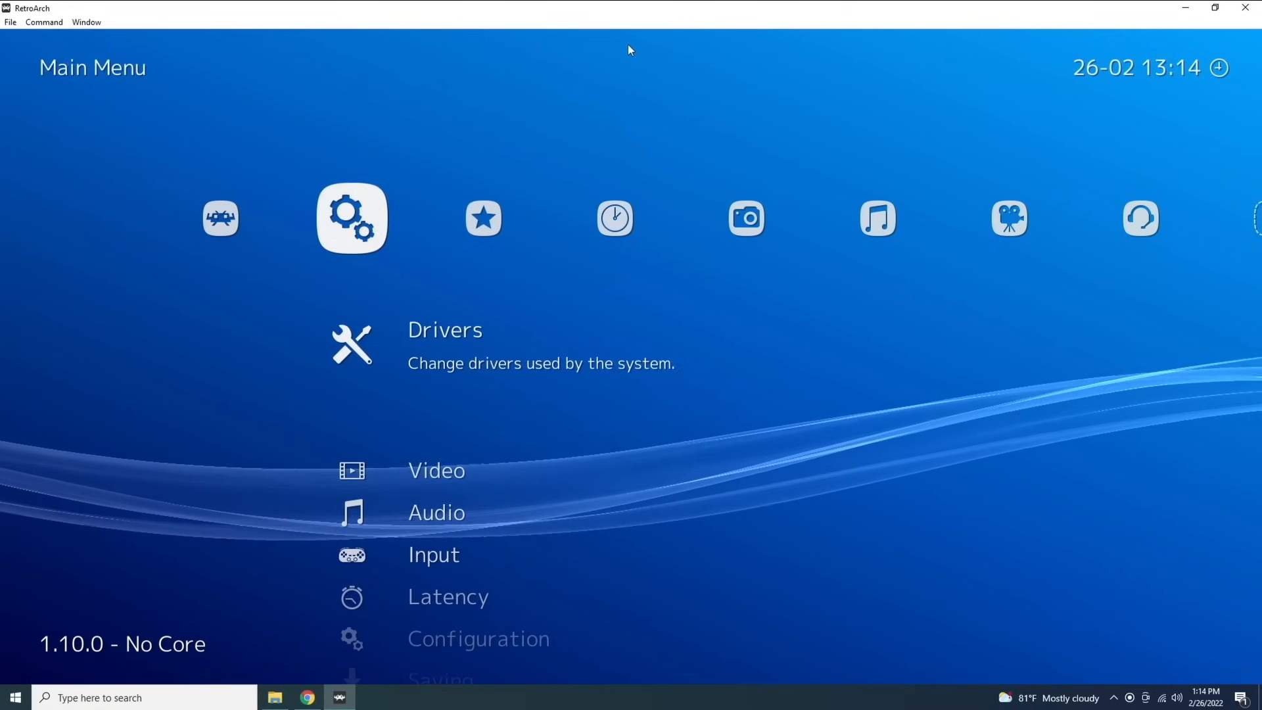
key("Right")
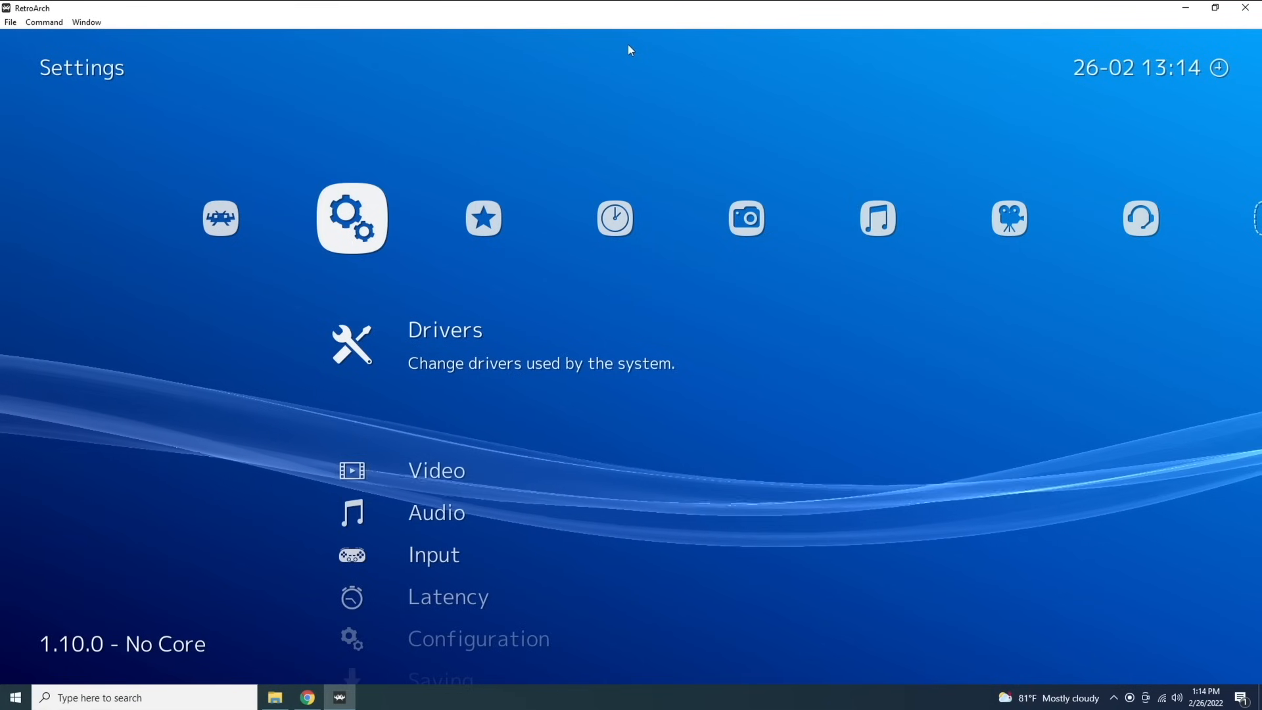
key("Down")
key("Down")
key("Down")
key("Down")
key("Down")
key("Down")
key("Down")
key("Down")
key("Down")
key("Down")
key("Down")
key("Down")
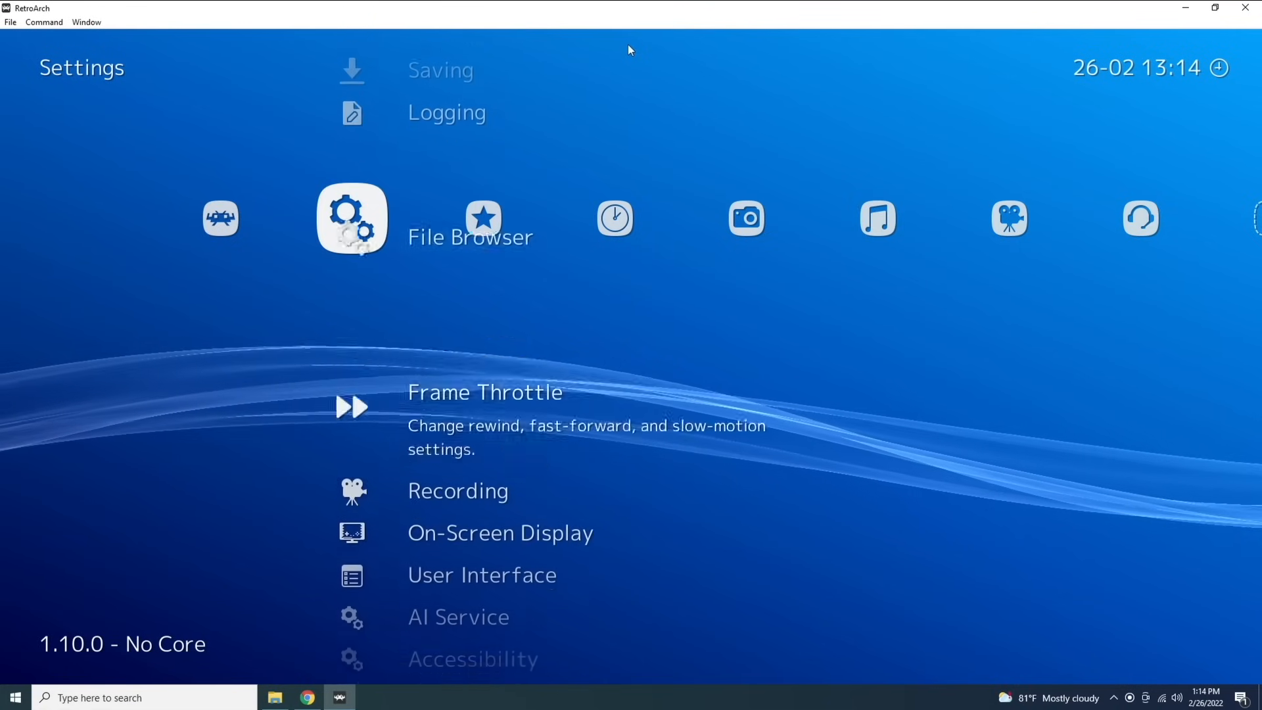
key("Return")
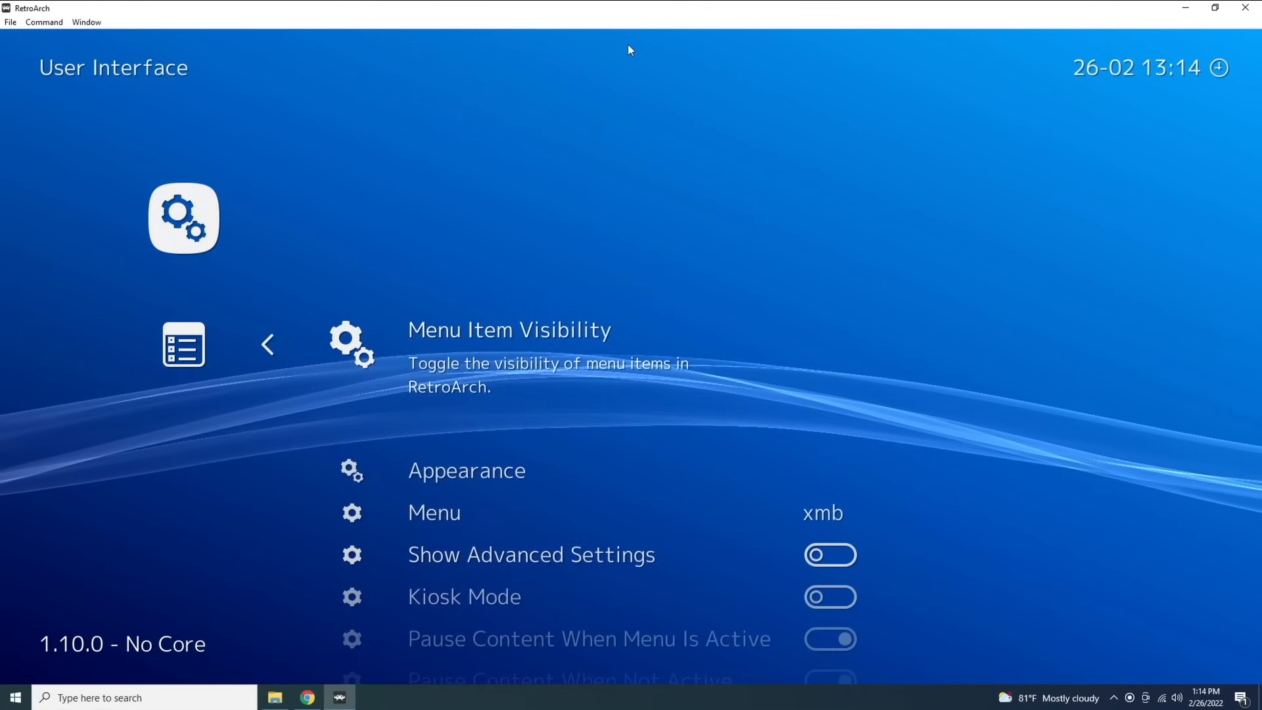
key("Return")
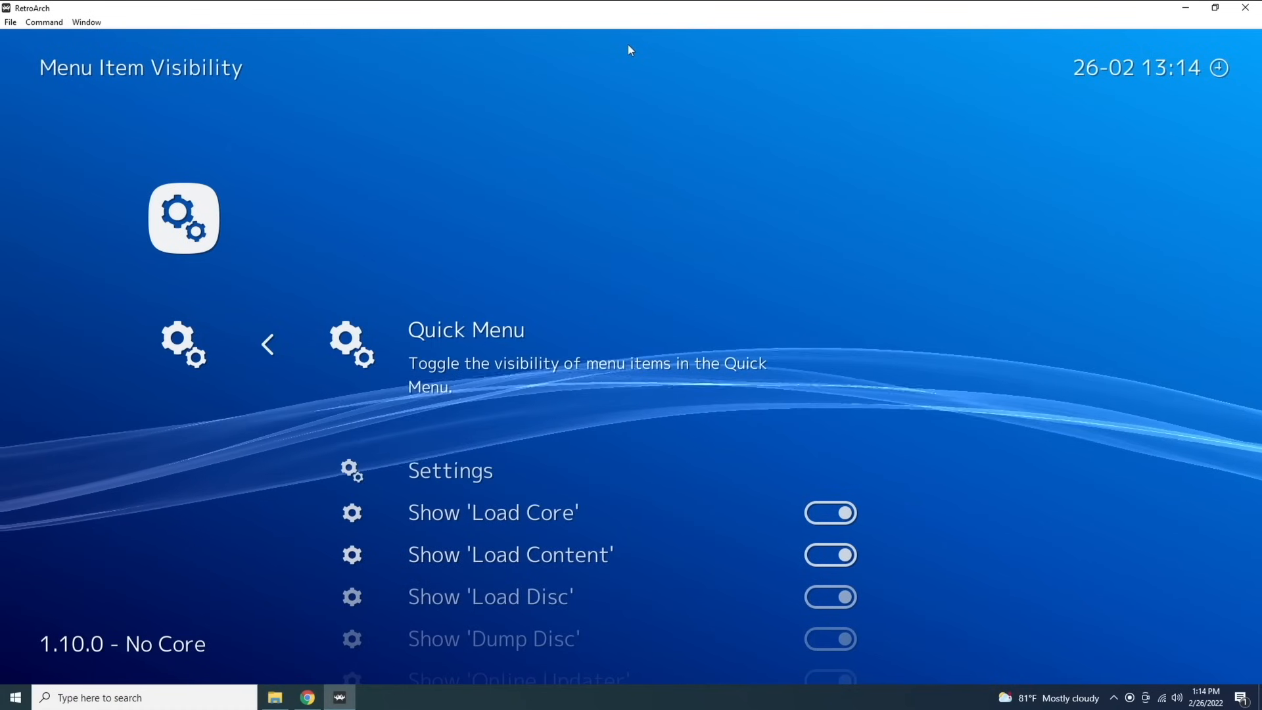
key("Down")
key("Down")
key("Down")
key("Down")
key("Down")
key("Down")
key("Down")
key("Down")
key("Down")
key("Down")
key("Down")
key("Down")
key("Down")
key("Down")
key("Down")
key("Down")
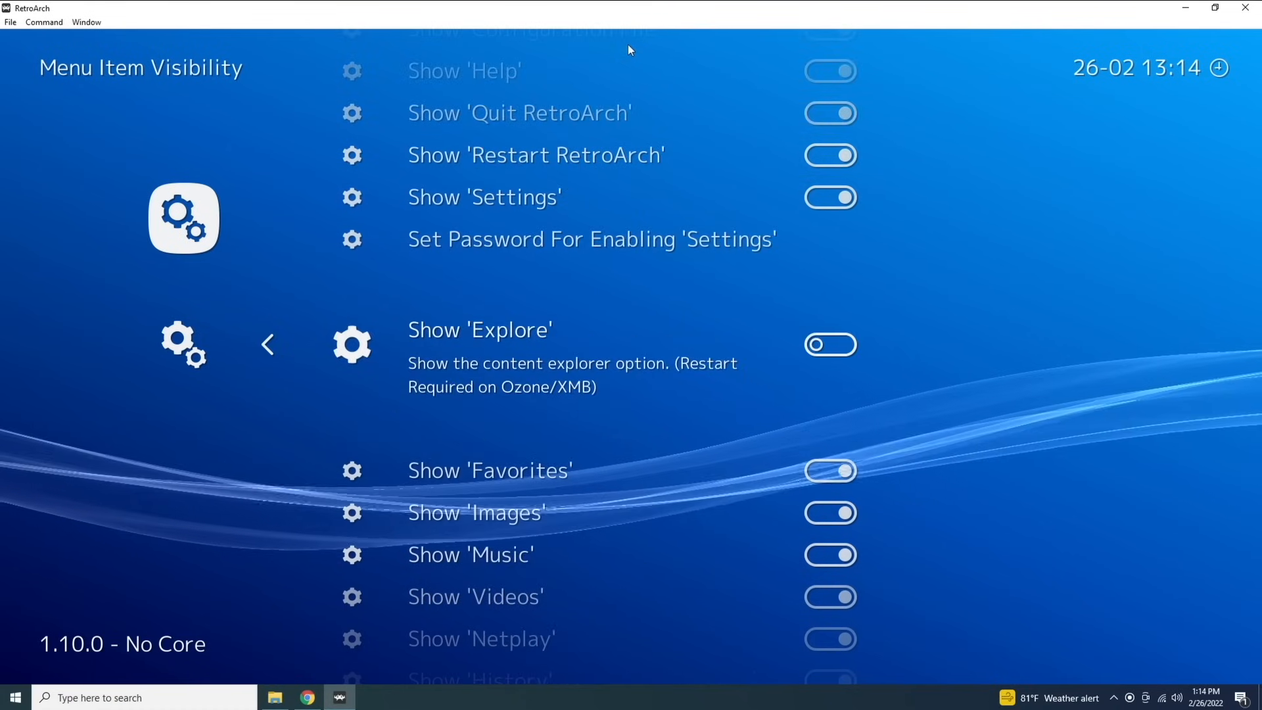
key("Down")
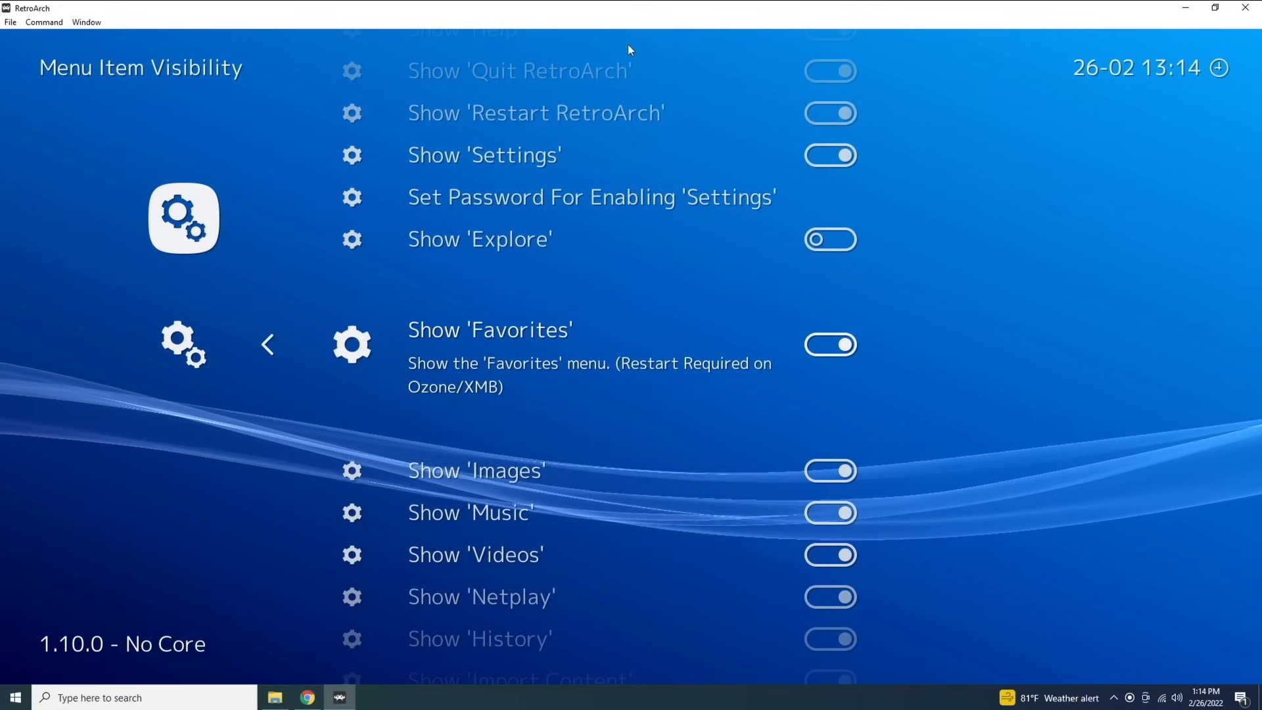
key("Down")
key("Return")
key("Down")
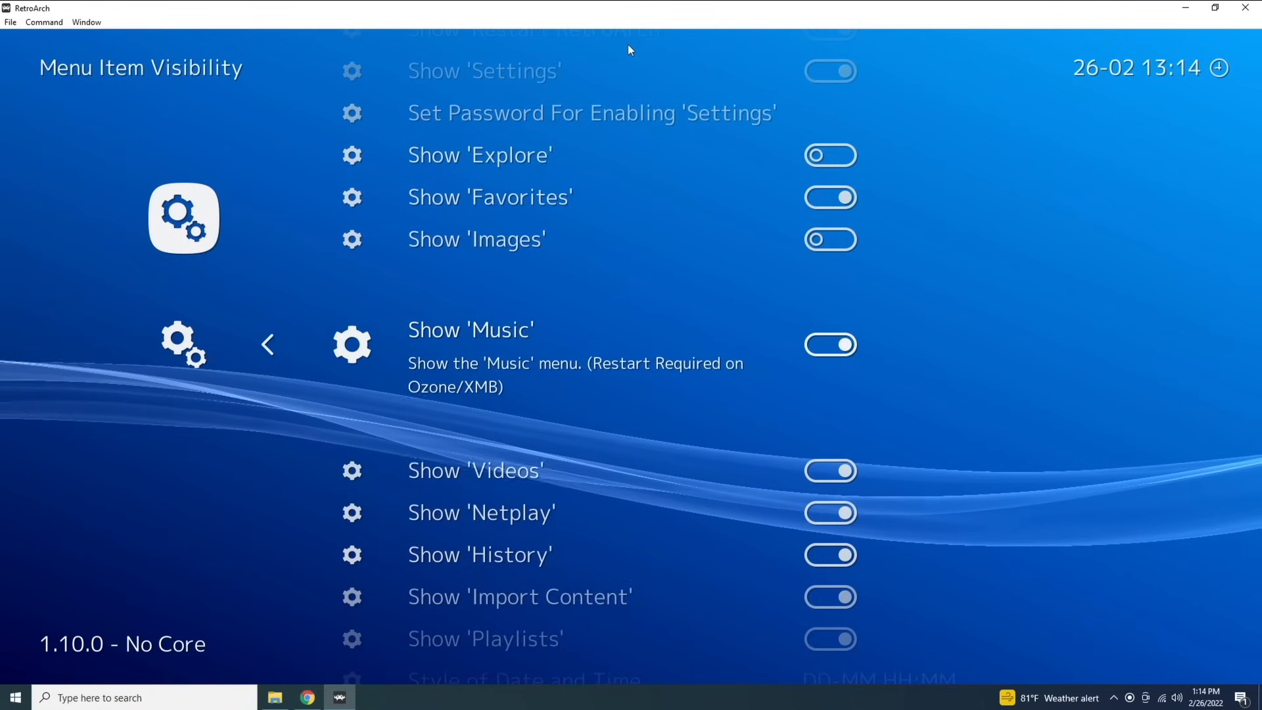
key("Return")
Save the current configuration and quit RetroArch.
key("Down")
key("BackSpace")
key("Return")
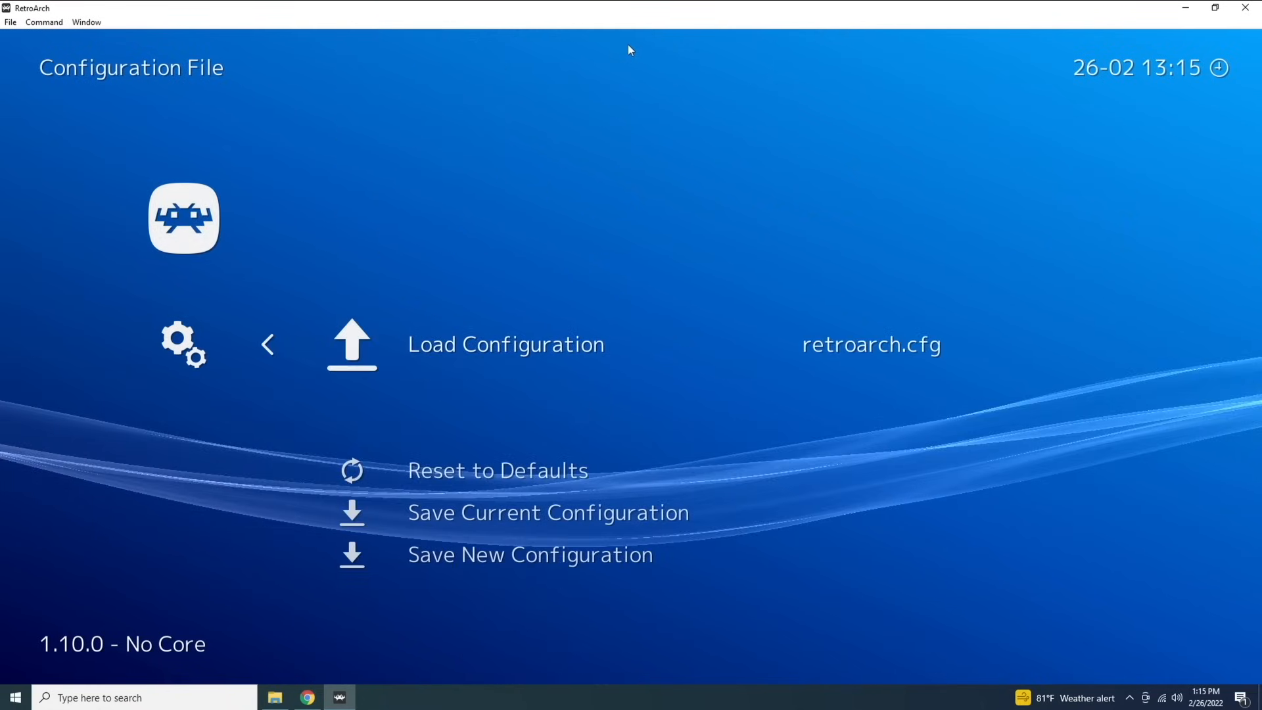
key("Down")
key("Down")
key("Return")
key("BackSpace")
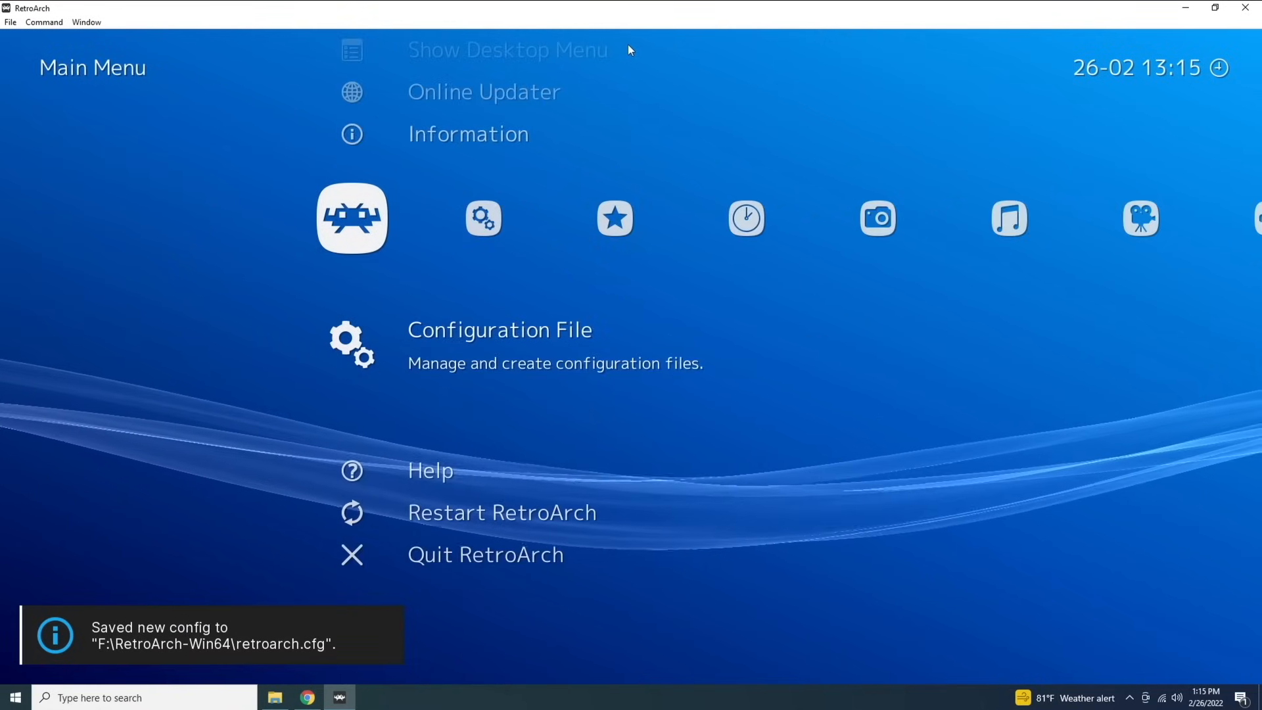
key("Down")
key("Down")
key("Down")
key("Return")
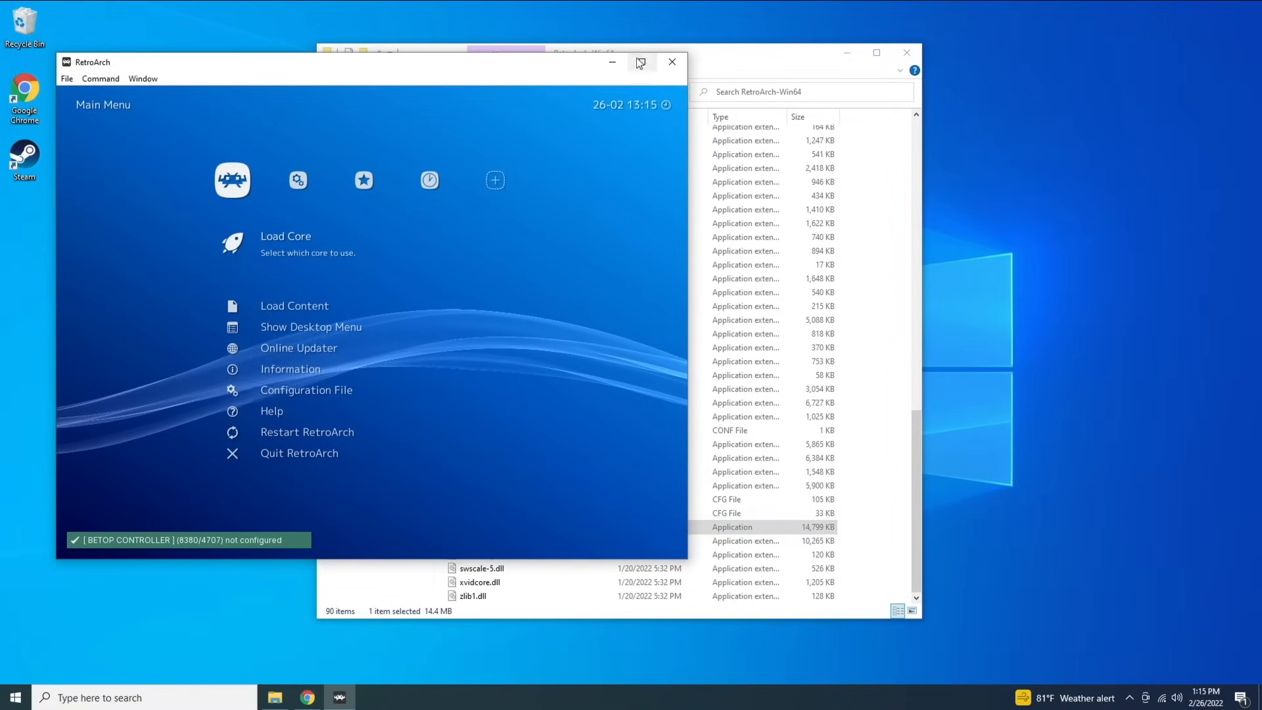
Maximize the window and go from the XMB Settings category into User Interface settings.
left_click(641, 63)
key("Right")
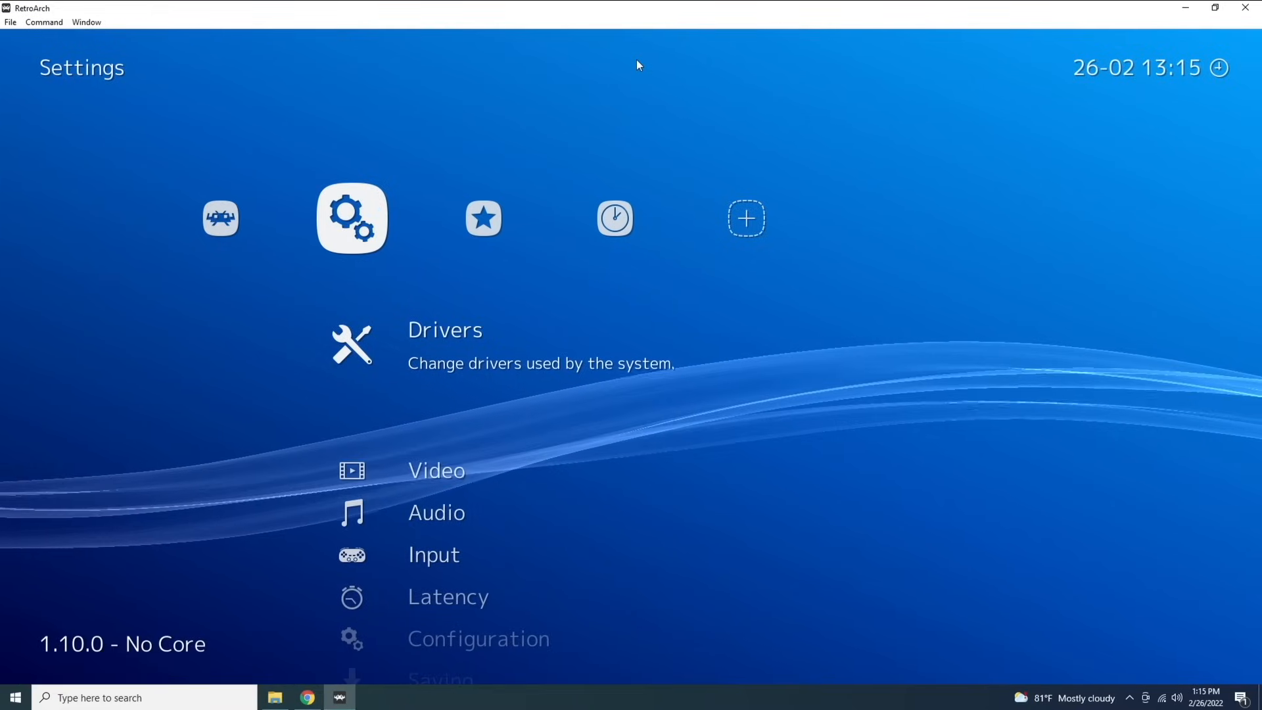
key("Right")
key("Right")
key("Right")
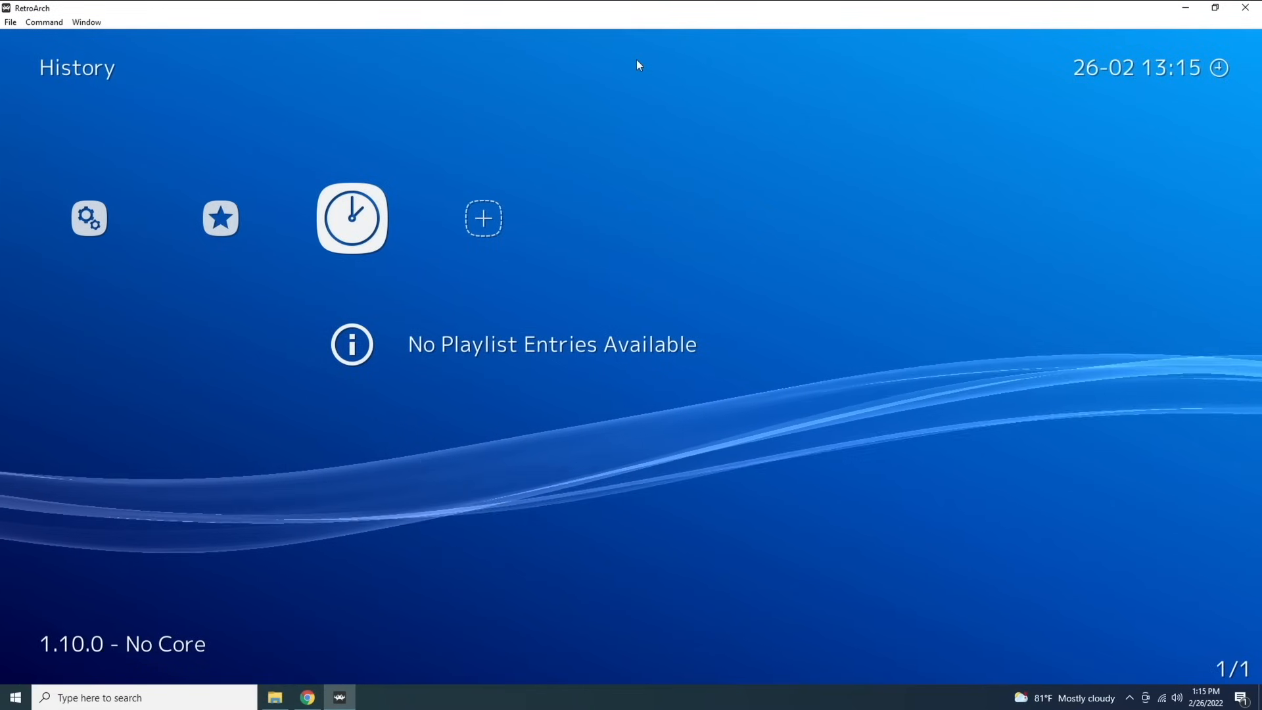
key("Left")
key("Left")
key("Left")
key("Left")
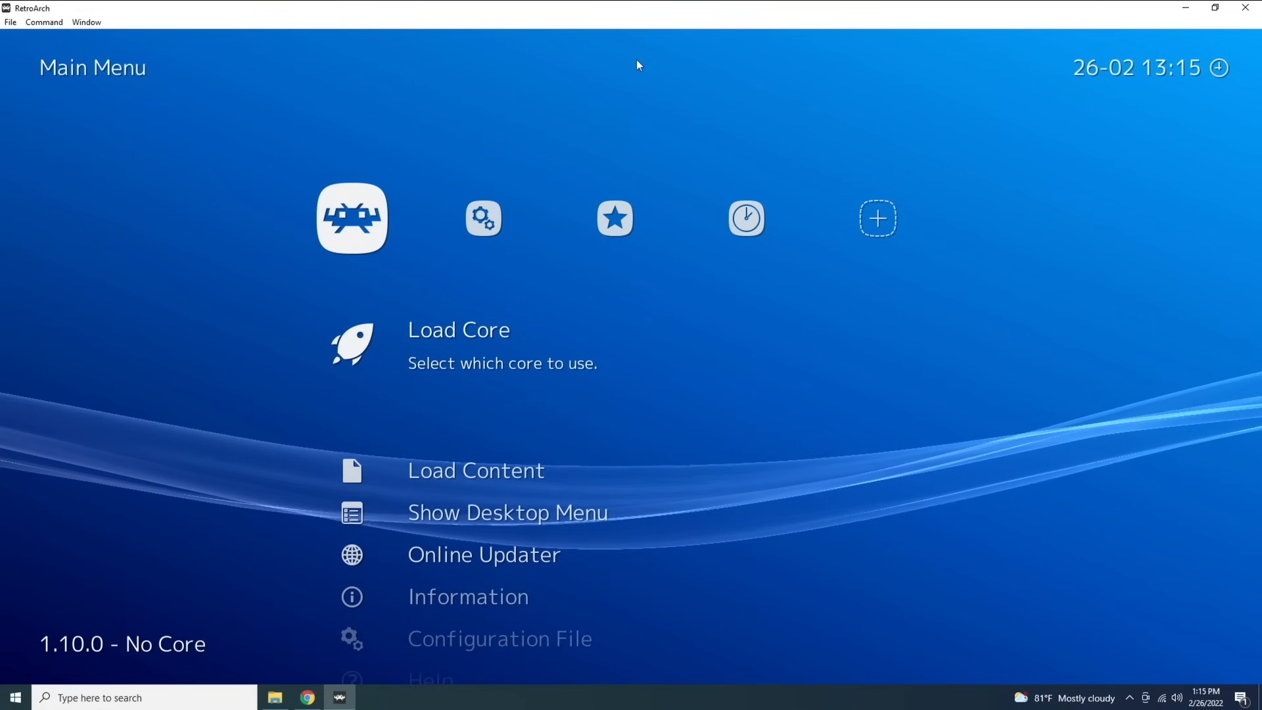
key("Right")
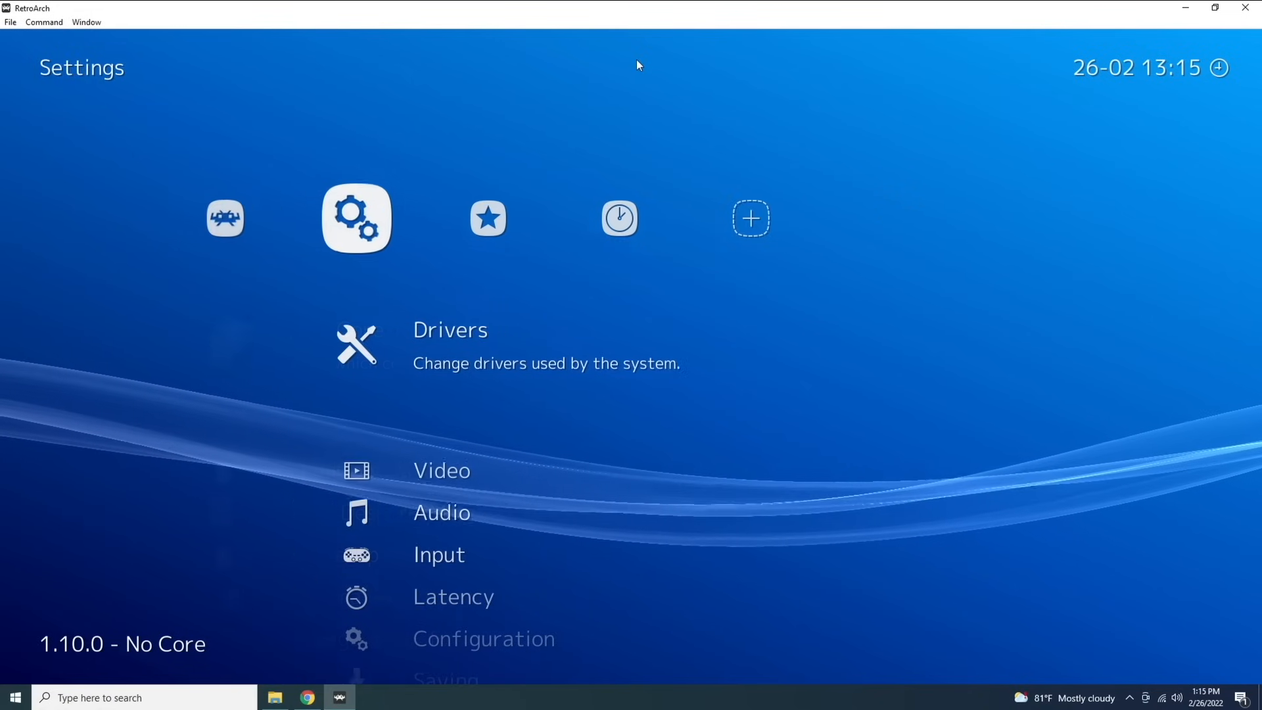
key("Down")
key("Down")
key("Down")
key("Down")
key("Down")
key("Down")
key("Down")
key("Down")
key("Down")
key("Down")
key("Down")
key("Down")
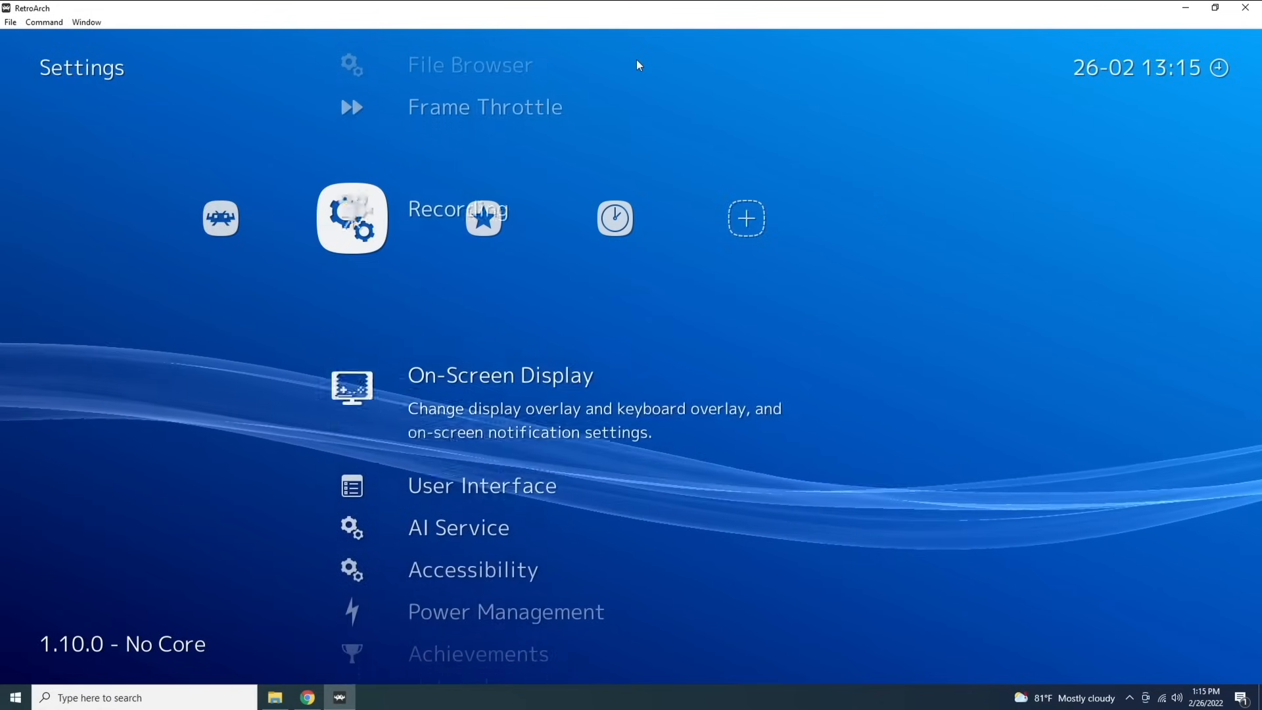
key("Return")
key("Down")
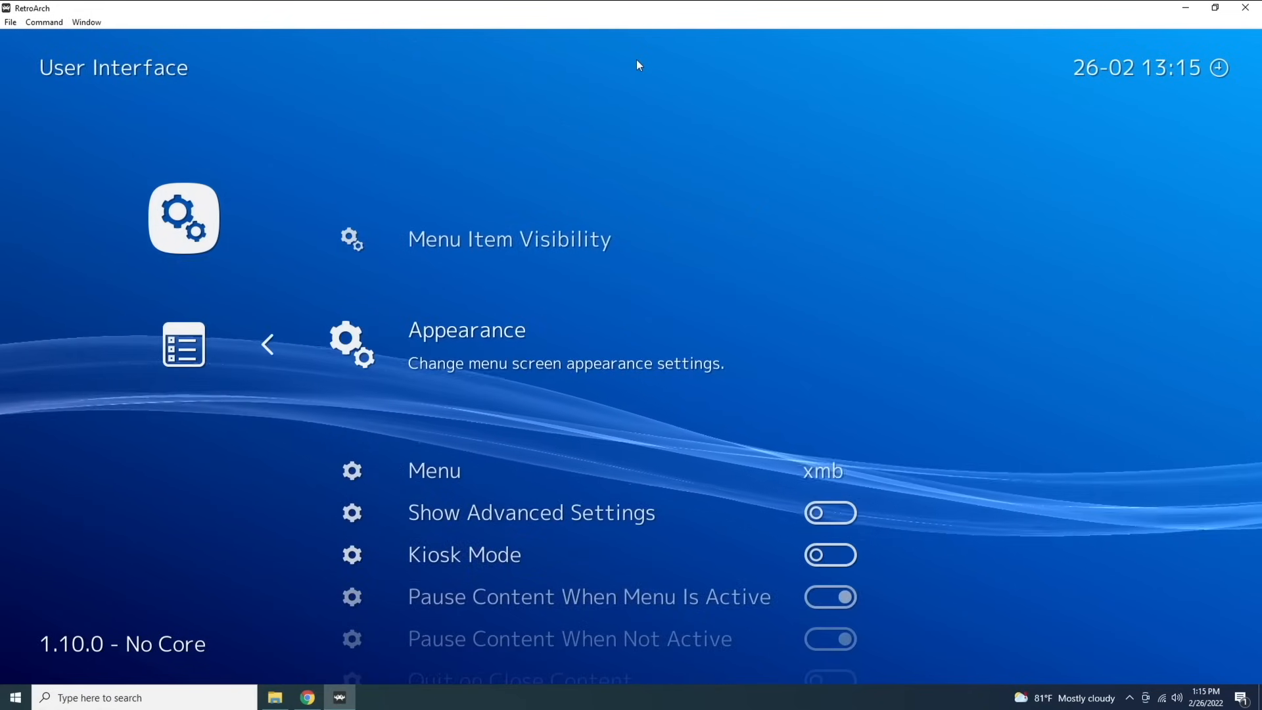
Keep the menu scale factor at 1.00x and set the menu colour theme to Midnight Blue.
key("Return")
key("Left")
key("Left")
key("Left")
key("Left")
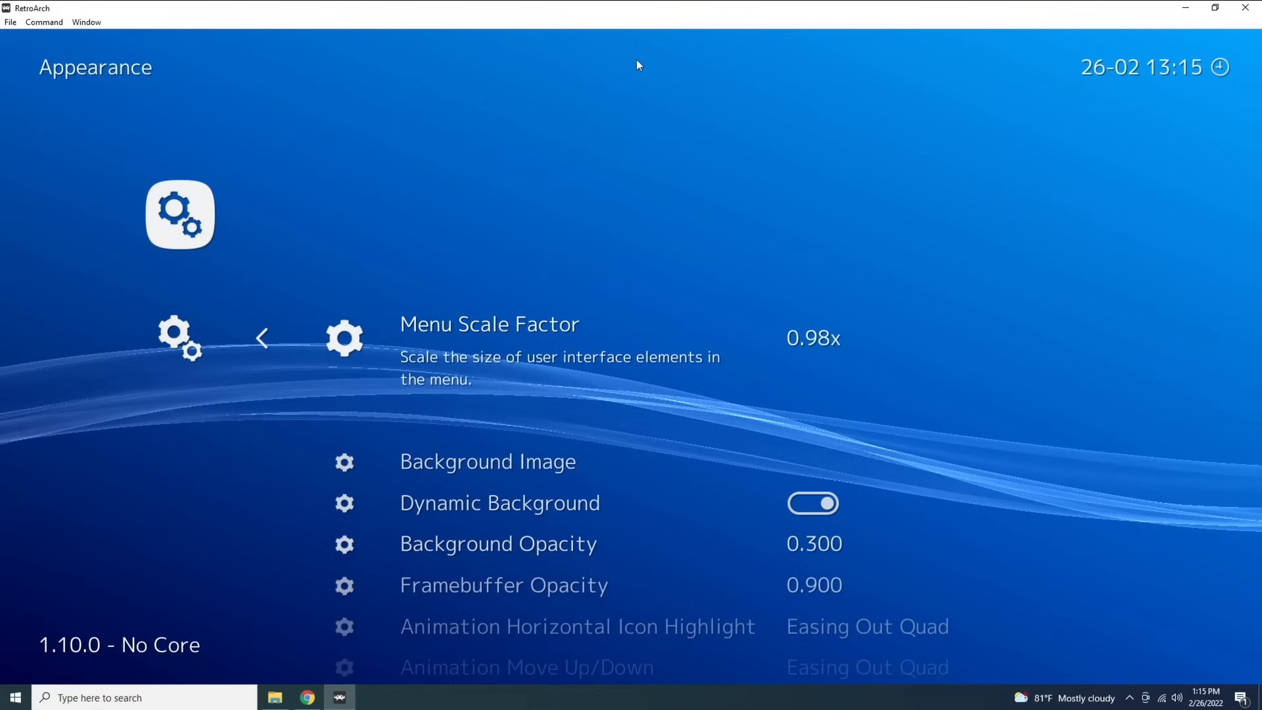
key("Right")
key("Right")
key("Right")
key("Right")
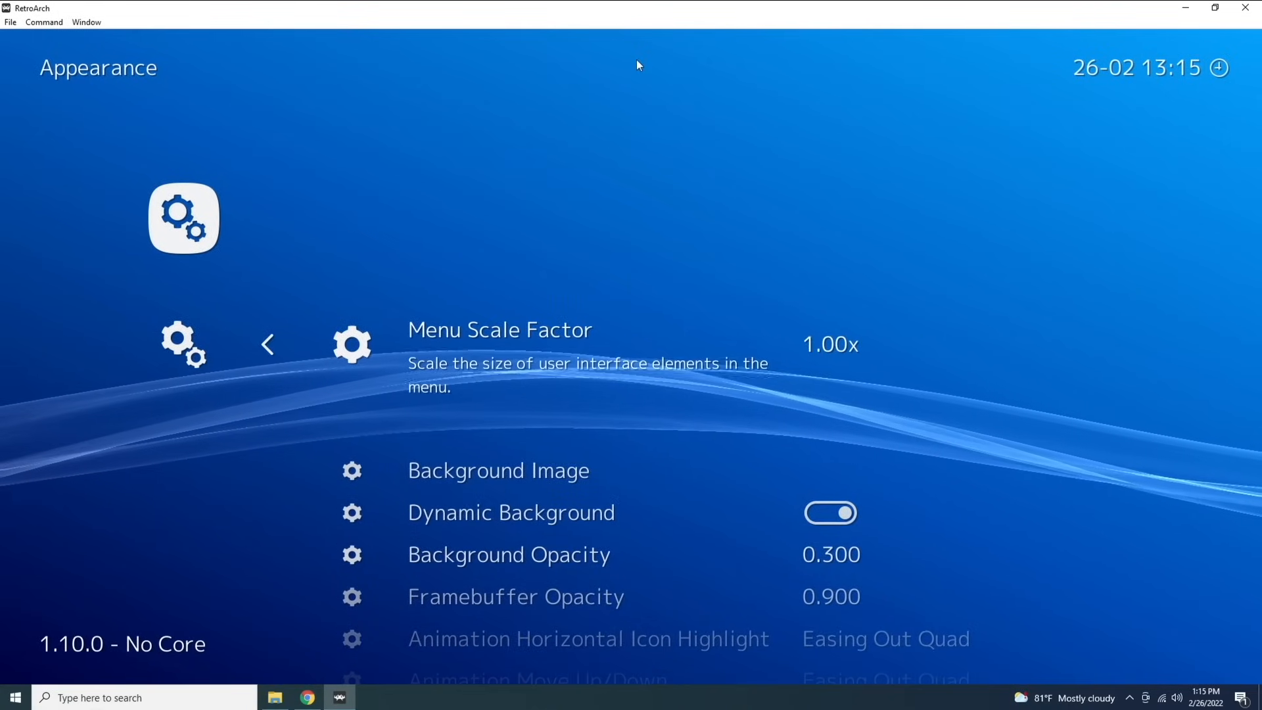
key("Down")
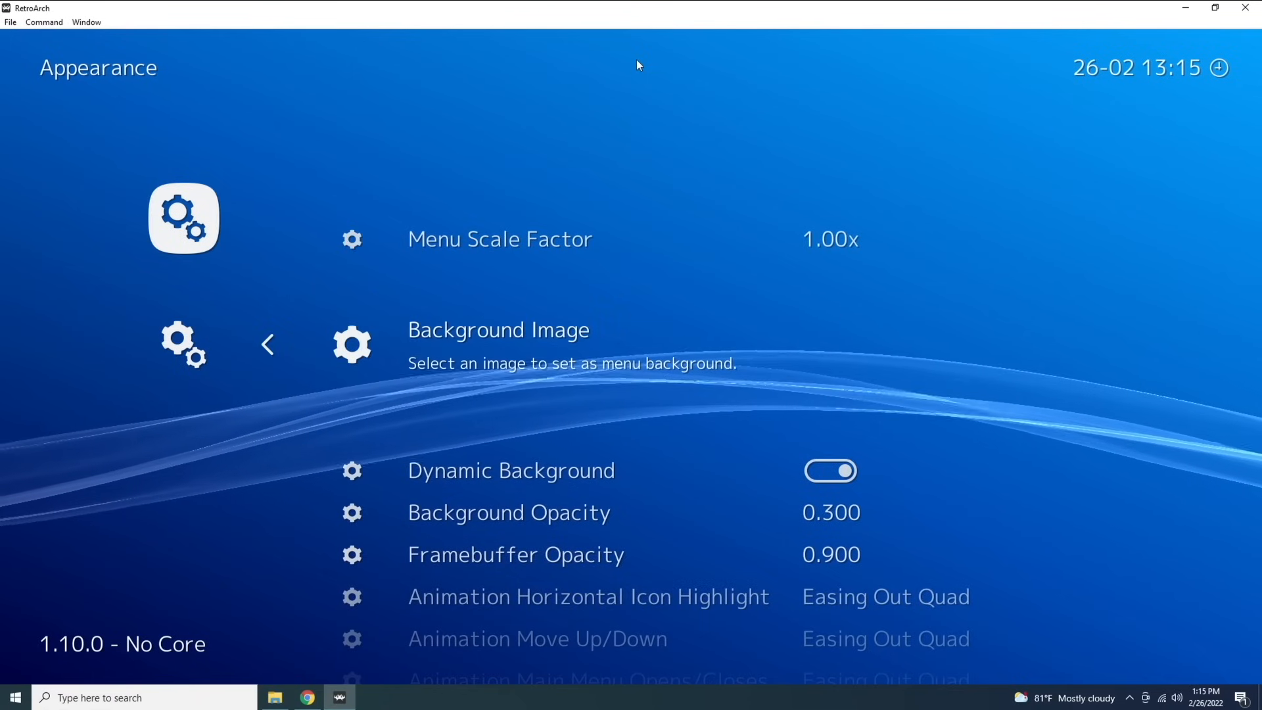
key("Down")
key("Down")
key("Down")
key("Down")
key("Down")
key("Down")
key("Down")
key("Down")
key("Down")
key("Down")
key("Down")
key("Down")
key("Down")
key("Down")
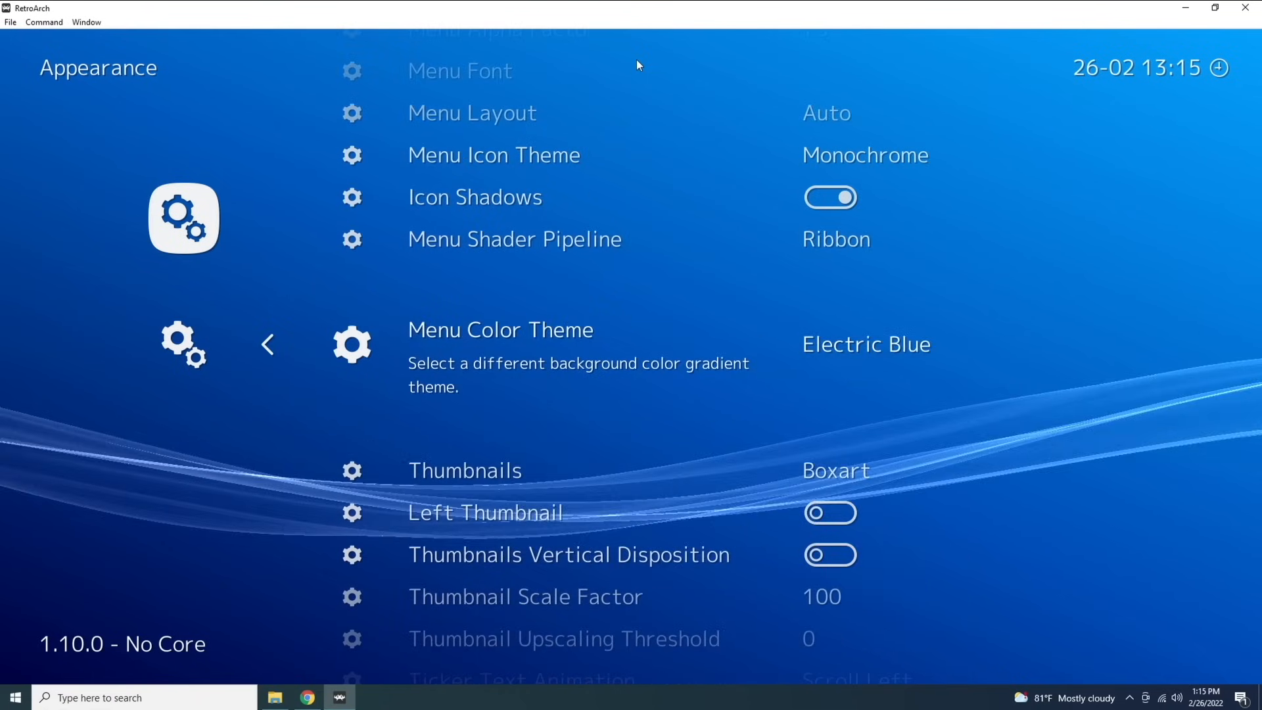
key("Right")
key("Right")
key("Right")
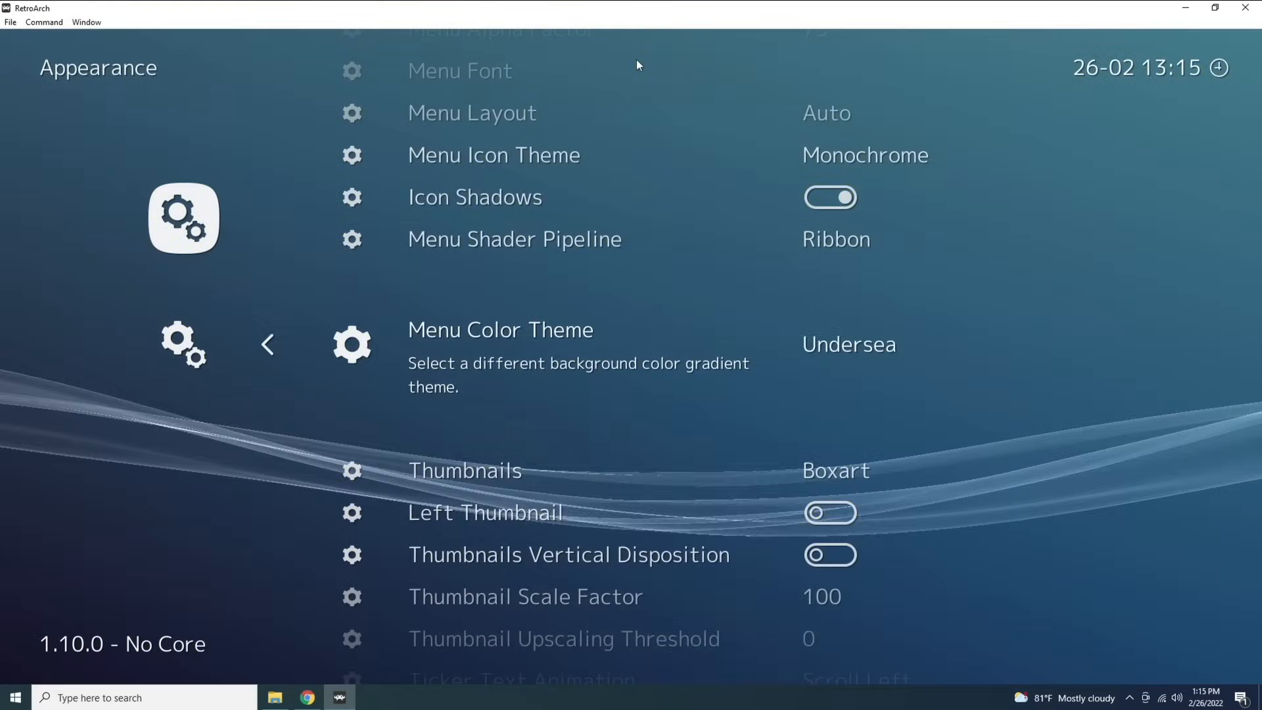
key("Right")
key("Right")
key("Right")
key("Right")
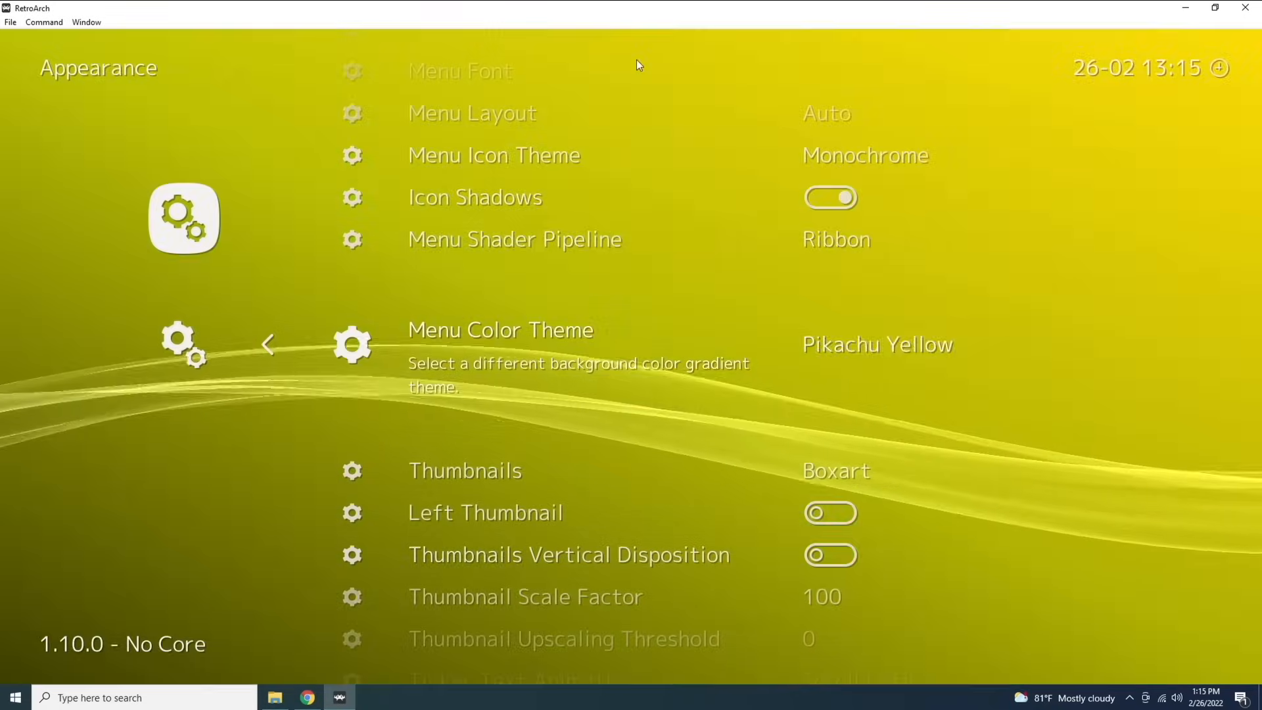
key("Right")
key("Right")
key("Right")
key("Right")
key("Right")
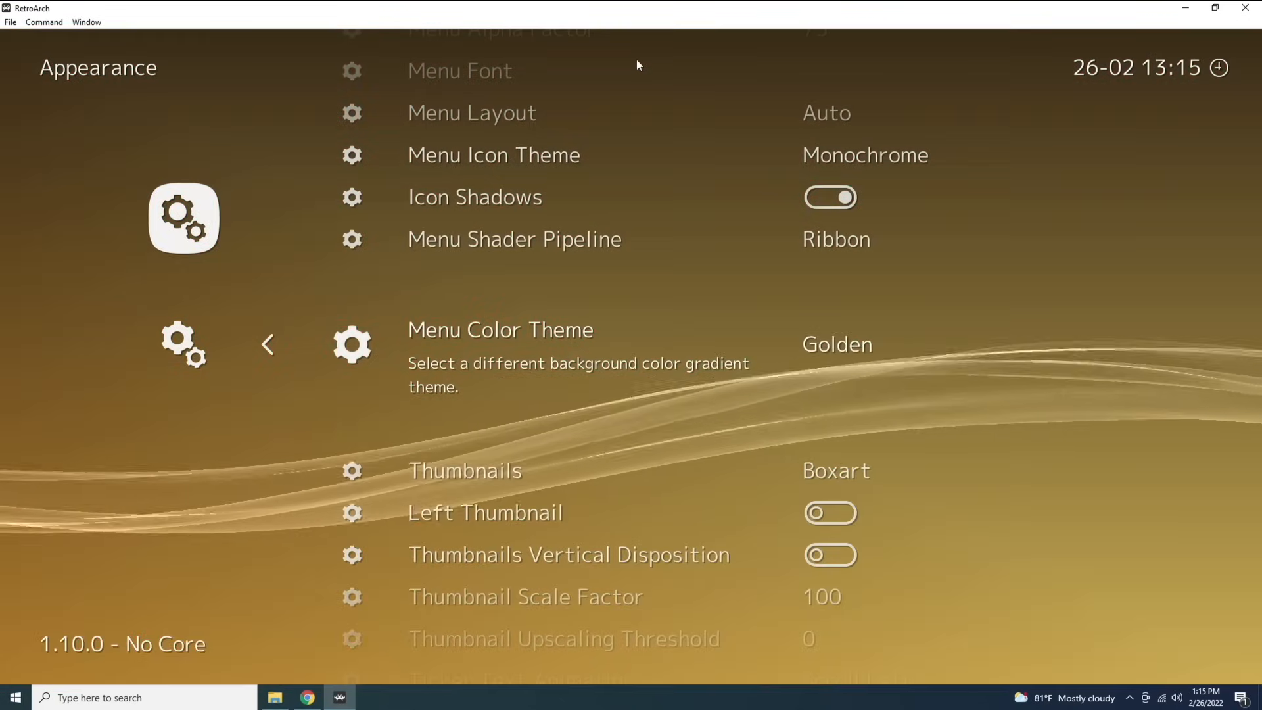
key("Left")
Cycle background effects through Simple Snow, Bokeh, Snowflake and Ribbon, ending on Bokeh.
key("Up")
key("Right")
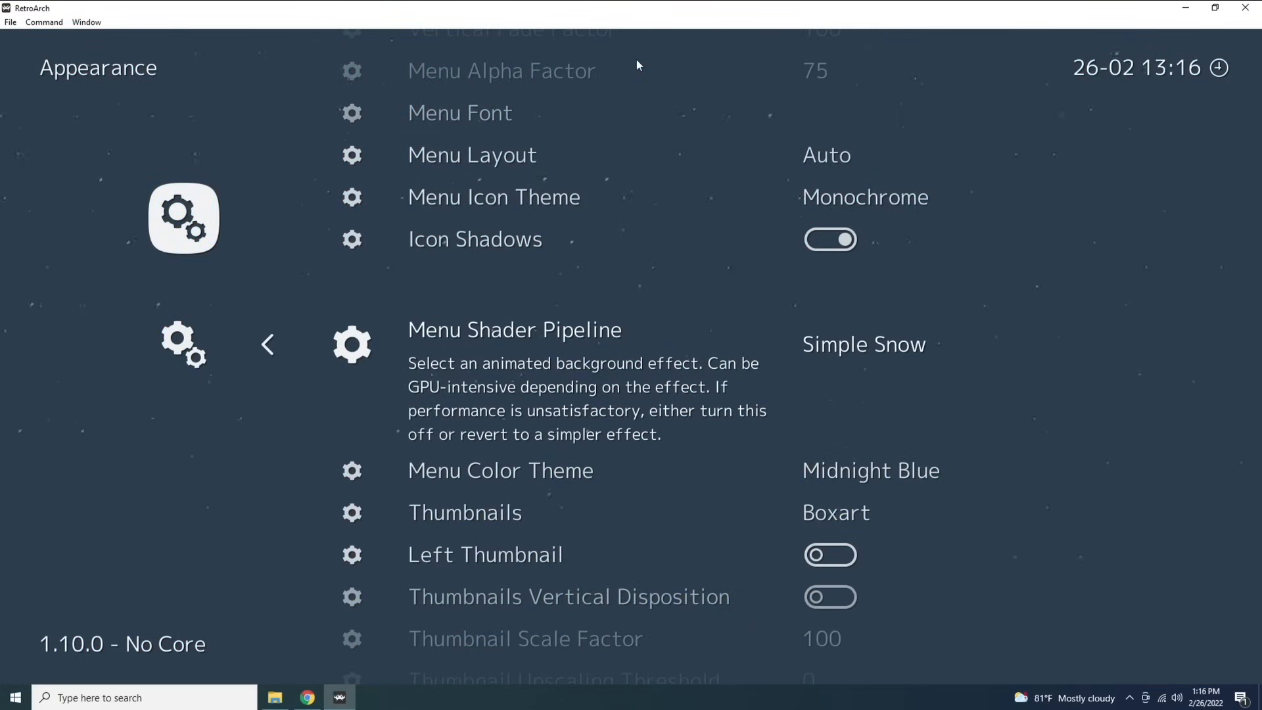
key("Right")
key("Right")
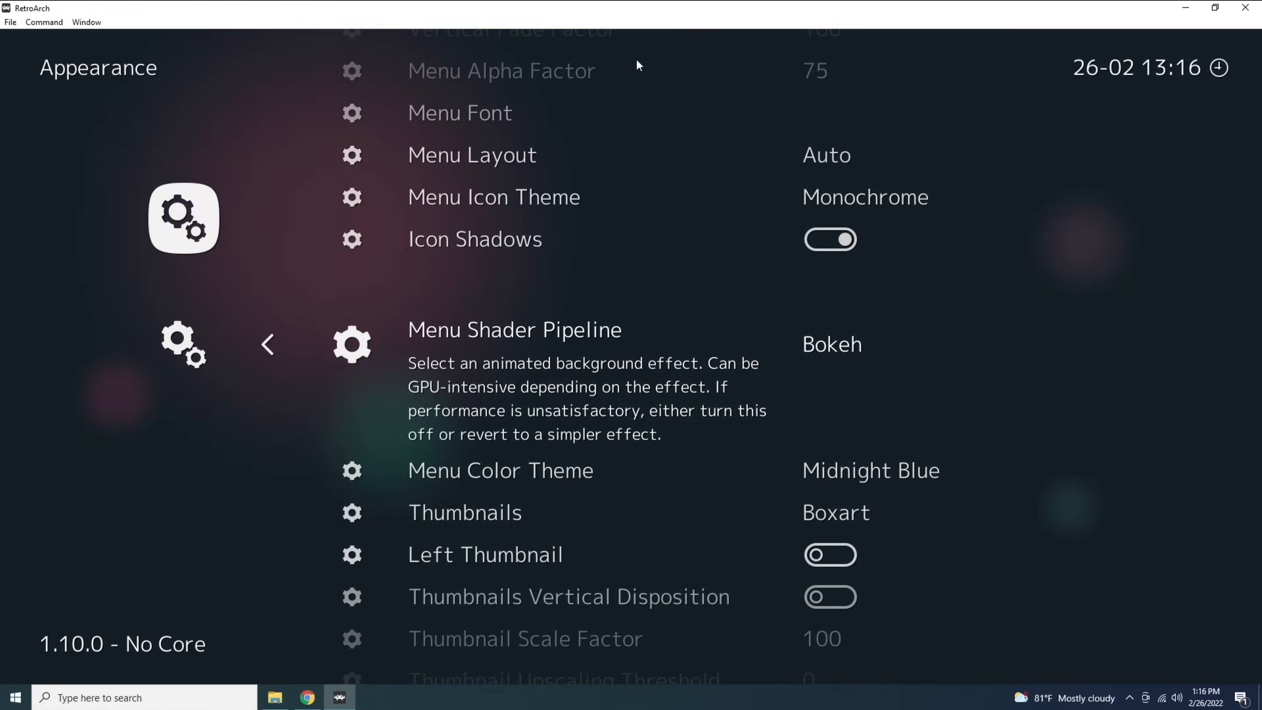
key("Right")
key("Right")
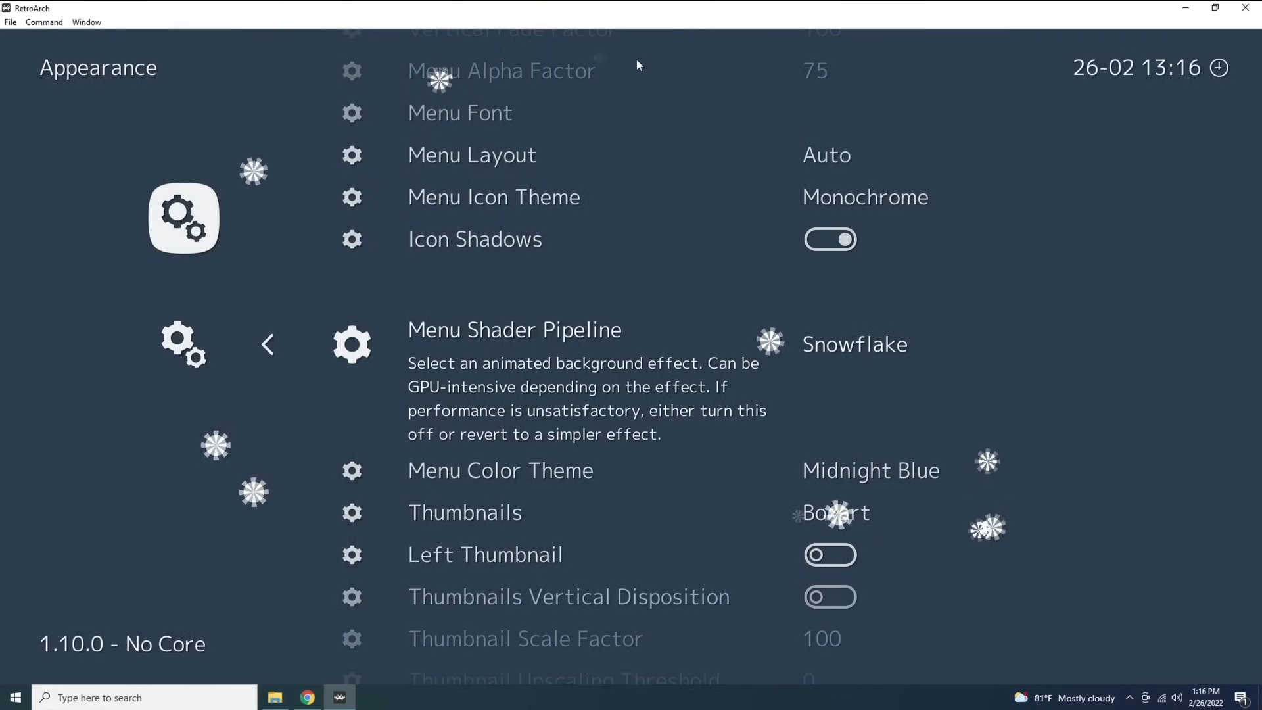
key("Right")
key("Right")
key("Right")
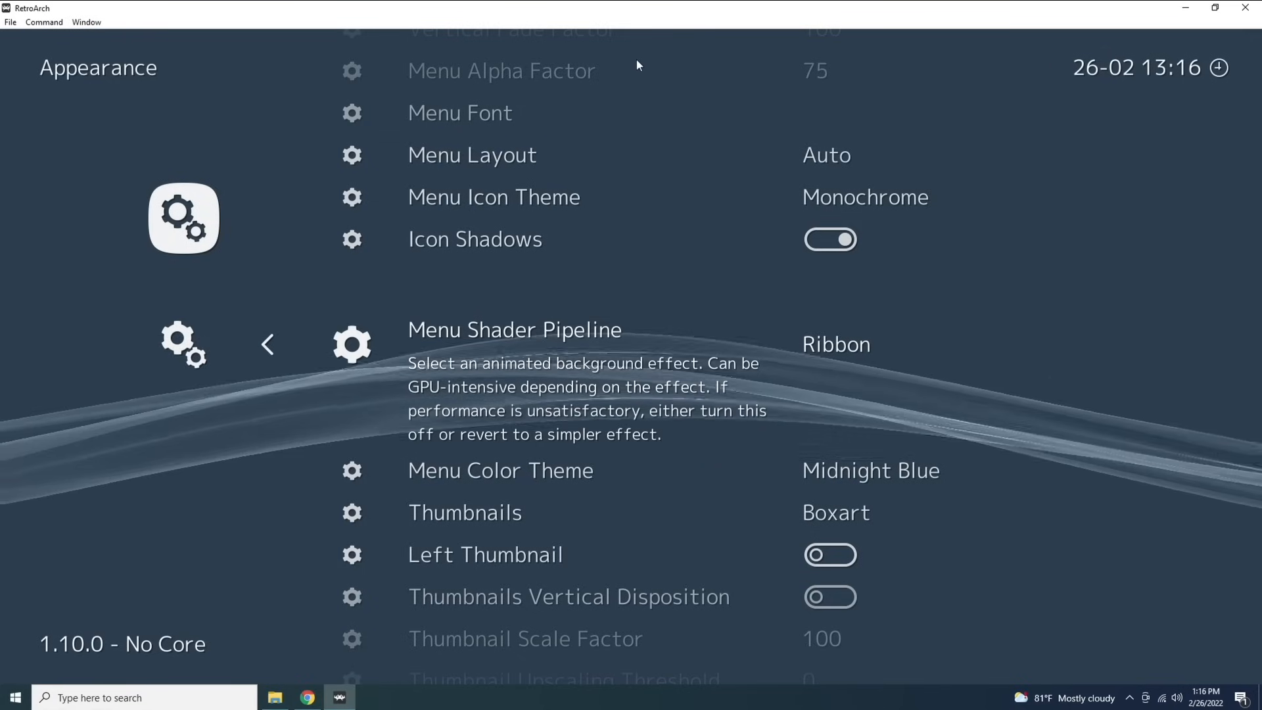
key("Right")
key("Right")
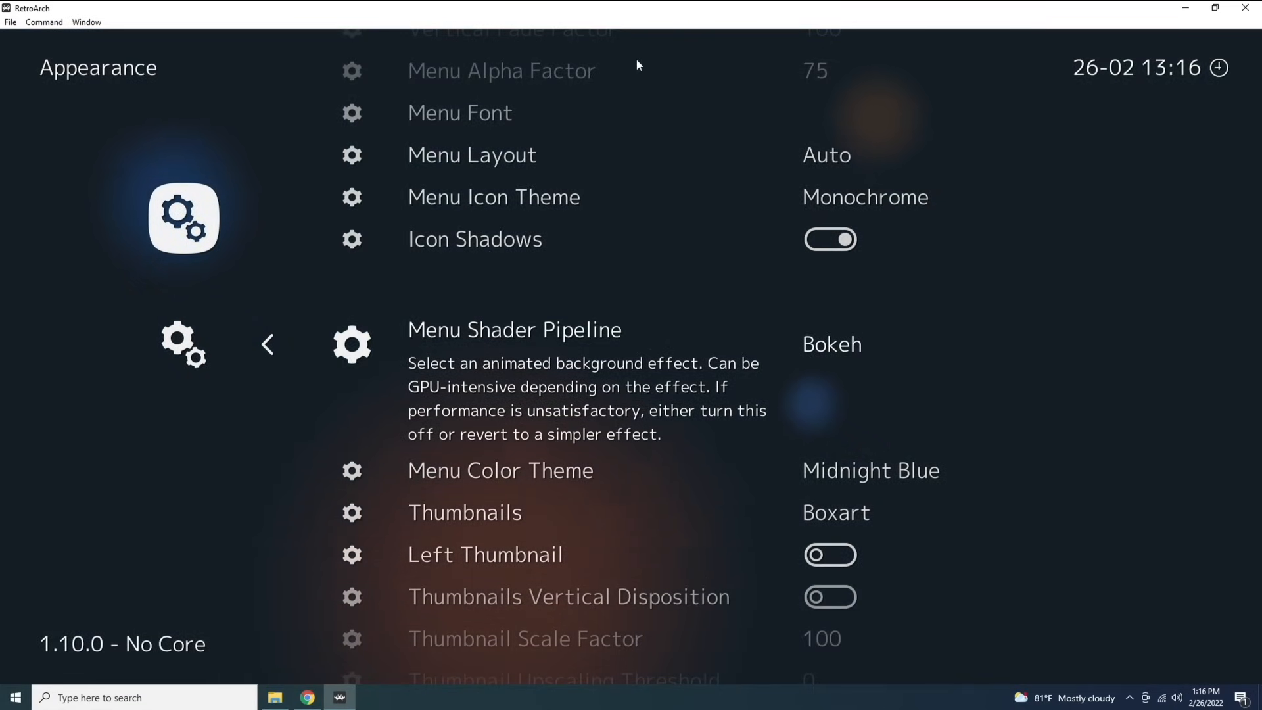
Save the current configuration to retroarch.cfg.
key("BackSpace")
key("BackSpace")
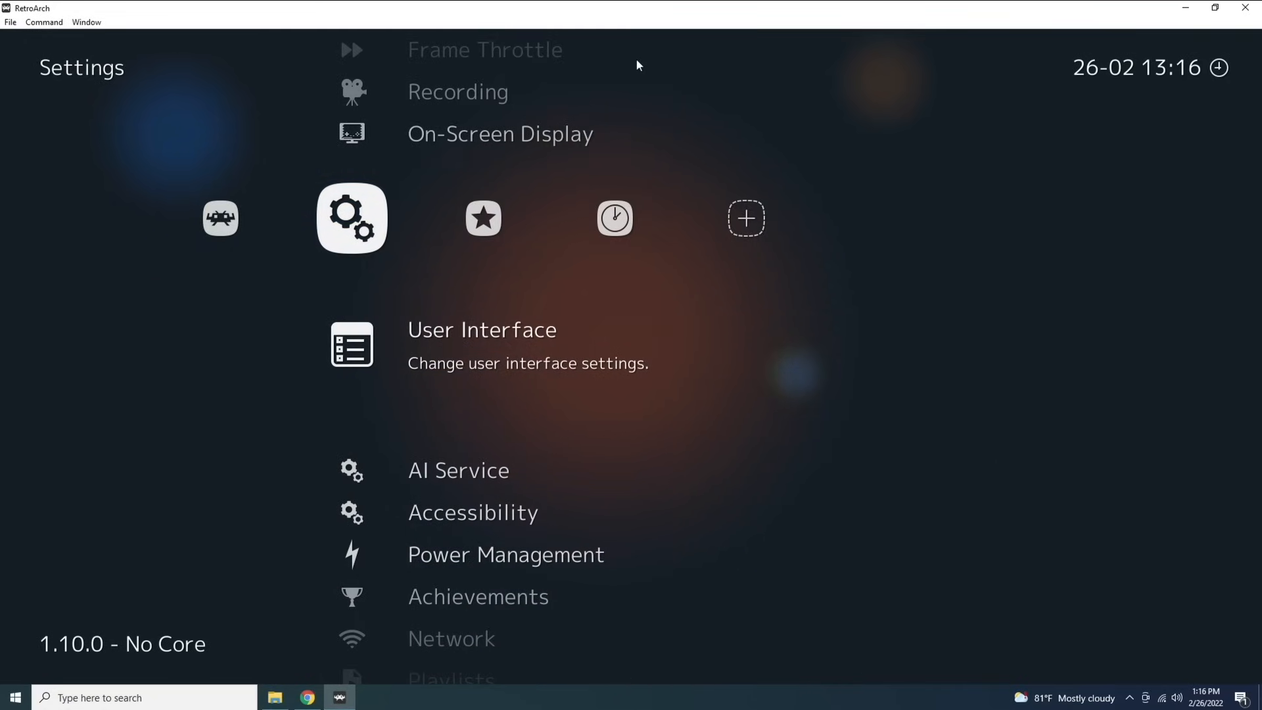
key("Left")
key("Down")
key("Down")
key("Down")
key("Down")
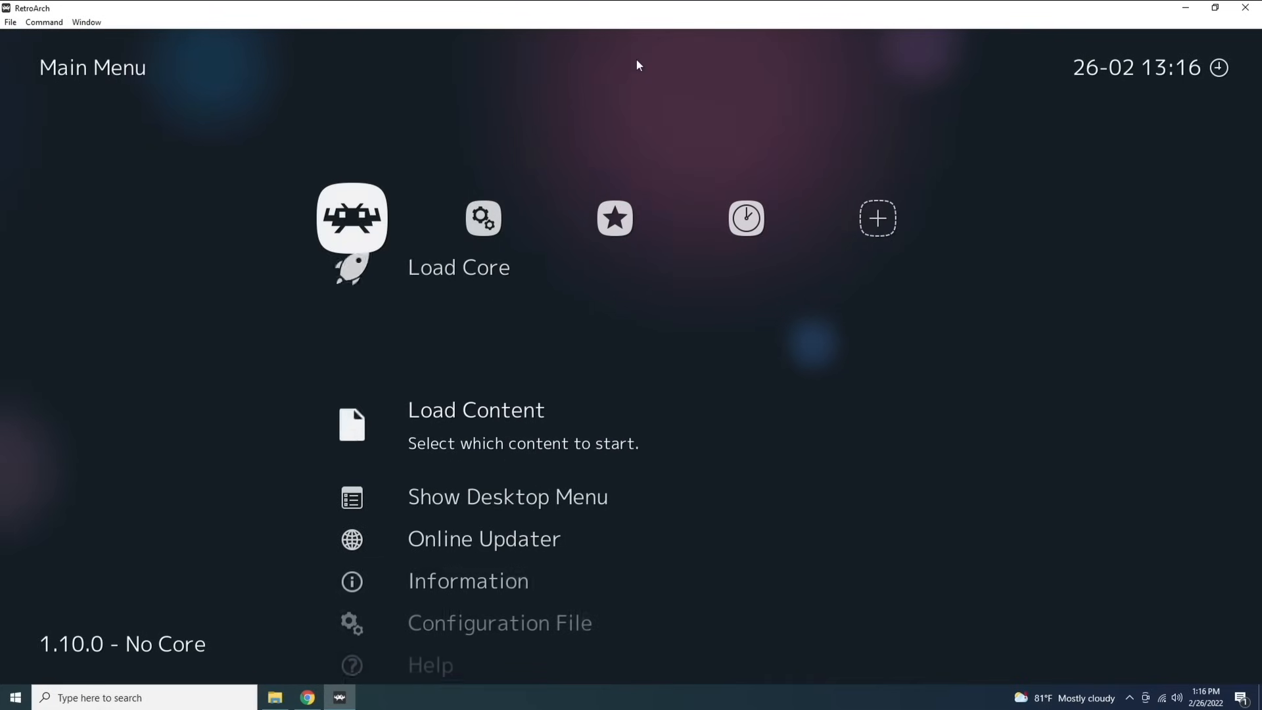
key("Down")
key("Return")
key("Down")
key("Down")
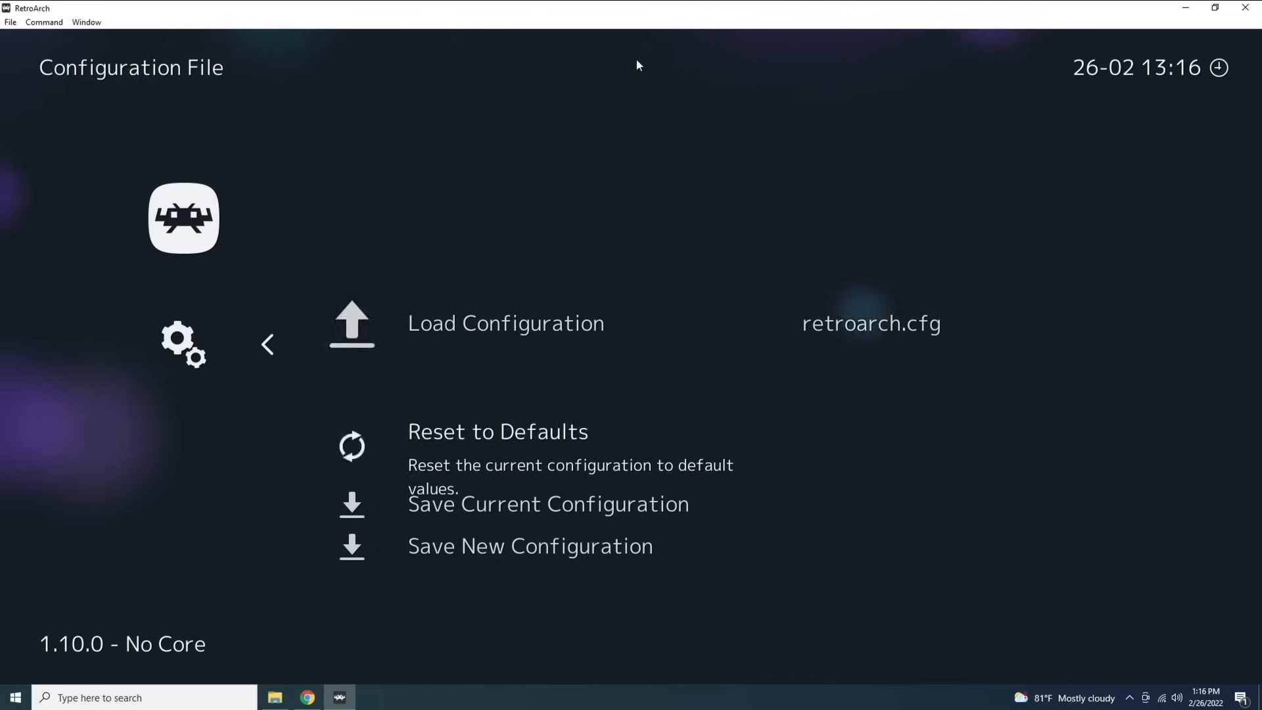
key("Return")
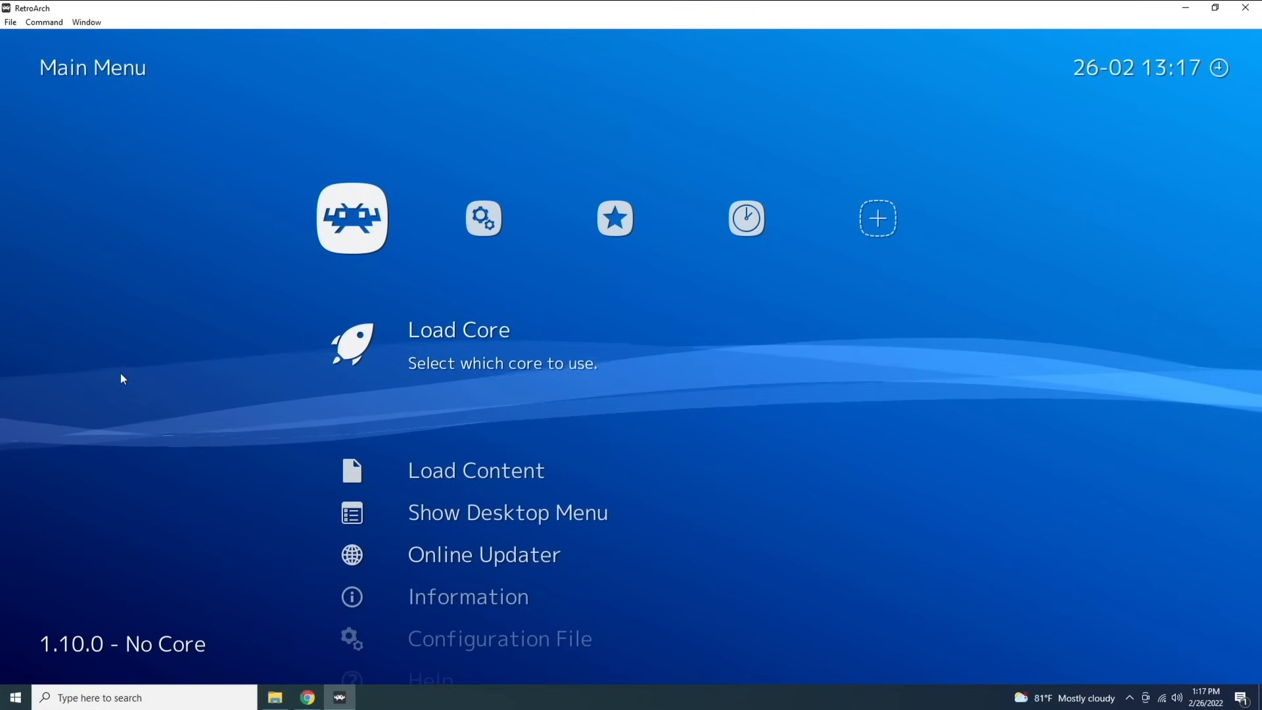
Go to Settings > Input > Hotkeys and turn off quit confirmation.
key("Right")
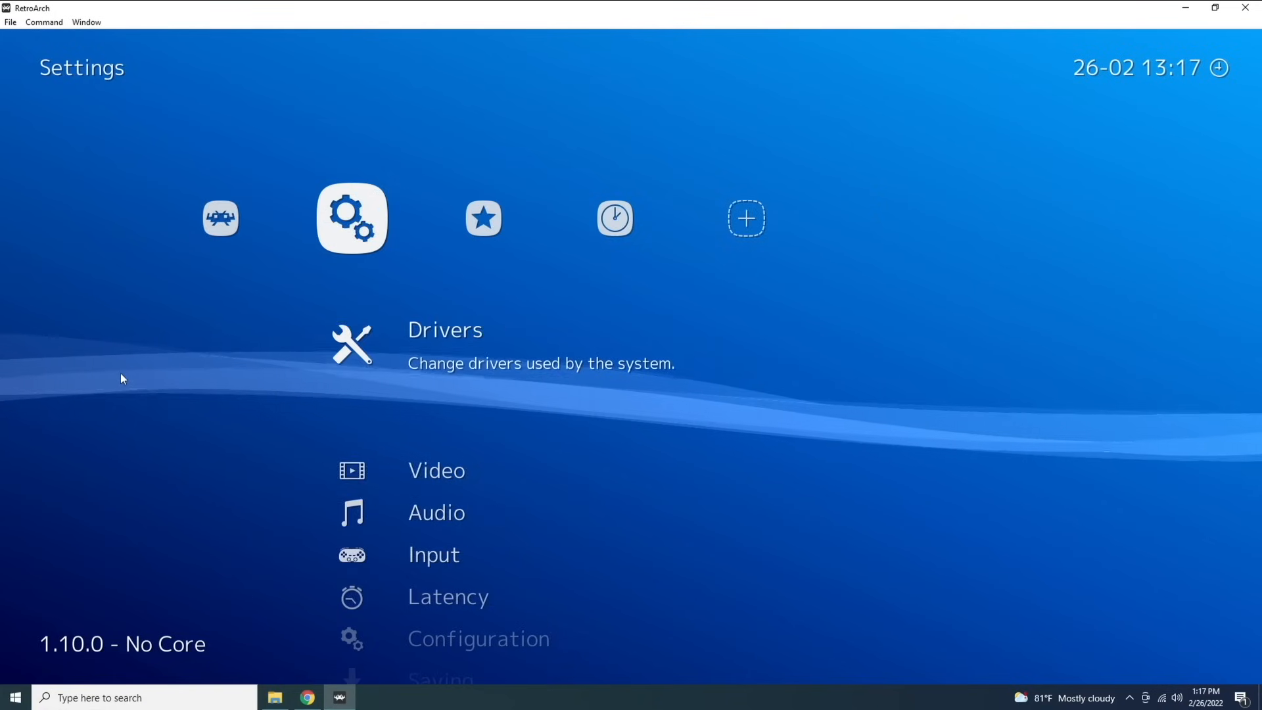
key("Down")
key("Down")
key("Down")
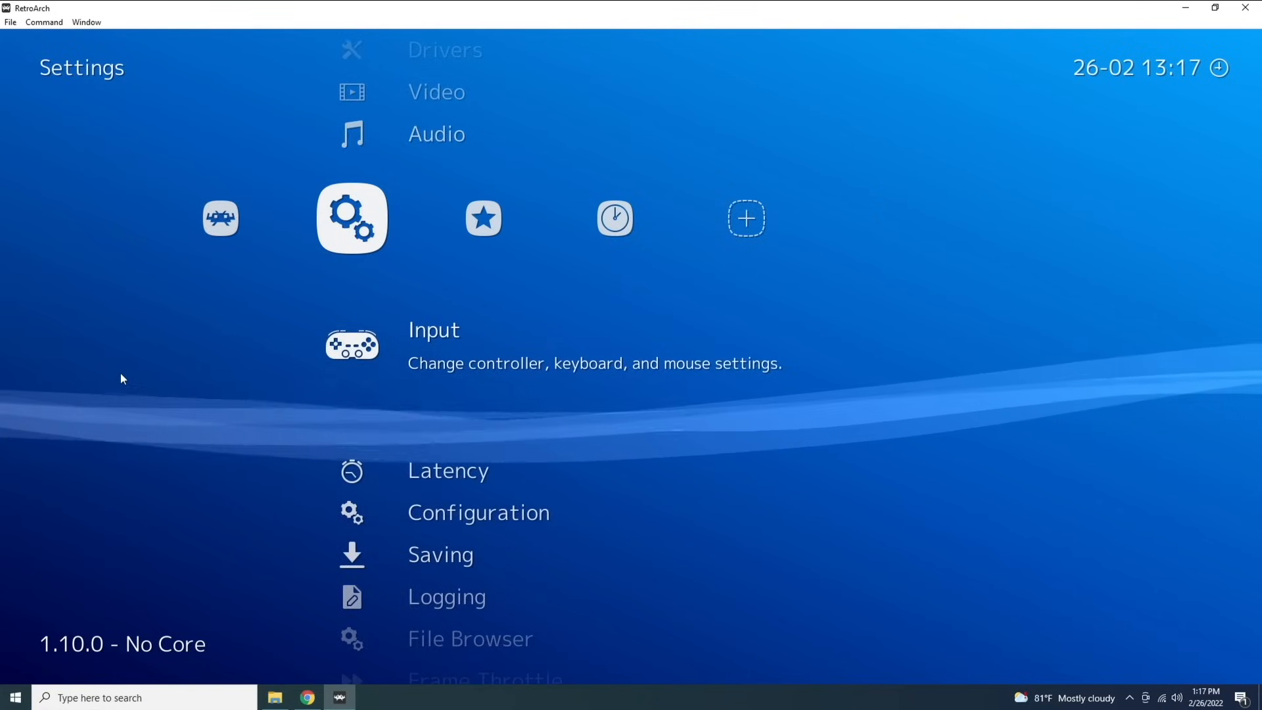
key("Return")
key("Down")
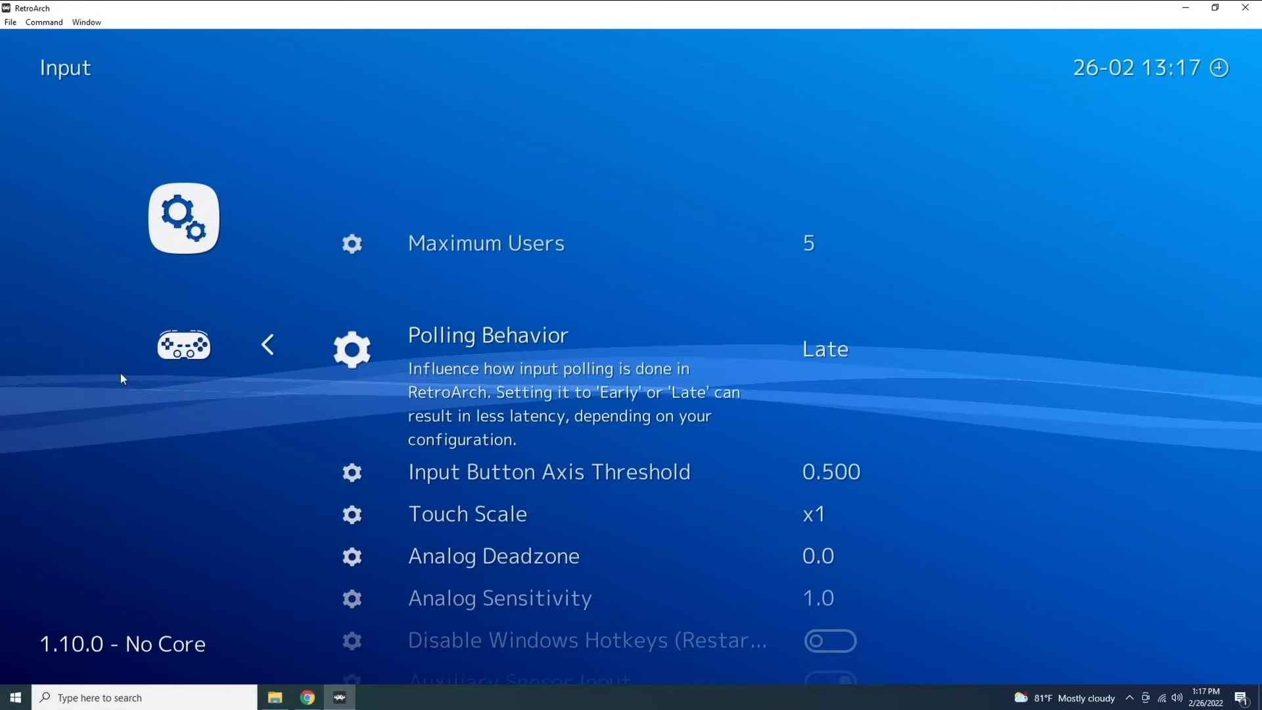
key("Down")
key("Down")
key("Down")
key("Down")
key("Down")
key("Down")
key("Down")
key("Down")
key("Down")
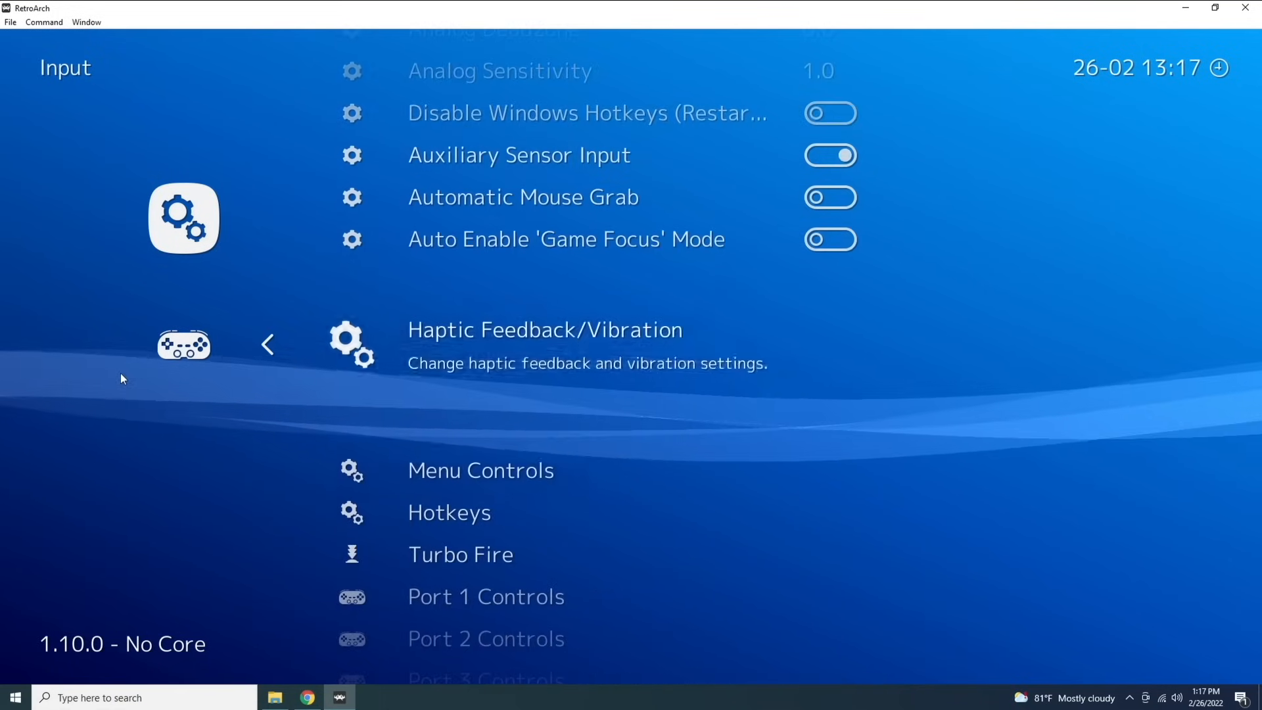
key("Down")
key("Down")
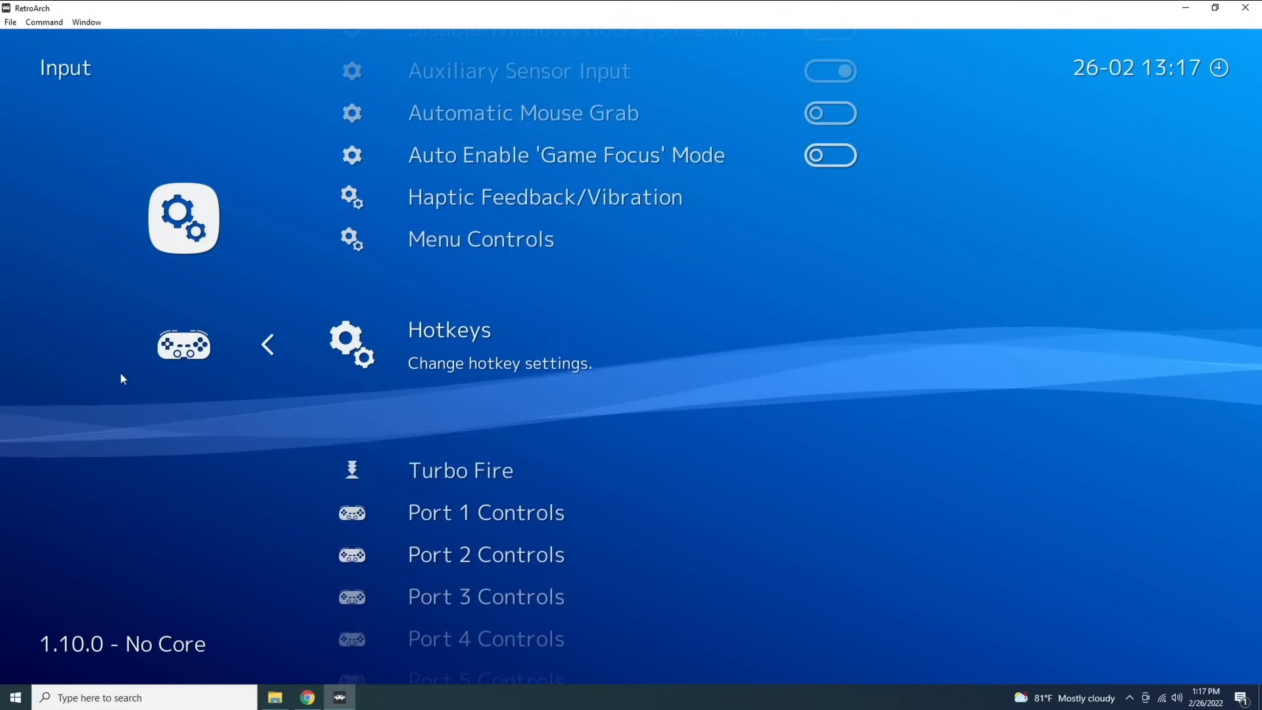
key("Return")
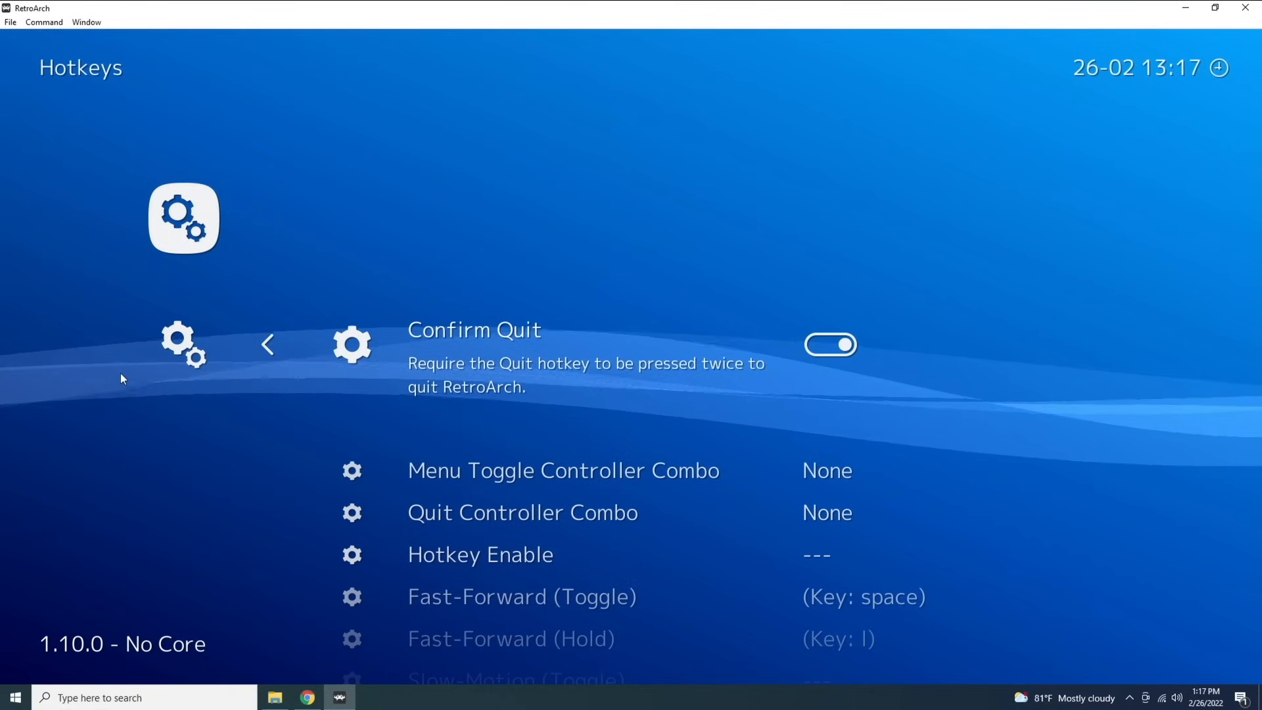
key("Return")
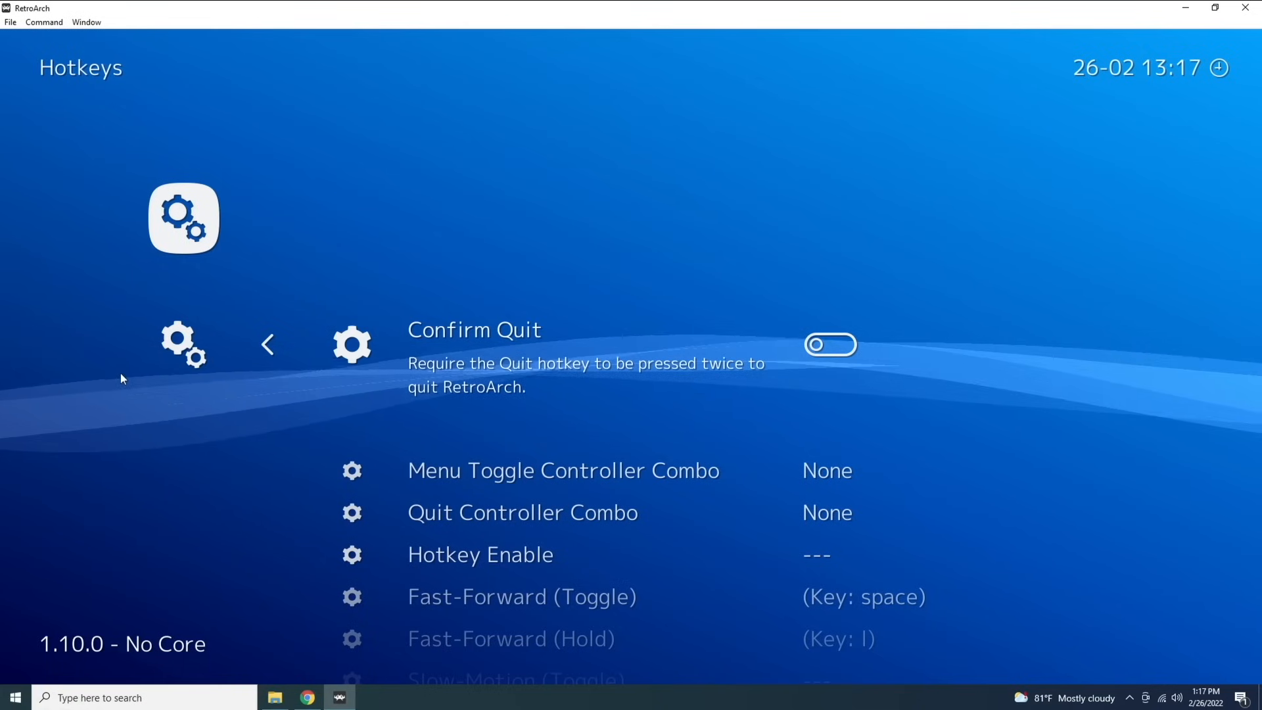
Set Menu Toggle Controller Combo to Hold Start (2 seconds).
key("Down")
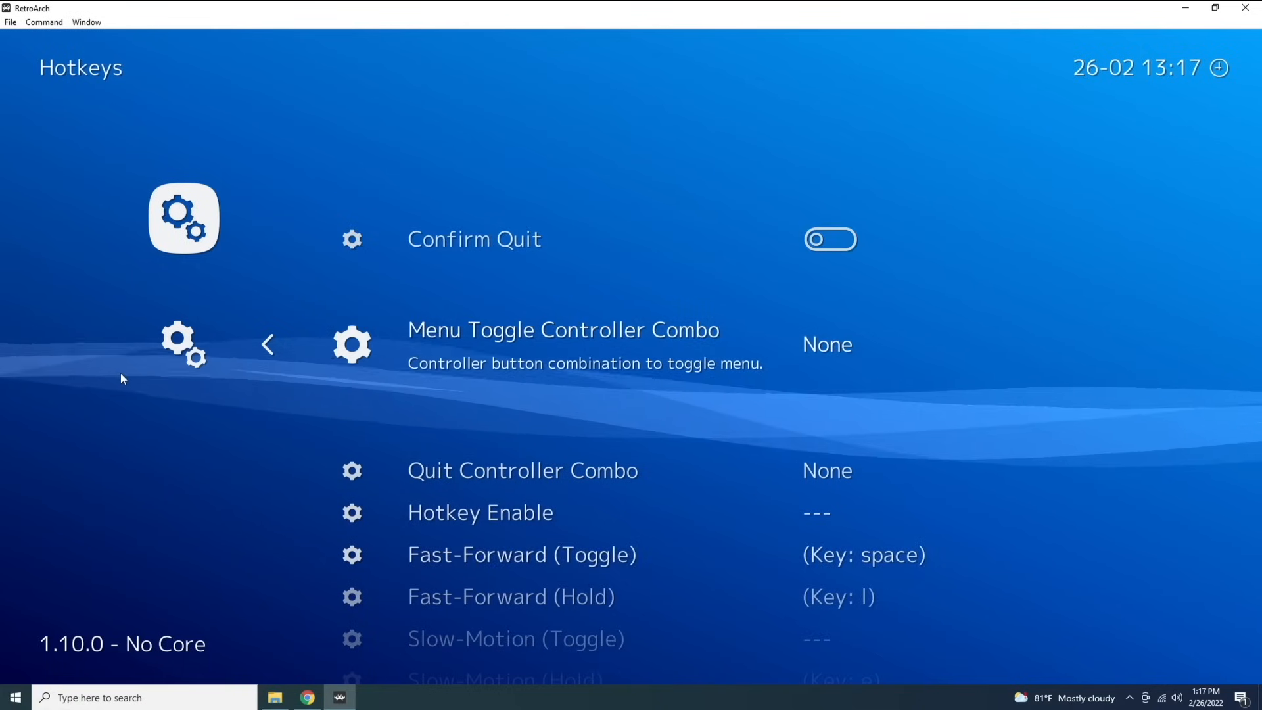
key("Return")
key("Down")
key("Down")
key("Down")
key("Down")
key("Down")
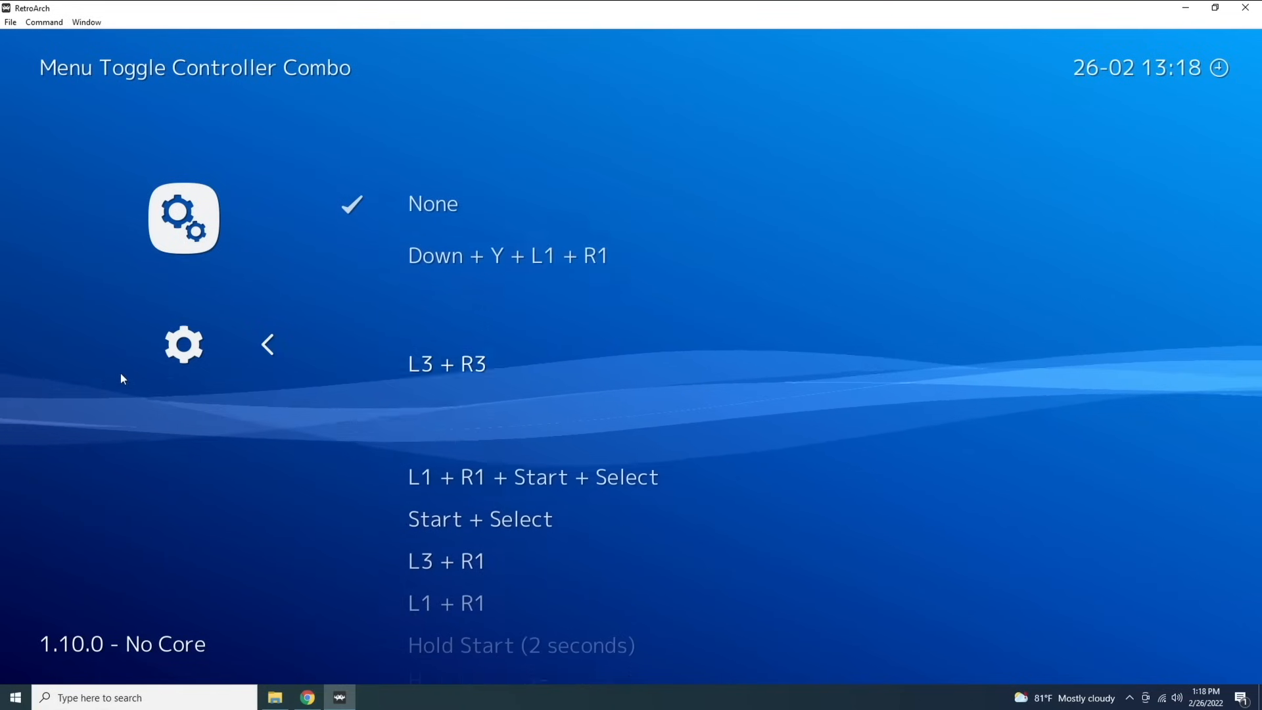
key("Down")
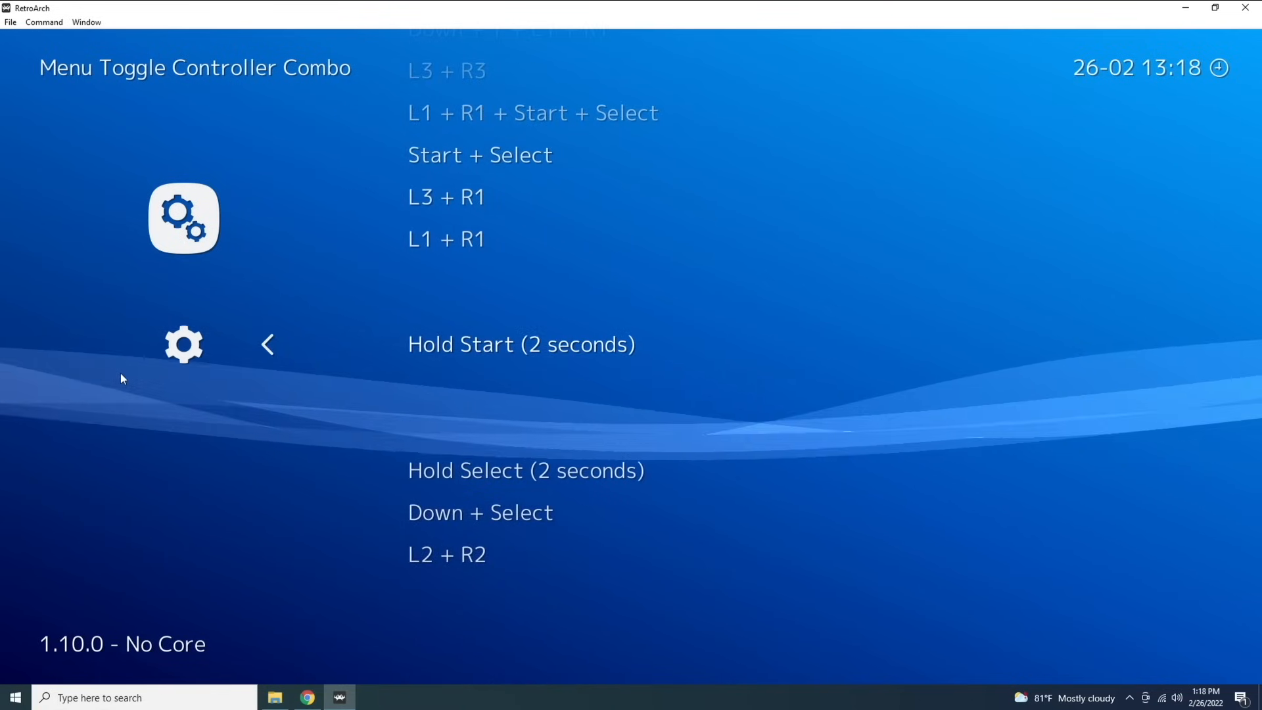
key("Return")
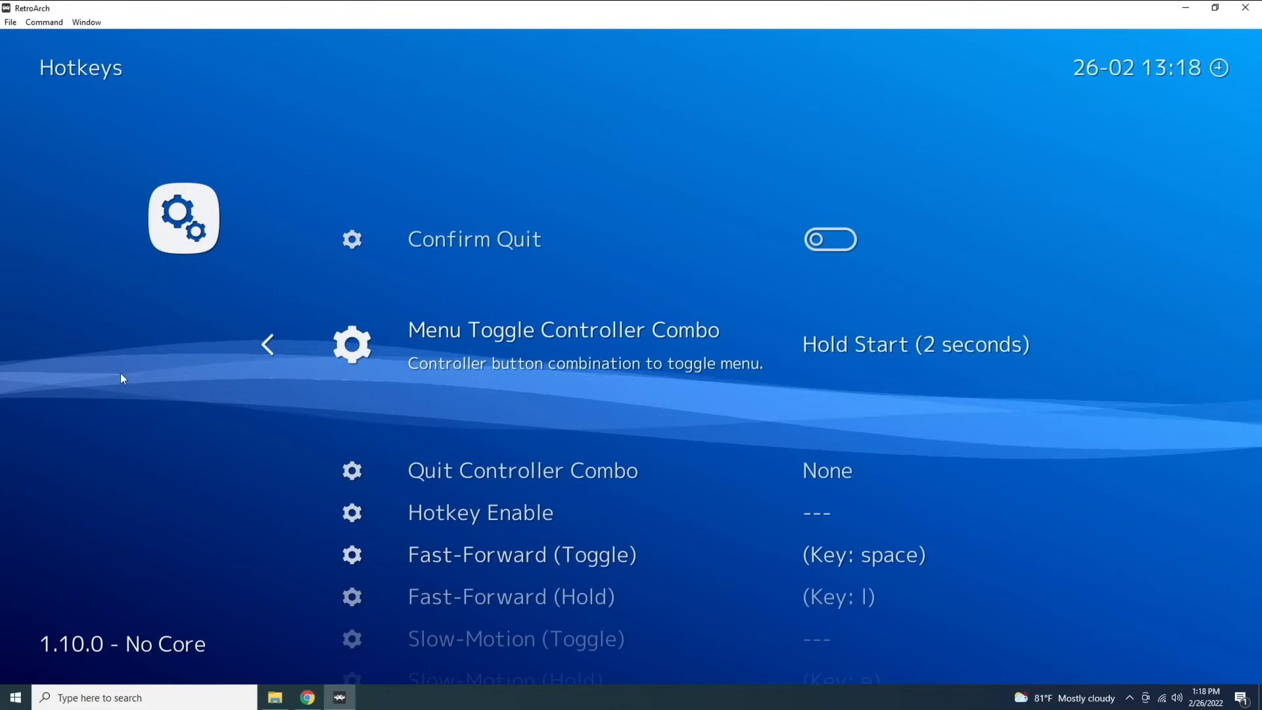
Check the Quit Controller Combo choices and leave it at None.
key("Down")
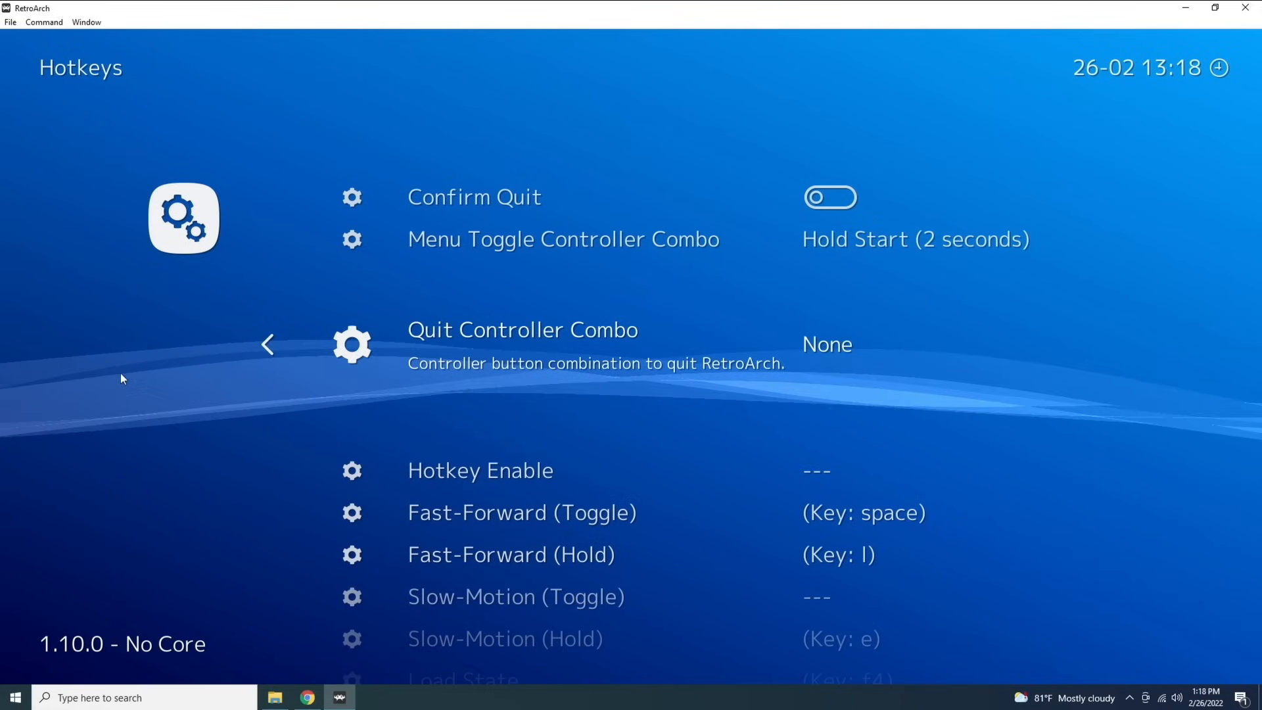
key("Return")
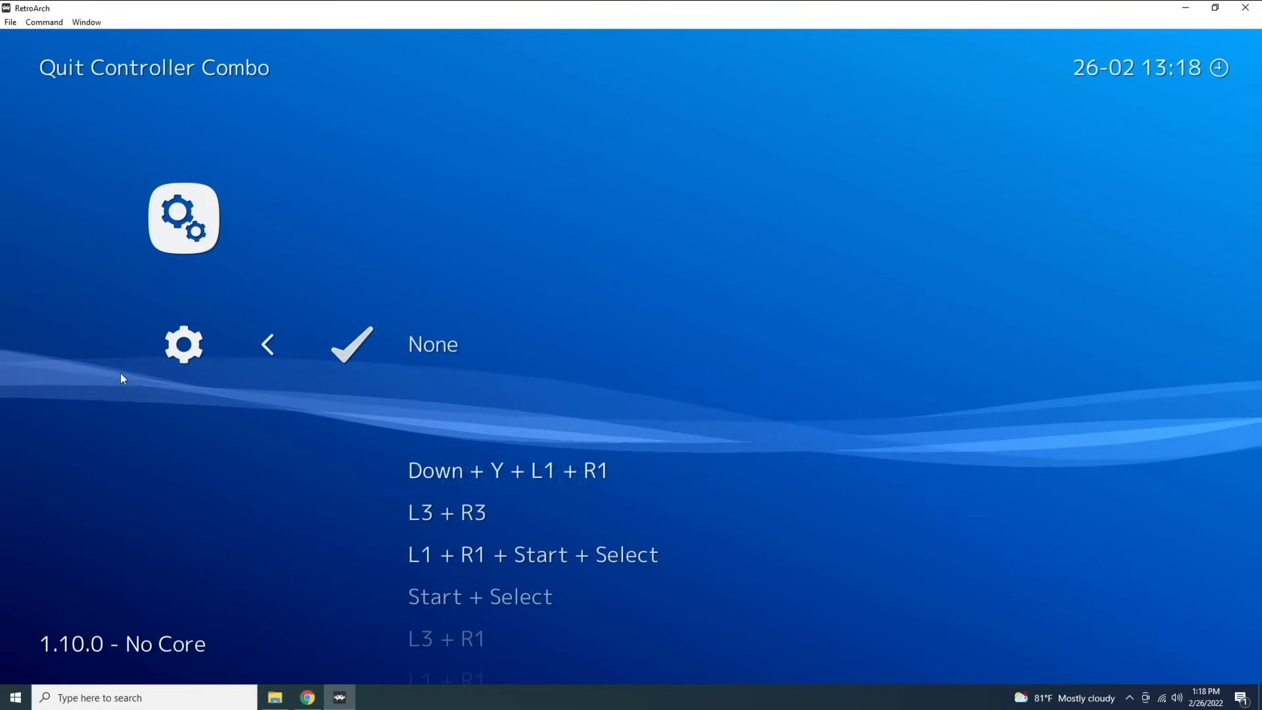
key("Down")
key("Down")
key("Down")
key("Down")
key("Down")
key("Down")
key("Down")
key("Down")
key("Down")
key("Down")
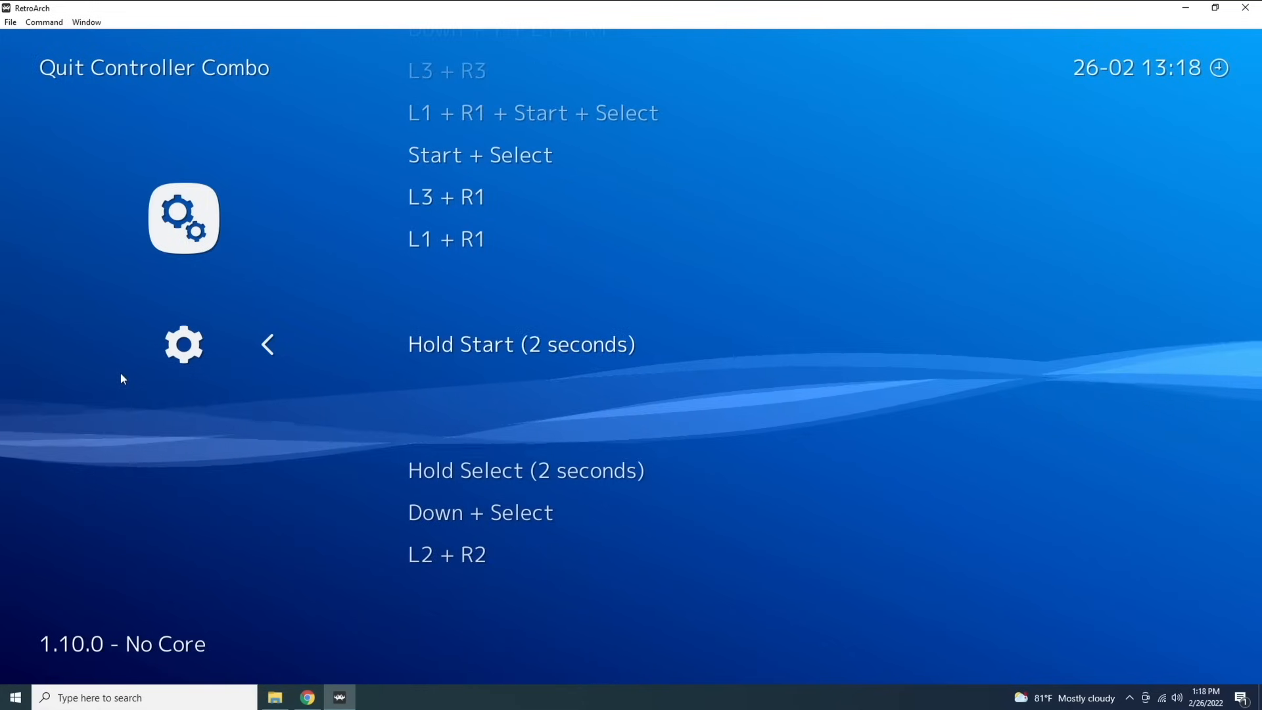
key("Up")
key("Up")
key("Up")
key("Up")
key("Up")
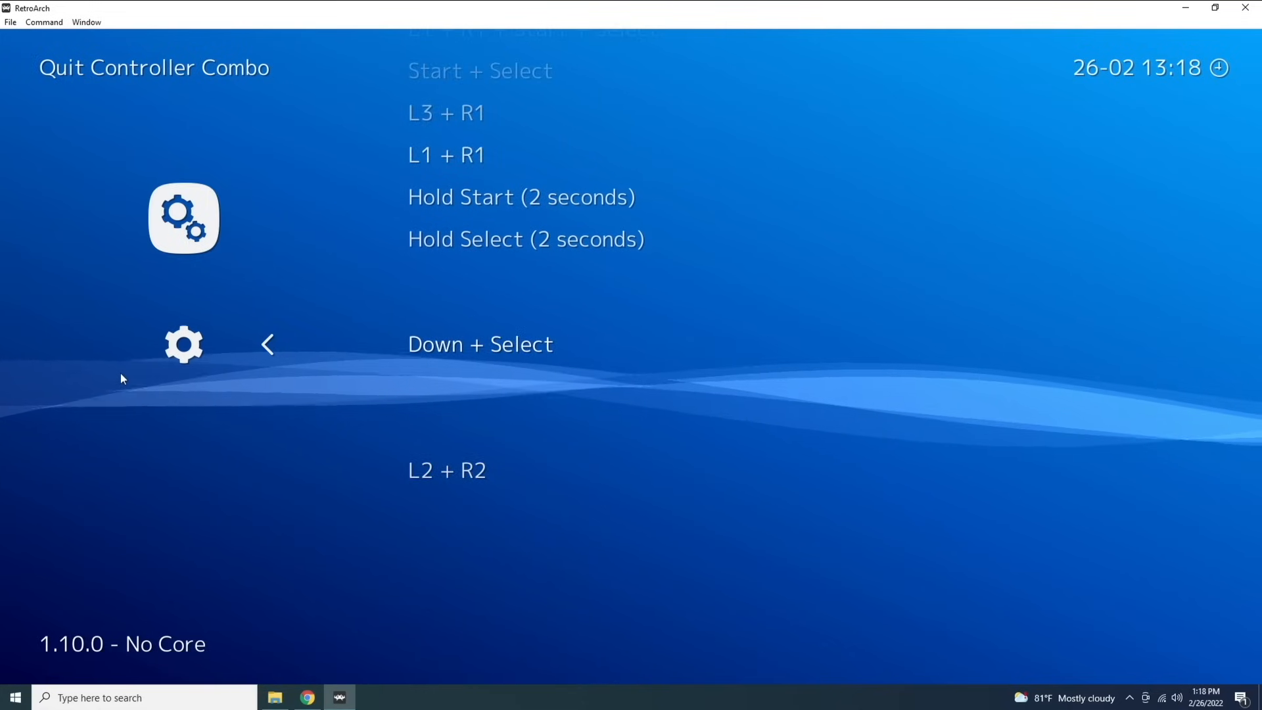
key("BackSpace")
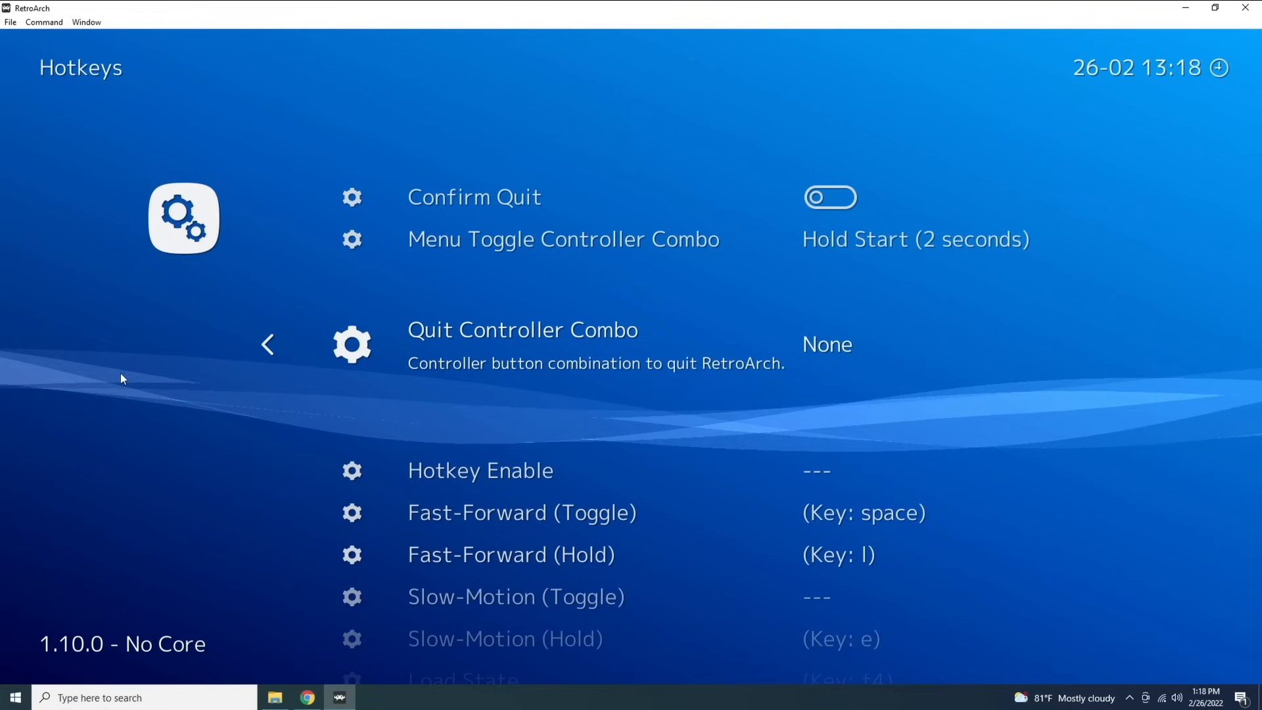
key("Down")
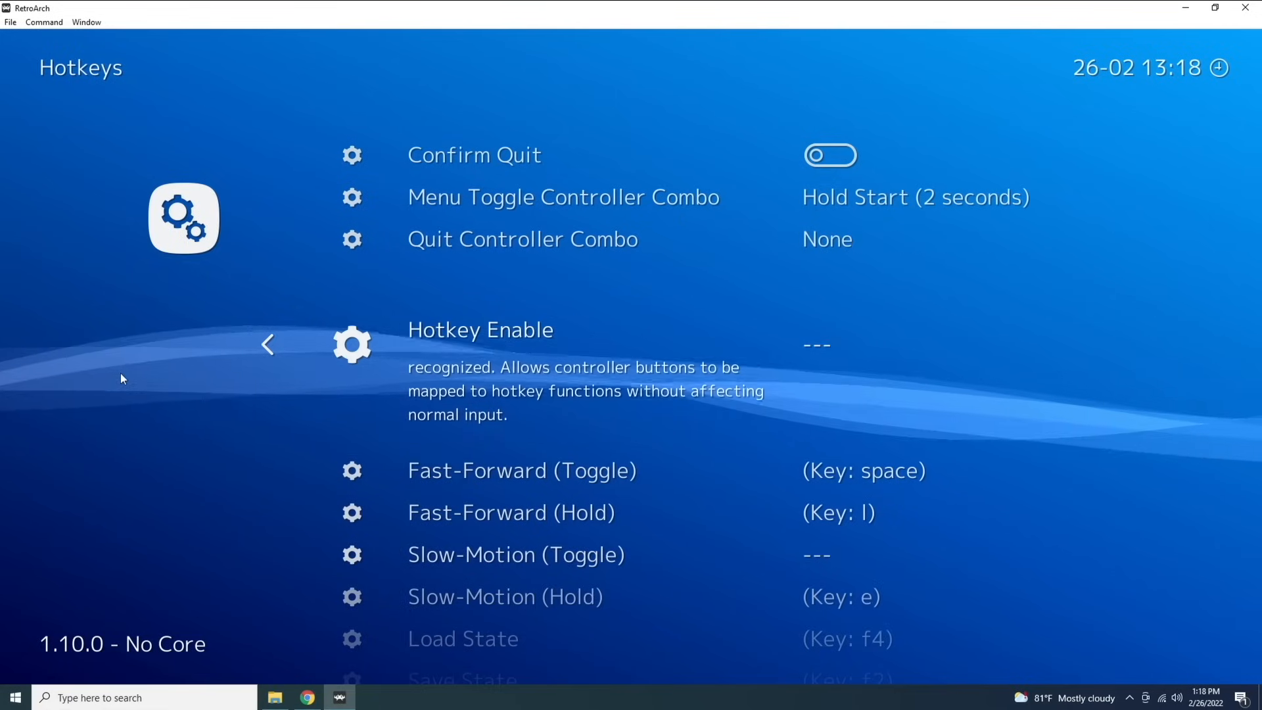
Bind controller buttons to Hotkey Enable and Fast-Forward (Toggle).
key("Return")
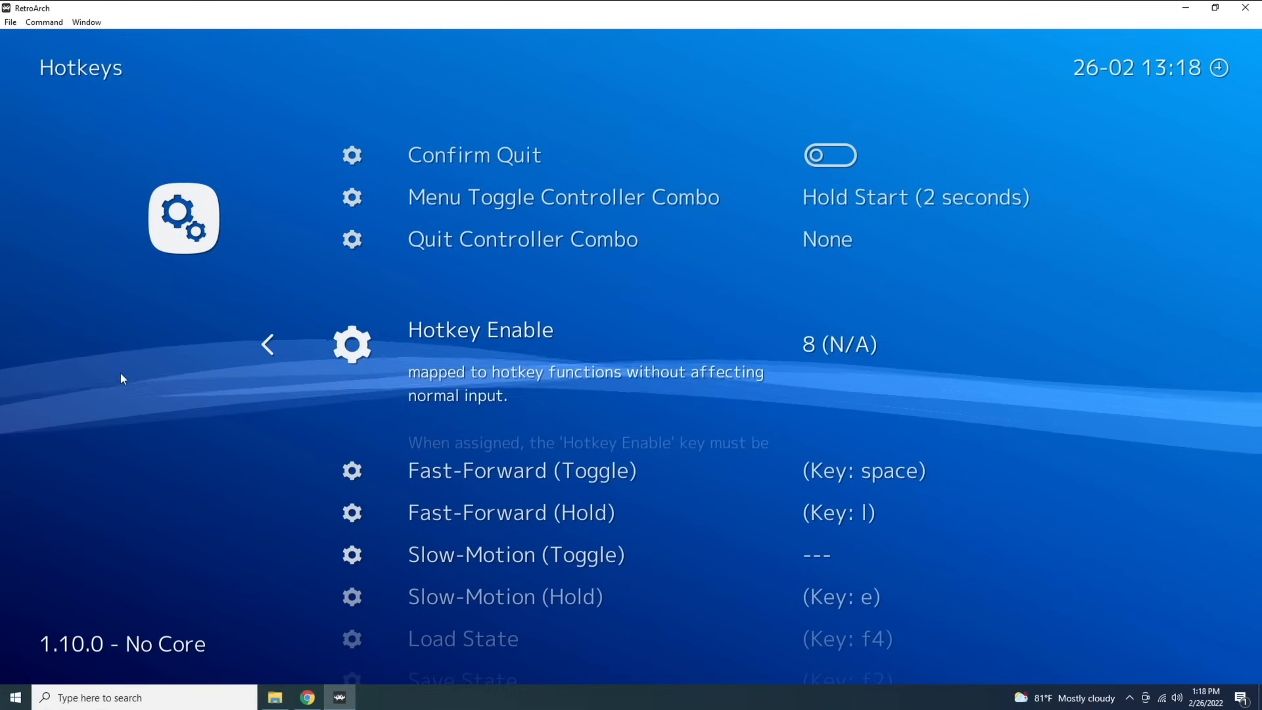
key("Down")
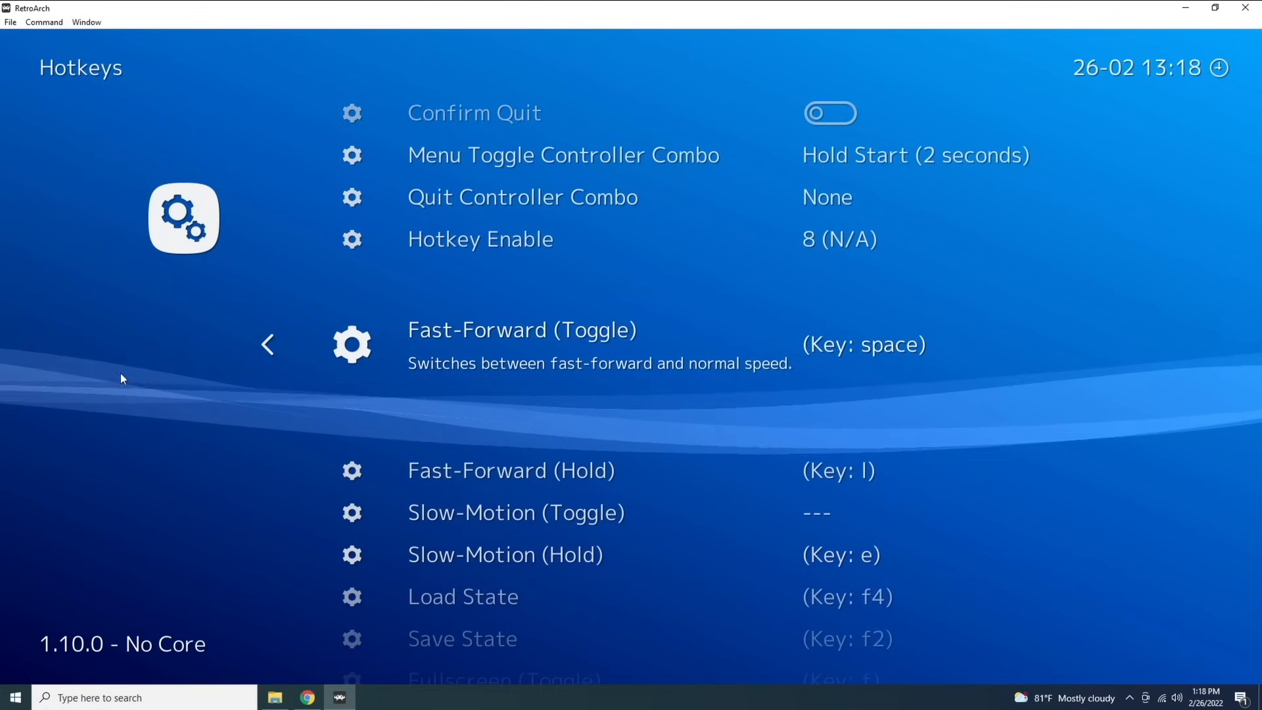
key("Return")
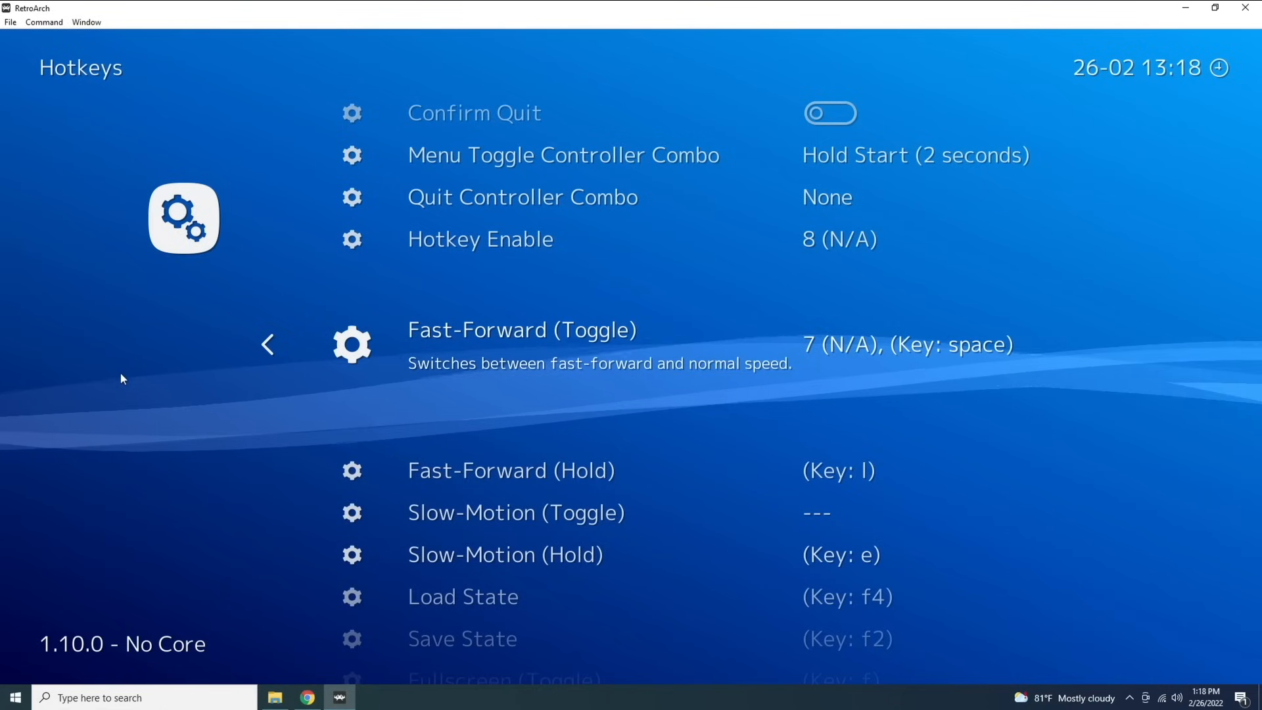
key("Down")
key("Down")
key("Down")
key("Down")
key("Down")
key("Down")
key("Down")
key("Down")
key("Down")
key("Down")
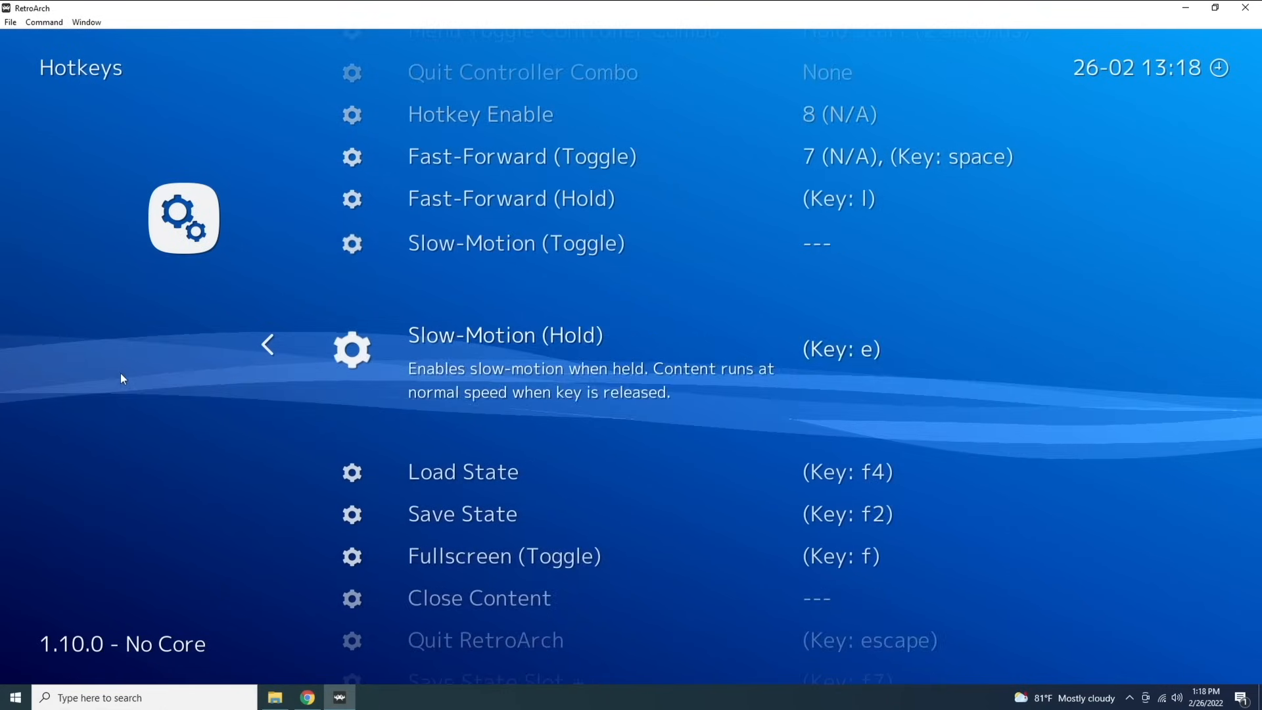
key("Down")
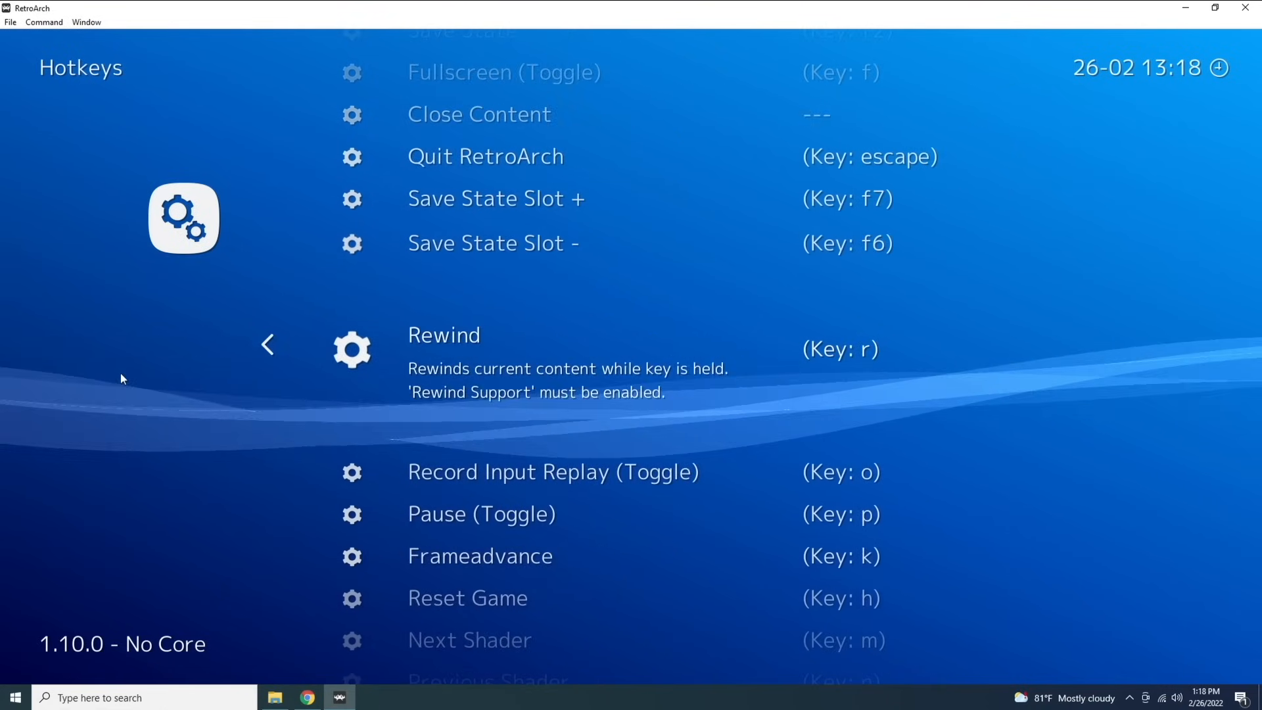
Bind controller buttons to Rewind, Save State and Load State.
key("Return")
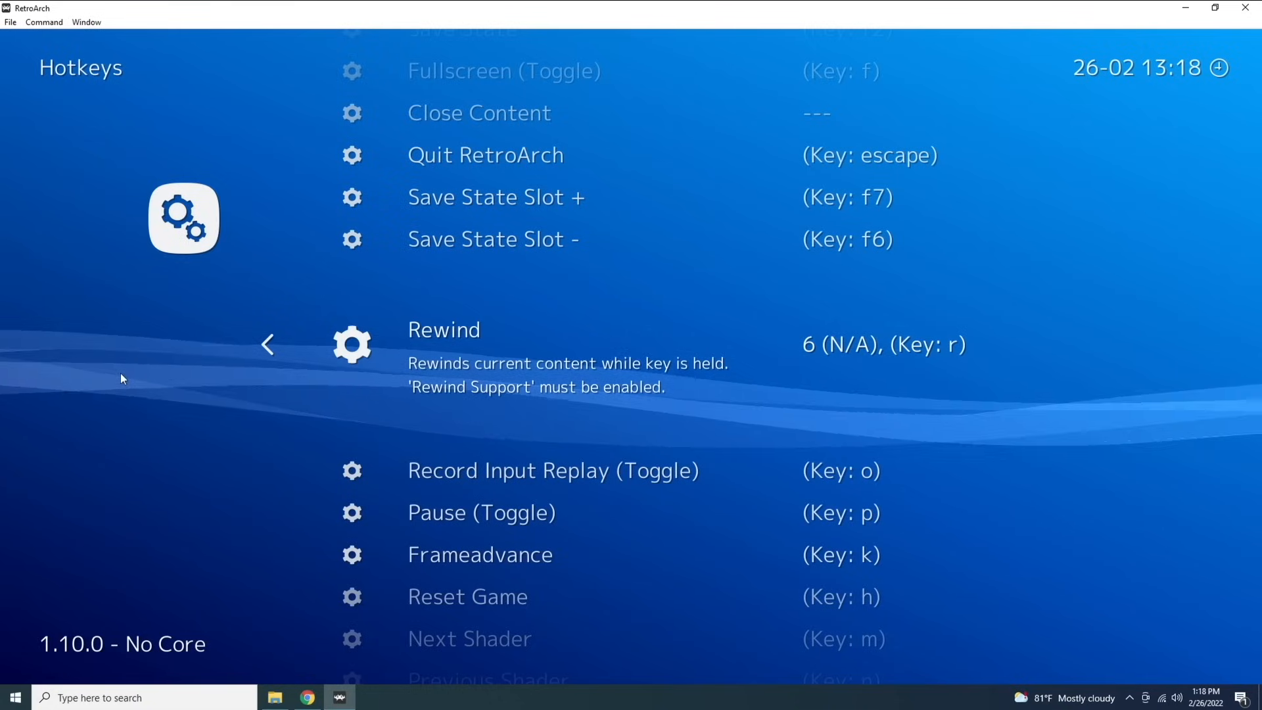
key("Up")
key("Up")
key("Up")
key("Up")
key("Up")
key("Up")
key("Return")
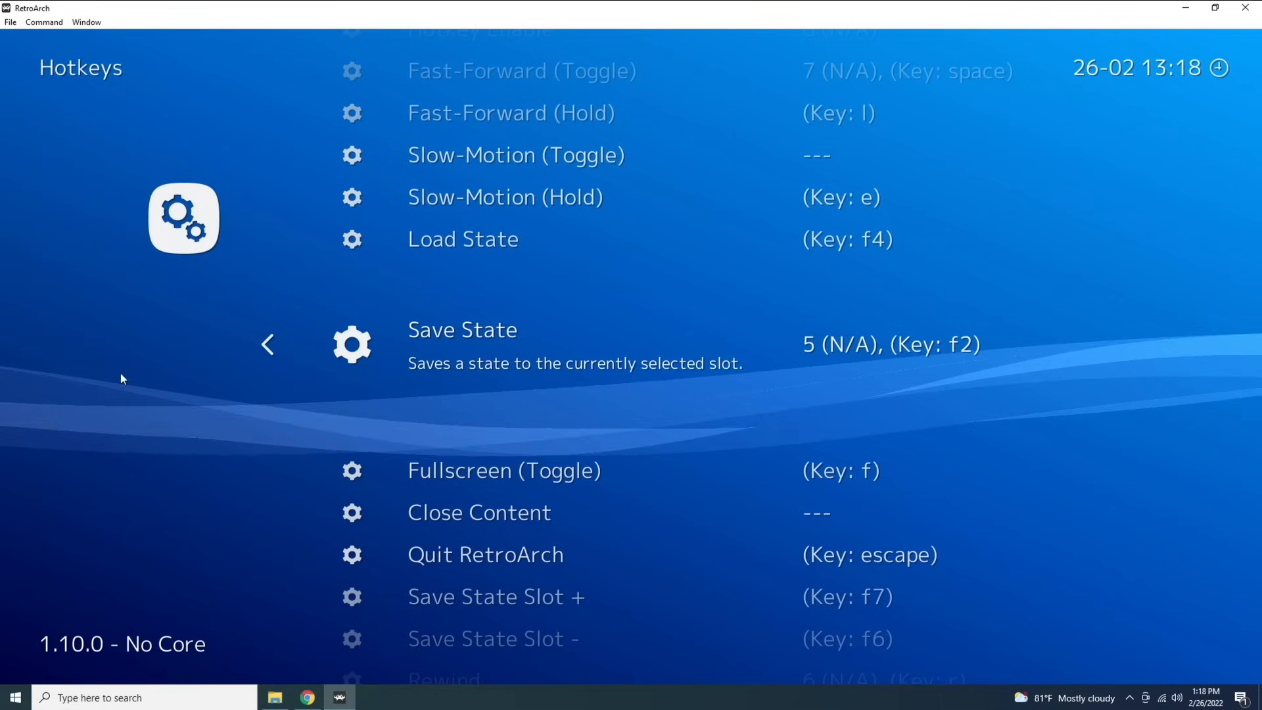
key("Up")
key("Return")
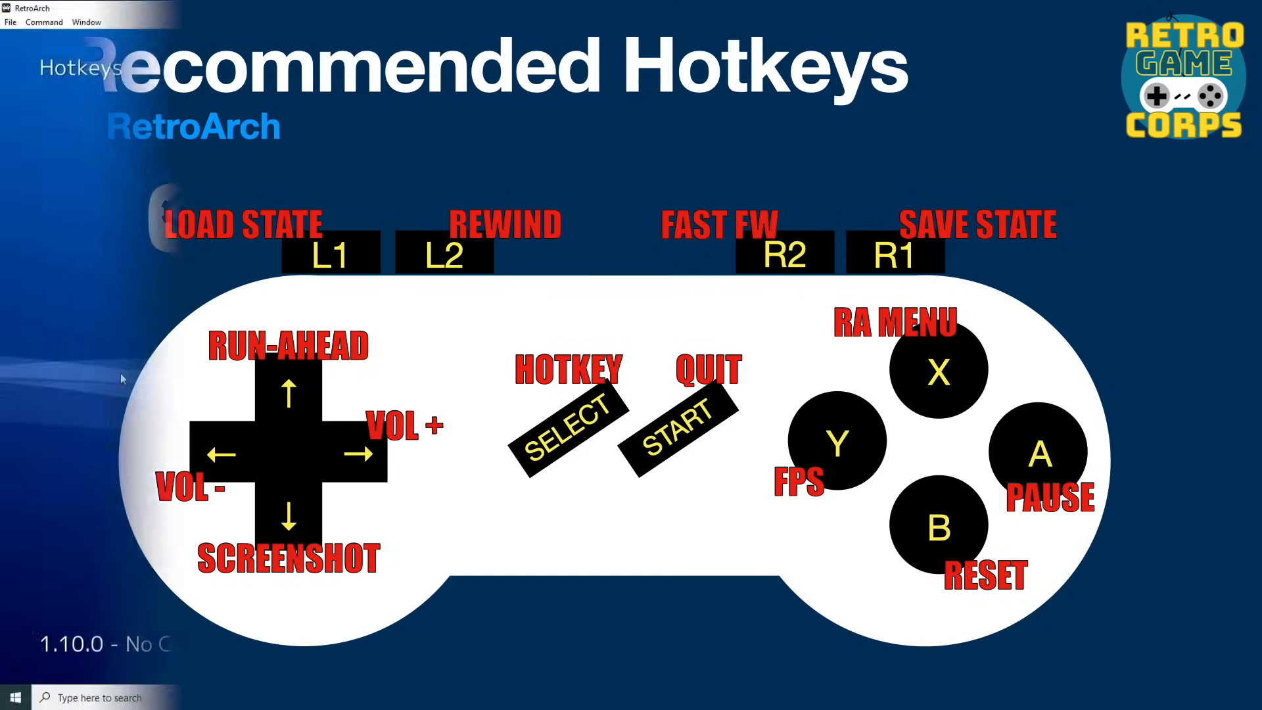
Bind Close Content to button 9 and Reset Game to button 2.
key("Down")
key("Down")
key("Down")
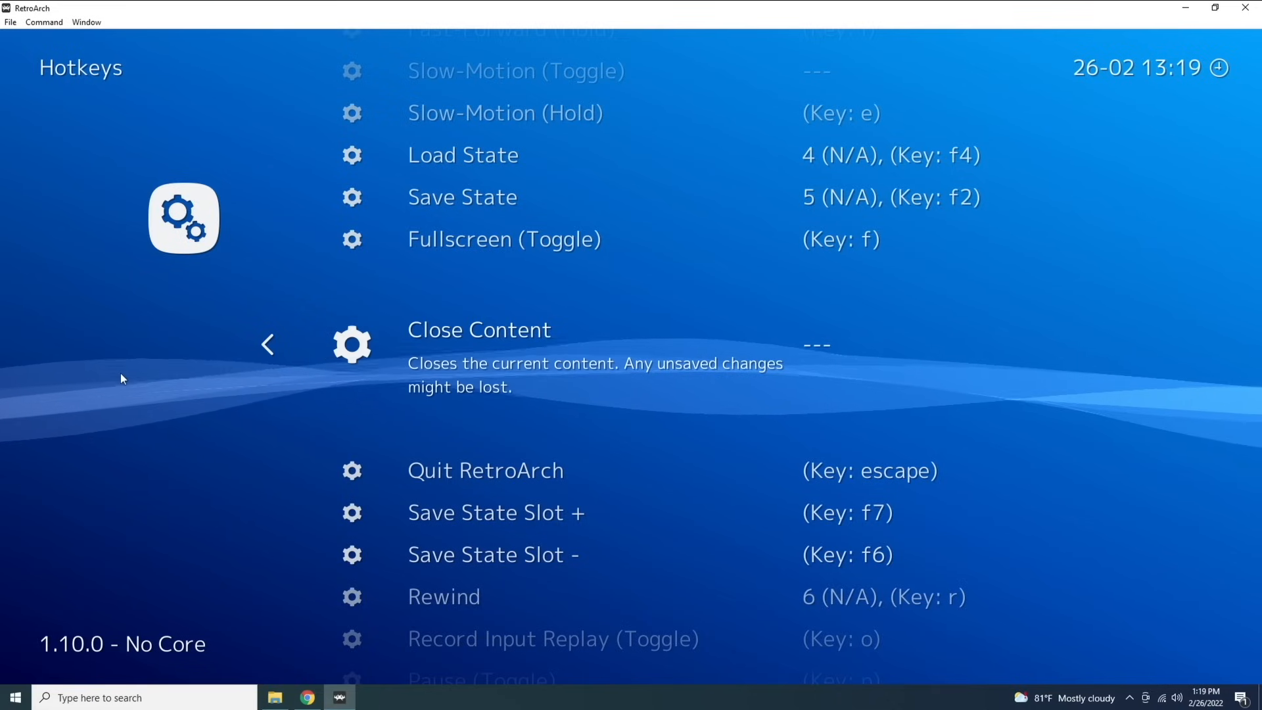
key("Down")
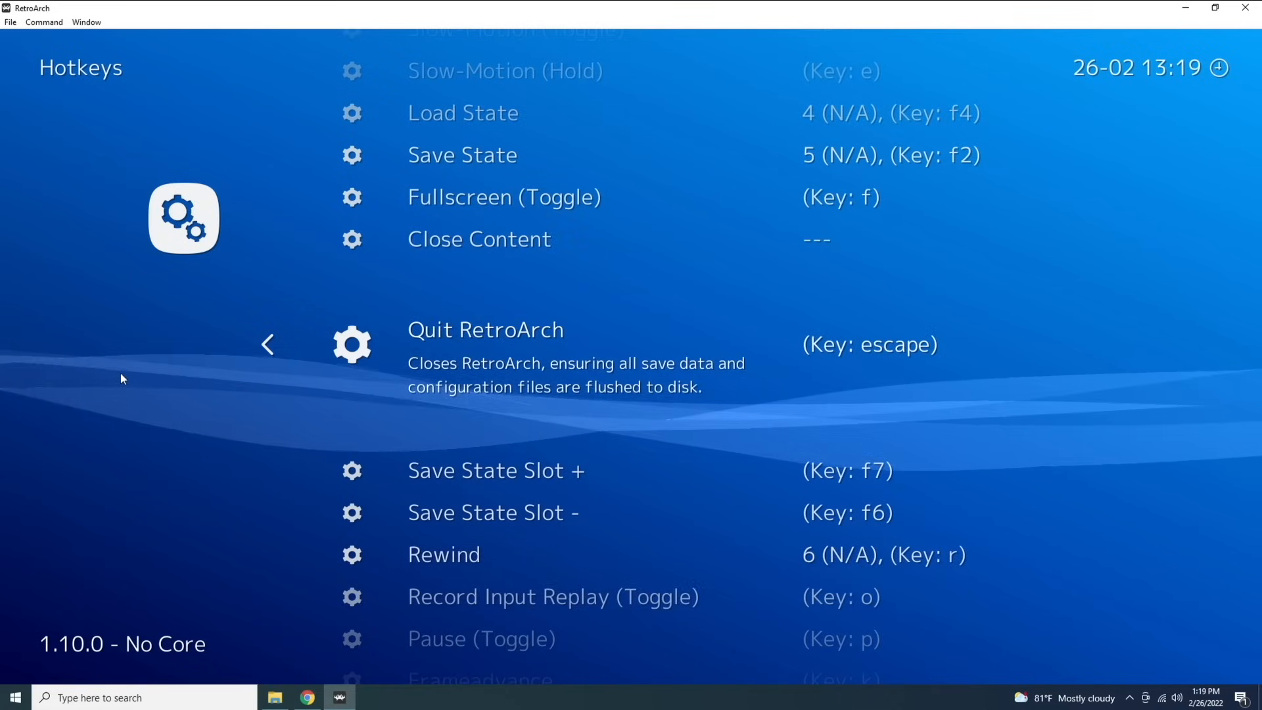
key("Up")
key("Down")
key("Up")
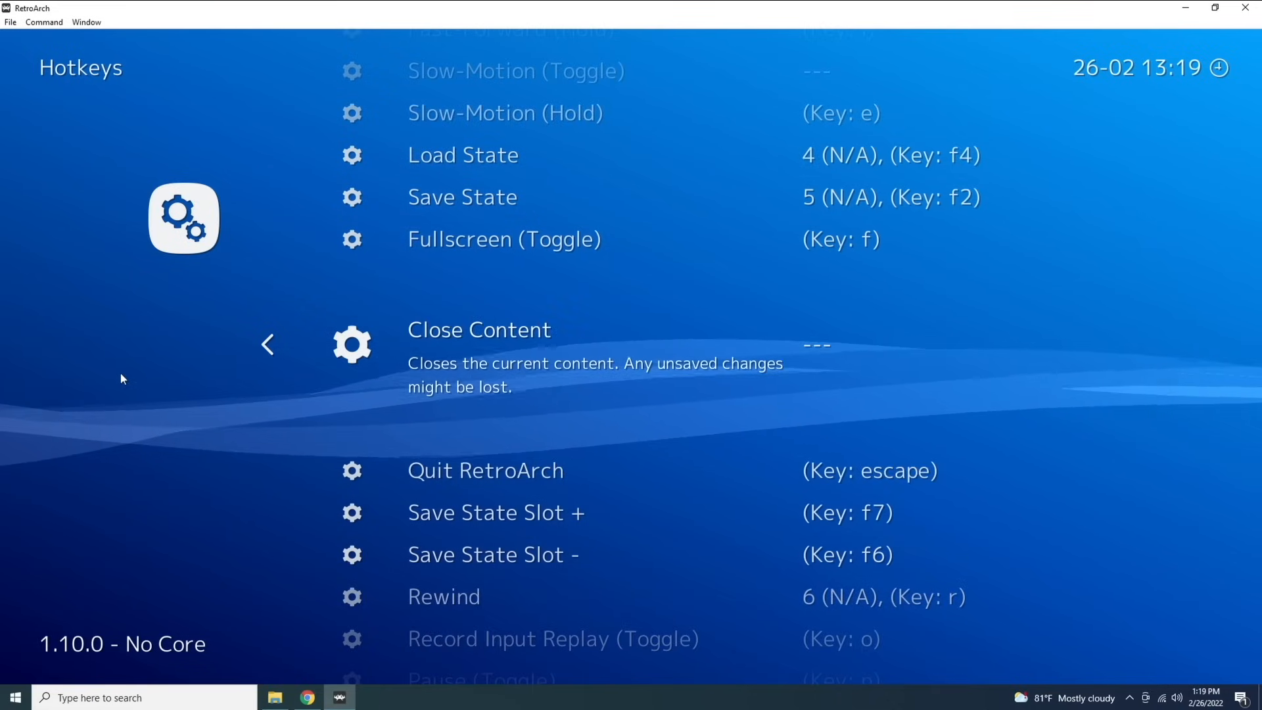
key("Return")
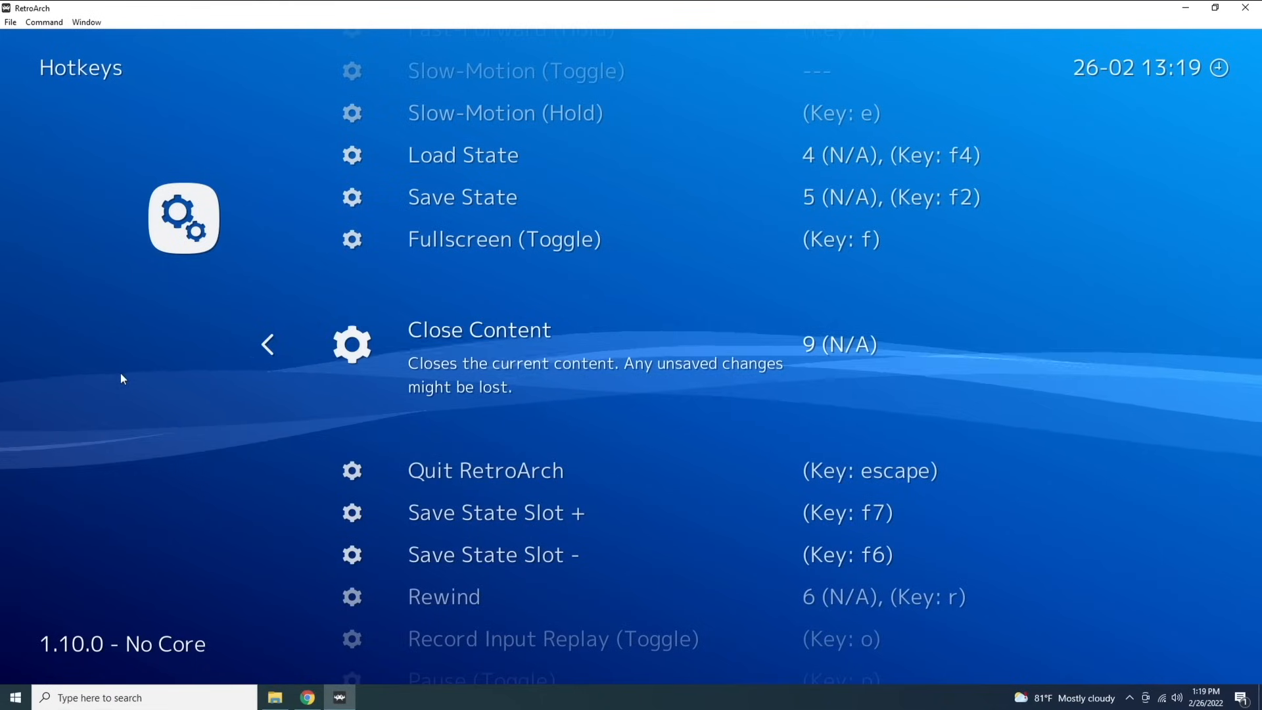
key("Down")
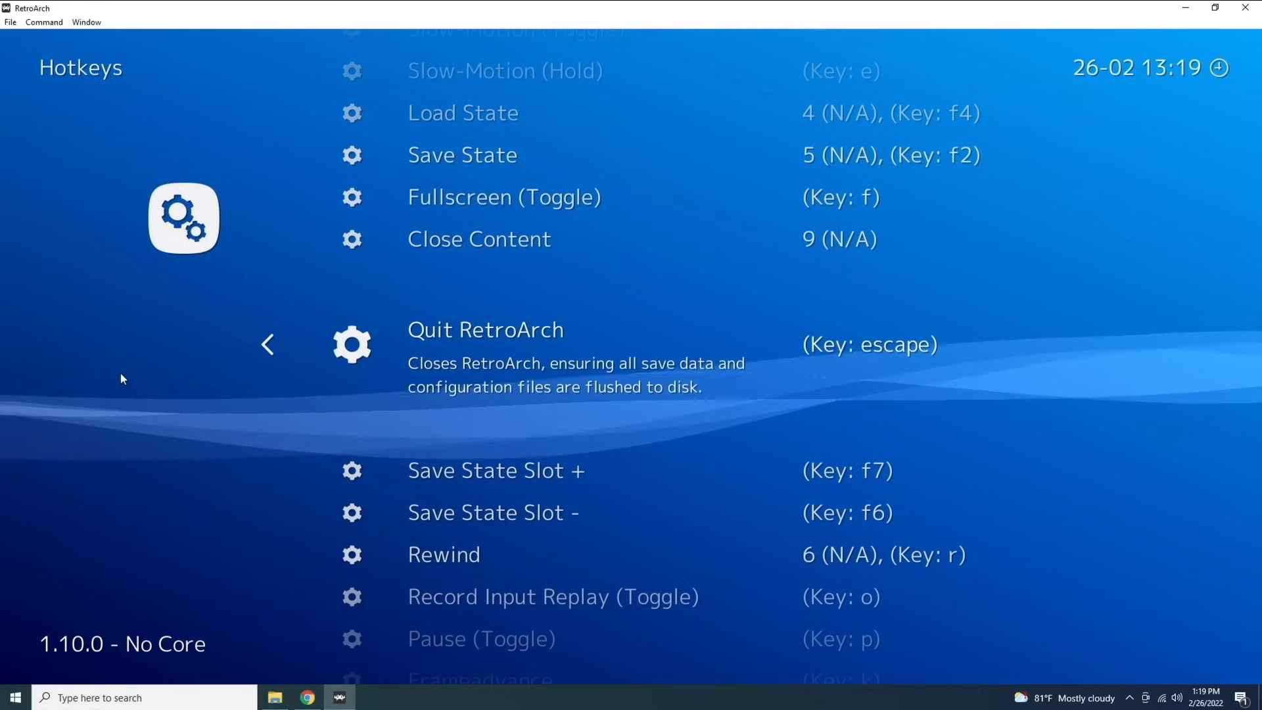
key("Down")
key("Down")
key("Down")
key("Down")
key("Down")
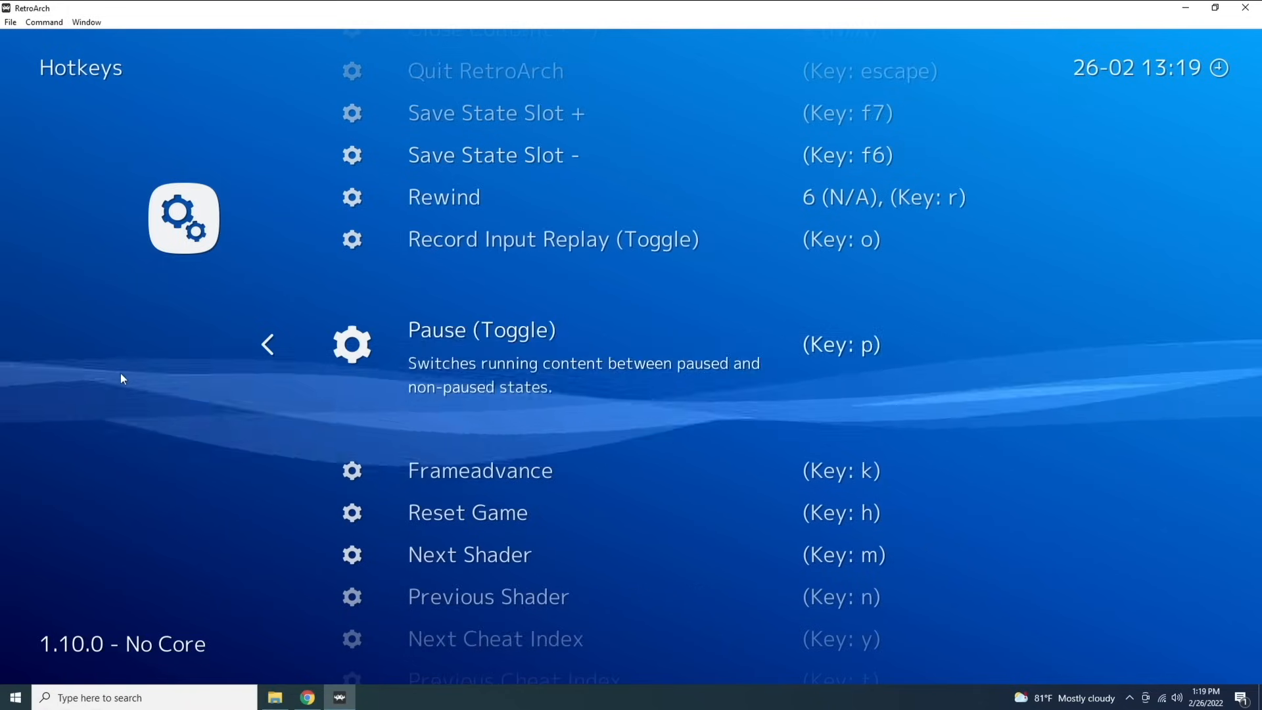
key("Down")
key("Down")
key("Return")
Bind Volume Up/Down, Menu (Toggle) and Run-Ahead (Toggle), using Hat #0 for volume and Run-Ahead.
key("Down")
key("Down")
key("Down")
key("Down")
key("Down")
key("Down")
key("Down")
key("Down")
key("Down")
key("Down")
key("Down")
key("Down")
key("Down")
key("Down")
key("Down")
key("Down")
key("Down")
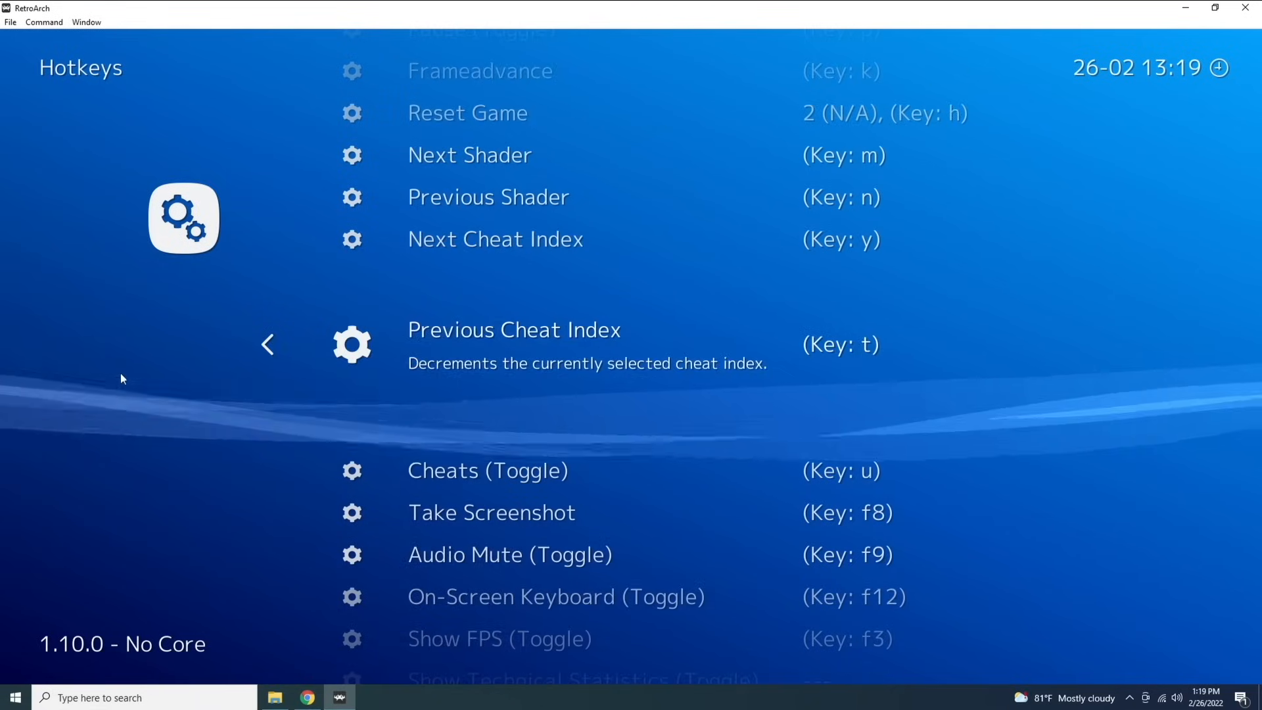
key("Return")
key("Down")
key("Return")
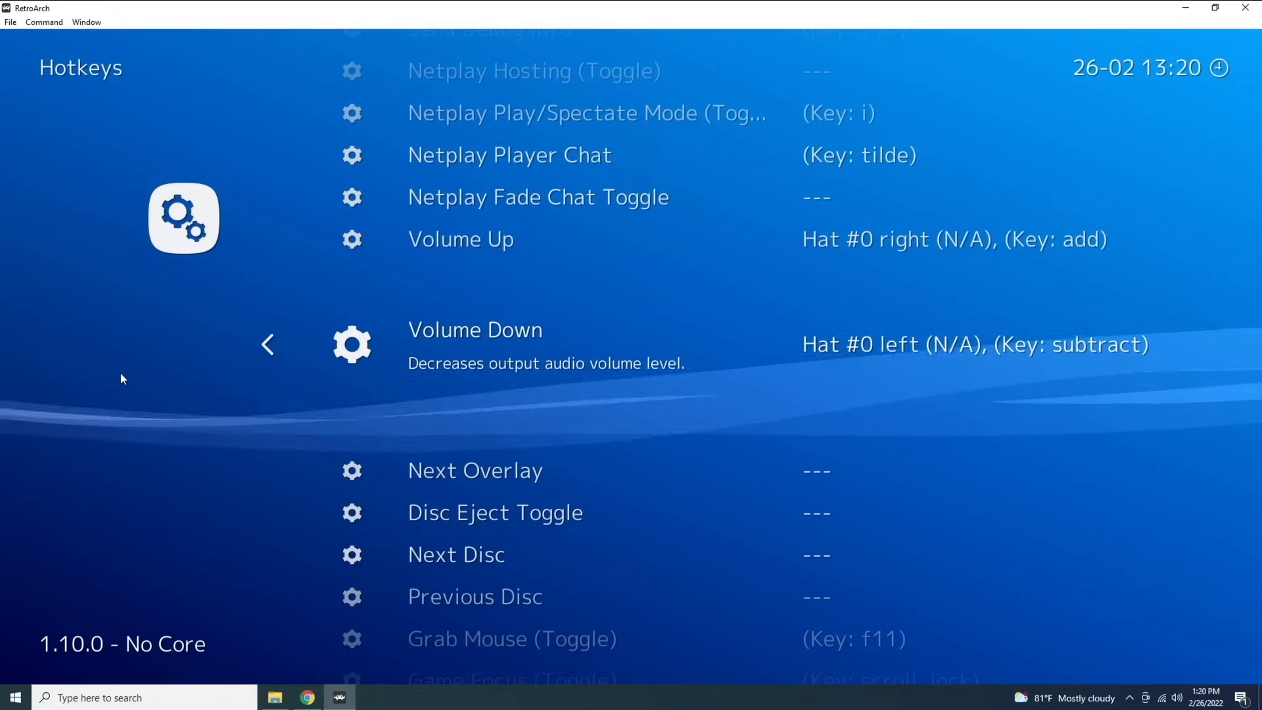
key("Down")
key("Down")
key("Down")
key("Down")
key("Down")
key("Down")
key("Down")
key("Down")
key("Return")
key("Down")
key("Down")
key("Down")
key("Return")
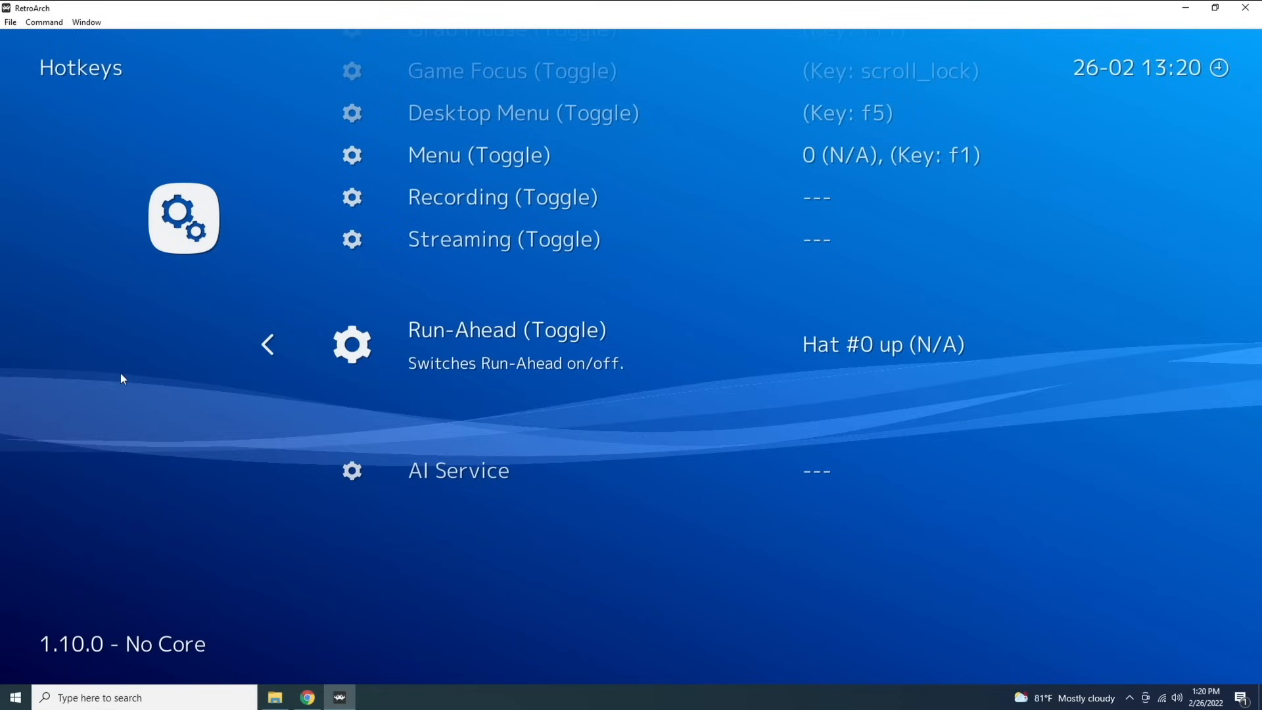
key("BackSpace")
key("BackSpace")
key("BackSpace")
Save the current configuration to F:\RetroArch-Win64\retroarch.cfg.
key("Down")
key("Down")
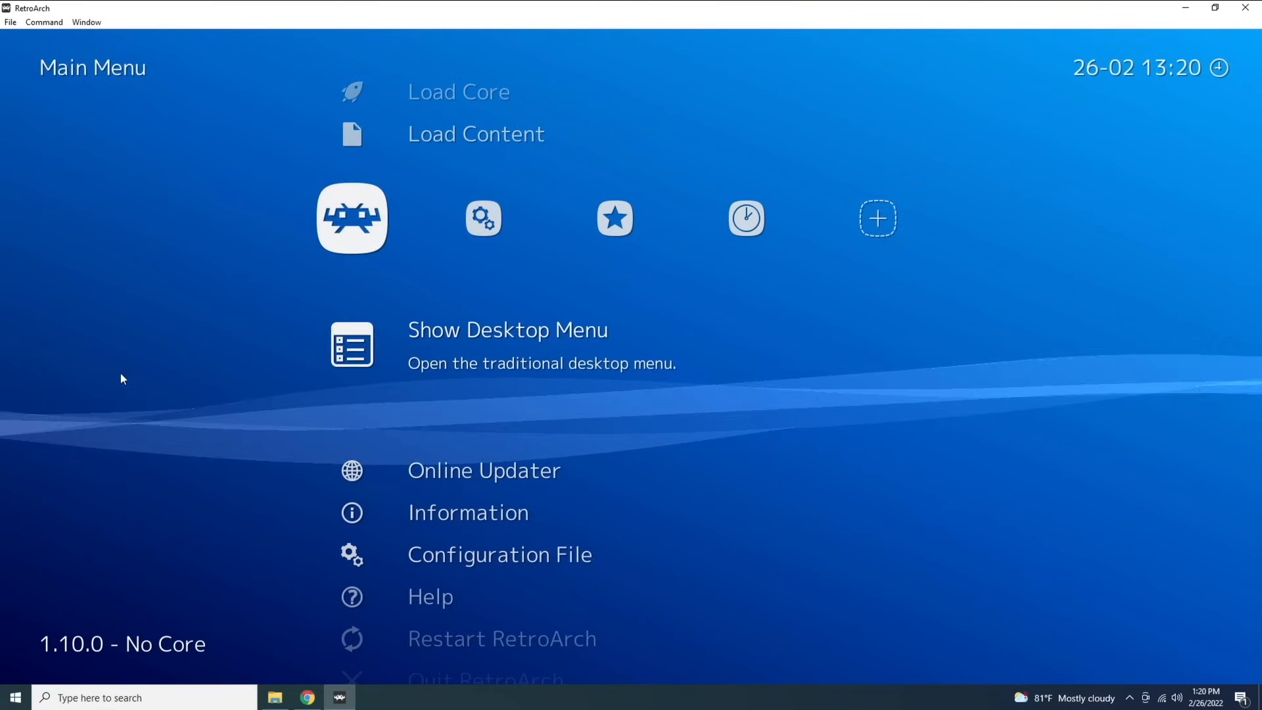
key("Down")
key("Down")
key("Down")
key("Return")
key("Down")
key("Down")
key("Return")
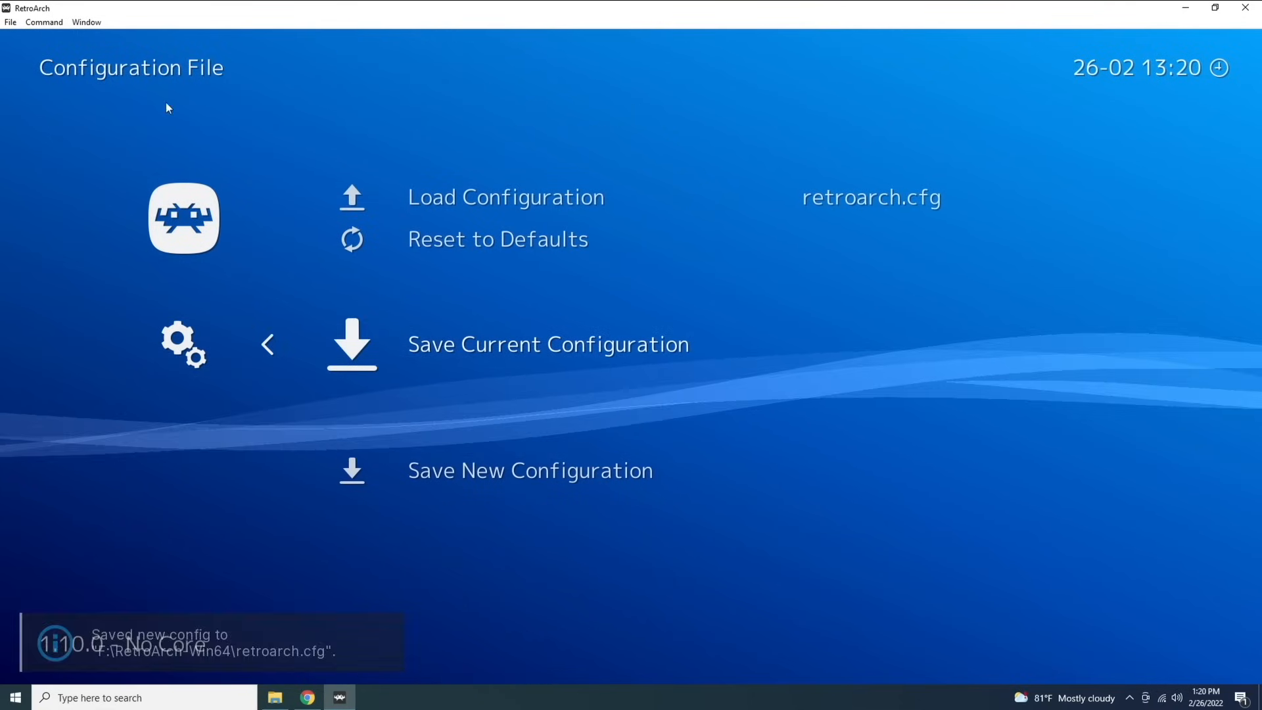
Open the On-Screen Display page in Settings.
key("BackSpace")
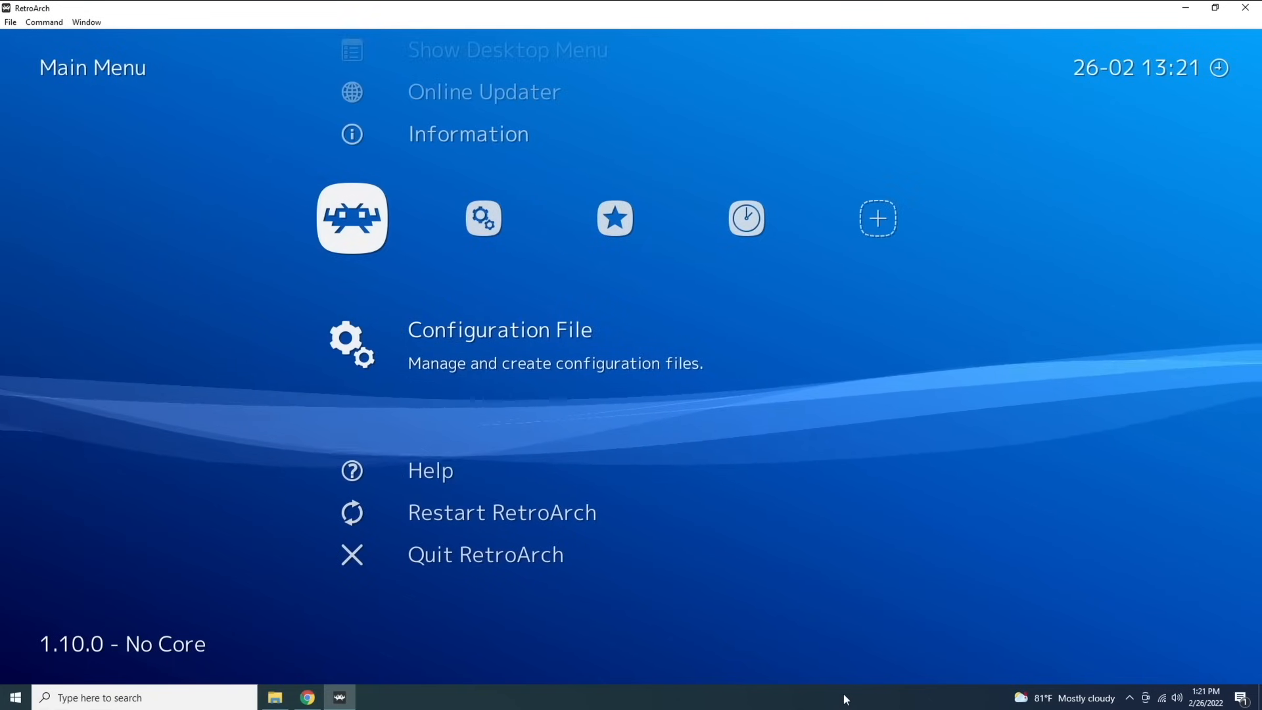
key("Right")
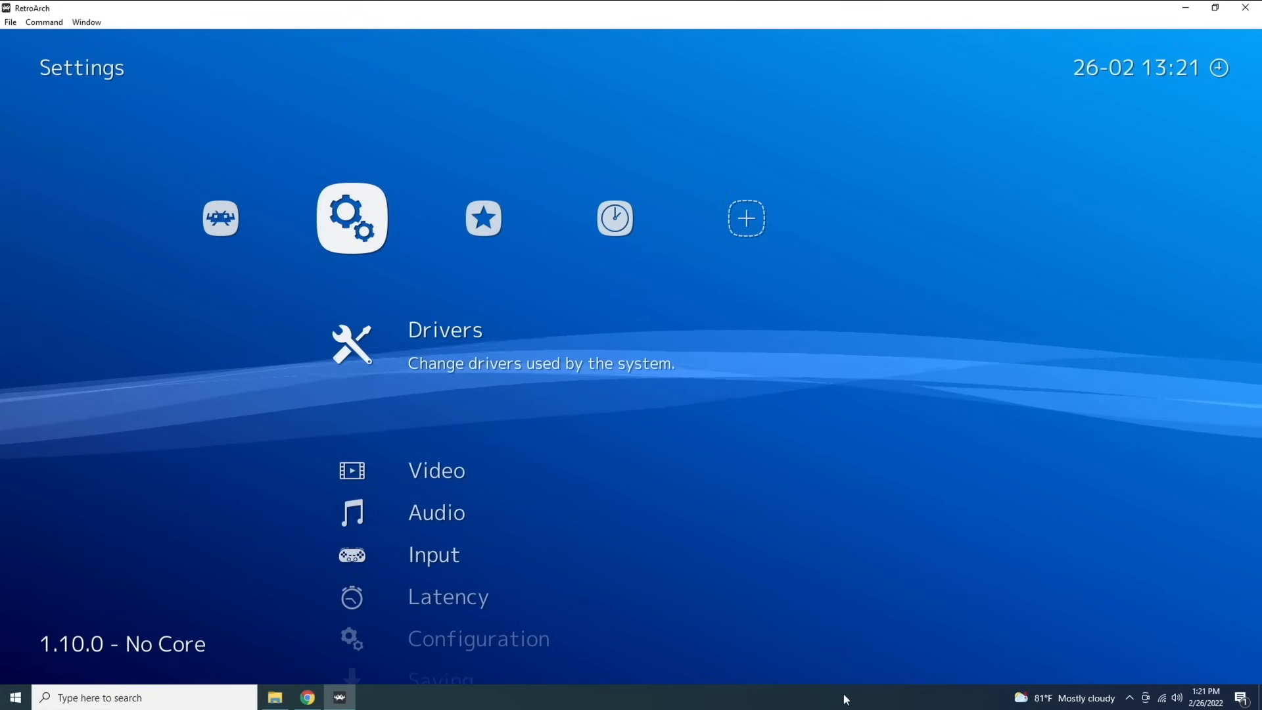
key("Down")
key("Down")
key("Down")
key("Down")
key("Down")
key("Down")
key("Down")
key("Down")
key("Down")
key("Down")
key("Down")
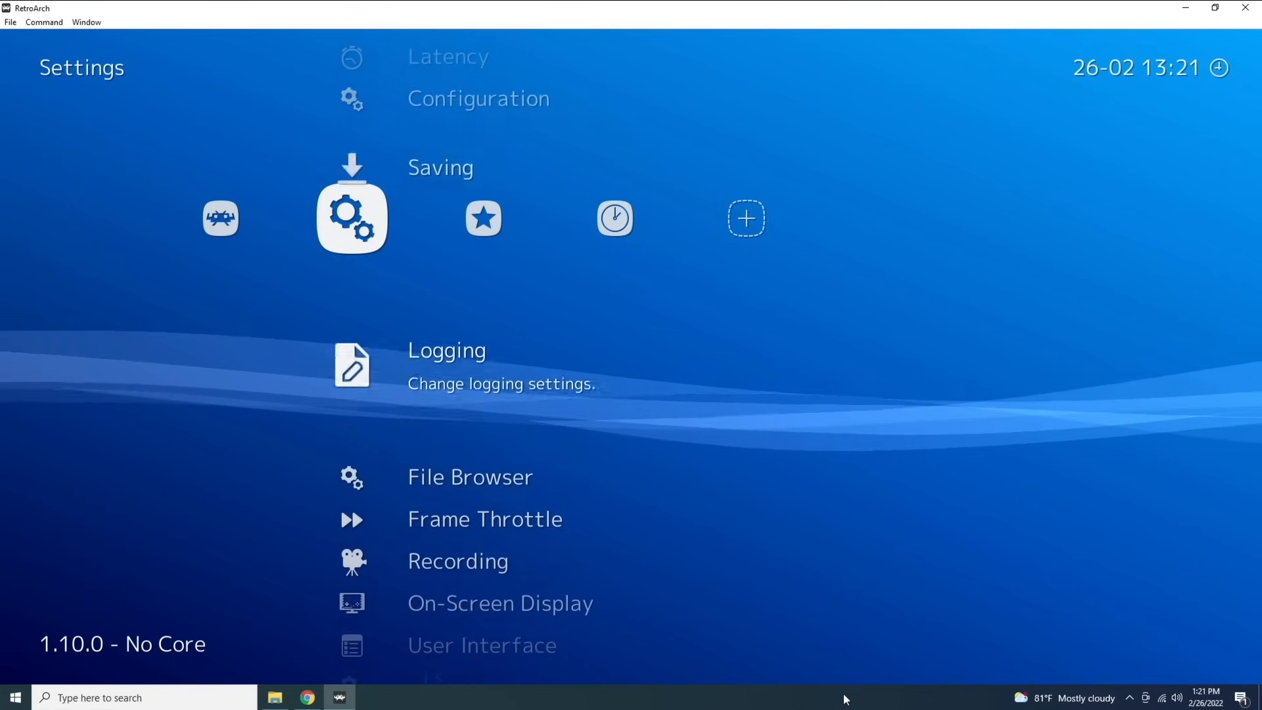
key("Return")
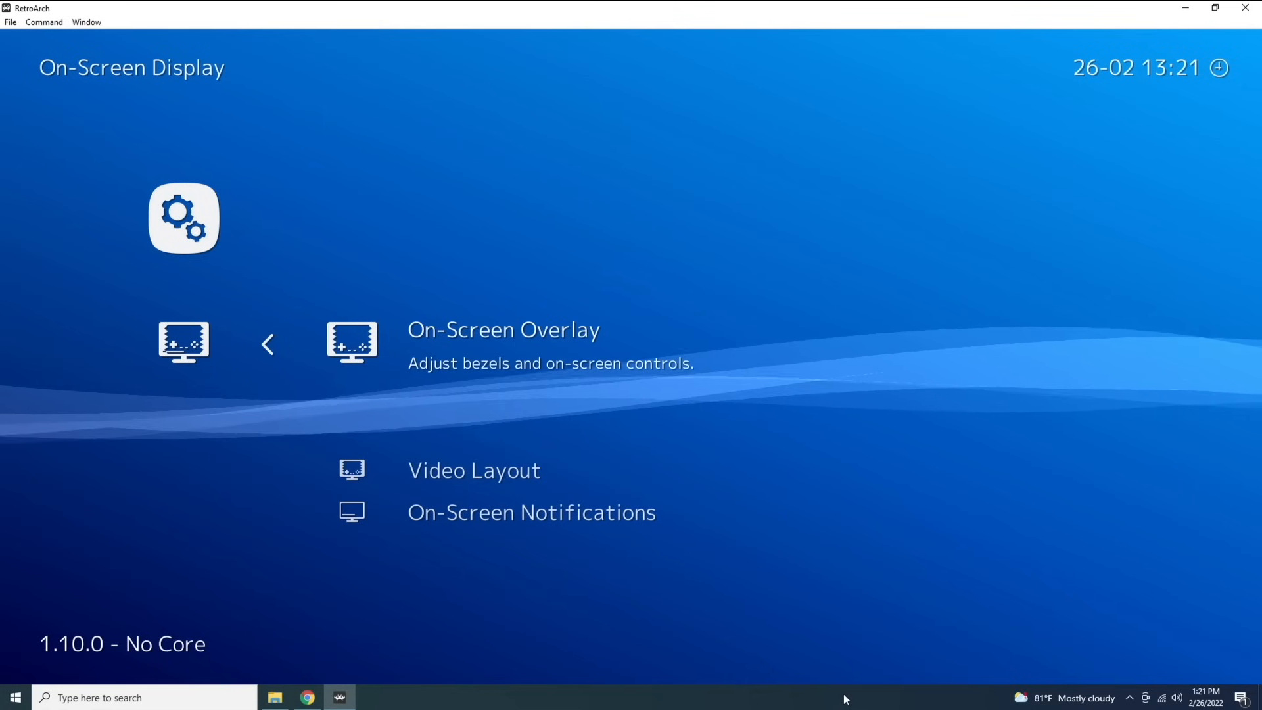
Turn on 'Hide Overlay When Controller is Connected' under On-Screen Overlay, then back out.
key("Return")
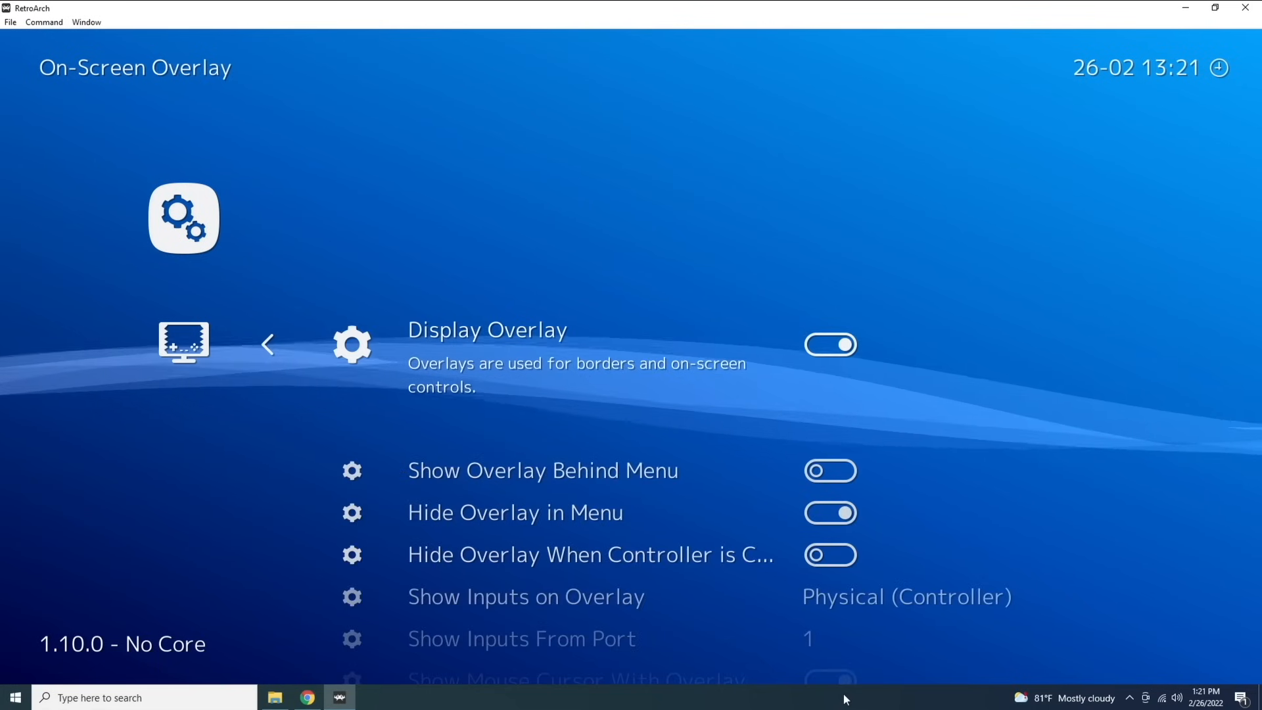
key("Down")
key("Down")
key("Down")
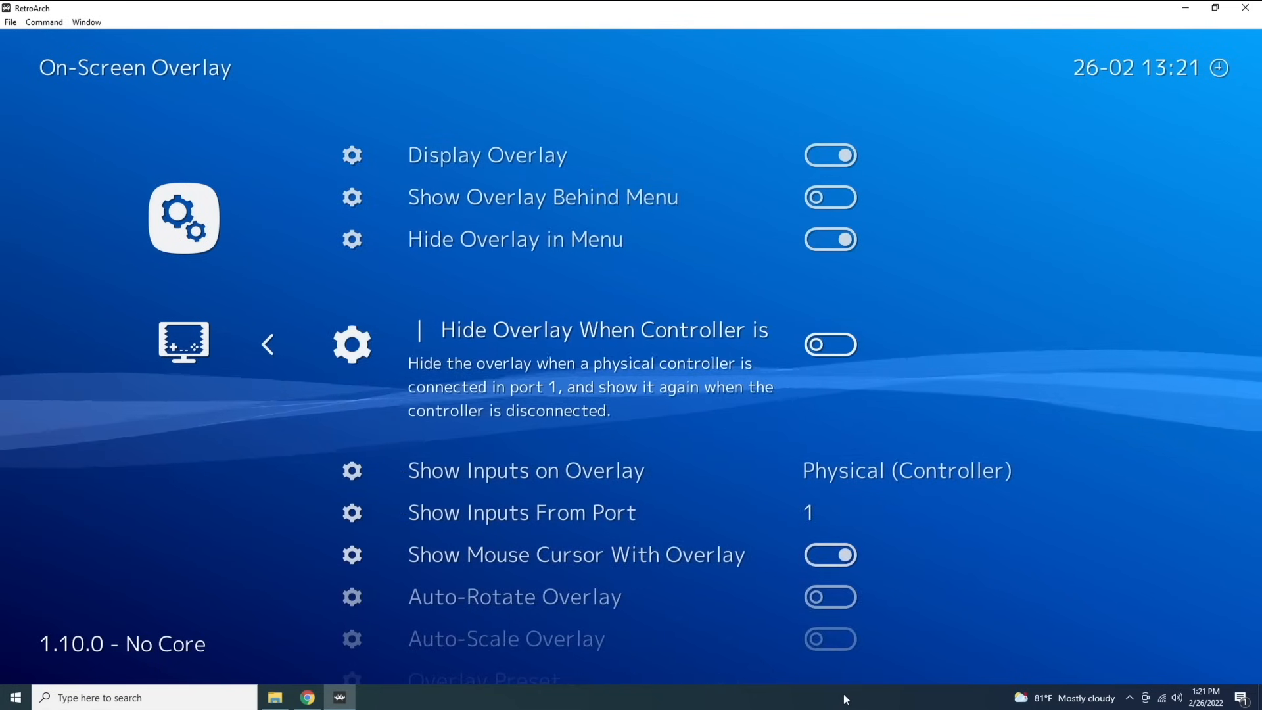
key("Return")
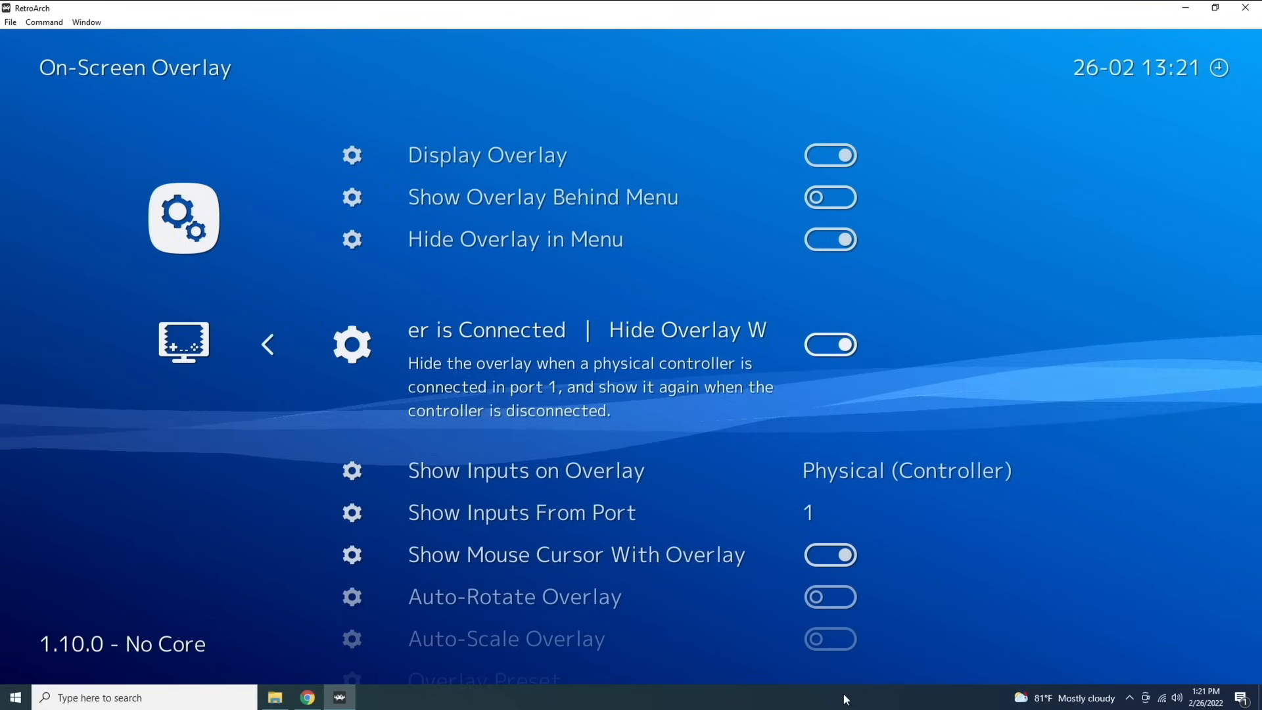
key("BackSpace")
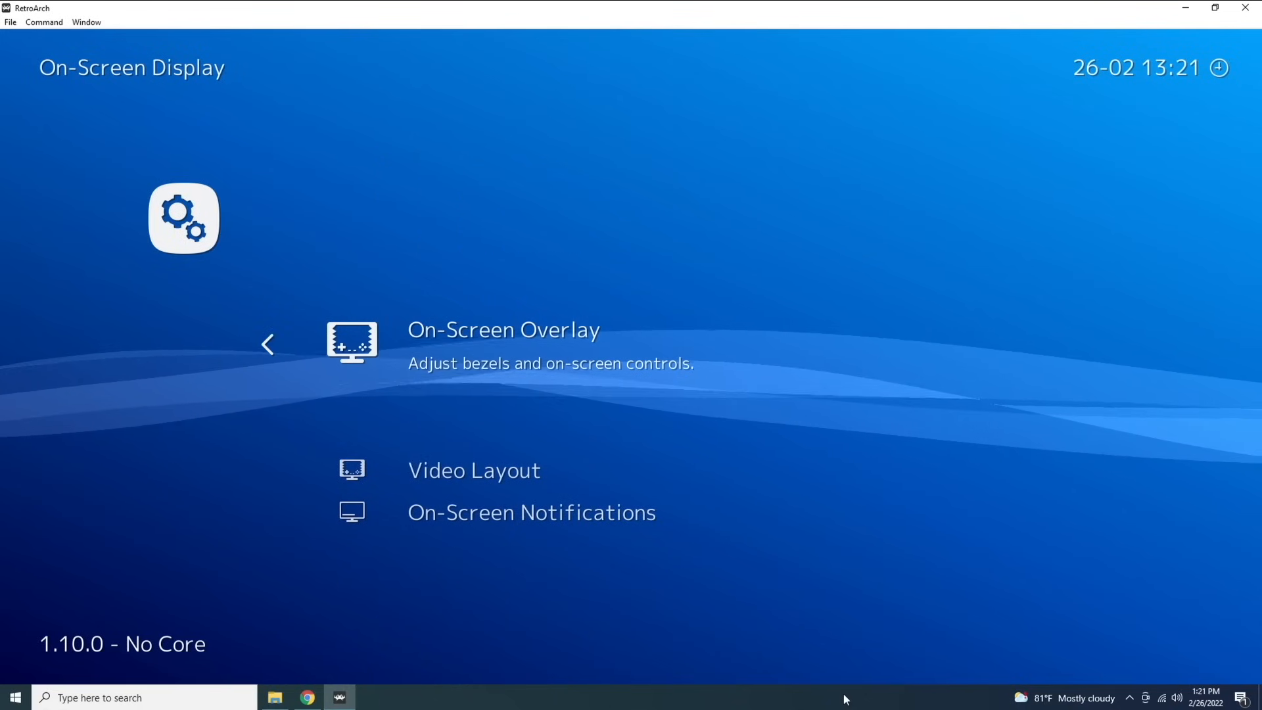
key("BackSpace")
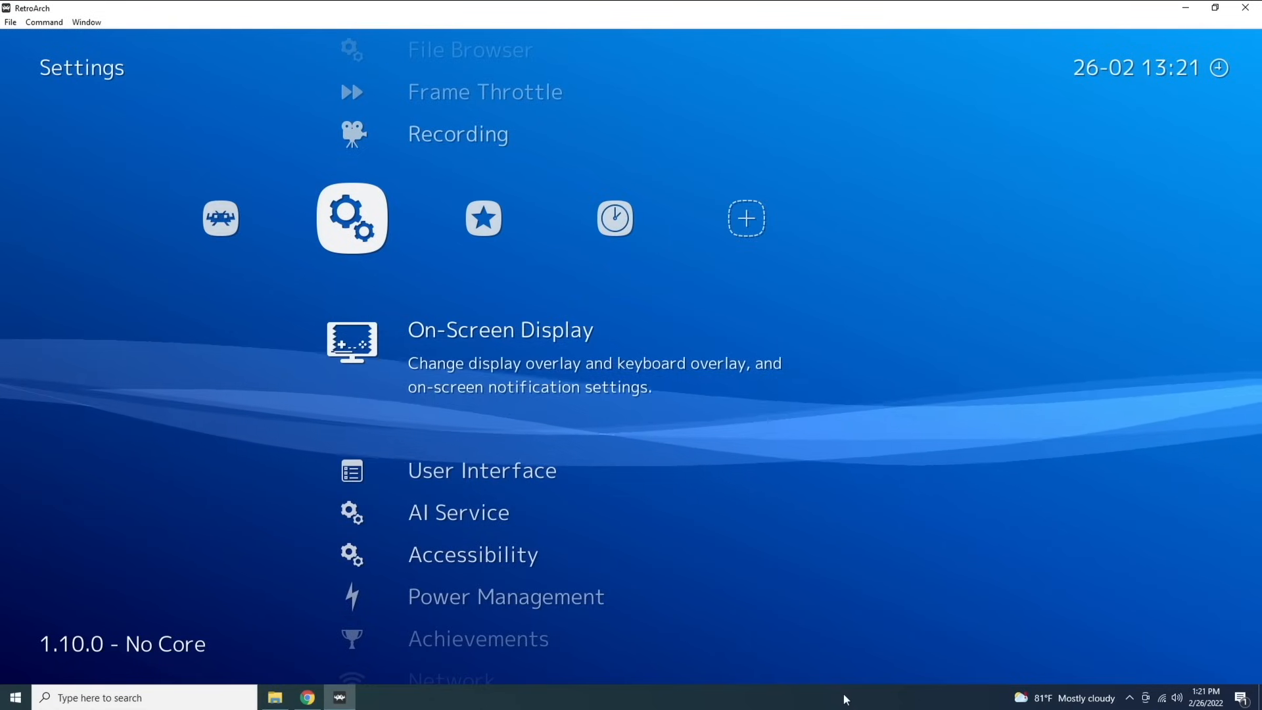
In Saving settings, switch on Auto Save State and Load State Automatically.
key("Up")
key("Up")
key("Up")
key("Up")
key("Up")
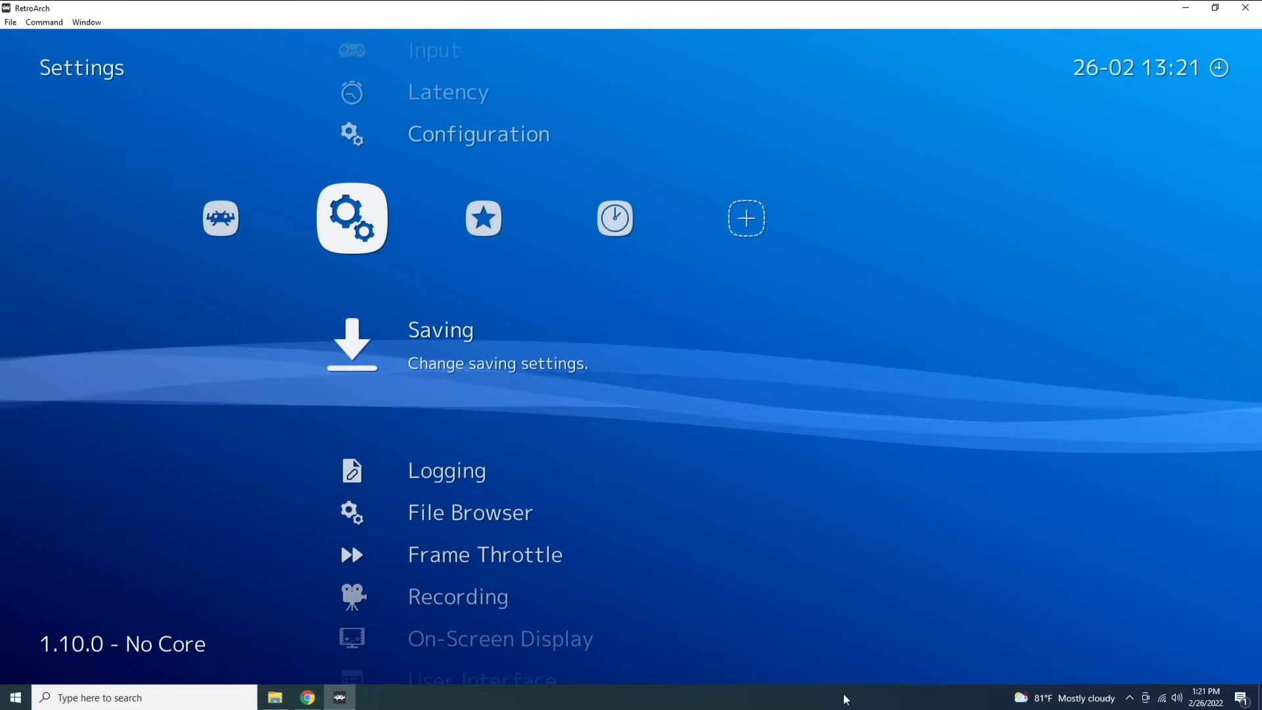
key("Return")
key("Down")
key("Down")
key("Down")
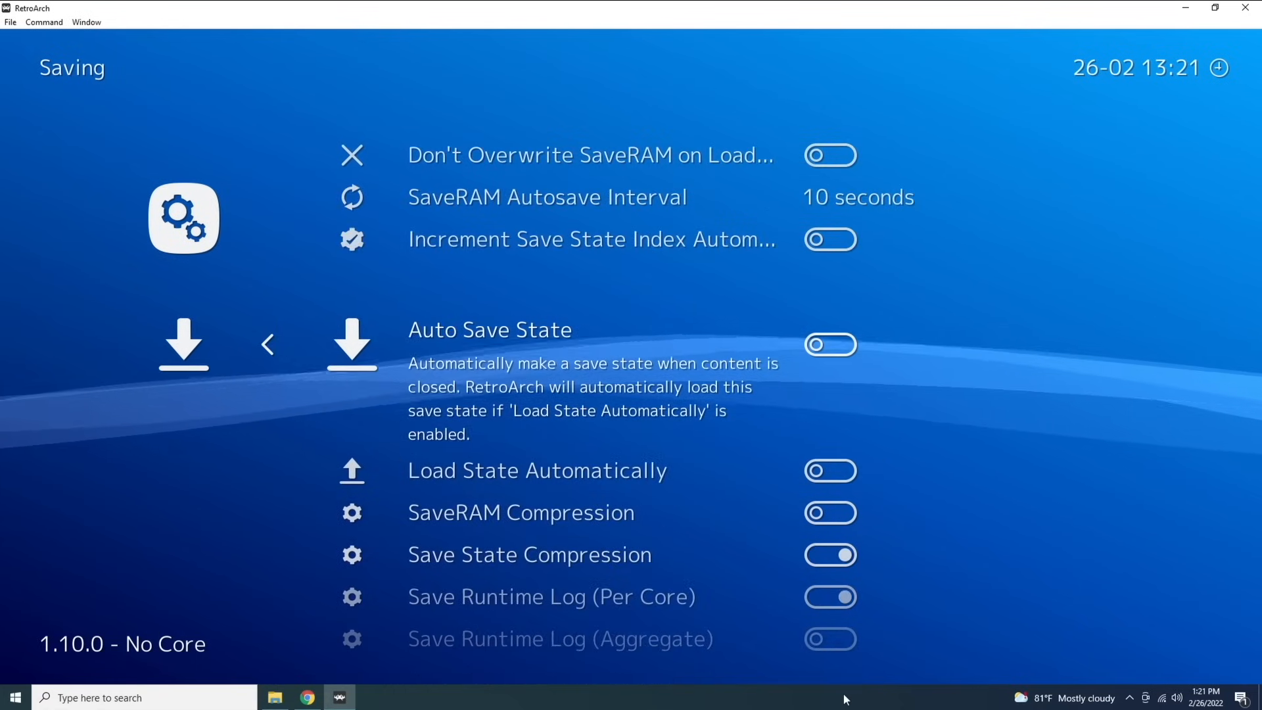
key("Down")
key("Up")
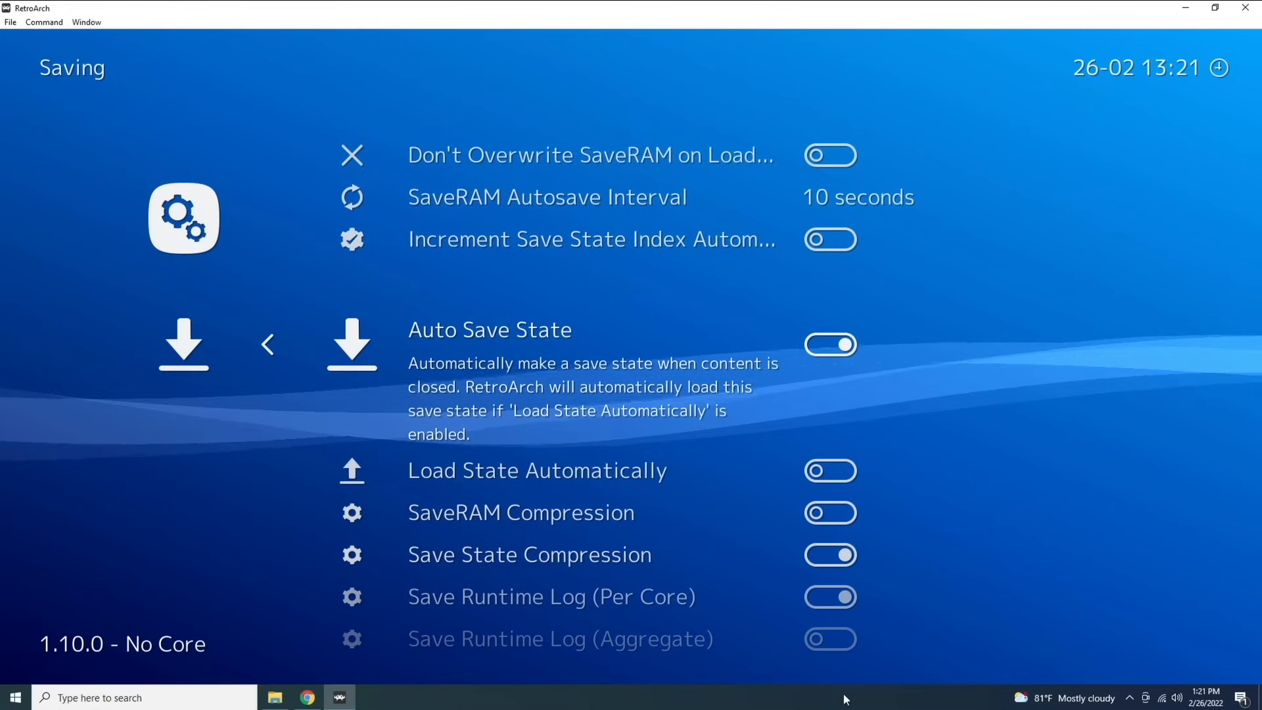
key("Down")
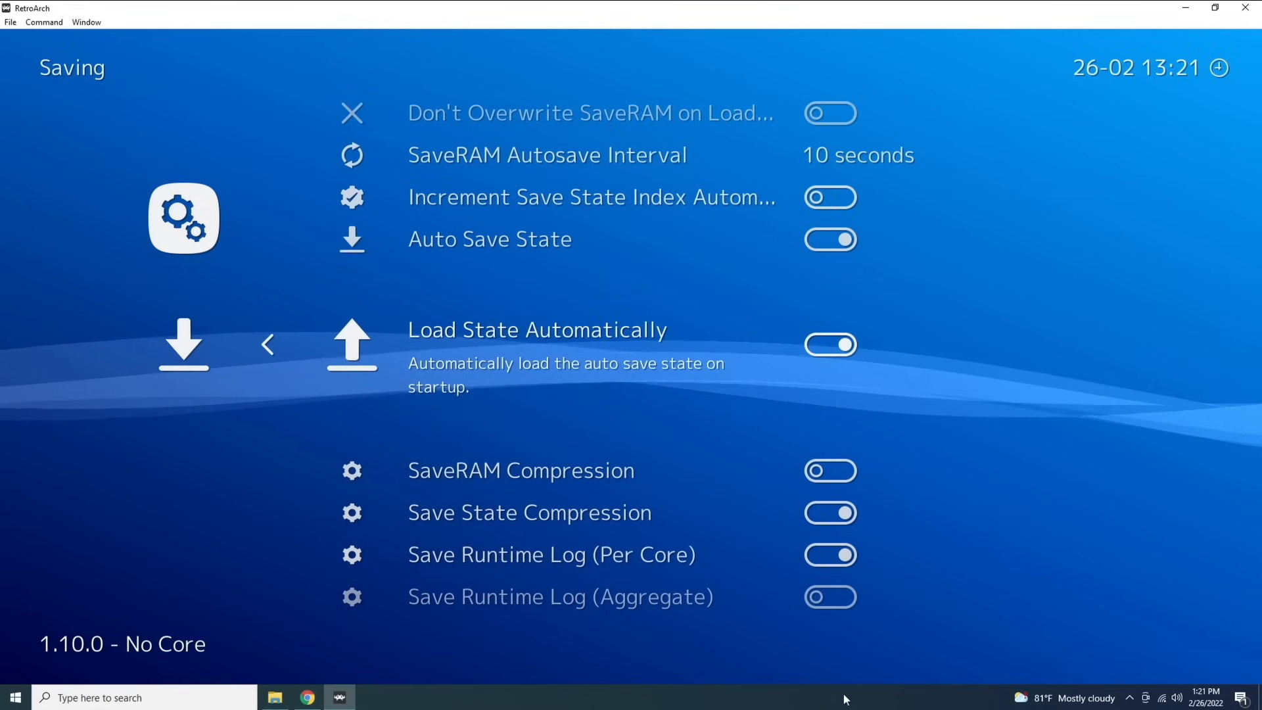
key("Up")
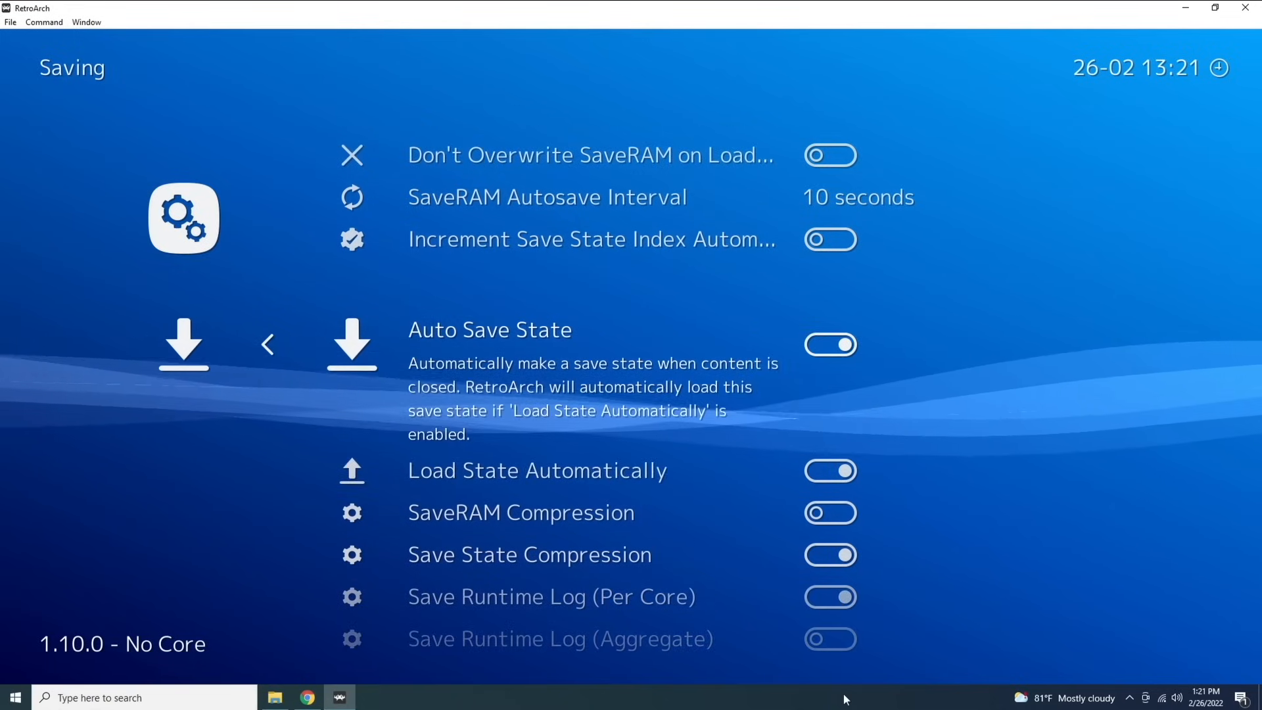
key("Down")
key("Up")
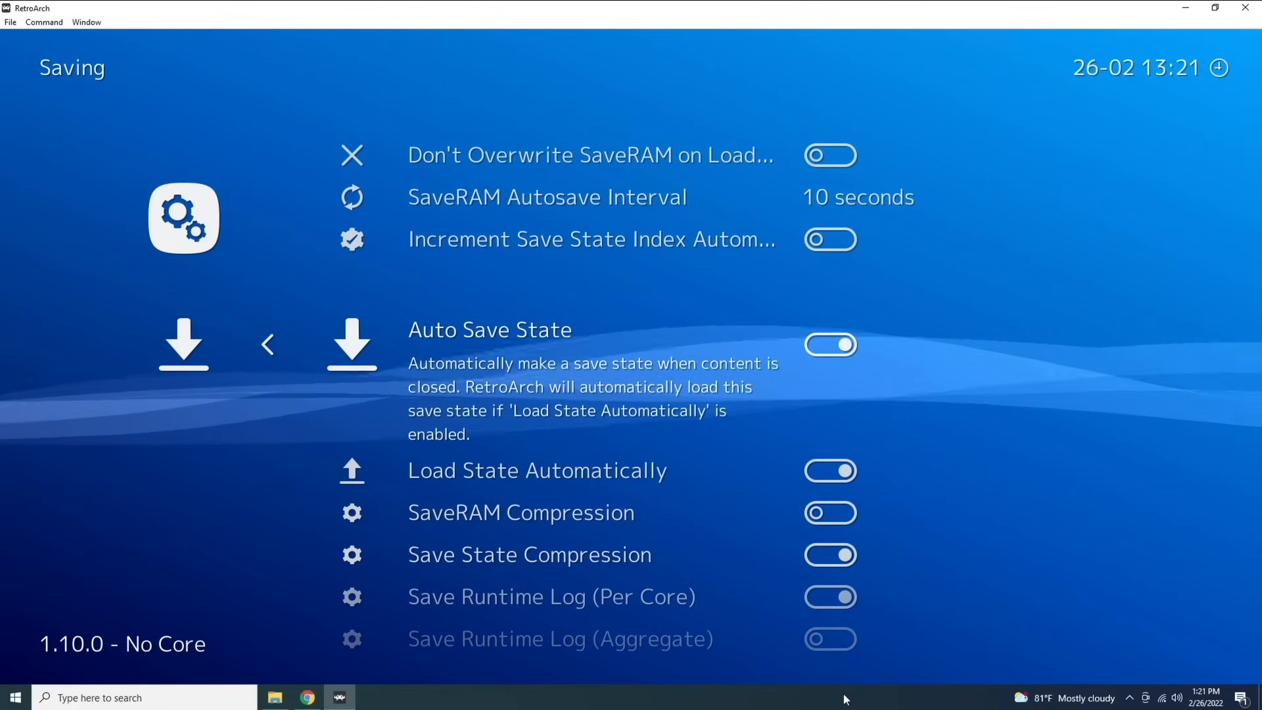
key("BackSpace")
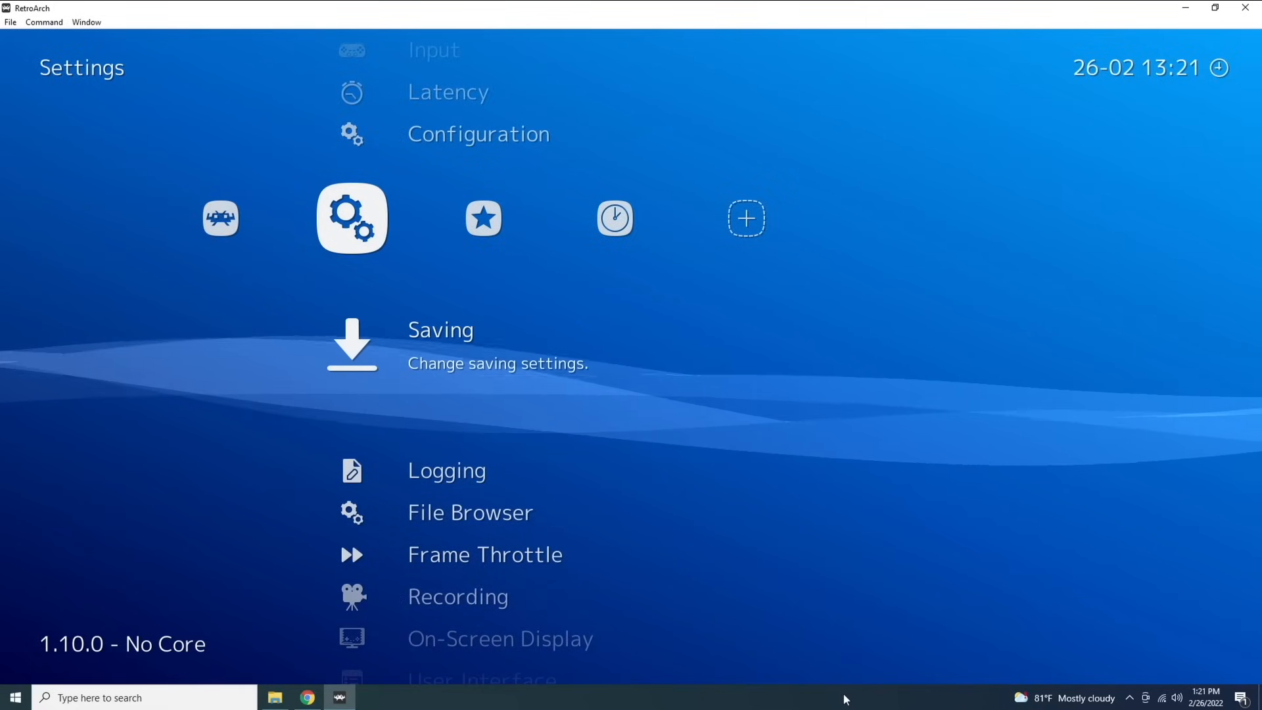
key("Down")
key("Down")
key("Down")
key("Down")
key("Down")
key("Down")
key("Down")
key("Down")
key("Down")
key("Down")
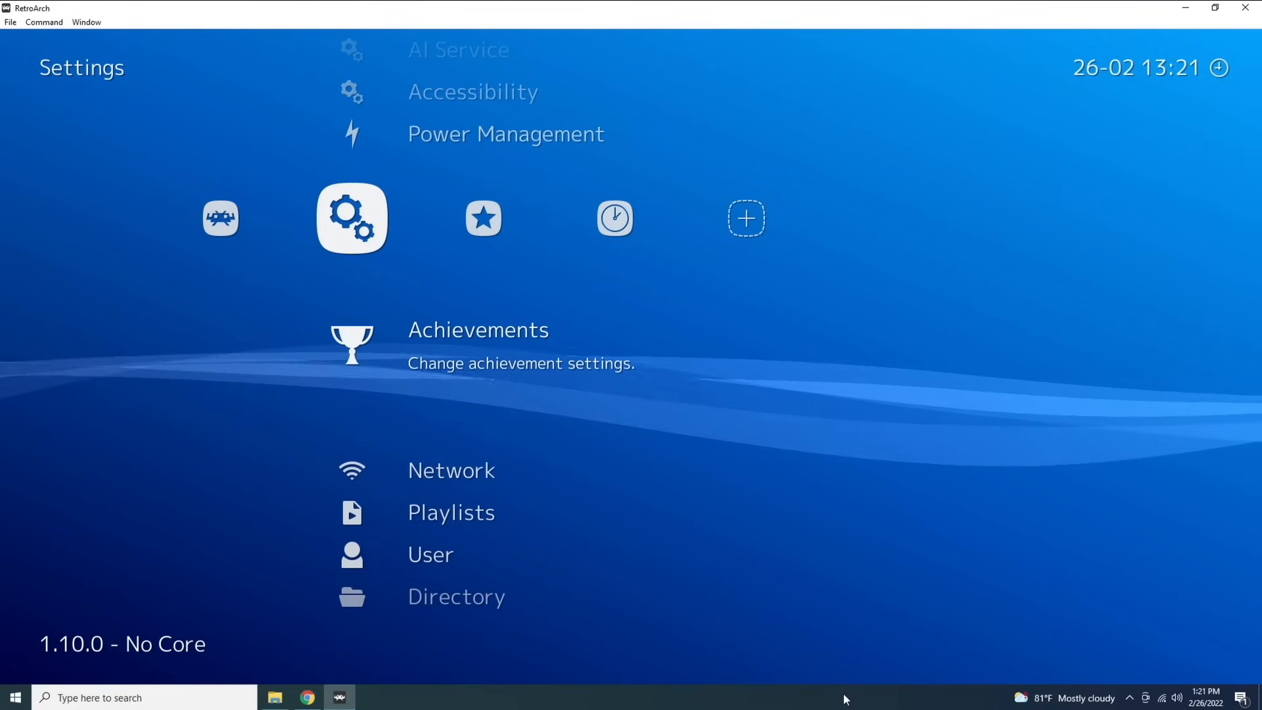
Enter the RetroAchievements account username in Achievements settings.
key("Return")
key("Return")
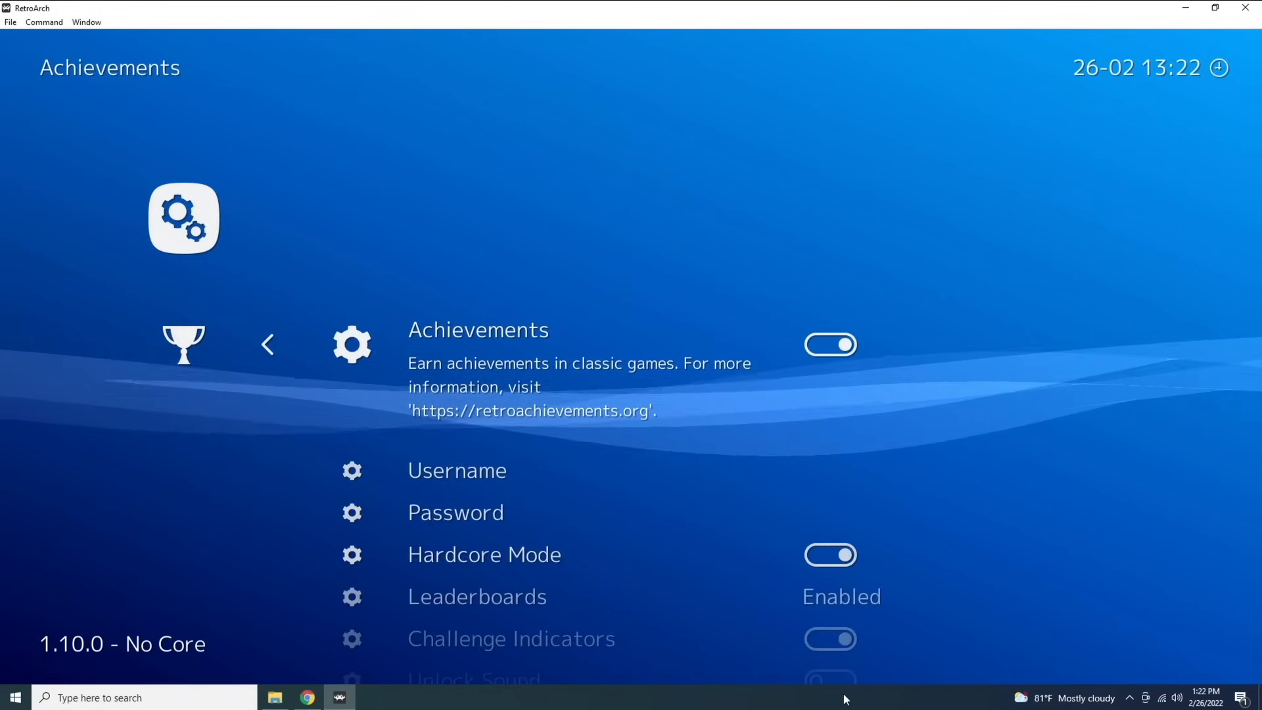
key("Down")
key("Return")
type("onionsaregross")
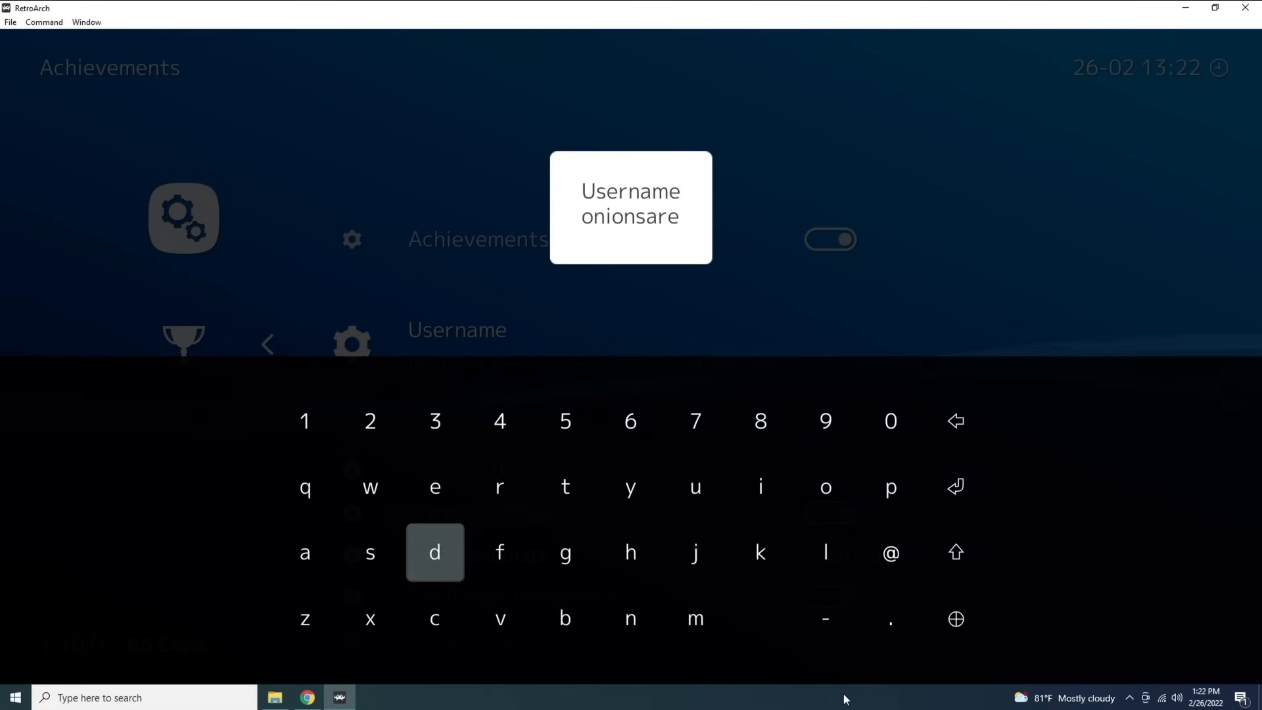
key("Return")
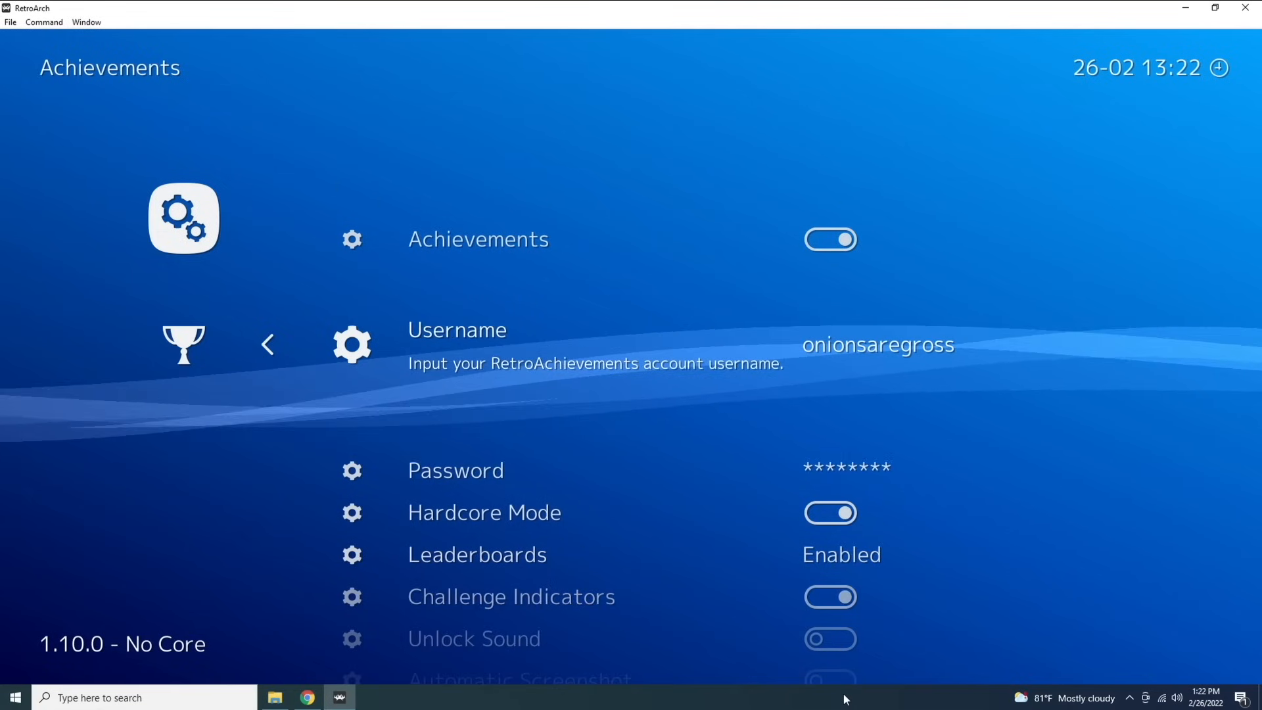
key("Down")
key("Up")
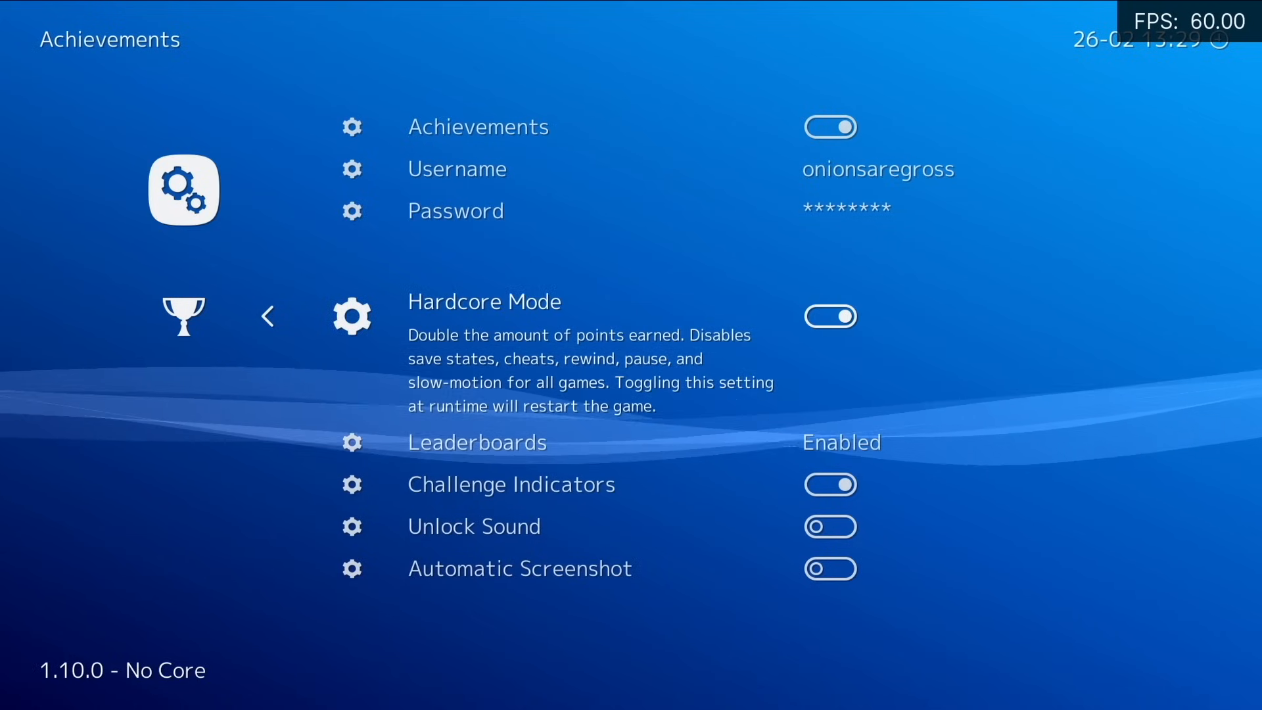
Turn off Hardcore Mode and save the configuration to retroarch.cfg.
key("Return")
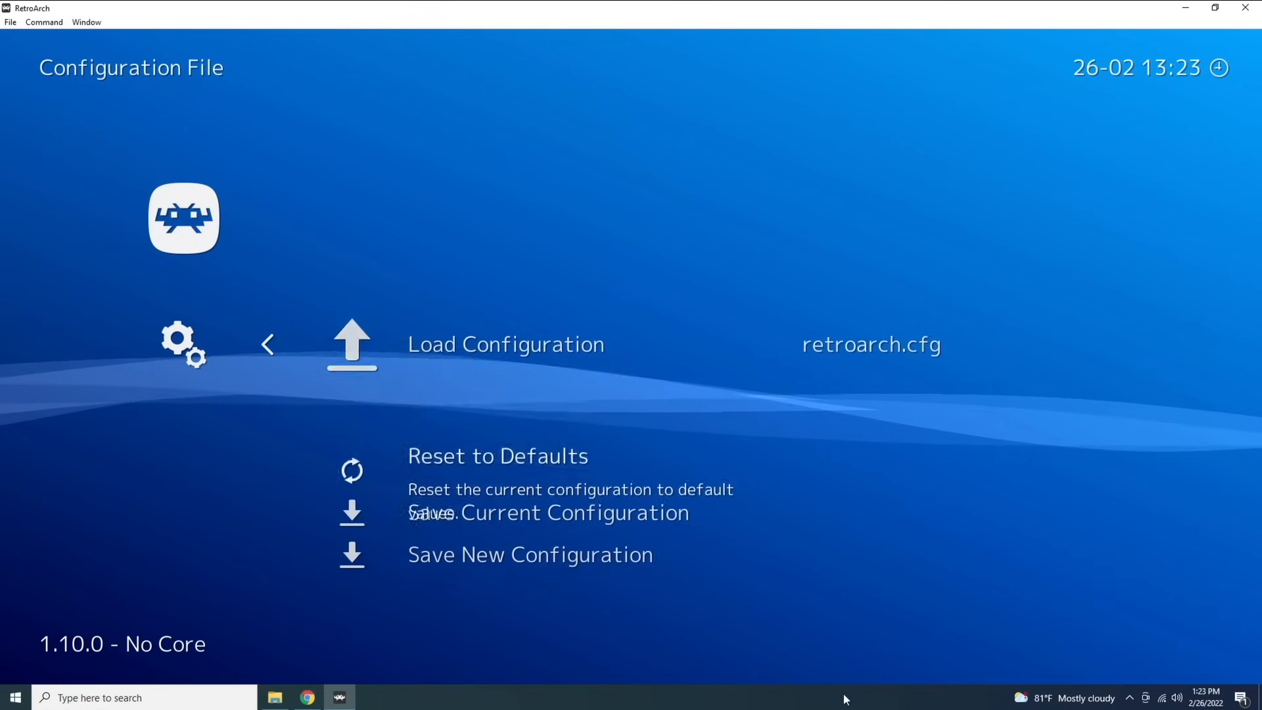
key("Down")
key("Down")
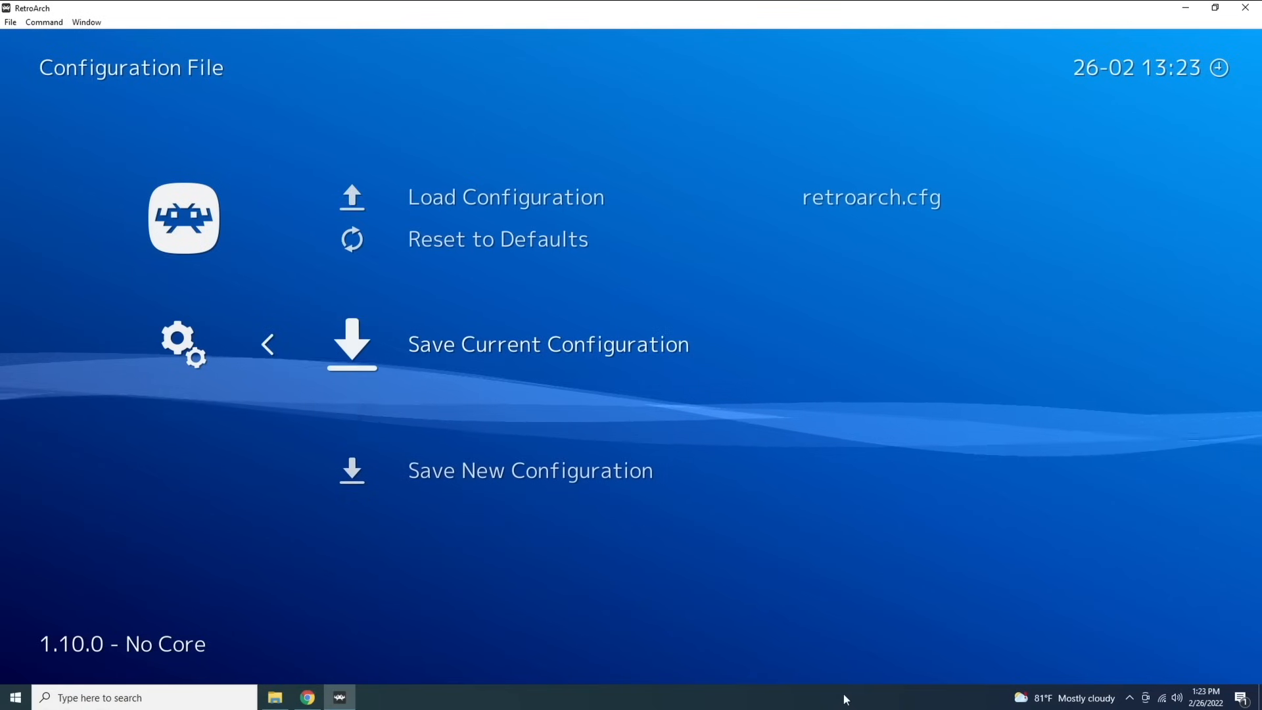
key("Return")
key("BackSpace")
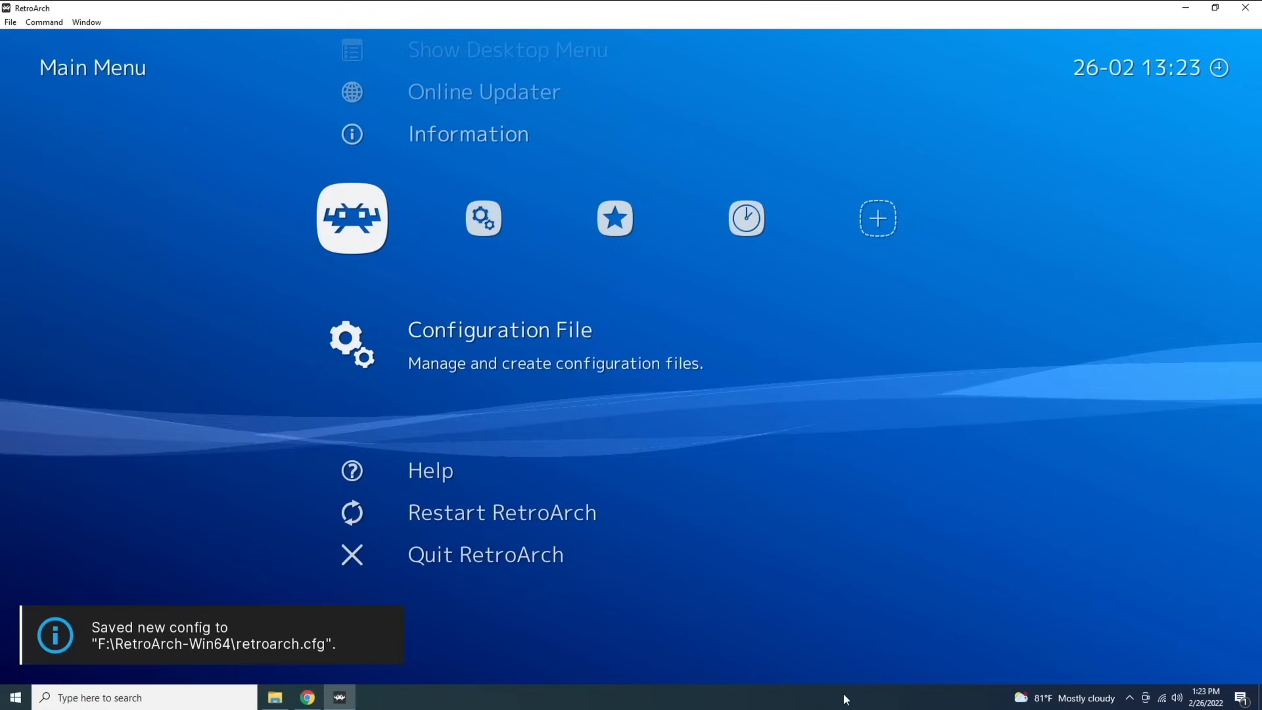
key("Right")
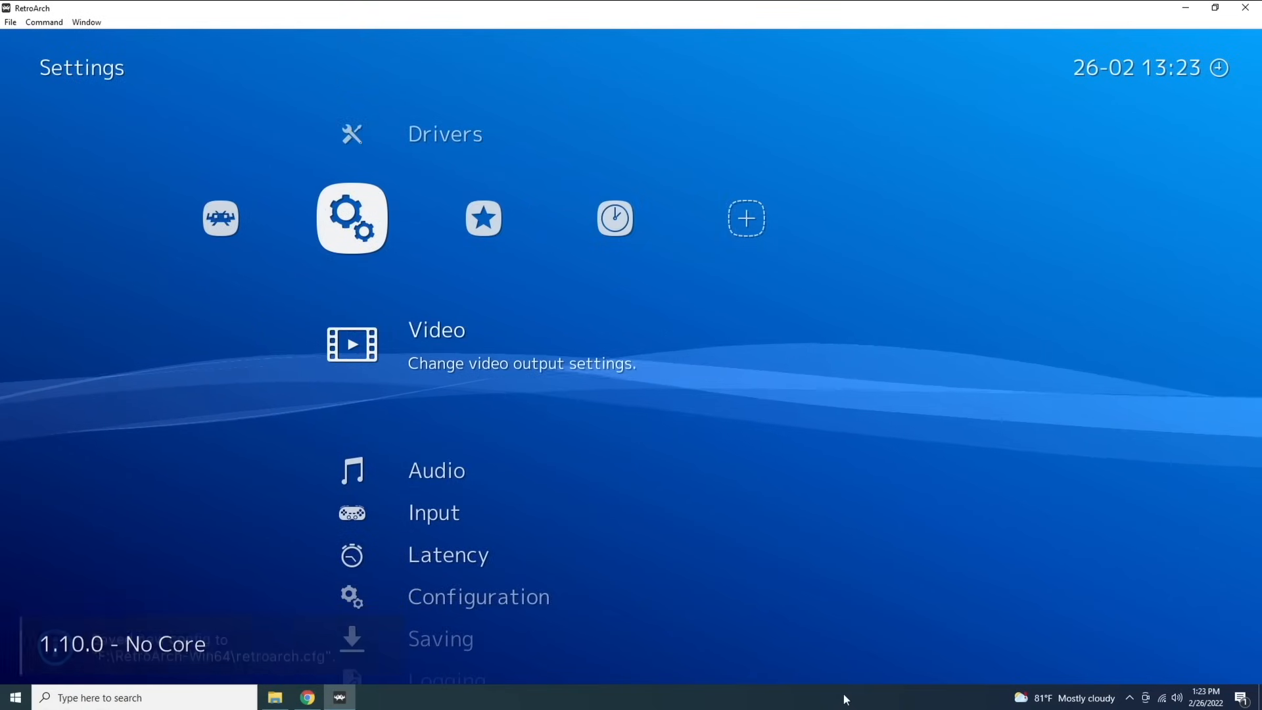
Open Video > Scaling and toggle Integer Scale on and off, leaving it off.
key("Return")
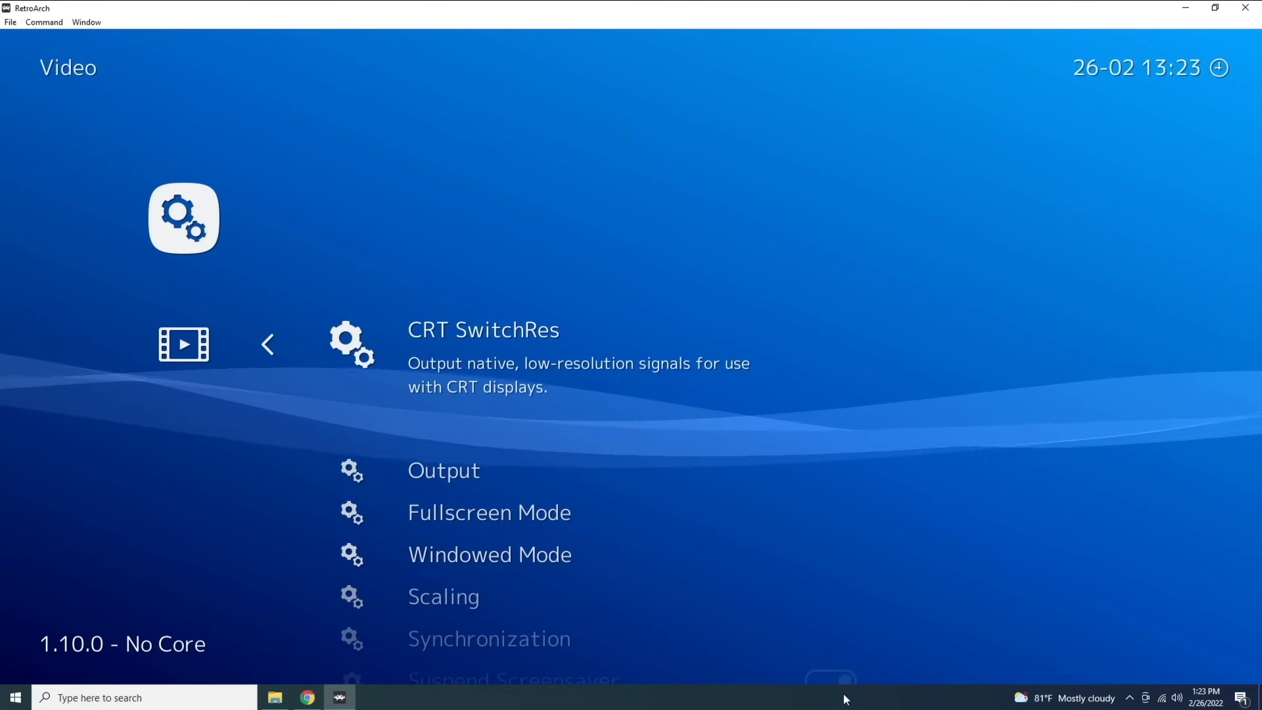
key("Down")
key("Down")
key("Down")
key("Down")
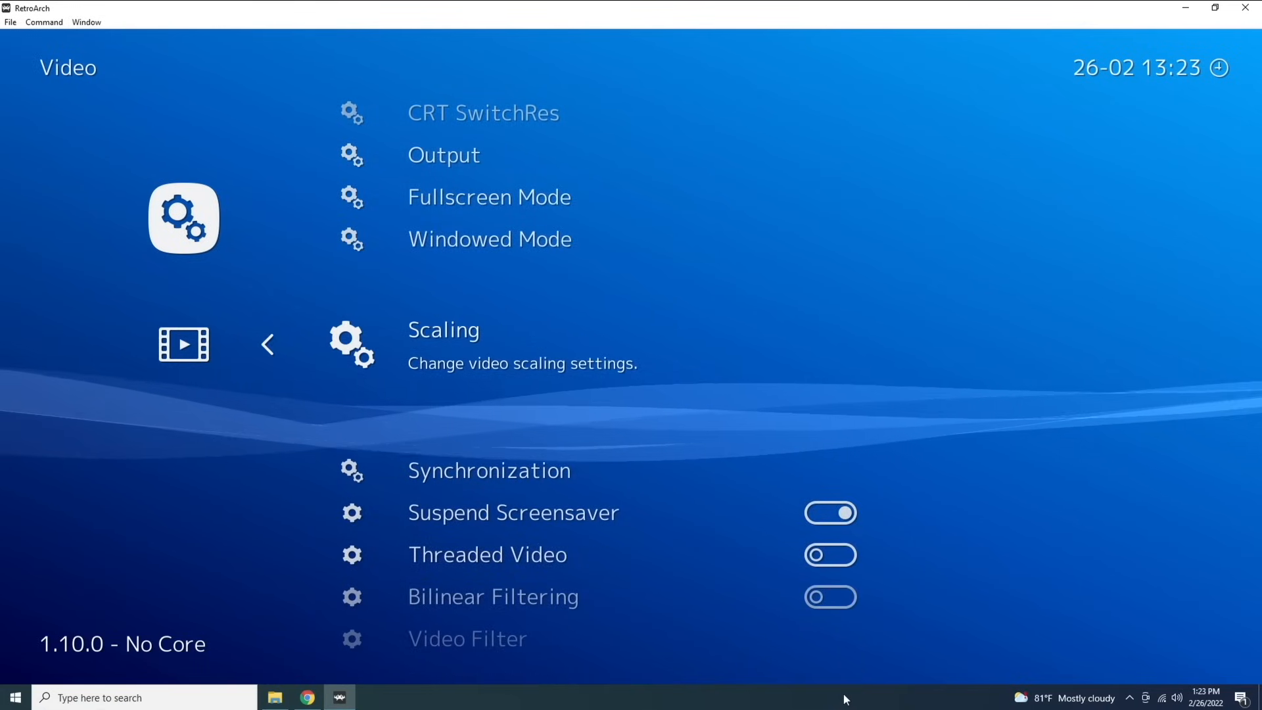
key("Return")
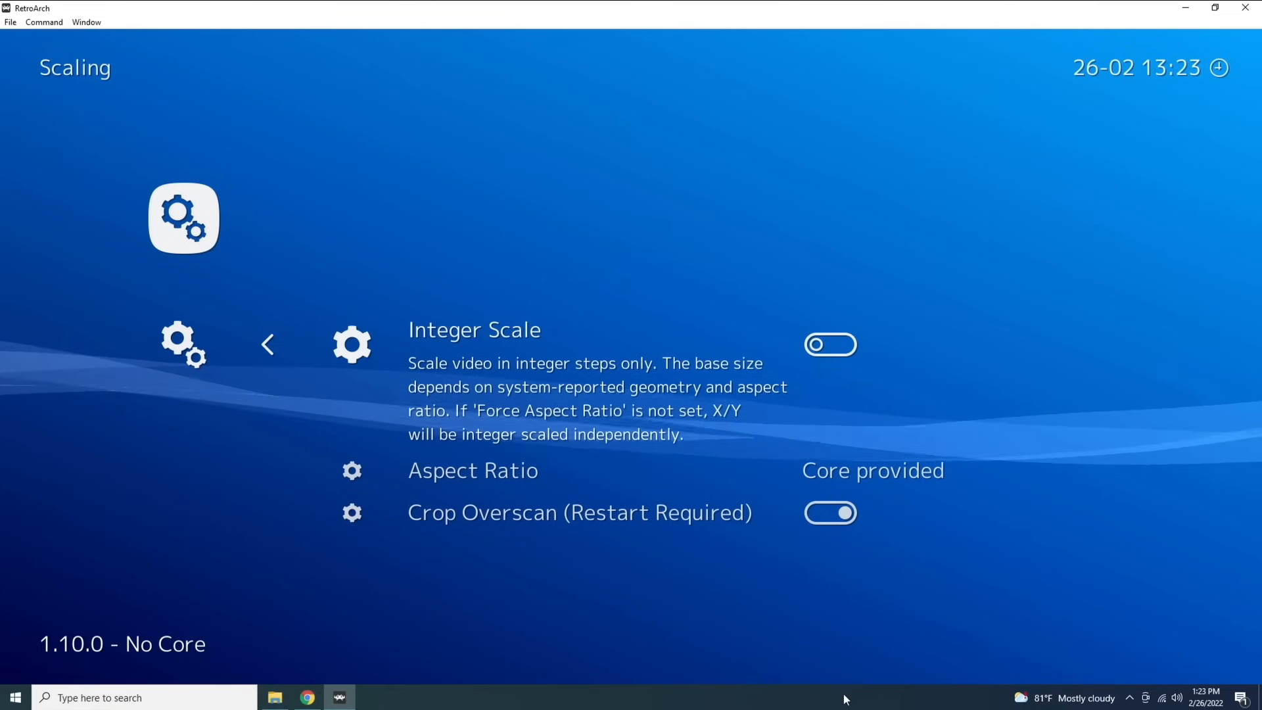
key("Return")
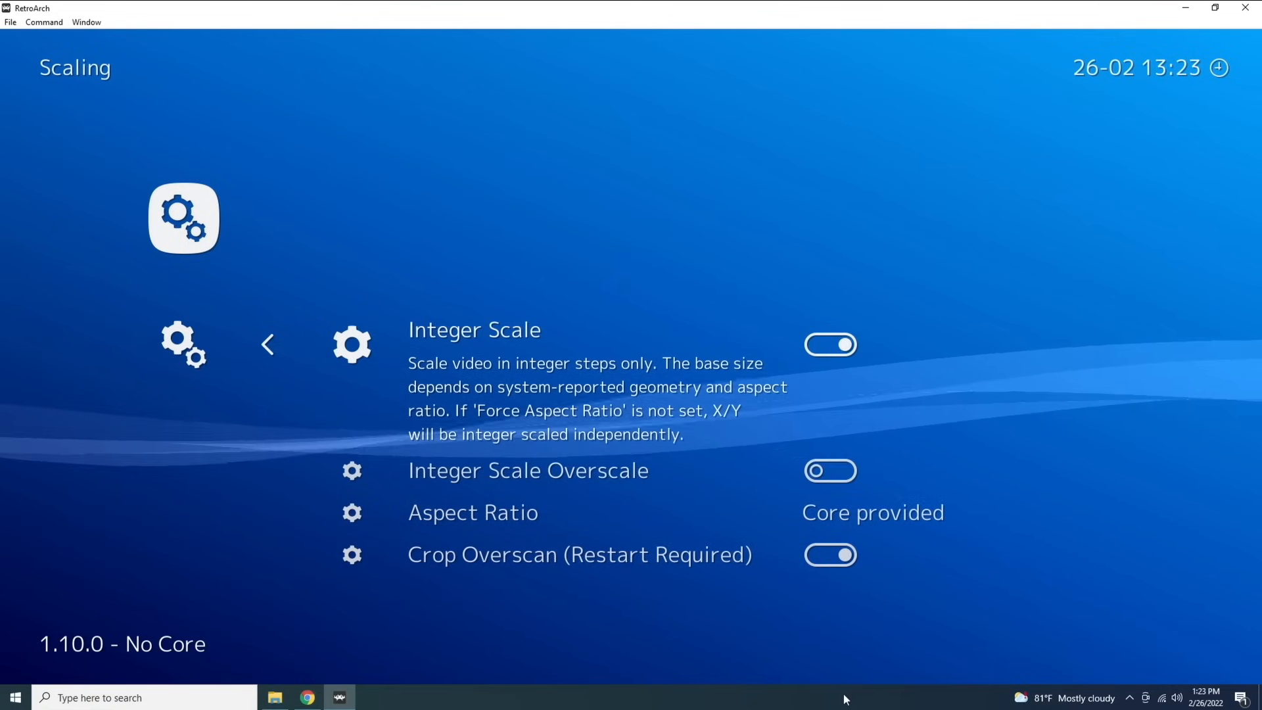
key("Return")
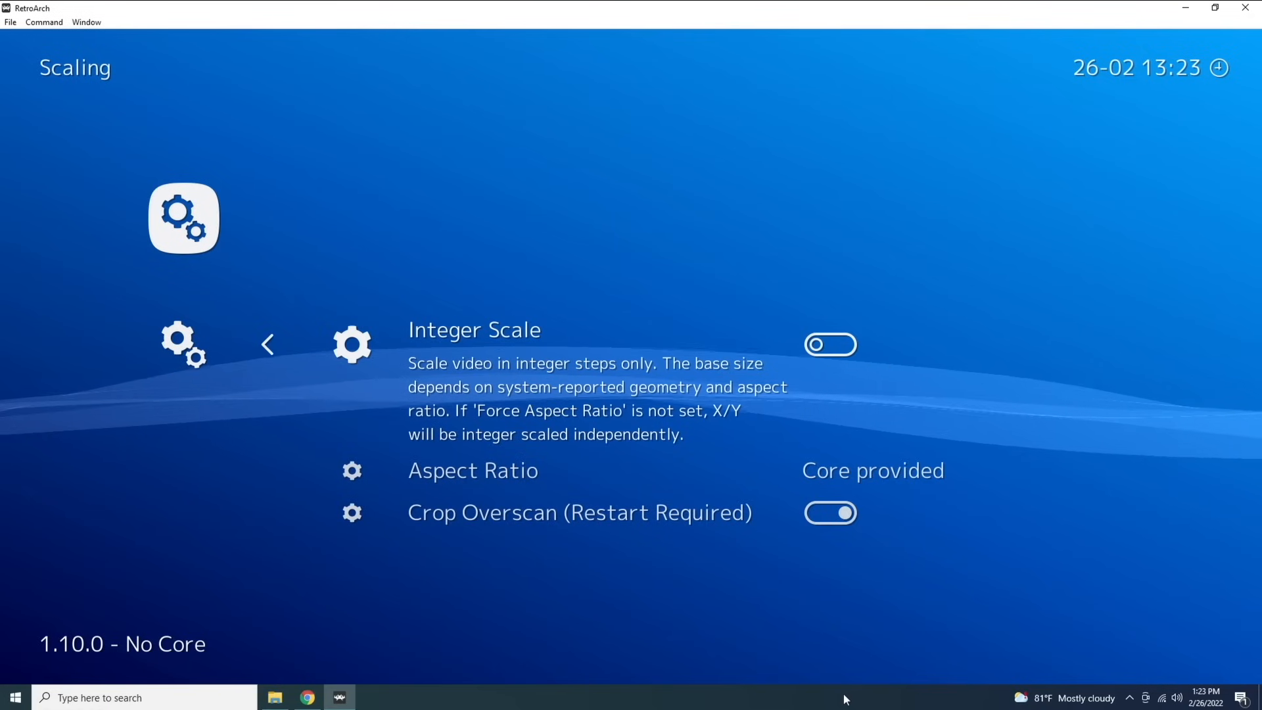
key("Return")
key("Return")
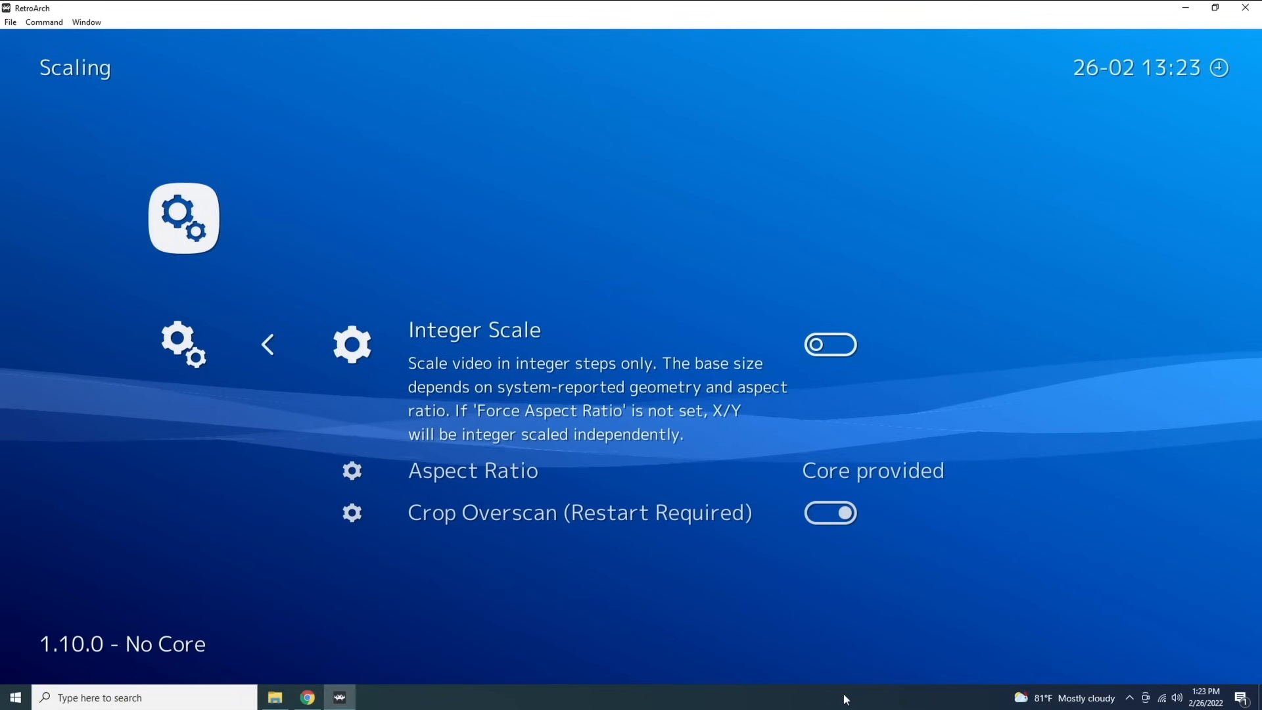
key("Return")
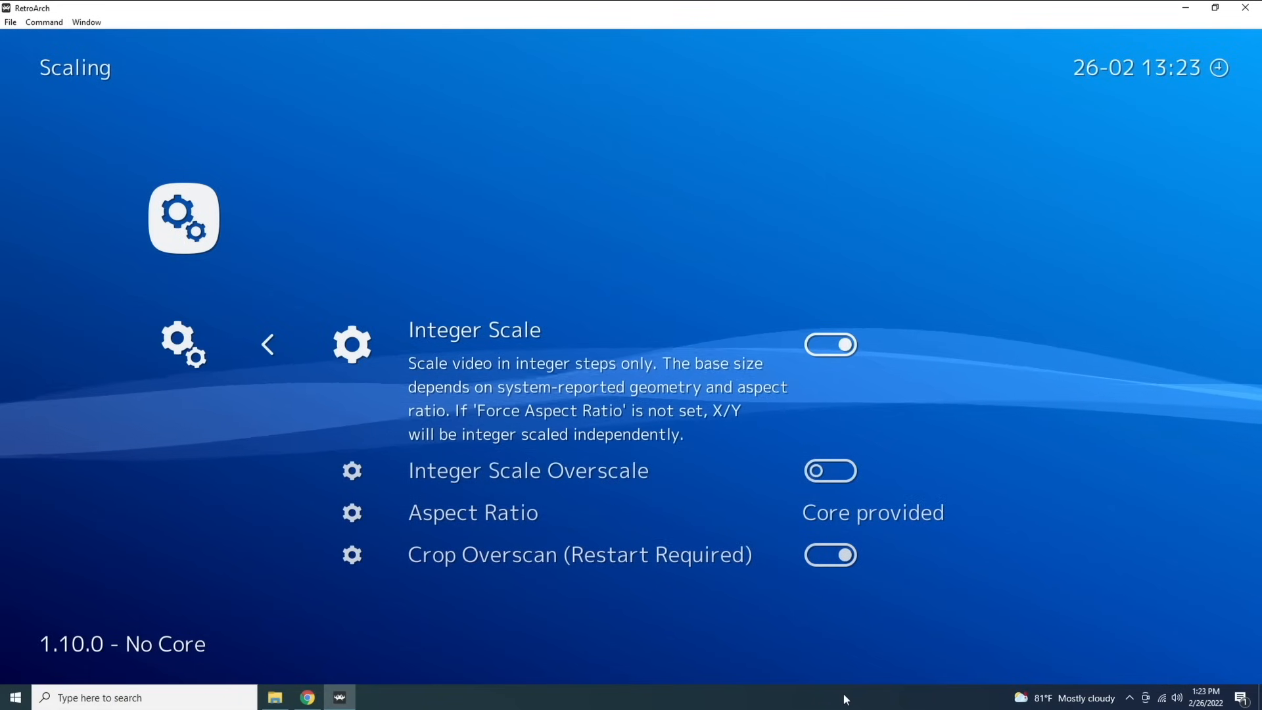
key("Return")
key("Up")
key("Up")
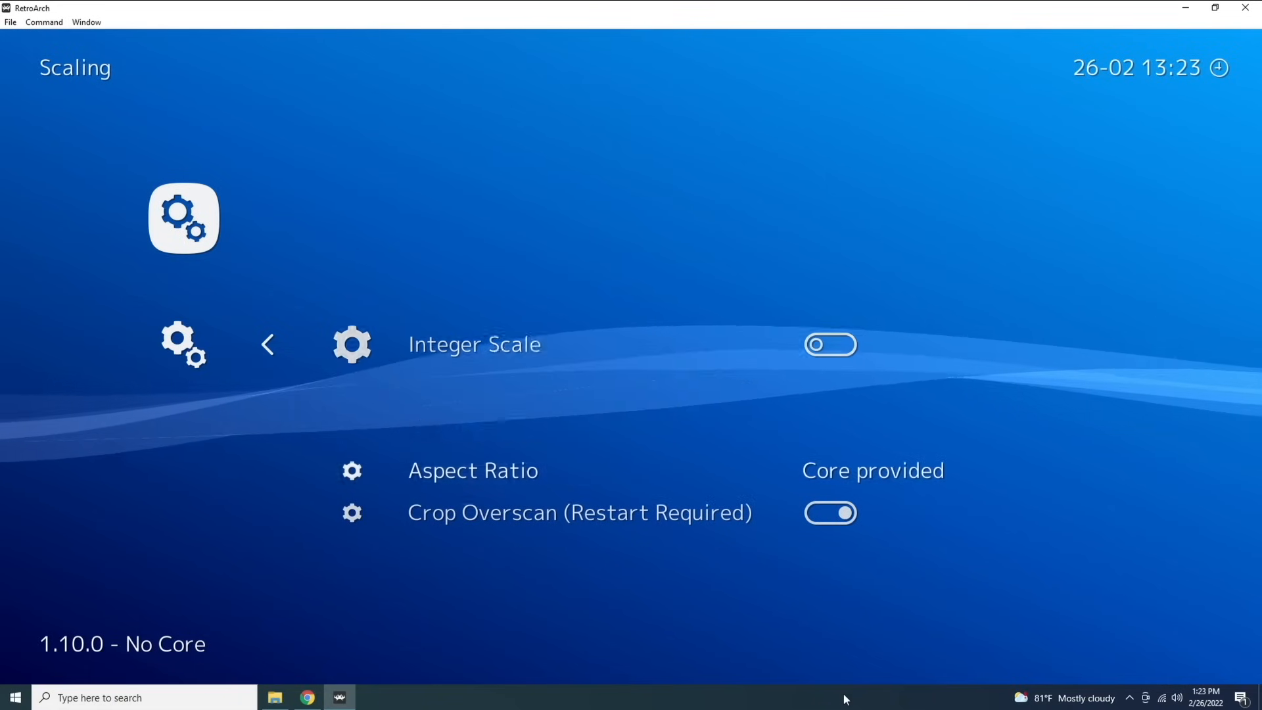
Set the Aspect Ratio to 16:9.
key("Return")
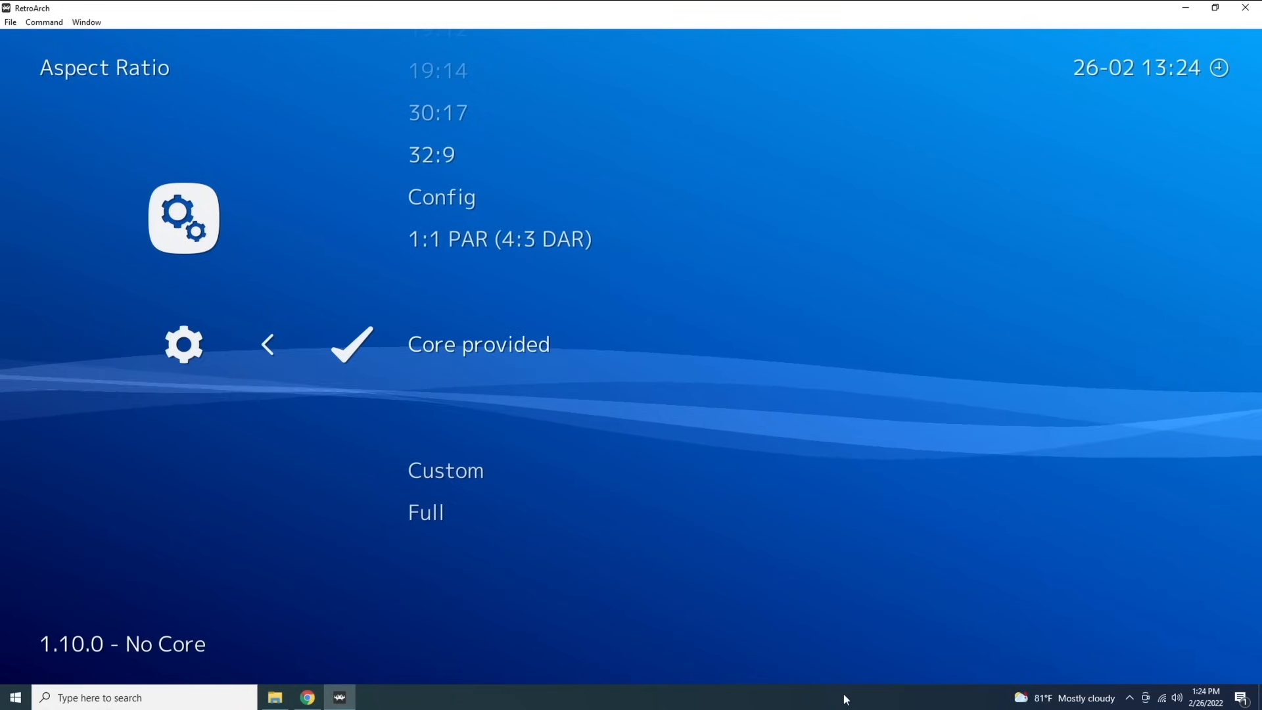
key("Down")
key("Down")
key("Down")
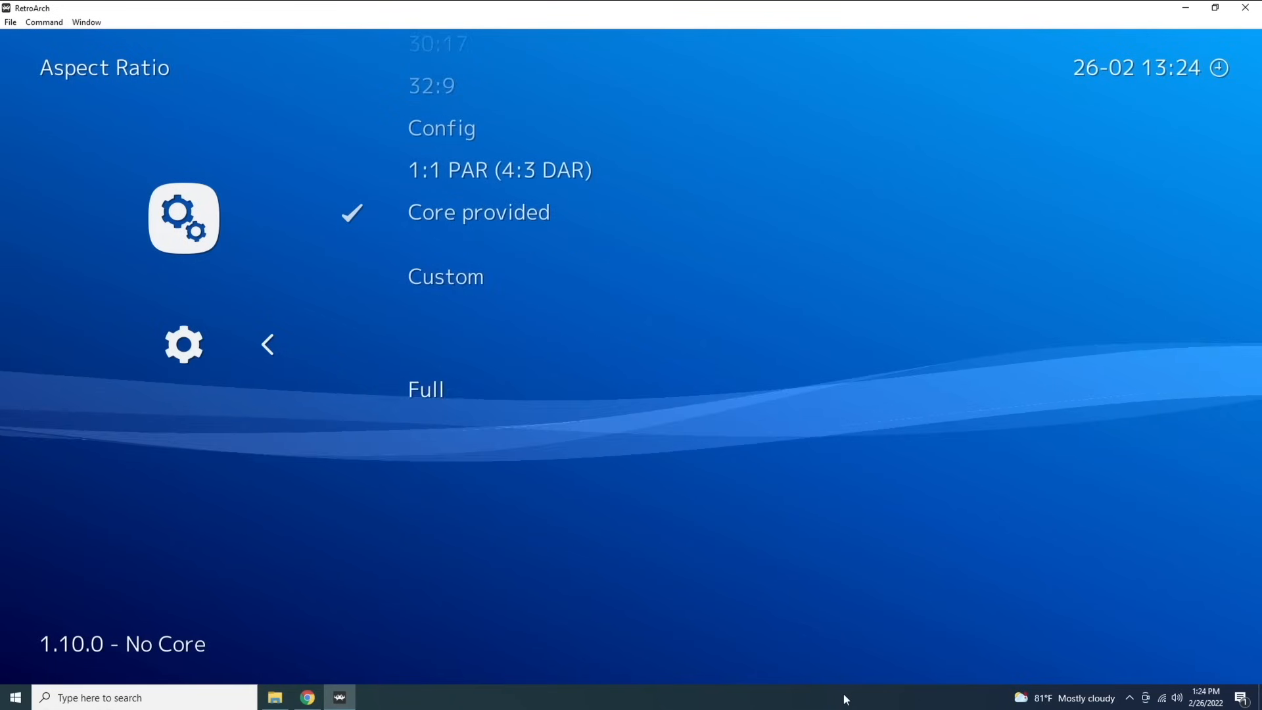
key("Down")
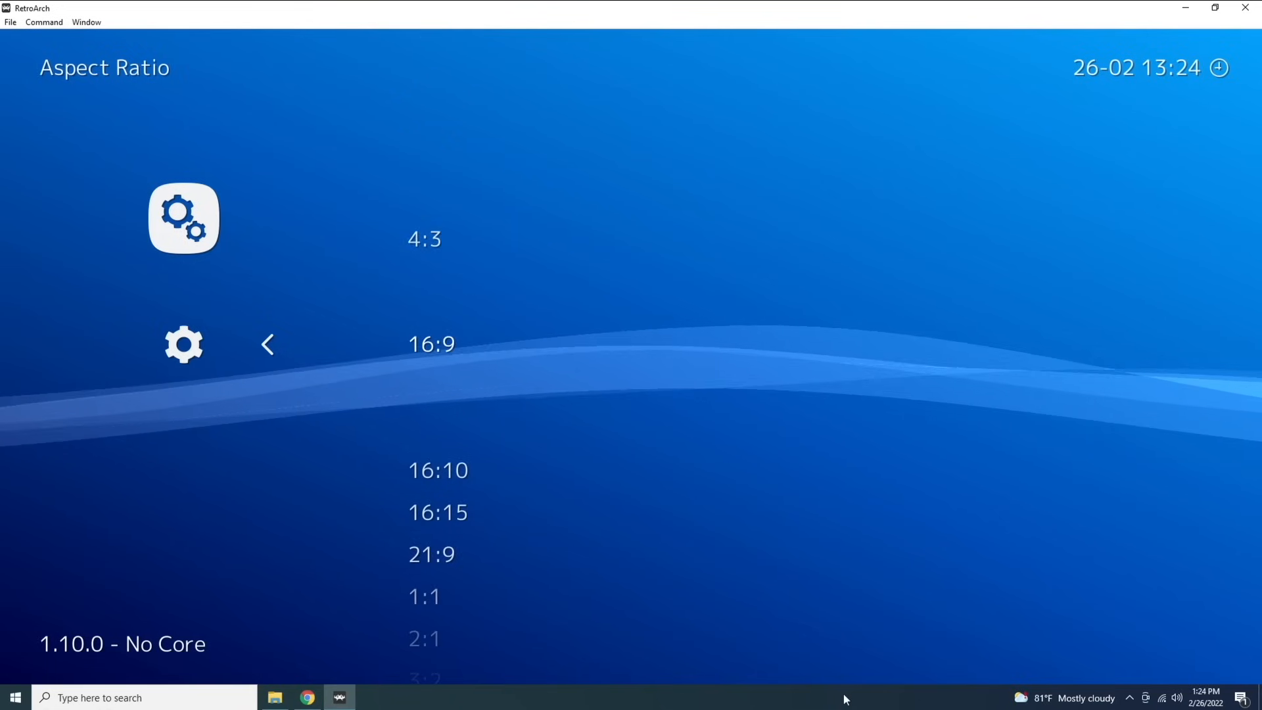
key("Return")
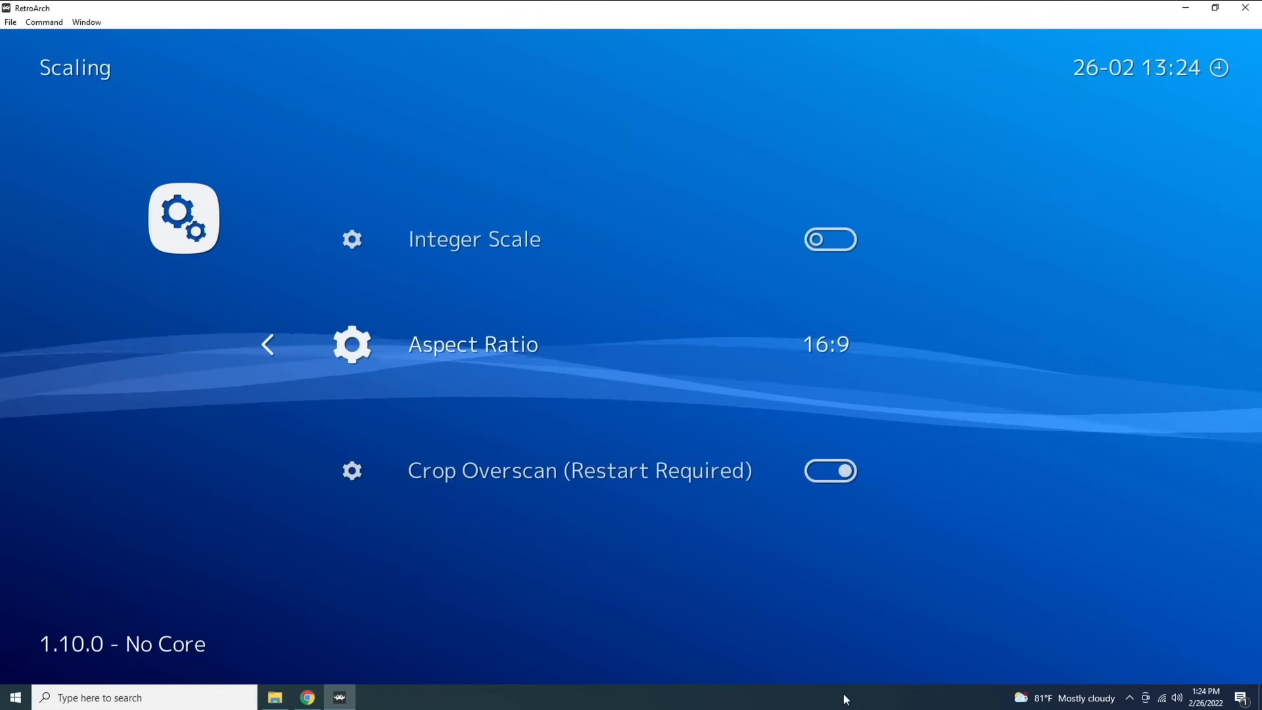
Return Aspect Ratio to Core provided and back out to the Main Menu.
key("Return")
key("Up")
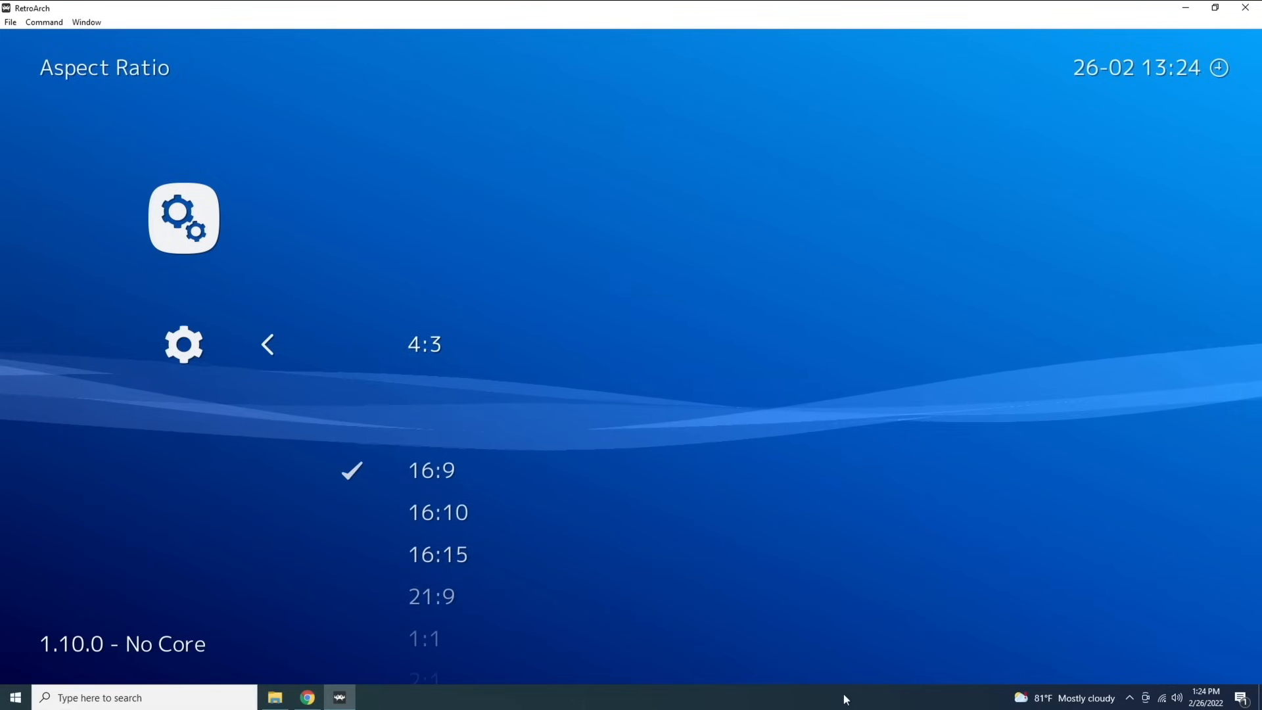
key("Down")
key("Down")
key("Down")
key("Down")
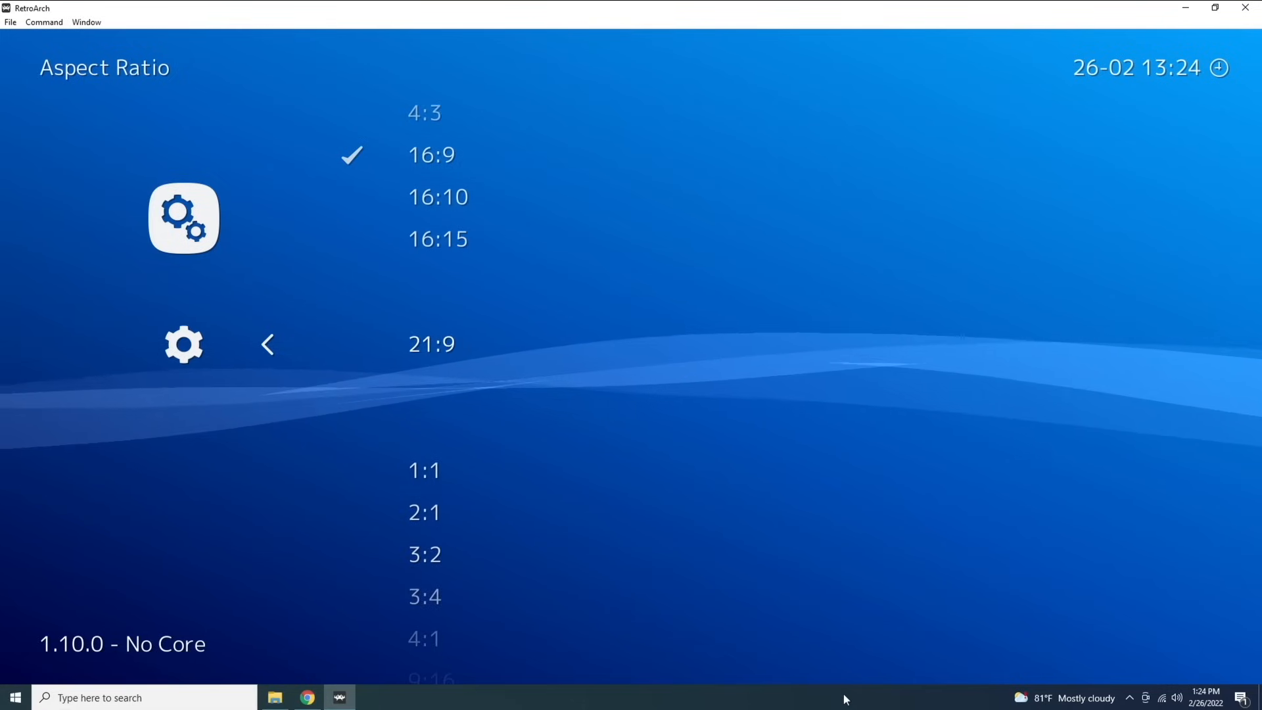
key("Up")
key("Up")
key("Up")
key("Up")
key("Up")
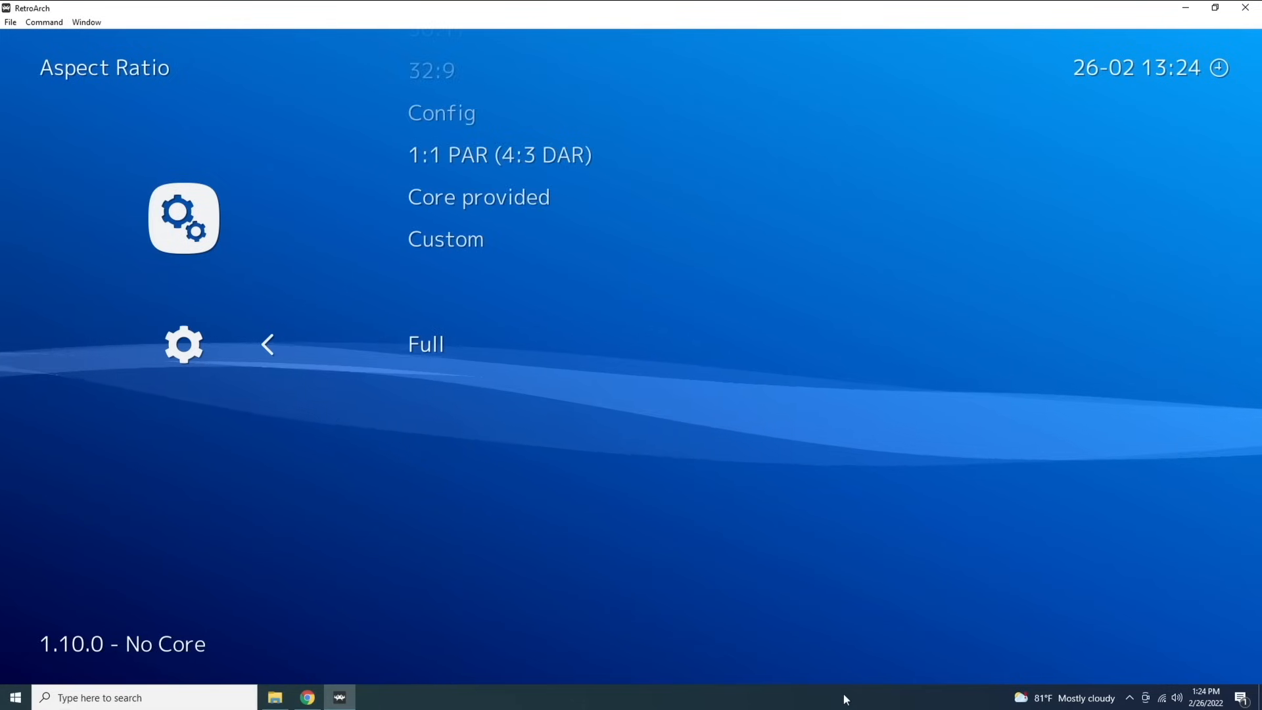
key("Up")
key("Up")
key("Return")
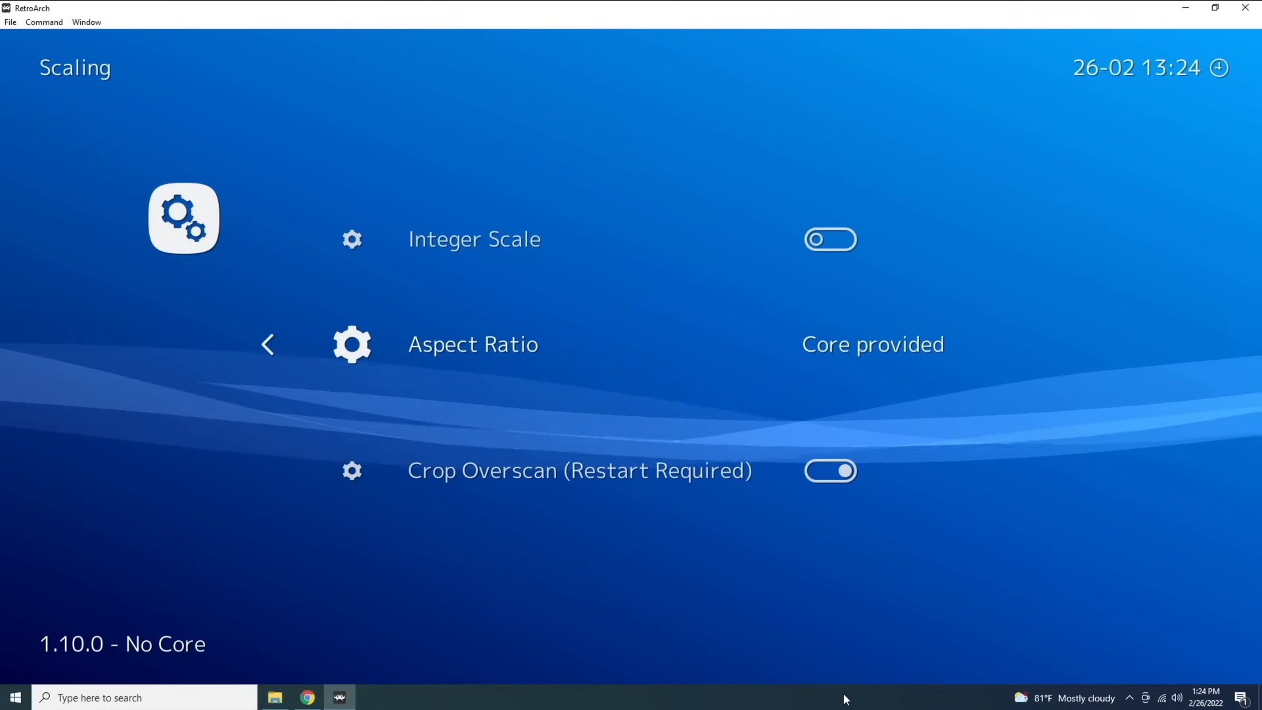
key("BackSpace")
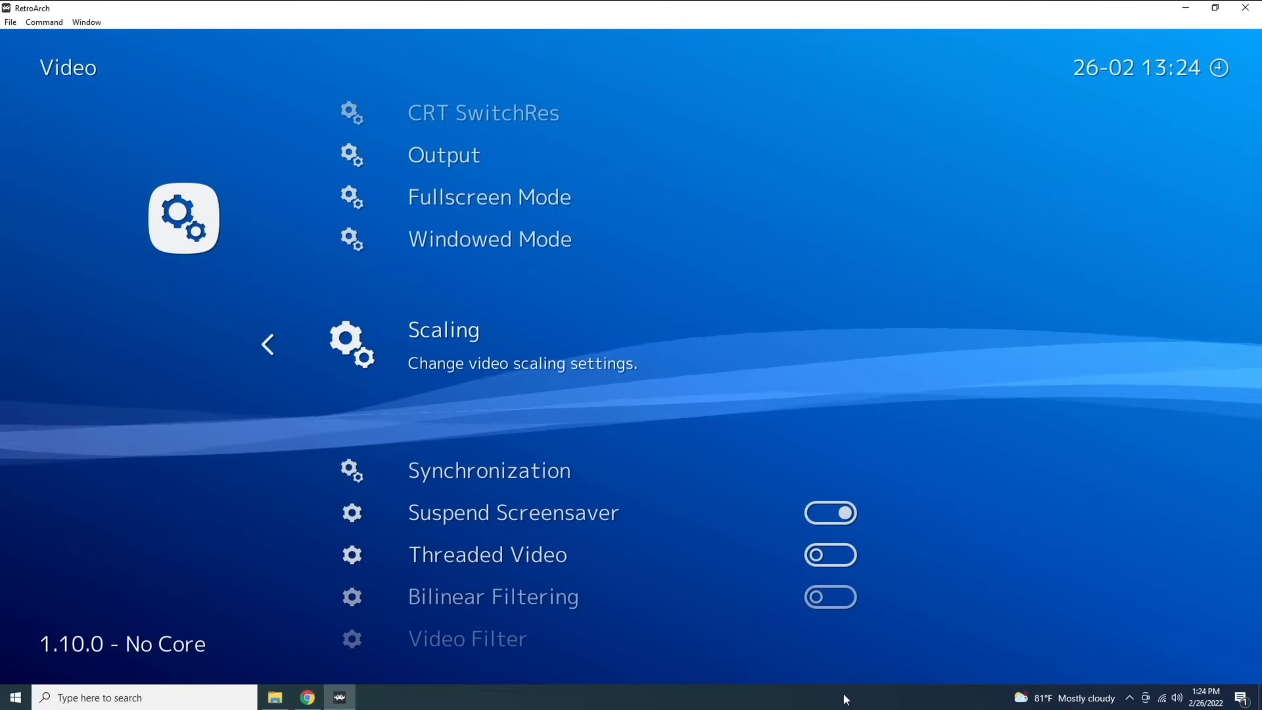
key("BackSpace")
key("Left")
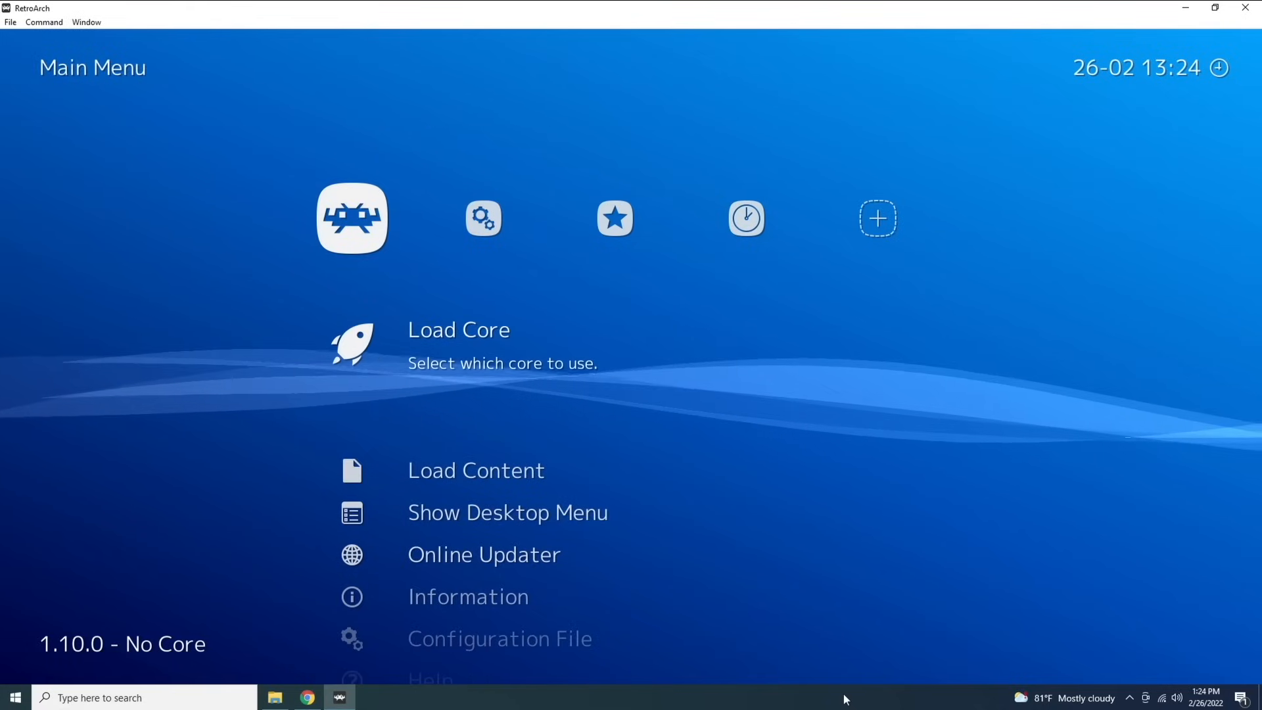
Scan the F:\gb folder with Import Content > Scan Directory.
key("Right")
key("Right")
key("Right")
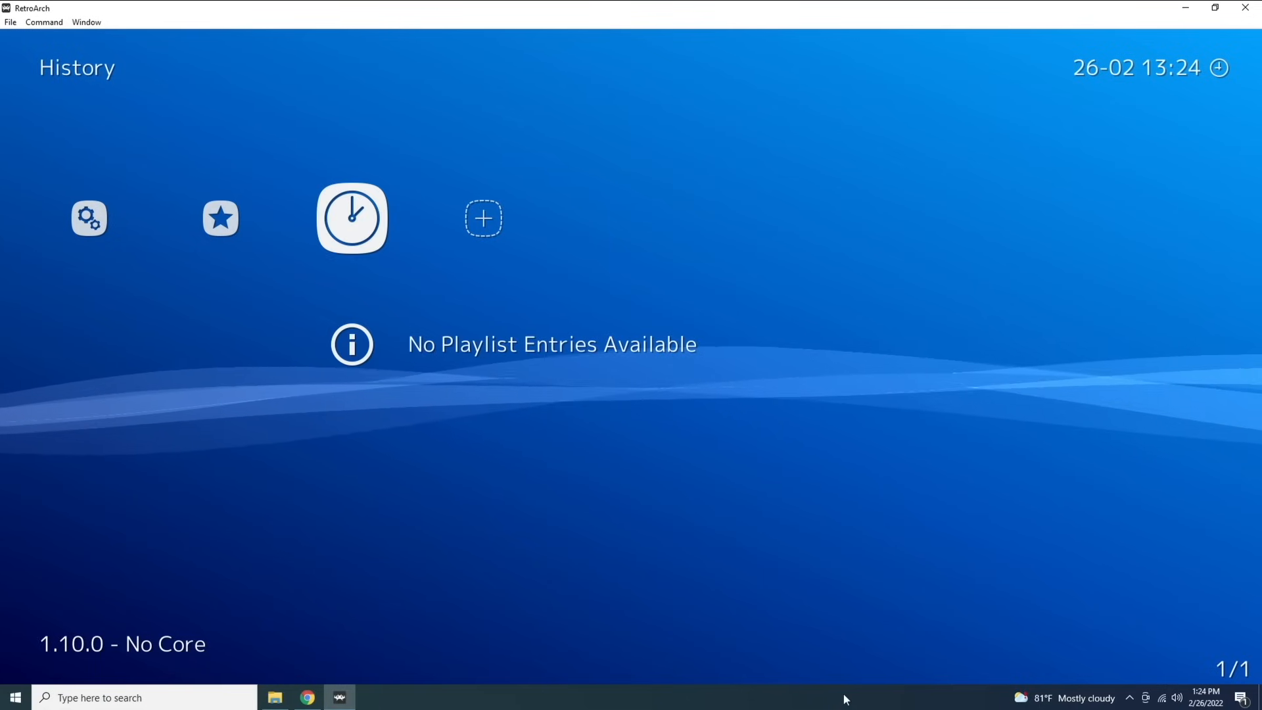
key("Right")
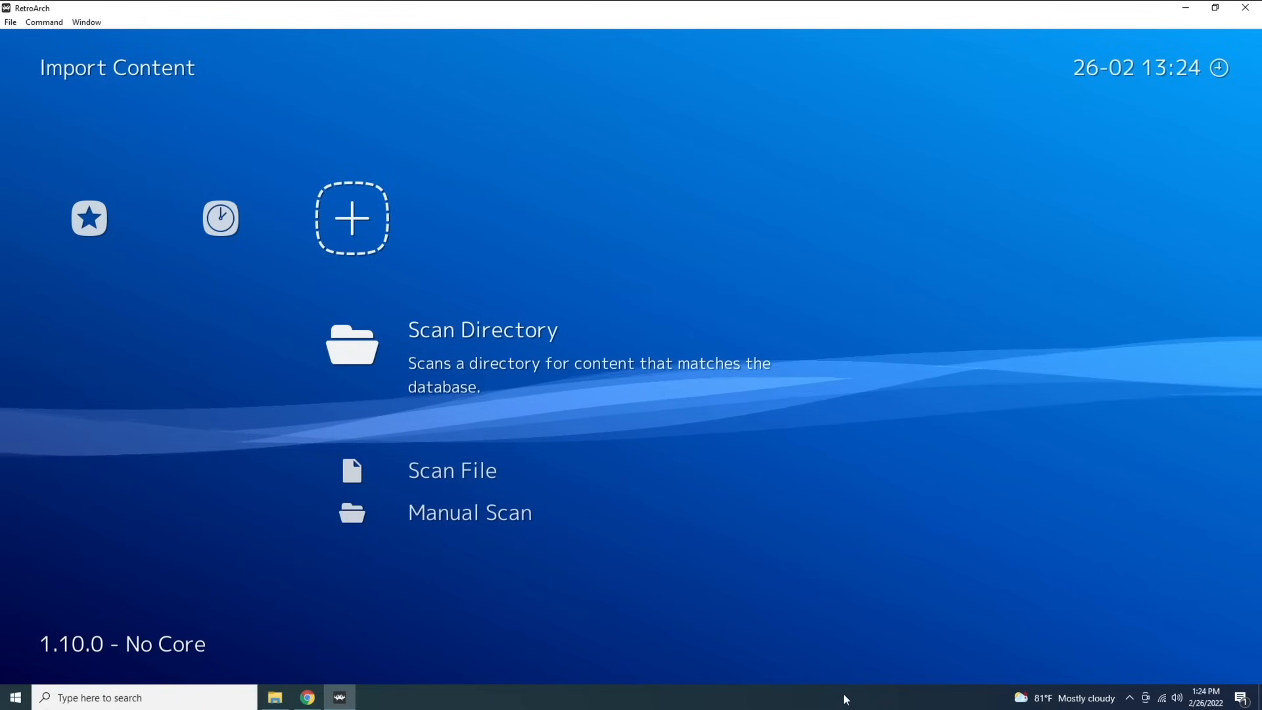
key("Down")
key("Down")
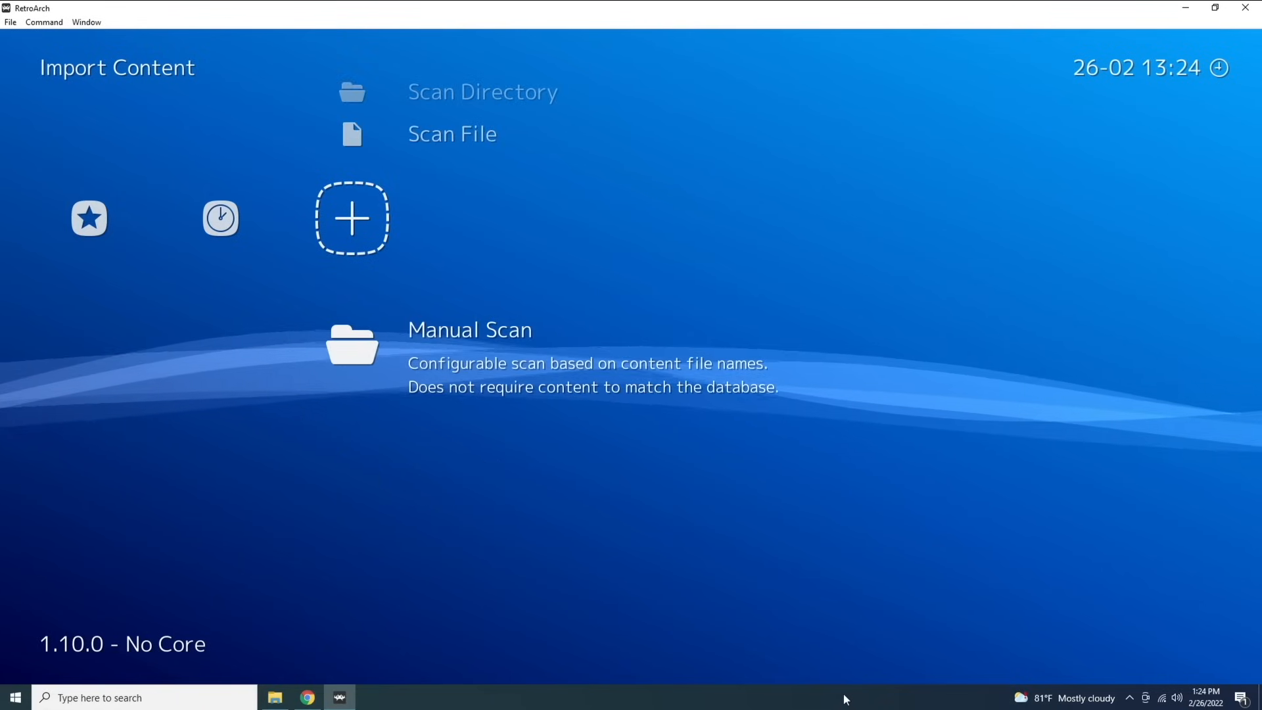
key("Up")
key("Up")
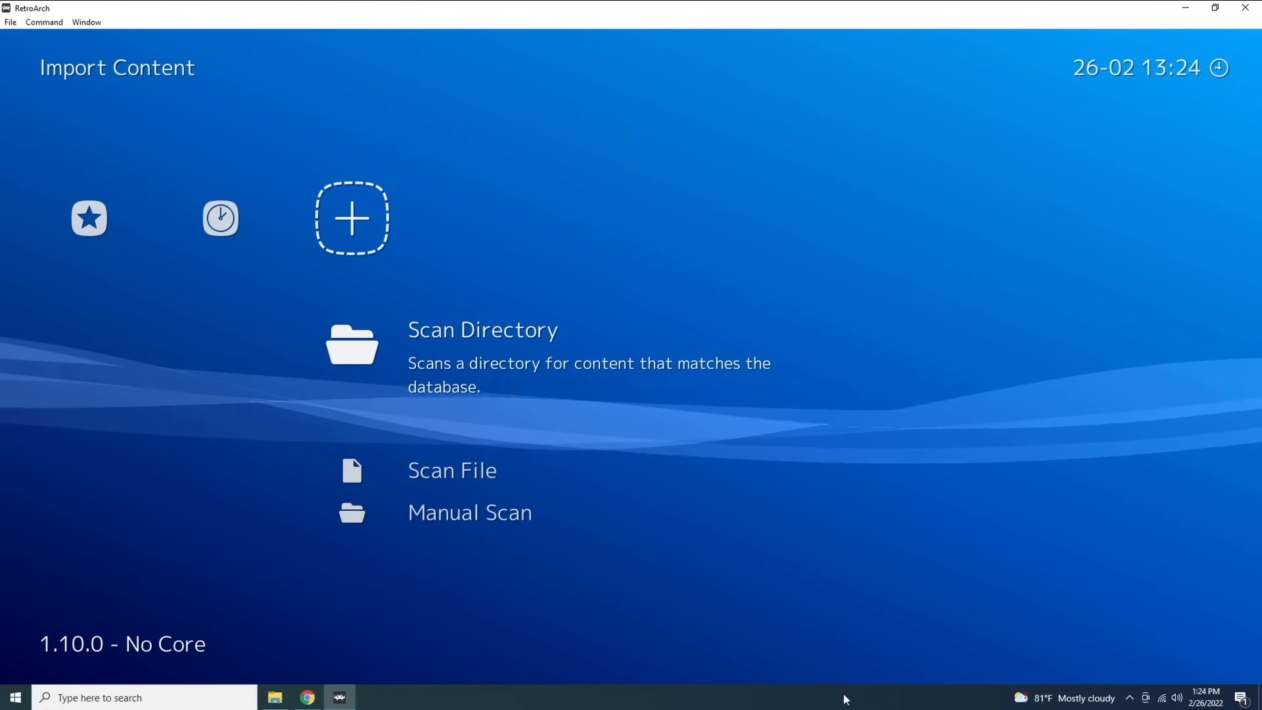
key("Return")
key("Down")
key("Down")
key("Down")
key("Down")
key("Down")
key("Down")
key("Down")
key("Down")
key("Down")
key("Down")
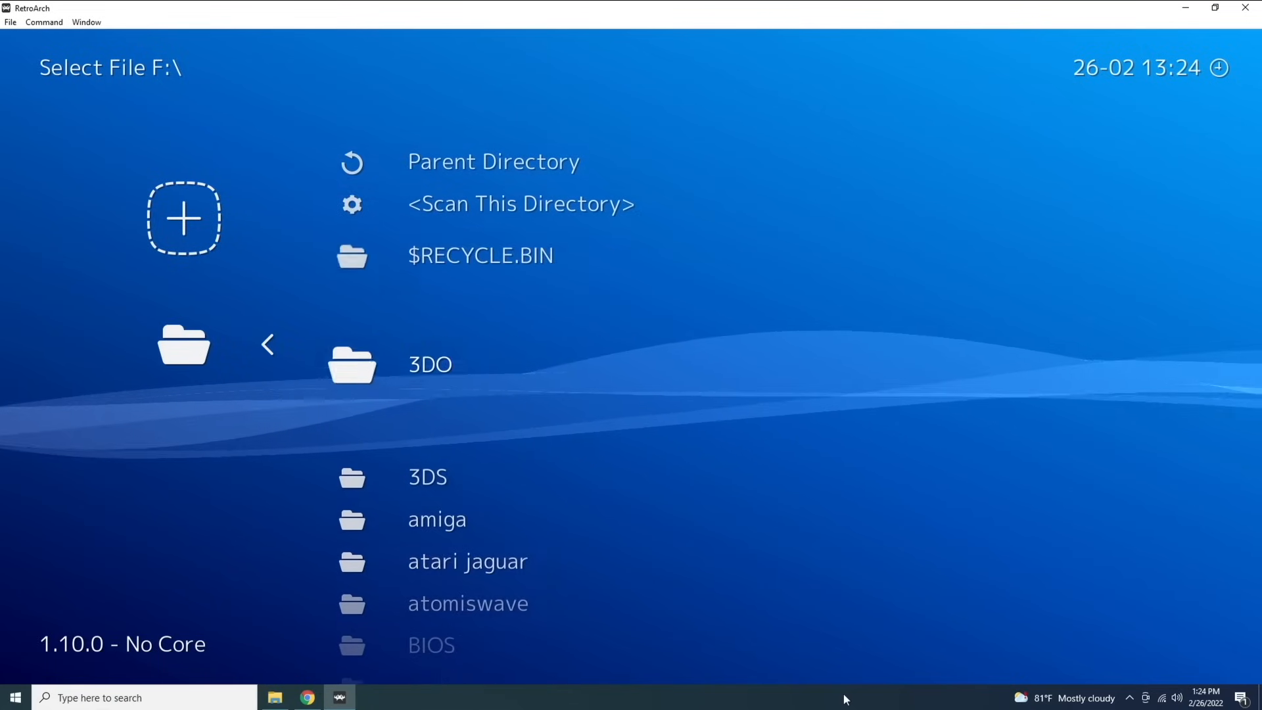
key("Down")
key("Down")
key("Down")
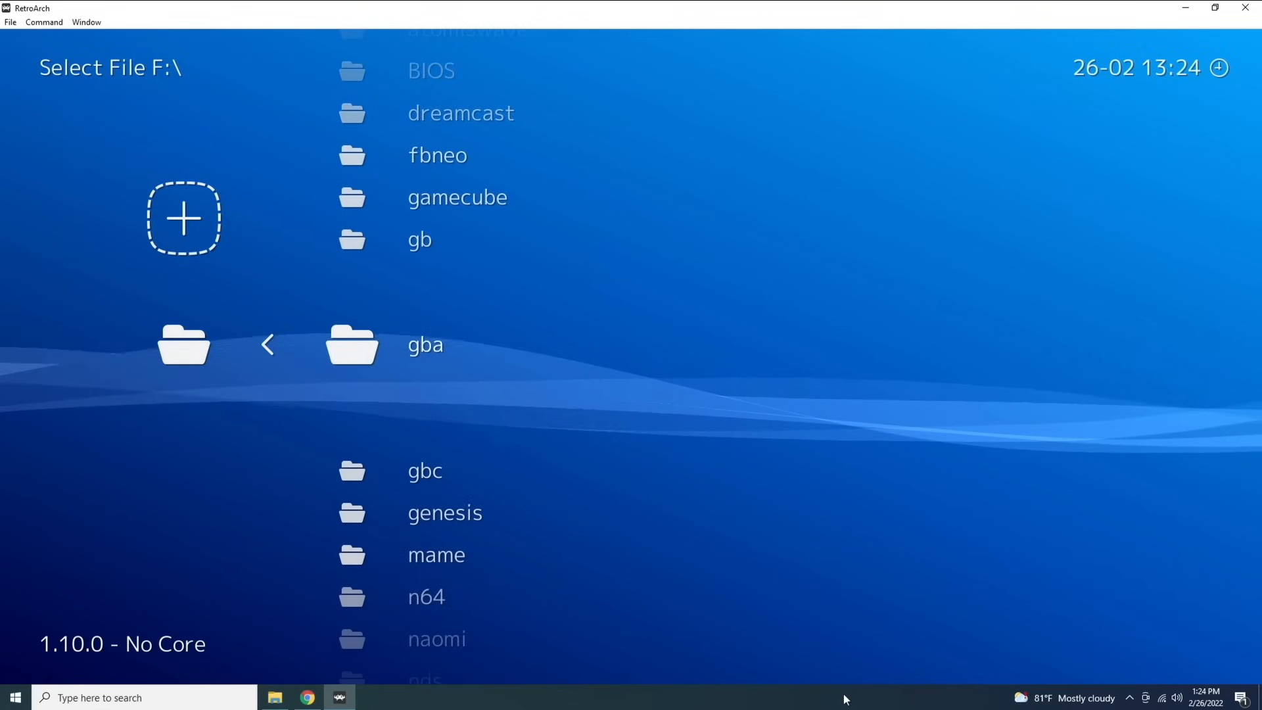
key("Up")
key("Return")
key("Down")
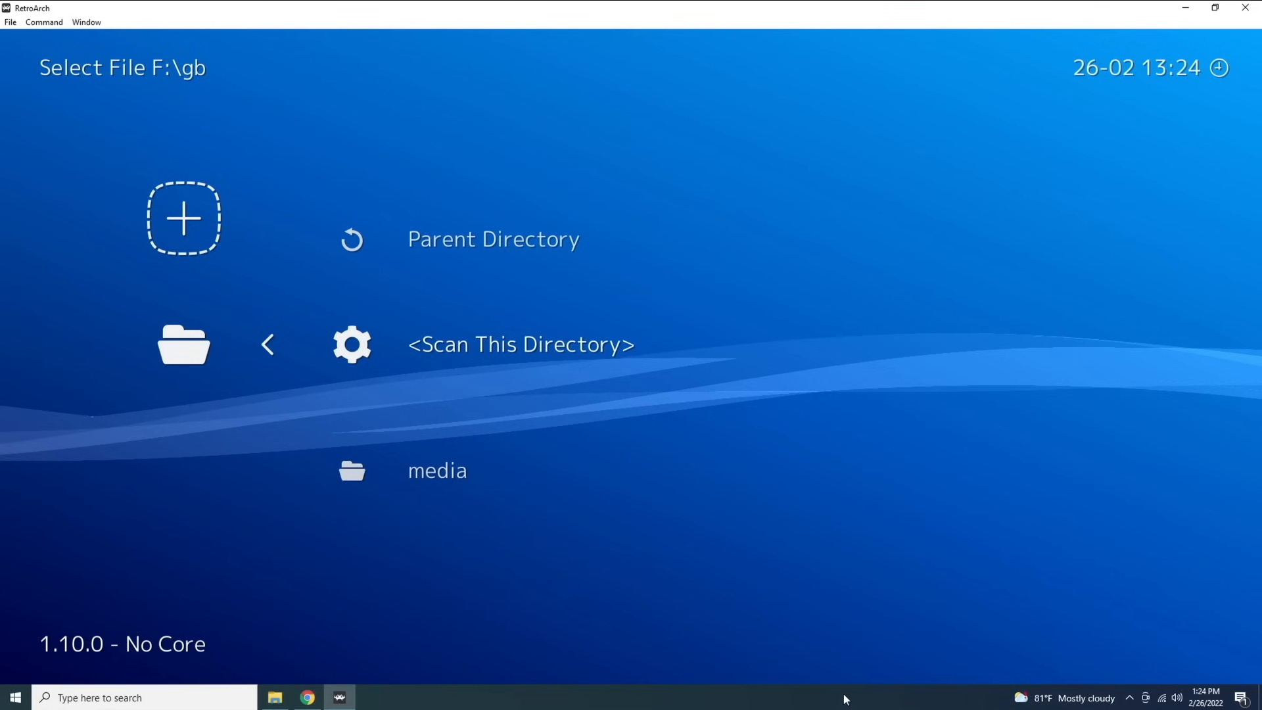
key("Return")
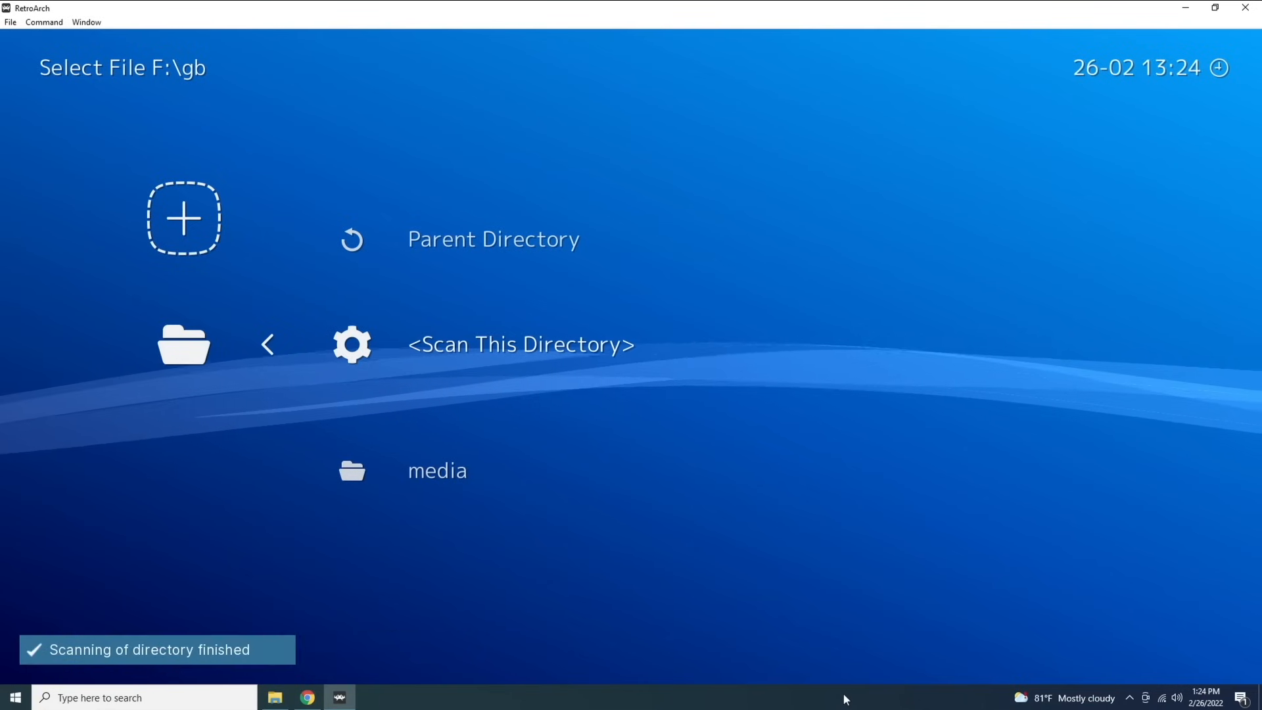
Browse the new 25-game Nintendo - Game Boy playlist, then return to Import Content.
key("BackSpace")
key("BackSpace")
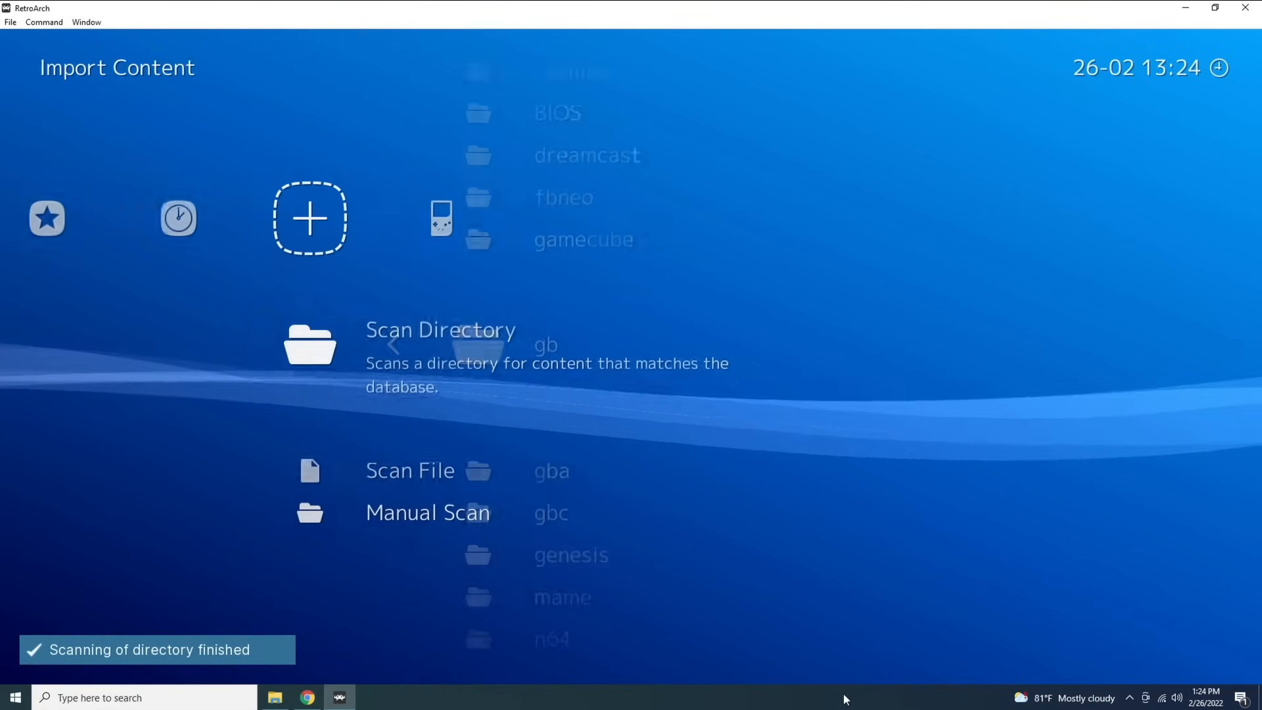
key("Right")
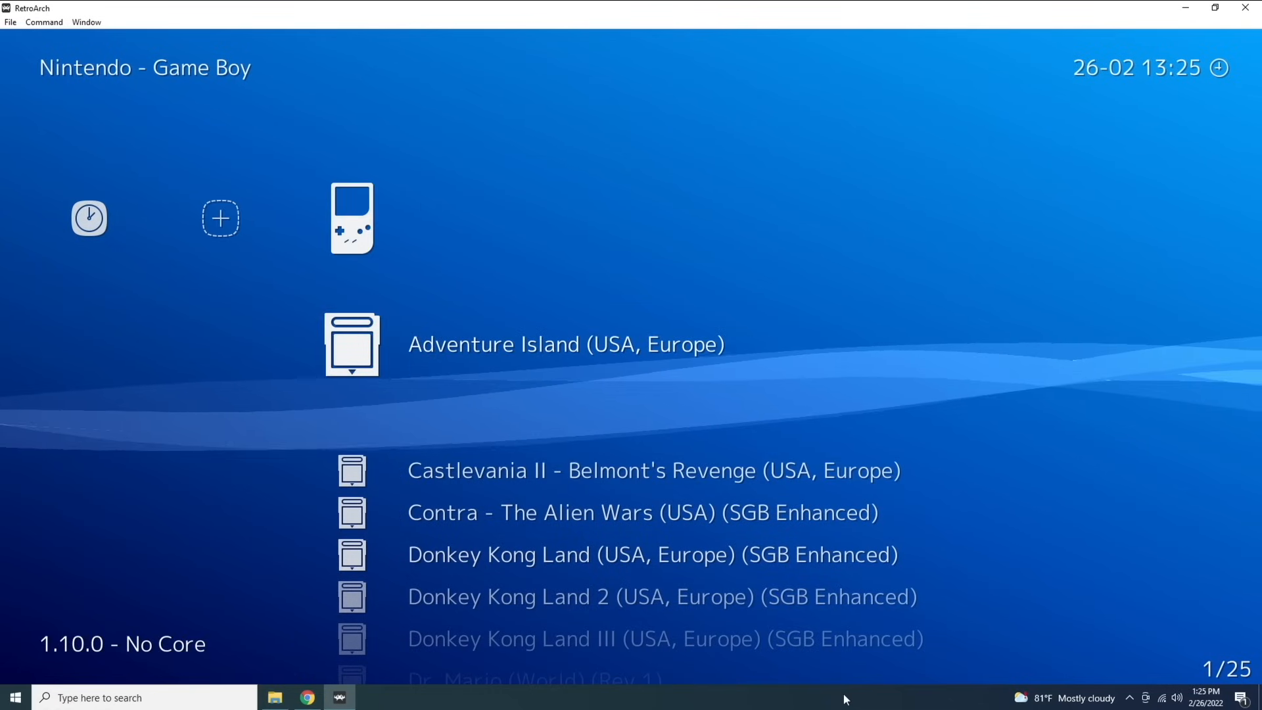
key("Down")
key("Down")
key("Down")
key("Down")
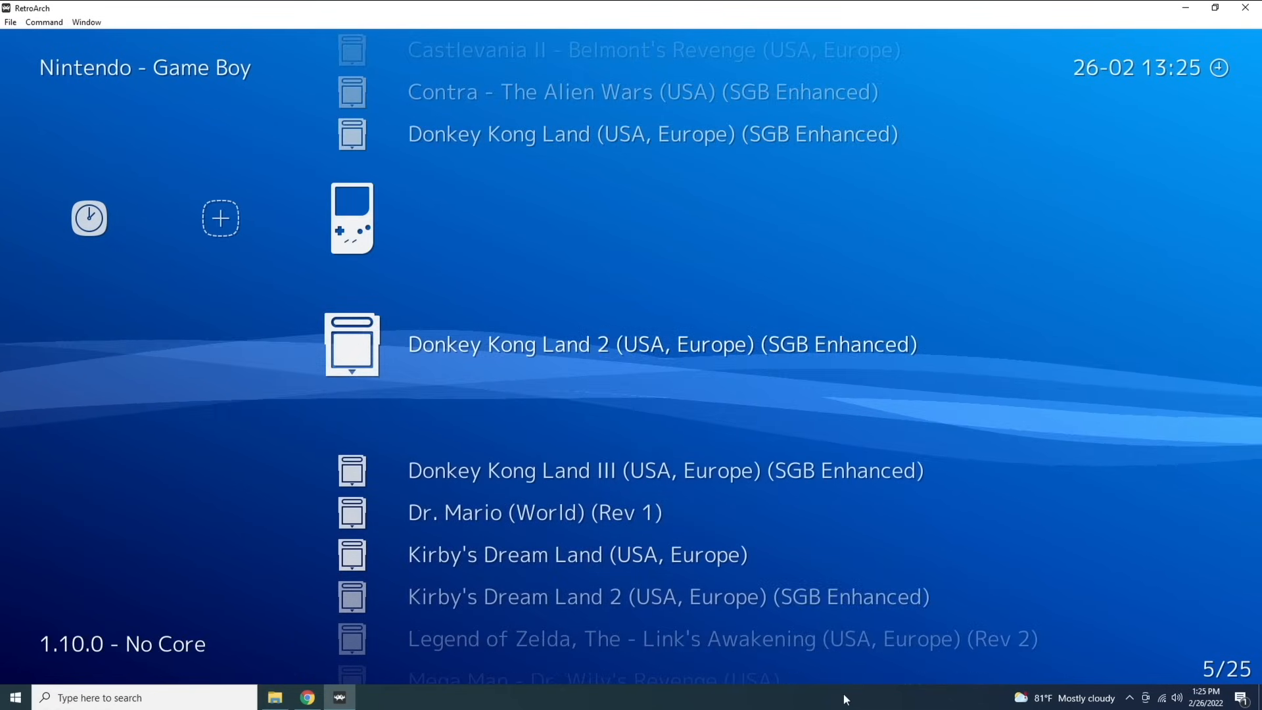
key("Down")
key("Down")
key("Down")
key("Down")
key("Down")
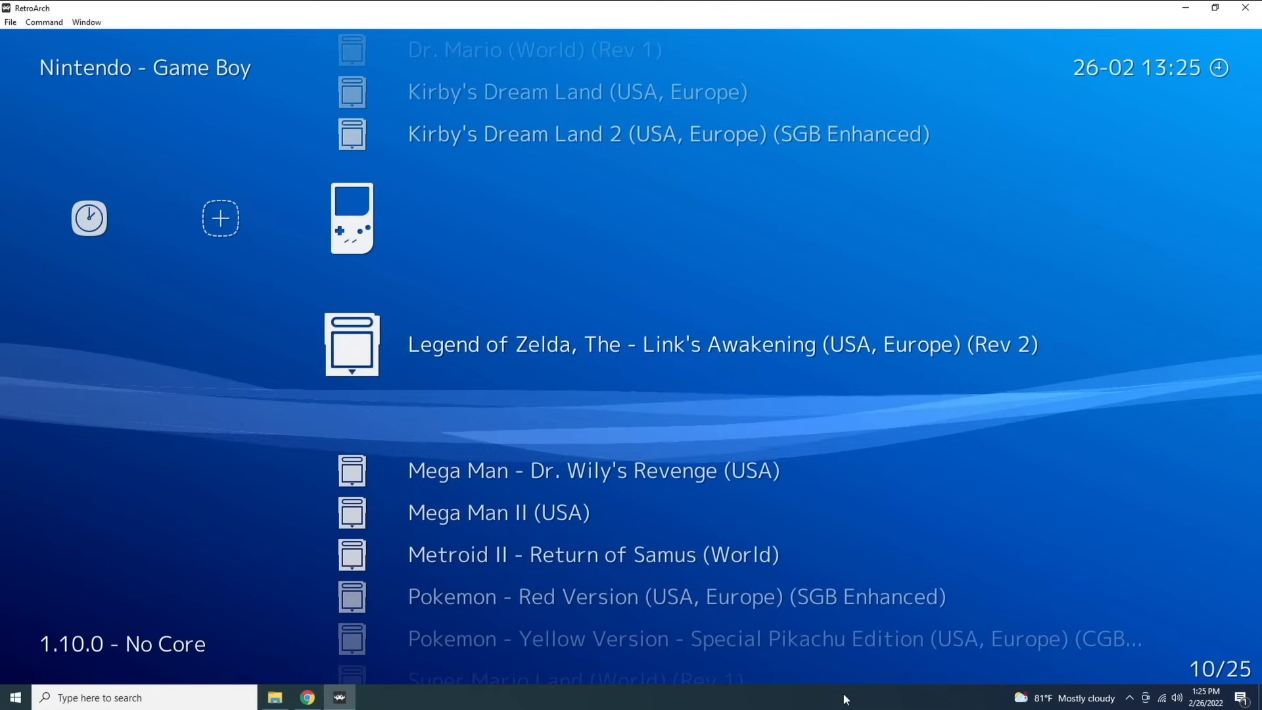
key("Up")
key("Up")
key("Up")
key("Up")
key("Up")
key("Up")
key("Up")
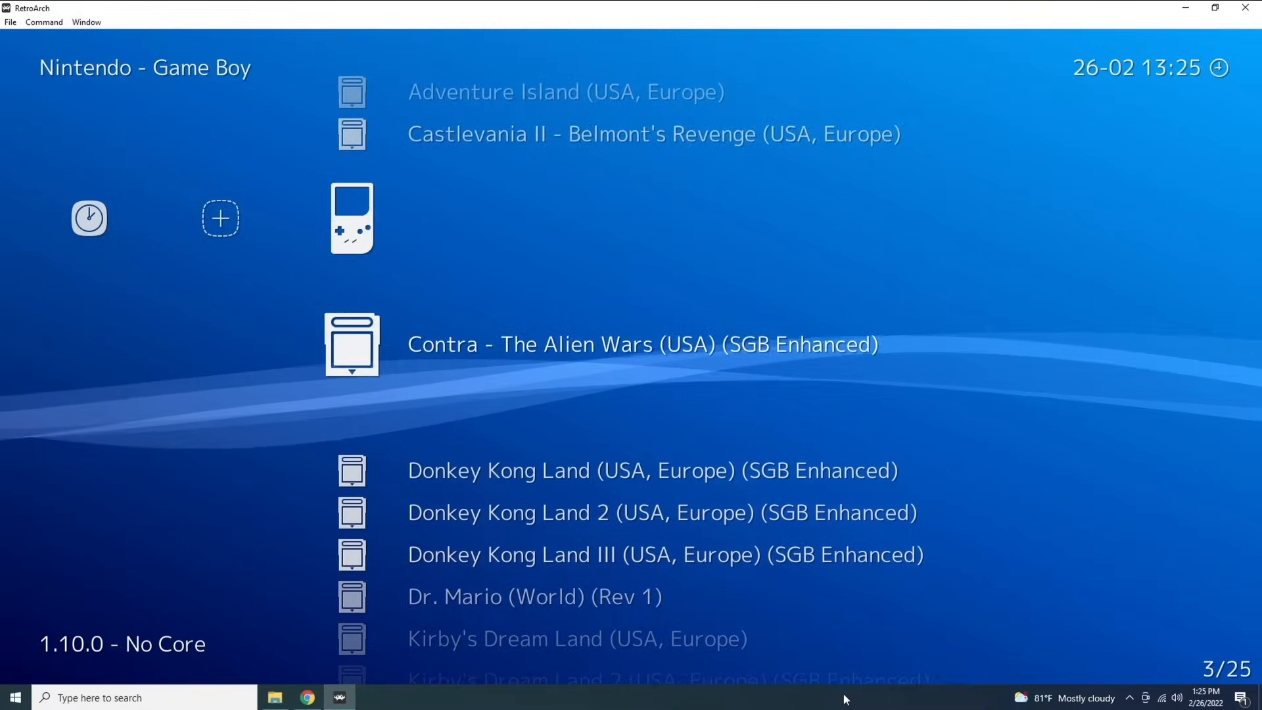
key("Up")
key("Up")
key("Left")
key("Down")
key("Down")
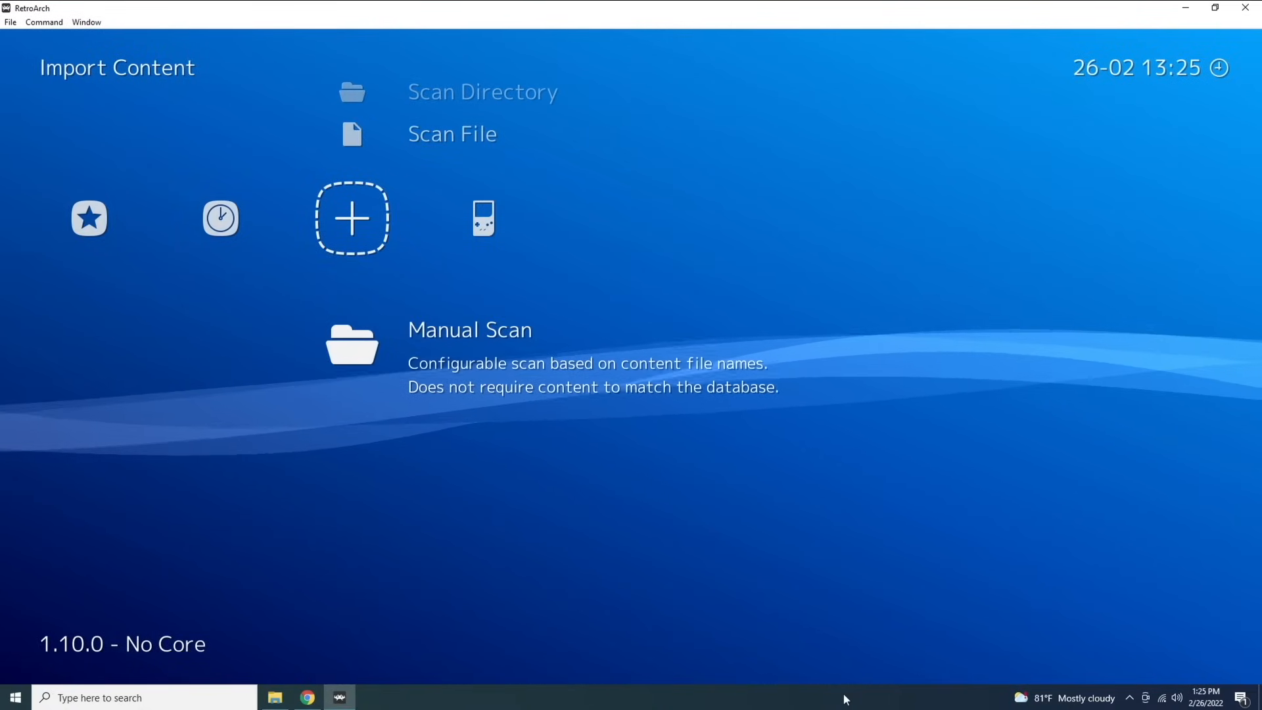
Set F:\gba as the content directory for the manual scan.
key("Return")
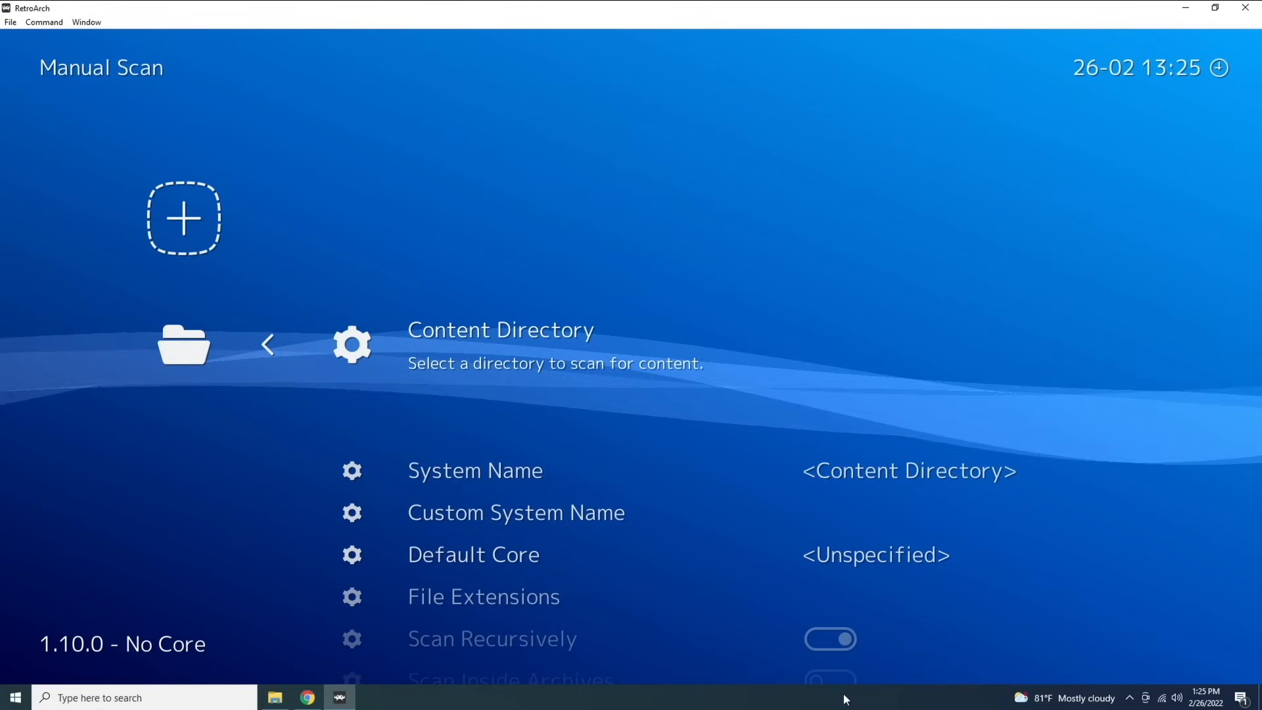
key("Return")
key("Down")
key("Down")
key("Down")
key("Down")
key("Down")
key("Down")
key("Down")
key("Down")
key("Down")
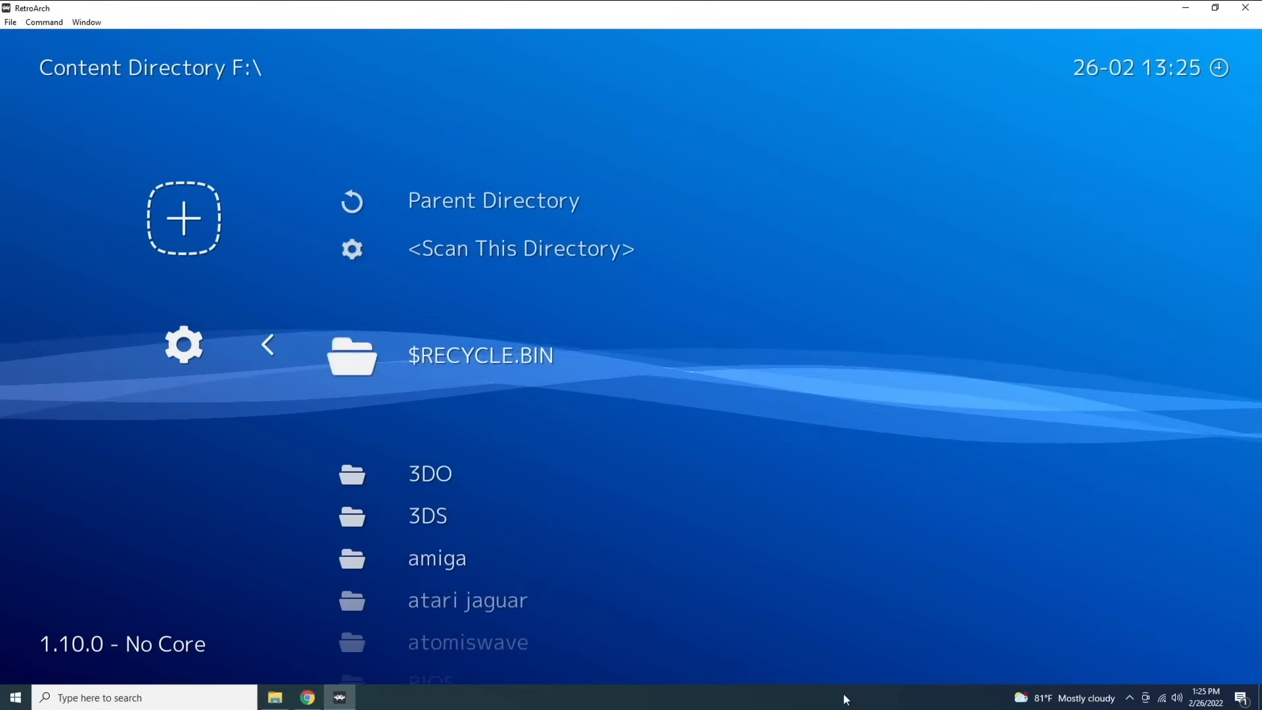
key("Down")
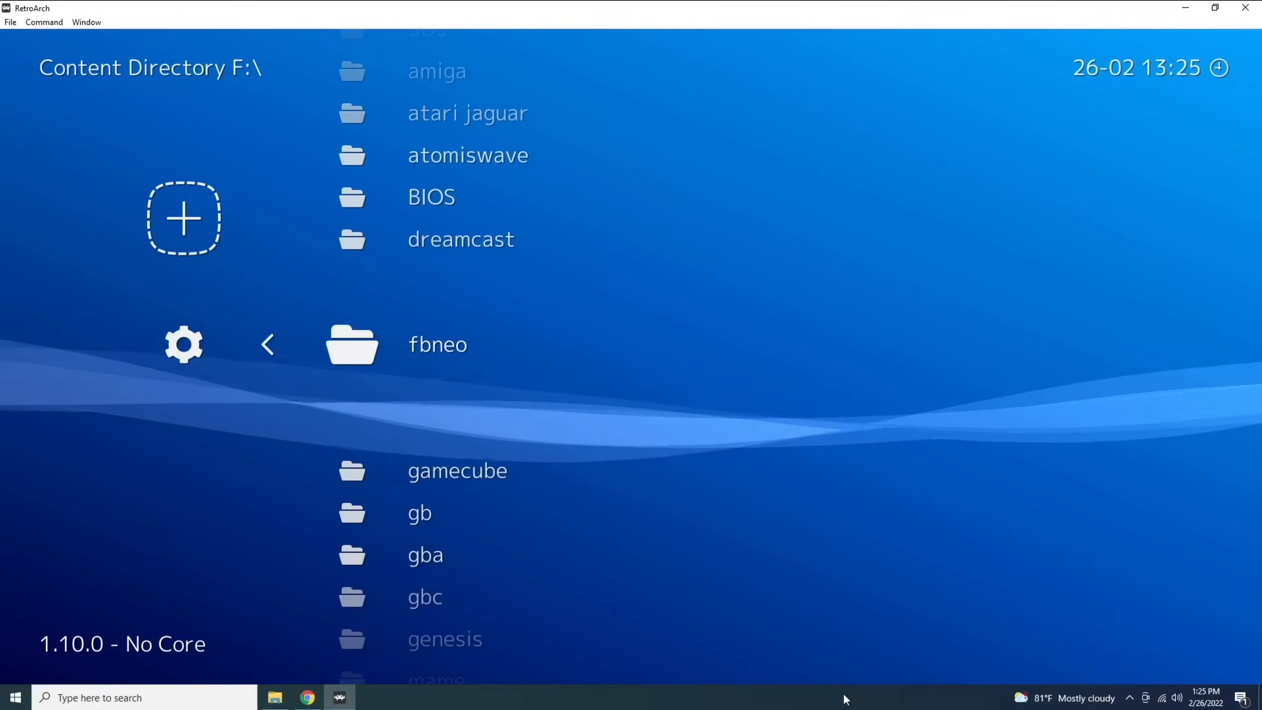
key("Down")
key("Down")
key("Down")
key("Down")
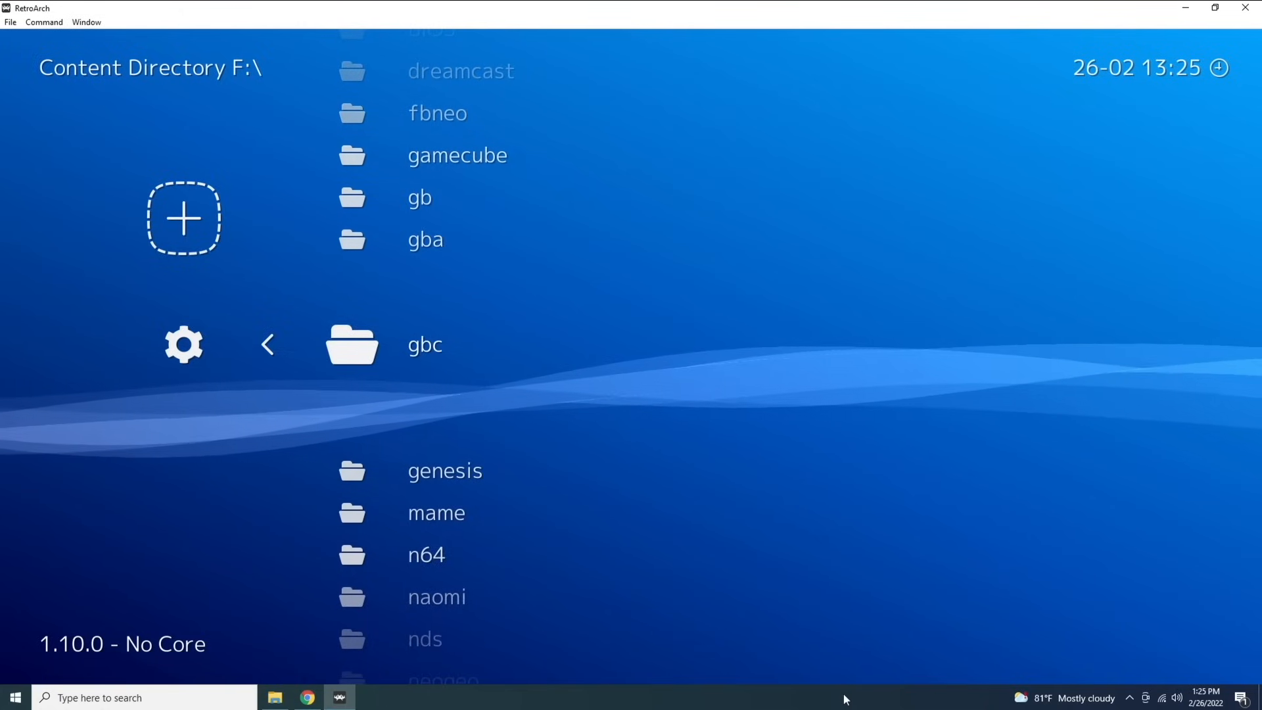
key("Up")
key("Return")
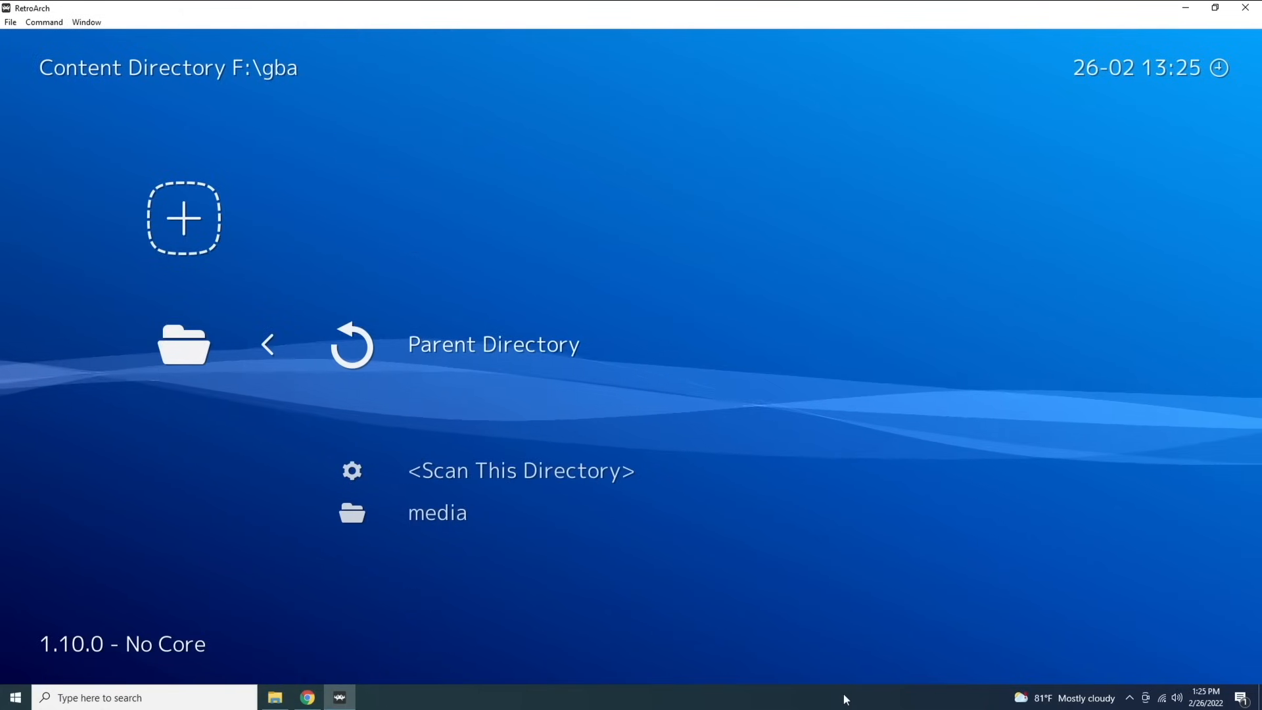
key("Down")
key("Return")
Set System Name to Nintendo - Game Boy Advance and Default Core to mGBA.
key("Down")
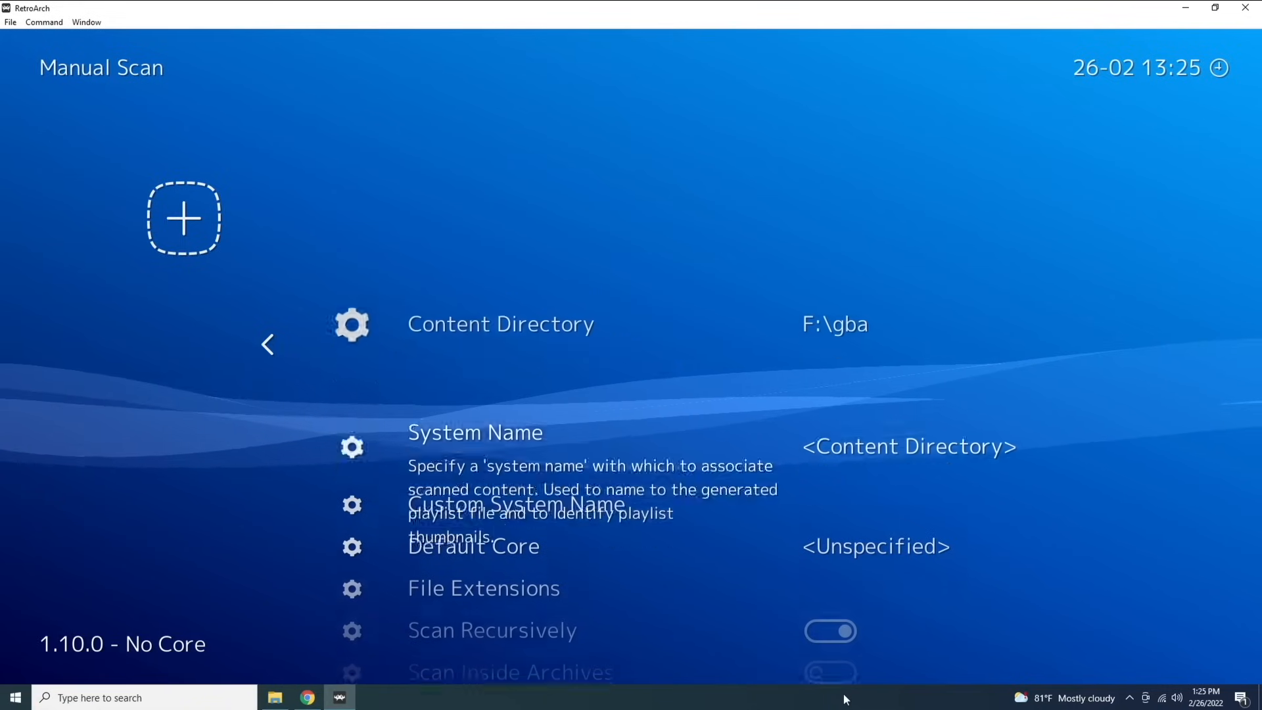
key("Return")
key("Down")
key("Down")
key("Down")
key("Down")
key("Down")
key("Down")
key("Down")
key("Down")
key("Down")
key("Down")
key("Down")
key("Down")
key("Down")
key("Down")
key("Down")
key("Down")
key("Down")
key("Down")
key("Down")
key("Down")
key("Down")
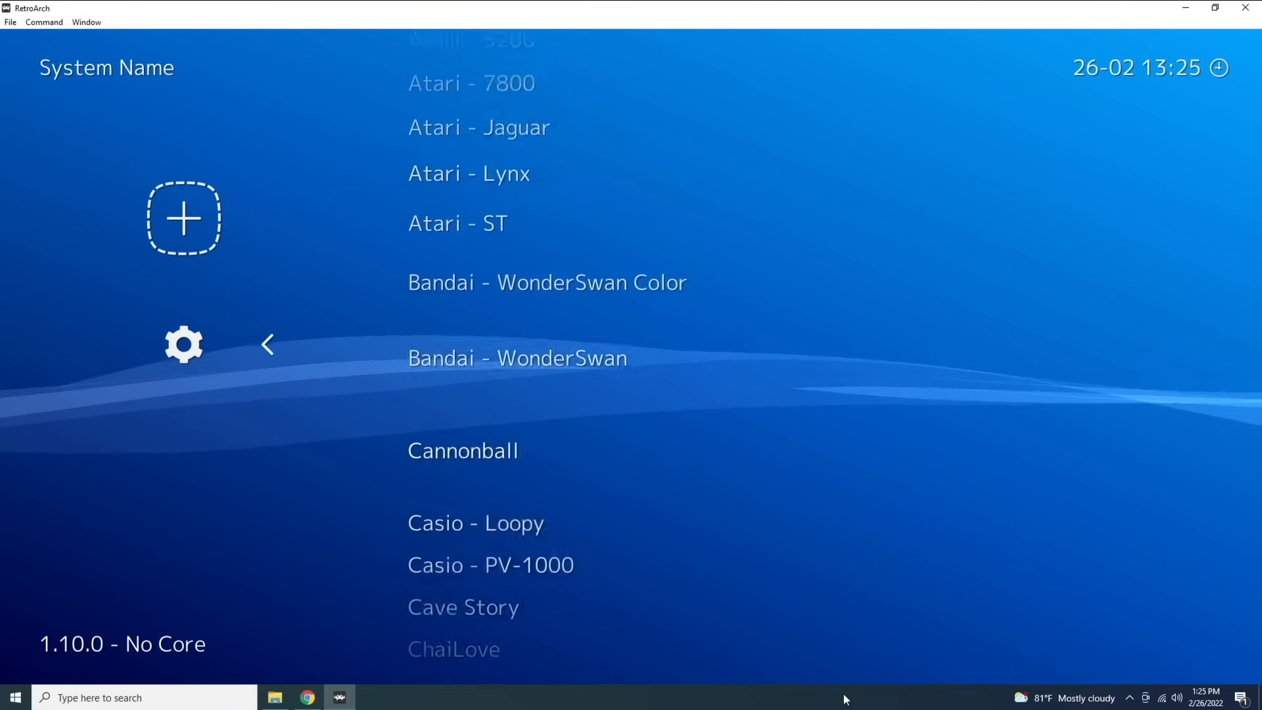
key("Down")
key("Down")
key("Down")
key("Down")
key("Down")
key("Down")
key("Down")
key("Down")
key("Down")
key("Down")
key("Down")
key("Down")
key("Down")
key("Down")
key("Down")
key("Down")
key("Down")
key("Down")
key("Down")
key("Down")
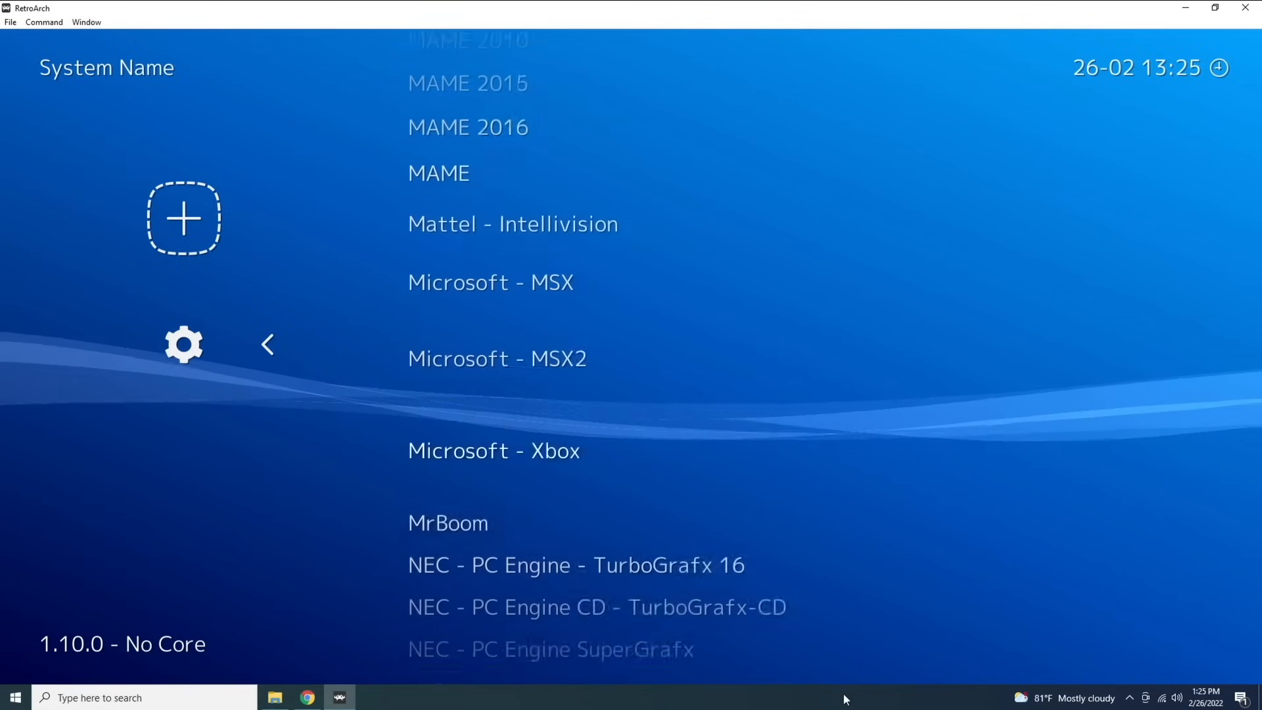
key("Up")
key("Return")
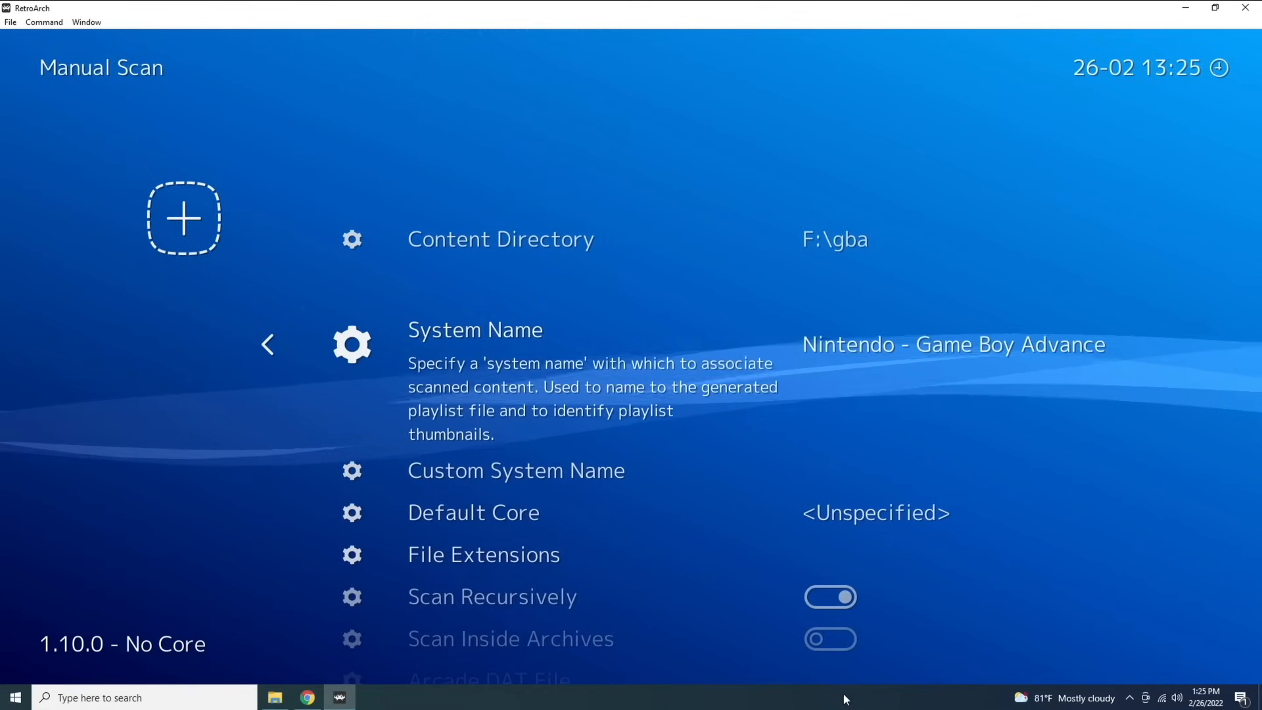
key("Down")
key("Down")
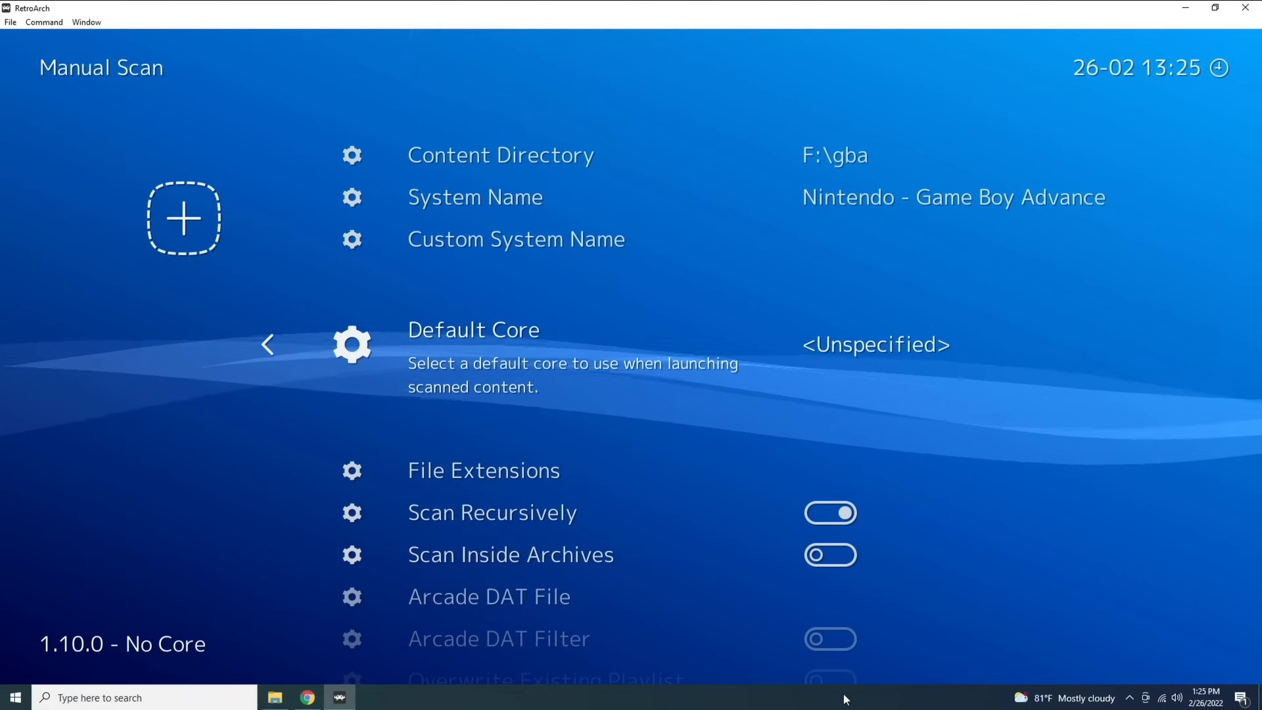
key("Return")
key("Down")
key("Down")
key("Down")
key("Down")
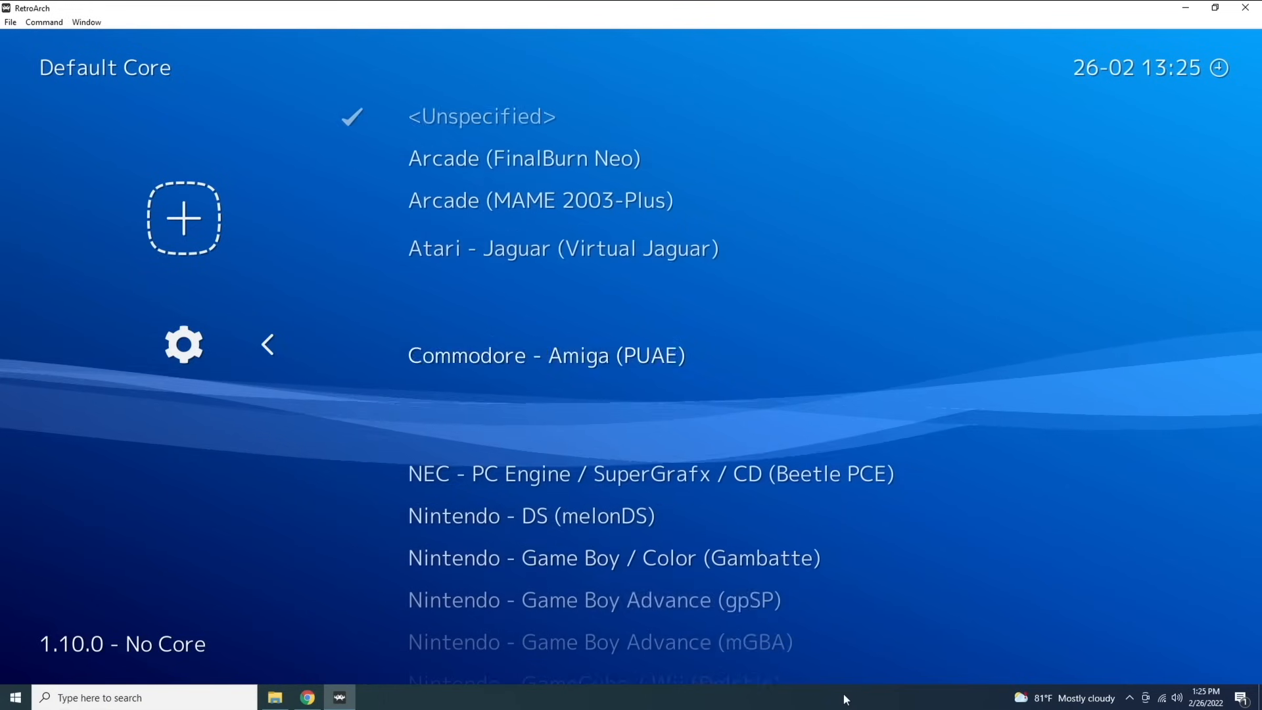
key("Down")
key("Down")
key("Down")
key("Down")
key("Down")
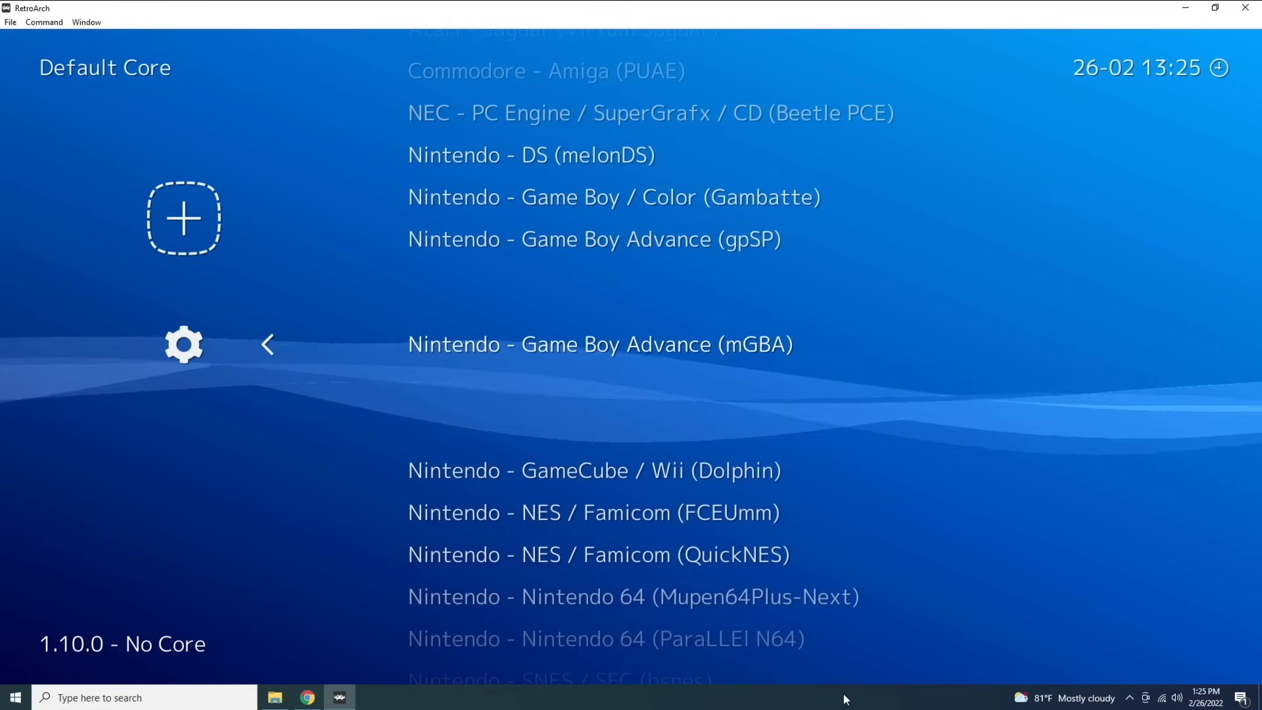
key("Return")
Start the scan to build the 34-game Game Boy Advance playlist.
key("Down")
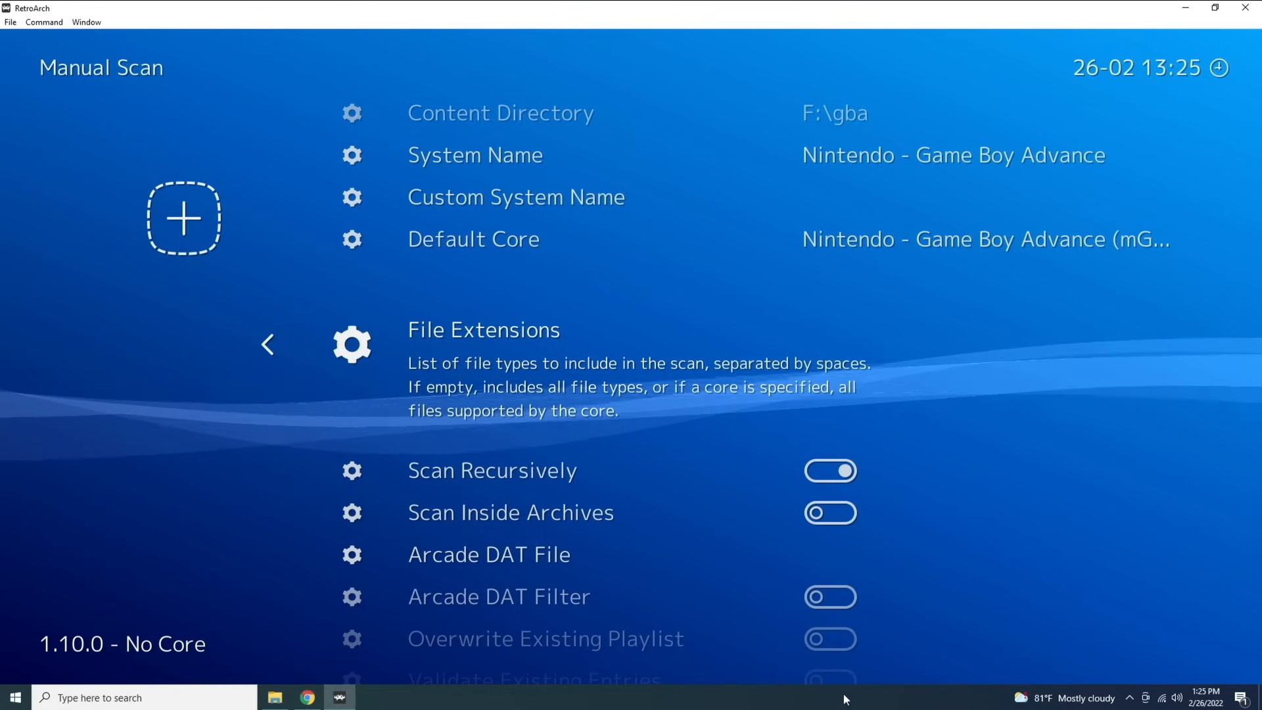
key("Down")
key("Down")
key("Down")
key("Down")
key("Down")
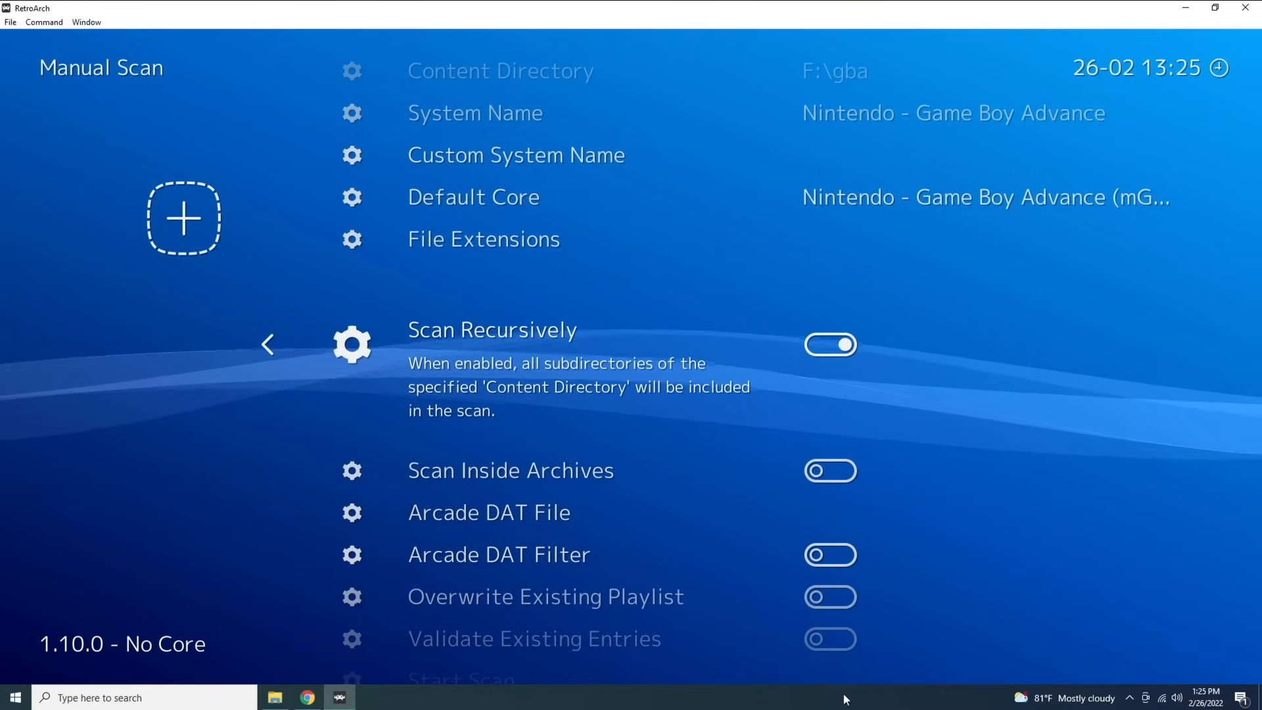
key("Down")
key("Down")
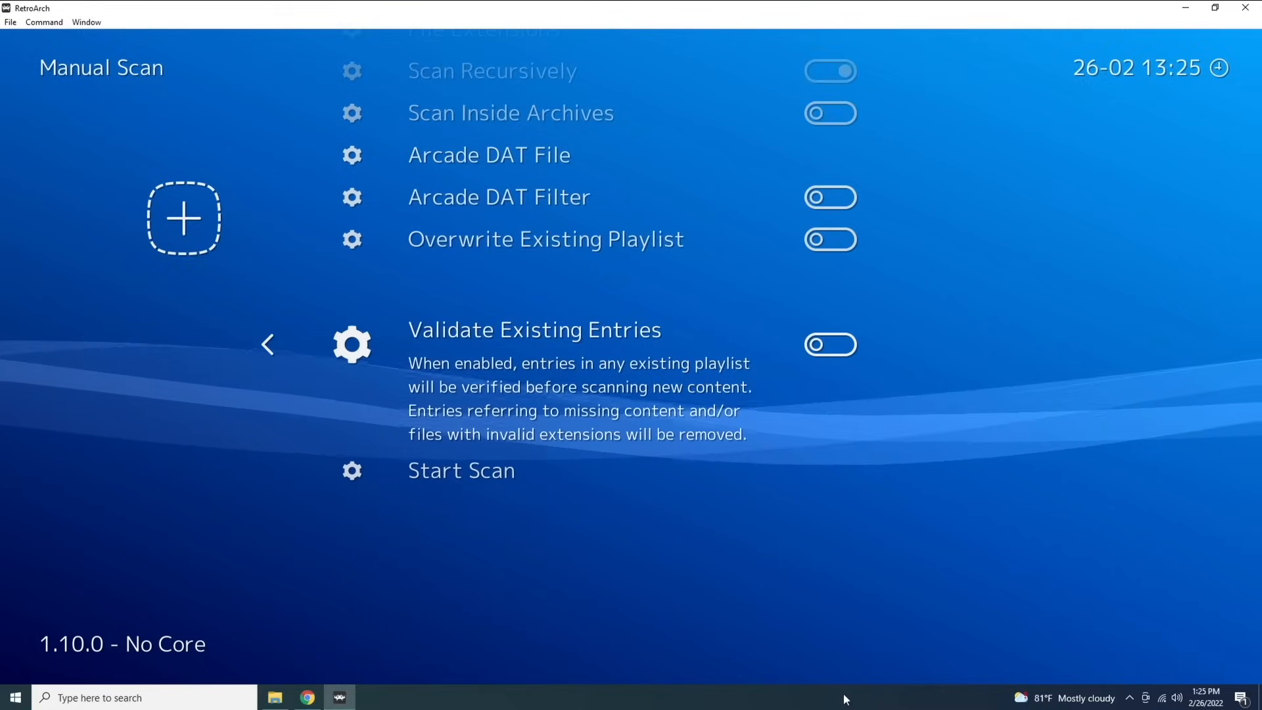
key("Return")
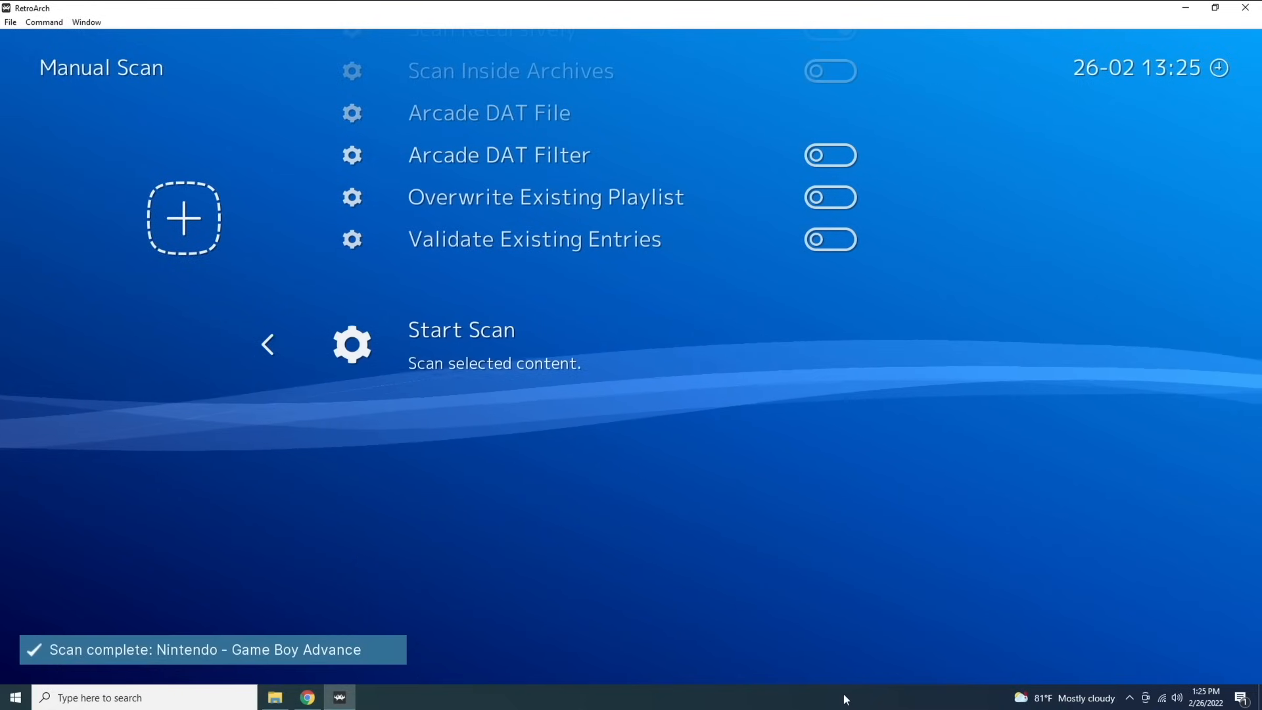
key("BackSpace")
Browse the Game Boy Advance and Game Boy playlists, then run Alien Hominid (Europe).
key("Right")
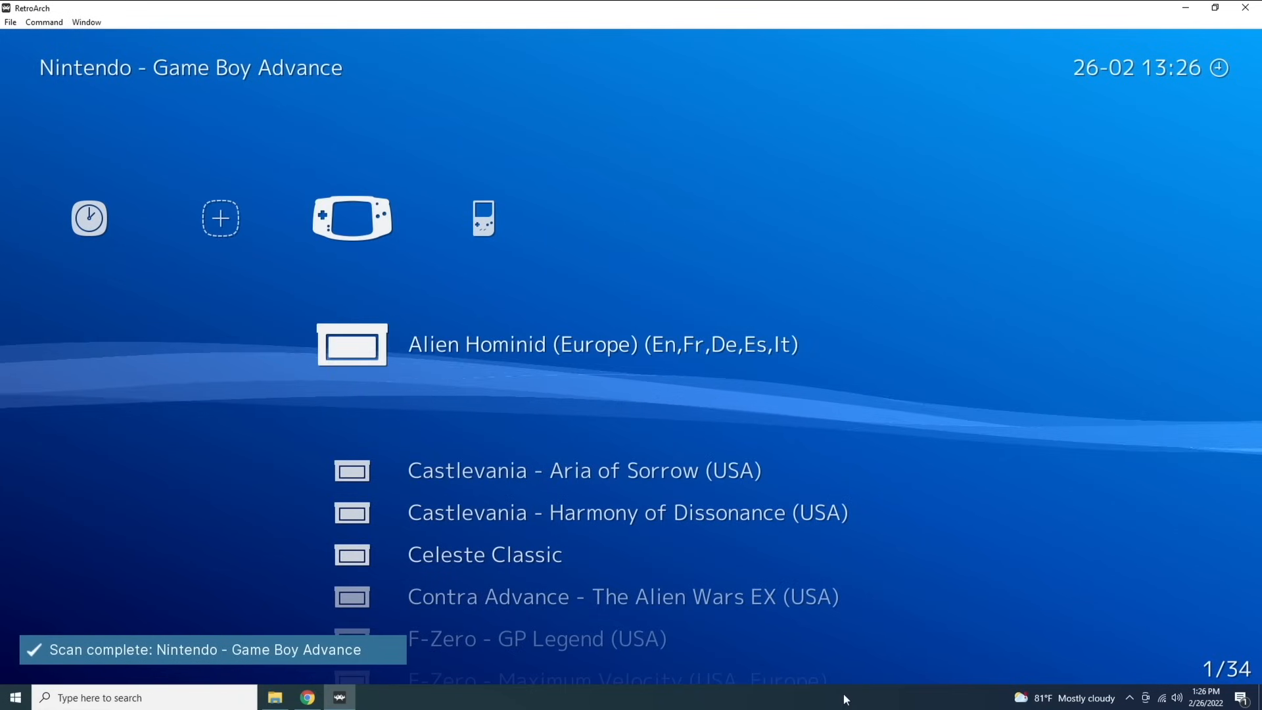
key("Down")
key("Down")
key("Down")
key("Down")
key("Down")
key("Down")
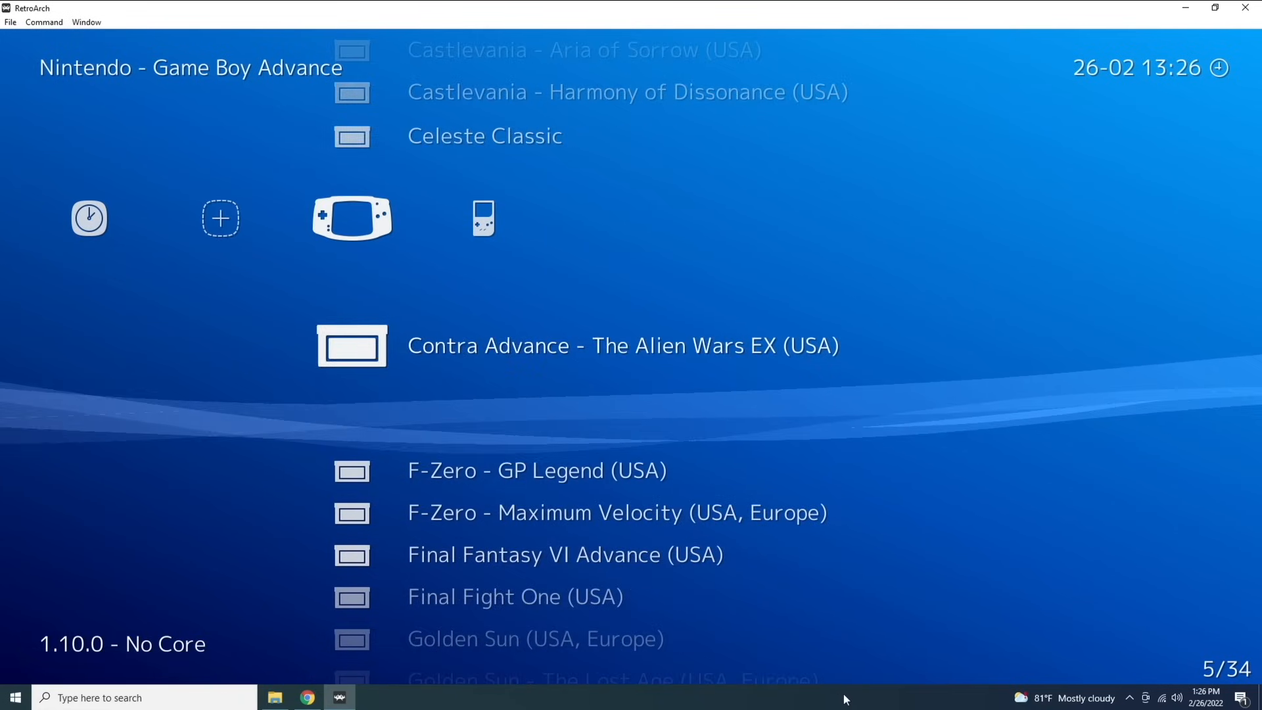
key("Down")
key("Up")
key("Up")
key("Up")
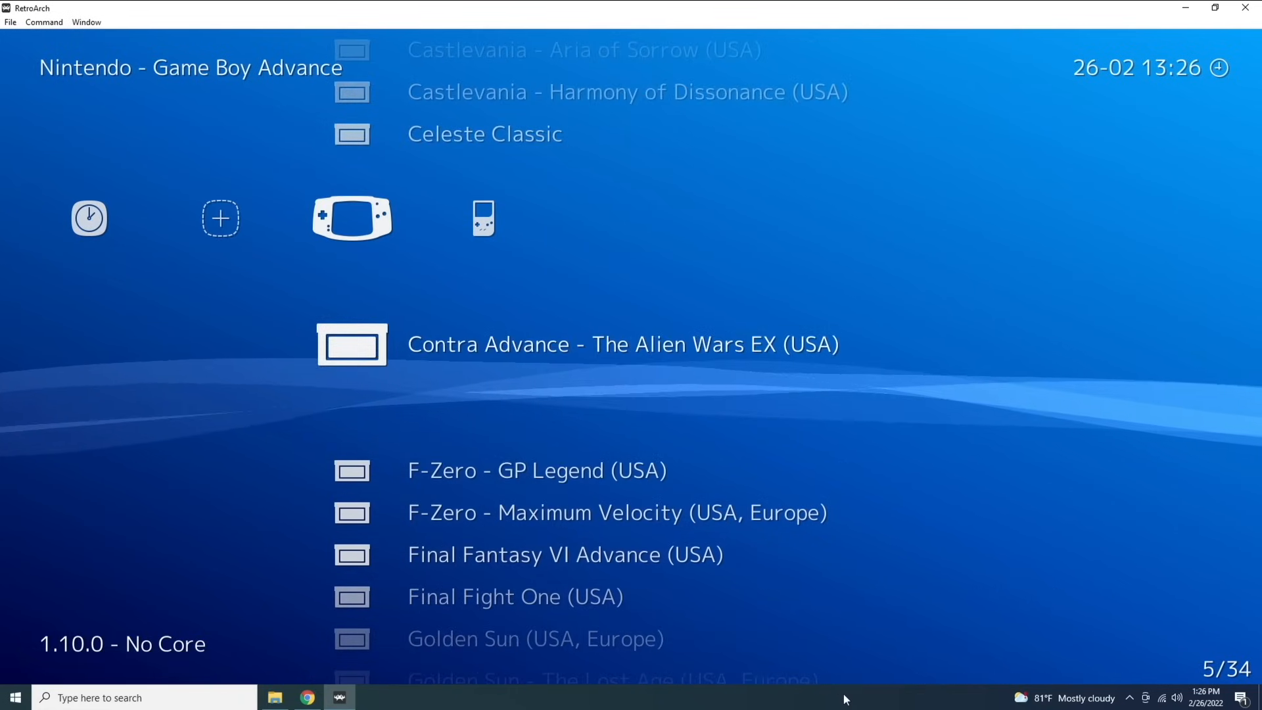
key("Right")
key("Left")
key("Right")
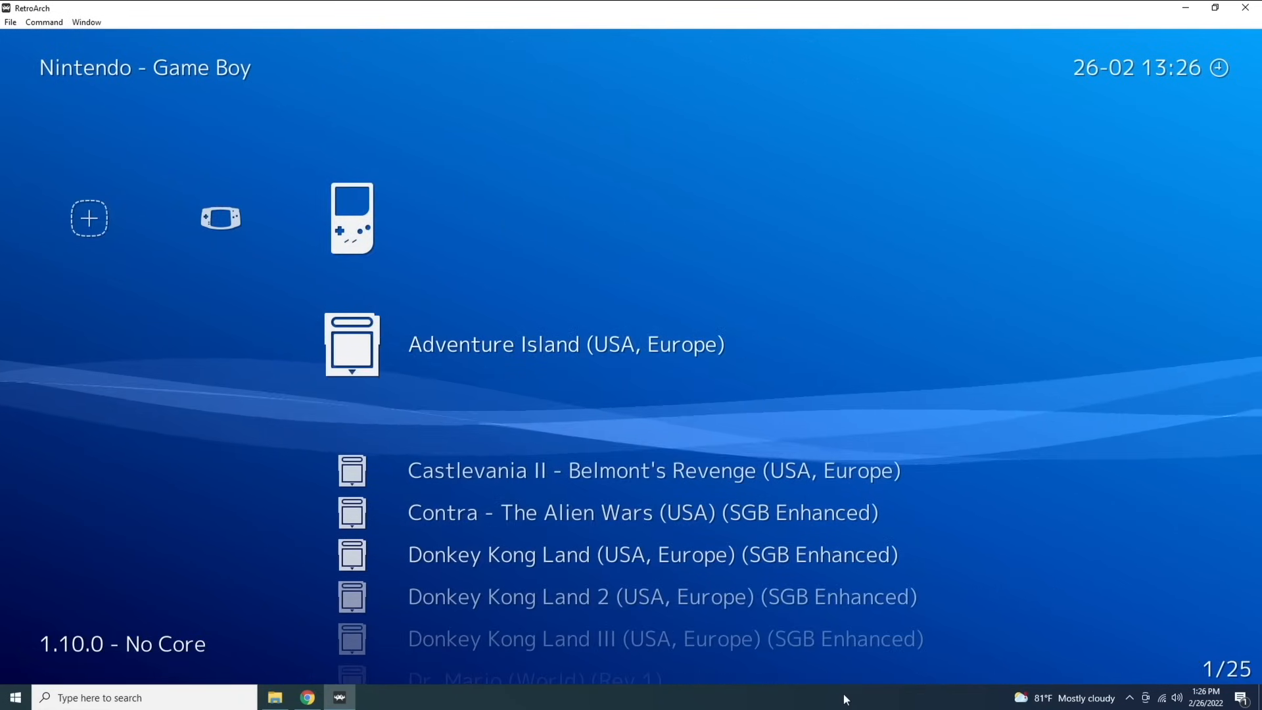
key("Left")
key("Return")
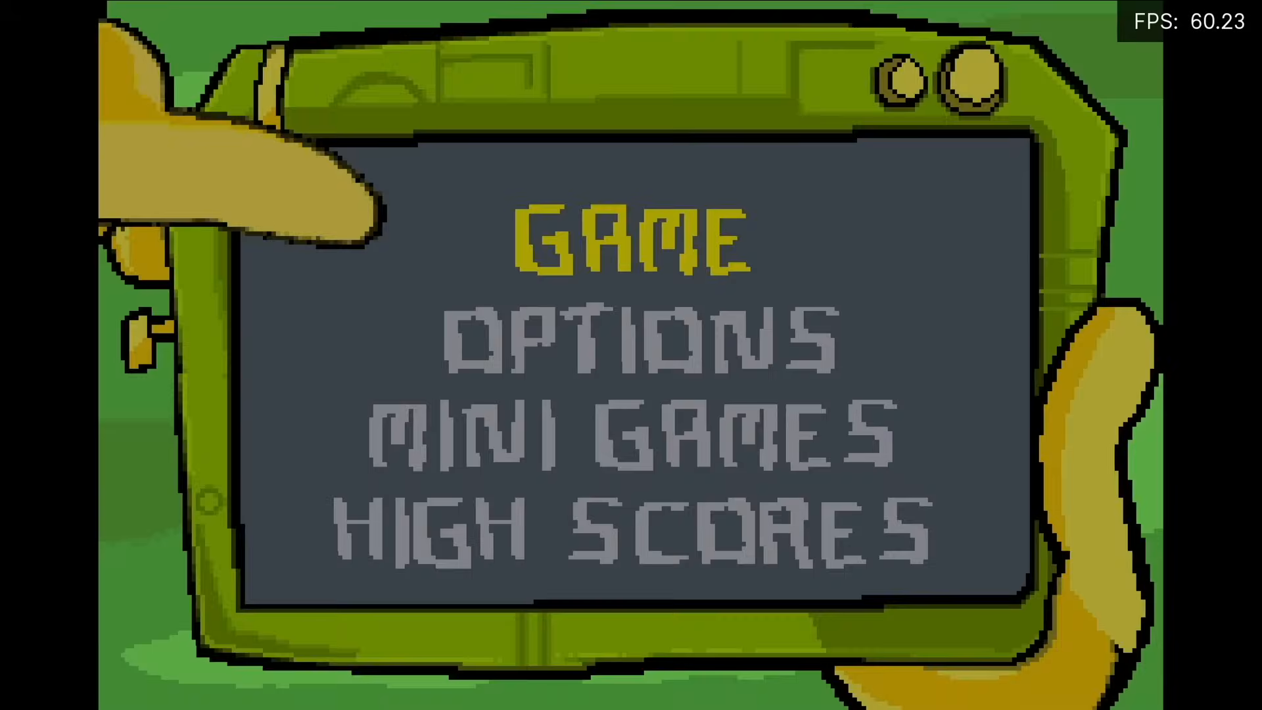
Skip the intro, start level 1-1, fast-forward the cutscene, then pause into the Quick Menu.
key("x")
key("x")
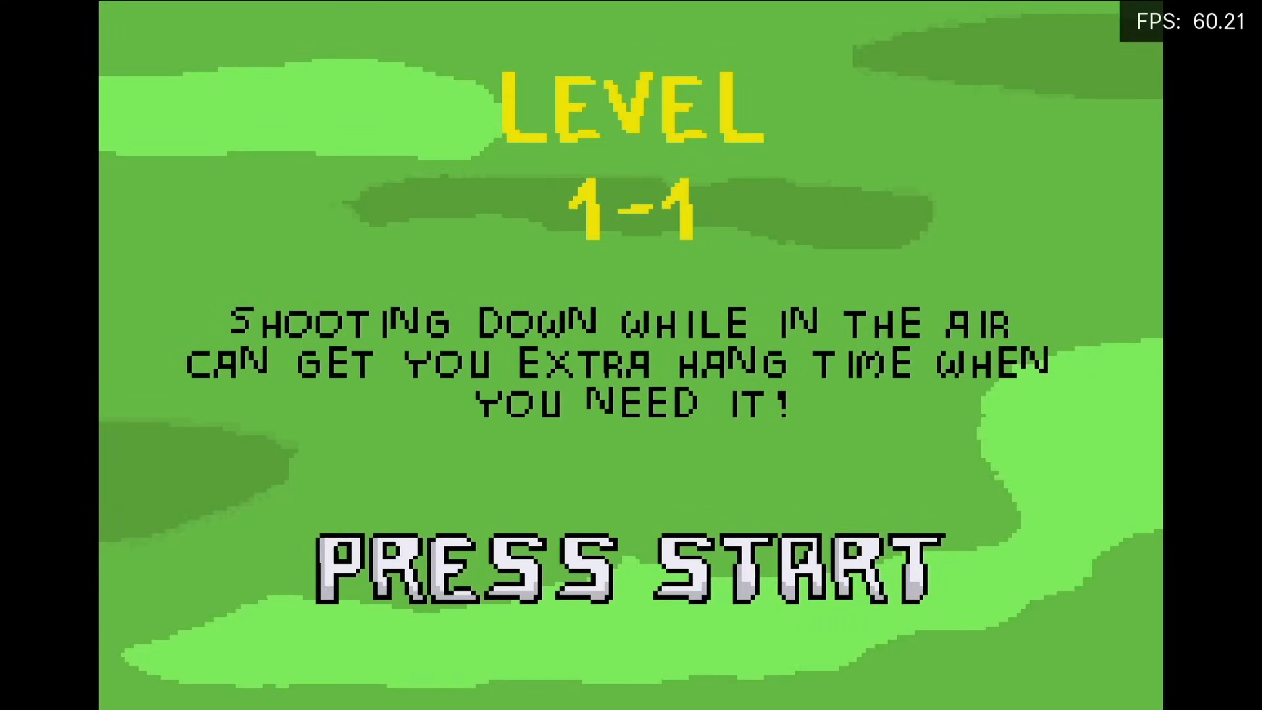
key("Return")
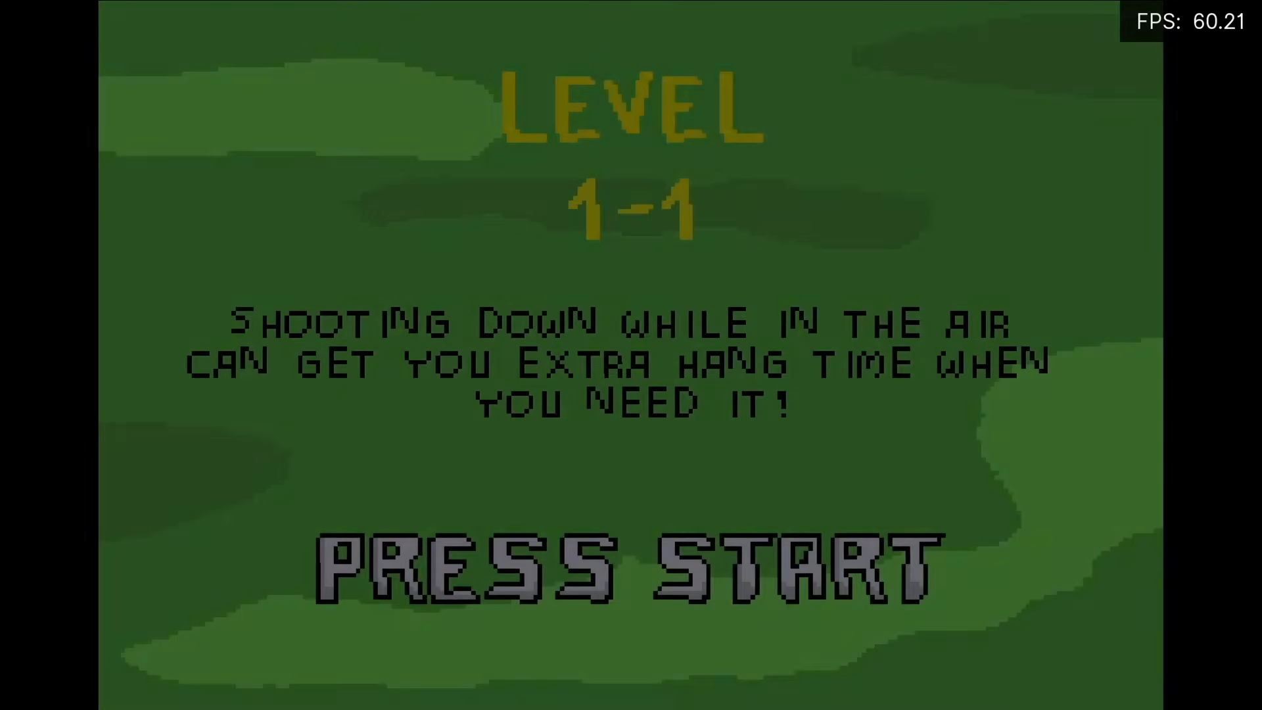
key("space")
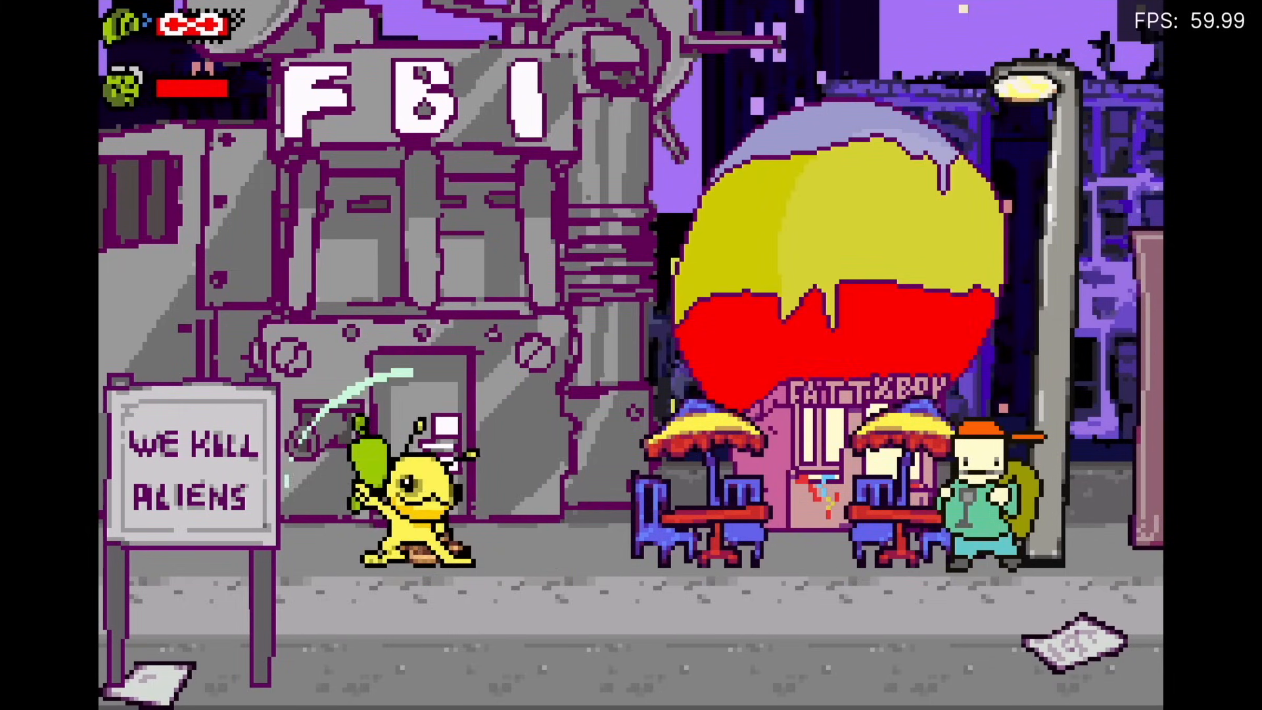
key("F1")
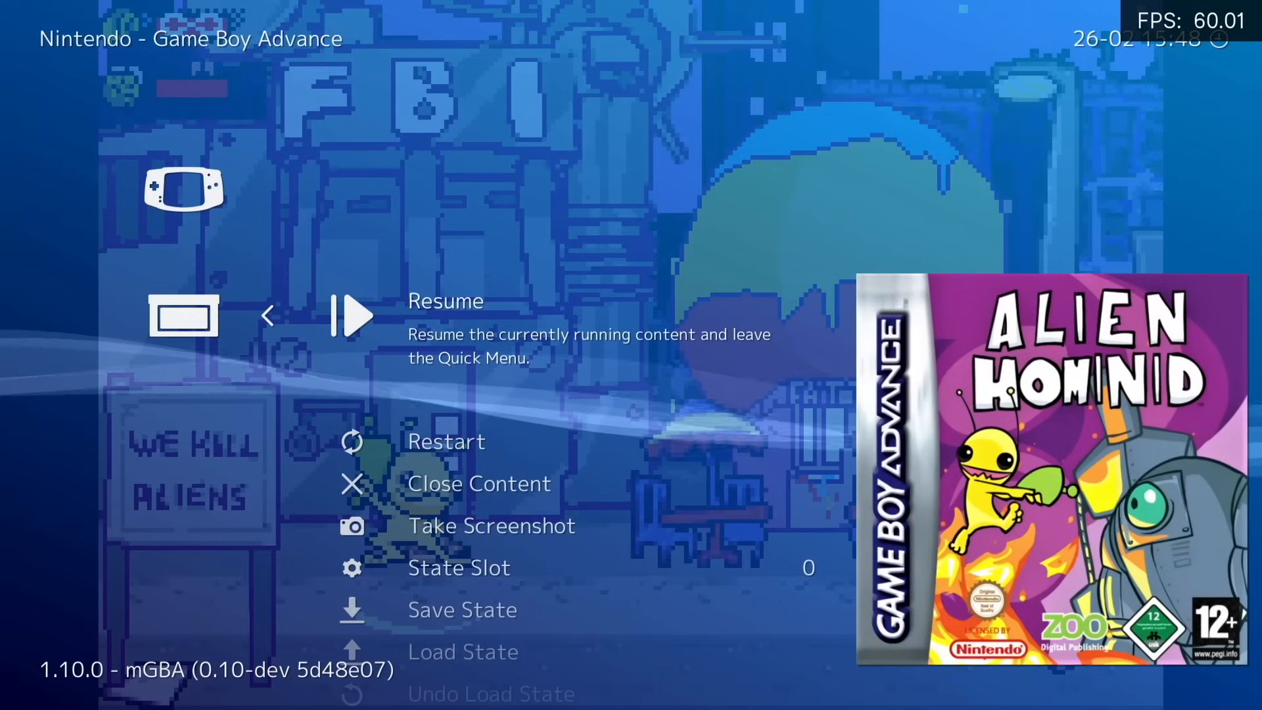
Enable Rewind Support from the Quick Menu's Rewind settings.
key("Down")
key("Down")
key("Down")
key("Down")
key("Down")
key("Down")
key("Down")
key("Down")
key("Down")
key("Down")
key("Down")
key("Down")
key("Down")
key("Down")
key("Down")
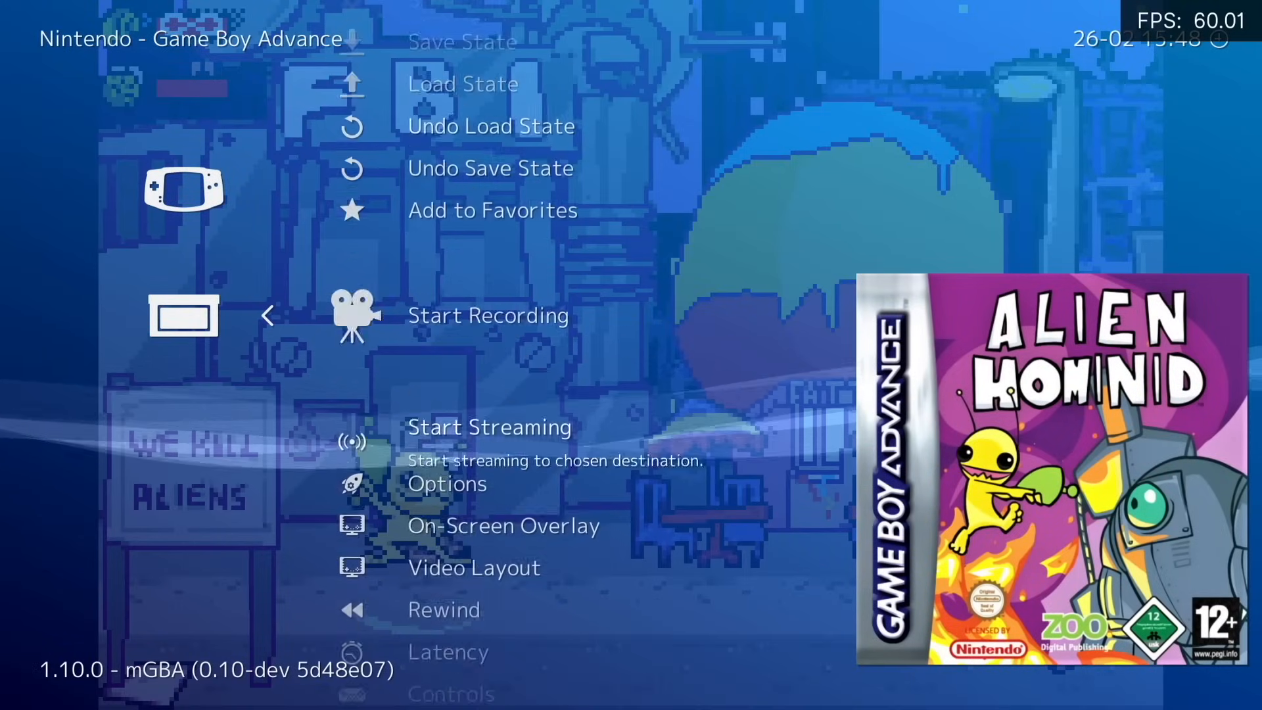
key("Return")
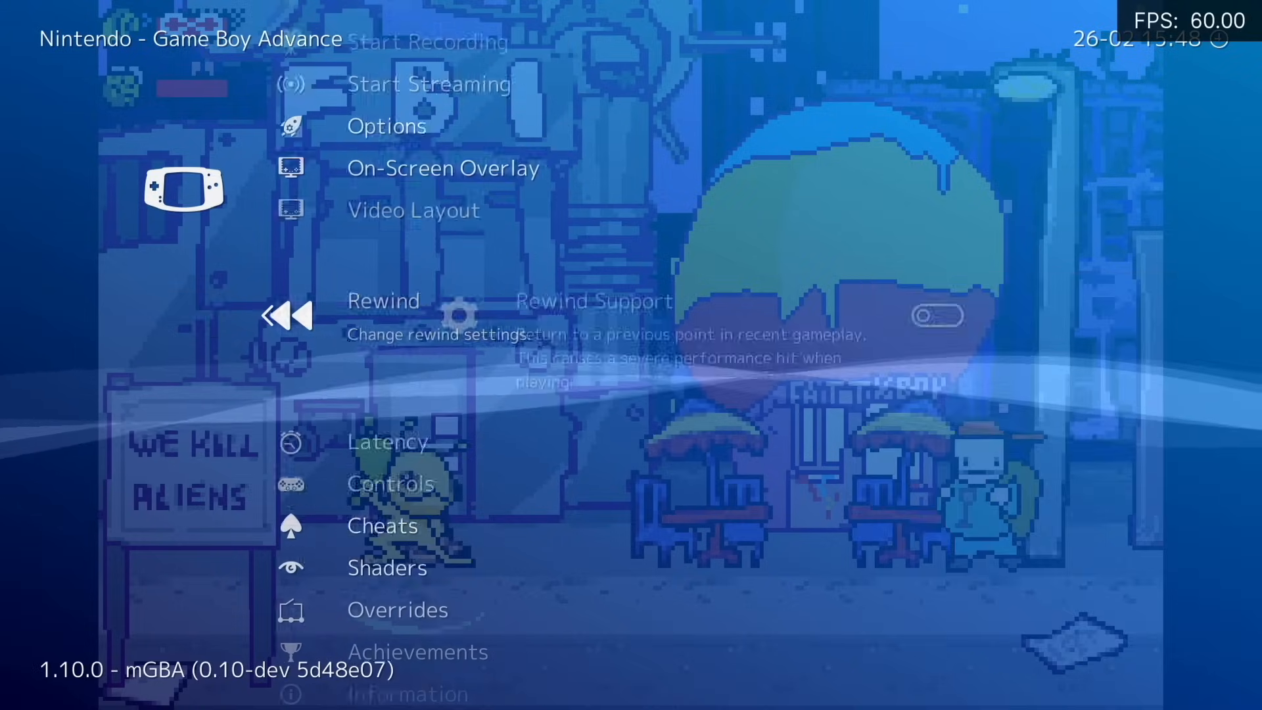
key("Return")
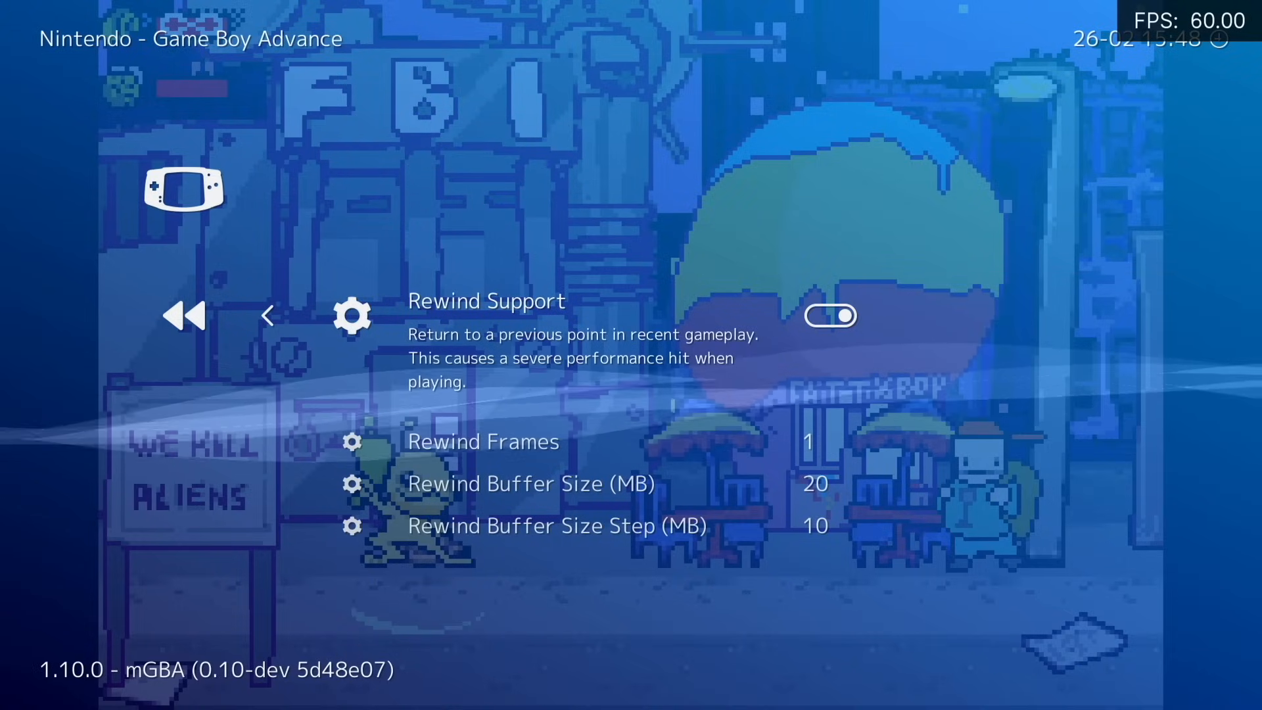
key("BackSpace")
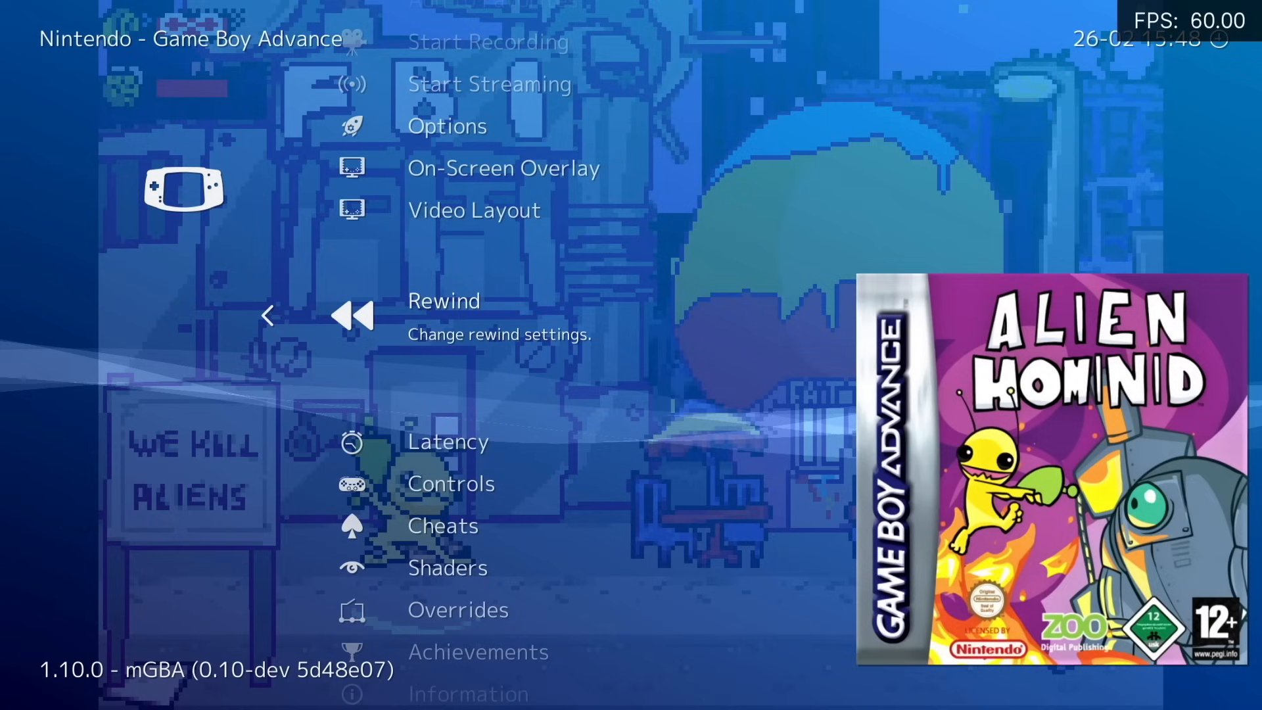
key("Down")
key("Down")
key("Down")
key("Down")
key("Down")
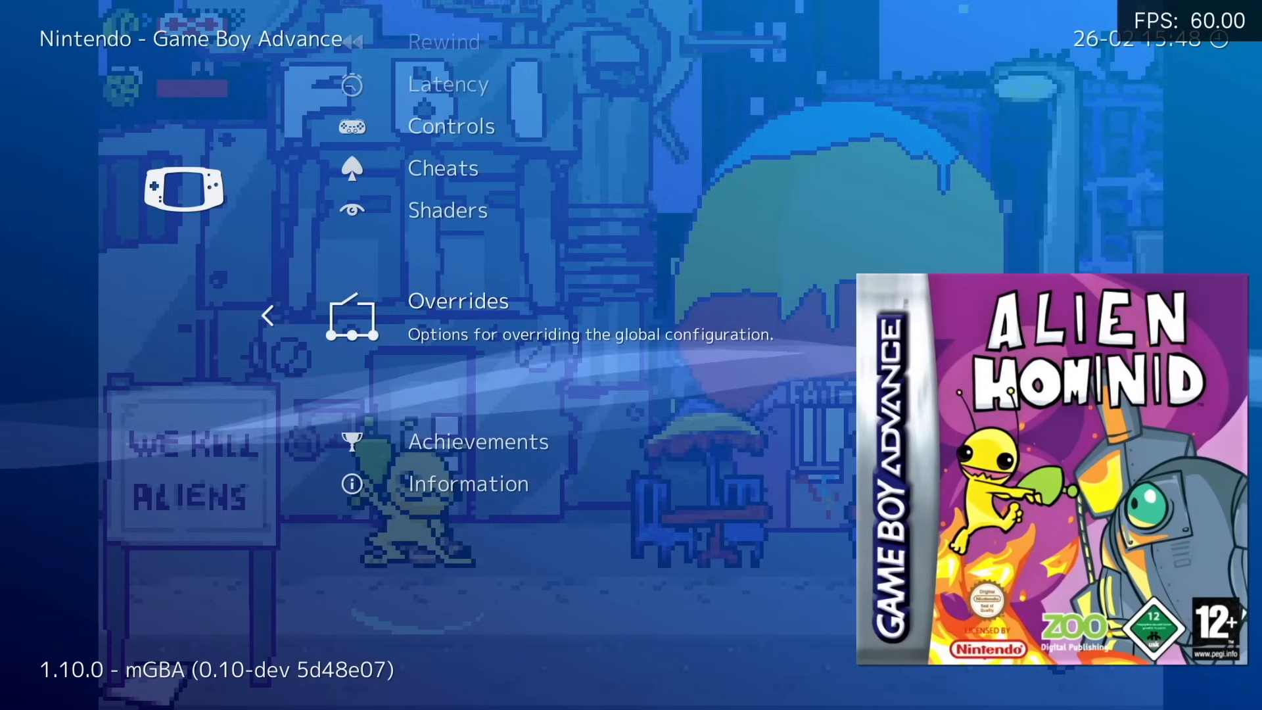
Review the Save Core, Content Directory and Game Overrides options on the Overrides page.
key("Return")
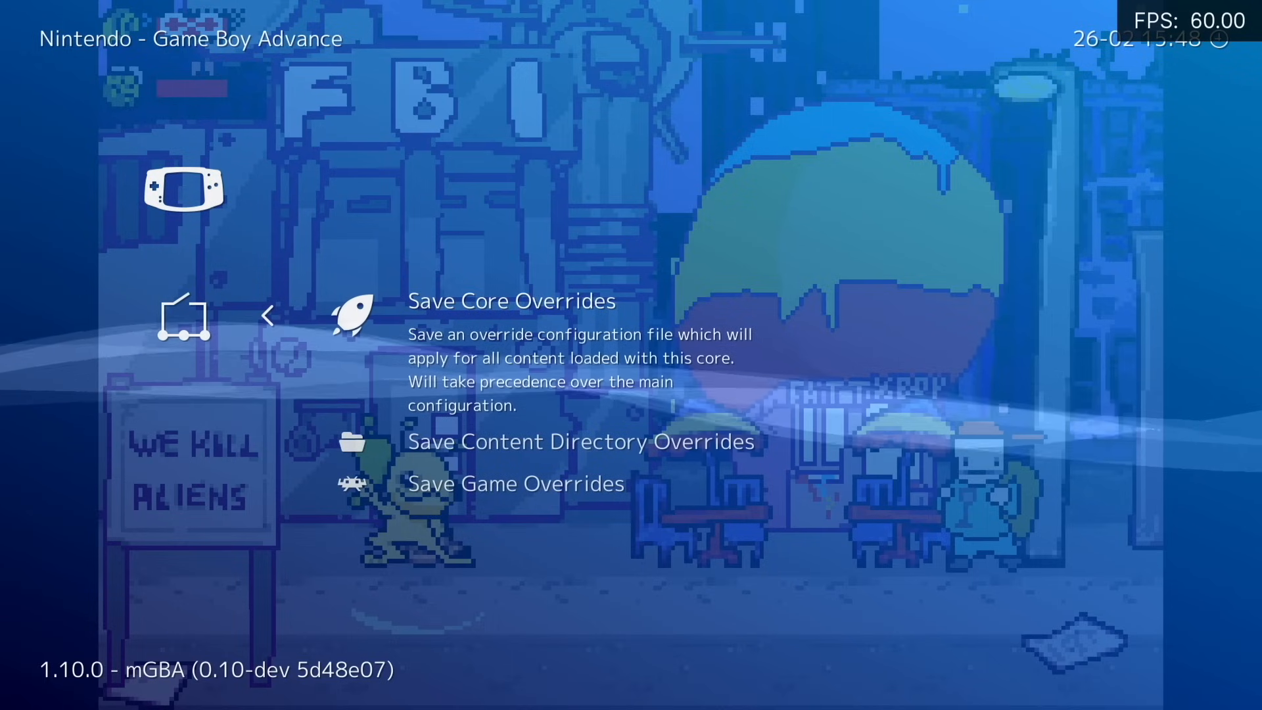
key("Down")
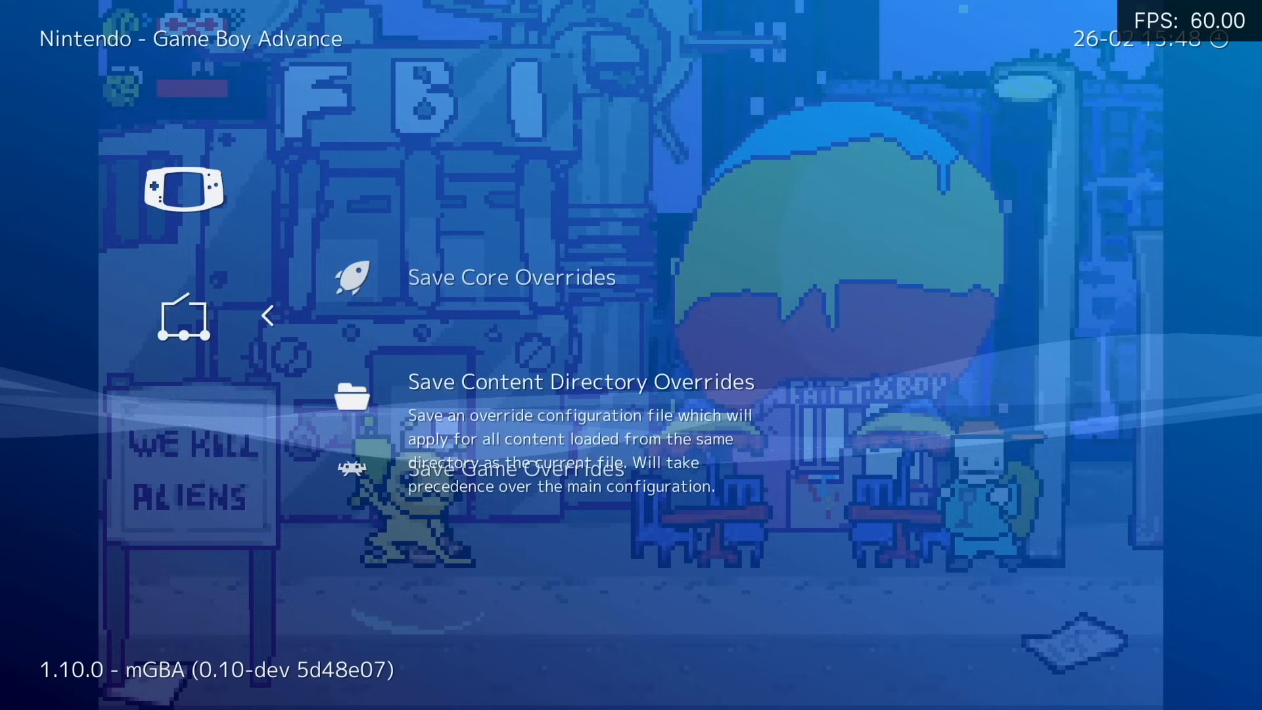
key("Down")
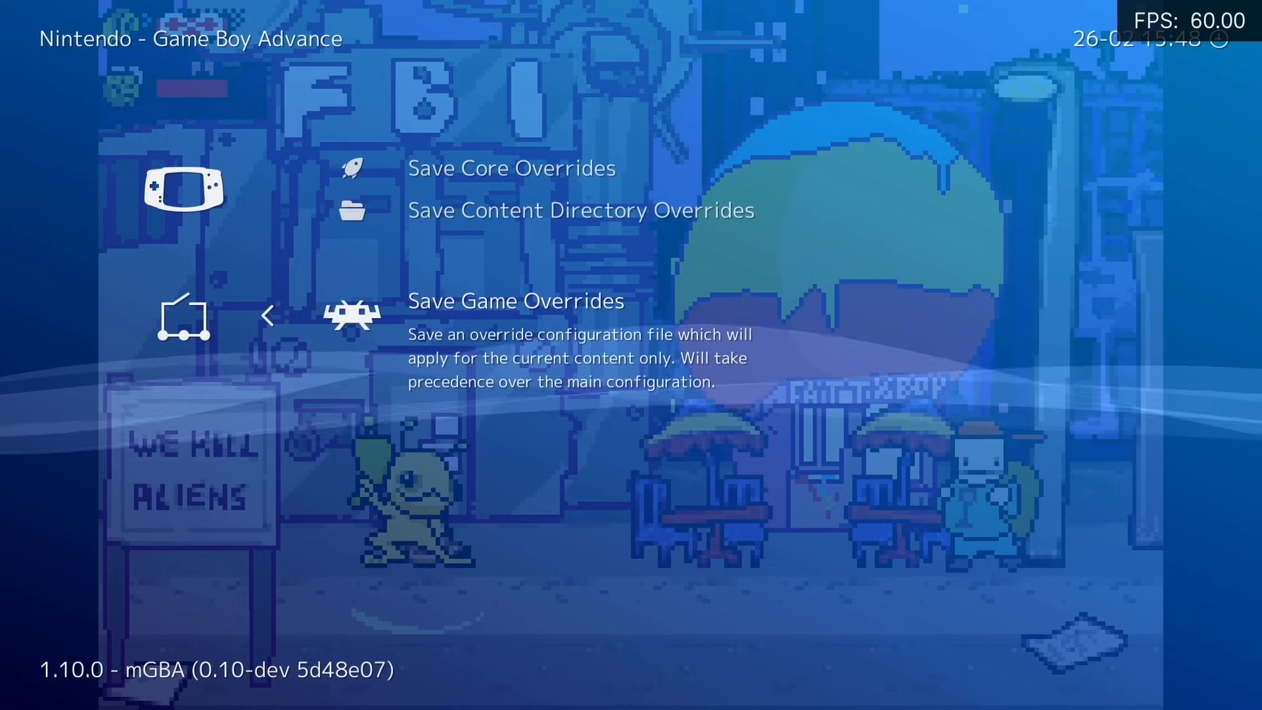
key("Up")
key("Up")
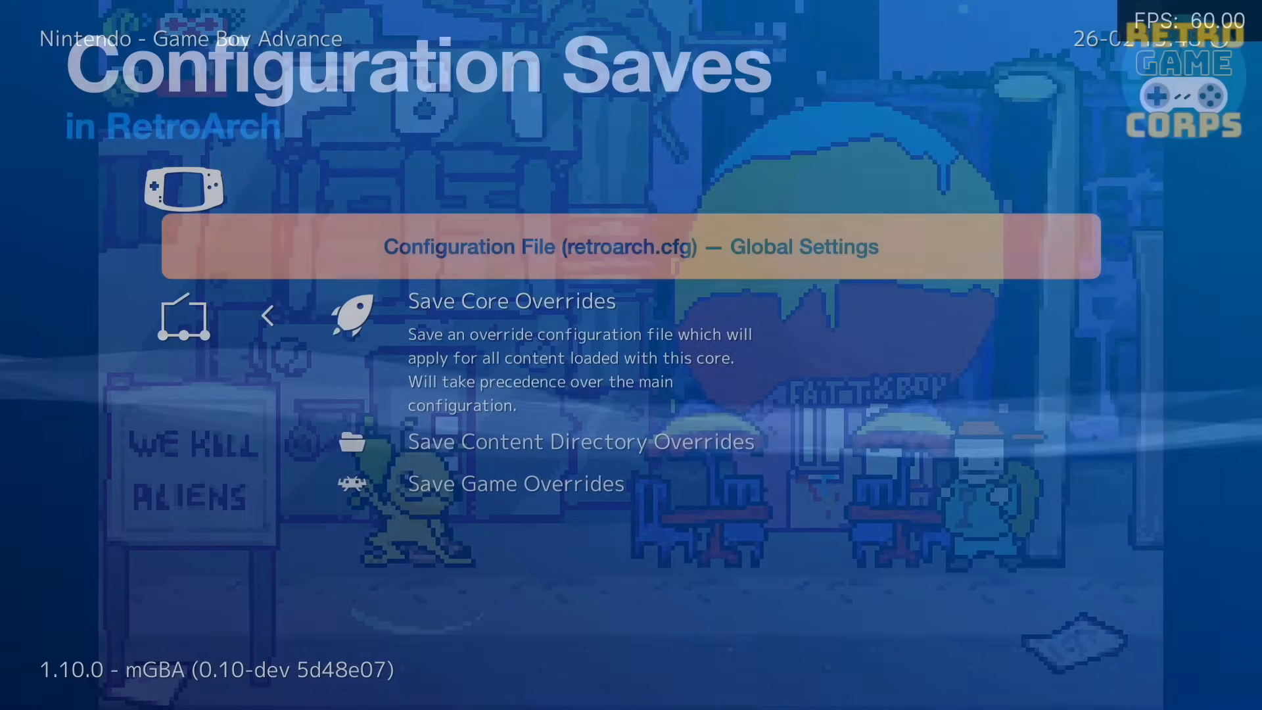
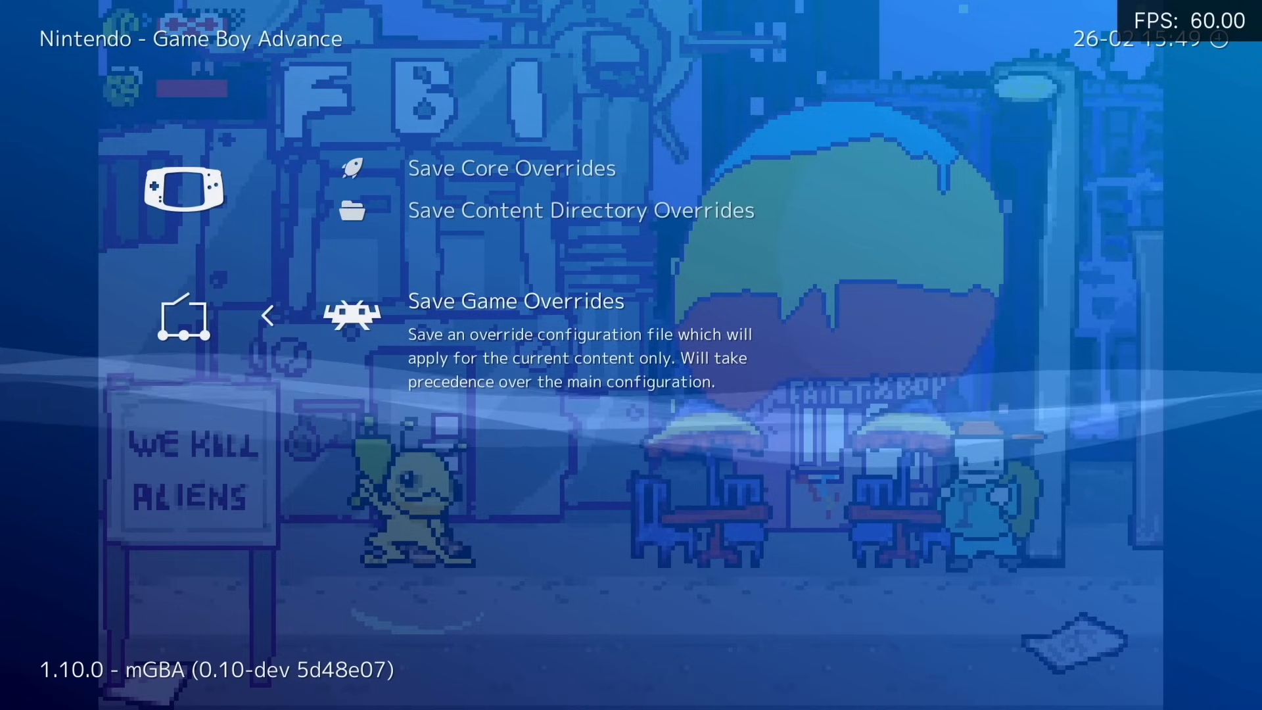
Save core overrides for mGBA, then back out to the Game Boy Advance playlist.
key("Up")
key("Up")
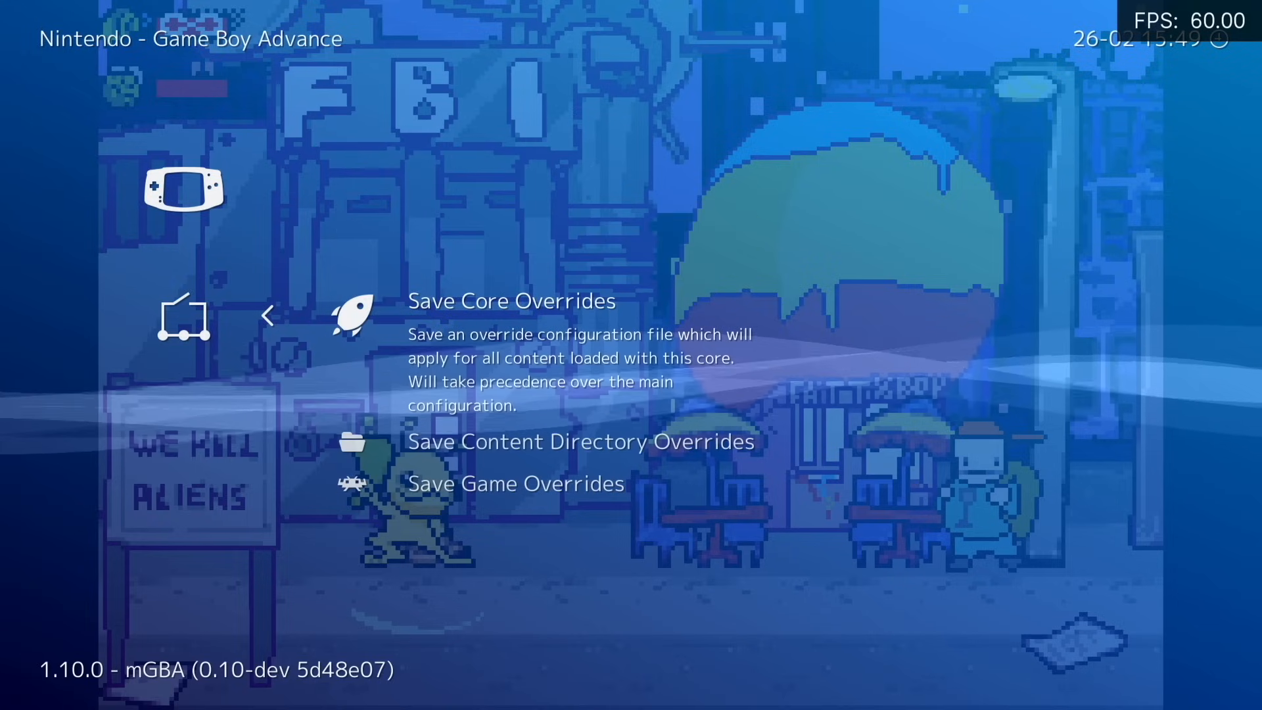
key("Return")
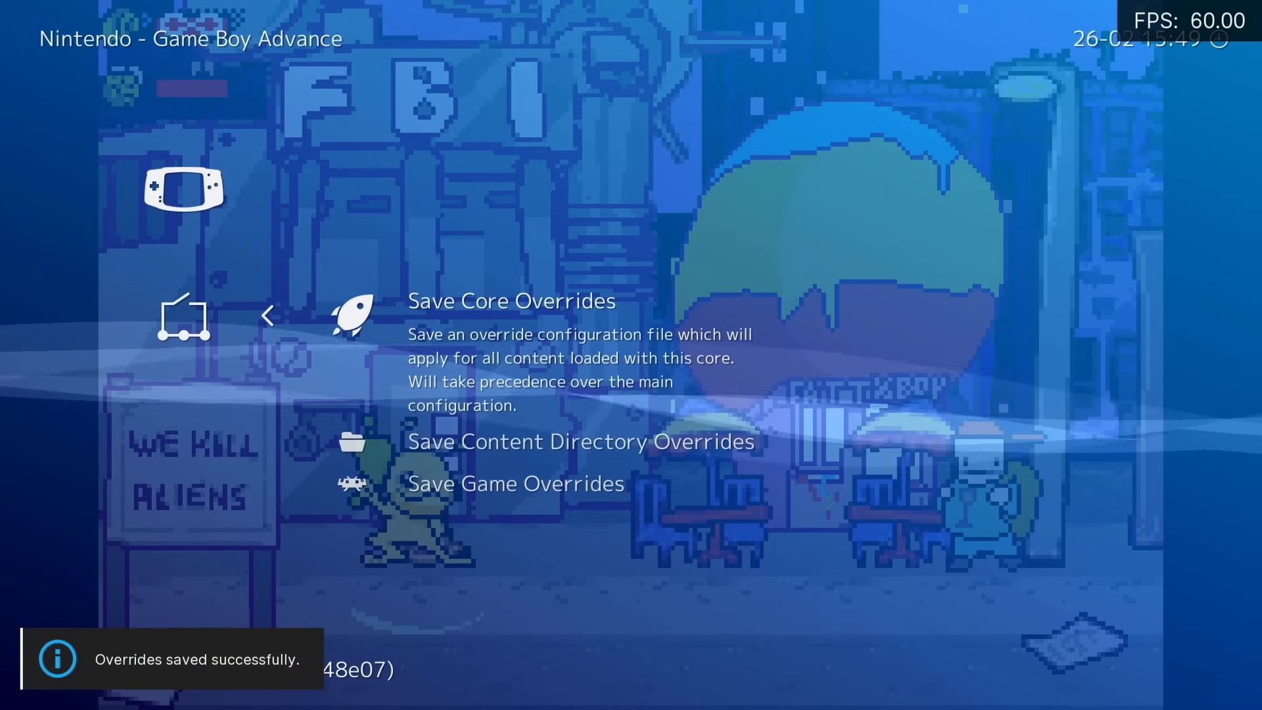
key("BackSpace")
key("BackSpace")
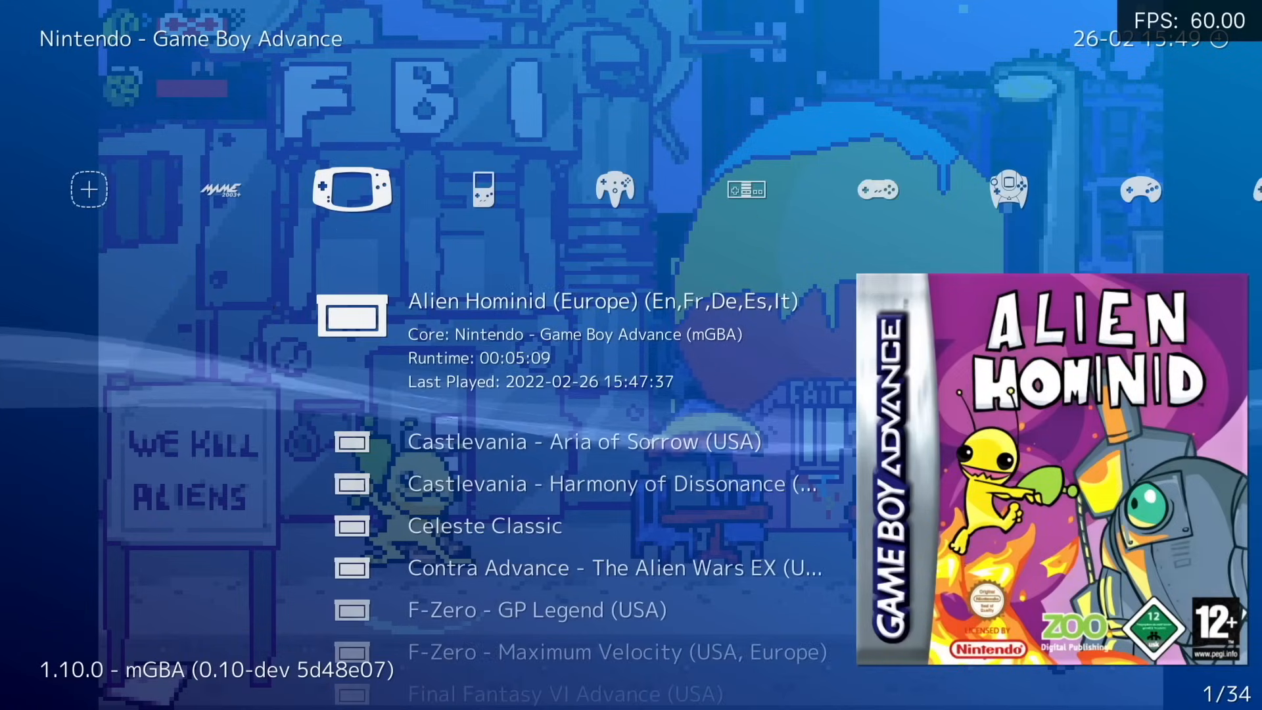
Resume Alien Hominid, save a state to slot 0 and reload it.
key("Return")
key("Return")
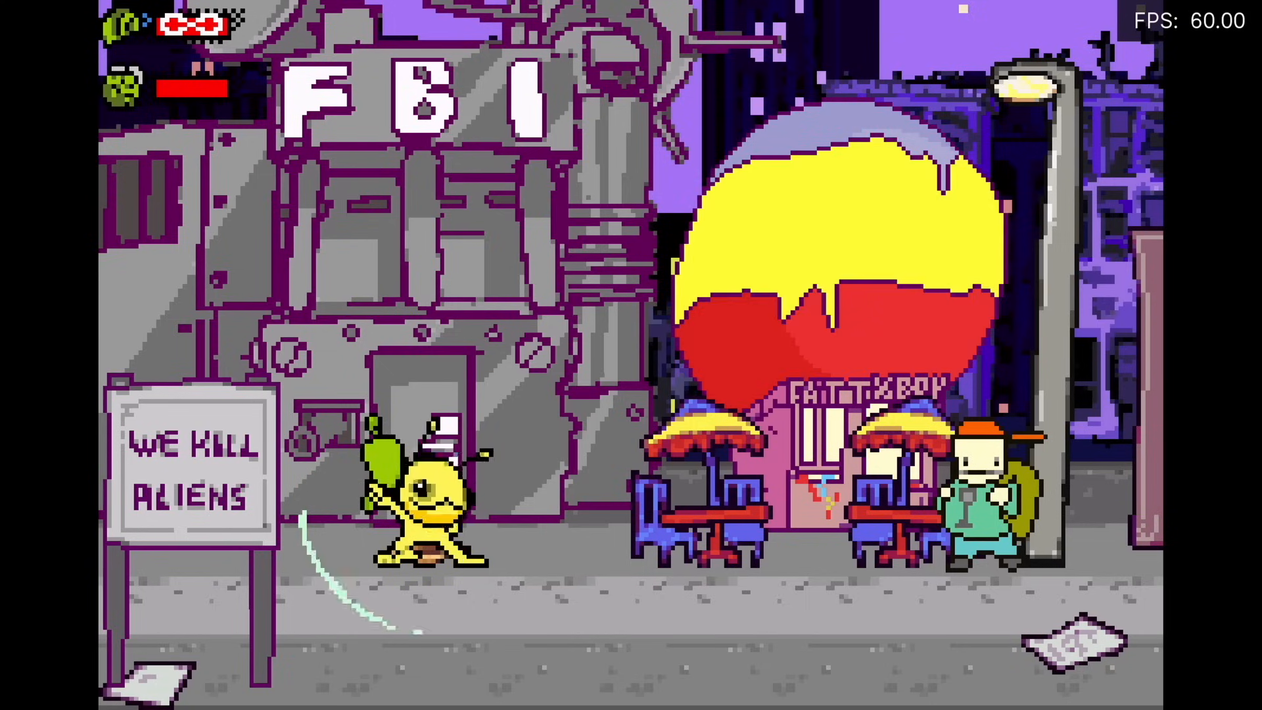
key("F2")
key("Right")
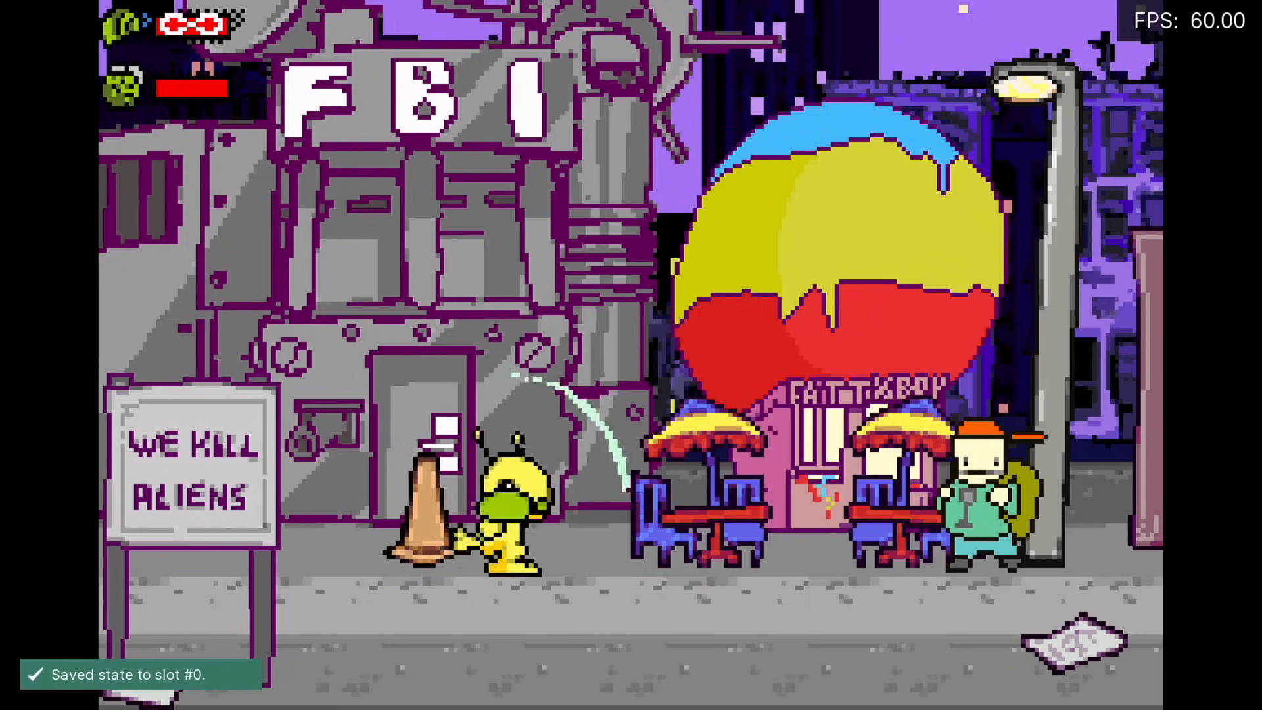
key("F4")
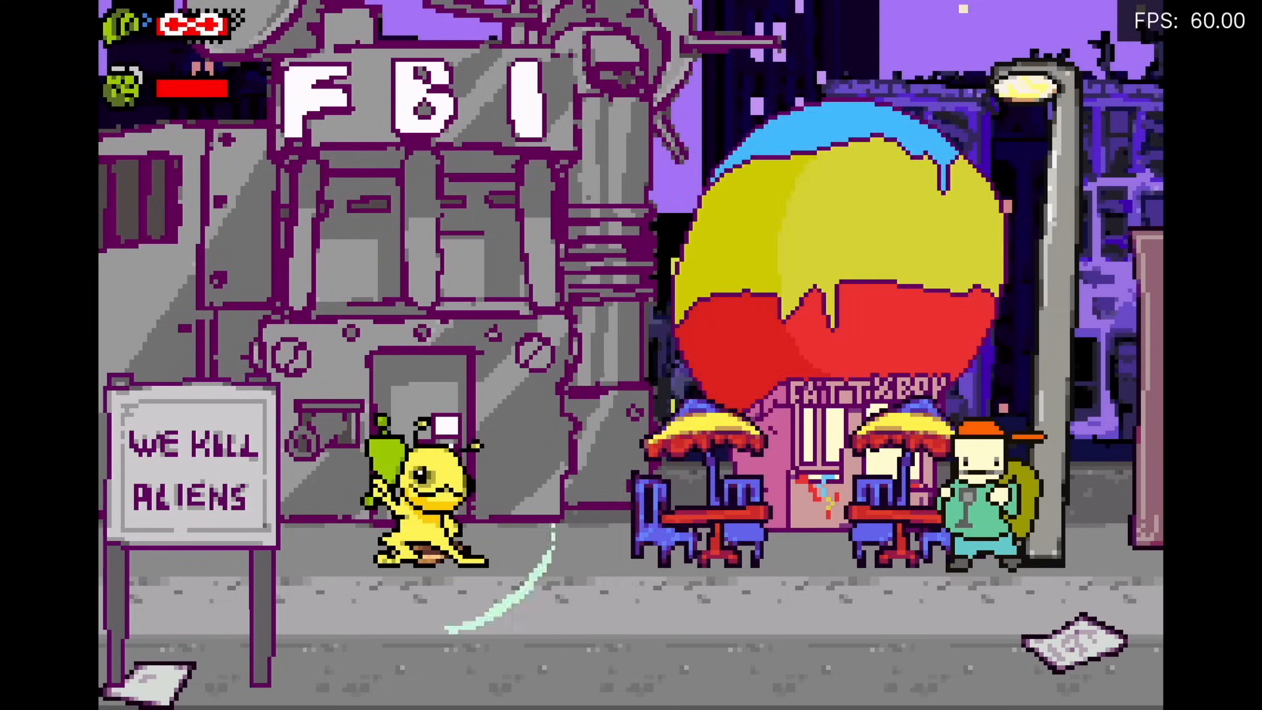
Fight the café man and rope-descending agents, then pause to the Quick Menu.
key("Right")
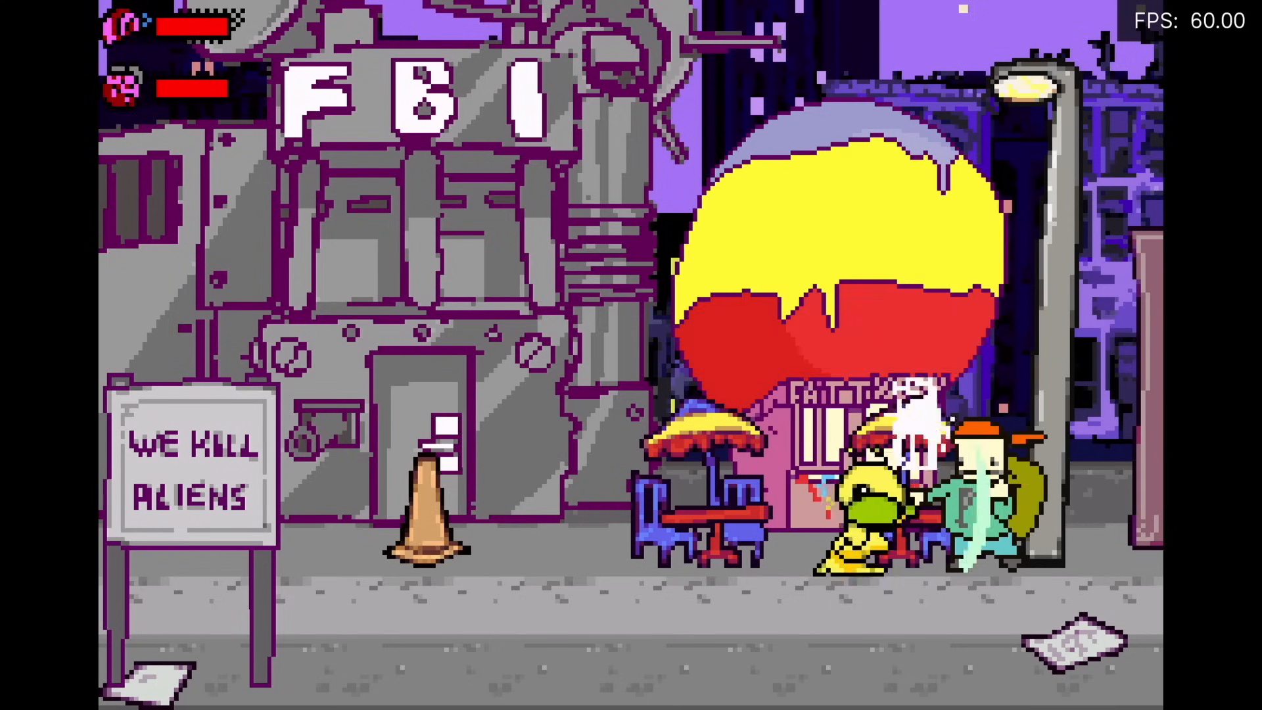
key("Left")
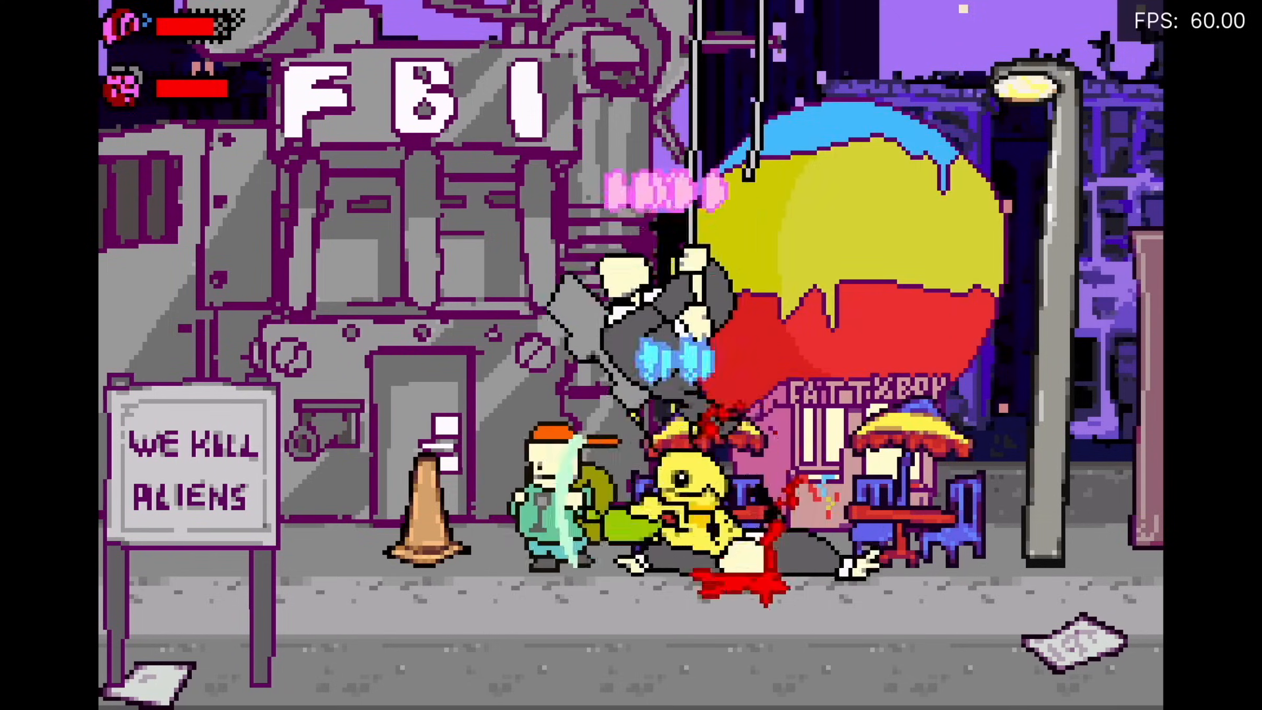
key("Right")
key("Right")
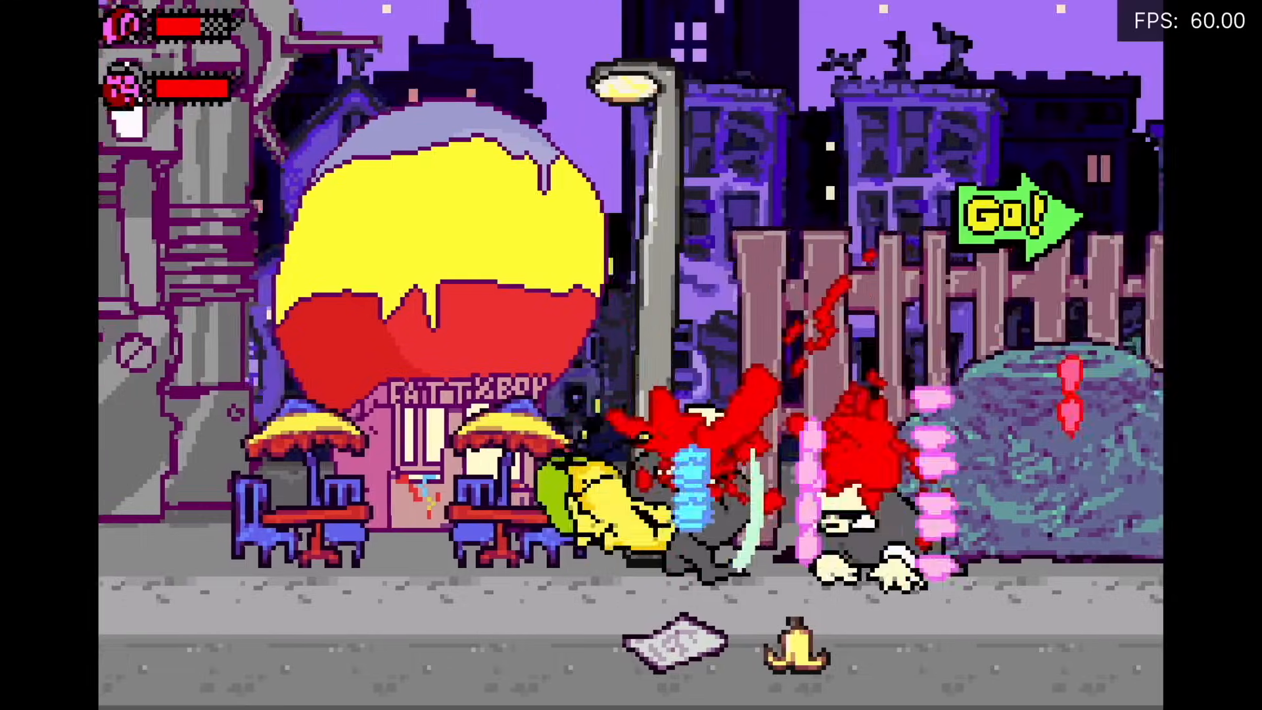
key("Right")
key("Left")
key("Right")
key("Right")
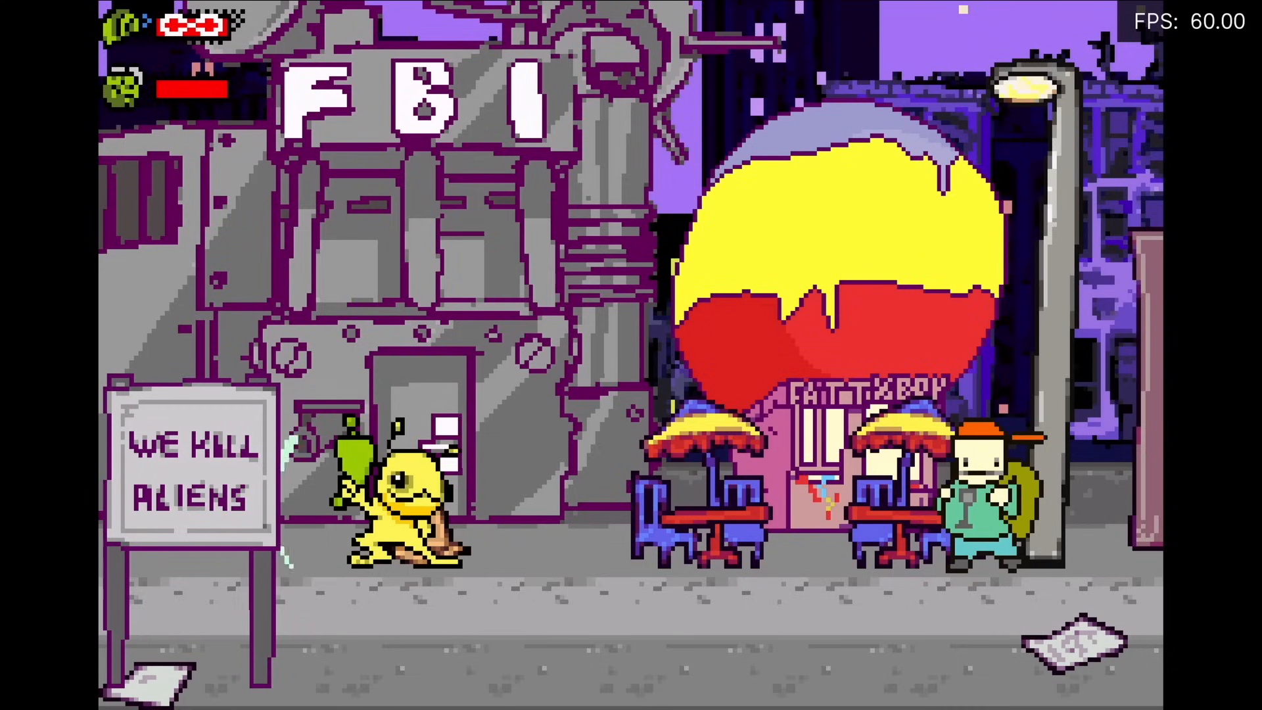
key("F1")
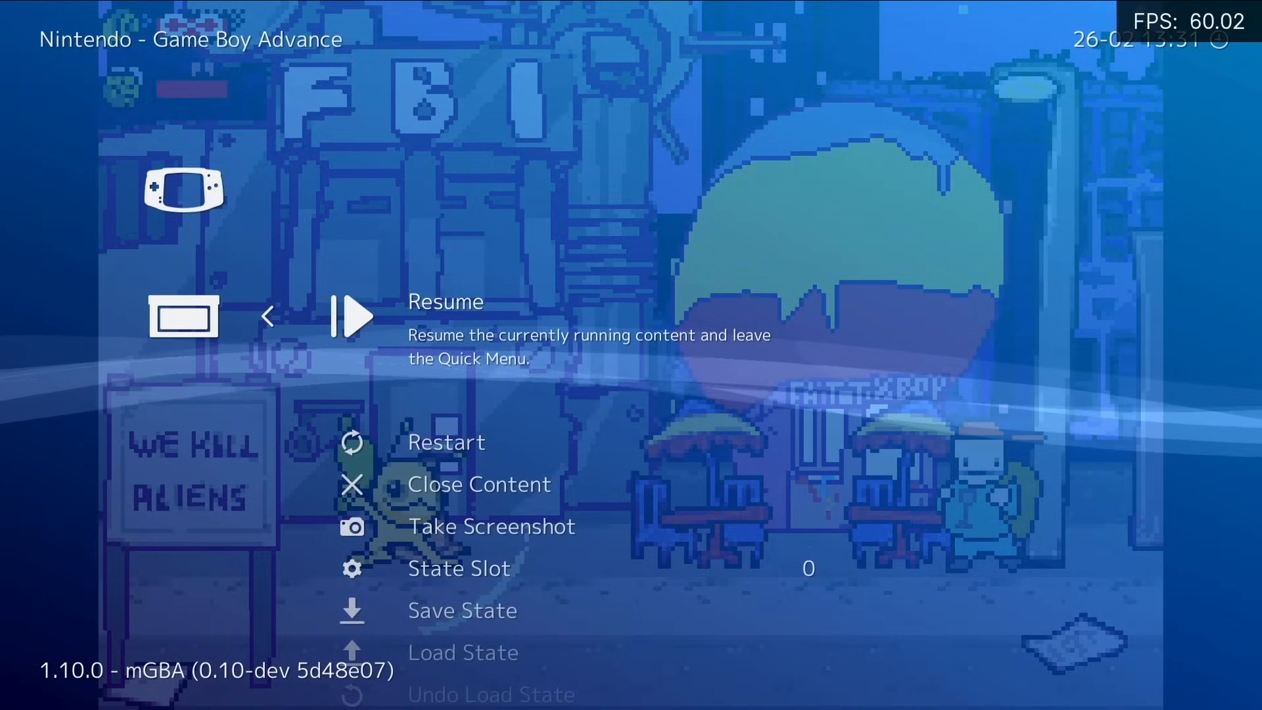
Go from the Quick Menu to Settings > Video > Scaling.
key("BackSpace")
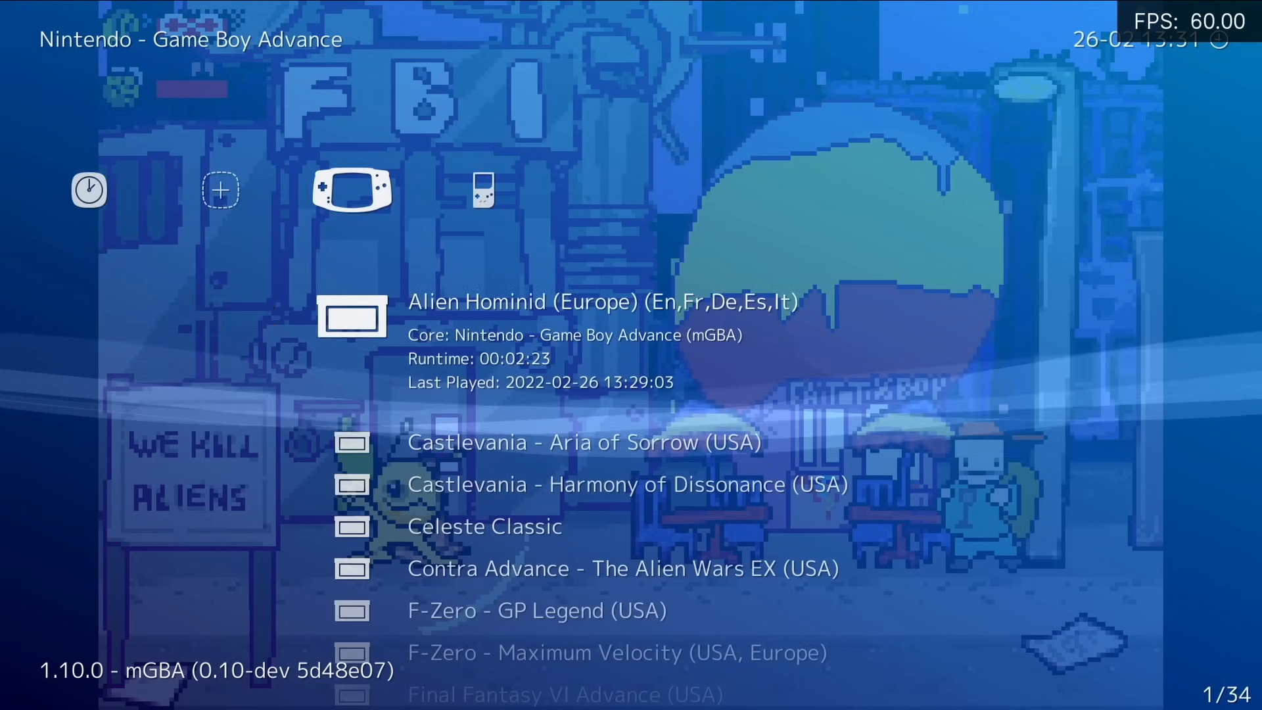
key("Left")
key("Left")
key("Left")
key("Left")
key("Left")
key("Right")
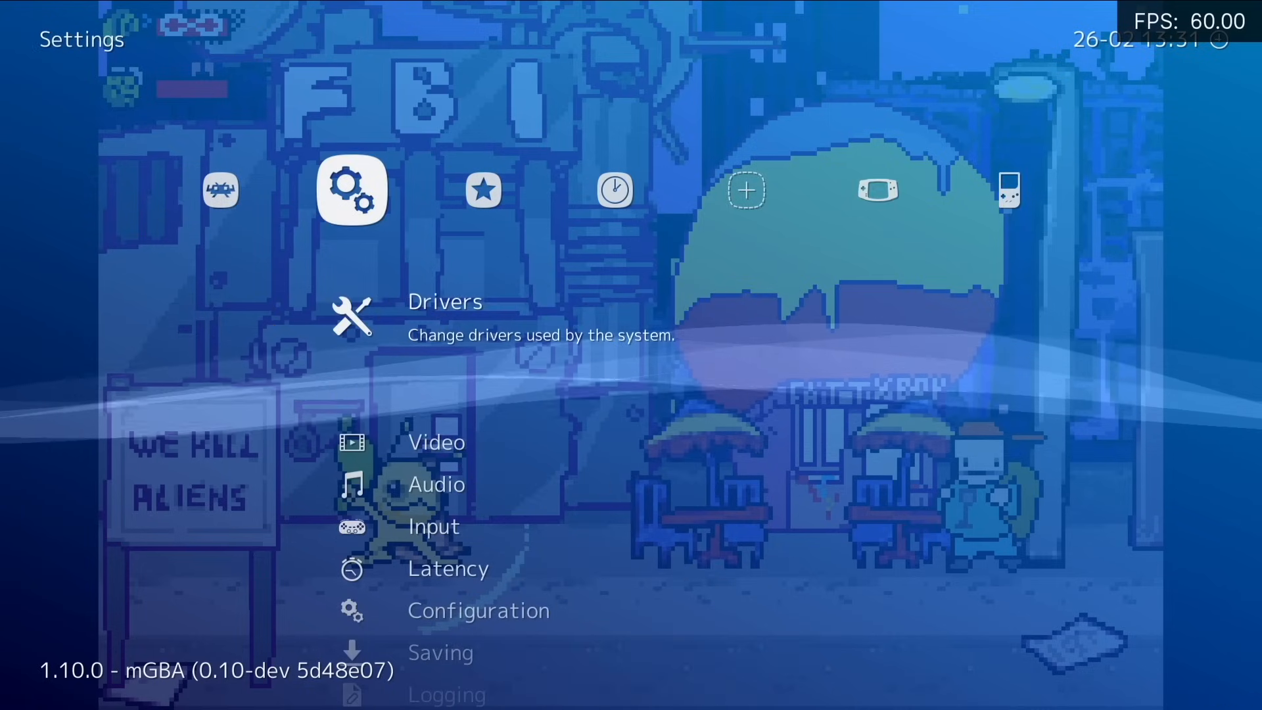
key("Down")
key("Return")
key("Down")
key("Down")
key("Down")
key("Down")
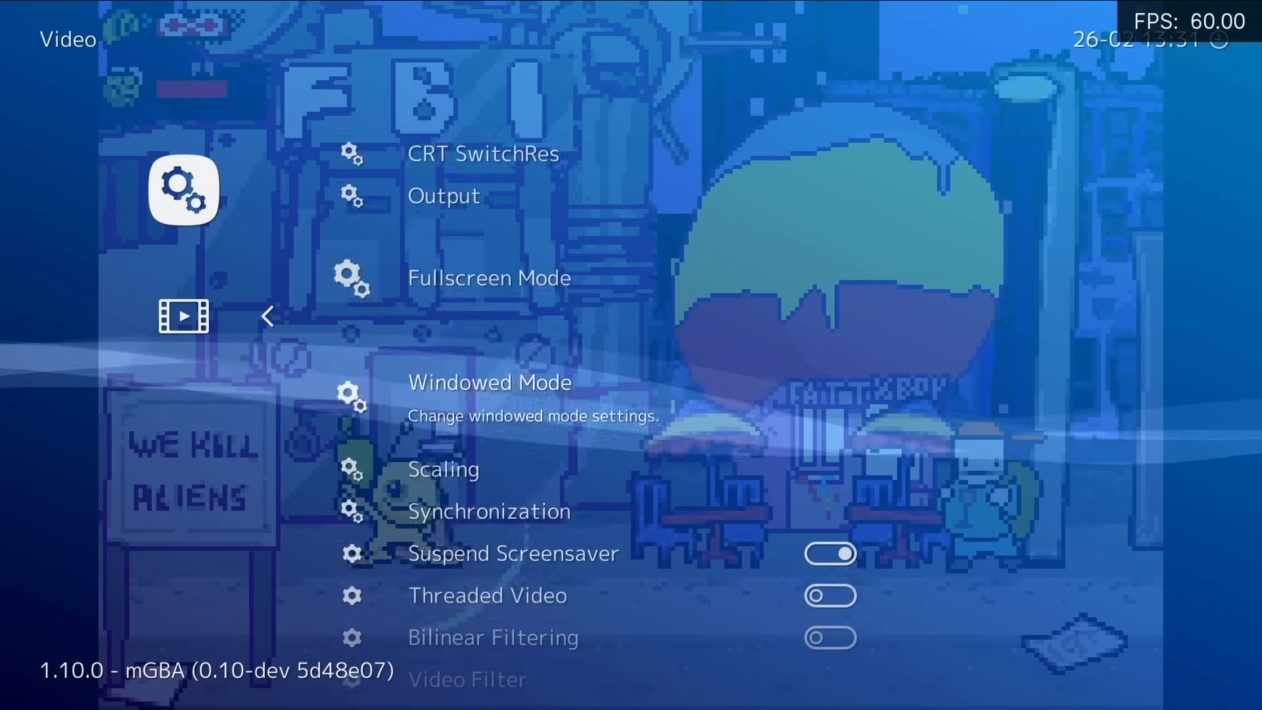
key("Return")
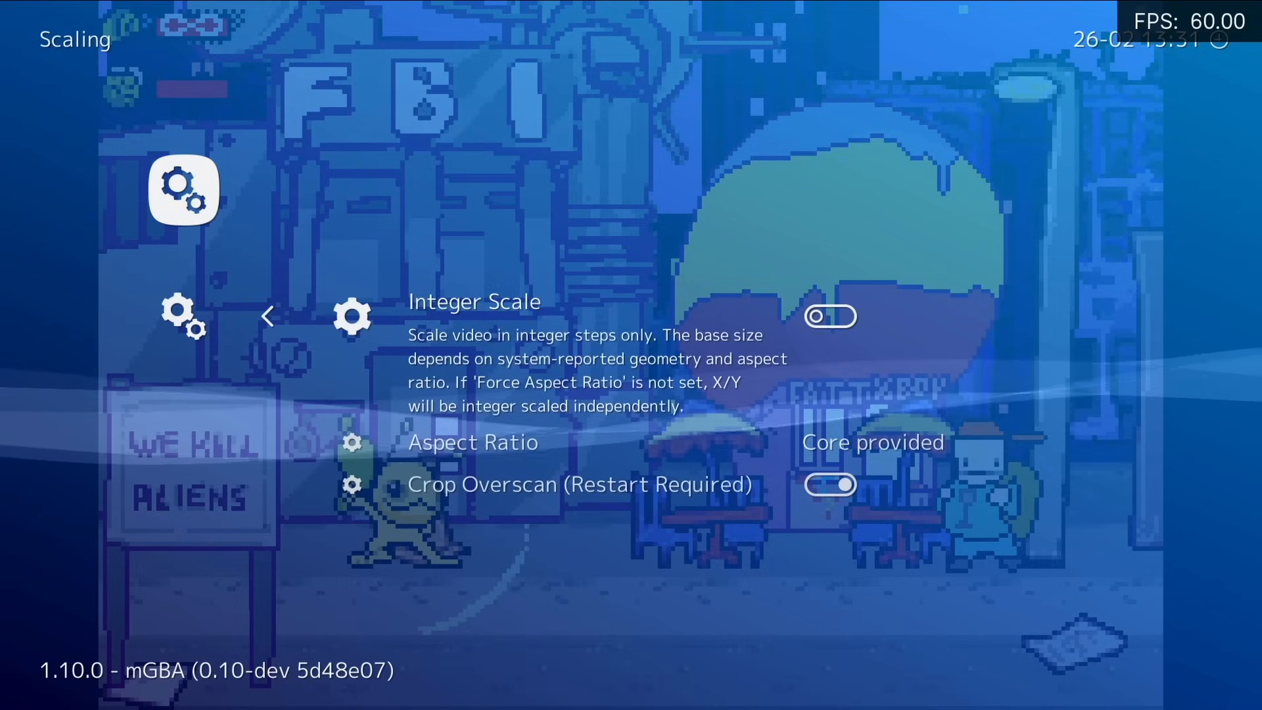
Toggle Integer Scale on and off three times to compare, leaving it off.
key("Return")
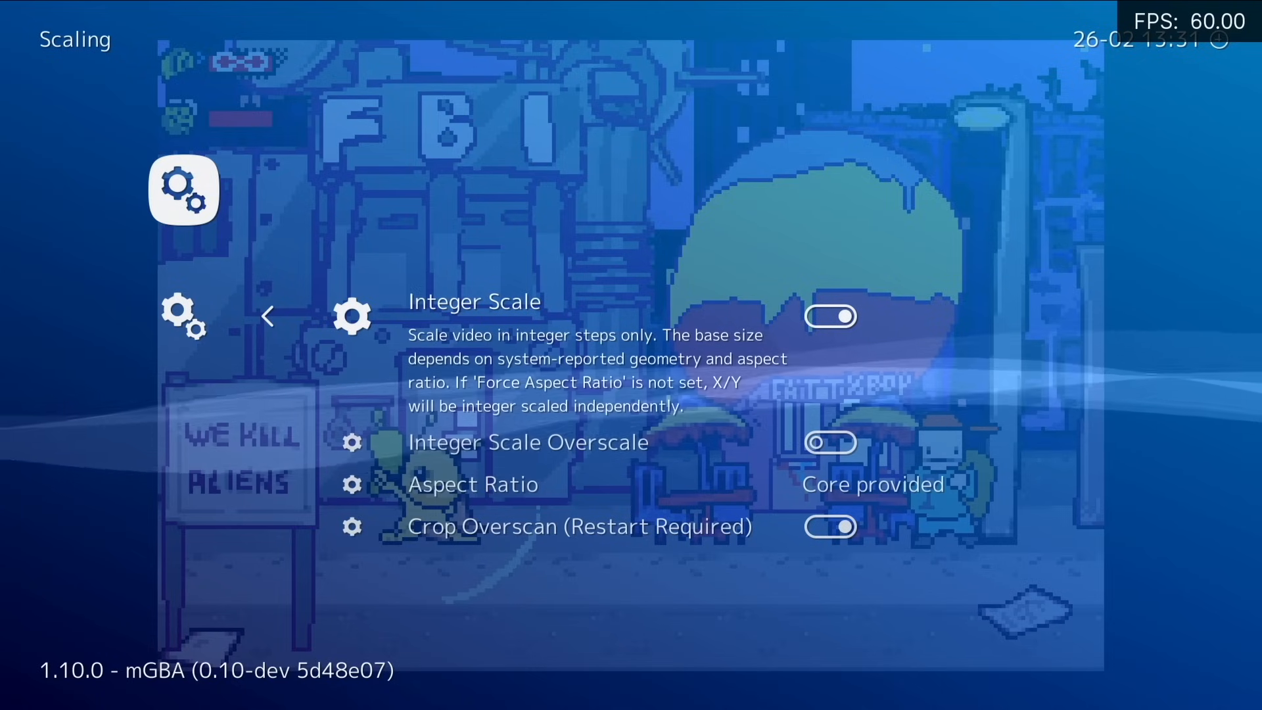
key("Return")
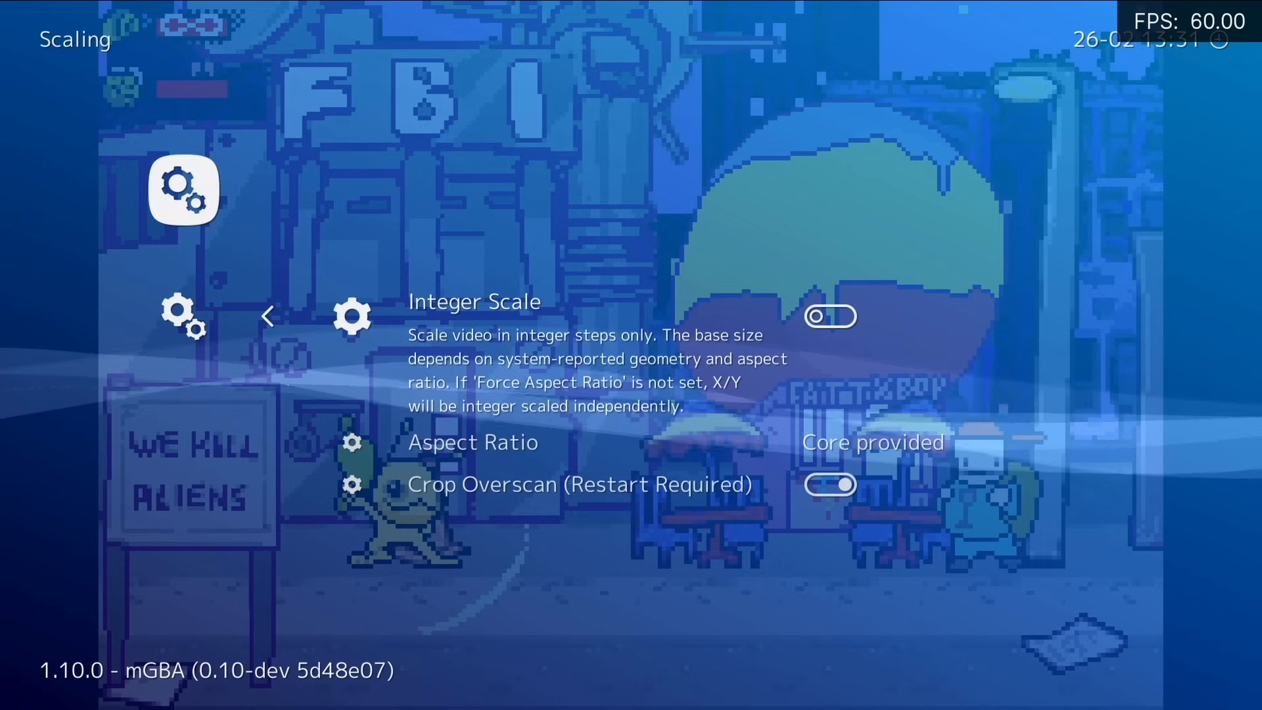
key("Return")
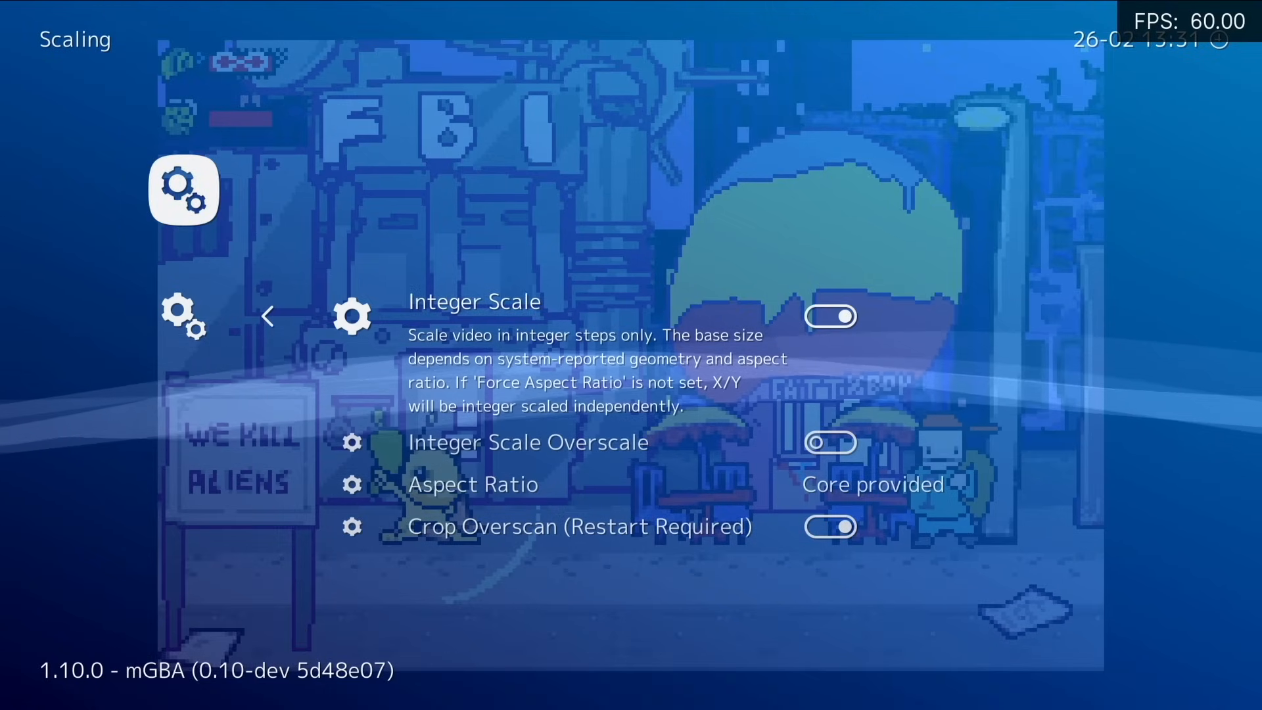
key("Return")
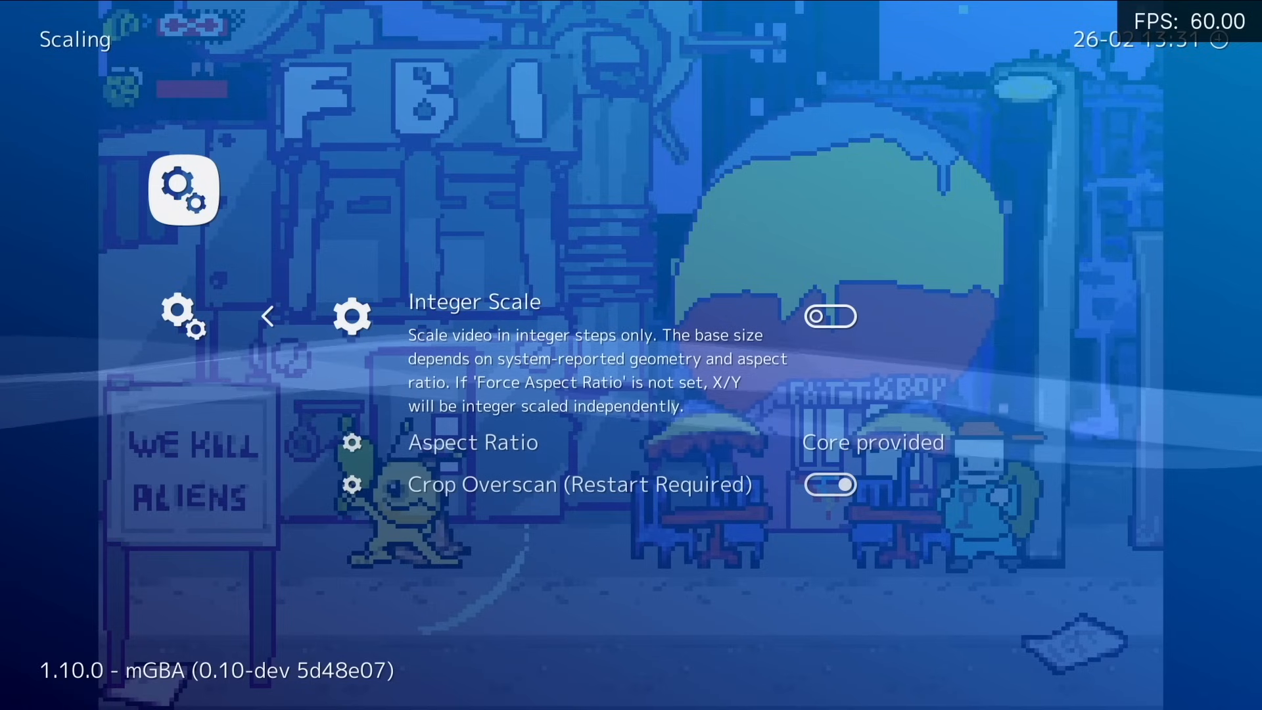
key("Return")
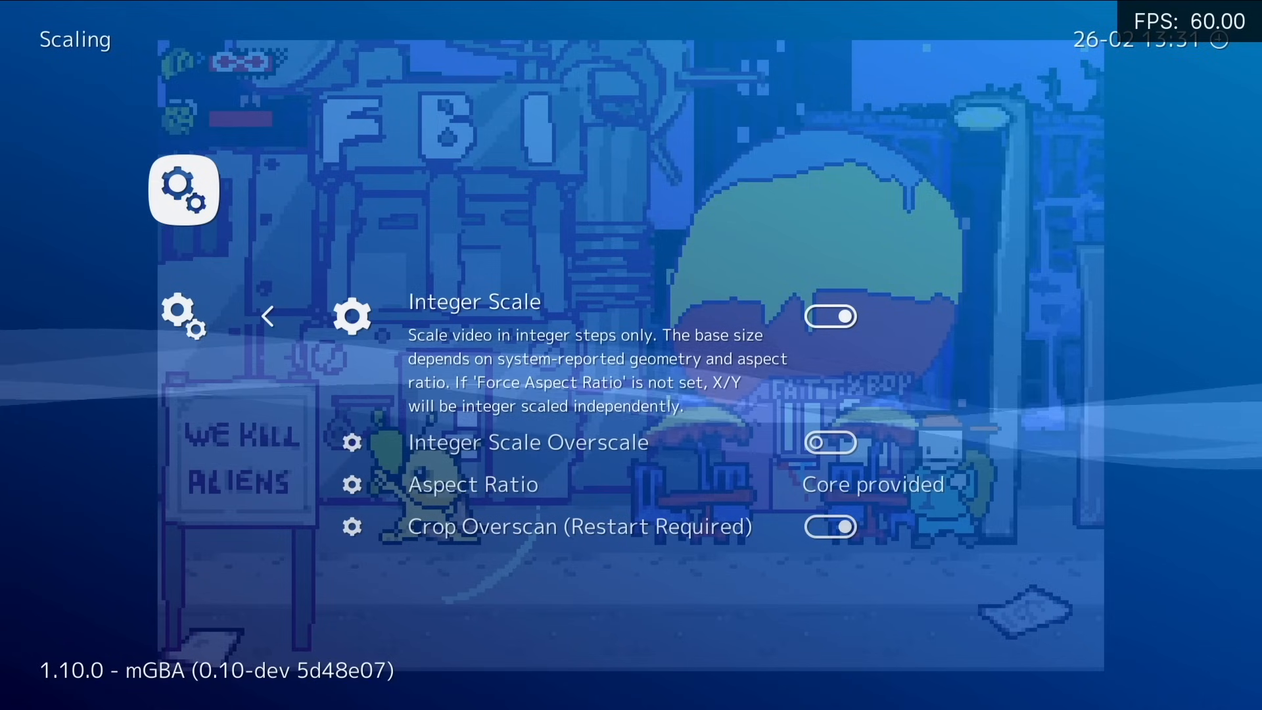
key("Return")
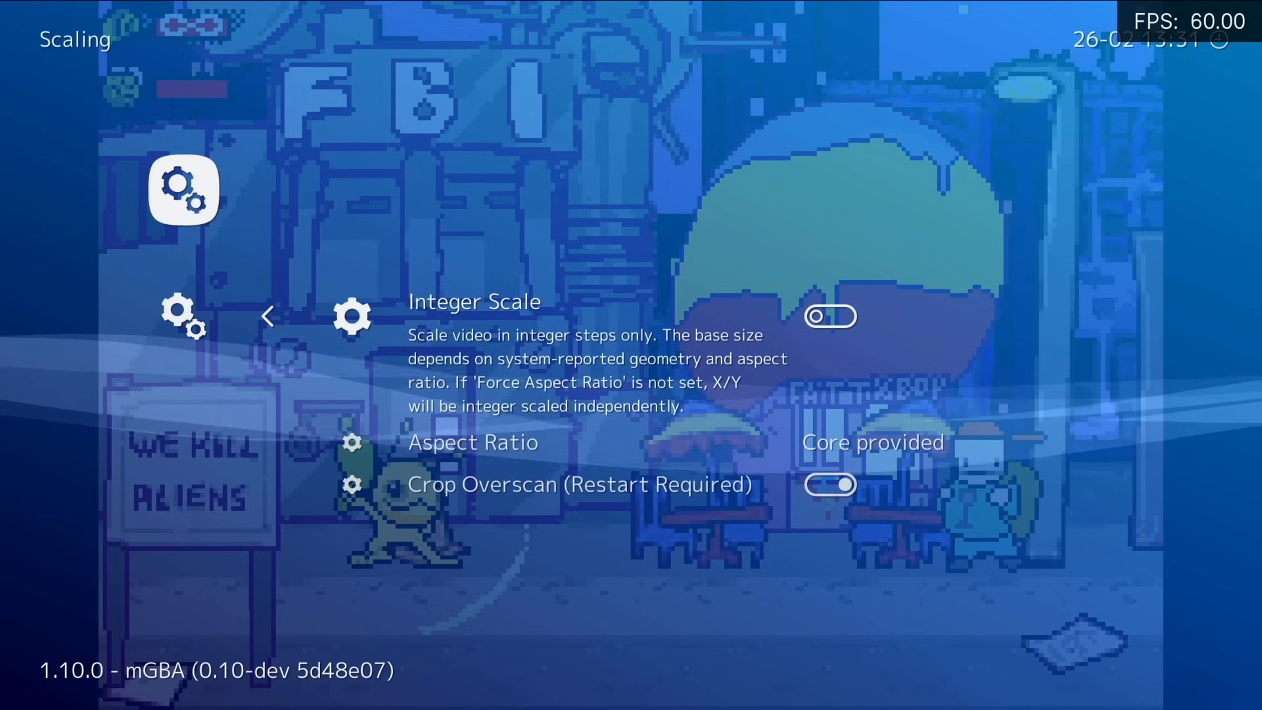
key("BackSpace")
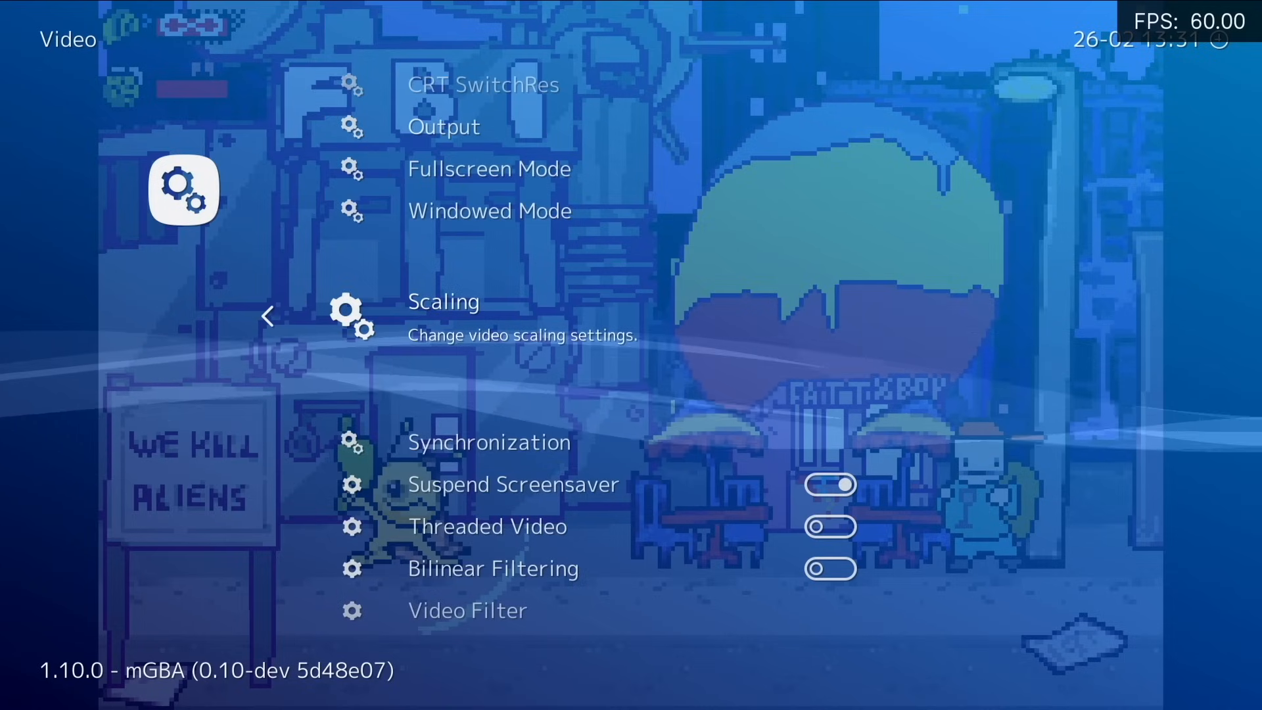
Apply the Scanline2x video filter and resume Alien Hominid.
key("Down")
key("Down")
key("Down")
key("Down")
key("Down")
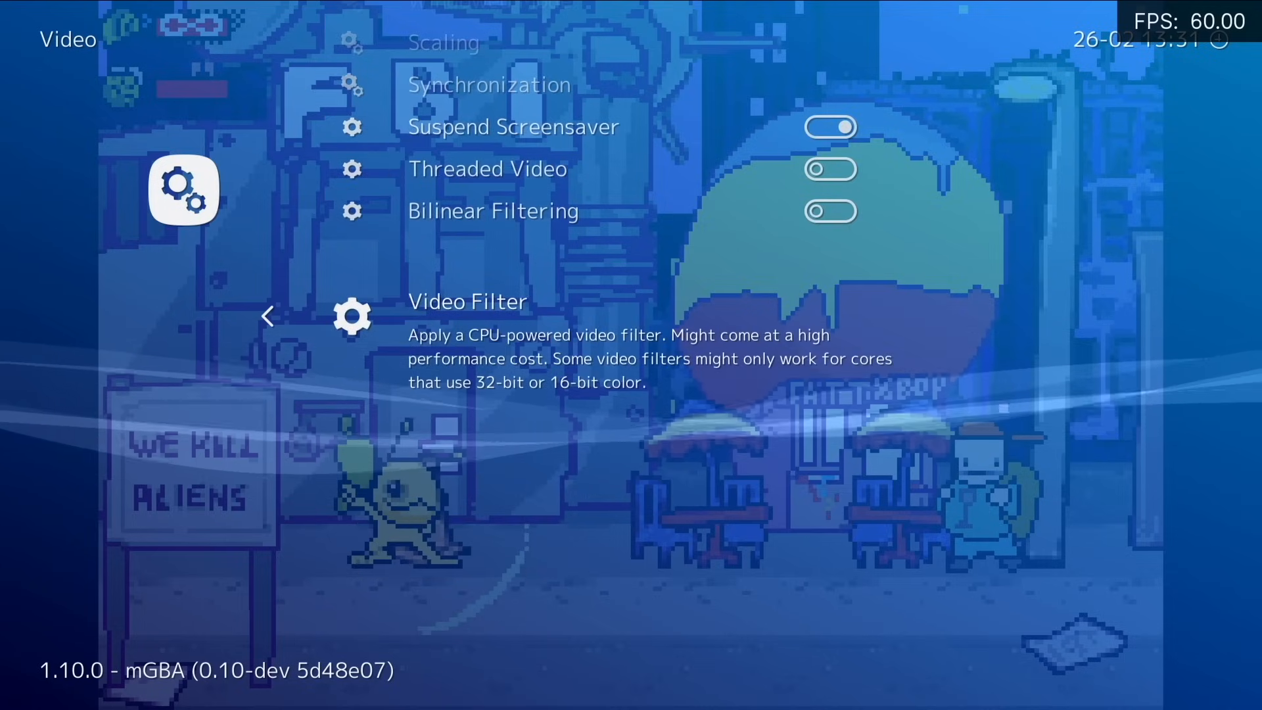
key("Return")
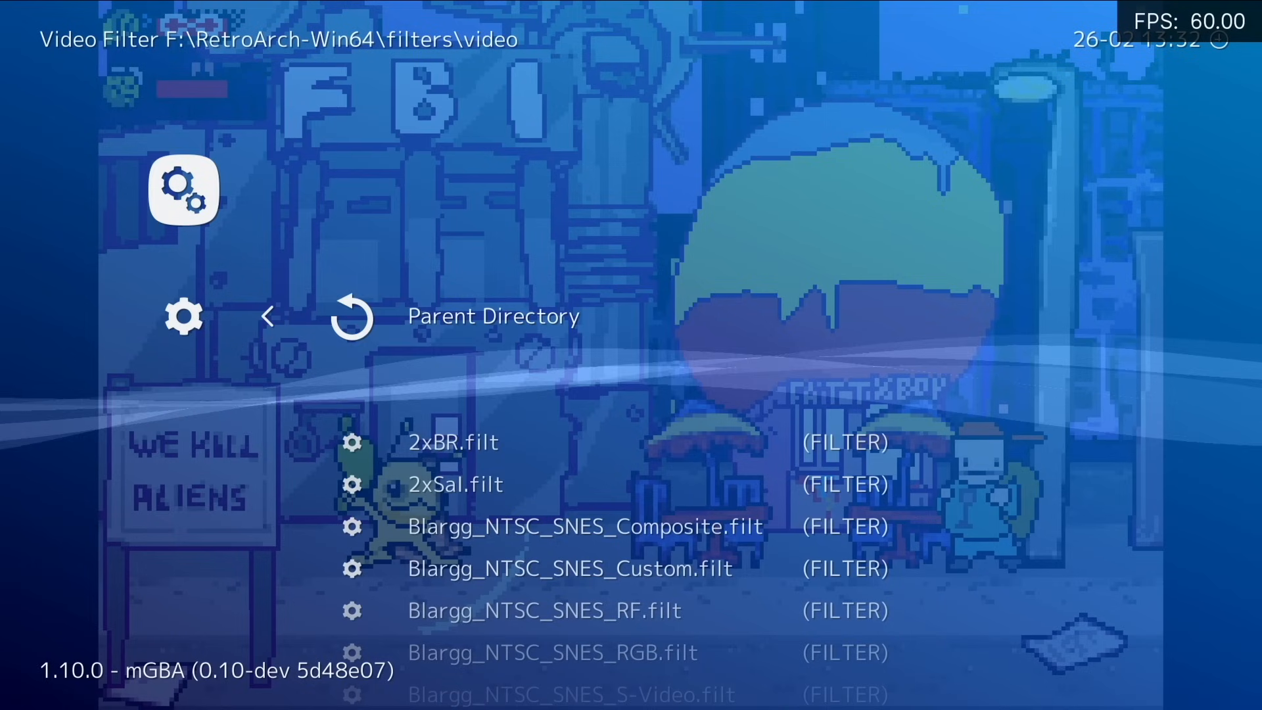
key("Down")
key("Down")
key("Down")
key("Down")
key("Down")
key("Down")
key("Down")
key("Down")
key("Down")
key("Down")
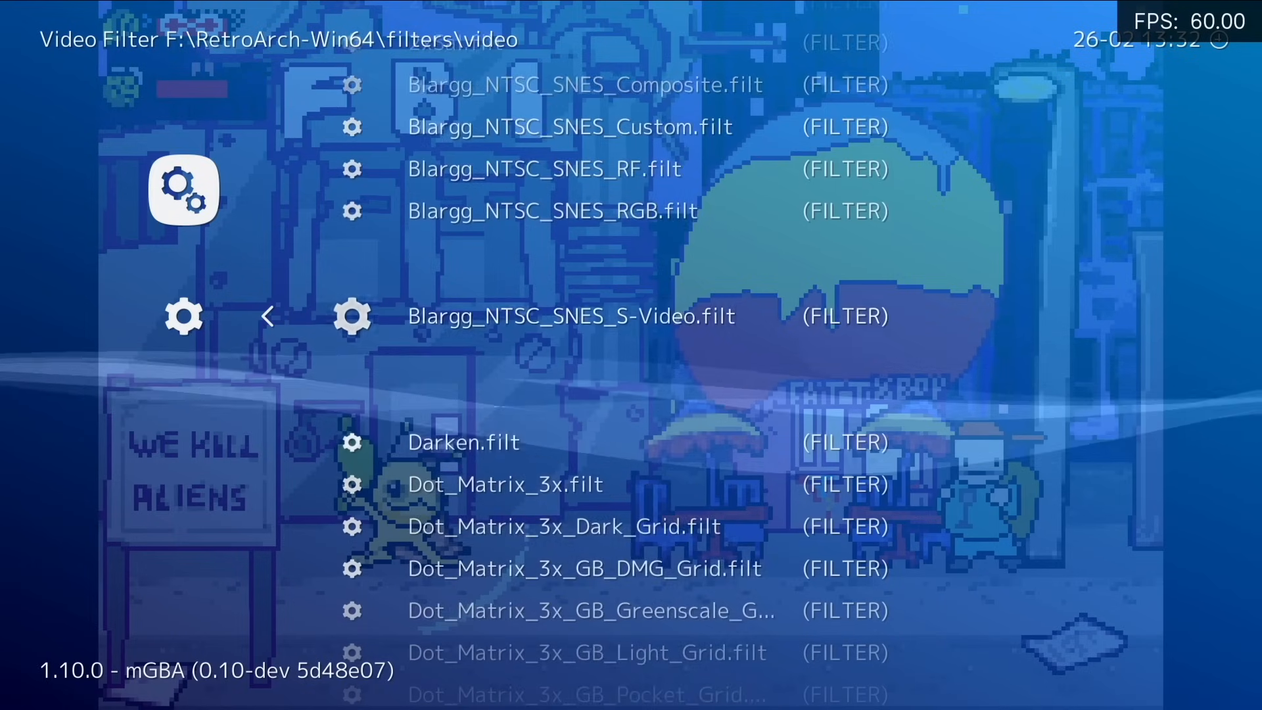
key("Down")
key("Down")
key("Down")
key("Down")
key("Down")
key("Down")
key("Down")
key("Down")
key("Down")
key("Down")
key("Down")
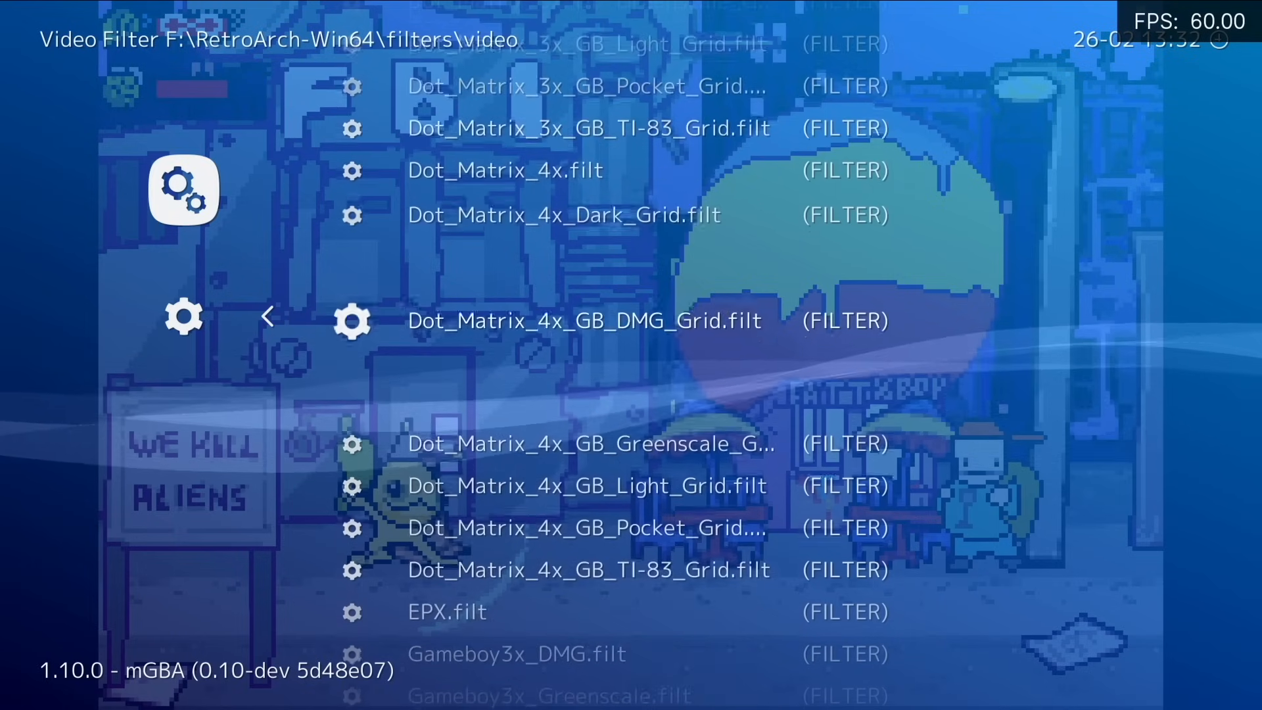
key("Down")
key("Down")
key("Down")
key("Down")
key("Down")
key("Down")
key("Down")
key("Down")
key("Down")
key("Down")
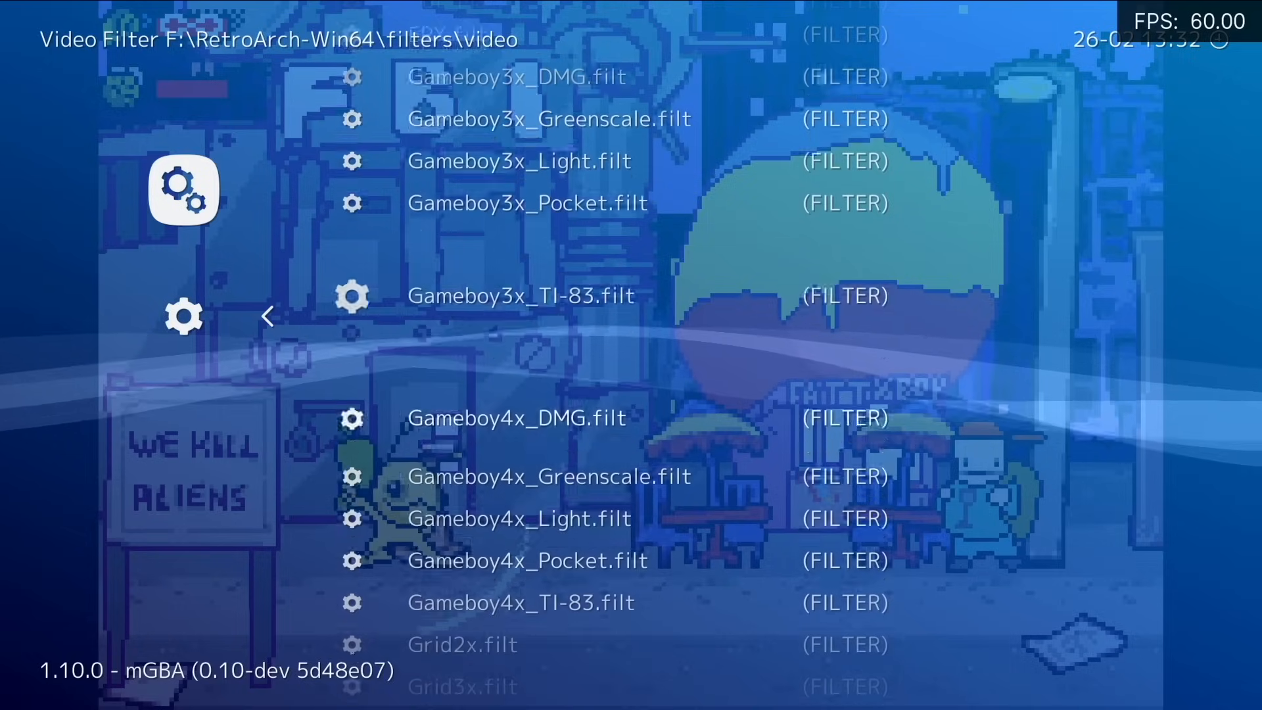
key("Down")
key("Down")
key("Down")
key("Down")
key("Down")
key("Down")
key("Down")
key("Down")
key("Down")
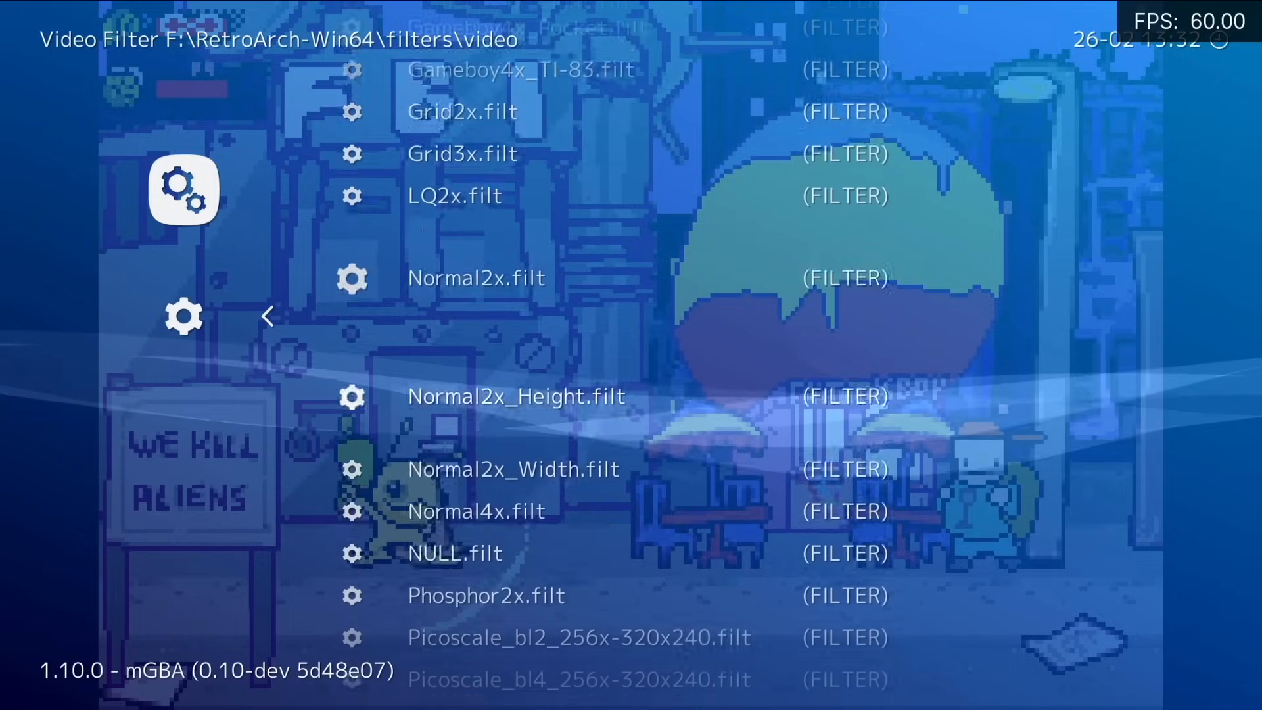
key("Down")
key("Down")
key("Down")
key("Down")
key("Down")
key("Down")
key("Down")
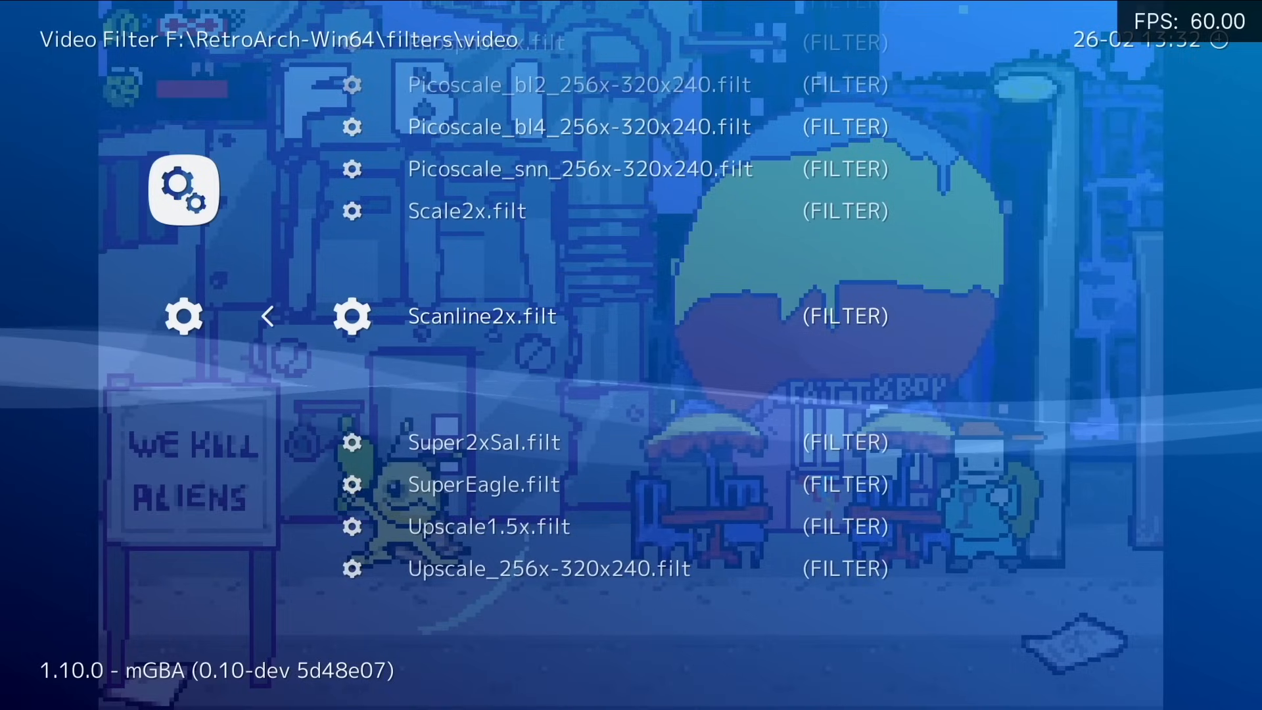
key("Return")
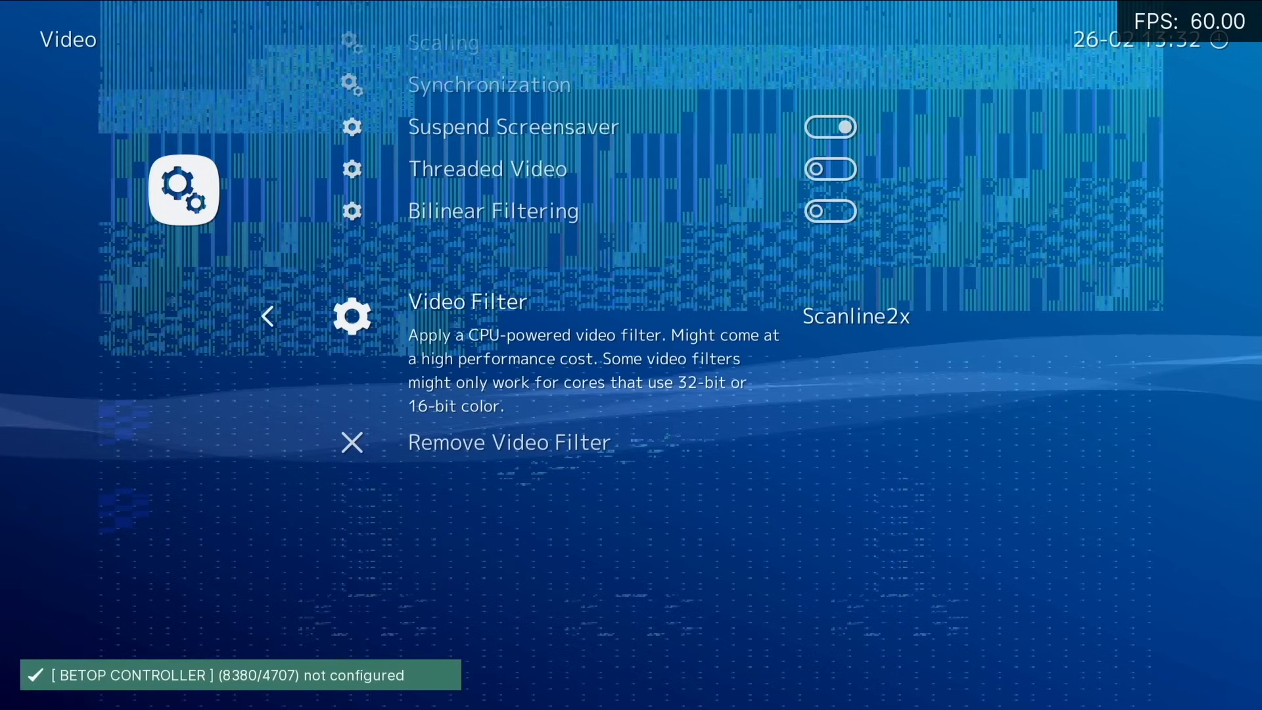
key("BackSpace")
key("Left")
key("Return")
key("Return")
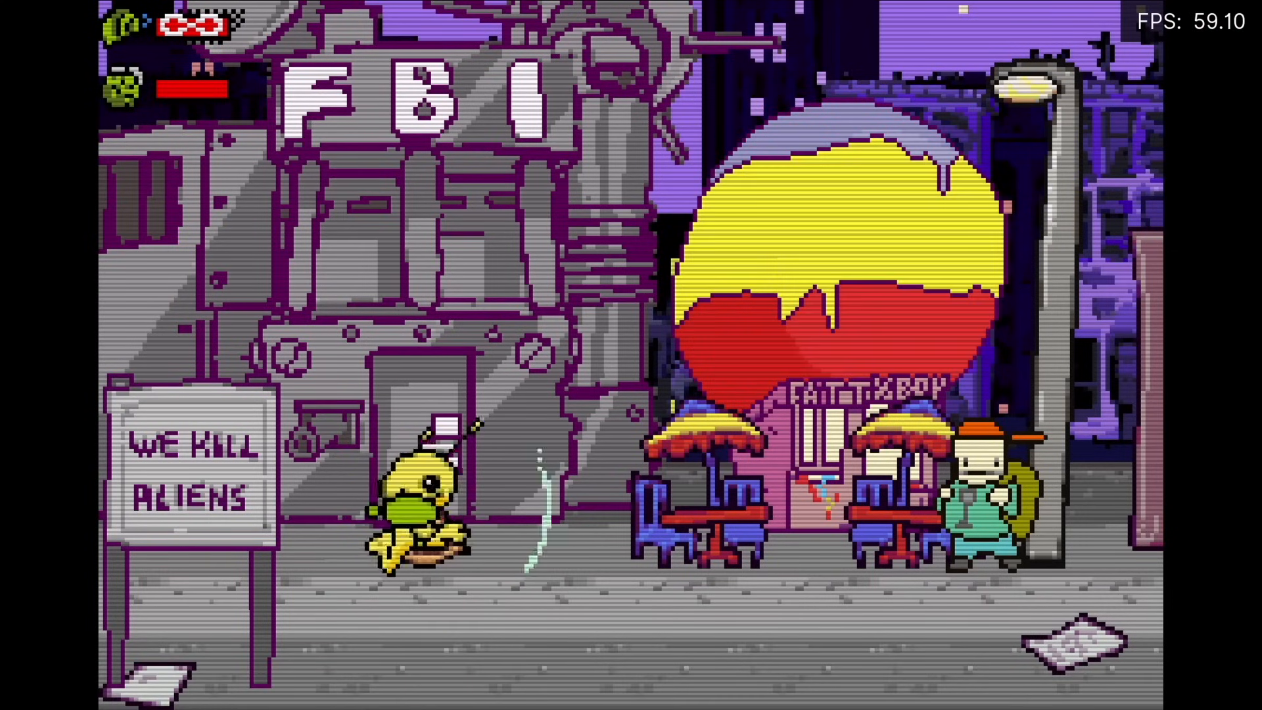
Run, jump and shoot around the cone with the alien, then pause into the Quick Menu.
key("Right")
key("x")
key("z")
key("z")
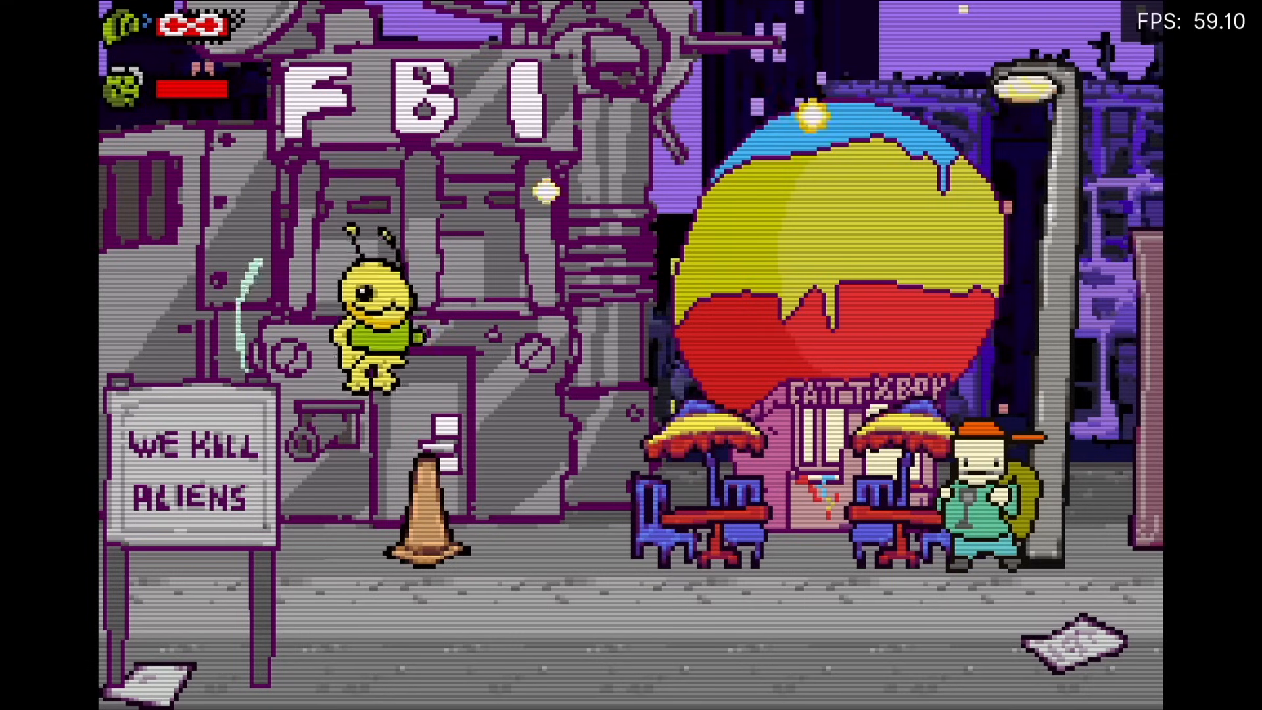
key("z")
key("Left")
key("z")
key("Right")
key("z")
key("z")
key("z")
key("Left")
key("x")
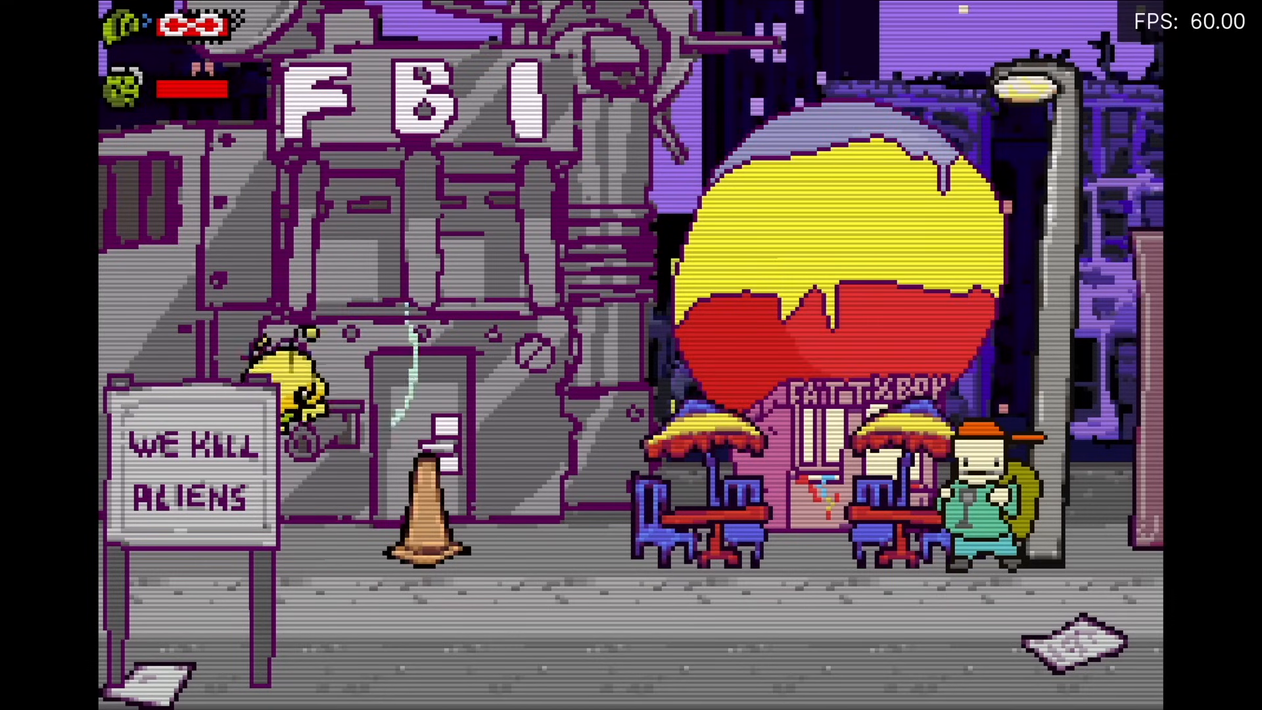
key("z")
key("Right")
key("z")
key("z")
key("Left")
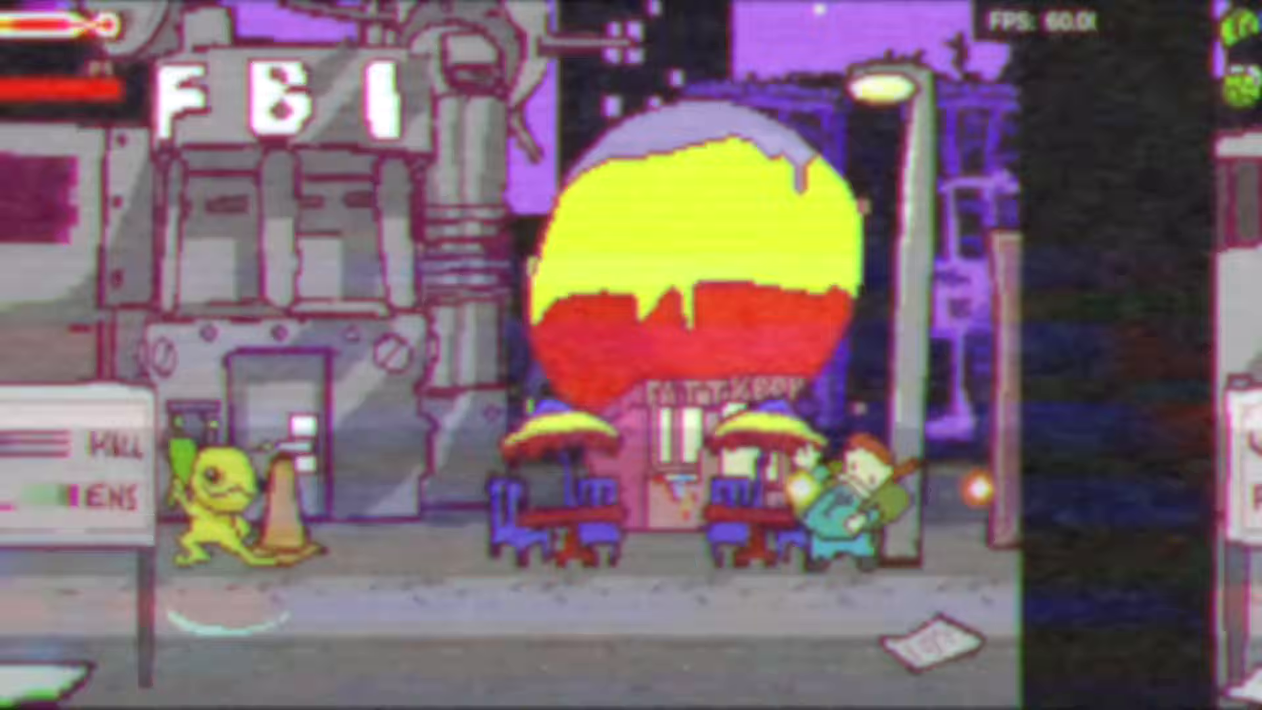
key("z")
key("Right")
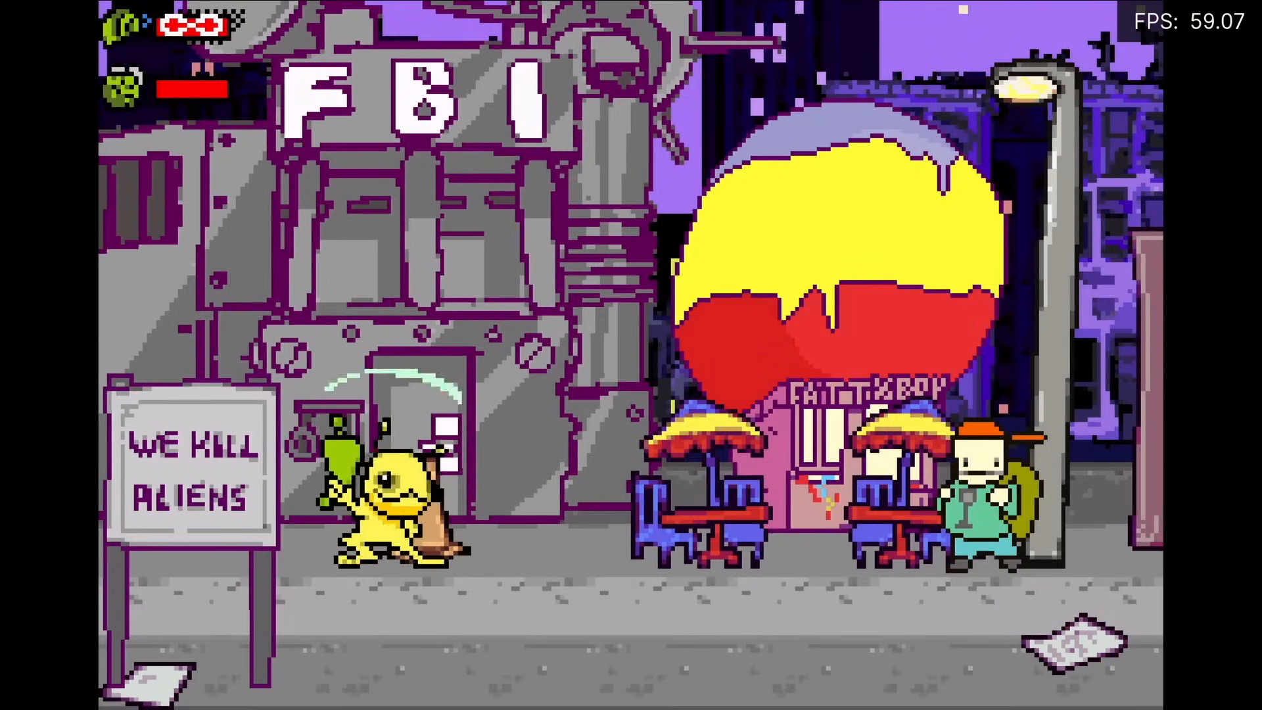
key("F1")
key("Up")
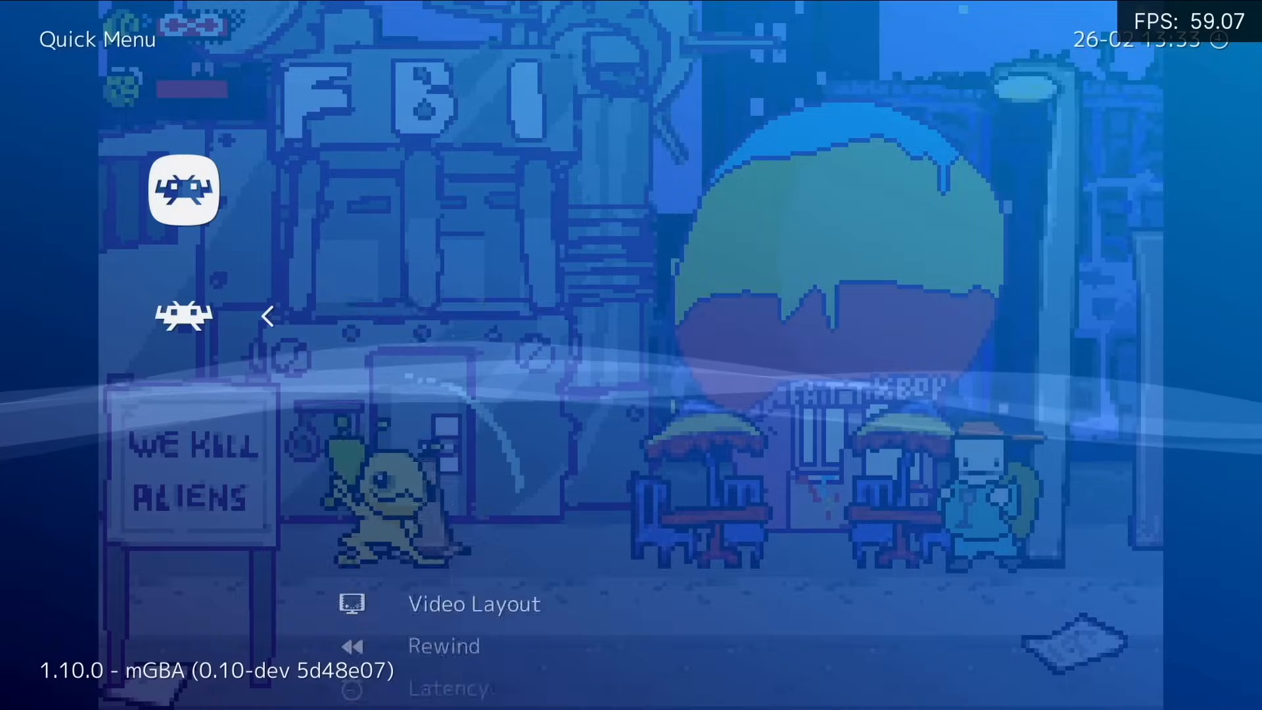
Turn on Video Shaders in the Quick Menu's Shaders settings.
key("Up")
key("Up")
key("Up")
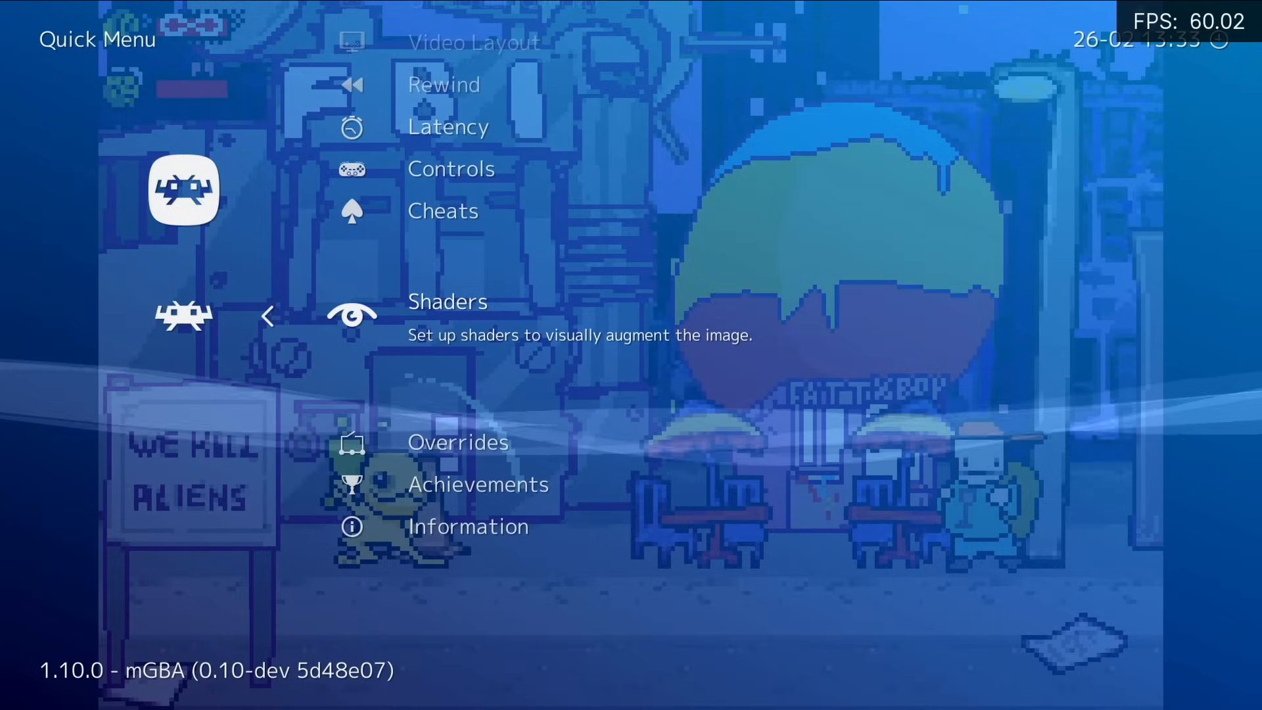
key("Return")
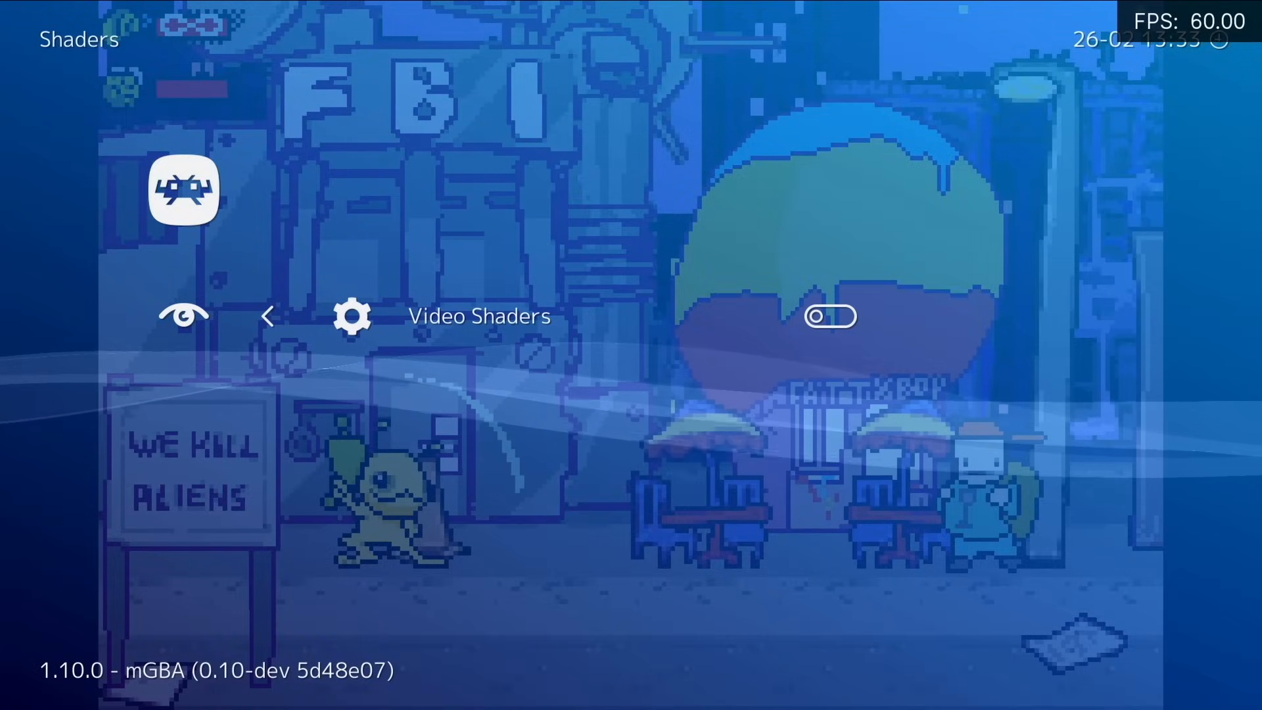
key("Return")
key("Down")
key("Down")
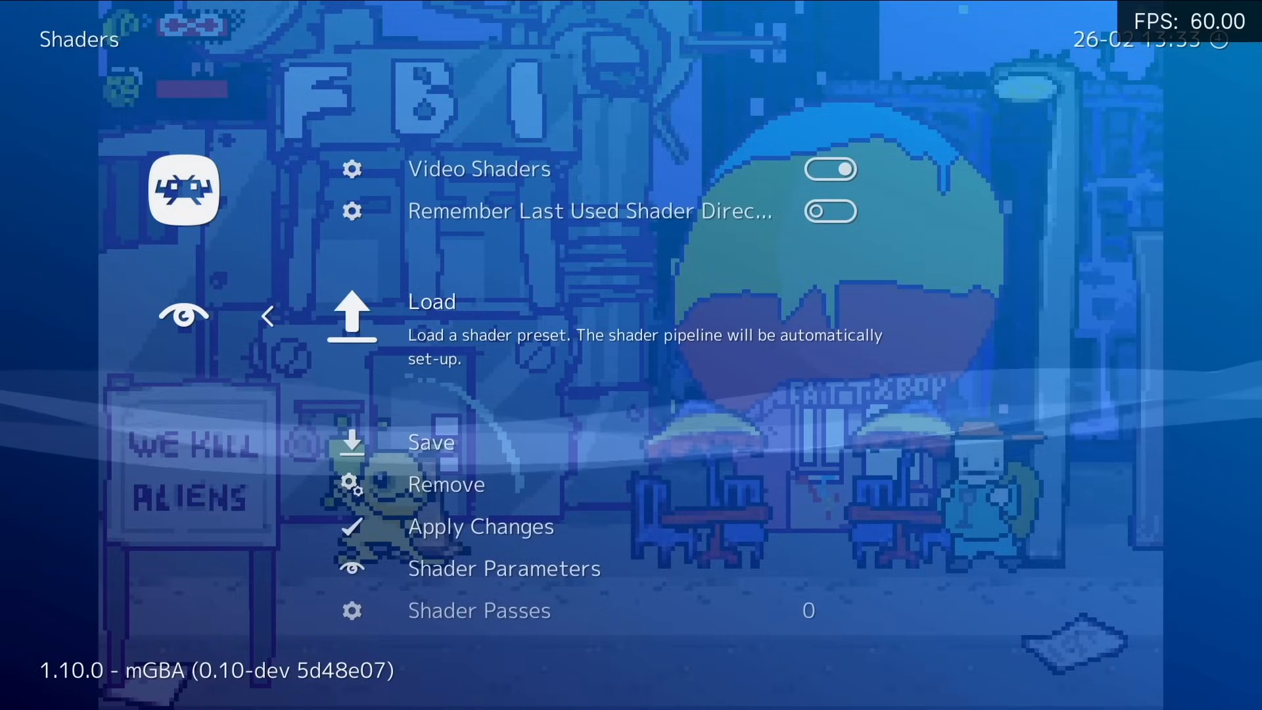
key("Return")
key("Down")
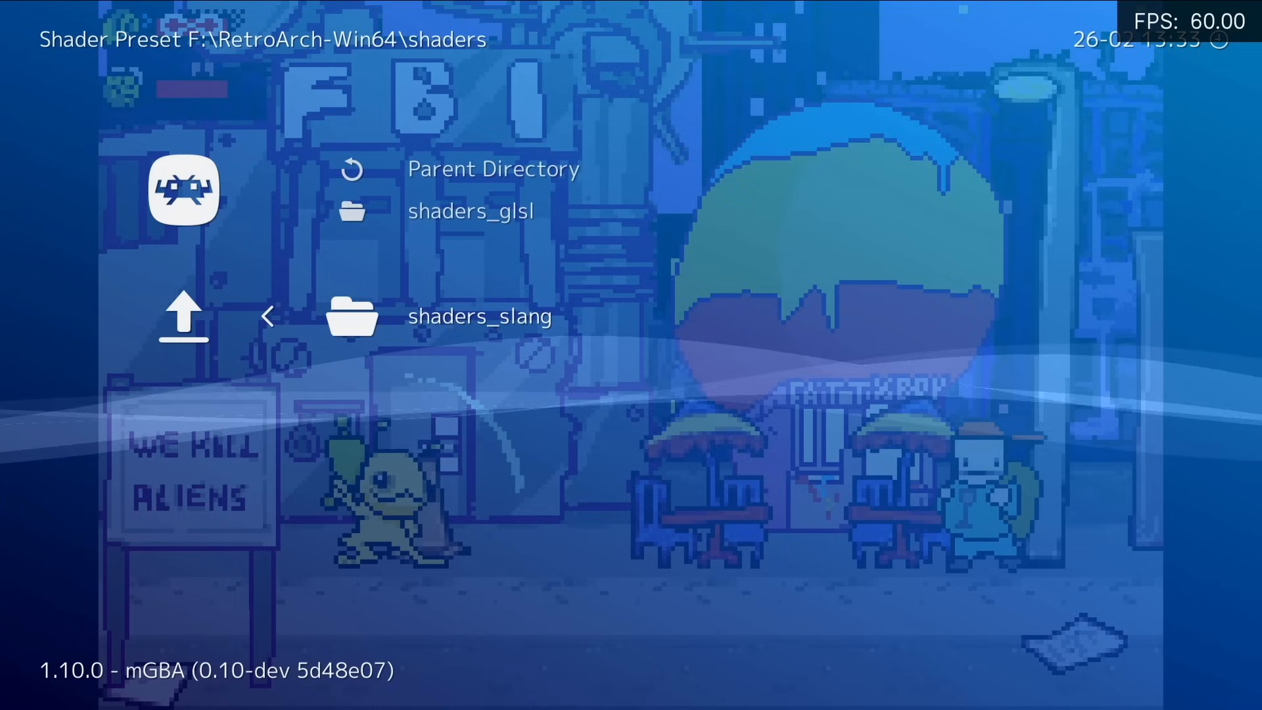
Load shaders_glsl/handheld/lcd-grid-v2-gba-color-motionblur.glslp as the shader preset.
key("Up")
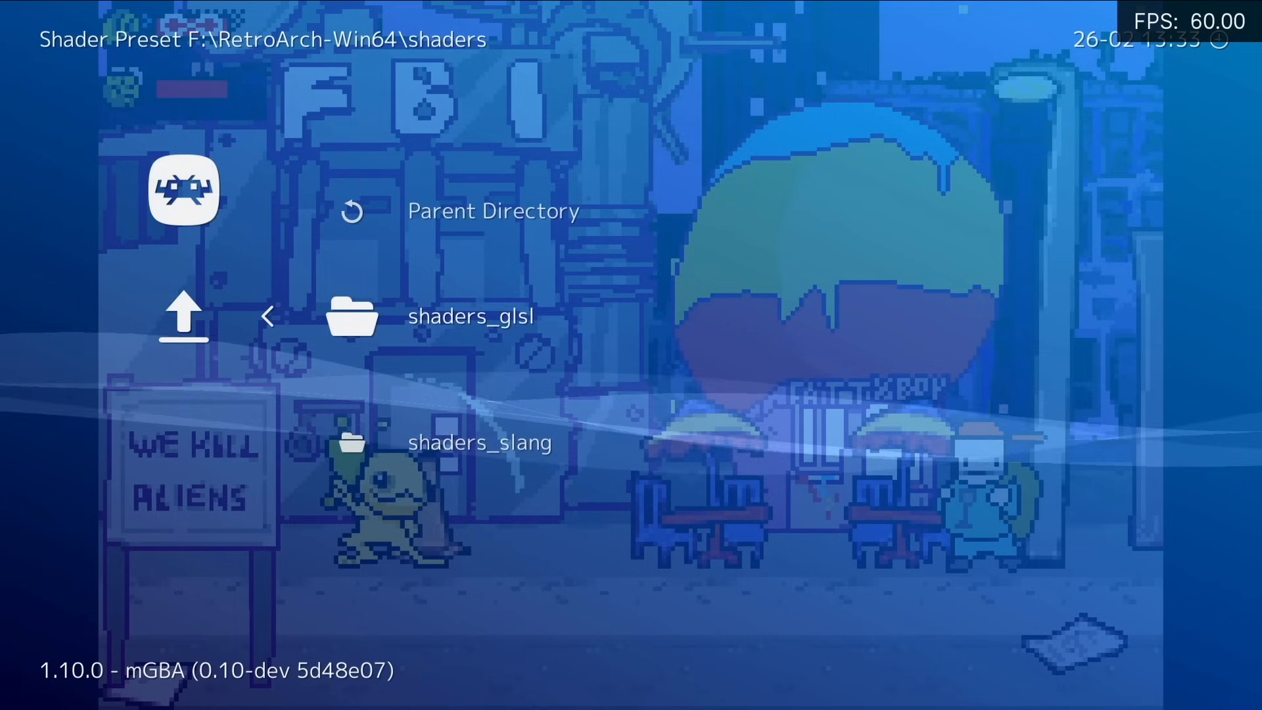
key("Return")
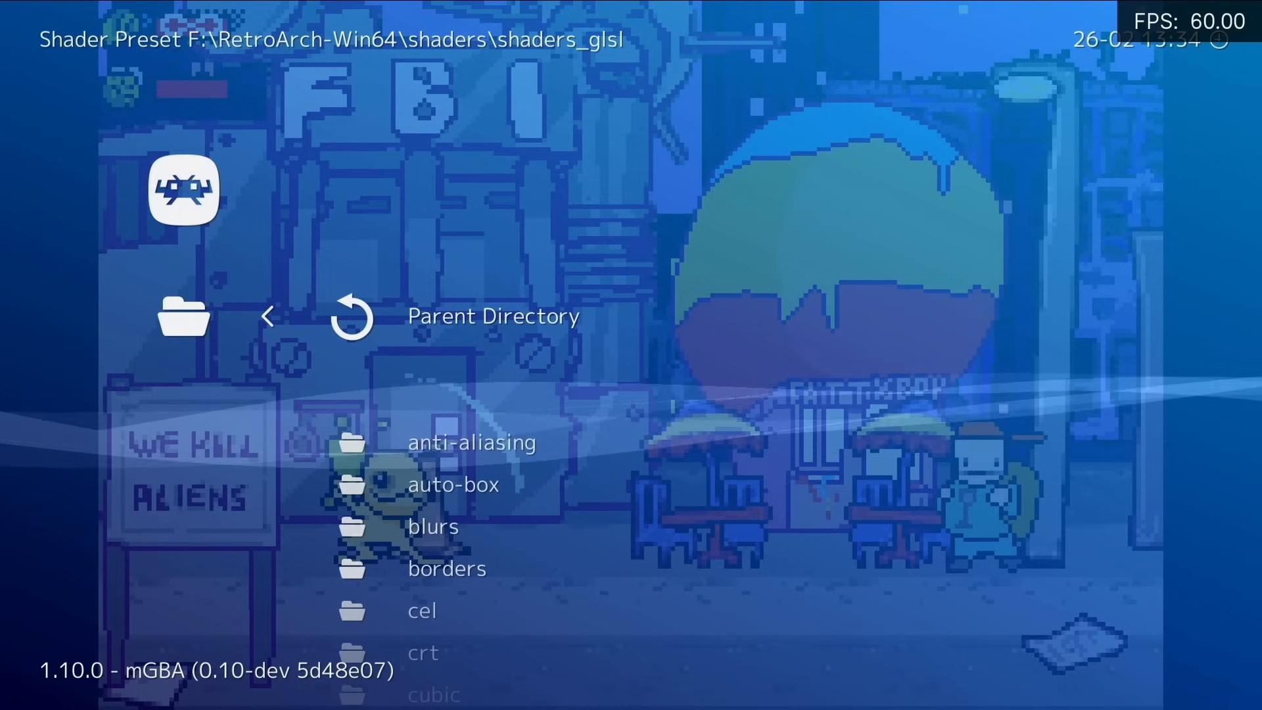
key("Down")
key("Down")
key("Down")
key("Down")
key("Down")
key("Down")
key("Down")
key("Down")
key("Down")
key("Down")
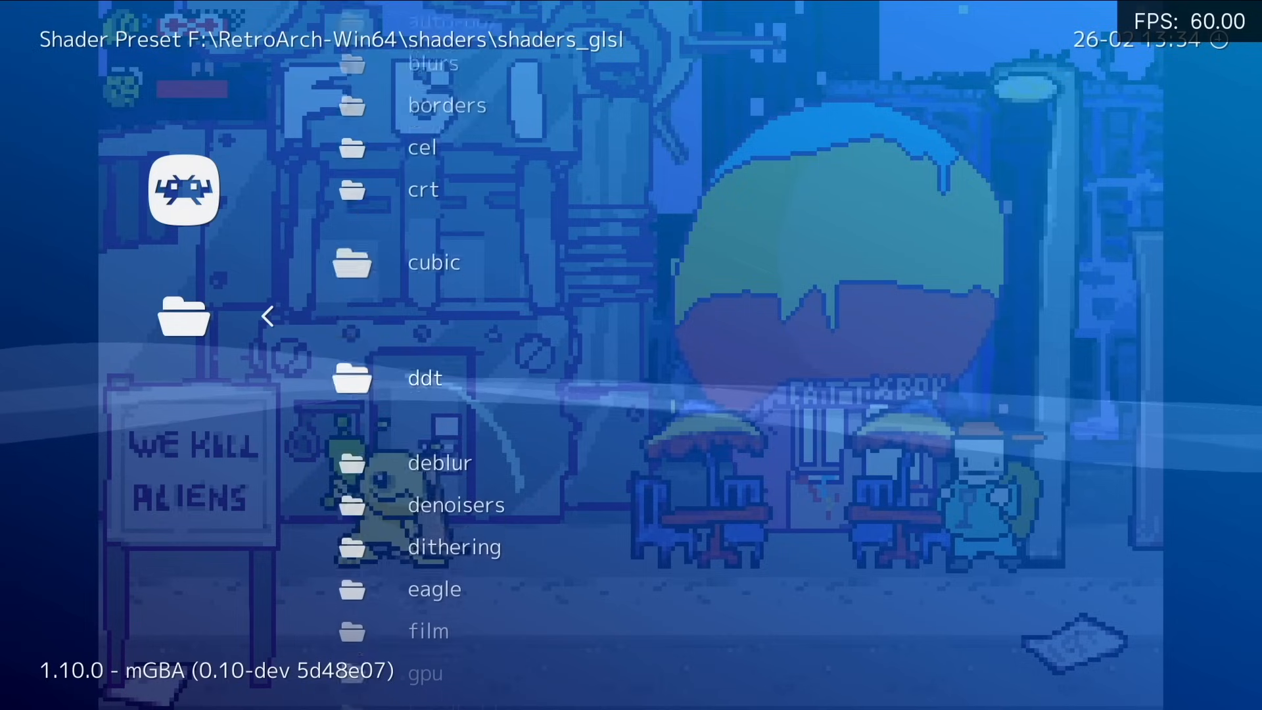
key("Down")
key("Down")
key("Down")
key("Down")
key("Down")
key("Down")
key("Down")
key("Down")
key("Down")
key("Down")
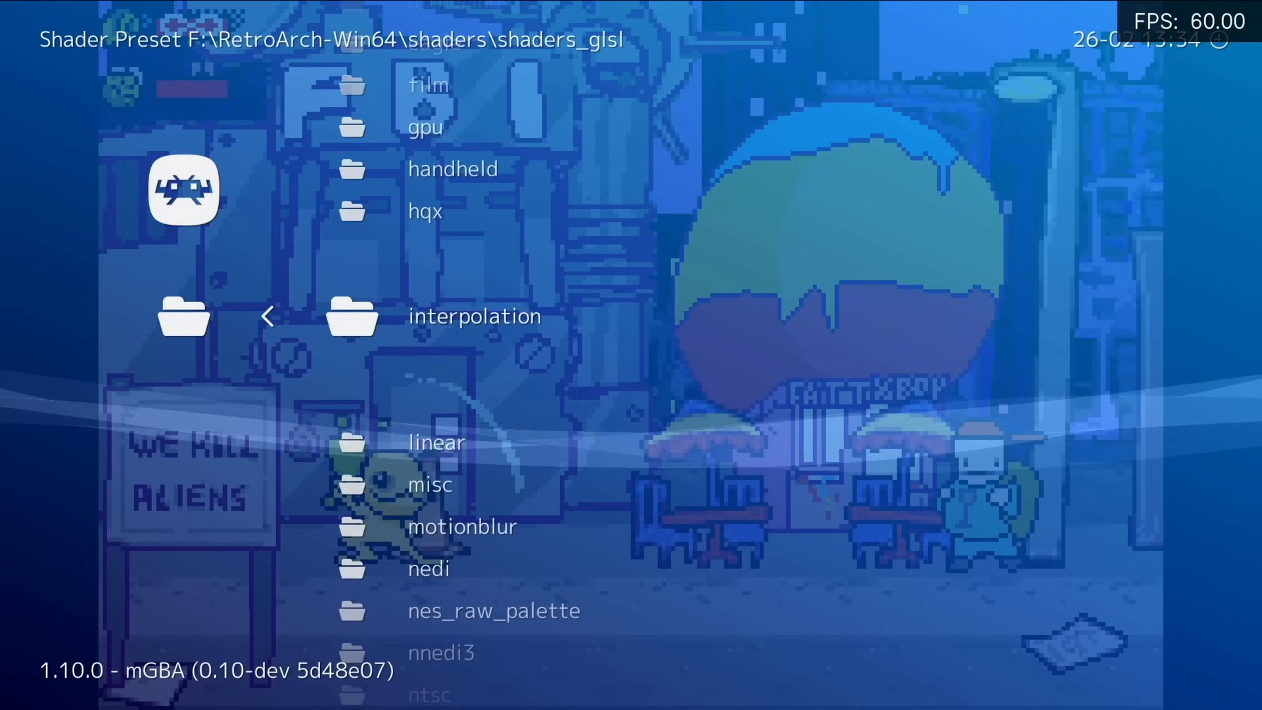
key("Up")
key("Up")
key("Up")
key("Up")
key("Up")
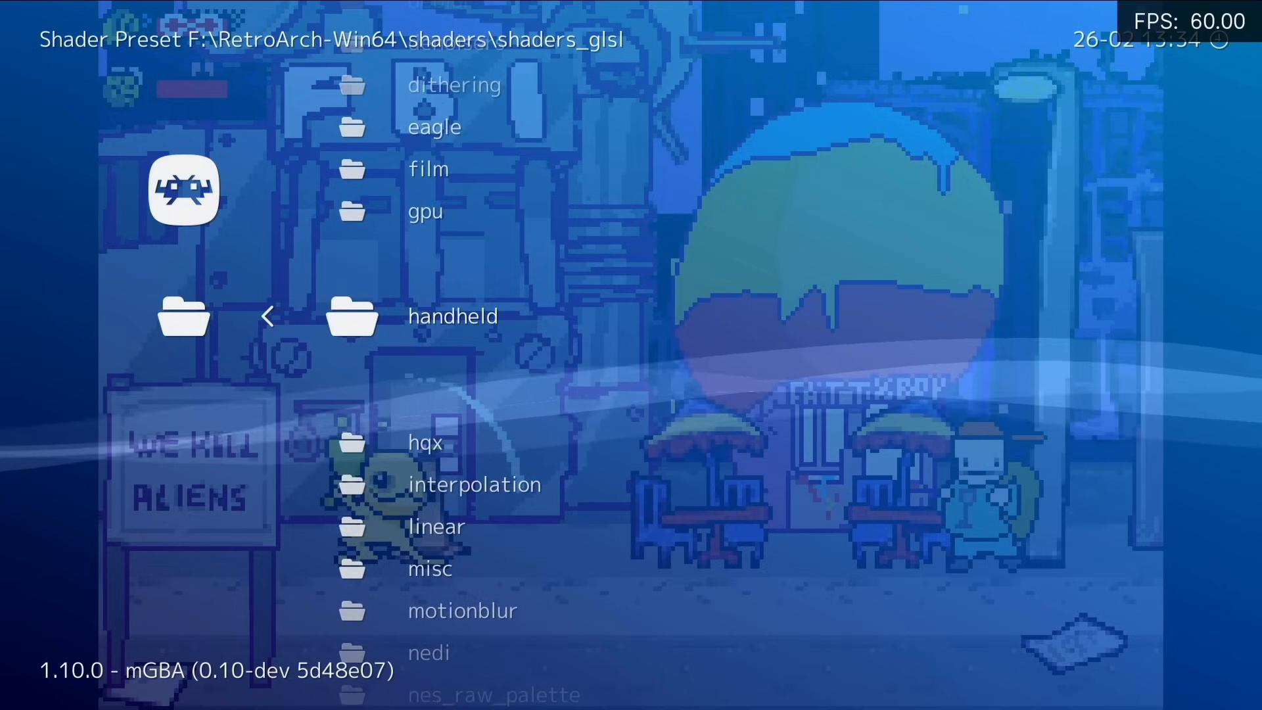
key("Return")
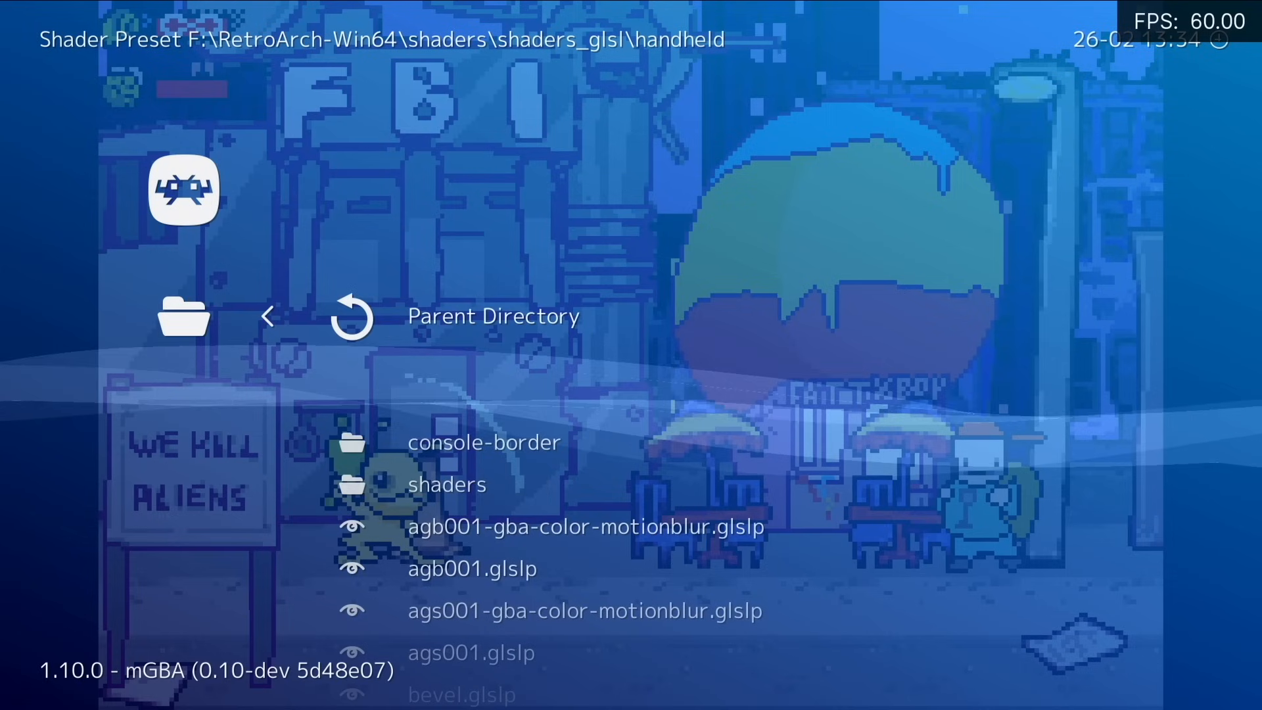
key("Down")
key("Down")
key("Down")
key("Down")
key("Down")
key("Down")
key("Down")
key("Down")
key("Down")
key("Down")
key("Down")
key("Down")
key("Down")
key("Down")
key("Down")
key("Down")
key("Down")
key("Down")
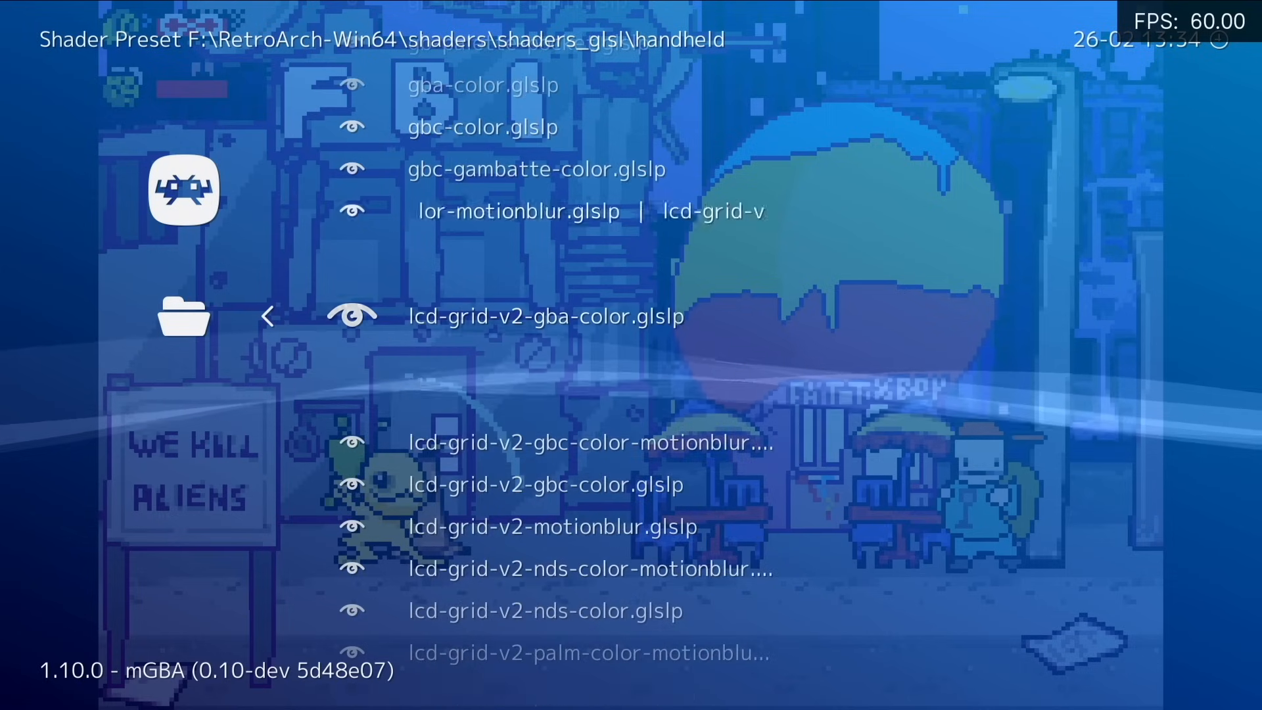
key("Up")
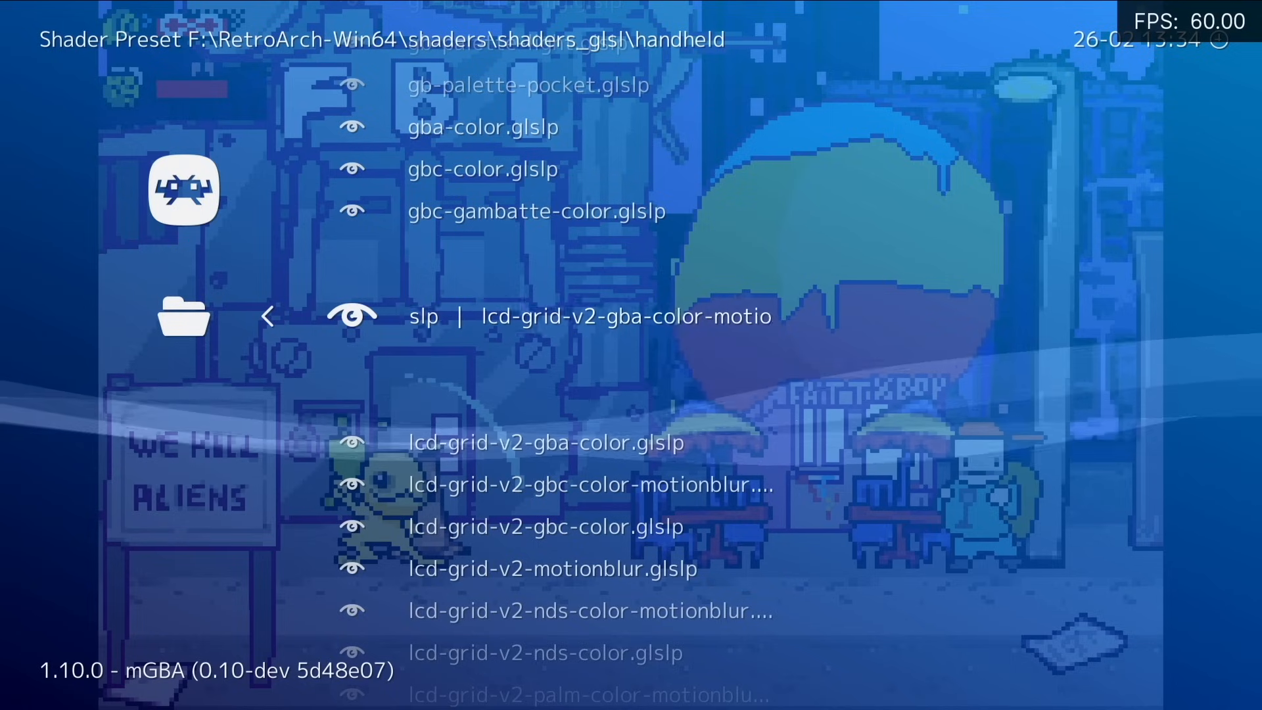
key("Return")
Play a while with the motion-blur LCD shader, running and jumping past the cone, then pause.
key("BackSpace")
key("BackSpace")
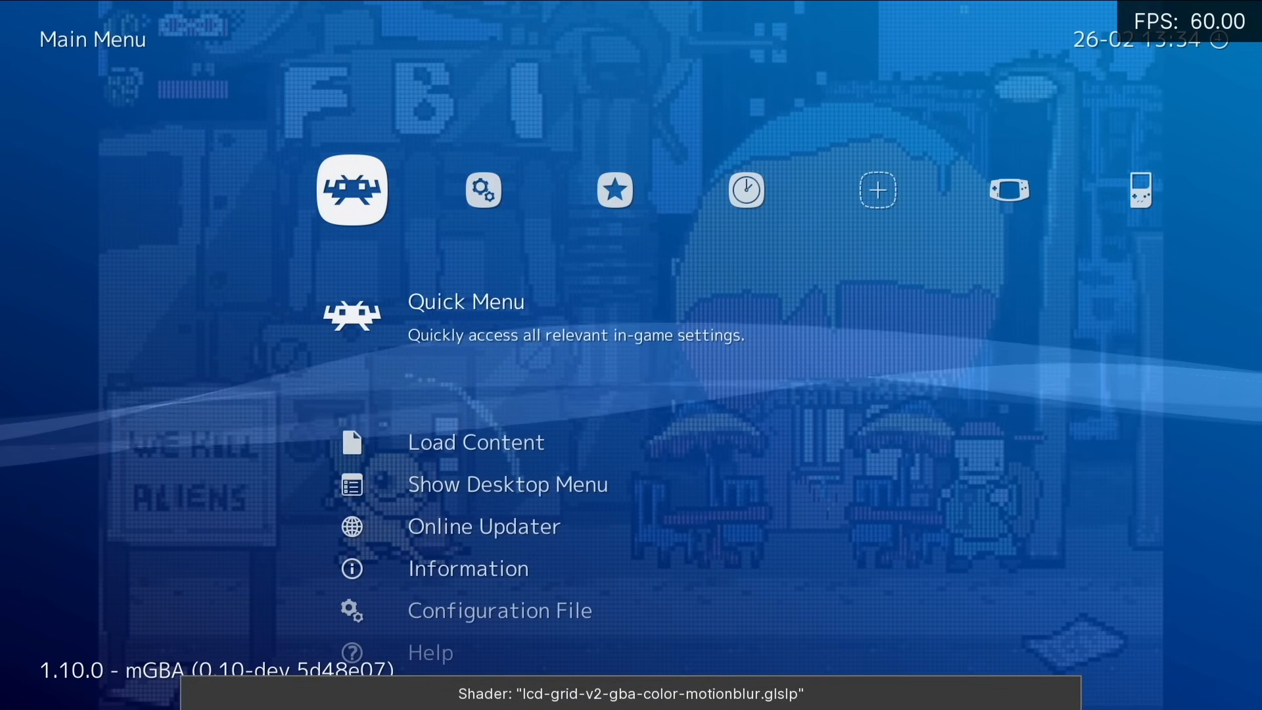
key("Return")
key("Return")
key("Left")
key("Right")
key("x")
key("Left")
key("Right")
key("Right")
key("Left")
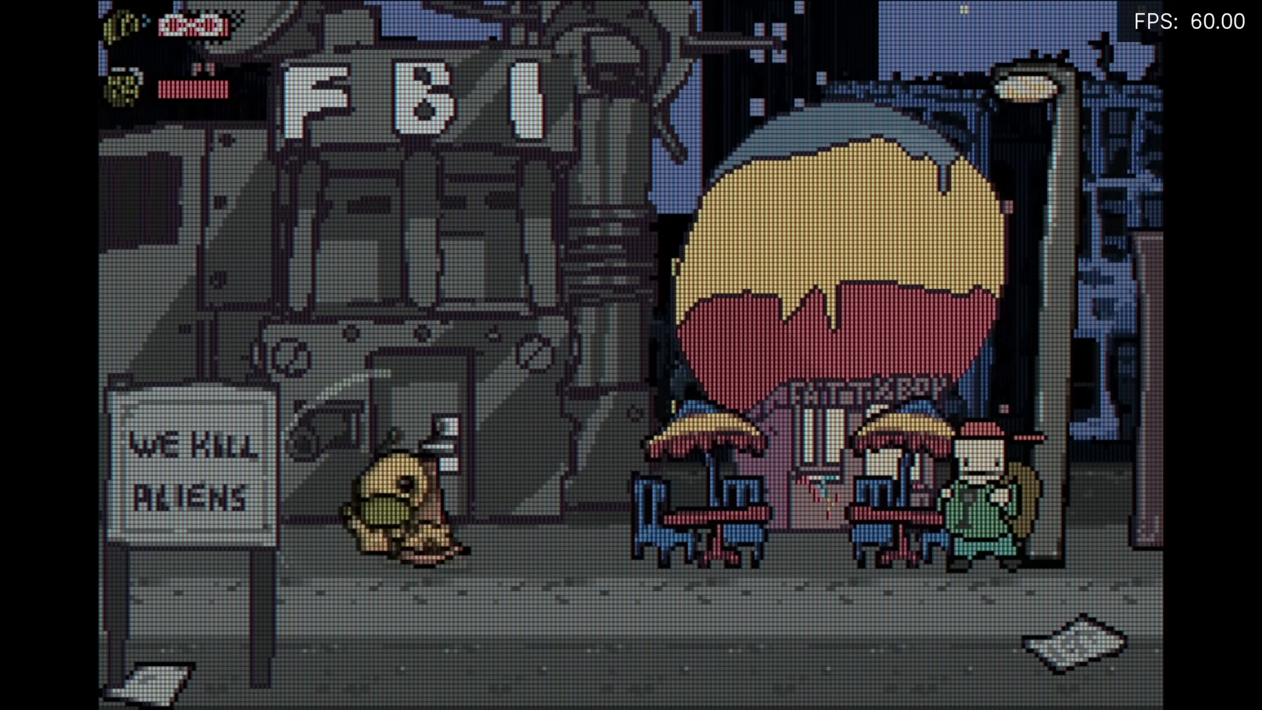
key("Right")
key("x")
key("Left")
key("Right")
key("Left")
key("Right")
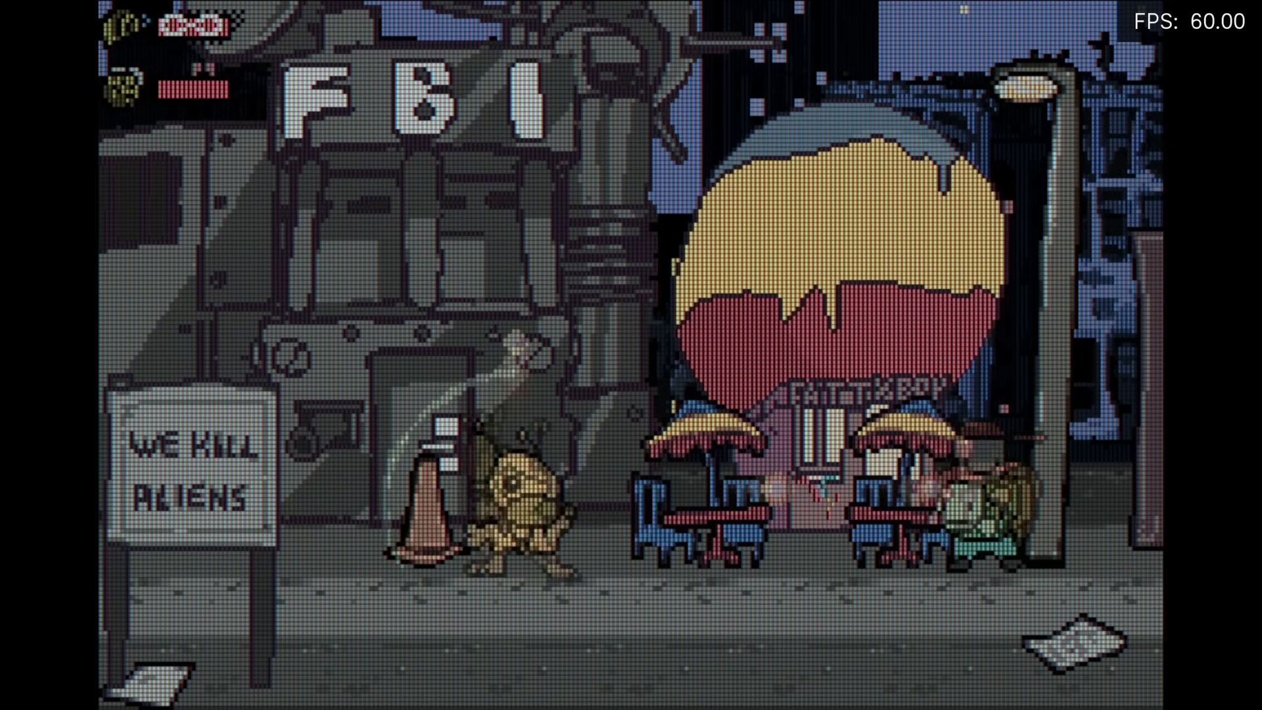
key("Left")
key("F1")
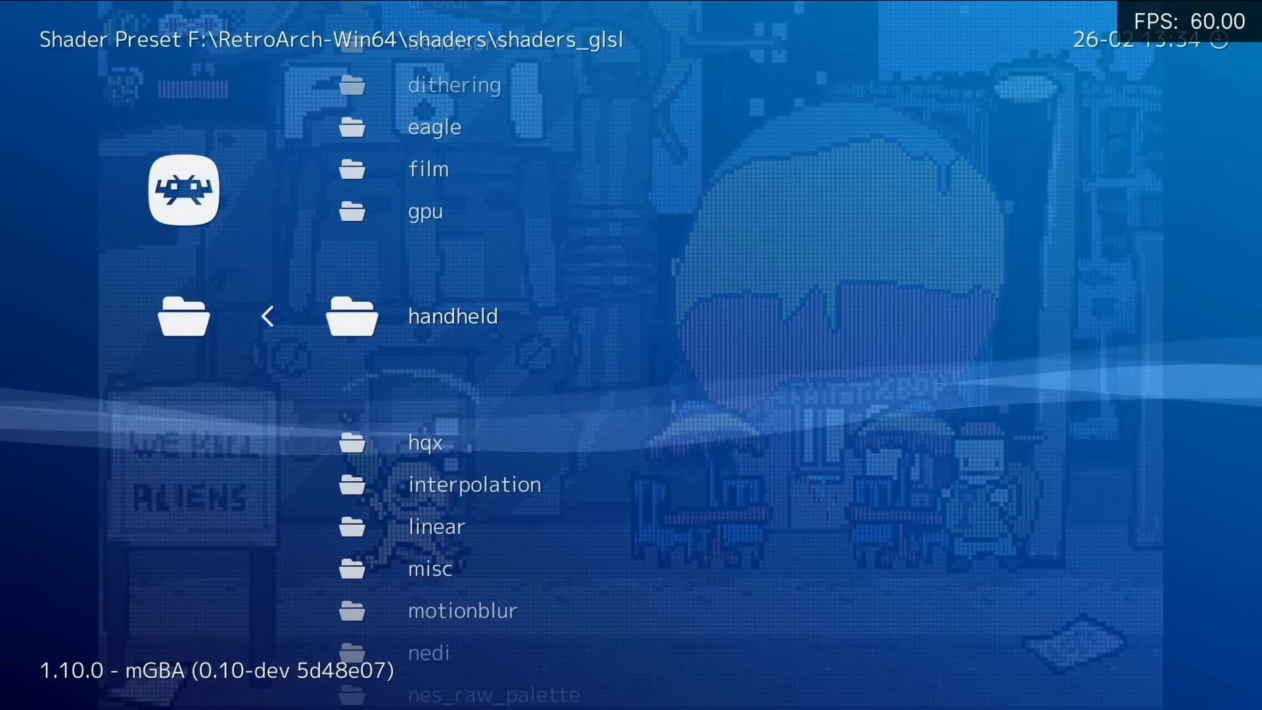
Switch the shader preset to lcd3x.glslp and return to the game.
key("Return")
key("Down")
key("Down")
key("Down")
key("Down")
key("Down")
key("Down")
key("Down")
key("Down")
key("Down")
key("Down")
key("Down")
key("Down")
key("Down")
key("Down")
key("Down")
key("Down")
key("Down")
key("Down")
key("Down")
key("Down")
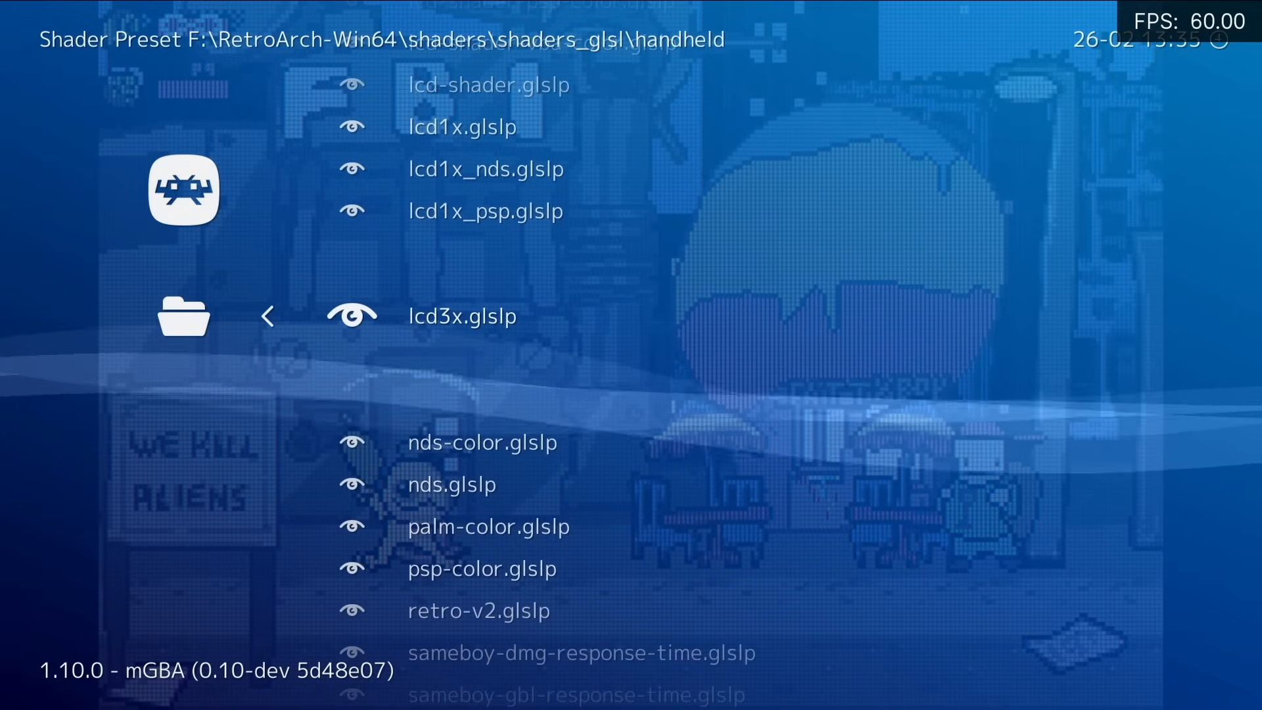
key("Return")
key("BackSpace")
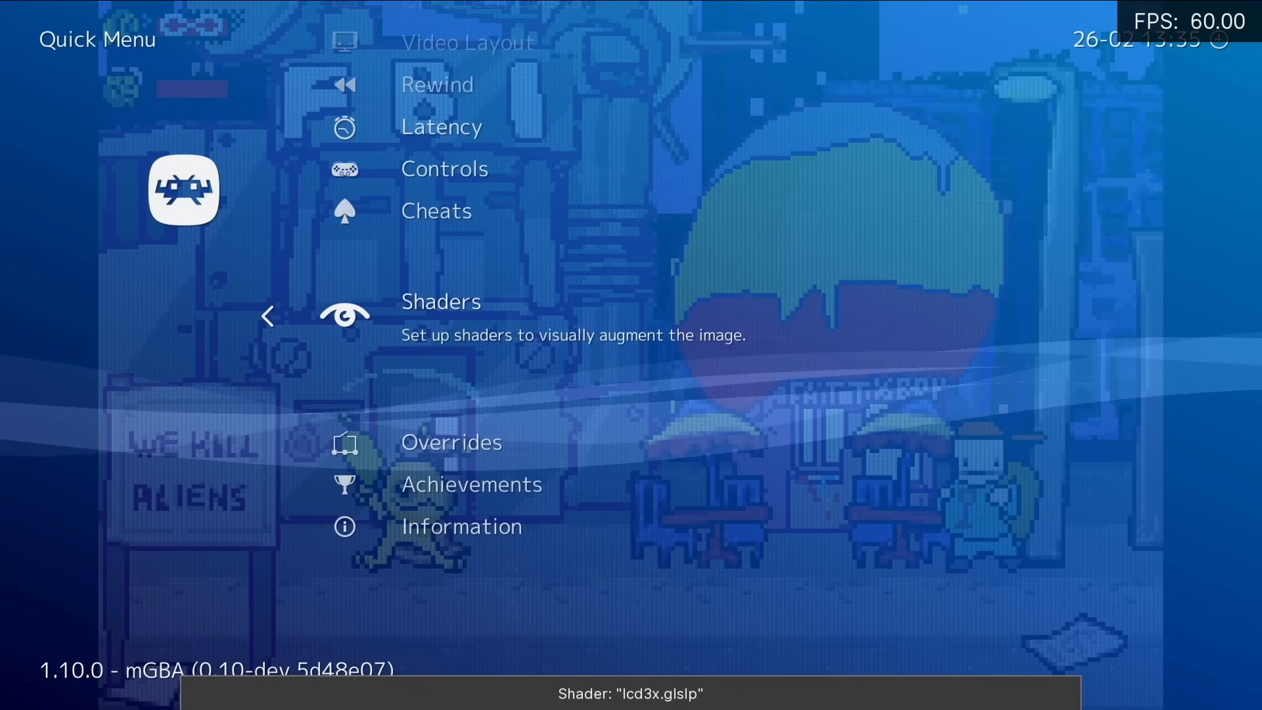
key("BackSpace")
key("Return")
key("Return")
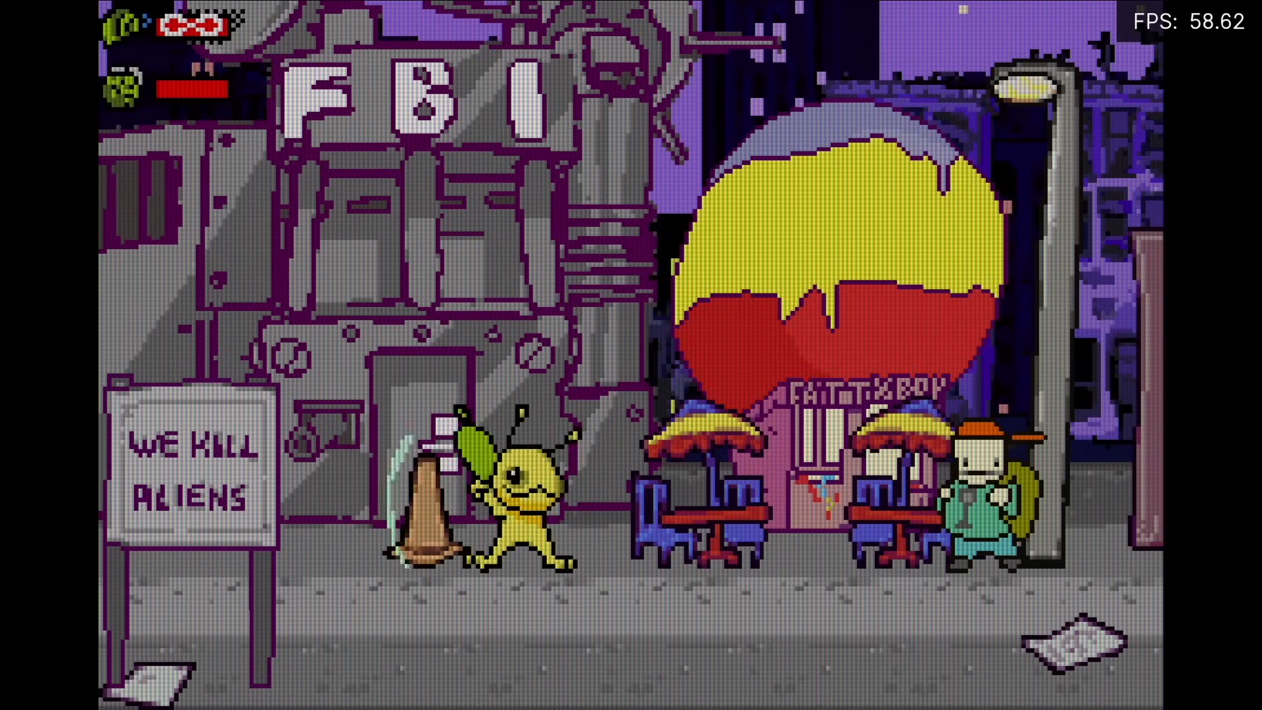
Jump and shoot right and upward with the lcd3x shader applied.
key("x")
key("z")
key("Left")
key("z")
key("Right")
key("z")
key("Up")
key("z")
key("Left")
key("z")
key("z")
key("Up")
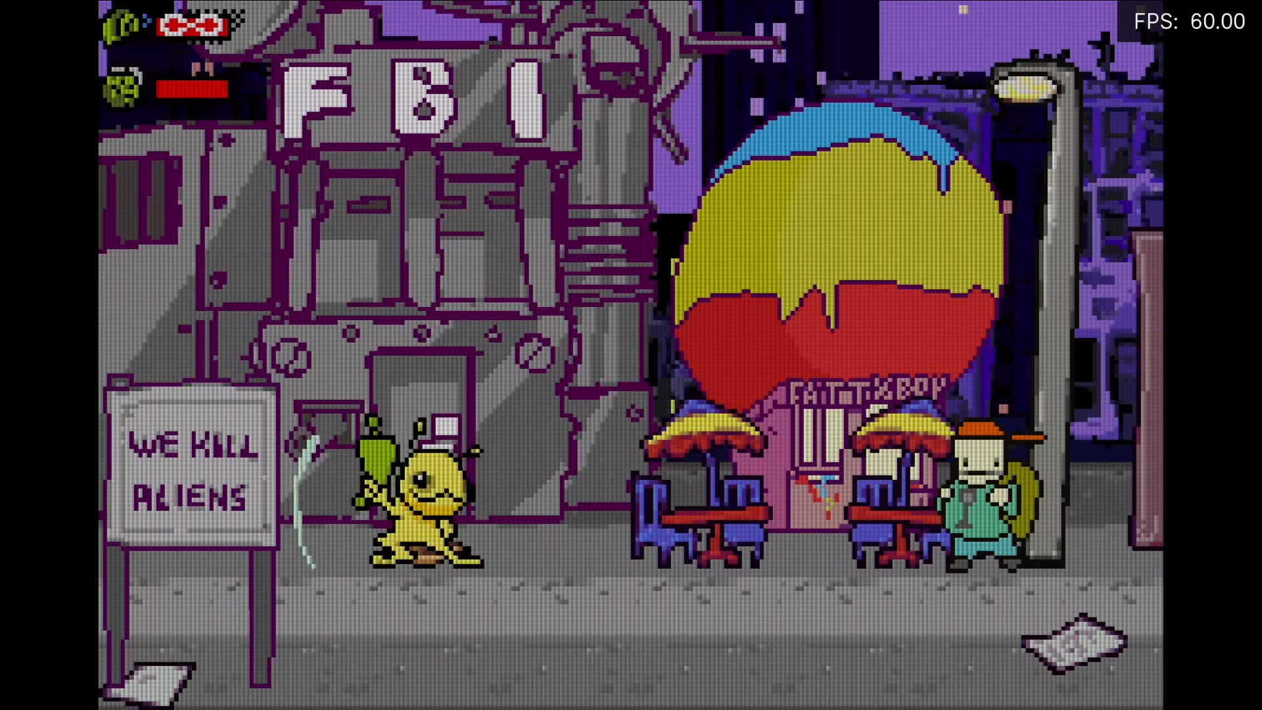
Under Shaders > Save, review the save options and choose Save Game Preset for Alien Hominid.
key("F1")
key("Down")
key("Return")
key("Down")
key("Down")
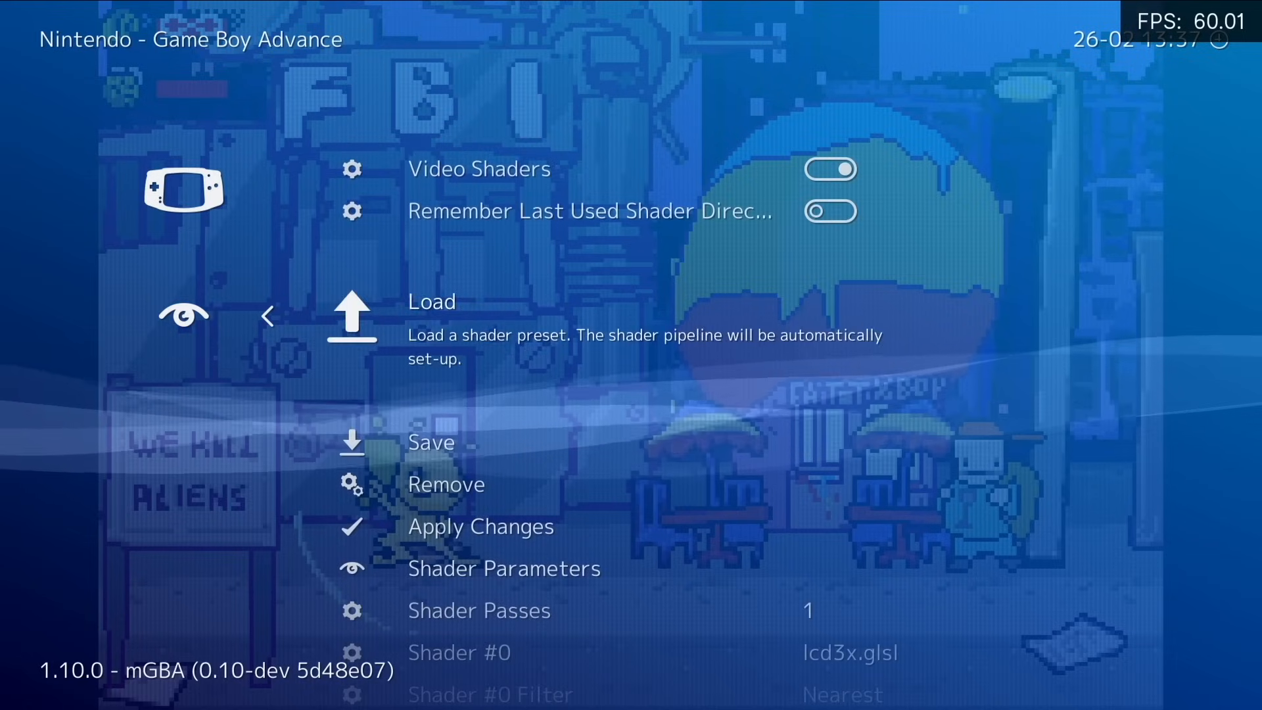
key("Down")
key("Return")
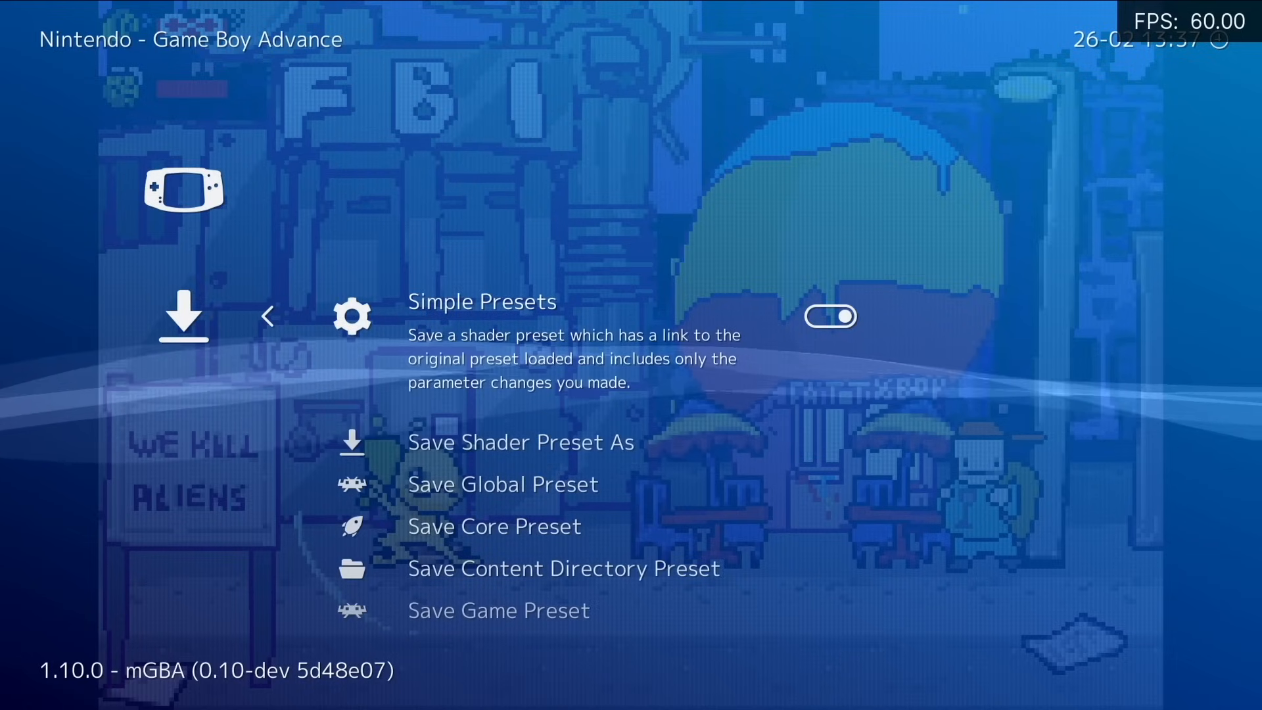
key("Down")
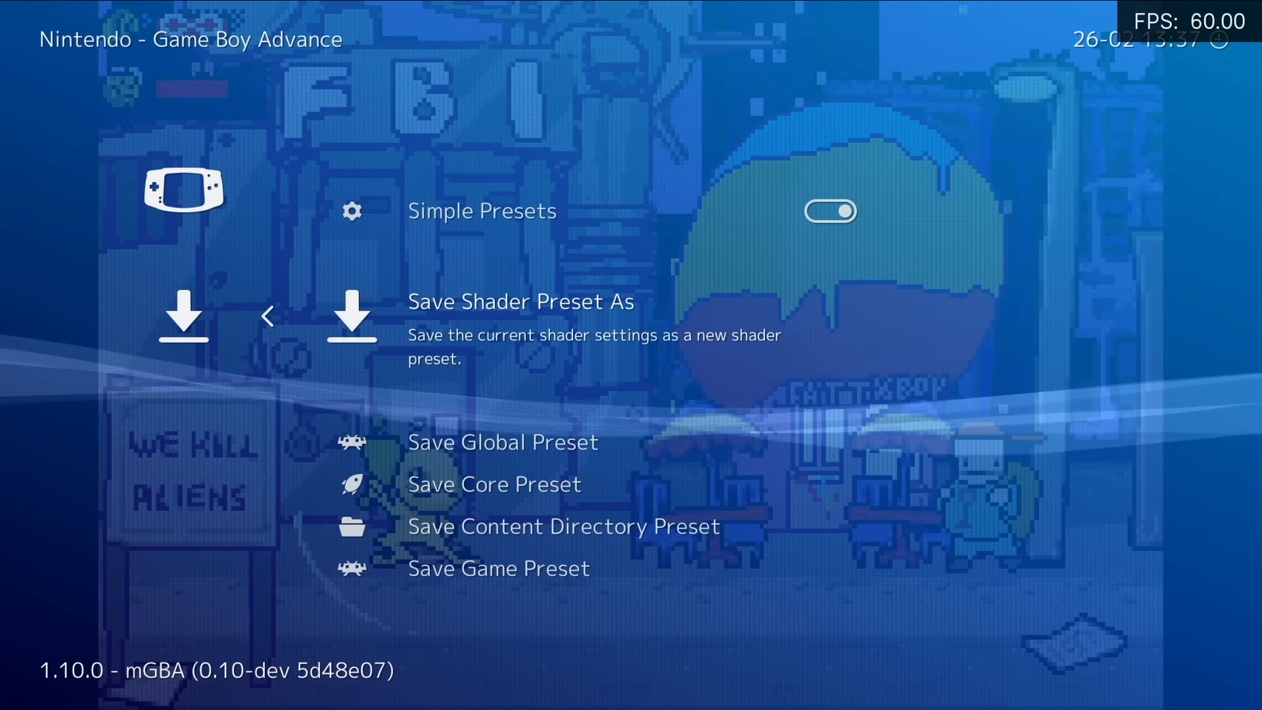
key("Down")
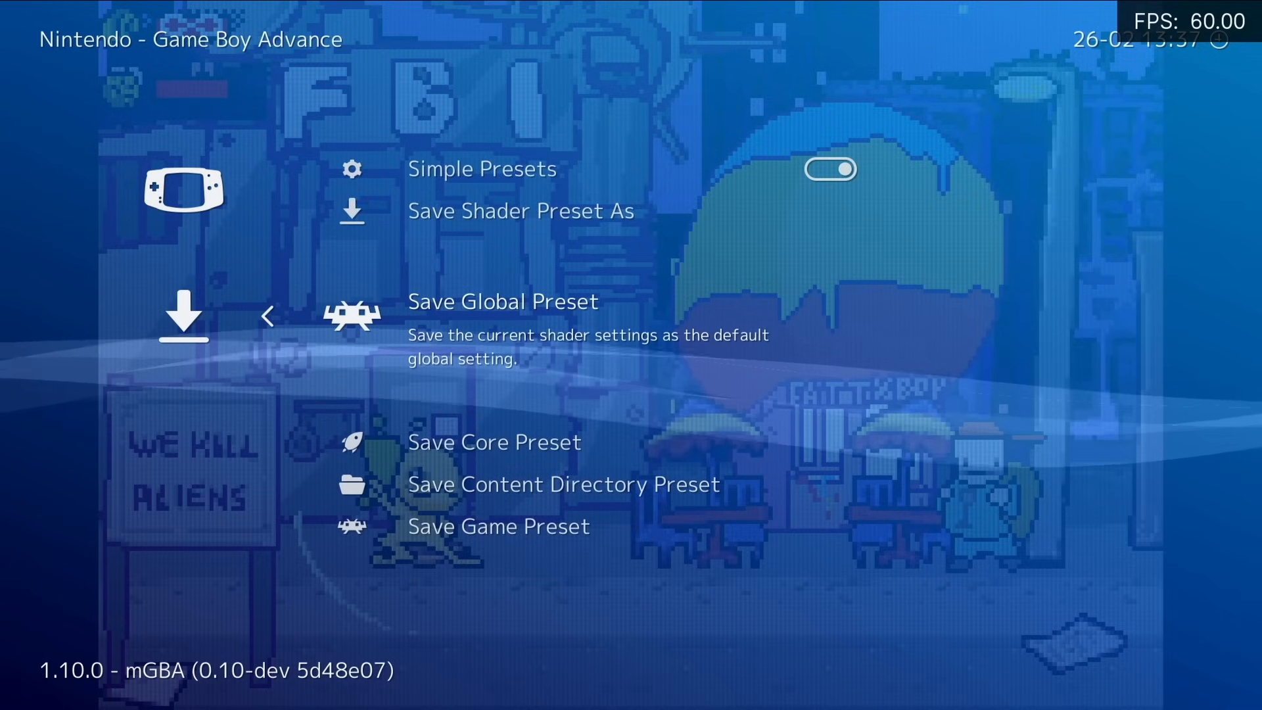
key("Down")
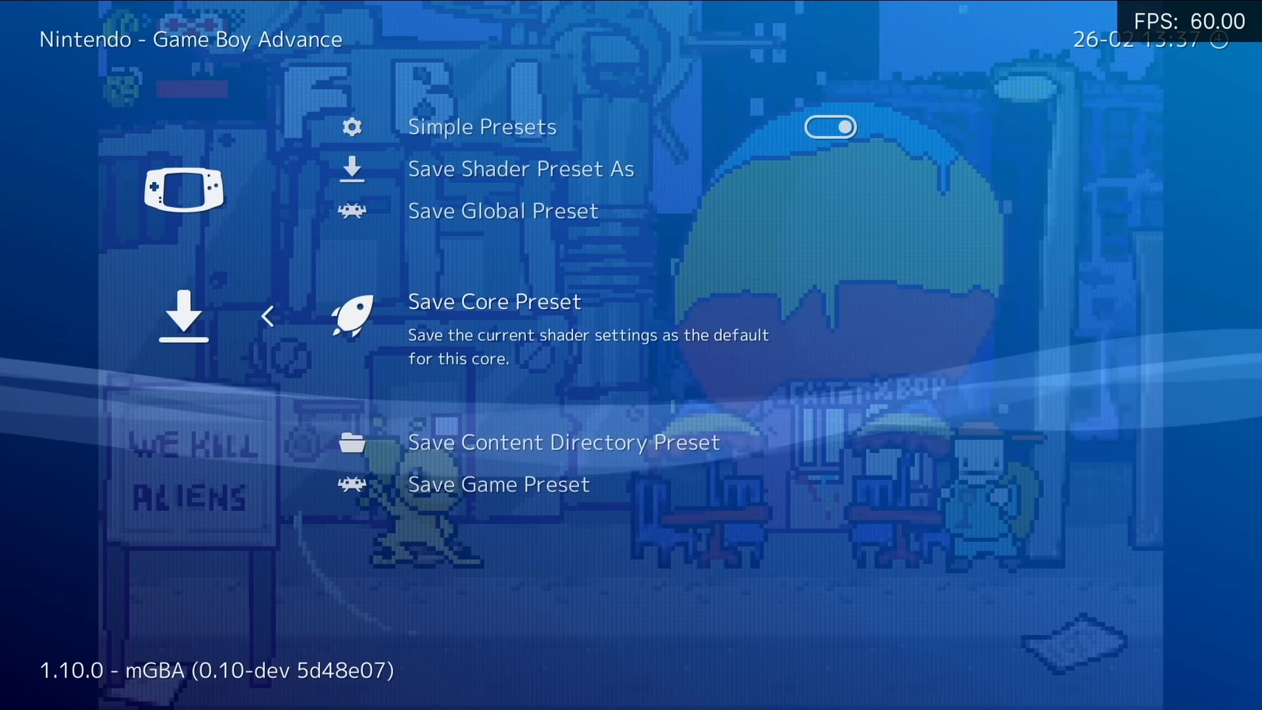
key("Down")
key("Down")
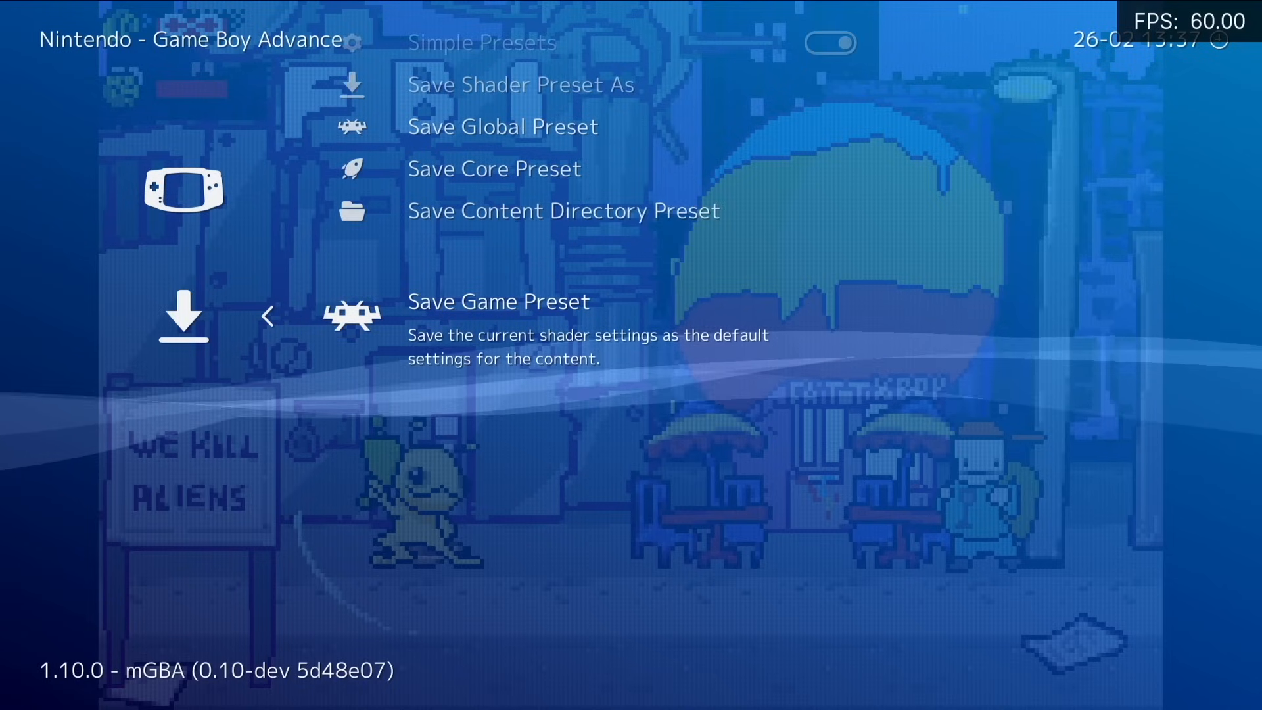
key("Return")
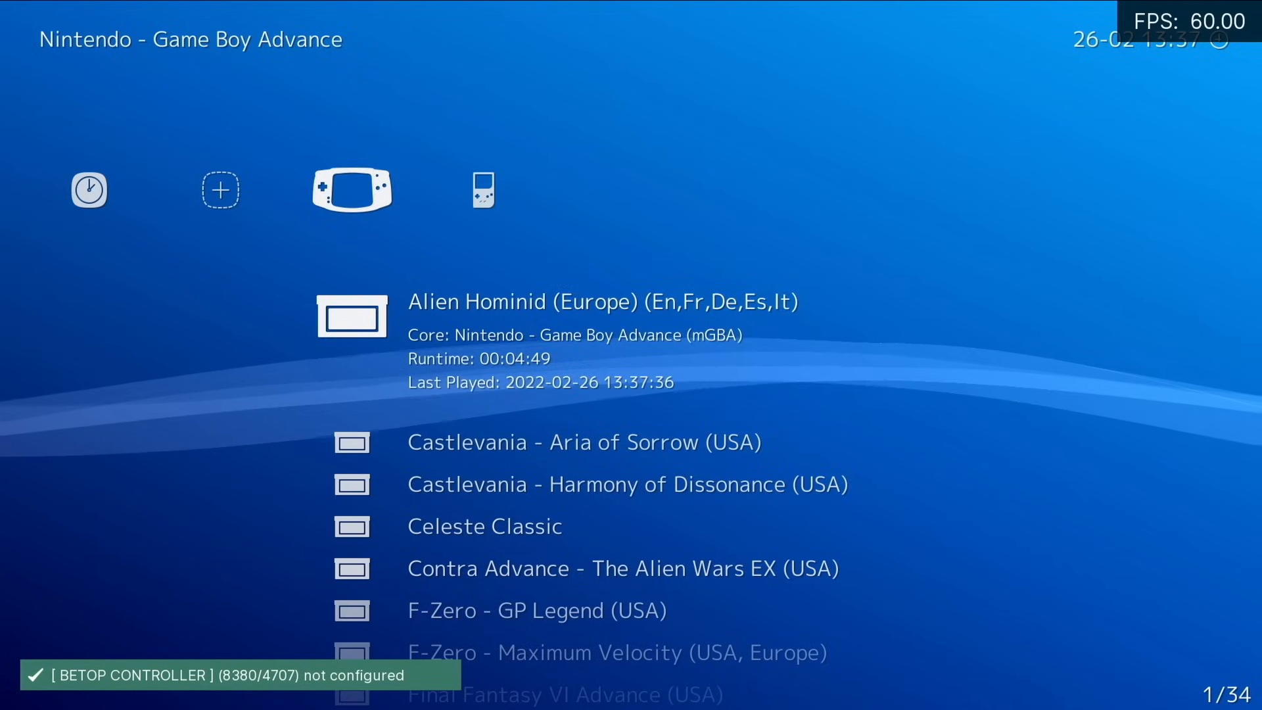
Relaunch Alien Hominid from the GBA playlist, then run Castlevania - Aria of Sorrow instead.
key("Left")
key("Right")
key("Return")
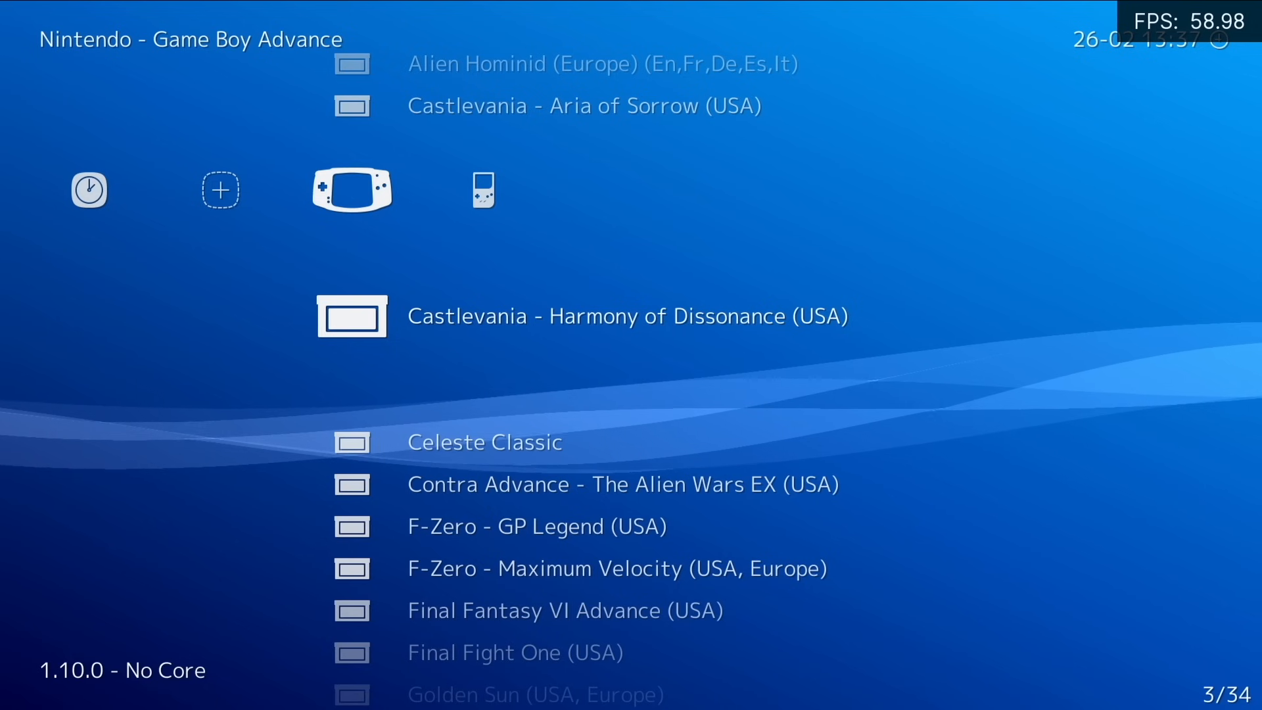
key("Up")
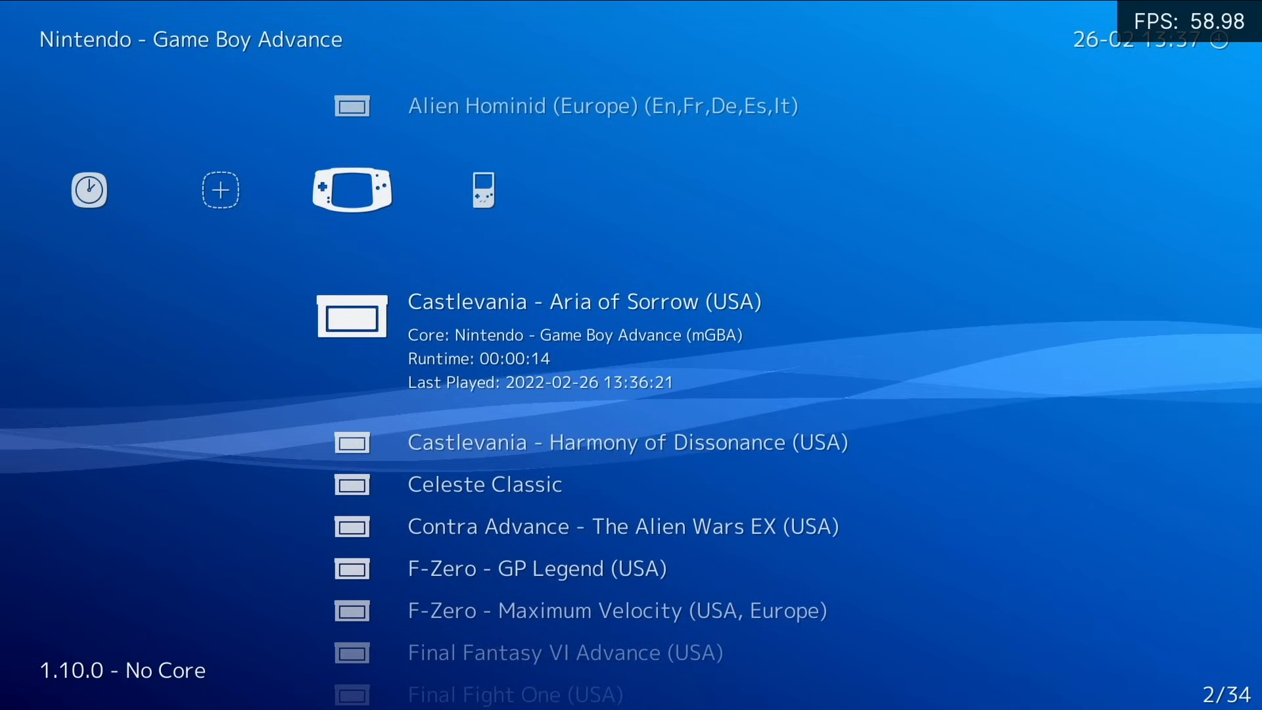
key("Return")
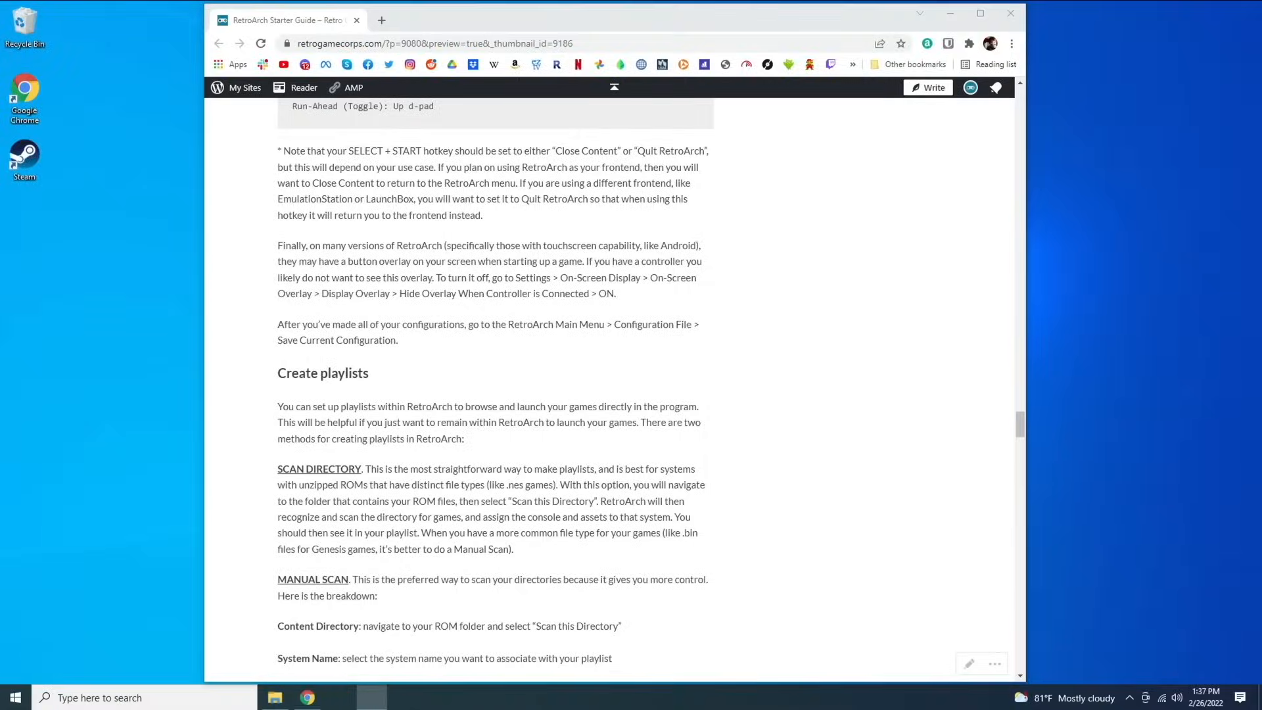
key("Return")
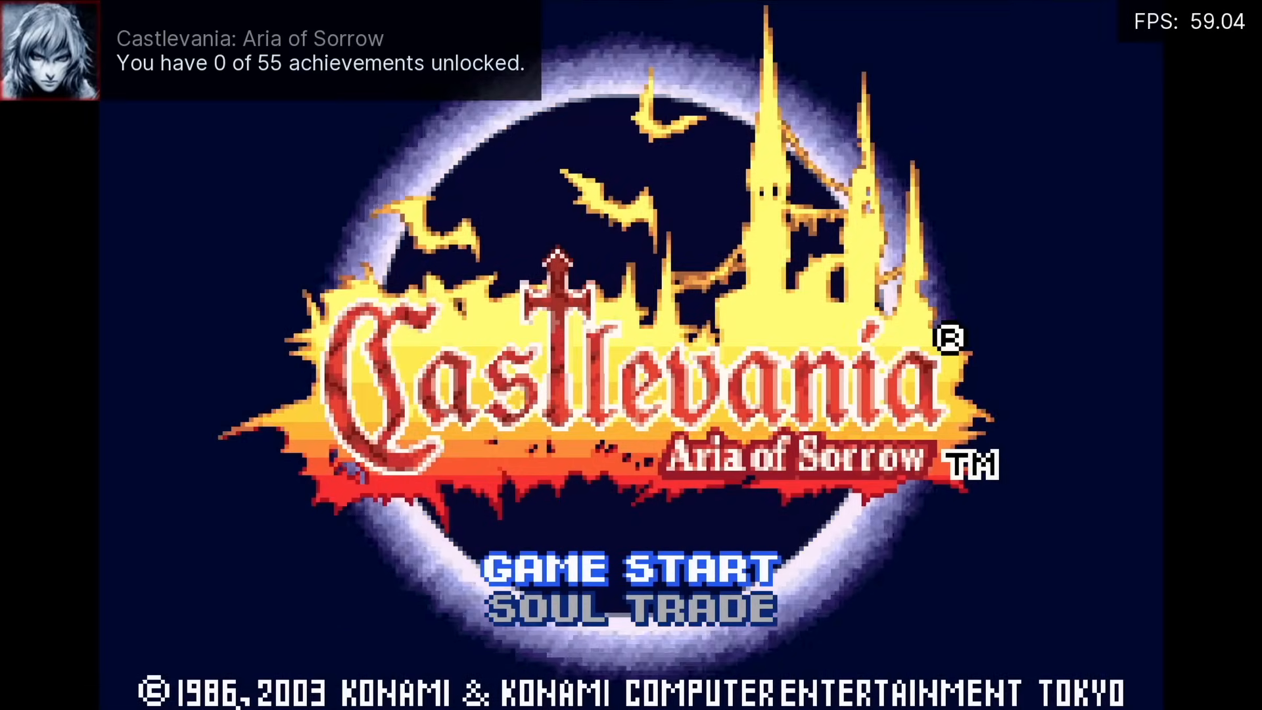
Set the video filter to Scanline2x and resume Castlevania - Aria of Sorrow.
key("F1")
key("Up")
key("Return")
key("Down")
key("Down")
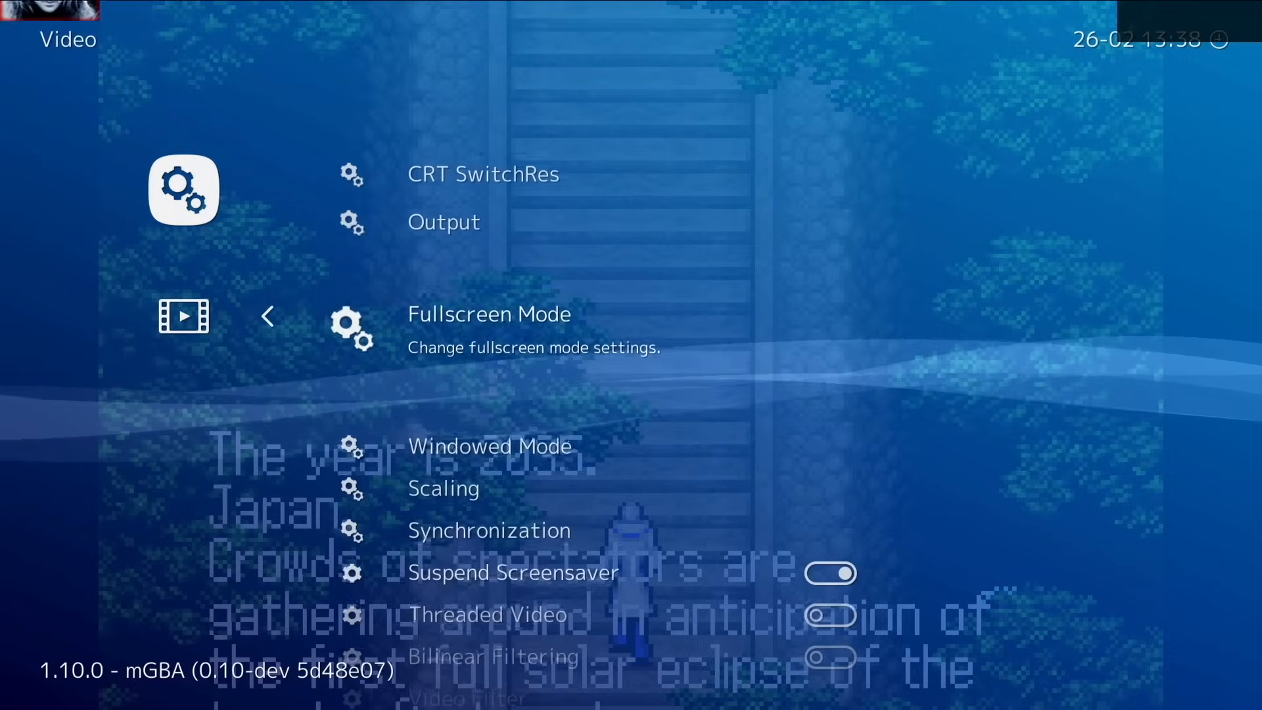
key("Down")
key("Down")
key("Down")
key("Down")
key("Down")
key("Down")
key("Down")
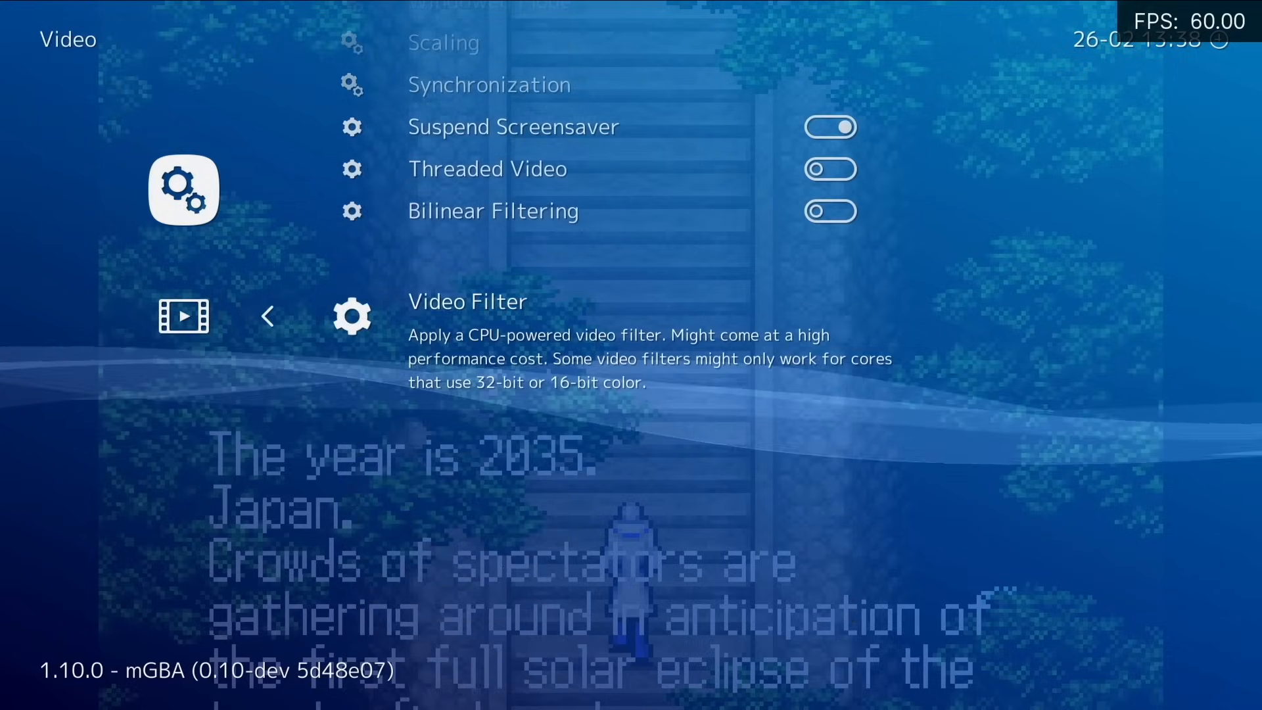
key("Return")
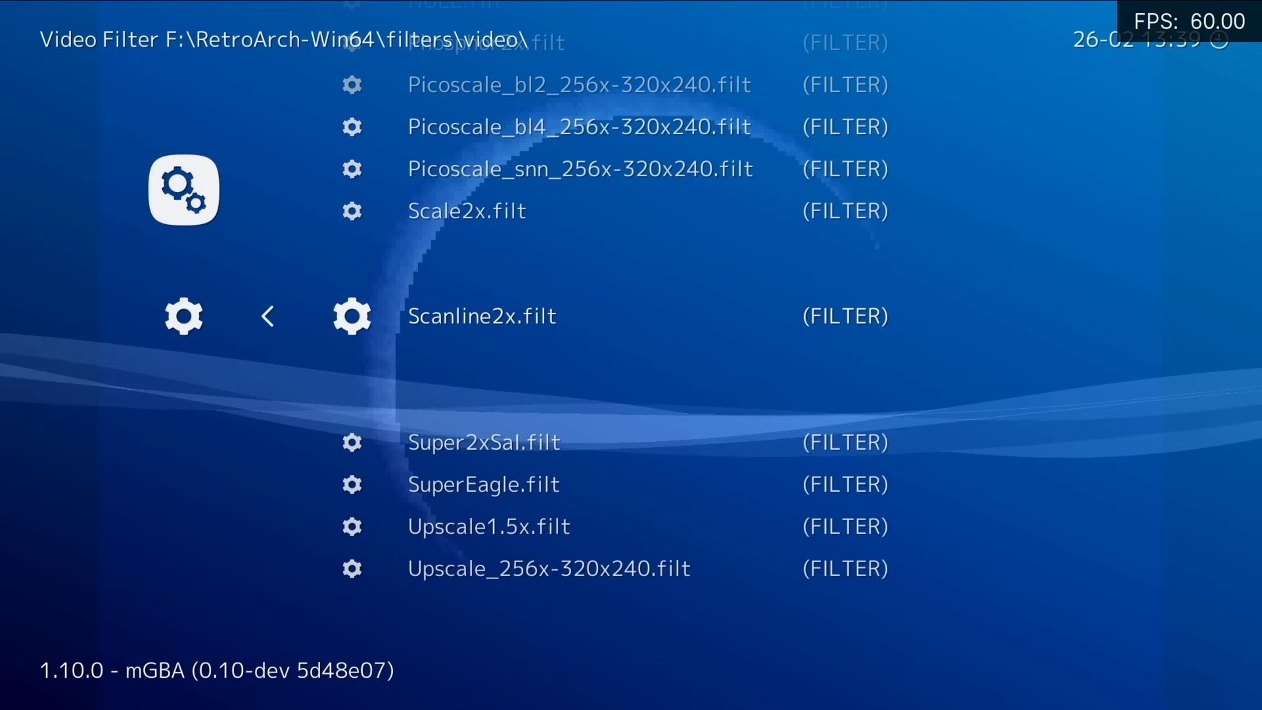
key("Return")
key("BackSpace")
key("Left")
key("Return")
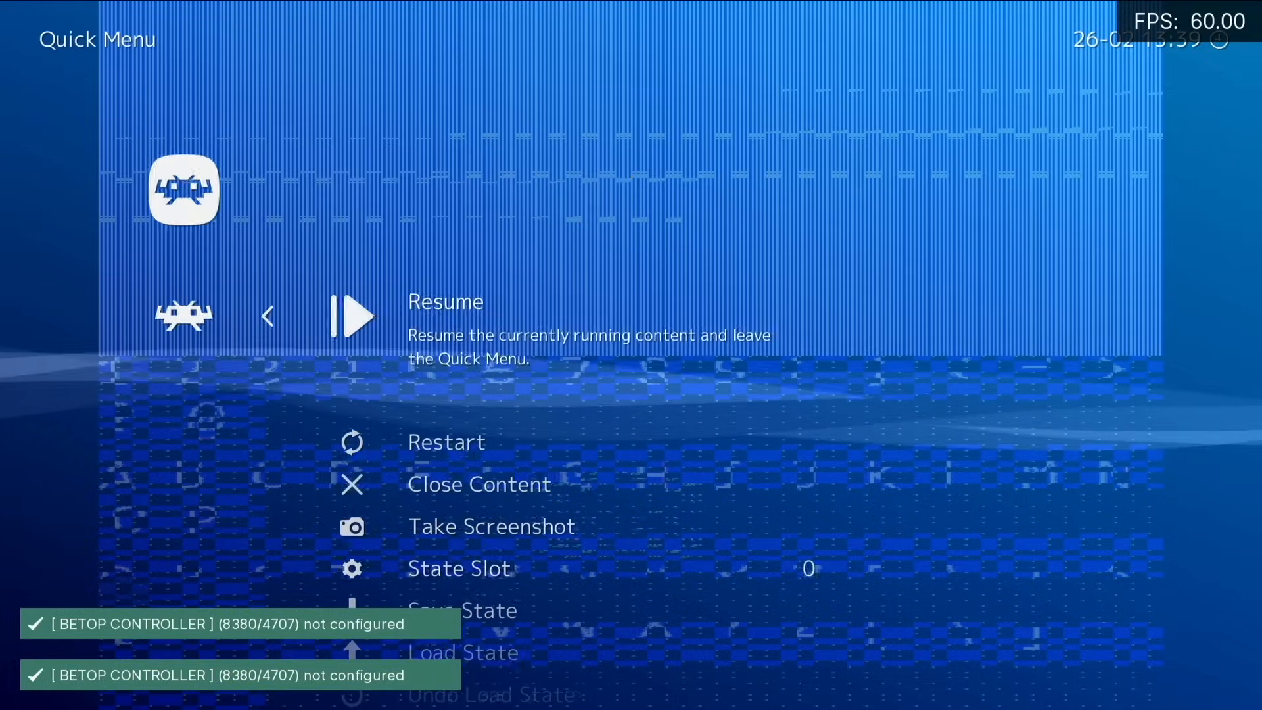
key("Return")
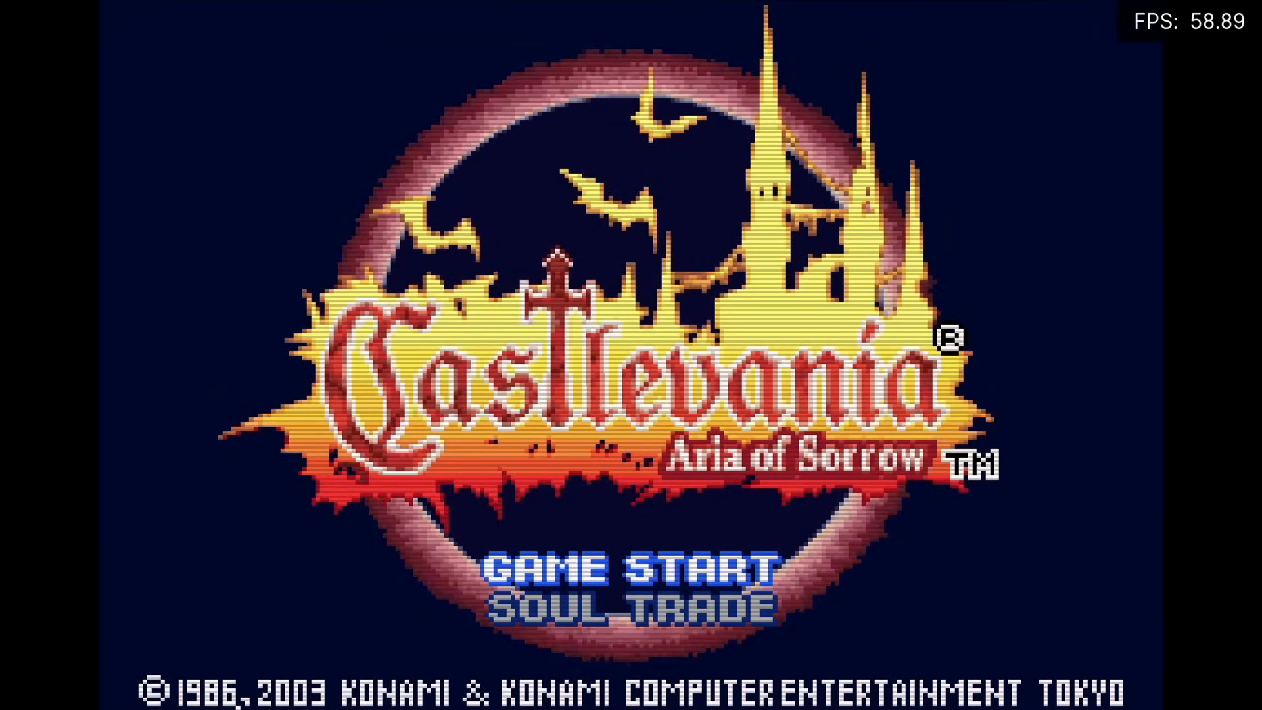
Save Game Overrides for Aria of Sorrow from Quick Menu > Overrides.
key("F1")
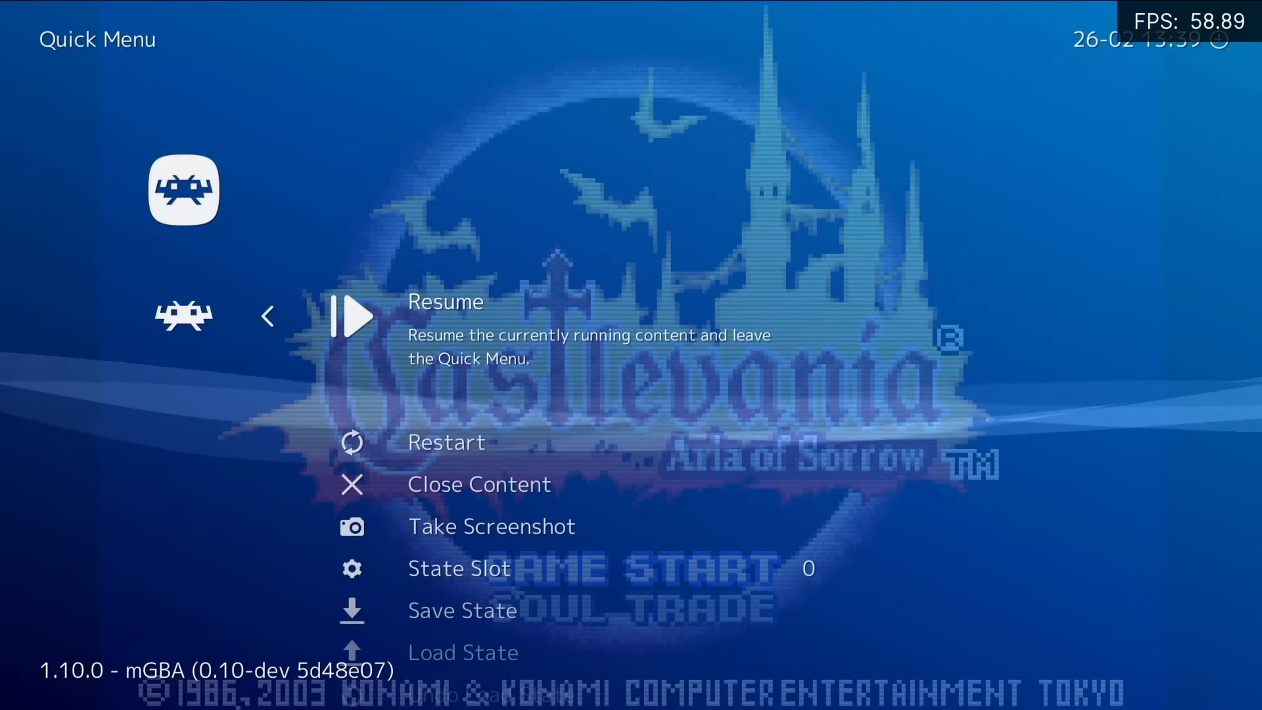
key("Up")
key("Up")
key("Up")
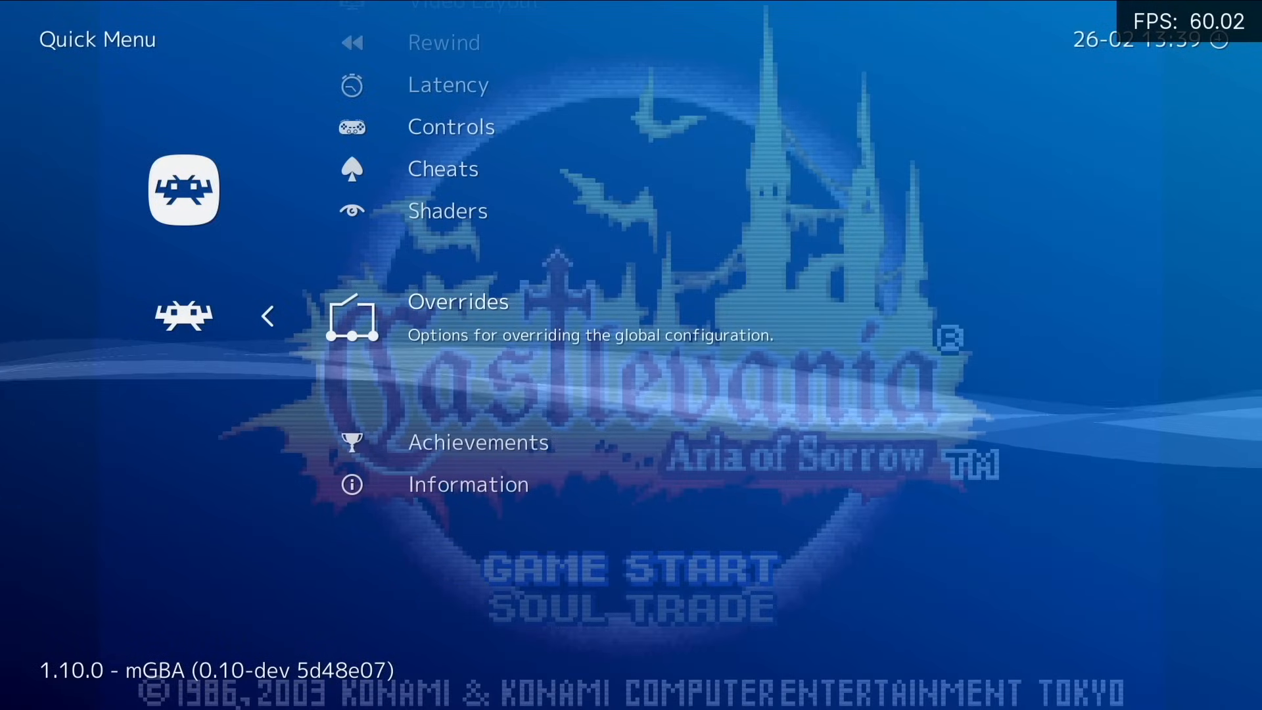
key("Return")
key("Down")
key("Down")
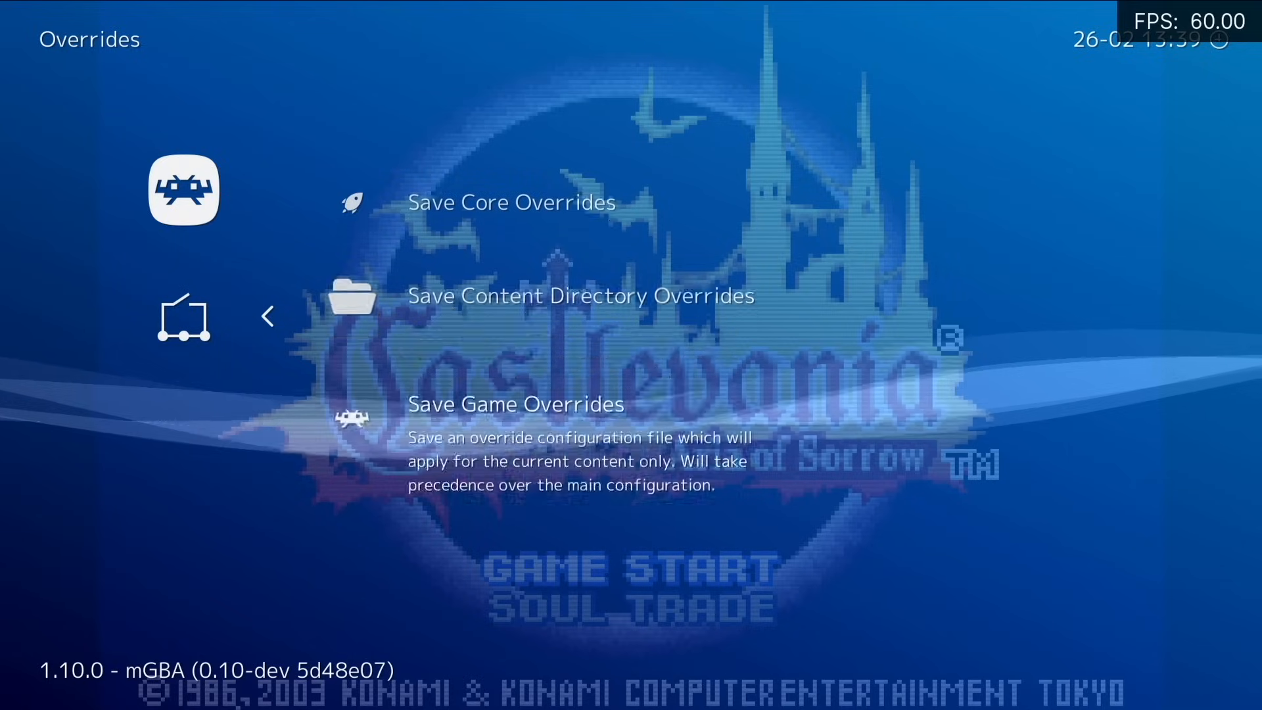
key("Return")
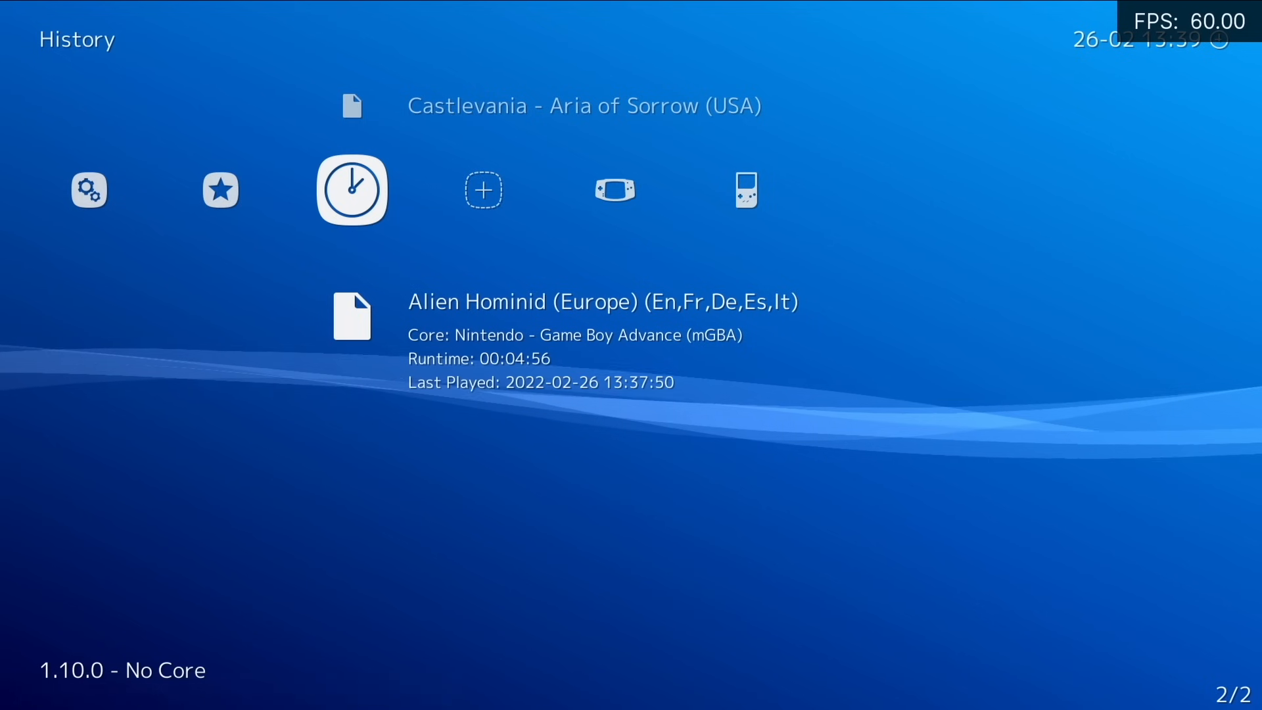
key("Return")
key("Return")
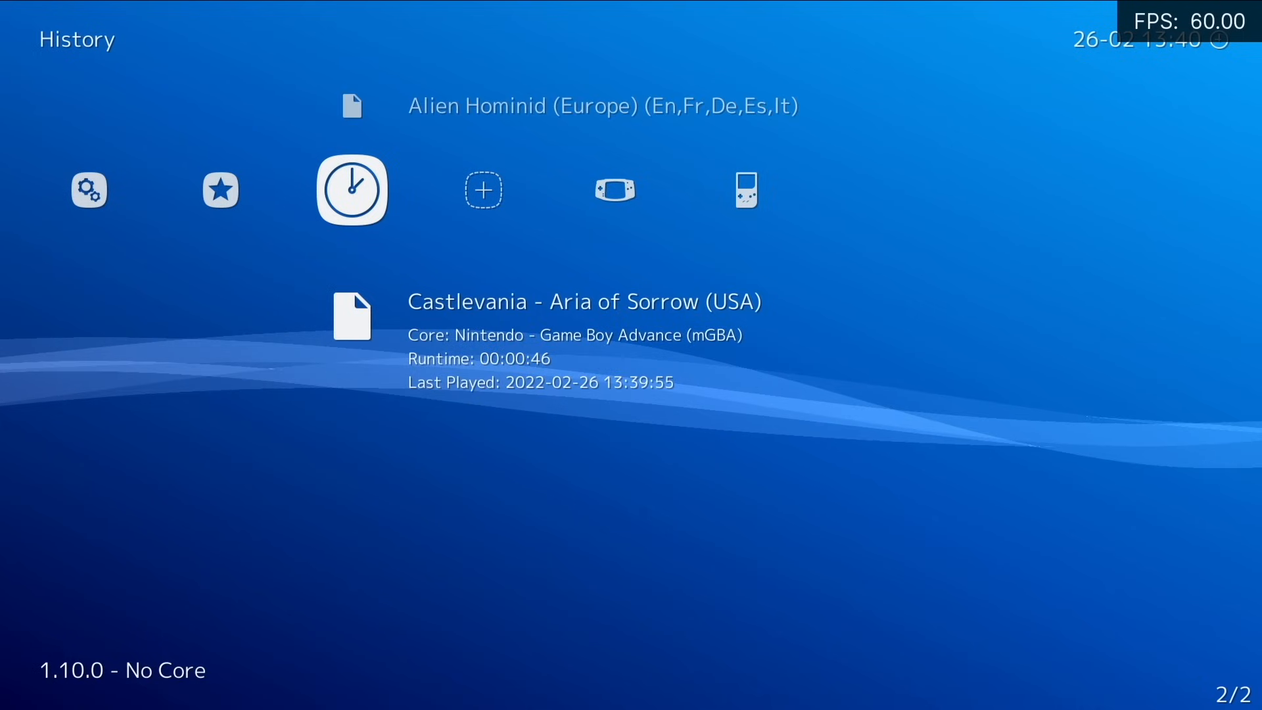
key("Return")
key("Return")
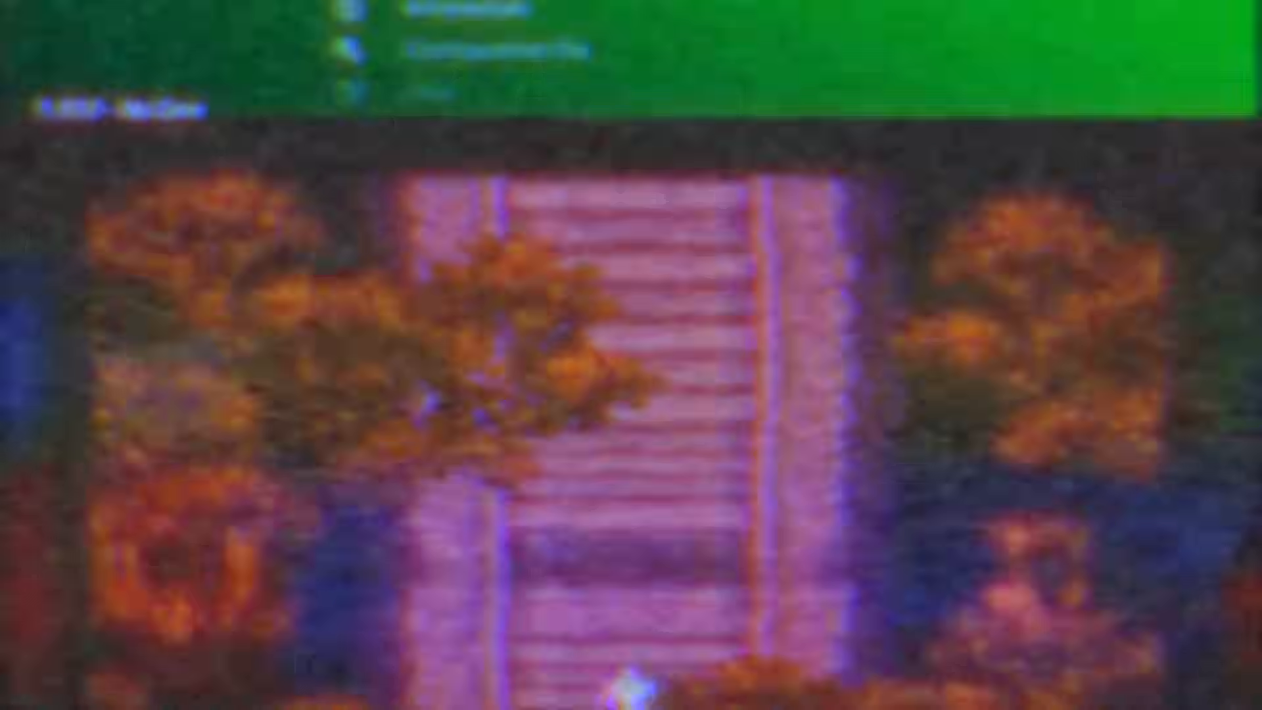
Download box-art thumbnails for the Nintendo - Game Boy playlist with the Playlist Thumbnails Updater.
key("Down")
key("Down")
key("Down")
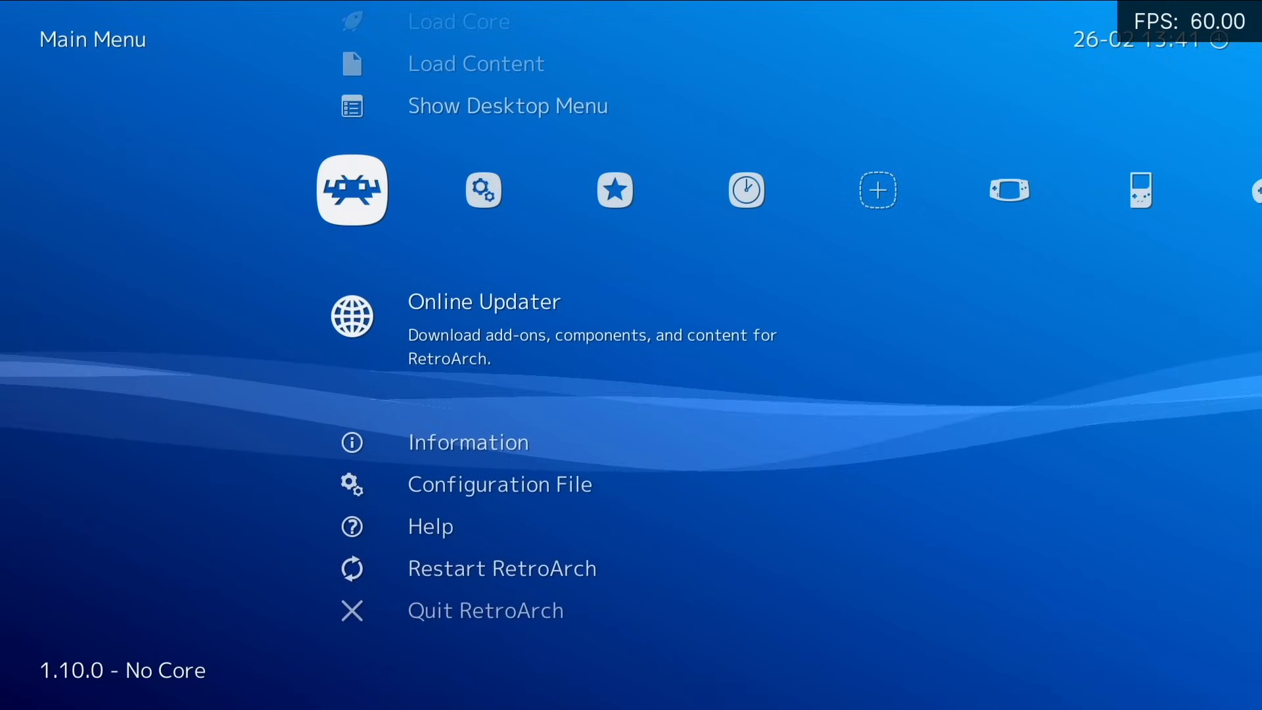
key("Return")
key("Down")
key("Down")
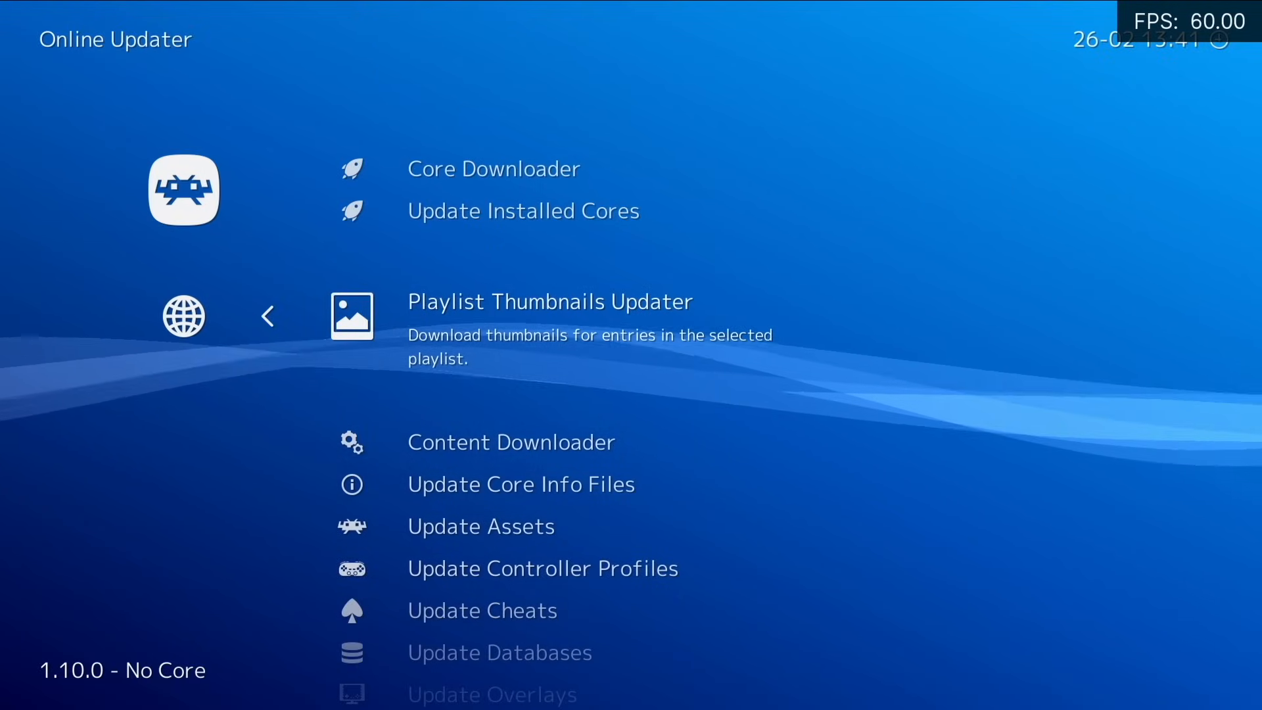
key("Return")
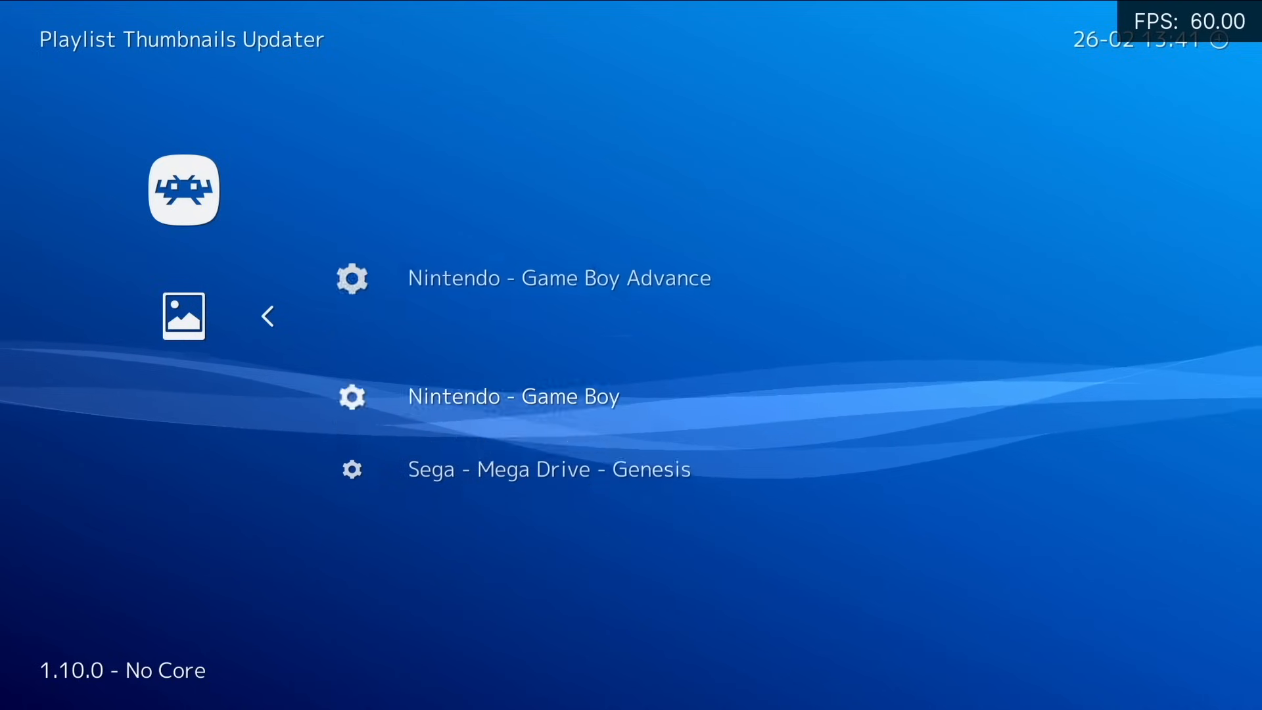
key("Down")
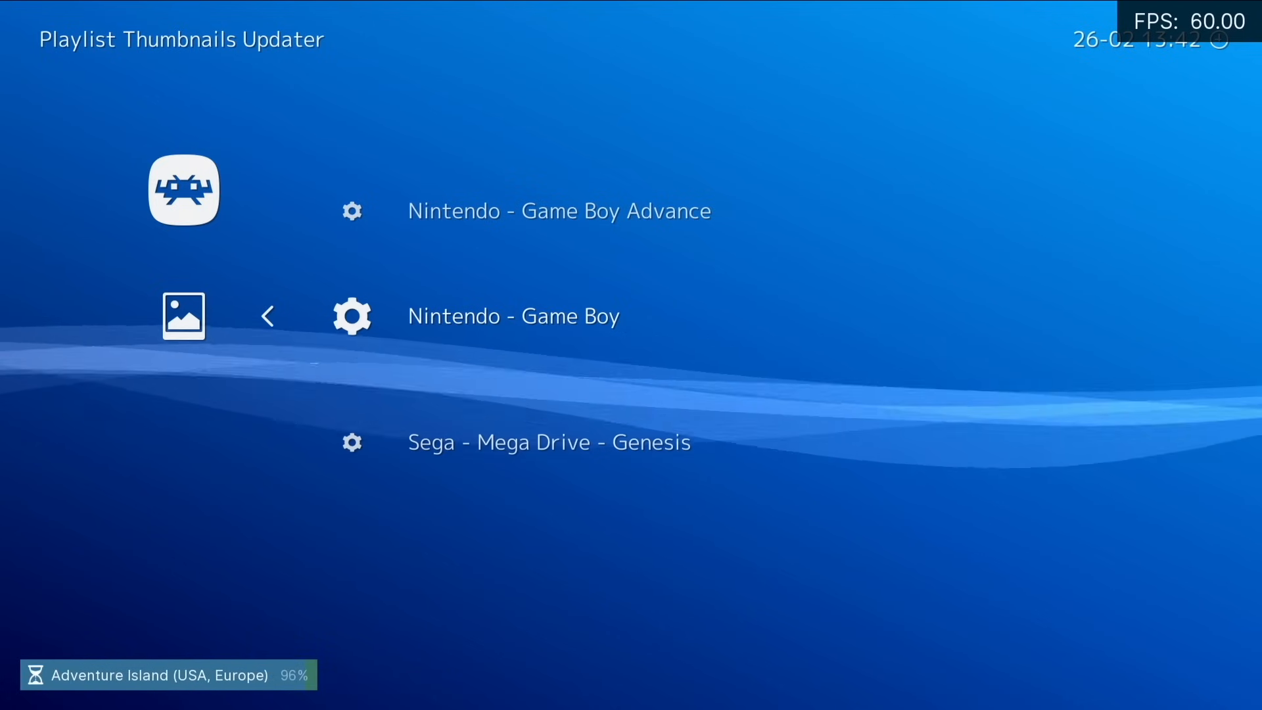
Return to the main menu and move across toward the game playlists.
key("BackSpace")
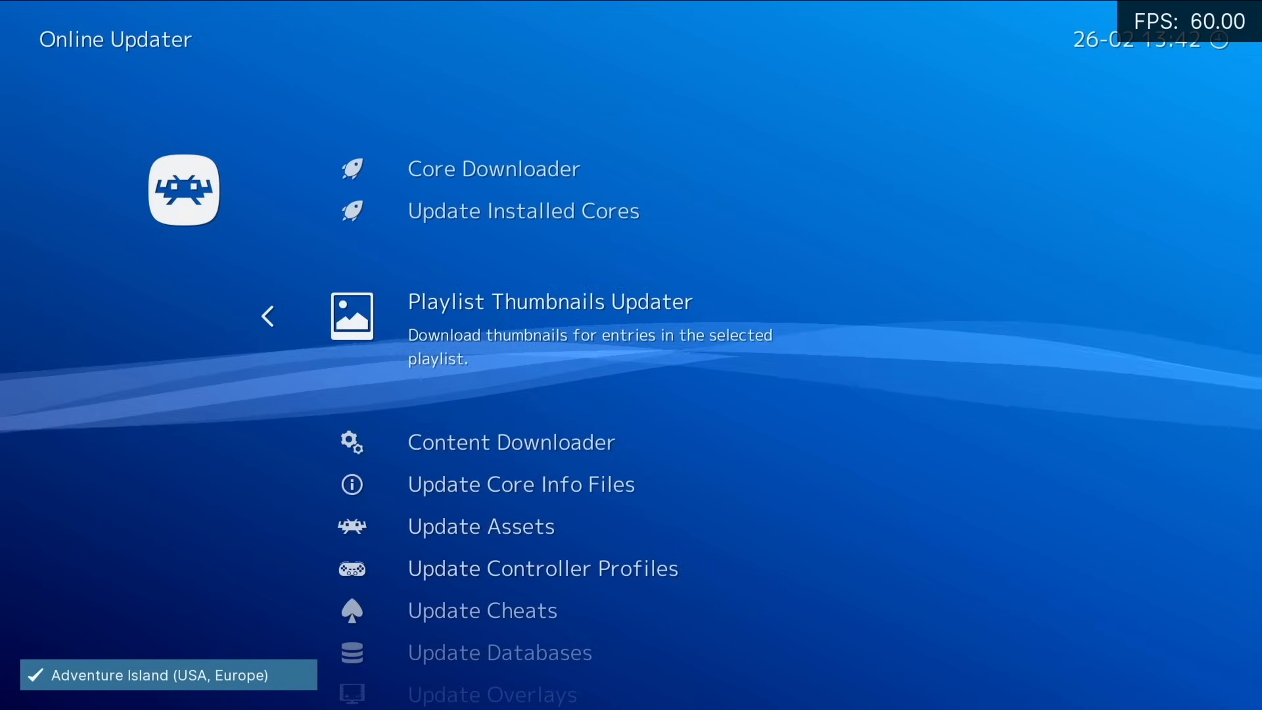
key("BackSpace")
key("Right")
key("Right")
key("Right")
key("Right")
key("Right")
key("Right")
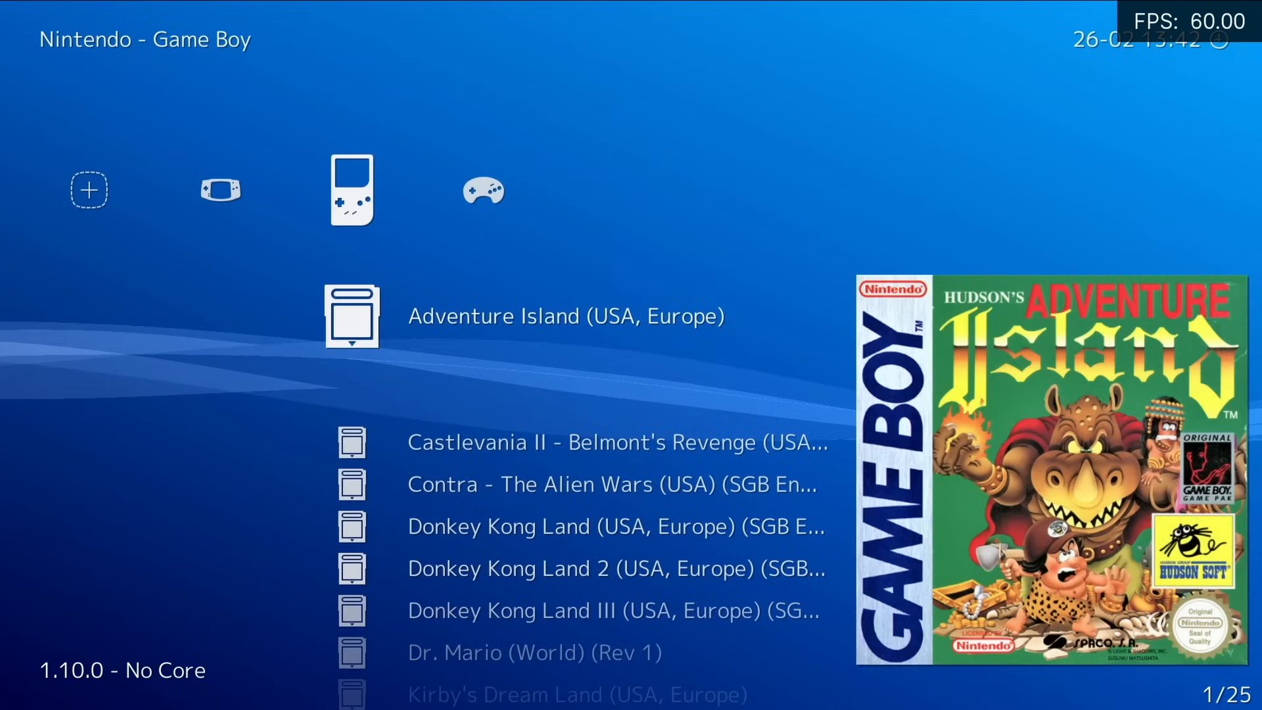
Browse the Game Boy box art, then the Mega Drive playlist back to Aladdin (USA).
key("Down")
key("Down")
key("Down")
key("Down")
key("Down")
key("Down")
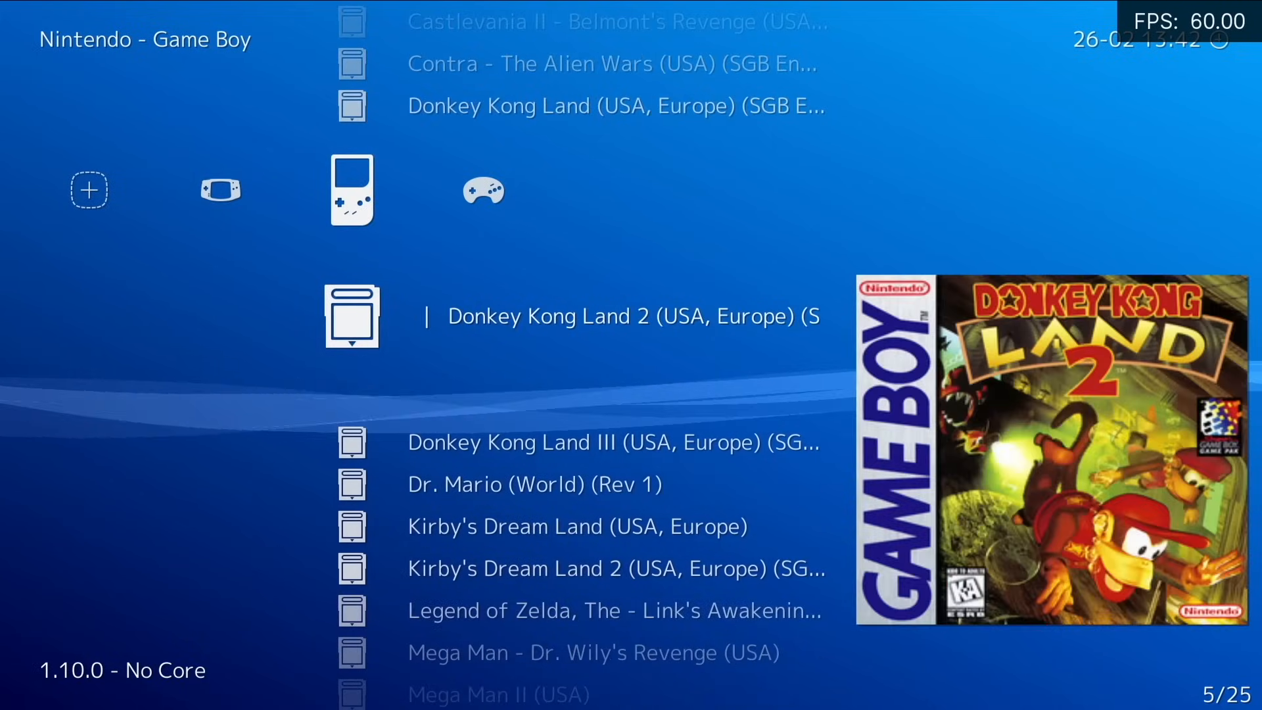
key("Down")
key("Down")
key("Down")
key("Down")
key("Down")
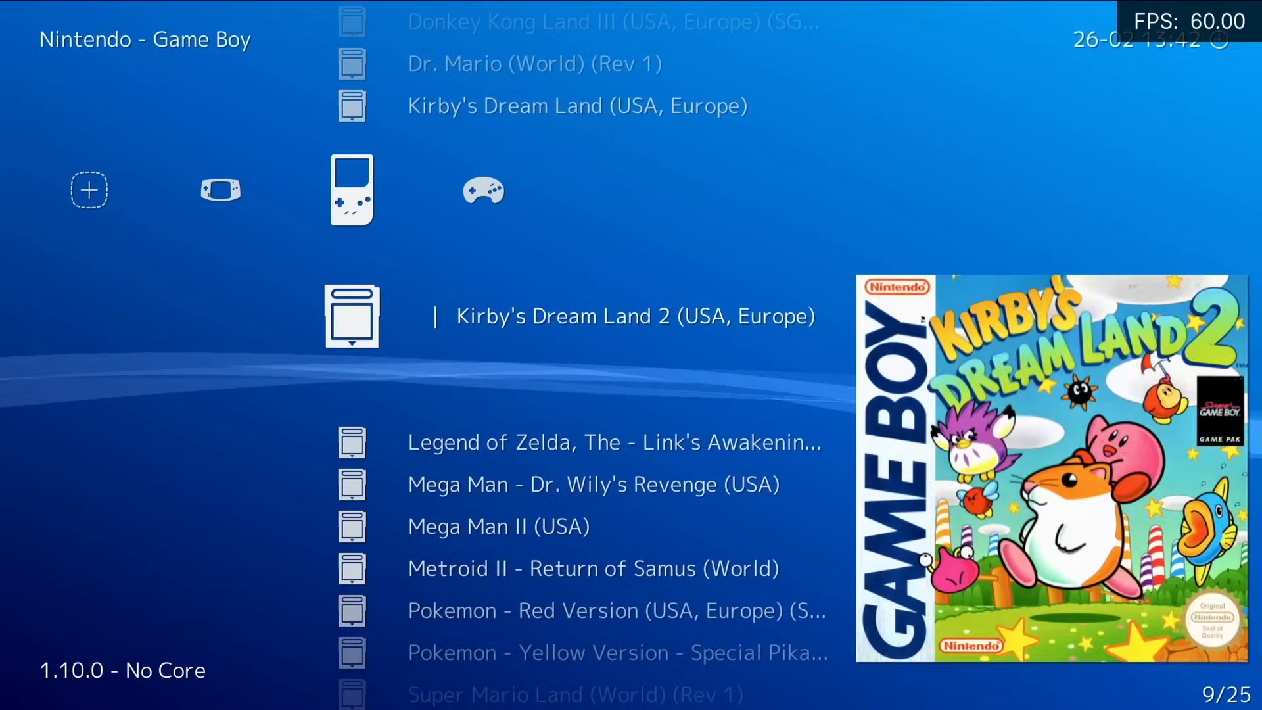
key("Down")
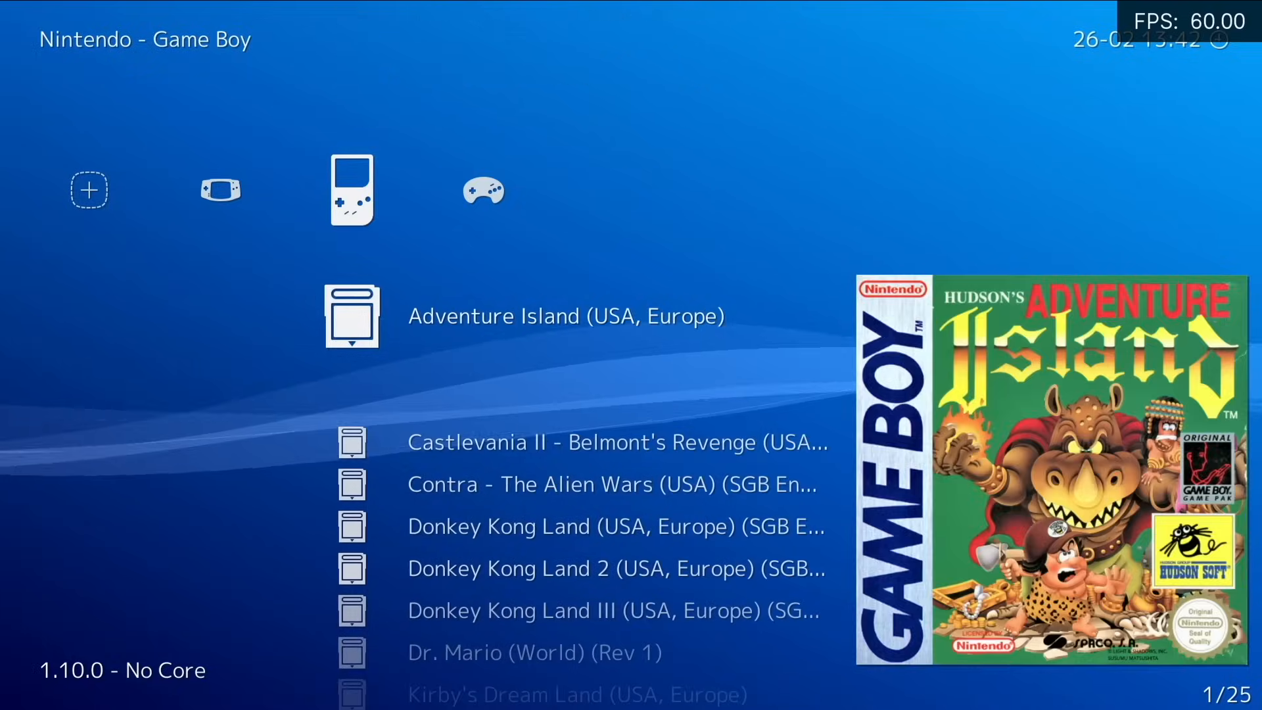
key("Right")
key("Down")
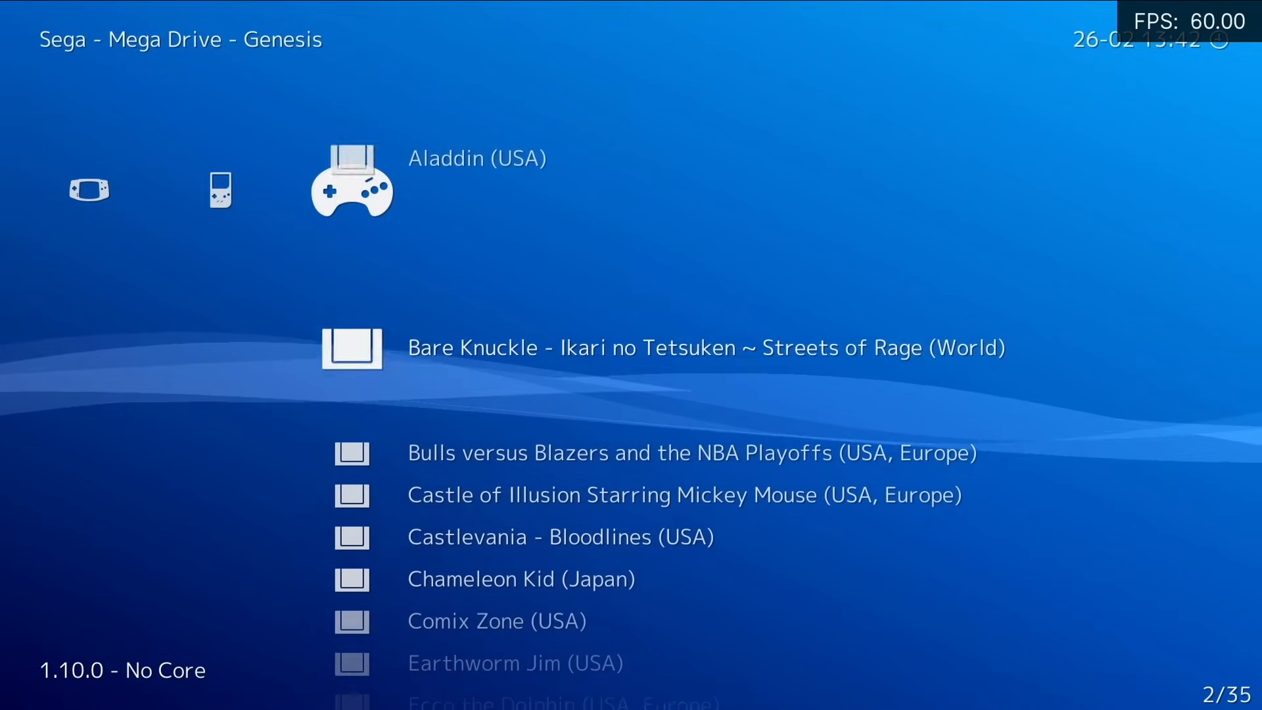
key("Down")
key("Down")
key("Up")
key("Up")
key("Up")
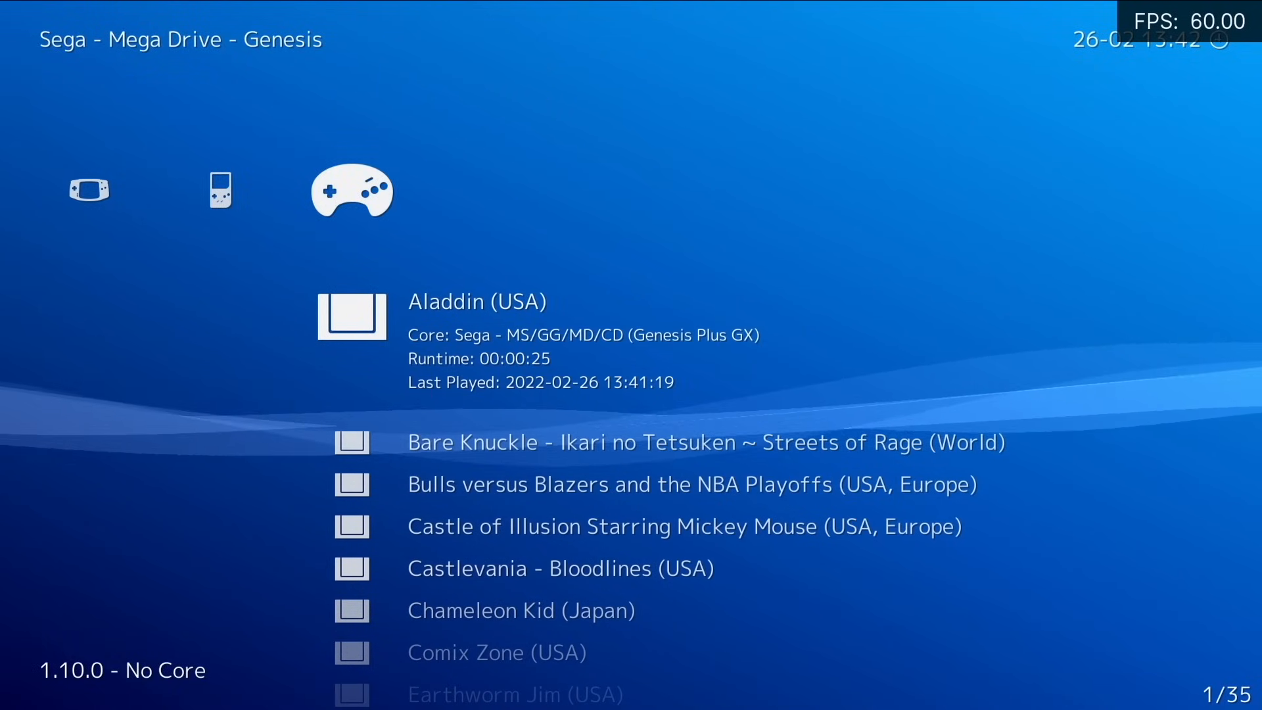
Check the Online Updater's on-demand thumbnail download option, then back out to the main menu.
key("Right")
key("Right")
key("Left")
key("Down")
key("Down")
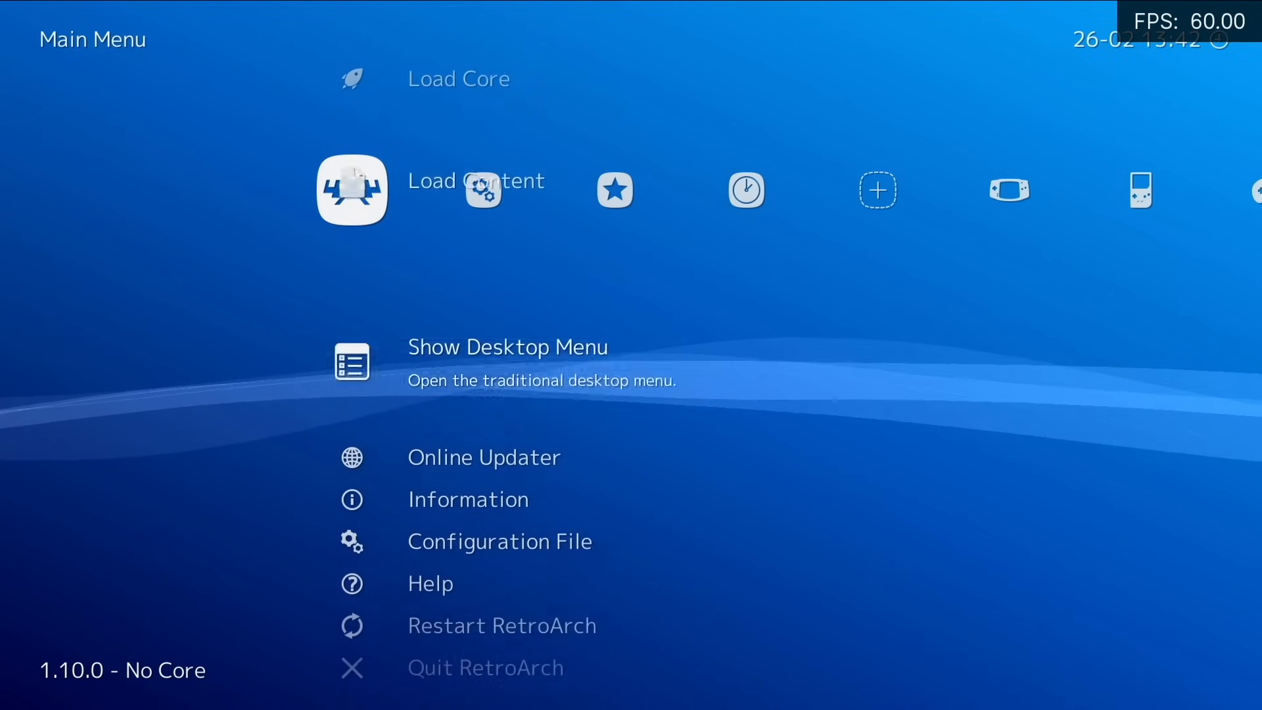
key("Return")
key("Down")
key("Down")
key("Down")
key("Down")
key("Down")
key("Down")
key("Down")
key("Down")
key("Down")
key("Down")
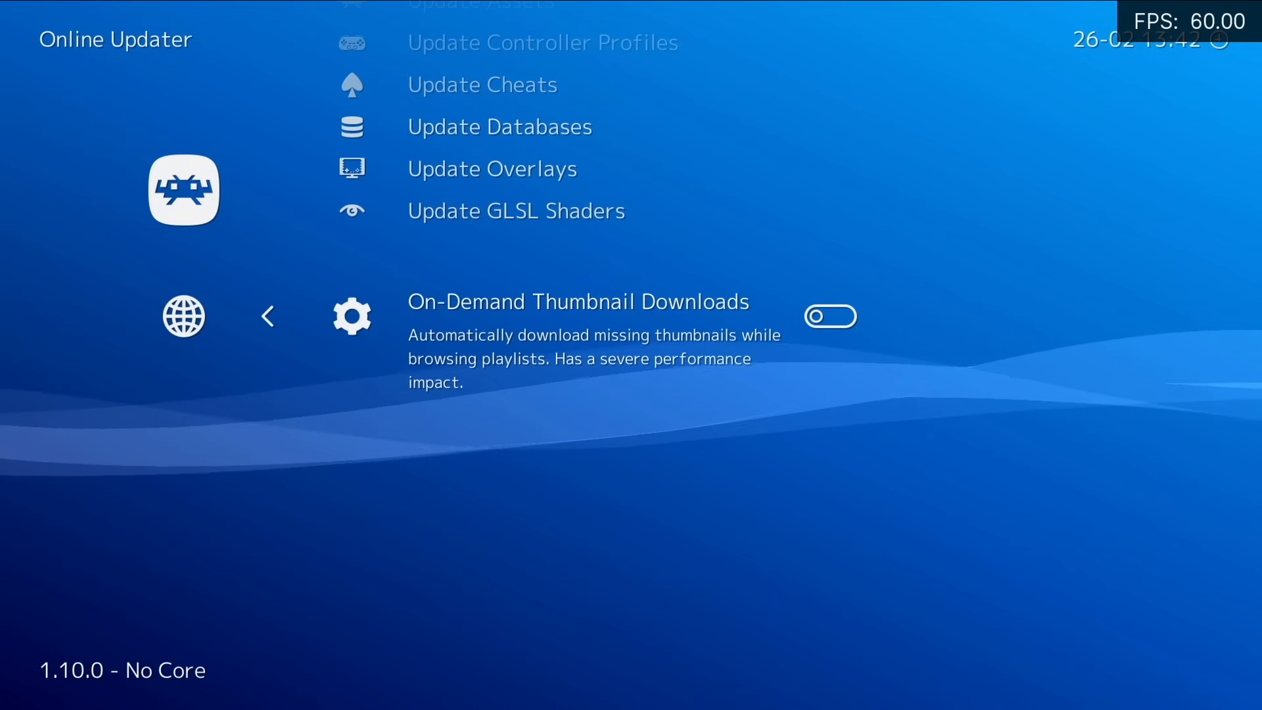
key("BackSpace")
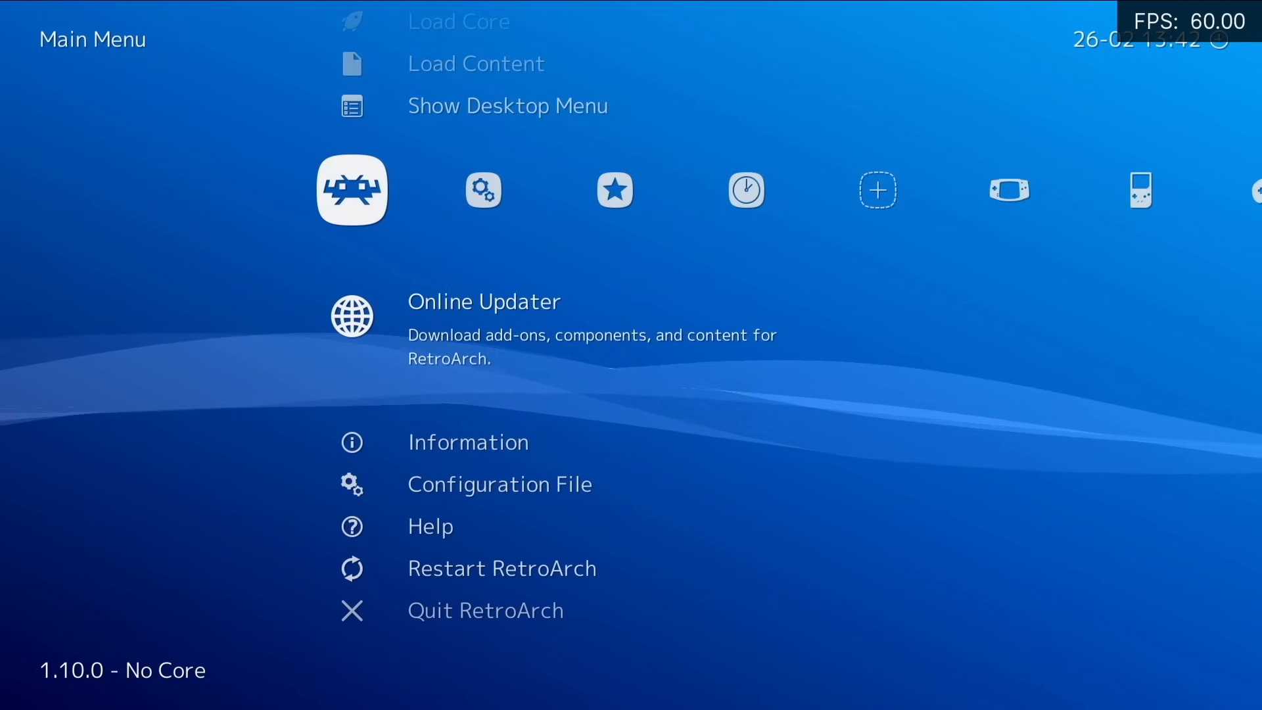
Browse the Mega Drive - Genesis games from Bare Knuckle through Moonwalker to Mortal Kombat.
key("Left")
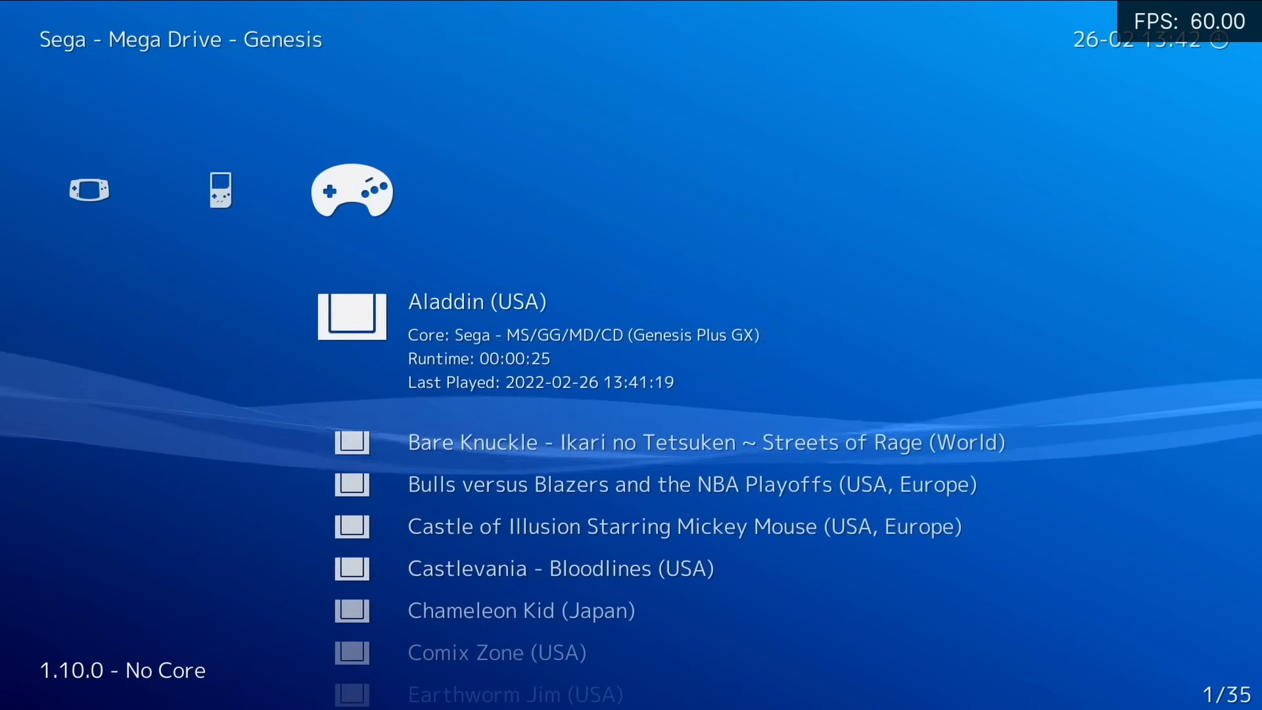
key("Down")
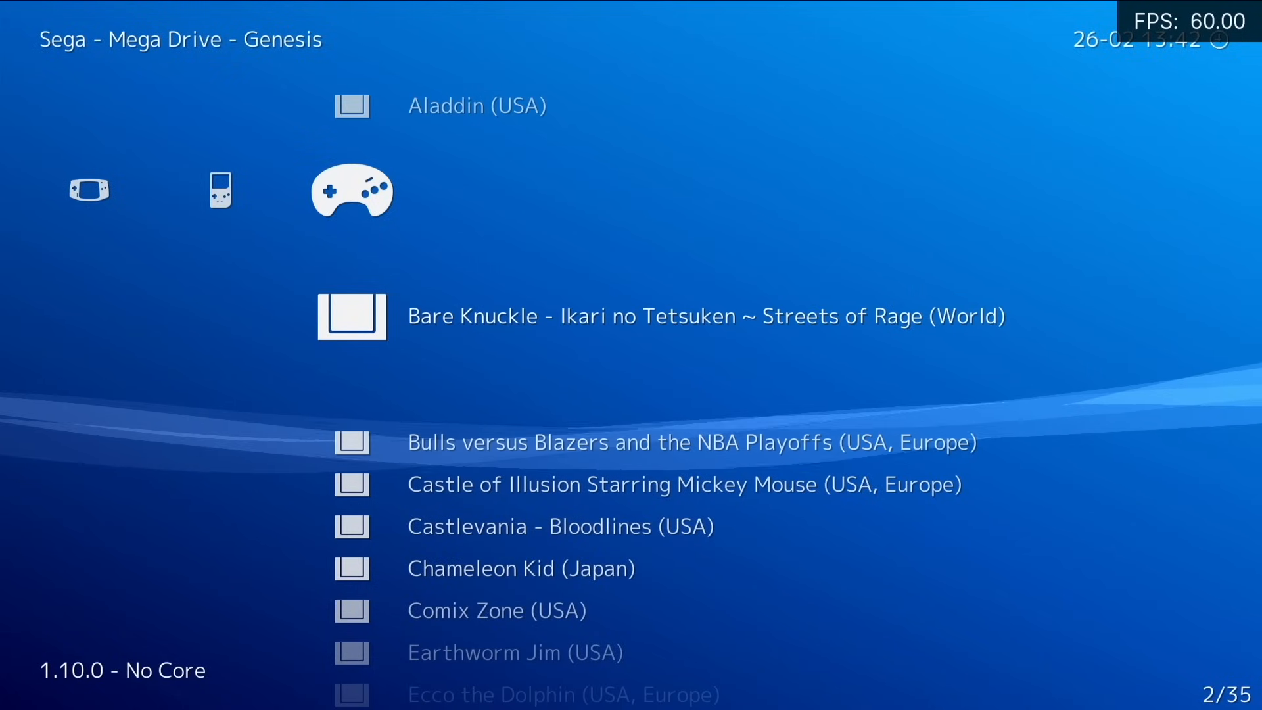
key("Down")
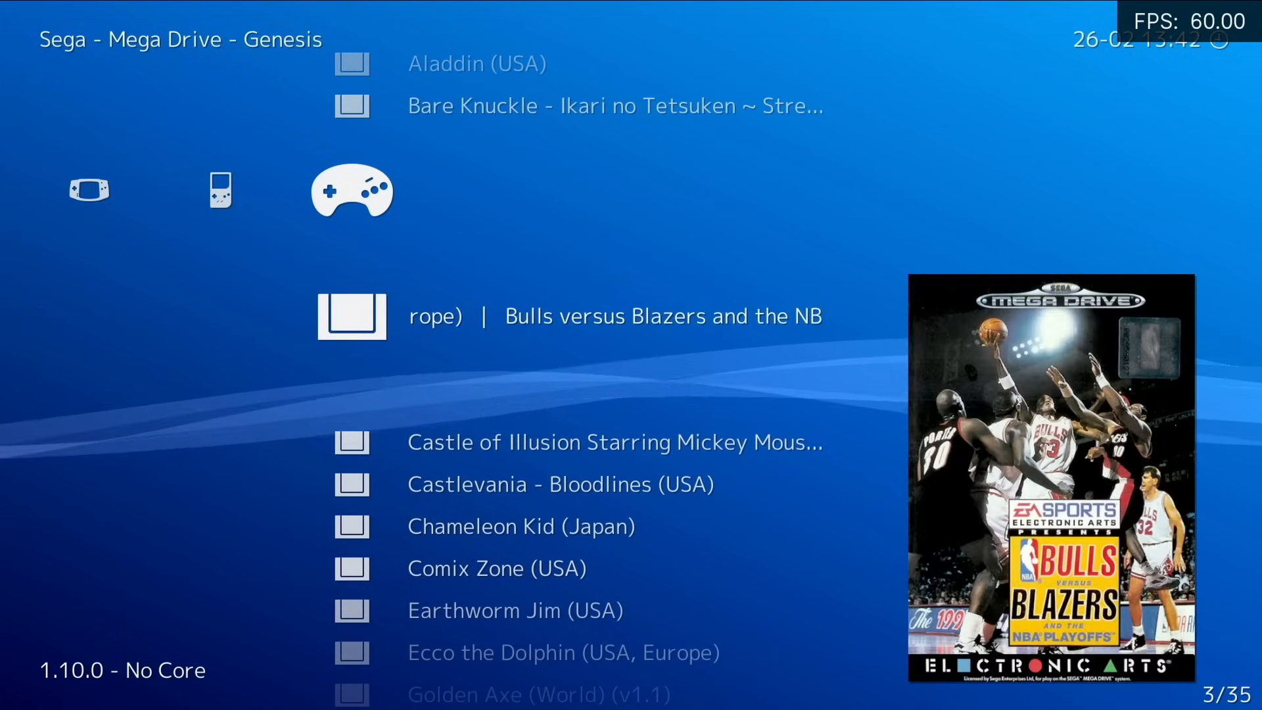
key("Down")
key("Up")
key("Up")
key("Up")
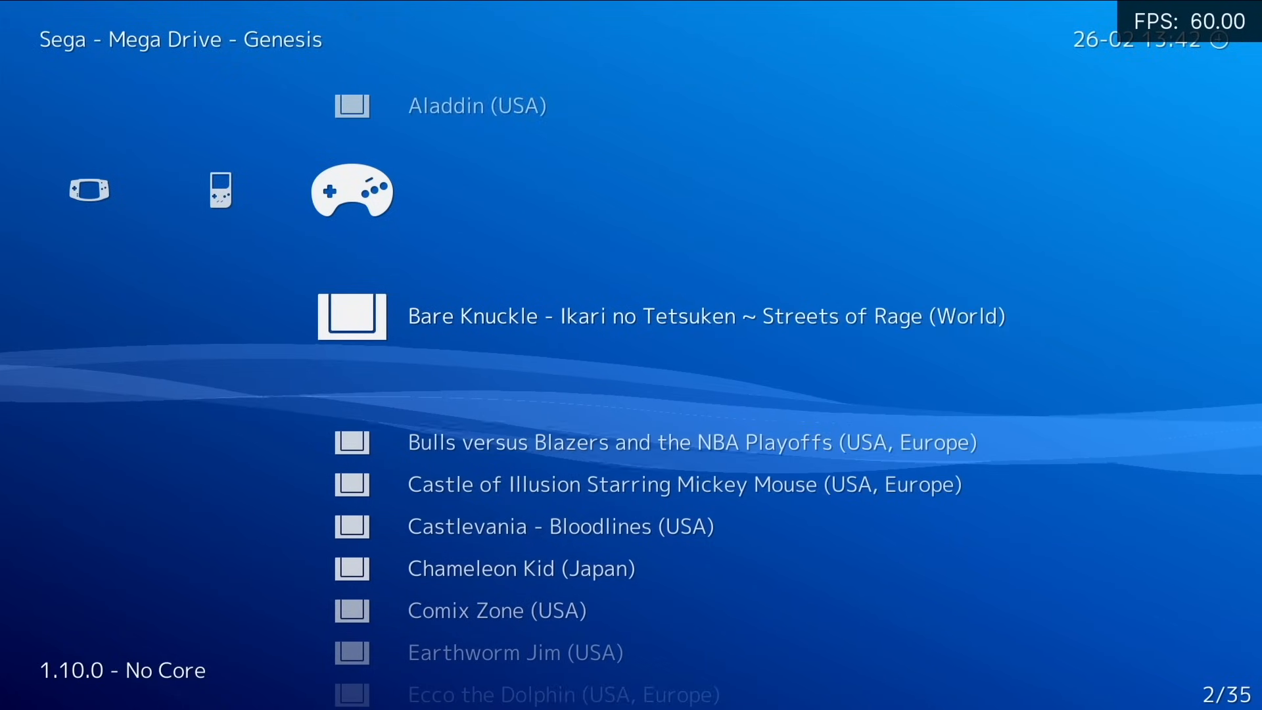
key("Down")
key("Down")
key("Down")
key("Down")
key("Down")
key("Down")
key("Down")
key("Down")
key("Down")
key("Down")
key("Down")
key("Down")
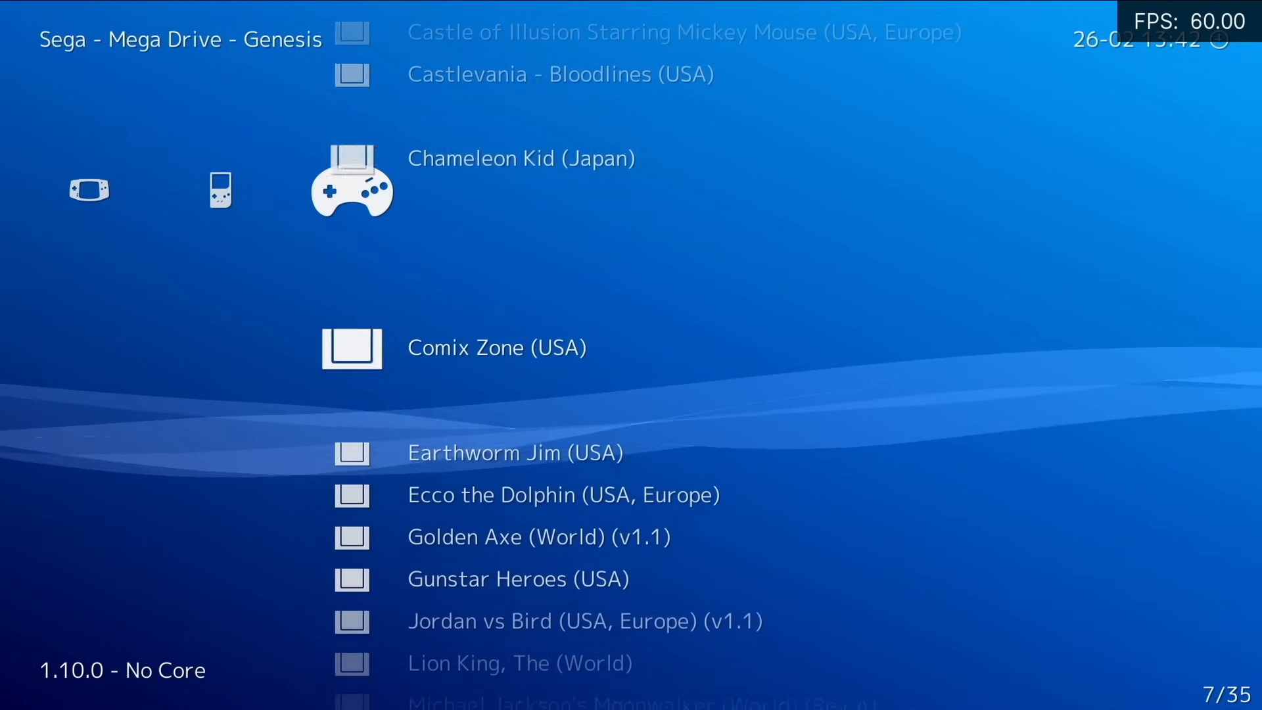
key("Down")
key("Down")
key("Up")
key("Up")
key("Up")
key("Up")
key("Up")
key("Up")
key("Up")
key("Up")
key("Up")
key("Up")
key("Up")
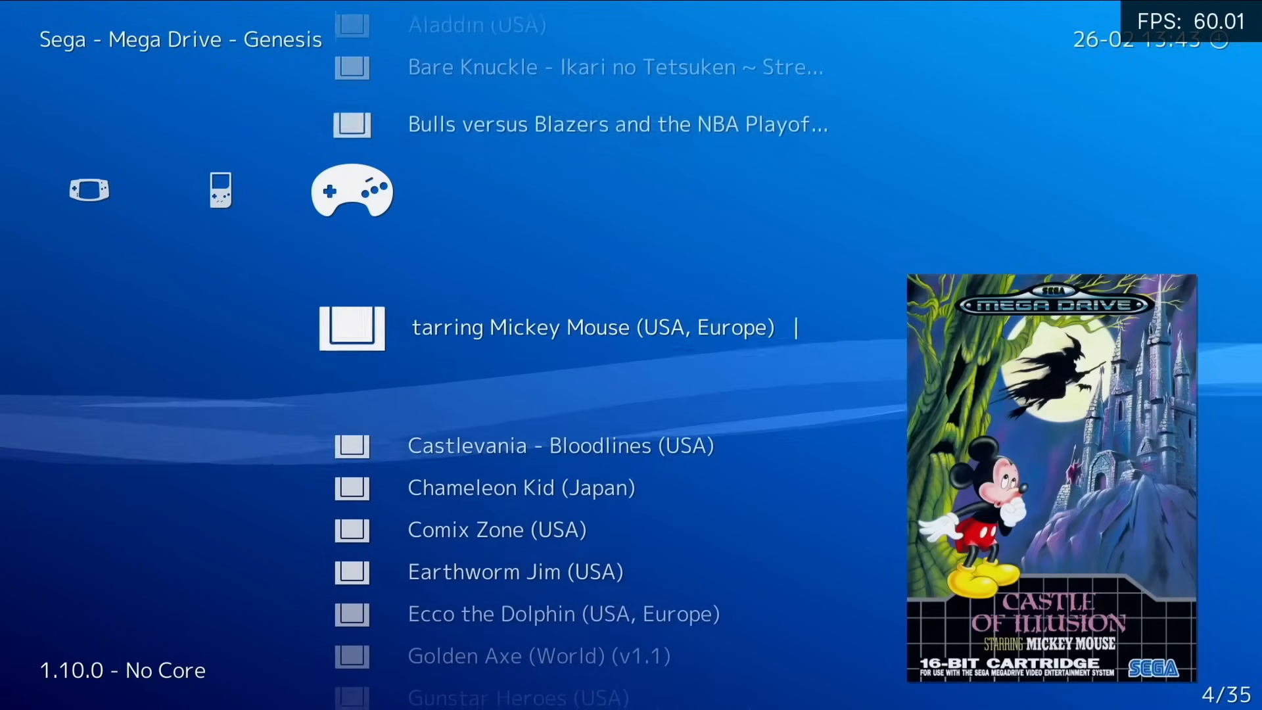
key("Down")
key("Down")
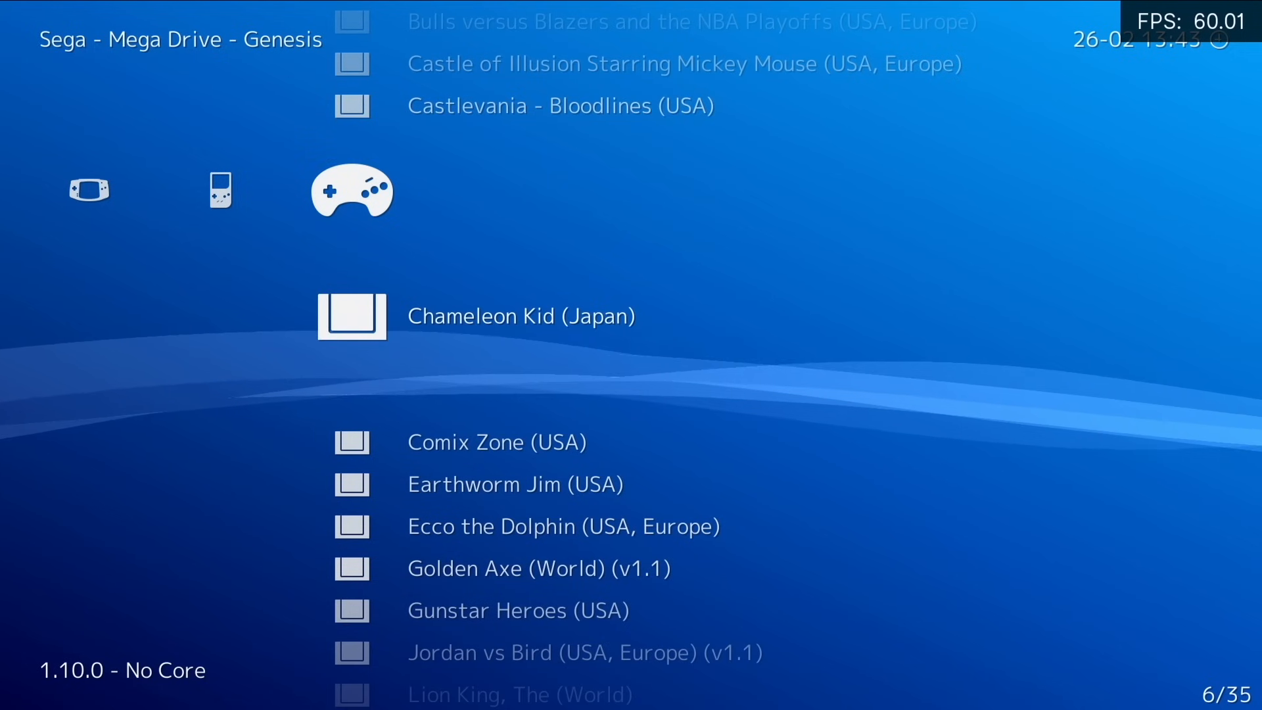
key("Down")
key("Down")
key("Down")
key("Down")
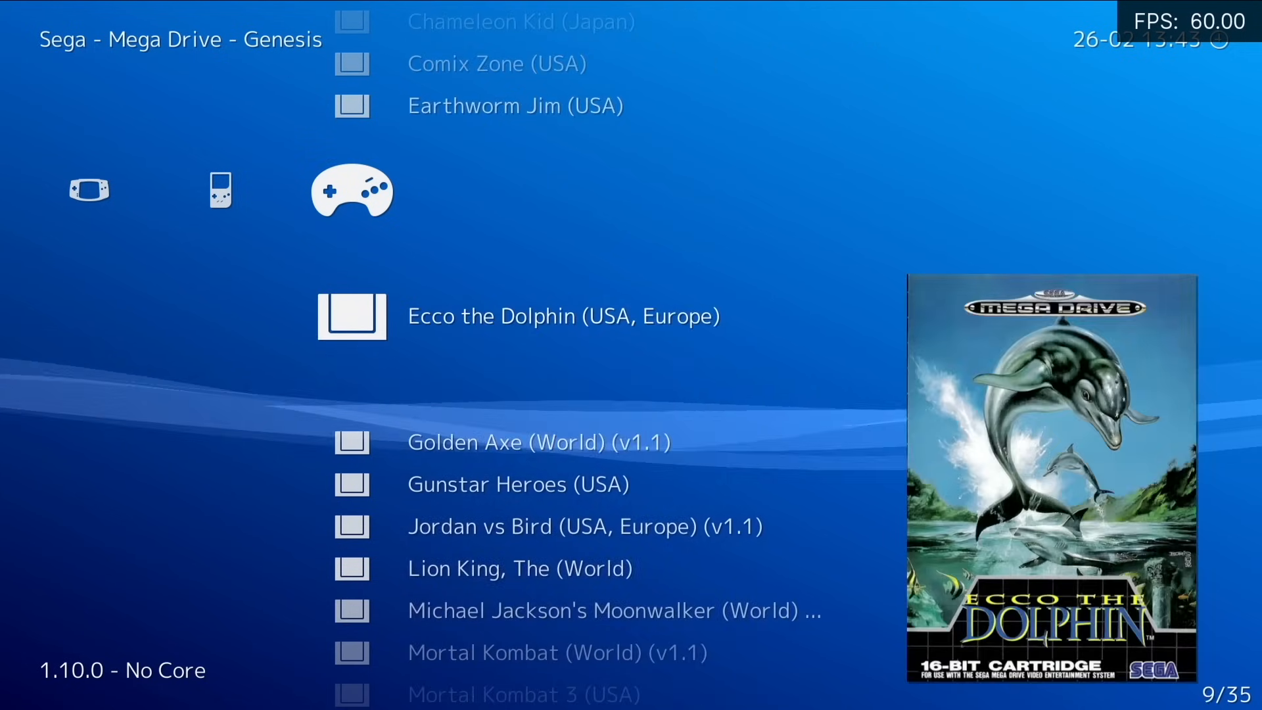
key("Down")
key("Down")
key("Down")
key("Down")
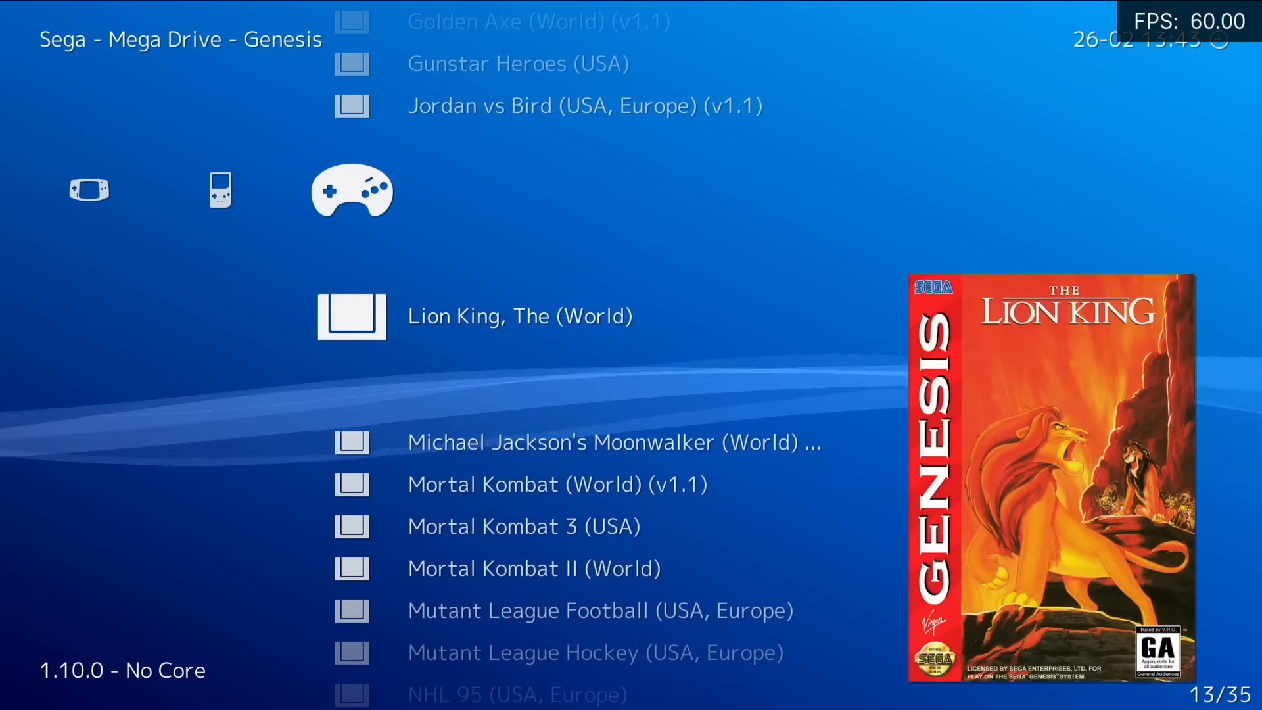
key("Down")
Compare the Game Boy, Mega Drive and Game Boy Advance playlists, ending on Final Fight One.
key("Left")
key("Down")
key("Down")
key("Down")
key("Down")
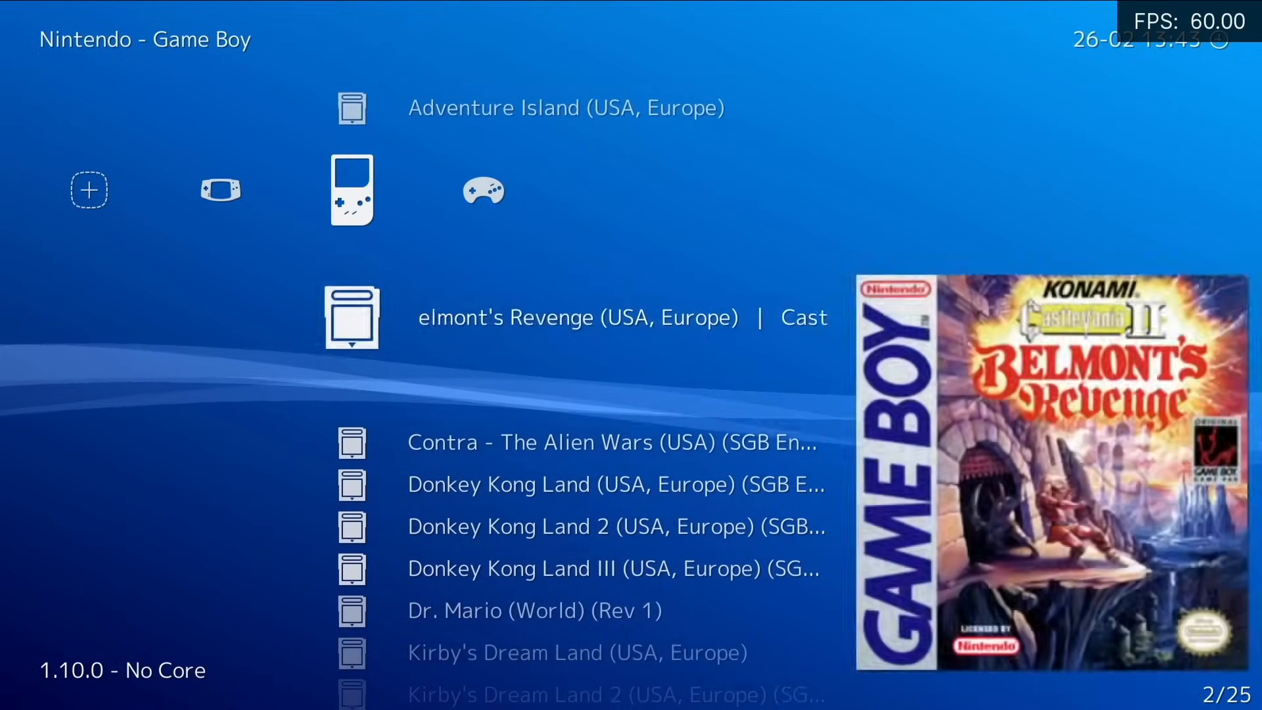
key("Up")
key("Right")
key("Down")
key("Down")
key("Down")
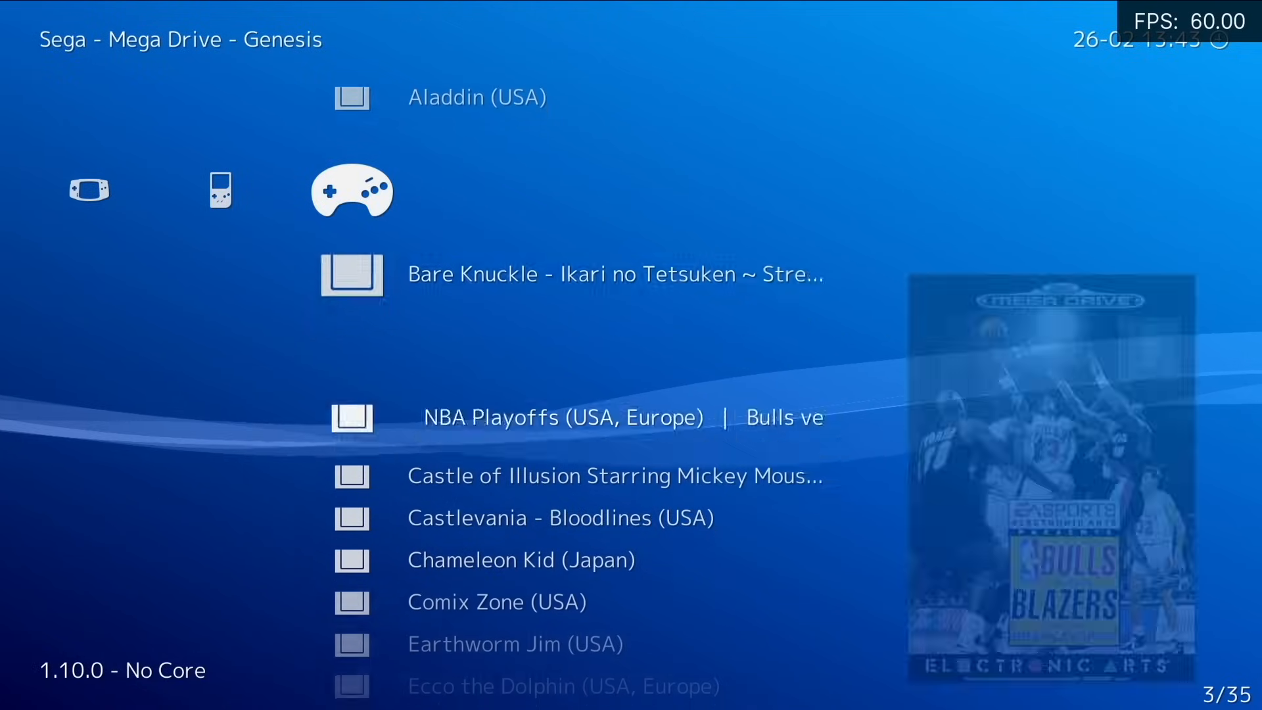
key("Down")
key("Down")
key("Left")
key("Left")
key("Down")
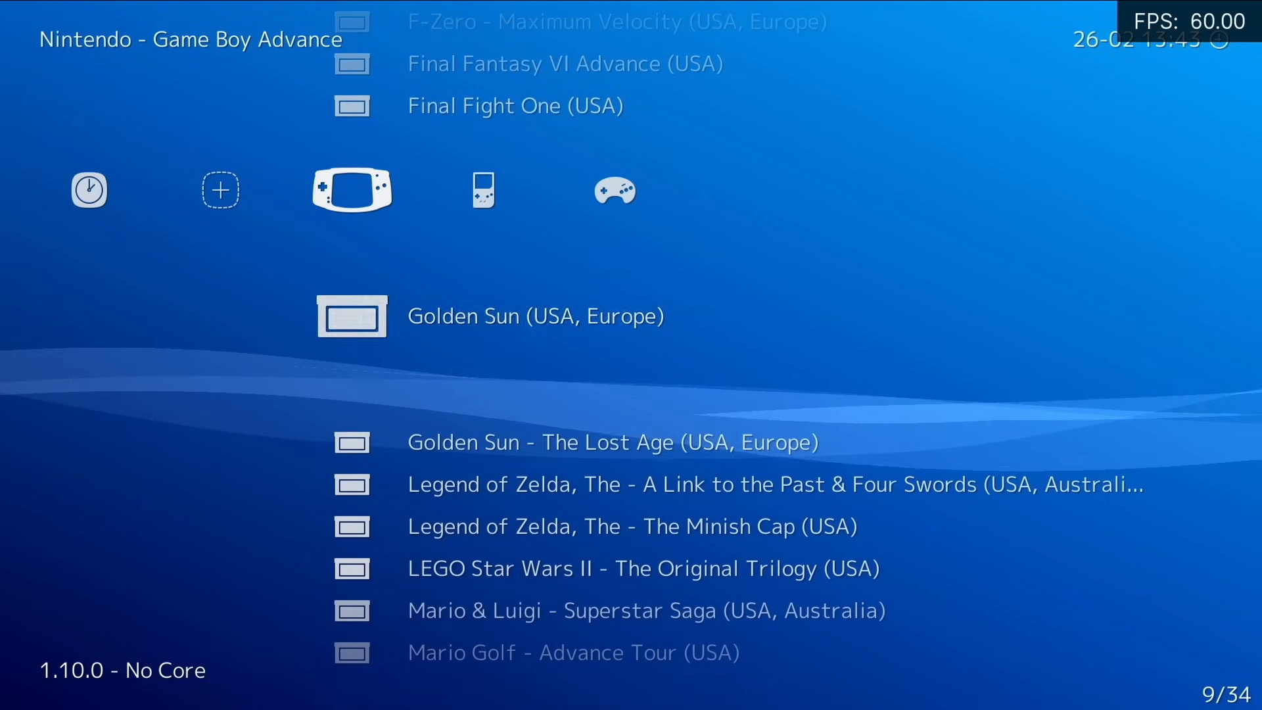
key("Up")
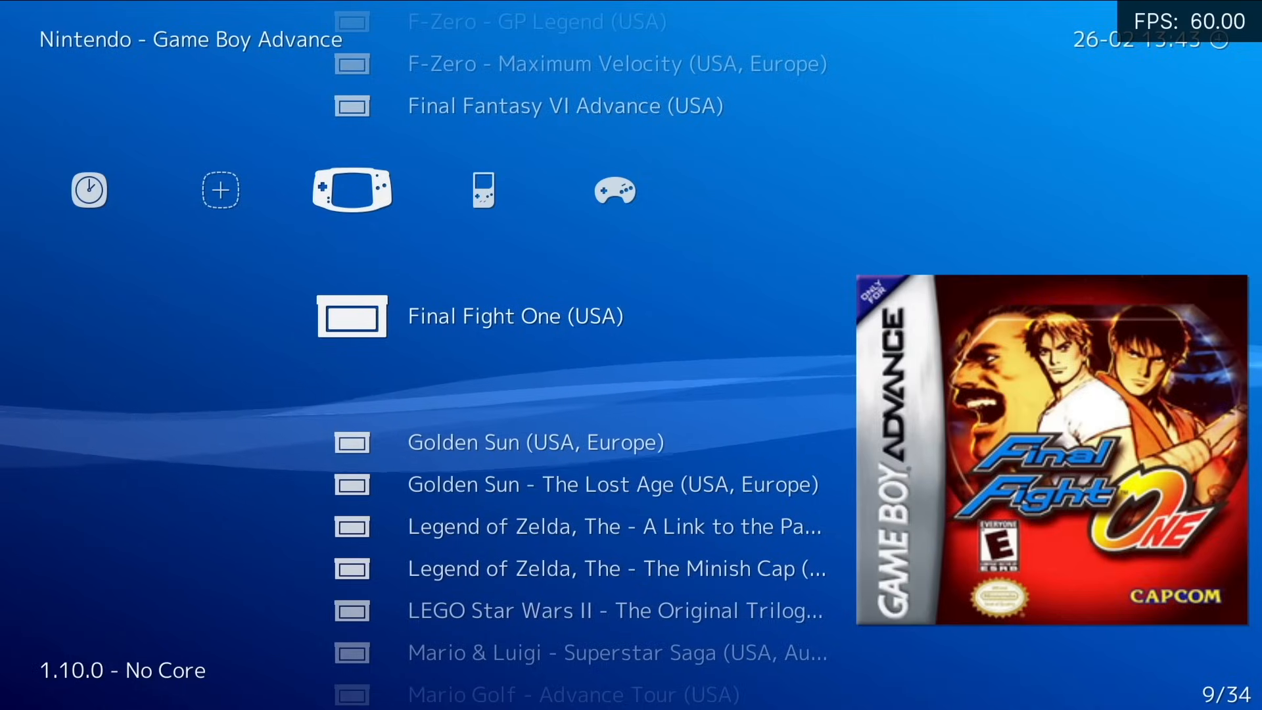
Go to Import Content and open the Manual Scan settings.
key("Left")
key("Left")
key("Left")
key("Left")
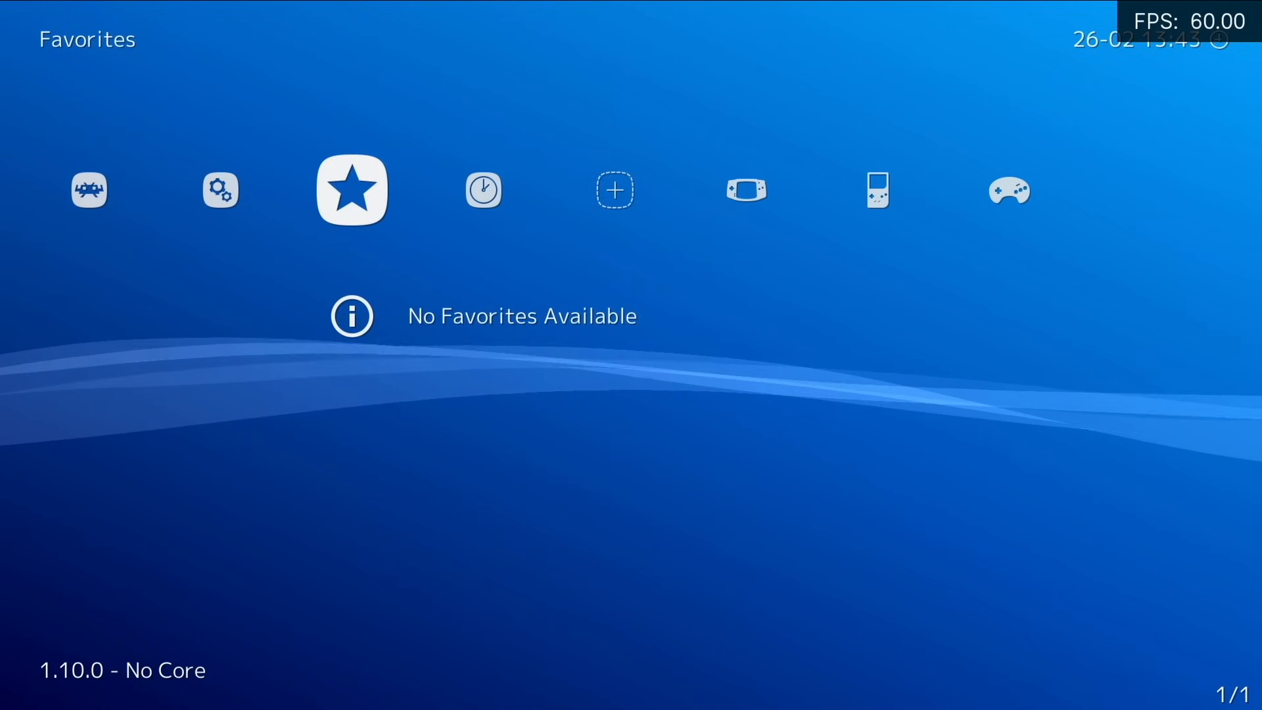
key("Right")
key("Right")
key("Right")
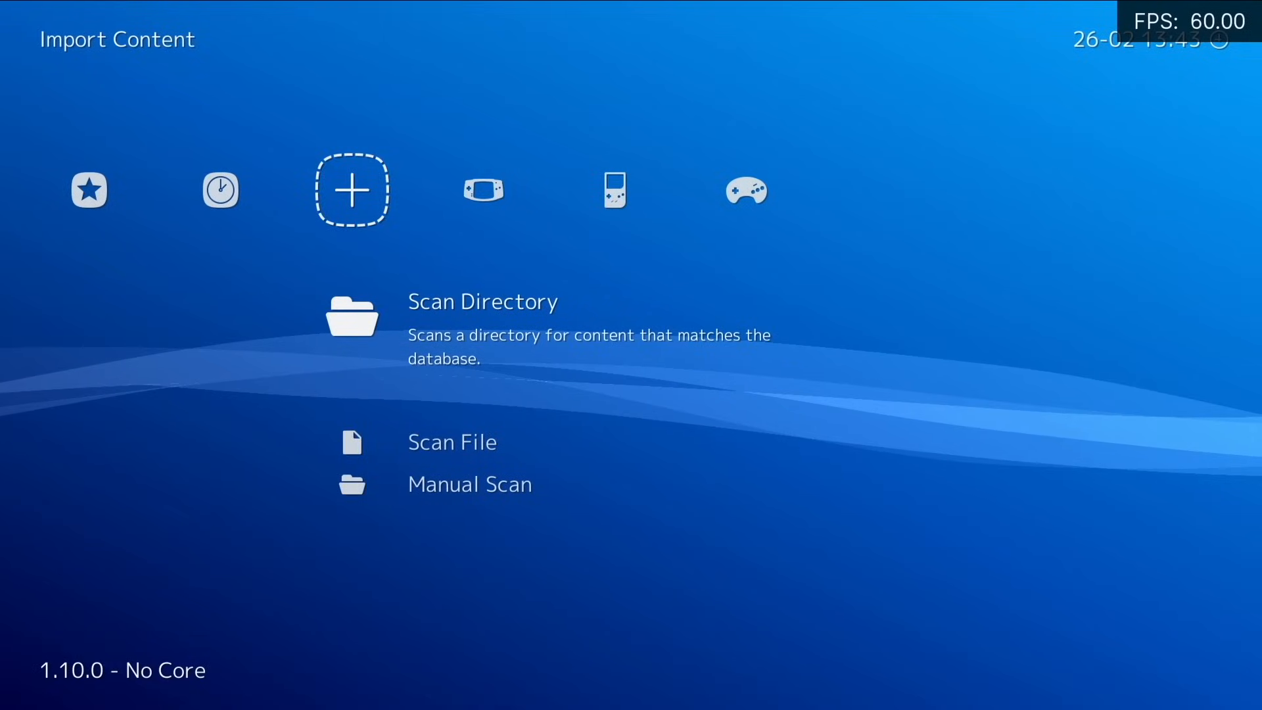
key("Return")
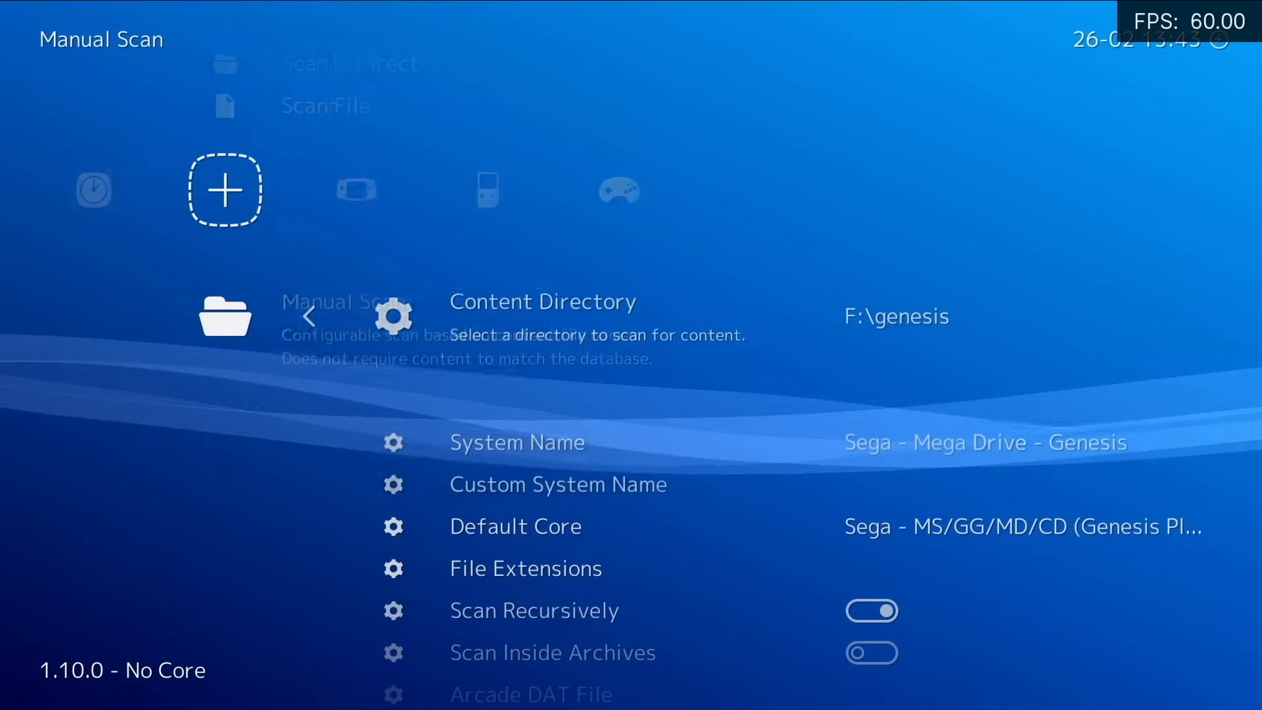
Set the scan's Content Directory to F:\mame and System Name to MAME 2003-Plus.
key("Return")
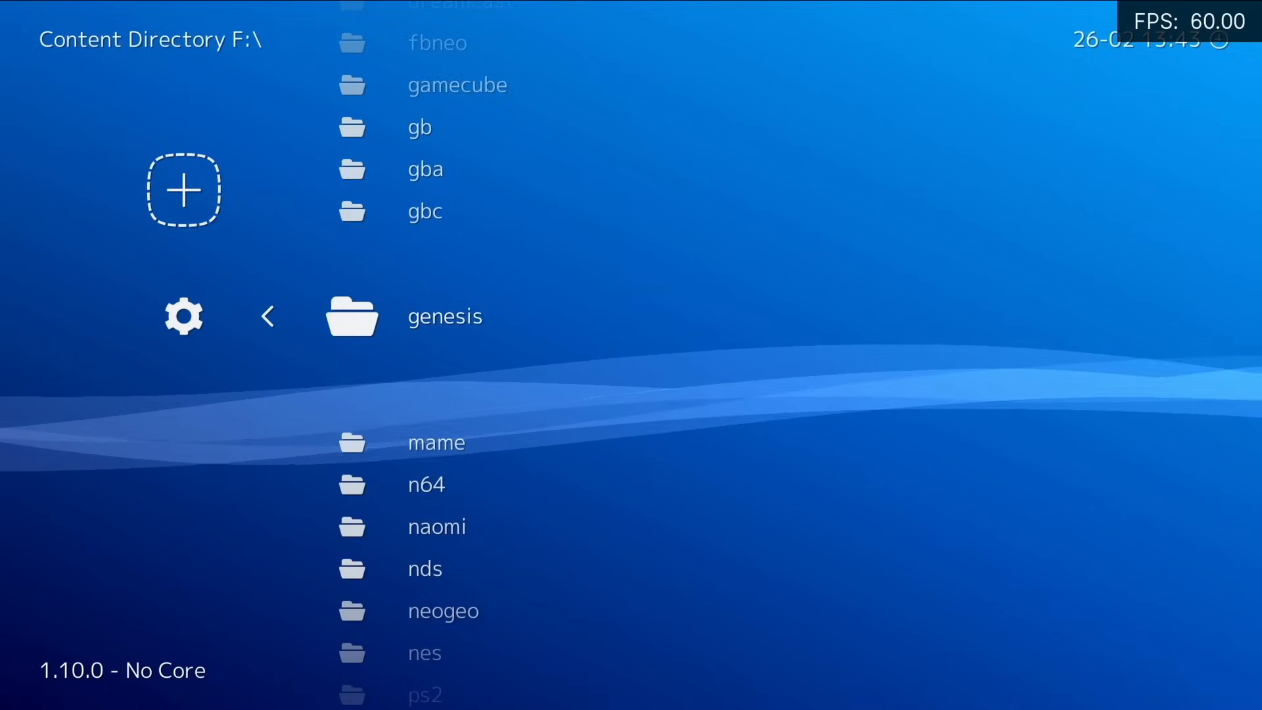
key("Down")
key("Return")
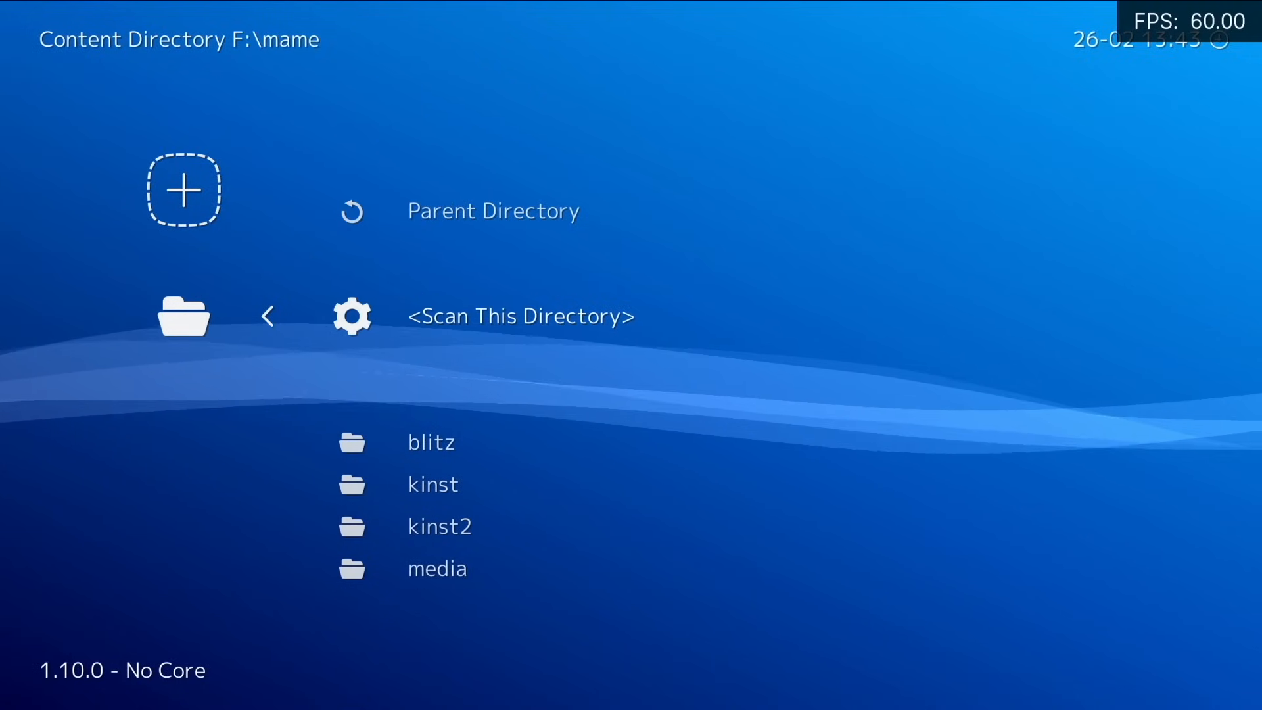
key("Return")
key("Down")
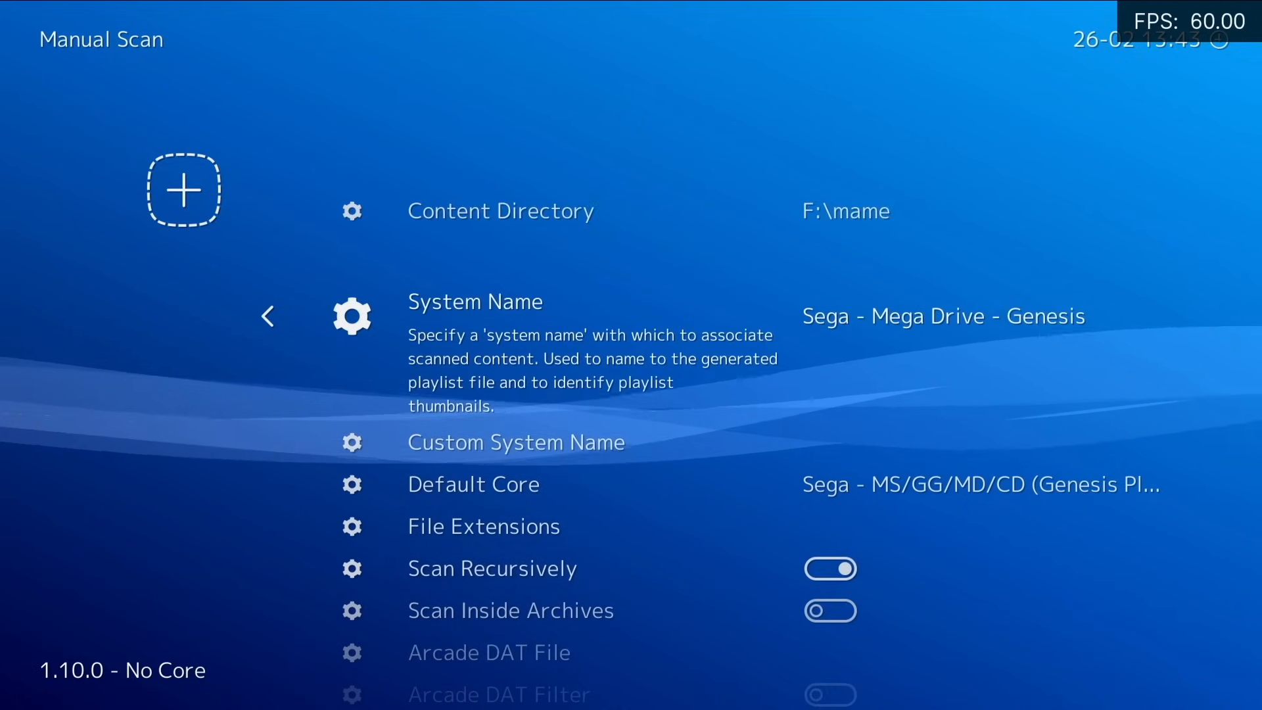
key("Return")
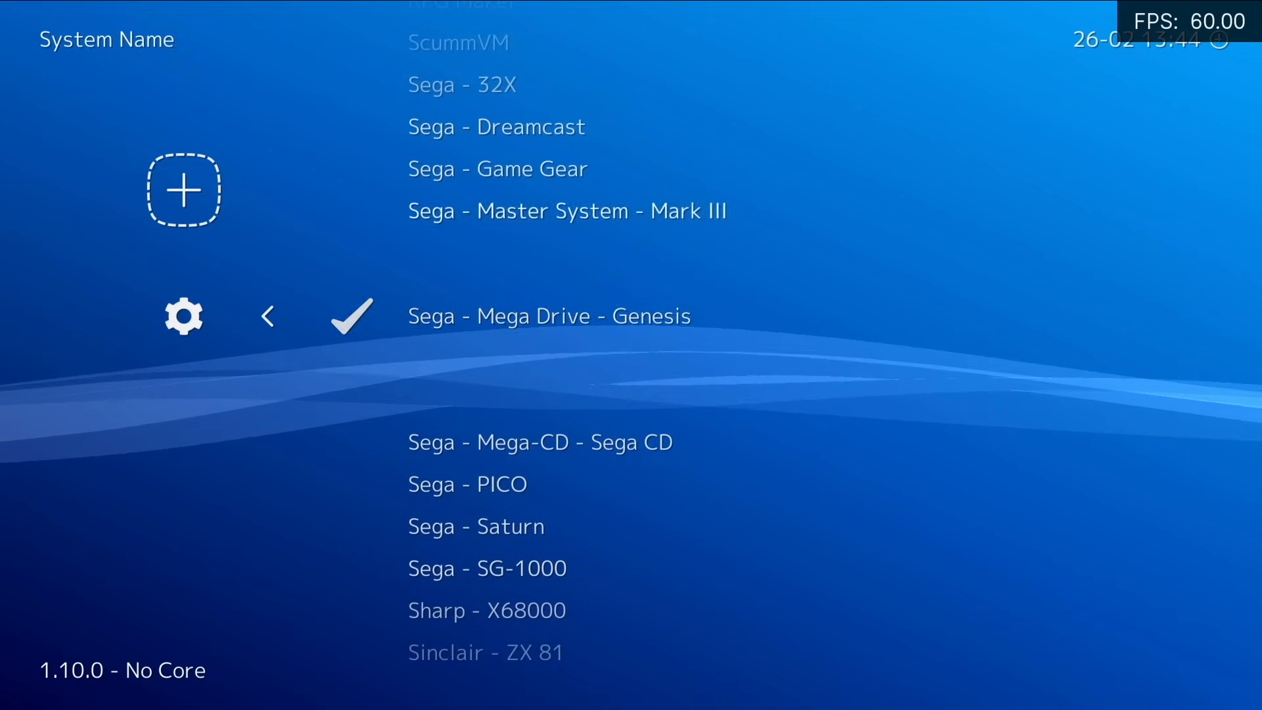
key("Up")
key("Up")
key("Up")
key("Up")
key("Up")
key("Up")
key("Up")
key("Up")
key("Up")
key("Up")
key("Return")
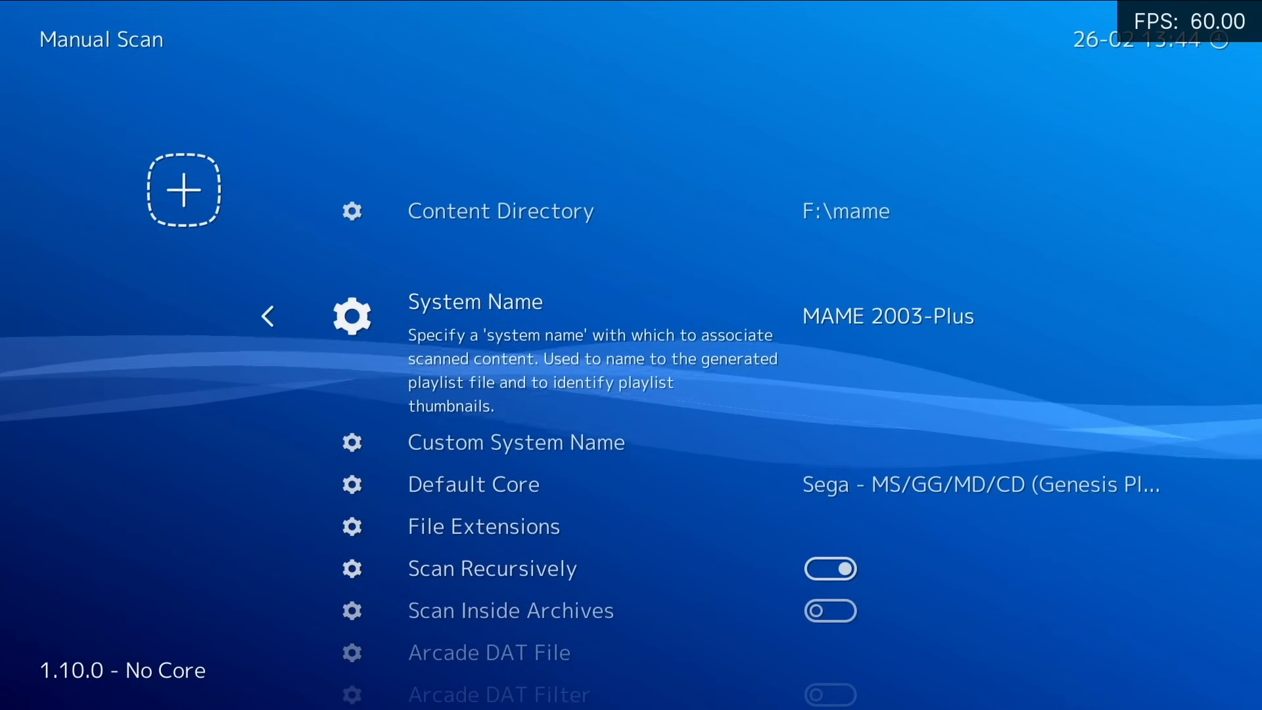
Make Arcade (MAME 2003-Plus) the default core, then check the guide's Arcade DAT File section in Chrome.
key("Down")
key("Return")
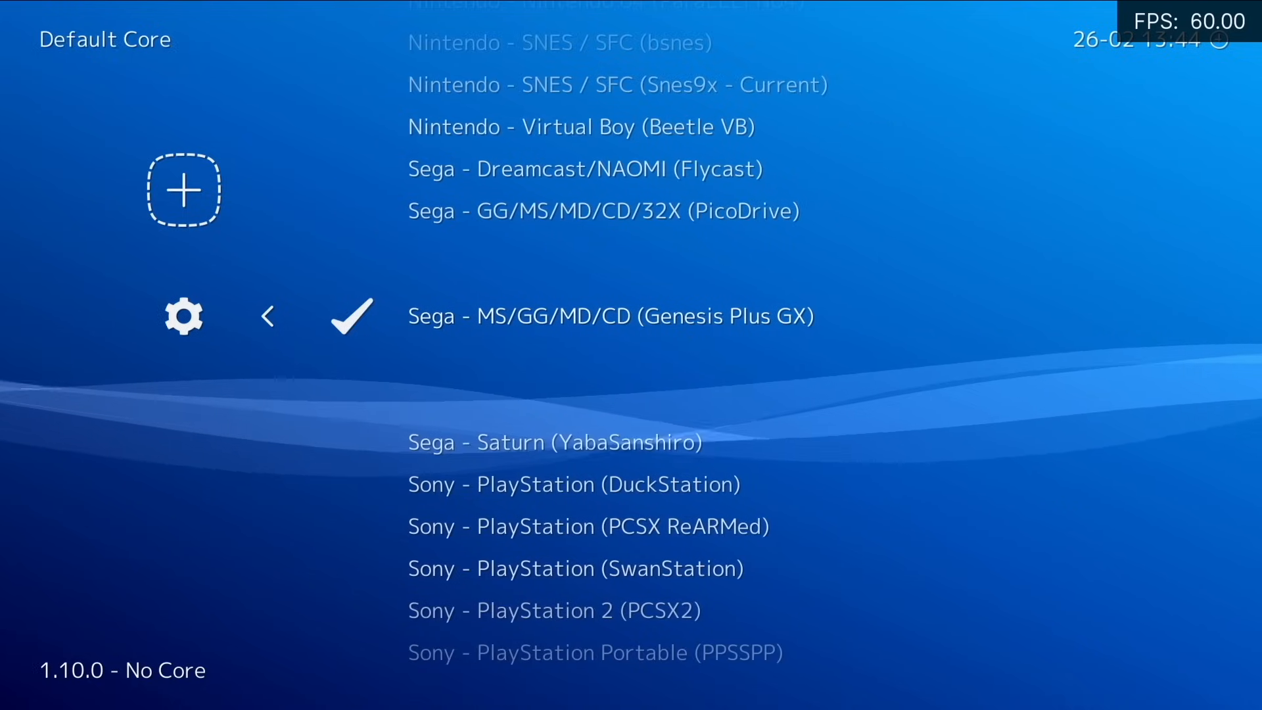
key("Up")
key("Up")
key("Up")
key("Up")
key("Up")
key("Up")
key("Up")
key("Up")
key("Up")
key("Up")
key("Up")
key("Up")
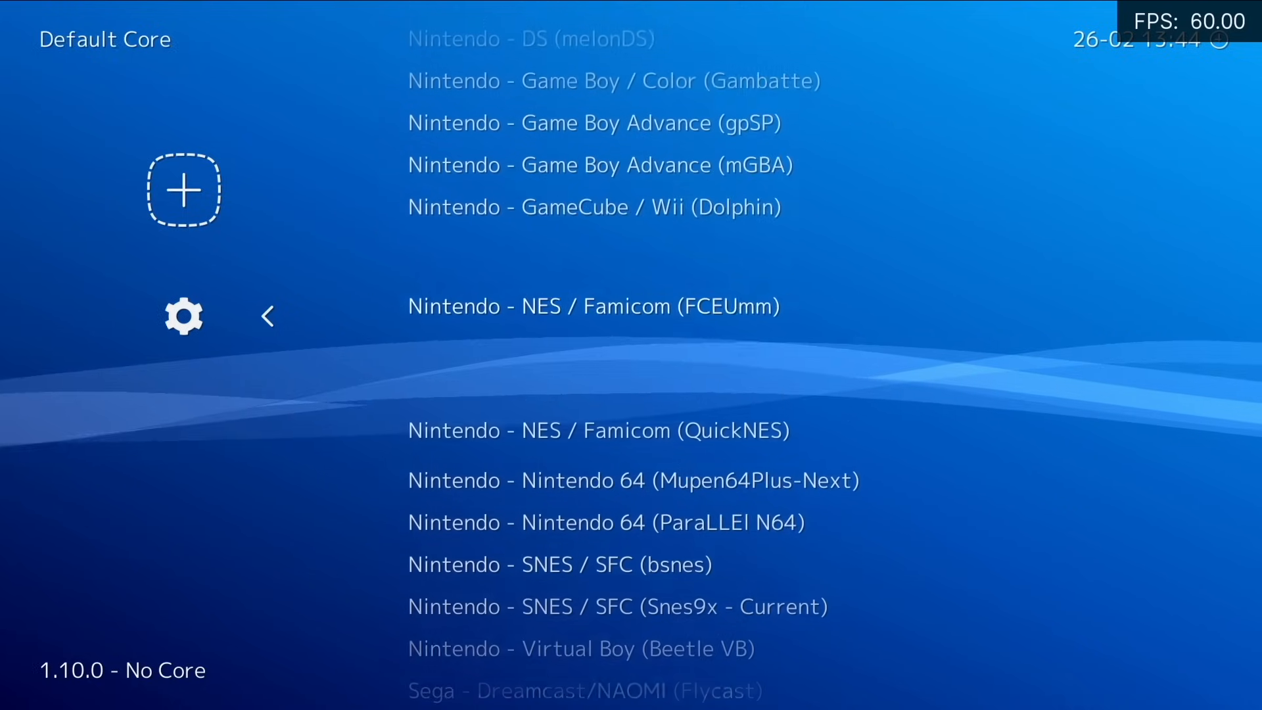
key("Up")
key("Up")
key("Up")
key("Up")
key("Up")
key("Up")
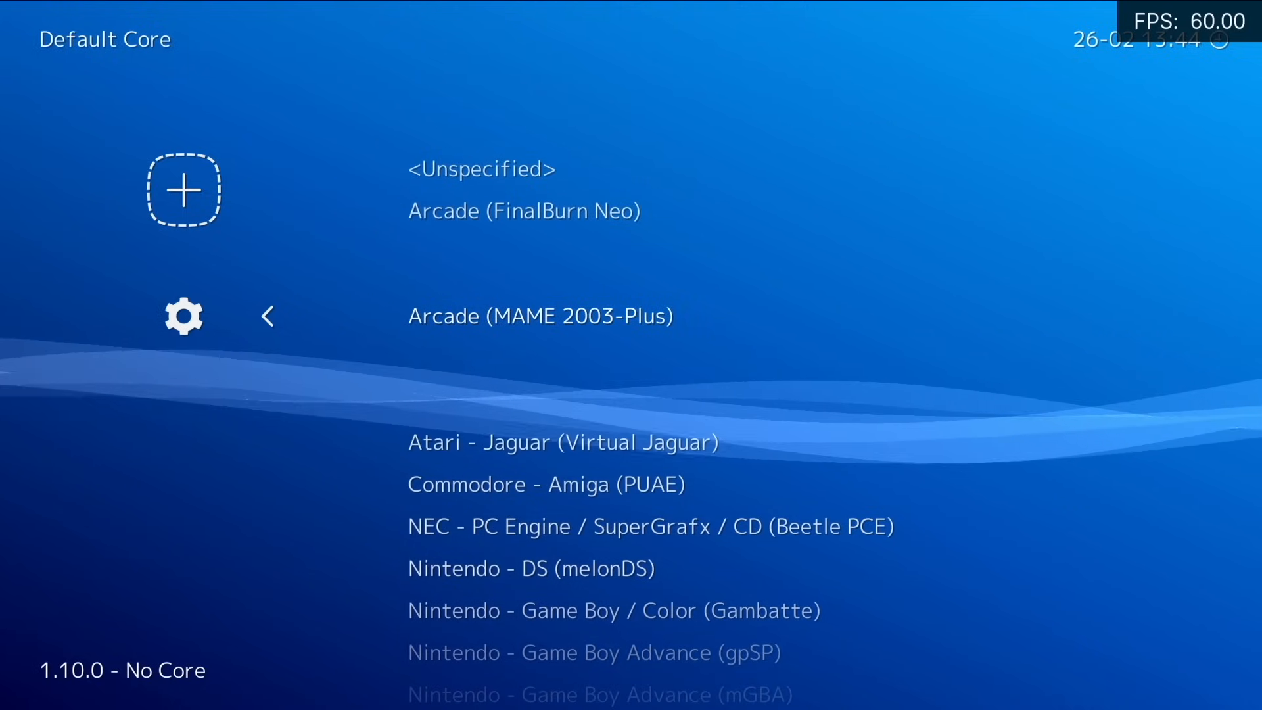
key("Return")
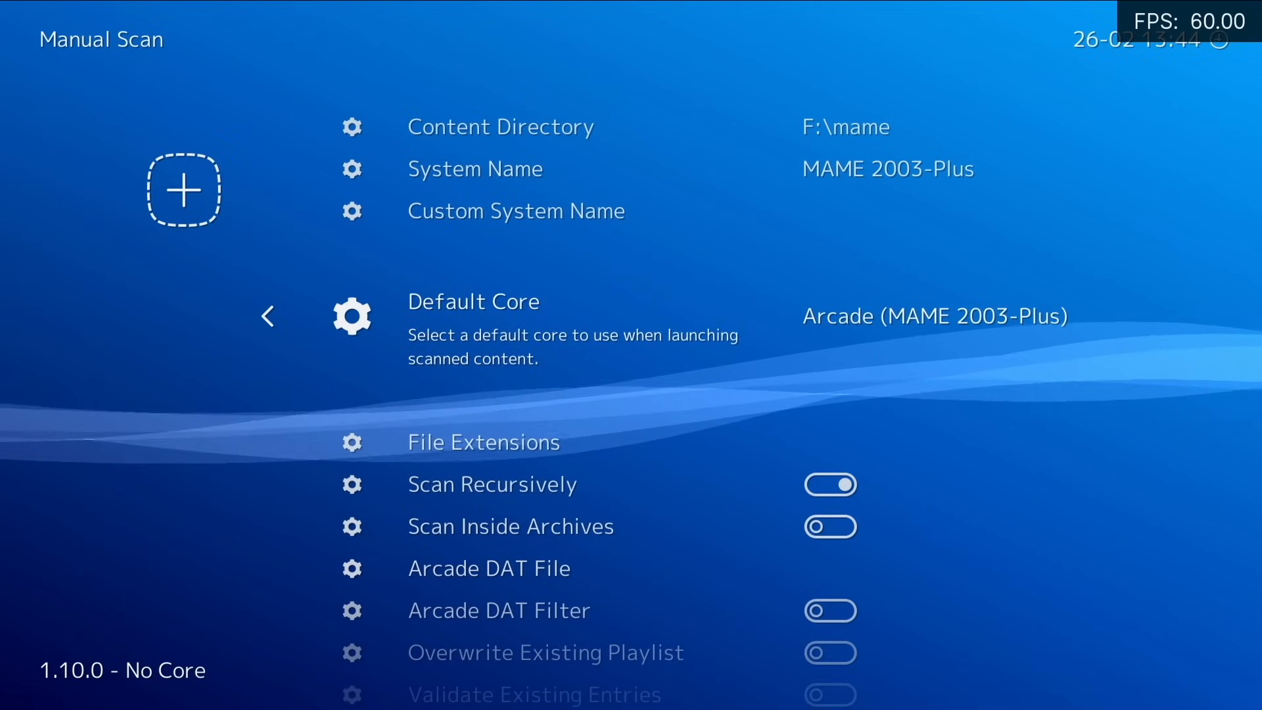
key("Down")
key("Down")
key("Down")
key("Down")
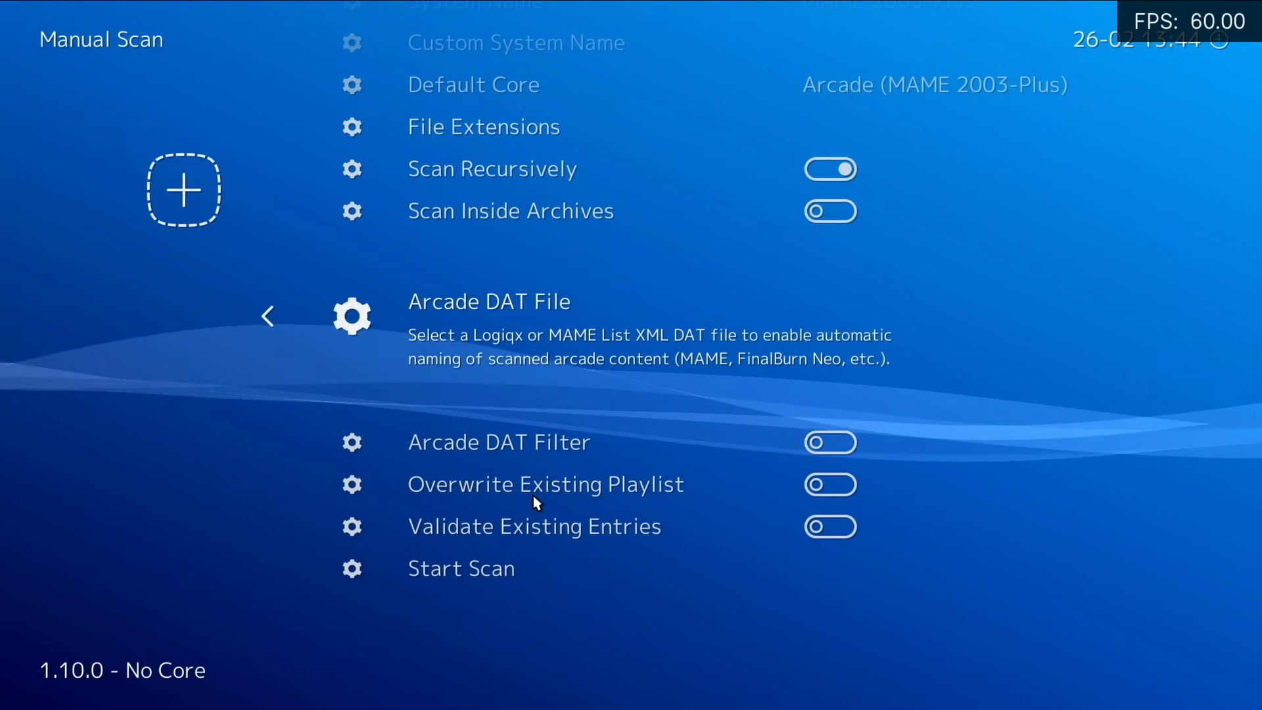
key("alt+Tab")
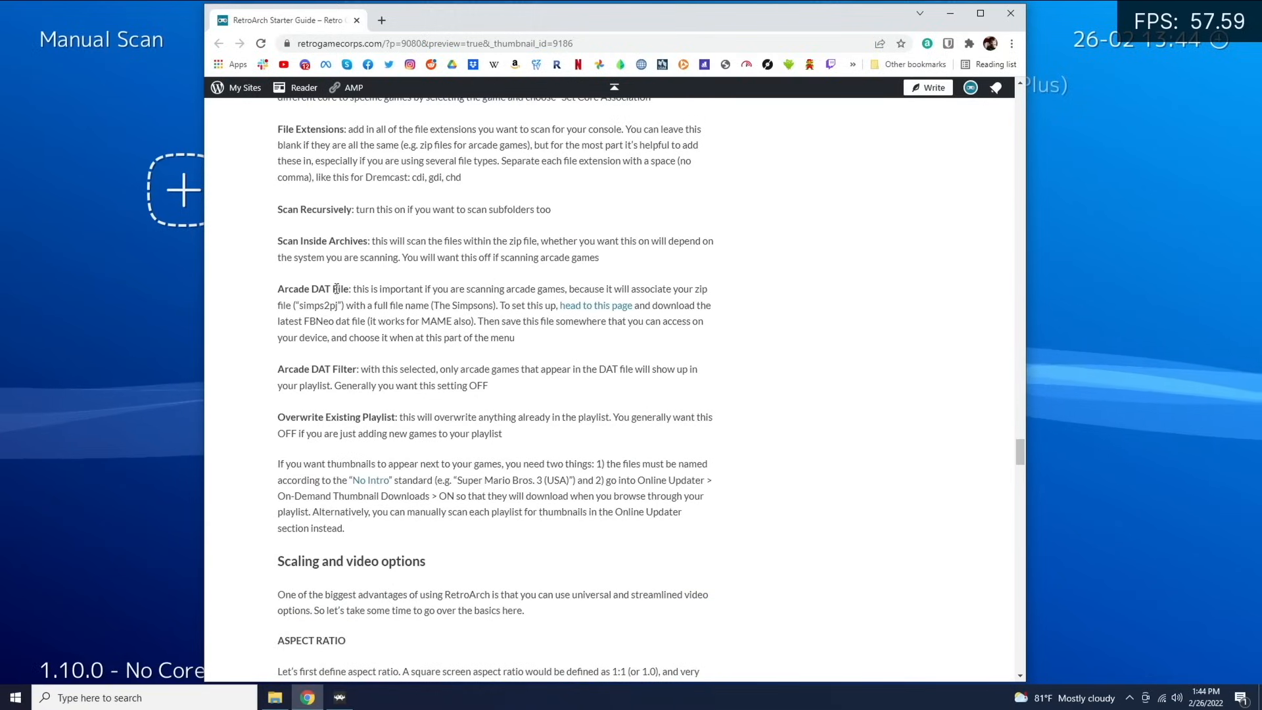
Save FinalBurn Neo (ClrMame Pro XML, Arcade only).dat from the FBNeo GitHub page to the F: drive.
left_click(588, 308)
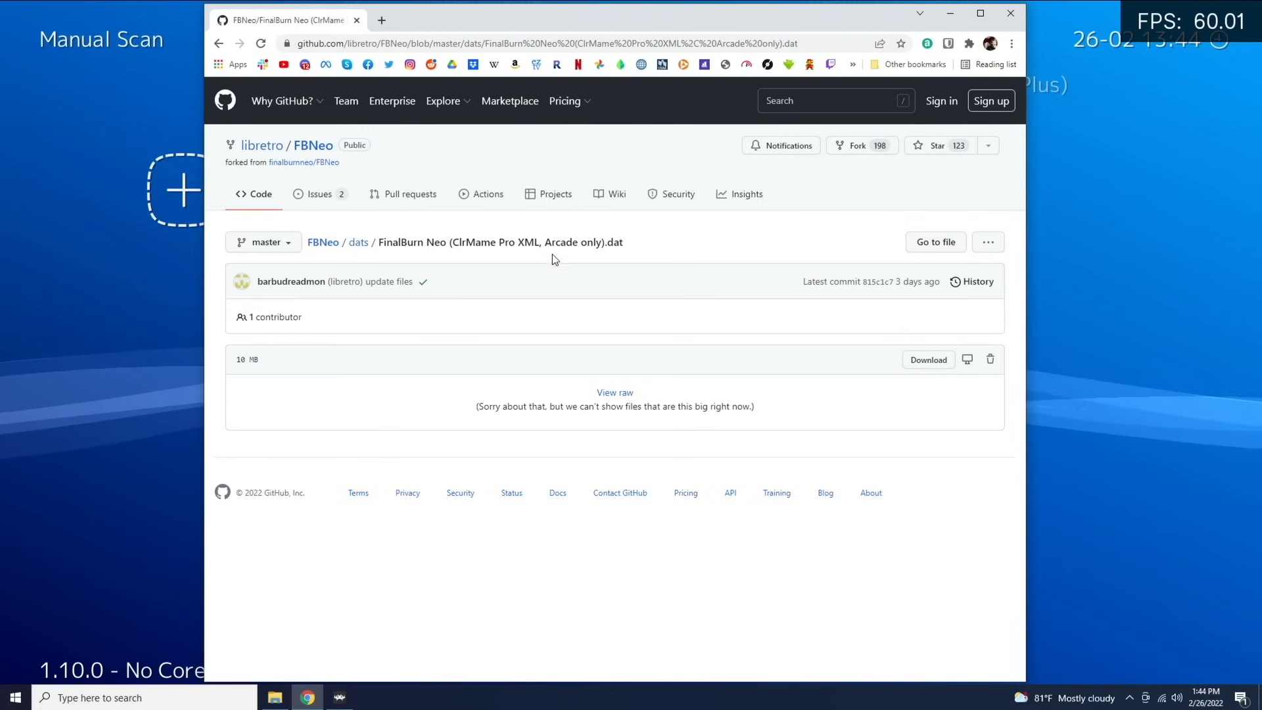
right_click(918, 364)
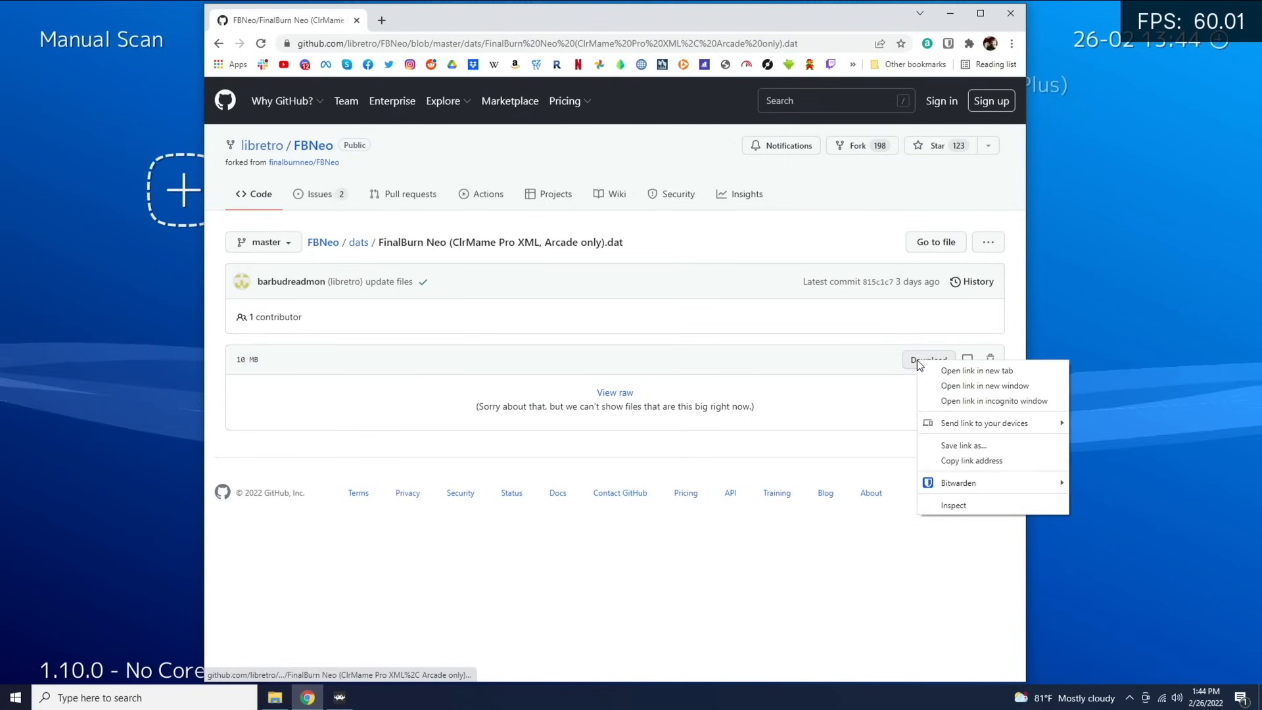
left_click(973, 445)
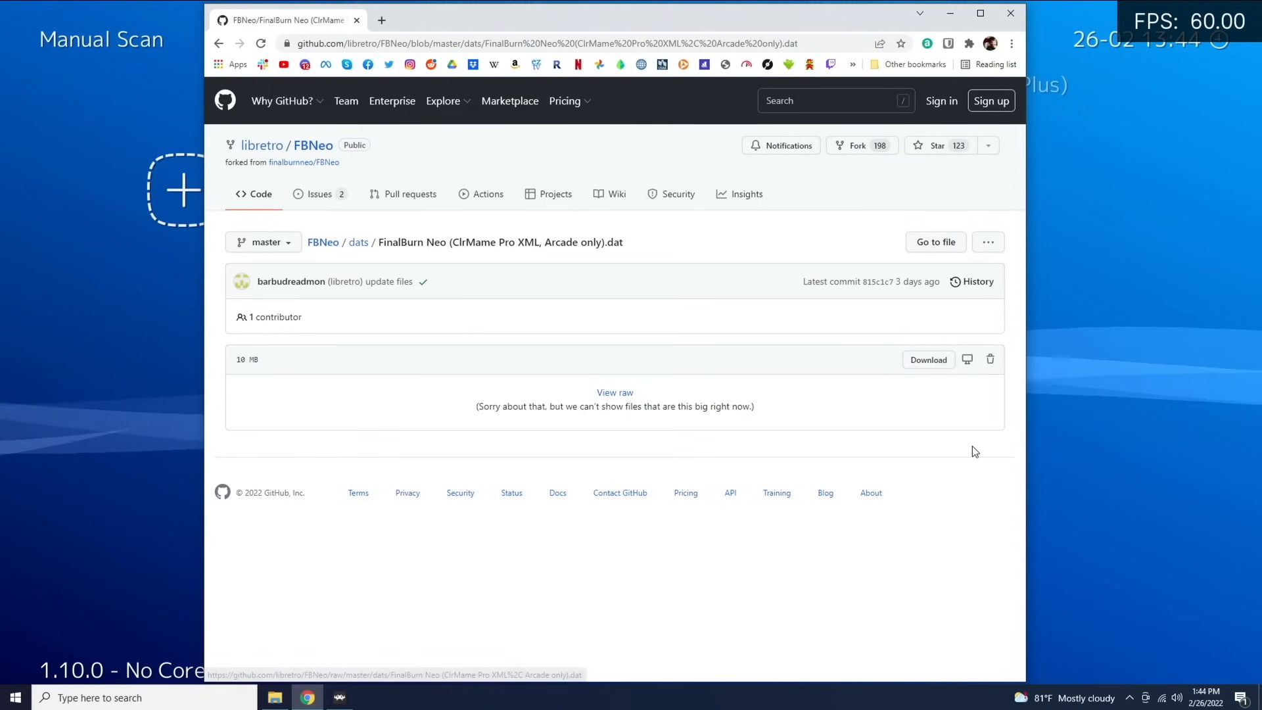
scroll(442, 165, "down", 10)
left_click(738, 338)
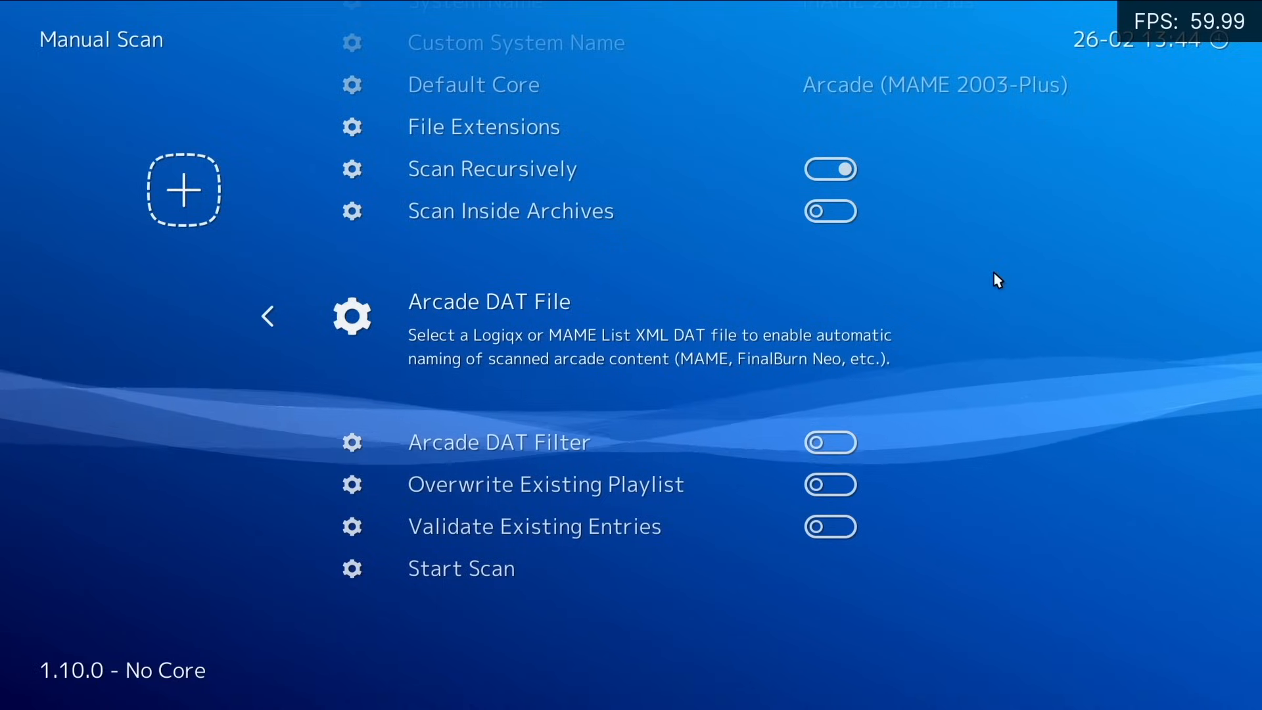
Set FinalBurn Neo (ClrMame Pro XML, Arcade only).dat as the Arcade DAT File, run the scan, and back out.
key("Return")
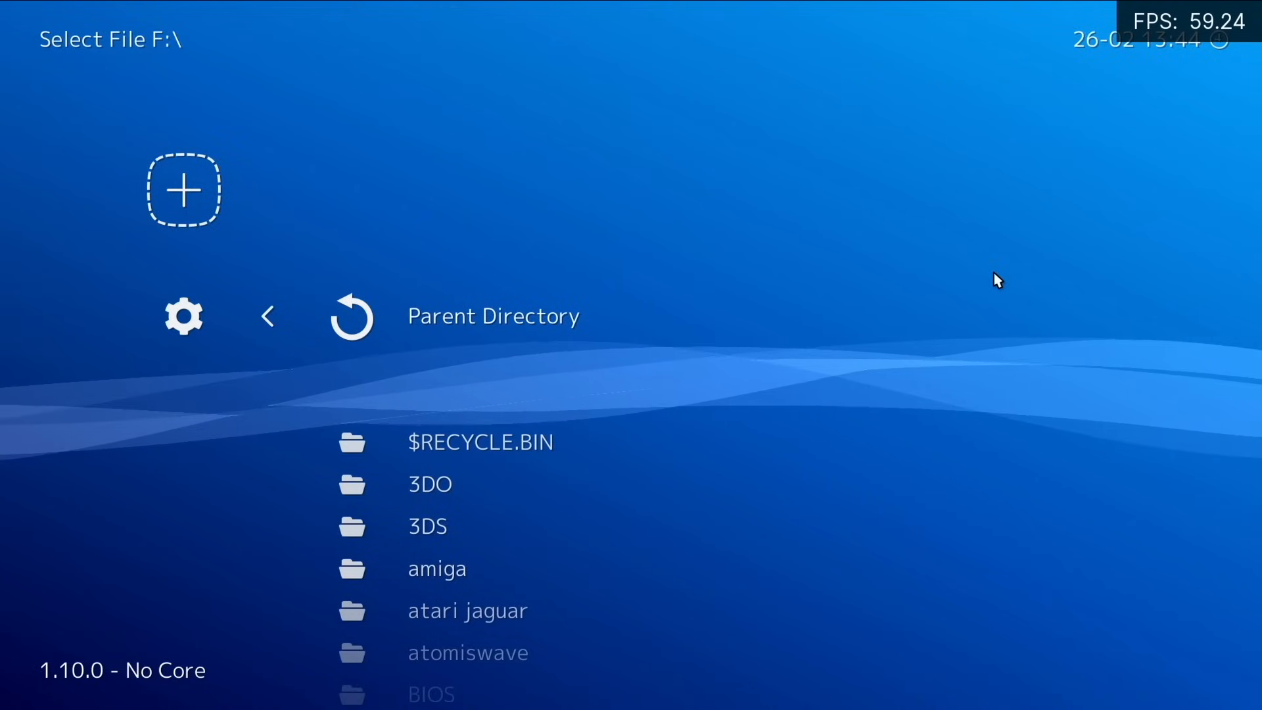
key("Down")
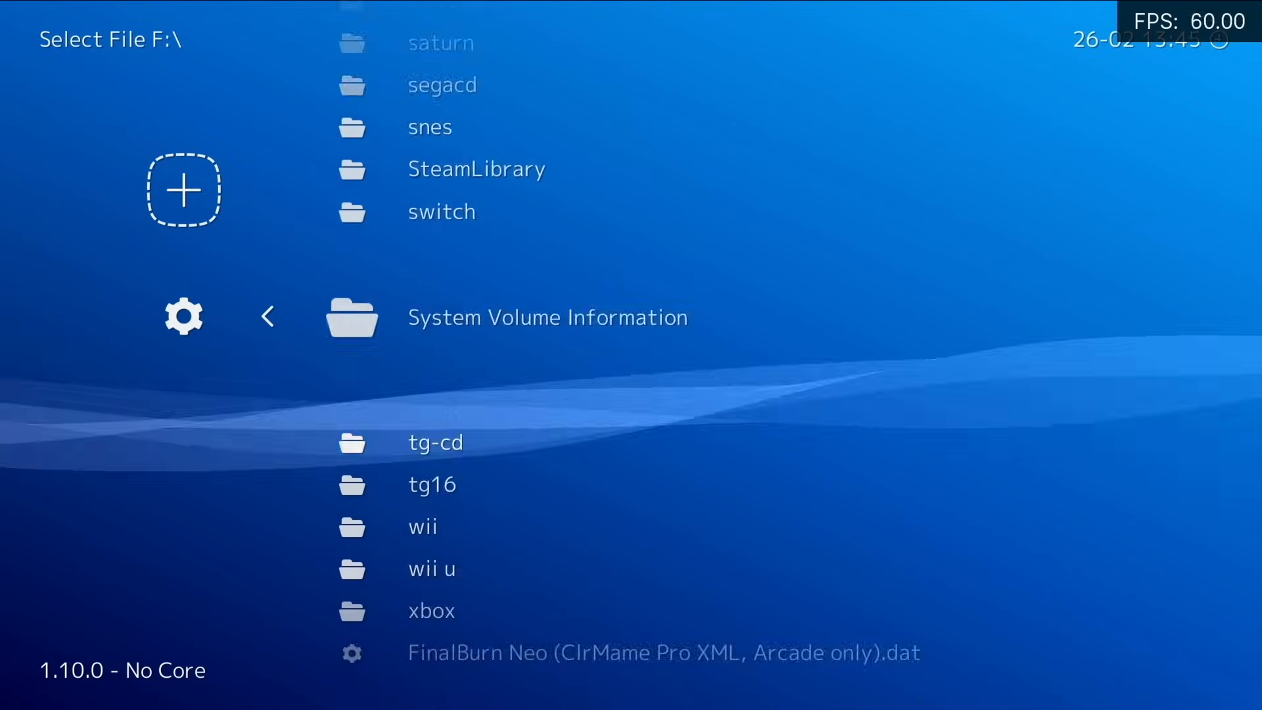
key("Down")
key("Down")
key("Down")
key("Down")
key("Down")
key("Down")
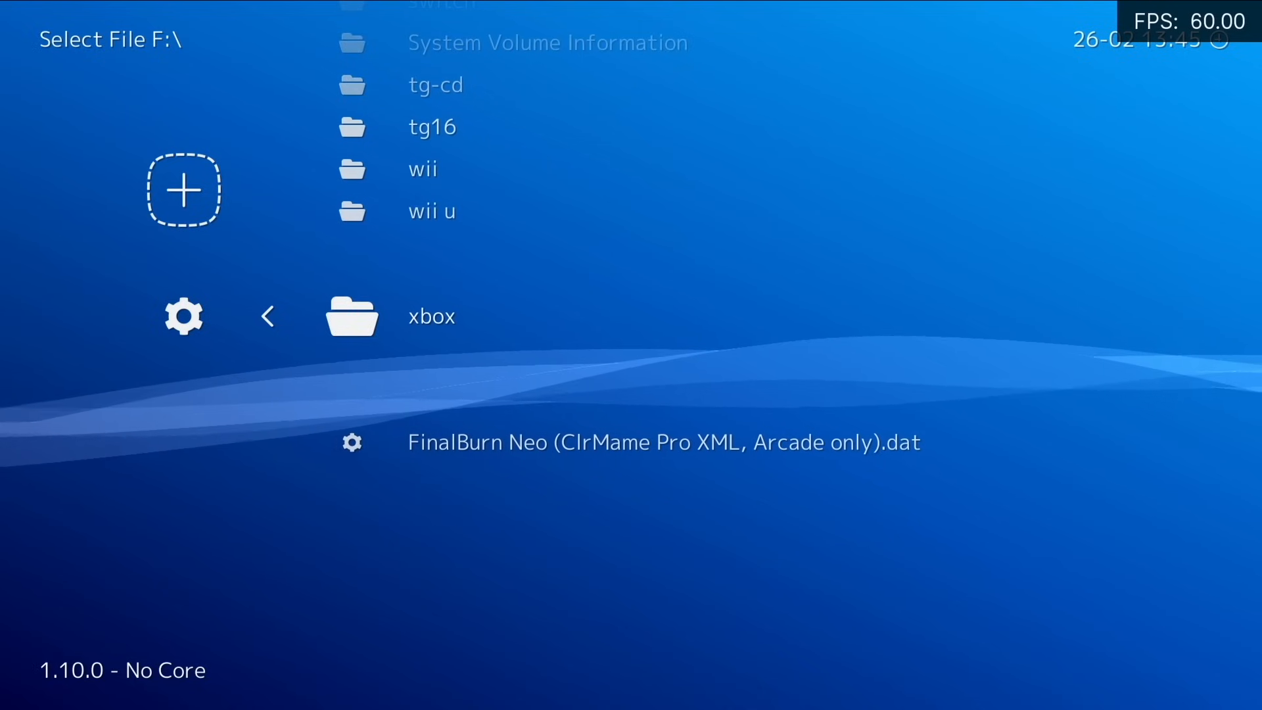
key("Return")
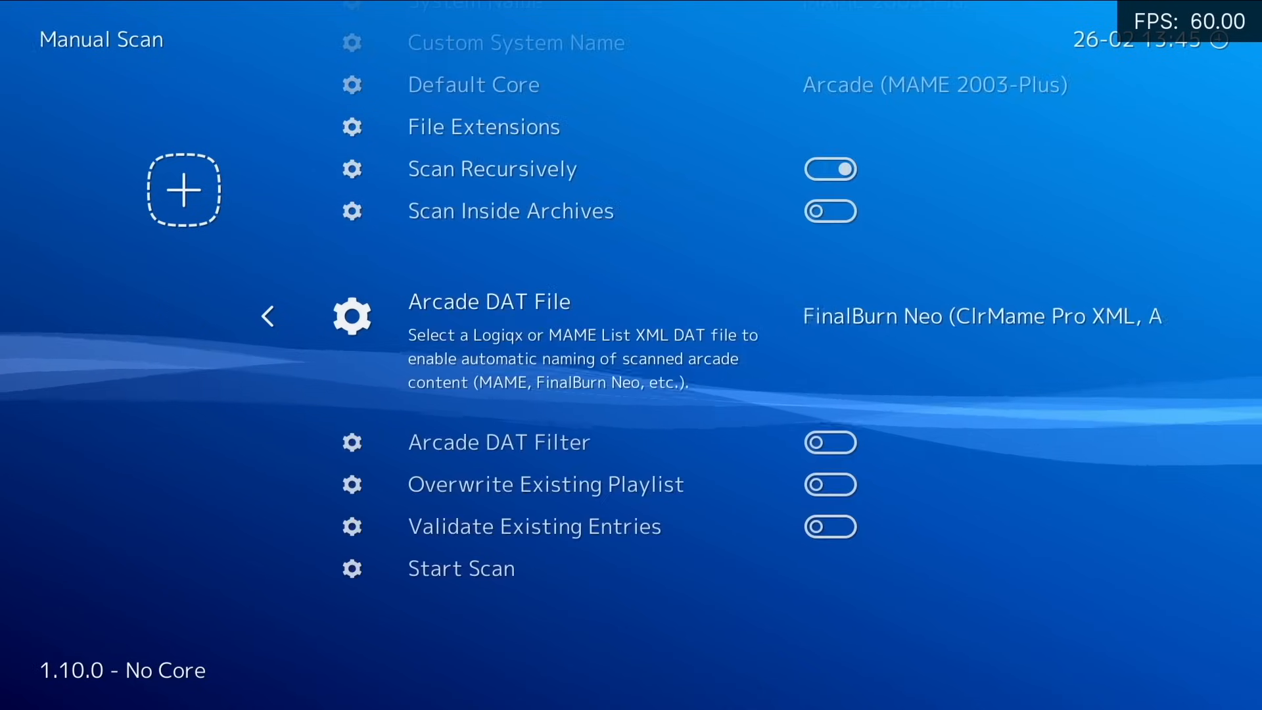
key("Down")
key("Down")
key("Down")
key("Down")
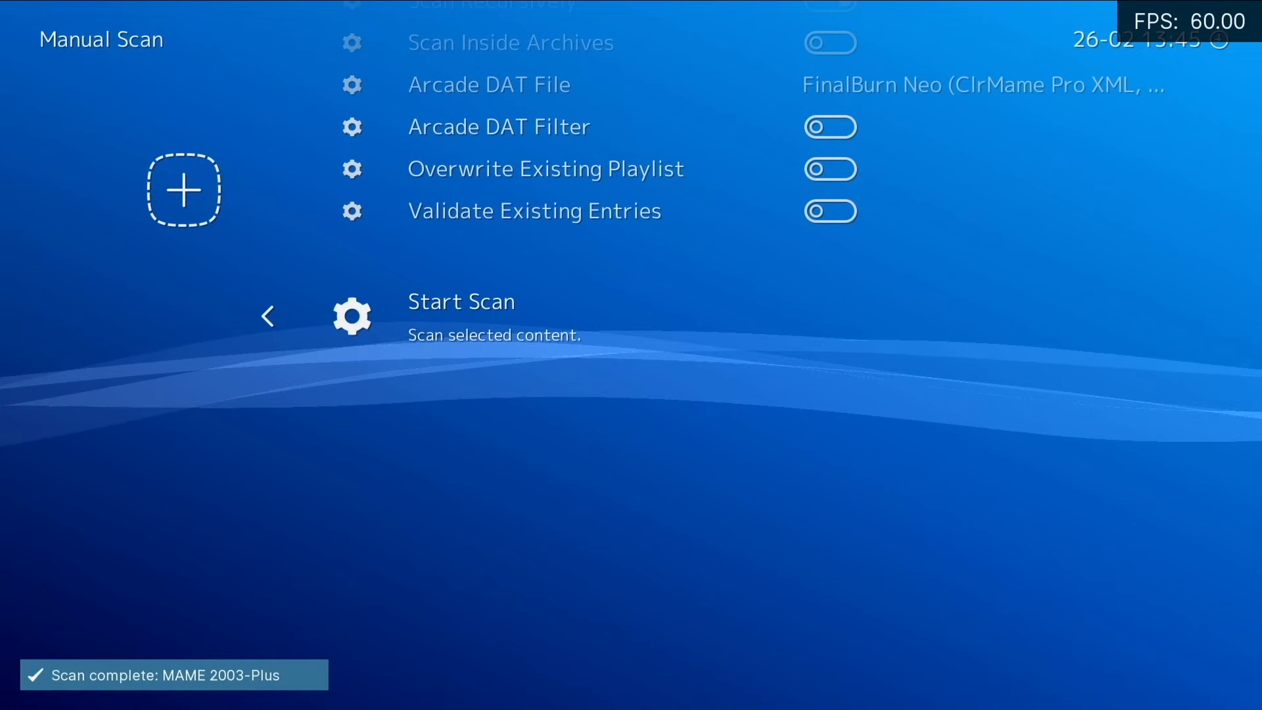
key("BackSpace")
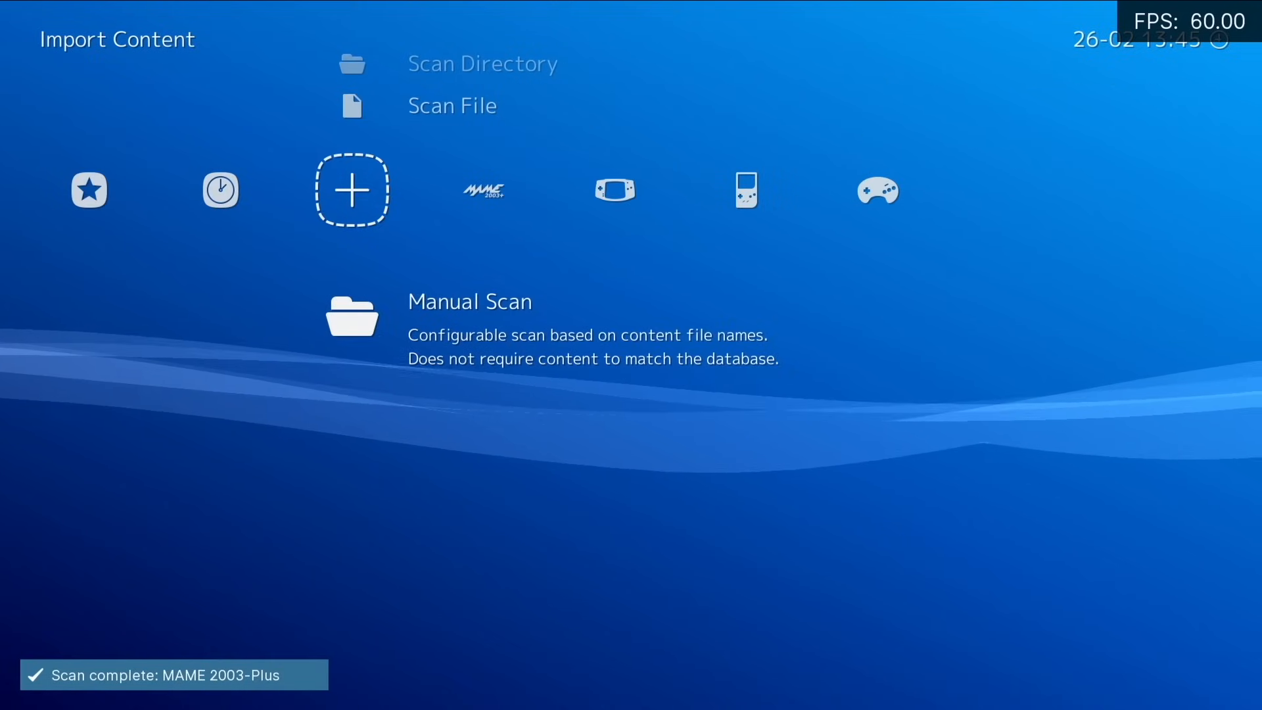
Browse the MAME 2003-Plus playlist past 1942 and Airwolf to Alien vs Predator (940520 Euro).
key("Right")
key("Down")
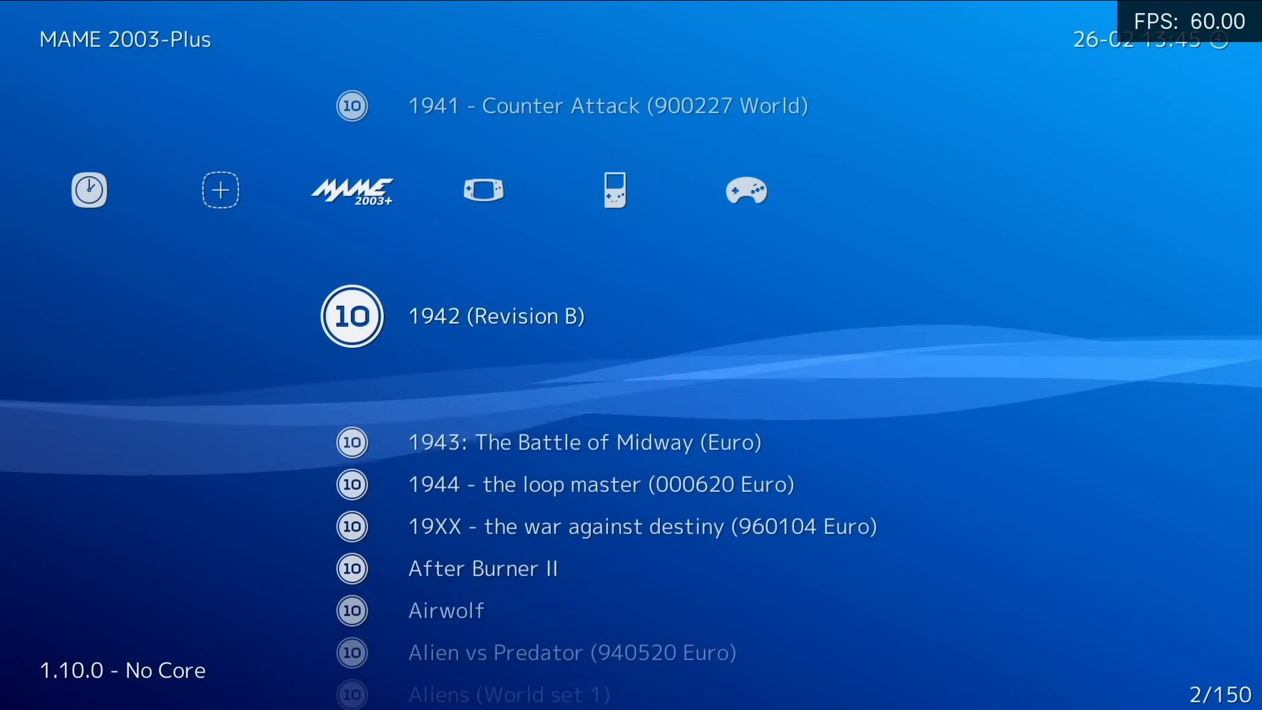
key("Down")
key("Down")
key("Down")
key("Down")
key("Down")
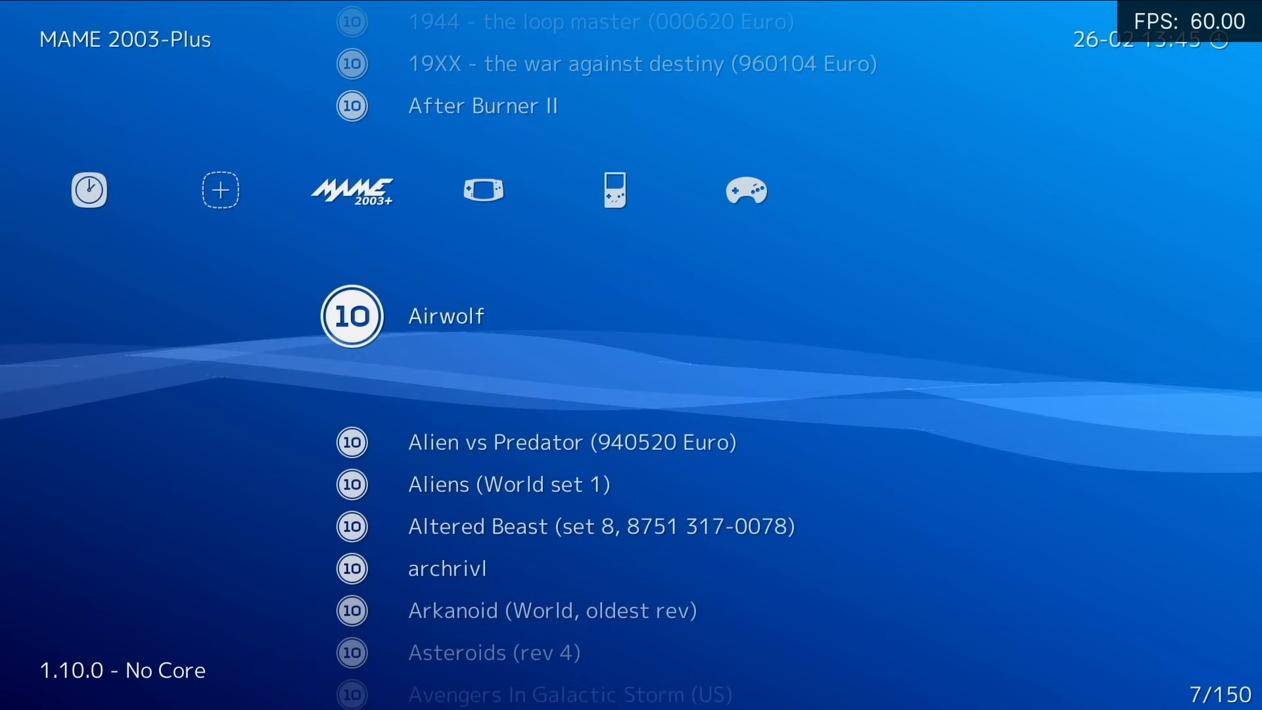
key("Down")
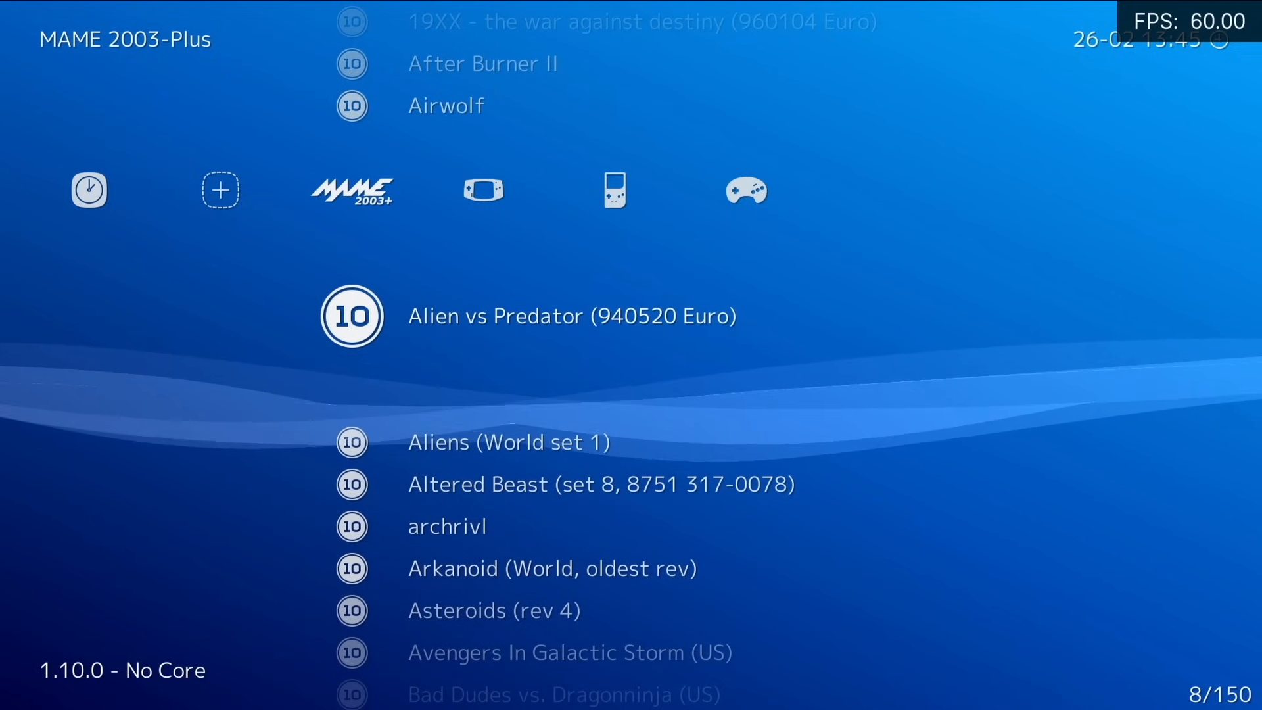
key("Up")
key("Up")
key("Up")
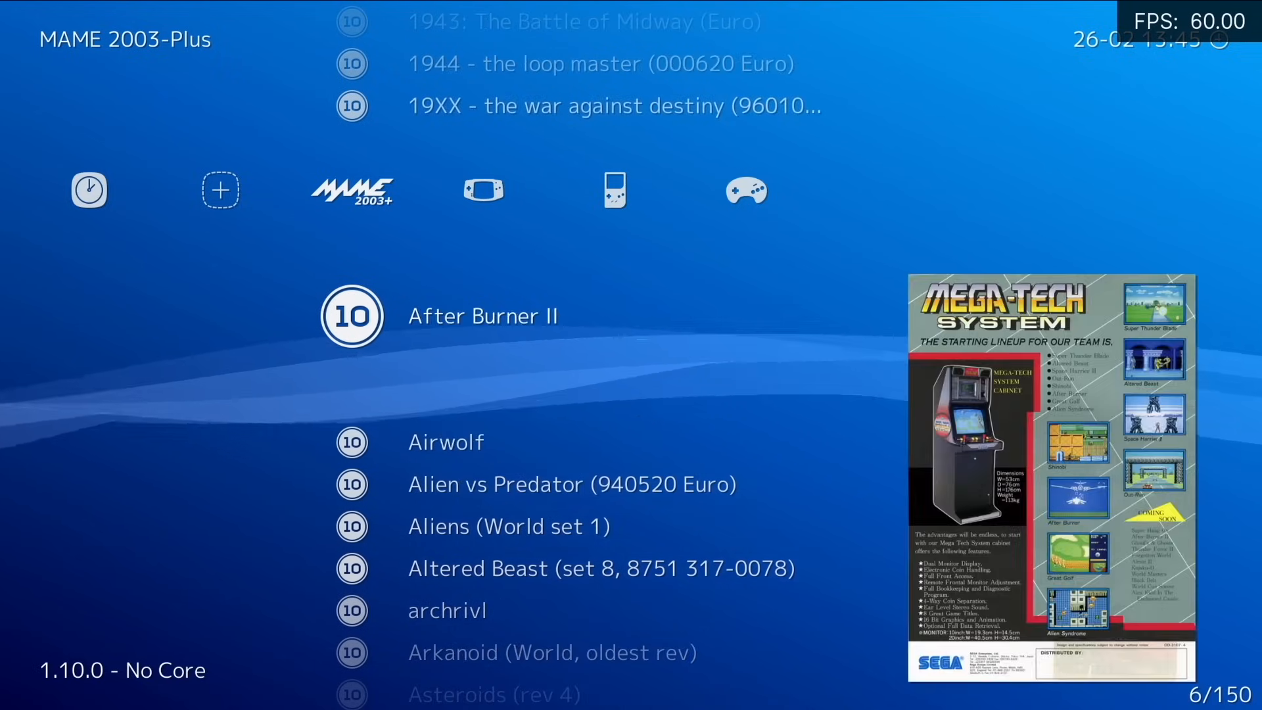
key("Up")
key("Up")
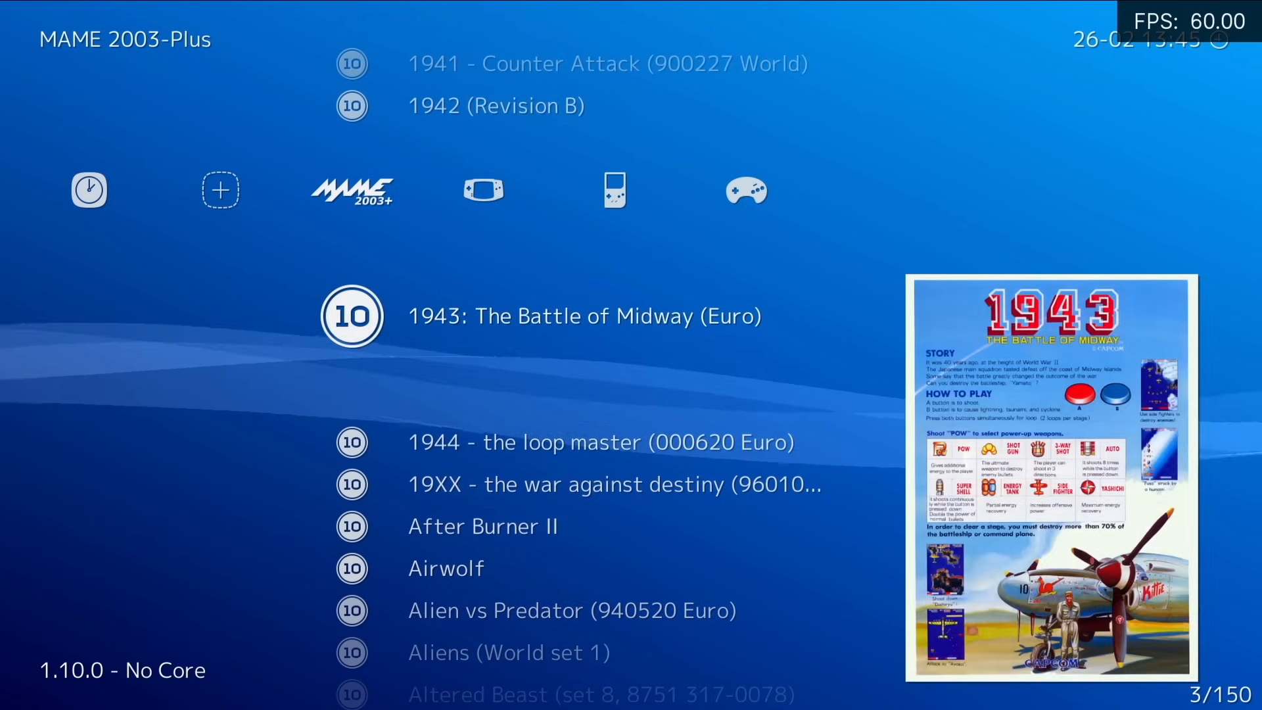
key("Up")
key("Up")
key("Down")
key("Down")
key("Down")
key("Down")
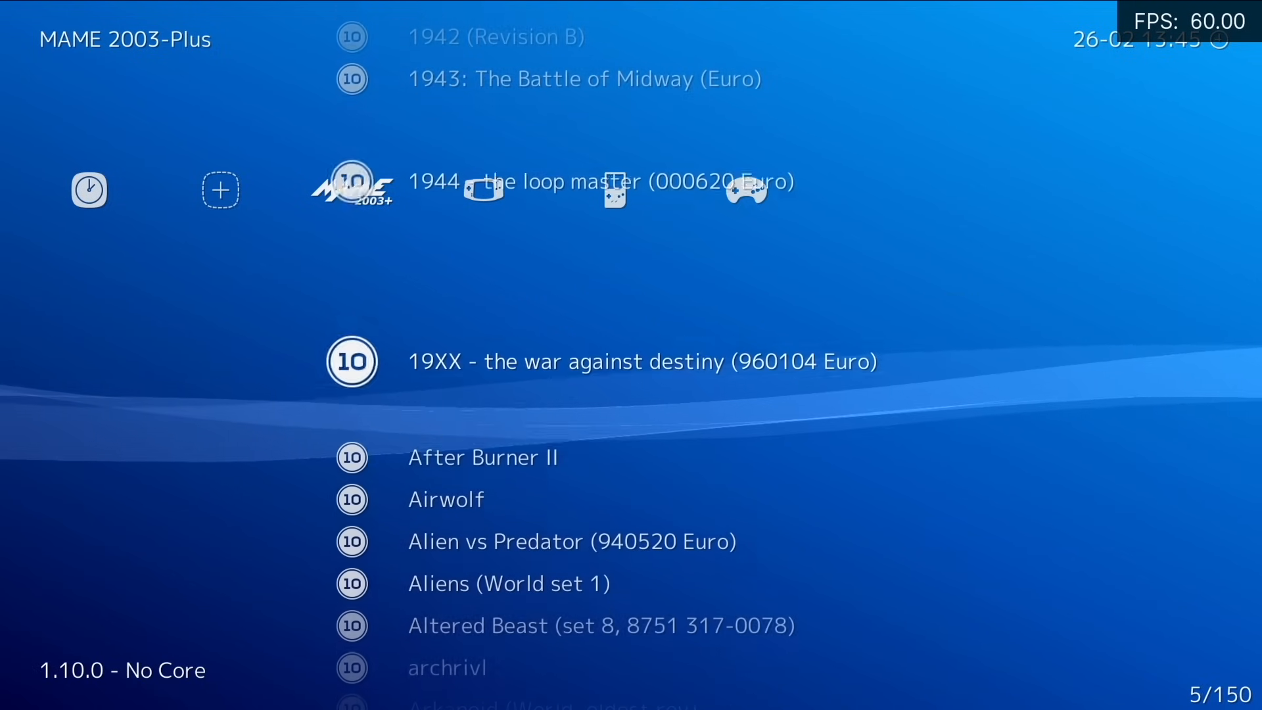
key("Down")
key("Down")
key("Down")
Play Alien vs Predator, then quit back to the Nintendo - Game Boy playlist.
key("Return")
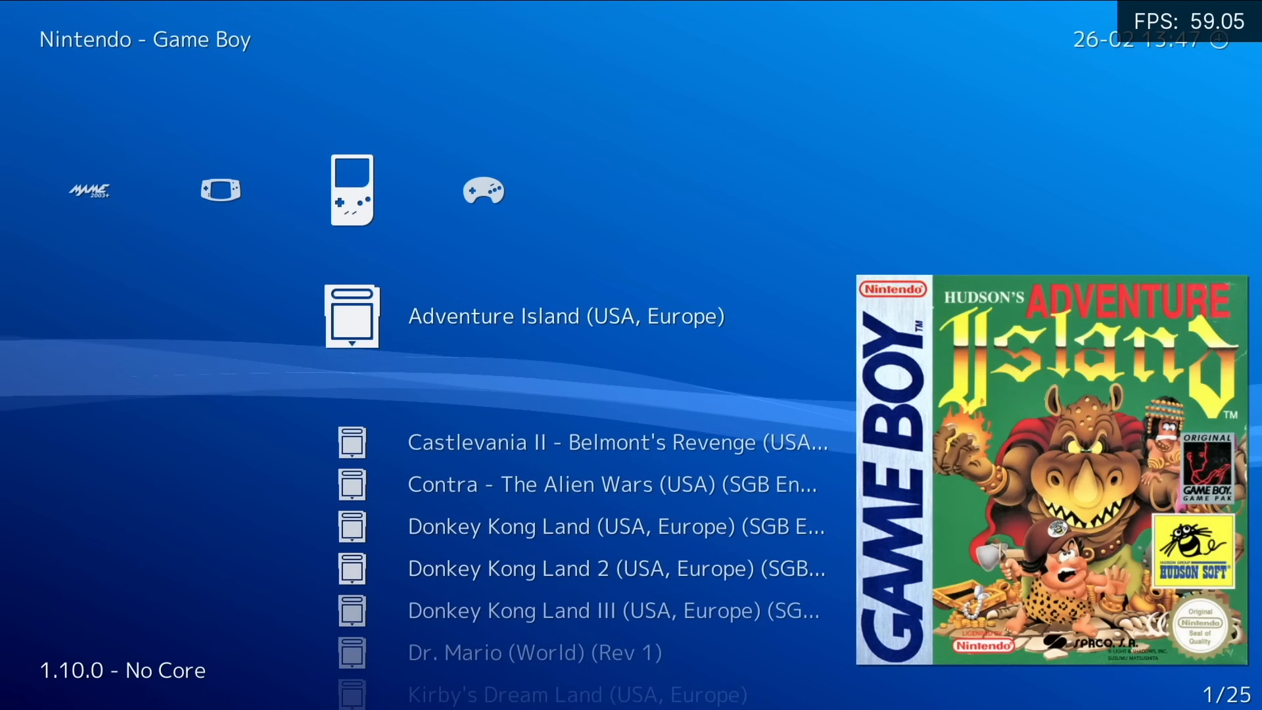
key("Right")
key("Left")
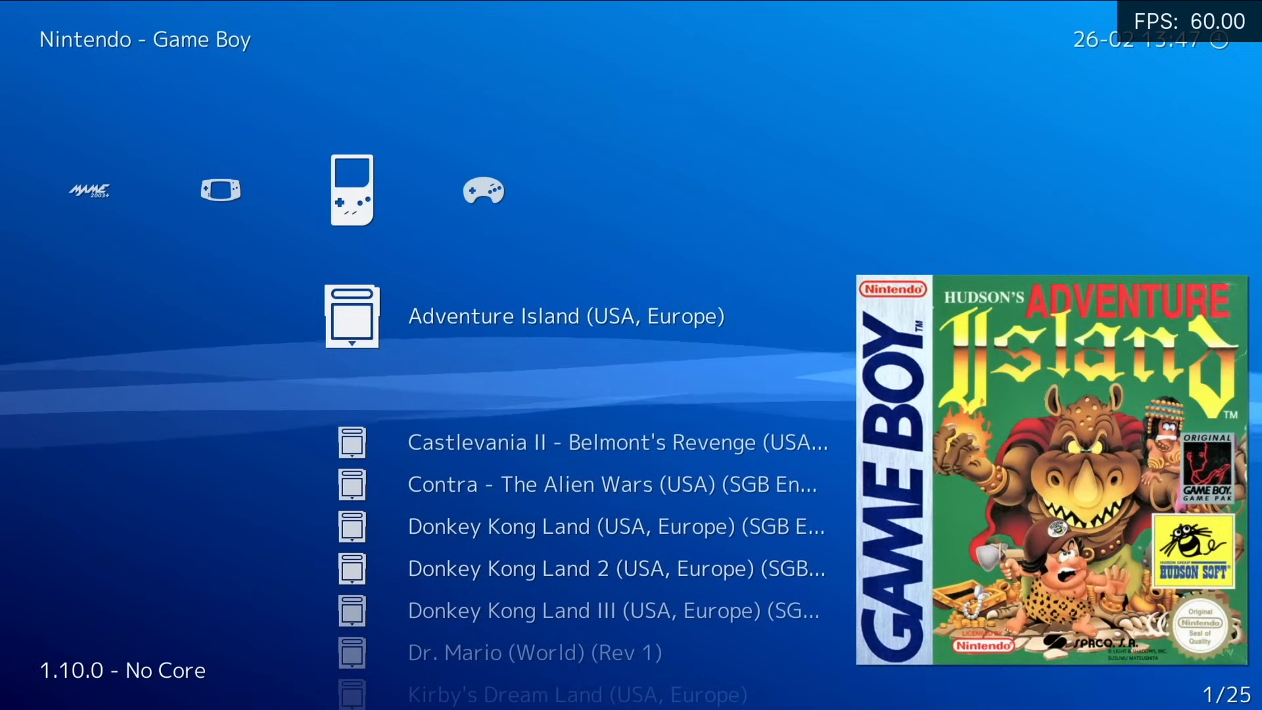
Associate Adventure Island with the Nintendo - Game Boy / Color (Gambatte) core.
key("Return")
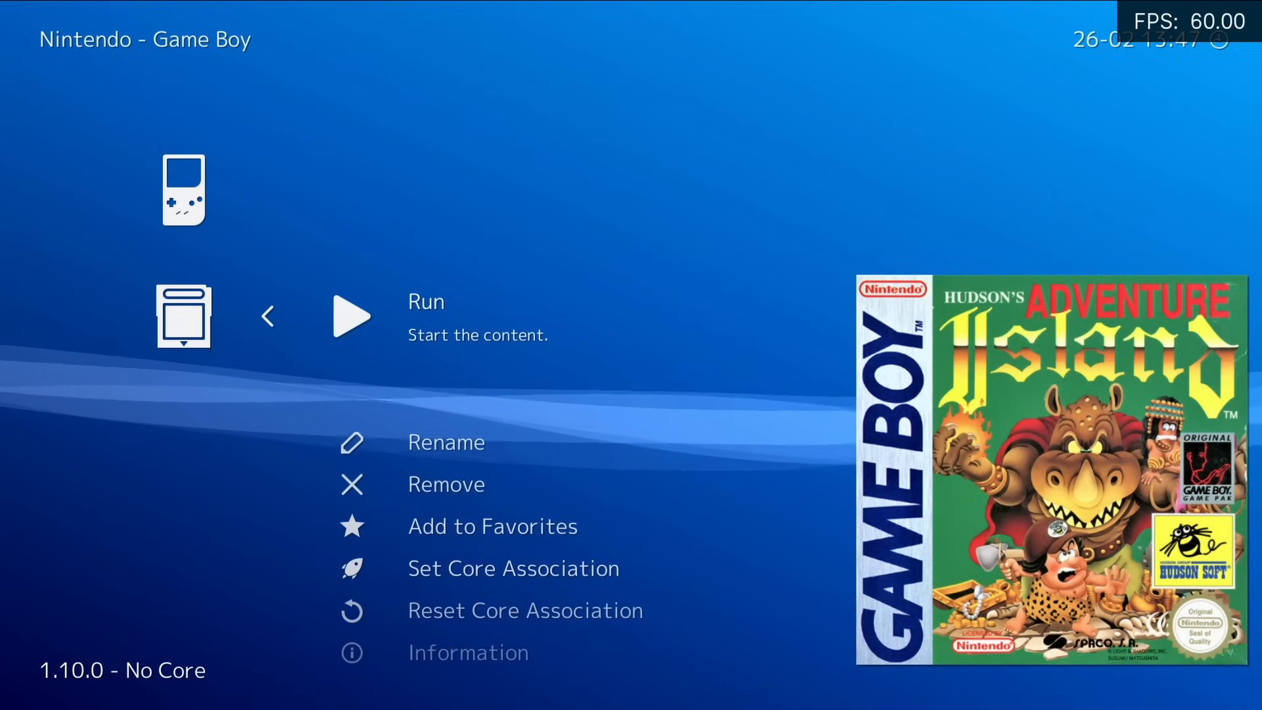
key("Down")
key("Down")
key("Down")
key("Down")
key("Return")
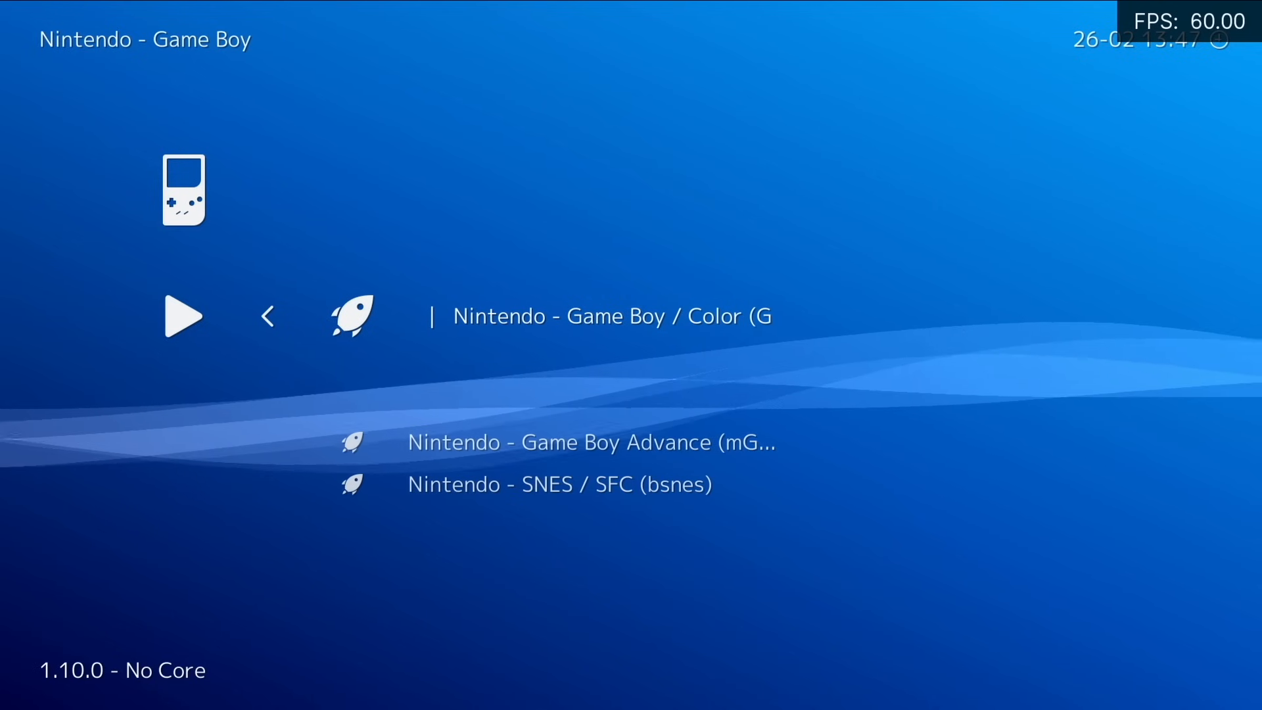
key("Return")
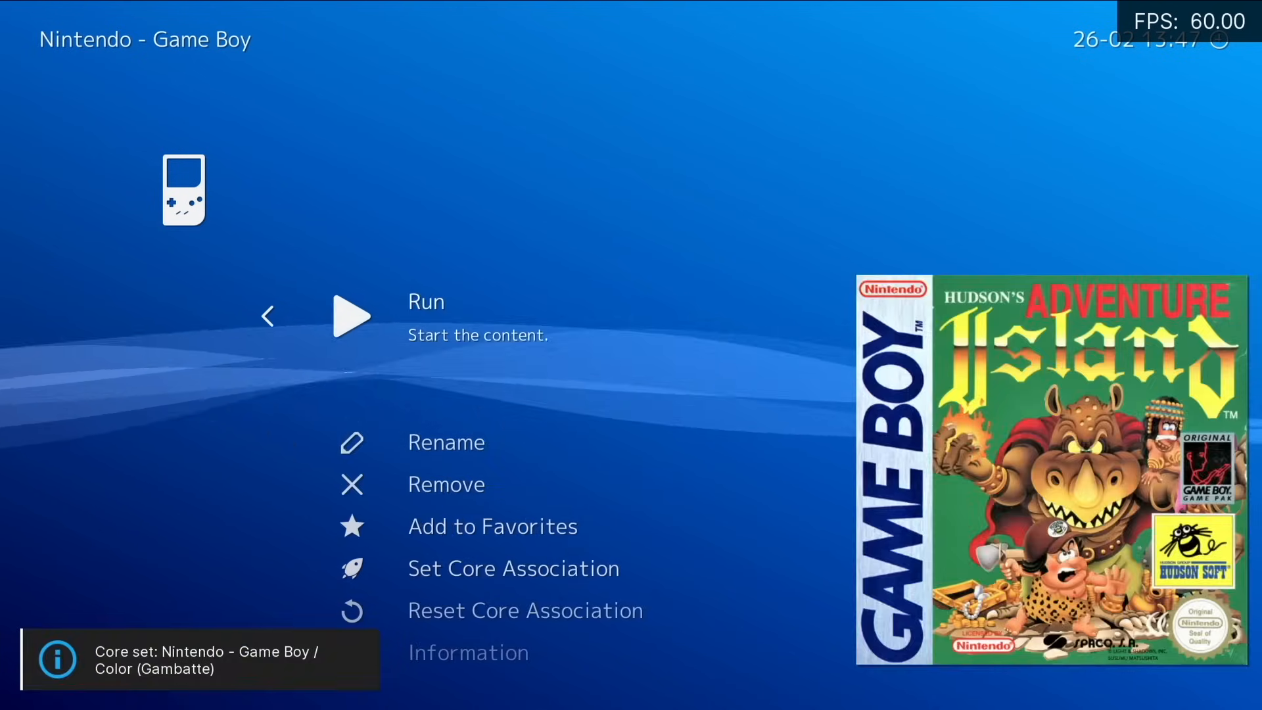
Run Adventure Island into its first stage, then pause it in the Quick Menu.
key("Return")
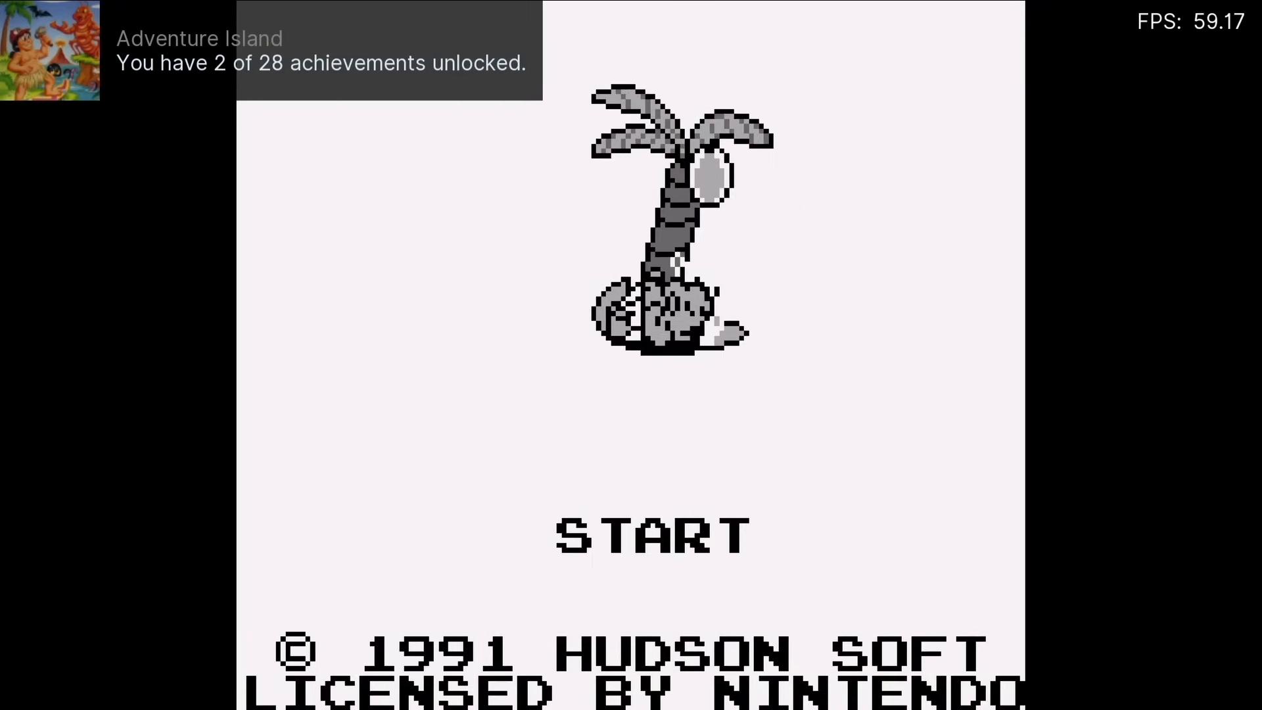
key("Return")
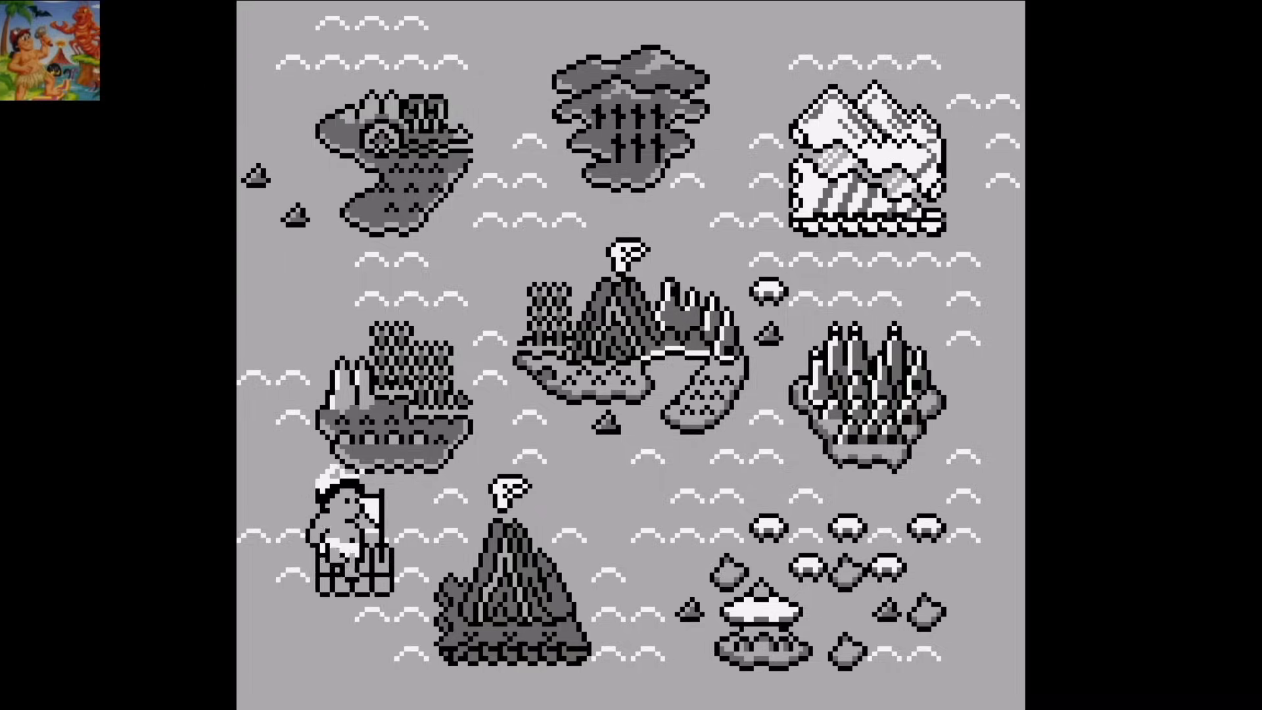
key("Return")
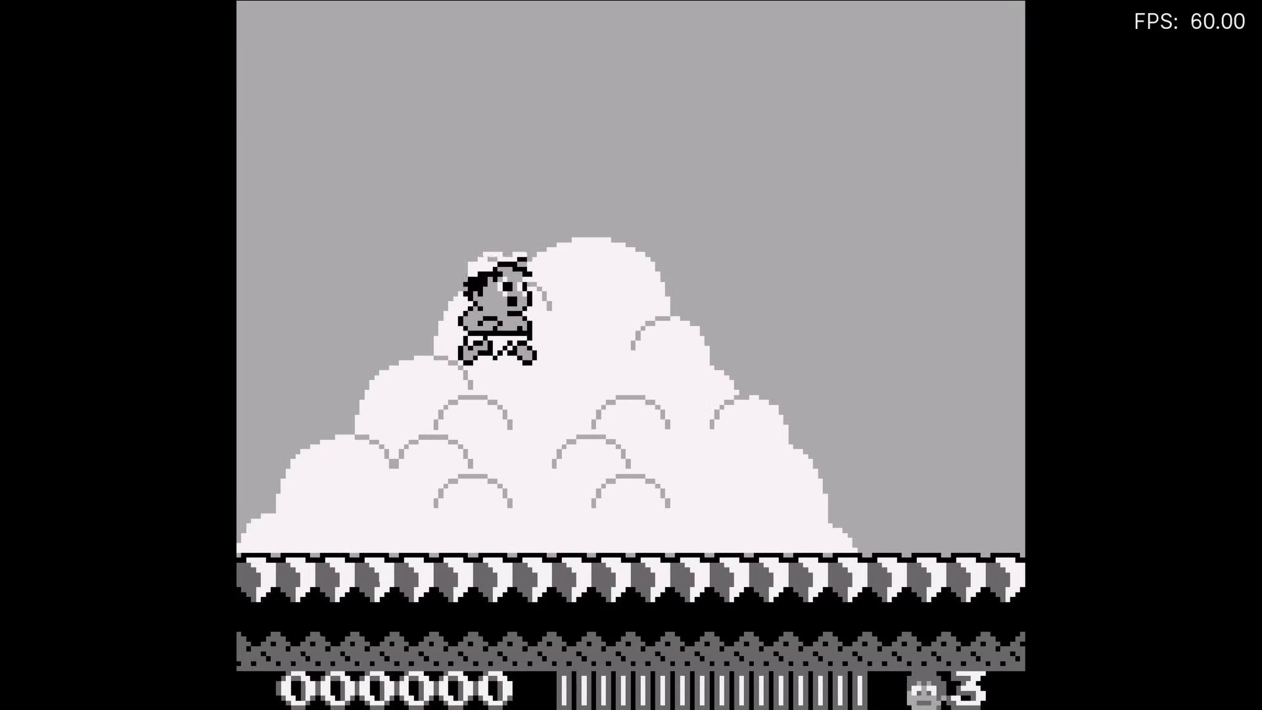
key("F1")
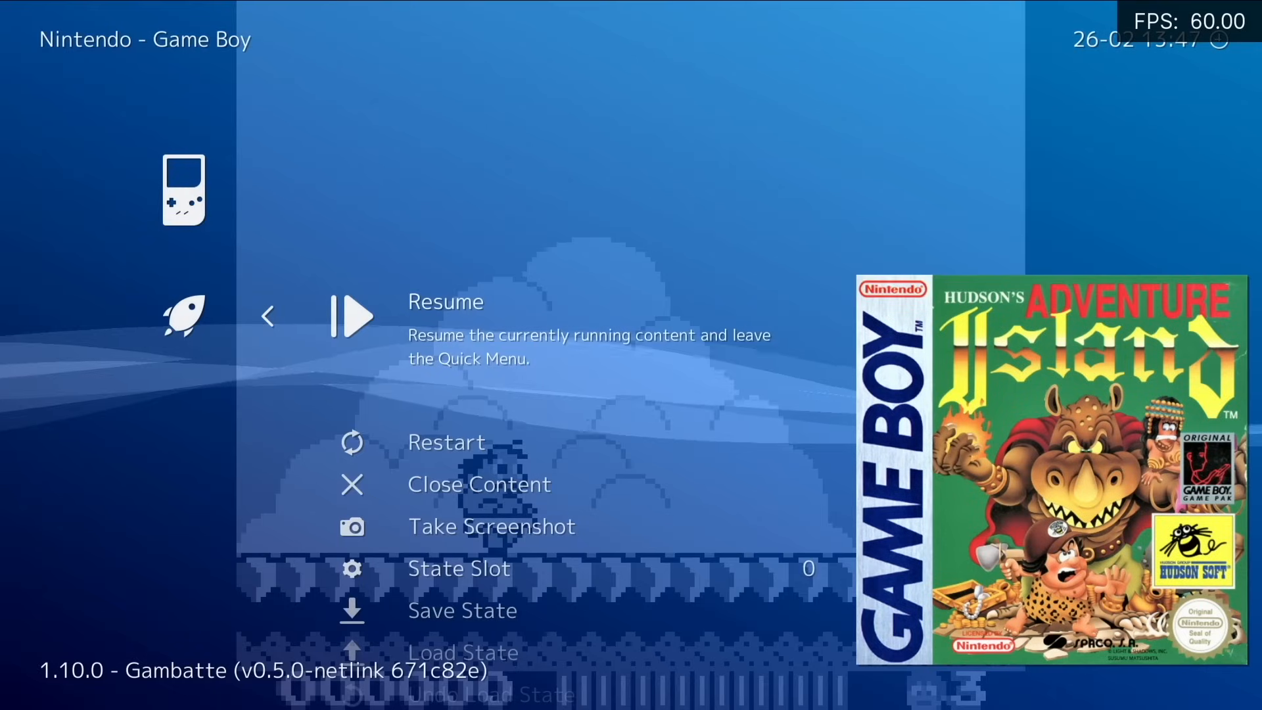
Set the core option GB Colorization to Internal.
key("Down")
key("Down")
key("Down")
key("Down")
key("Down")
key("Down")
key("Down")
key("Down")
key("Down")
key("Down")
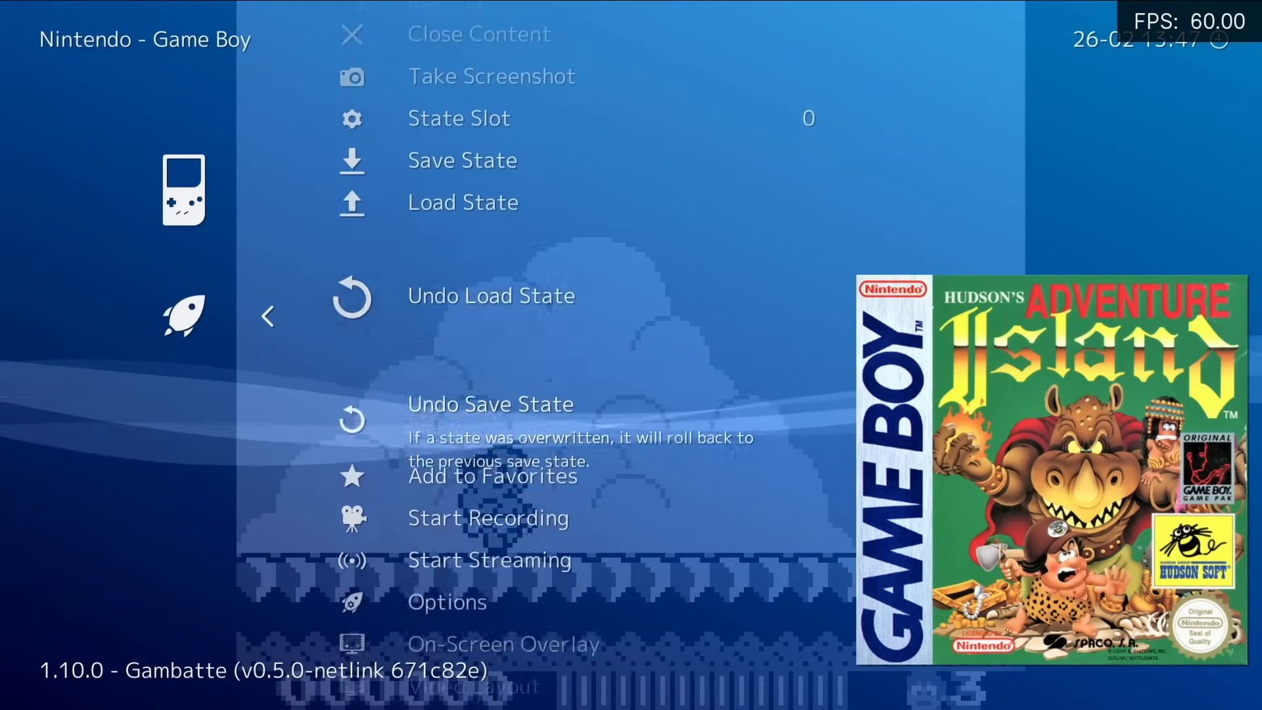
key("Down")
key("Down")
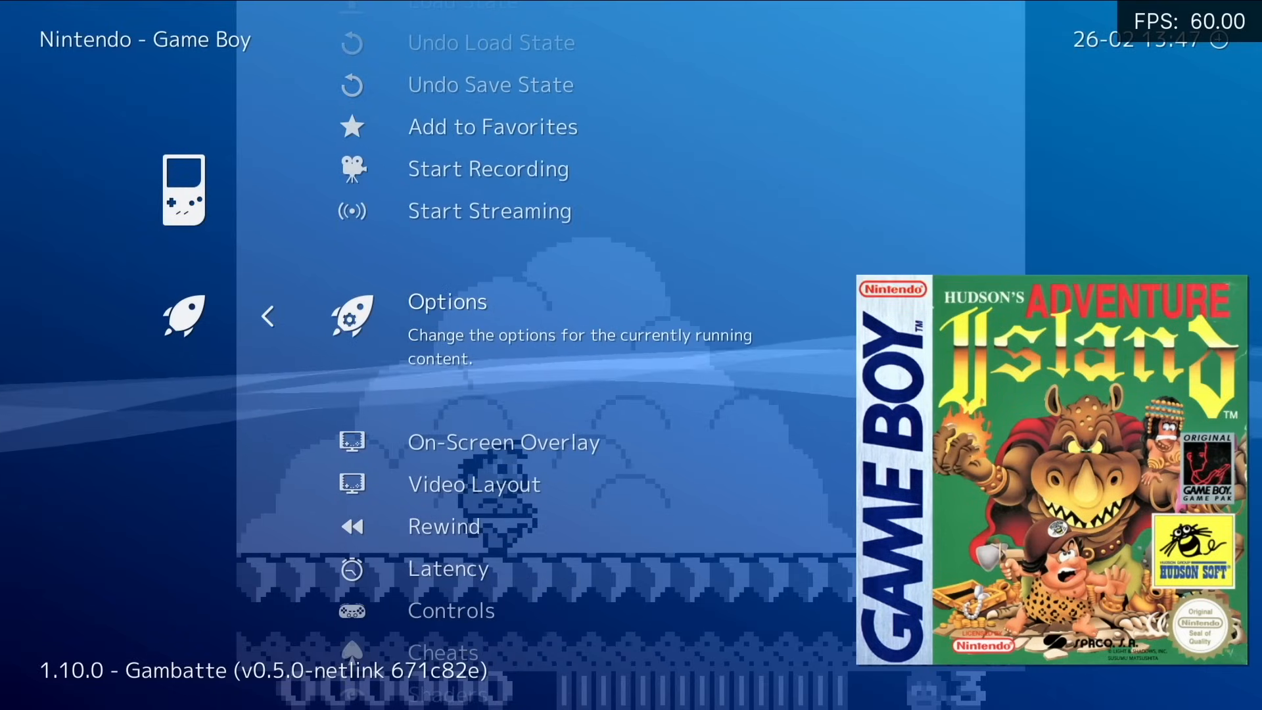
key("Return")
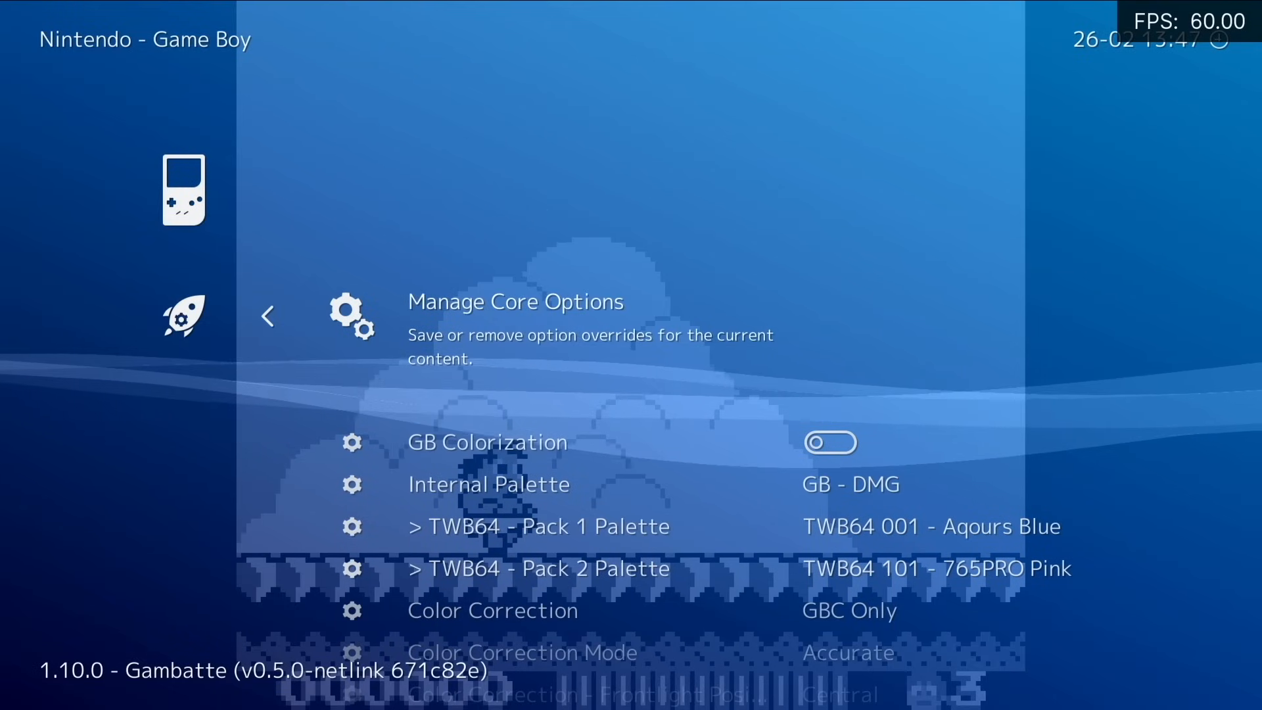
key("Down")
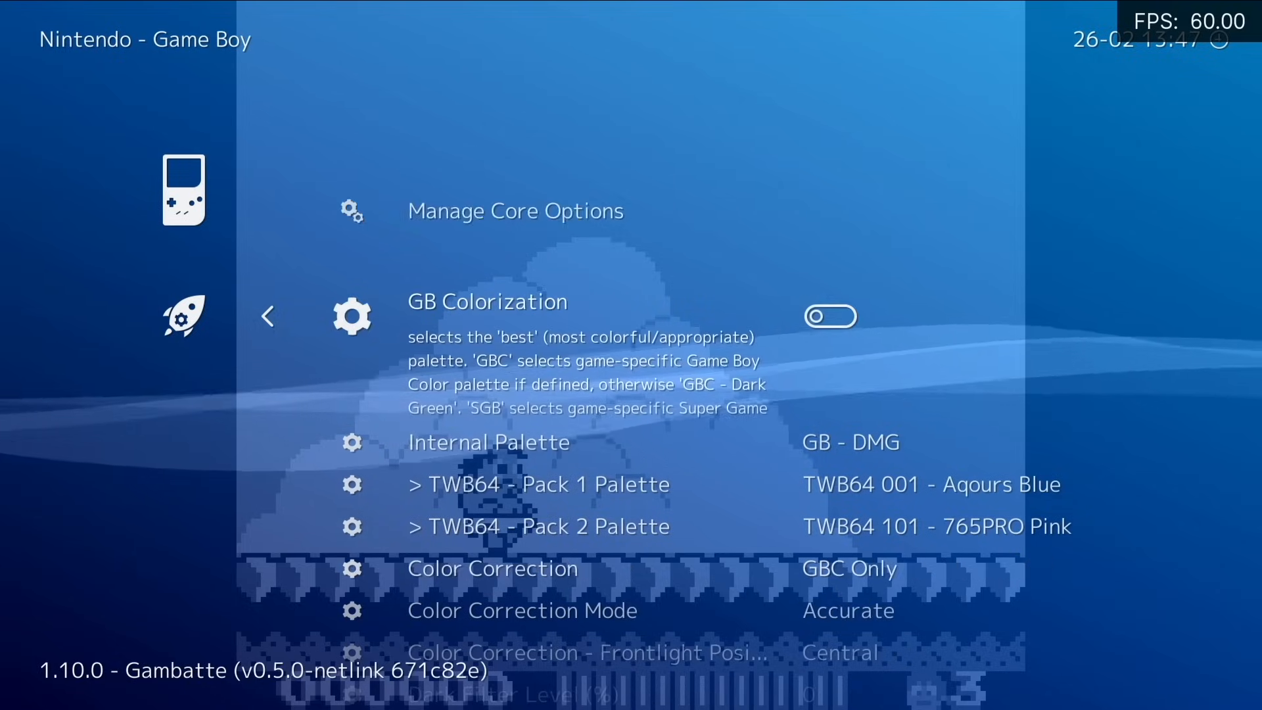
key("Return")
key("Down")
key("Down")
key("Down")
key("Down")
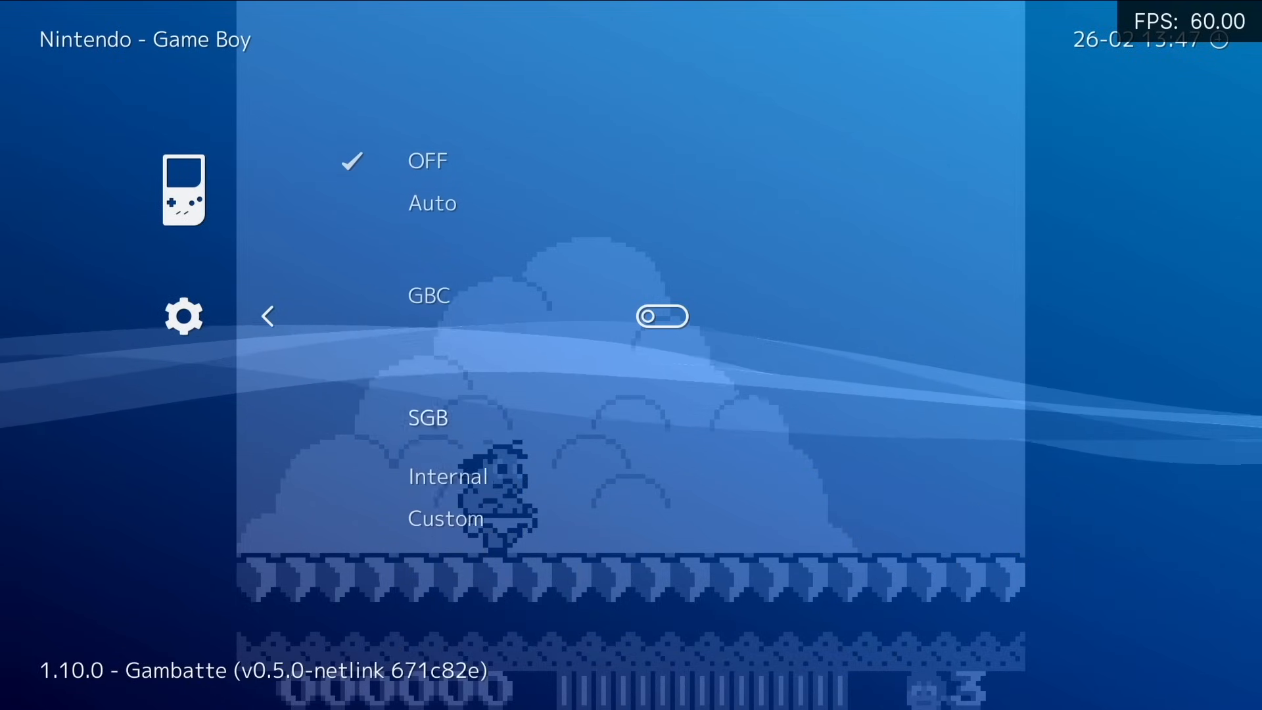
key("Return")
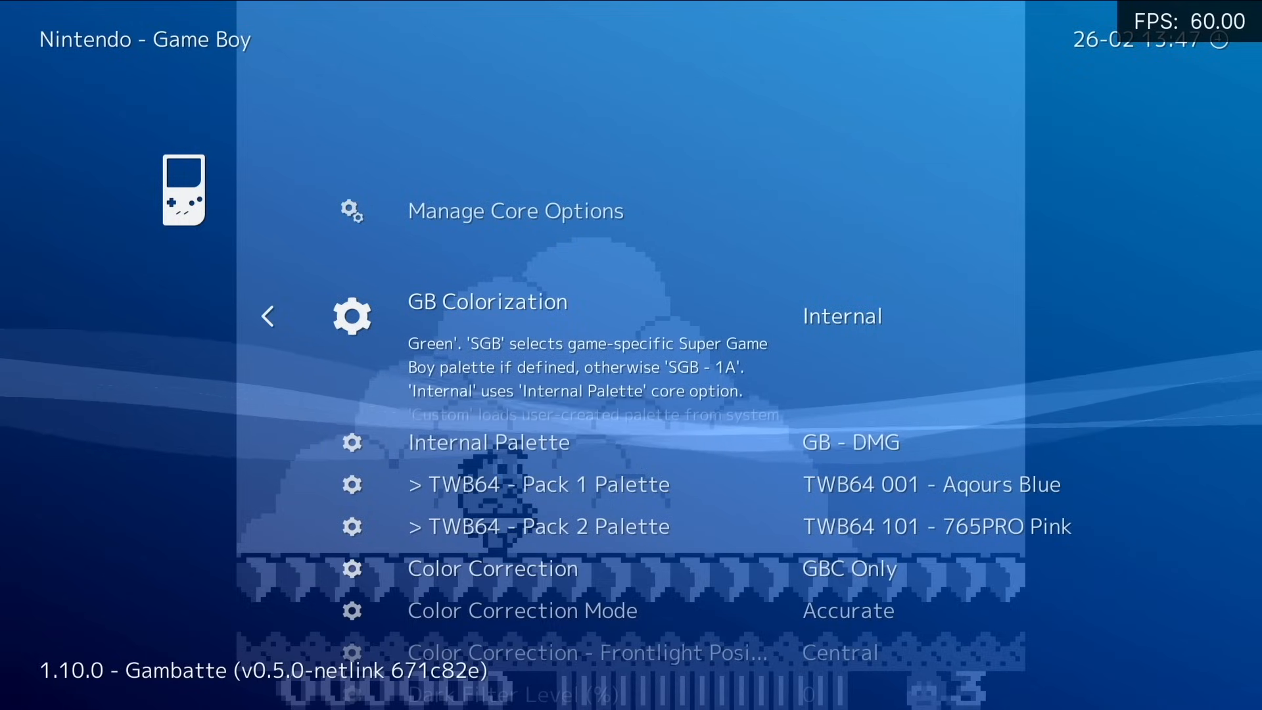
Keep the Internal Palette at GB - DMG and resume Adventure Island.
key("Down")
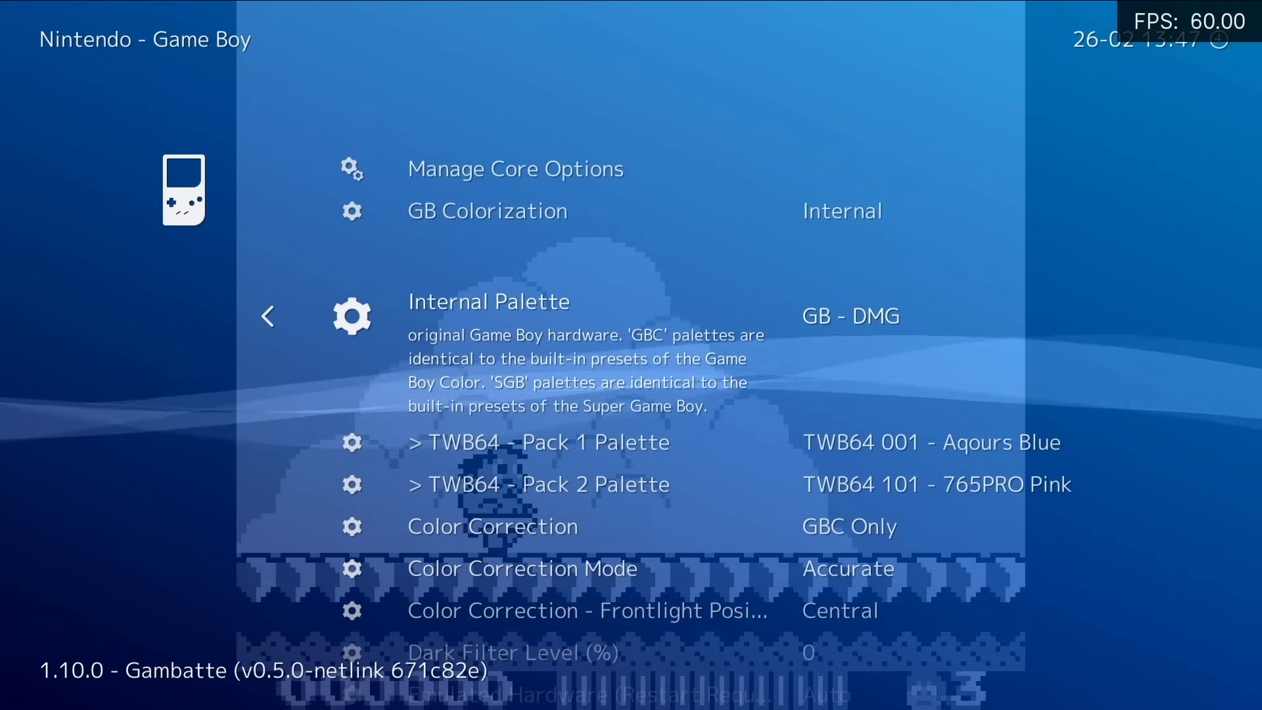
key("Return")
key("Down")
key("Down")
key("Down")
key("Down")
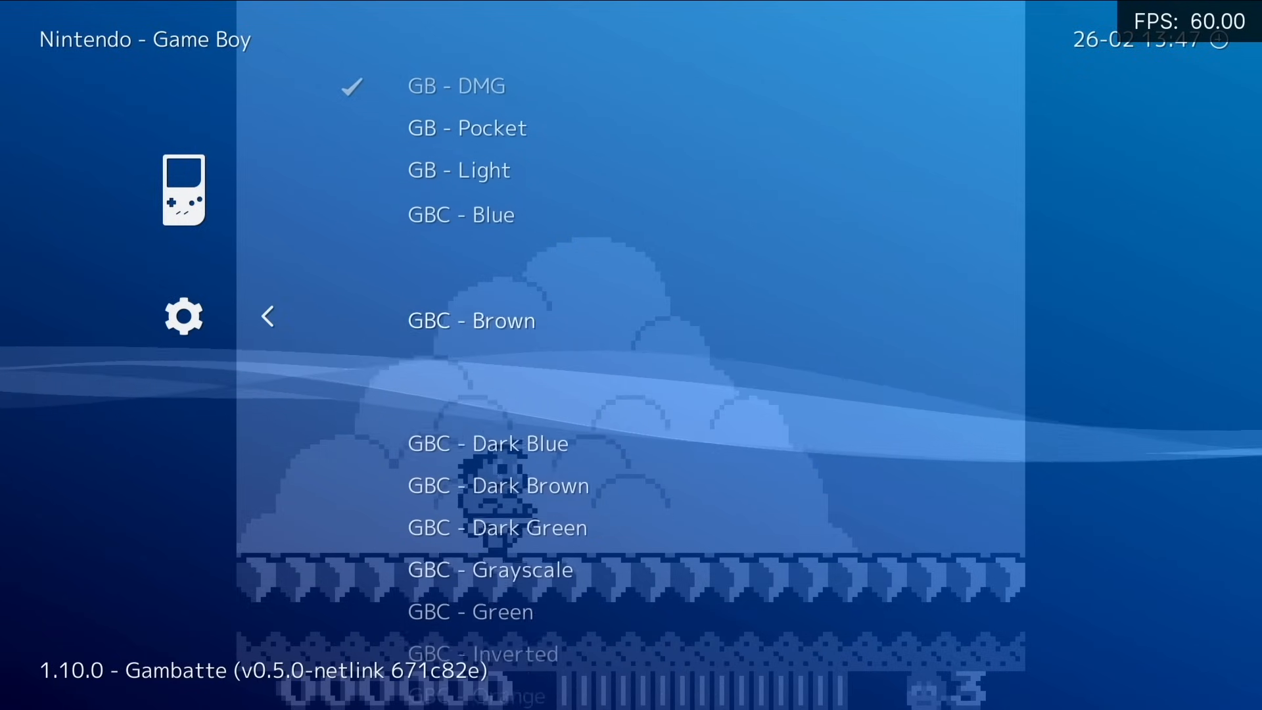
key("Up")
key("Up")
key("Up")
key("Up")
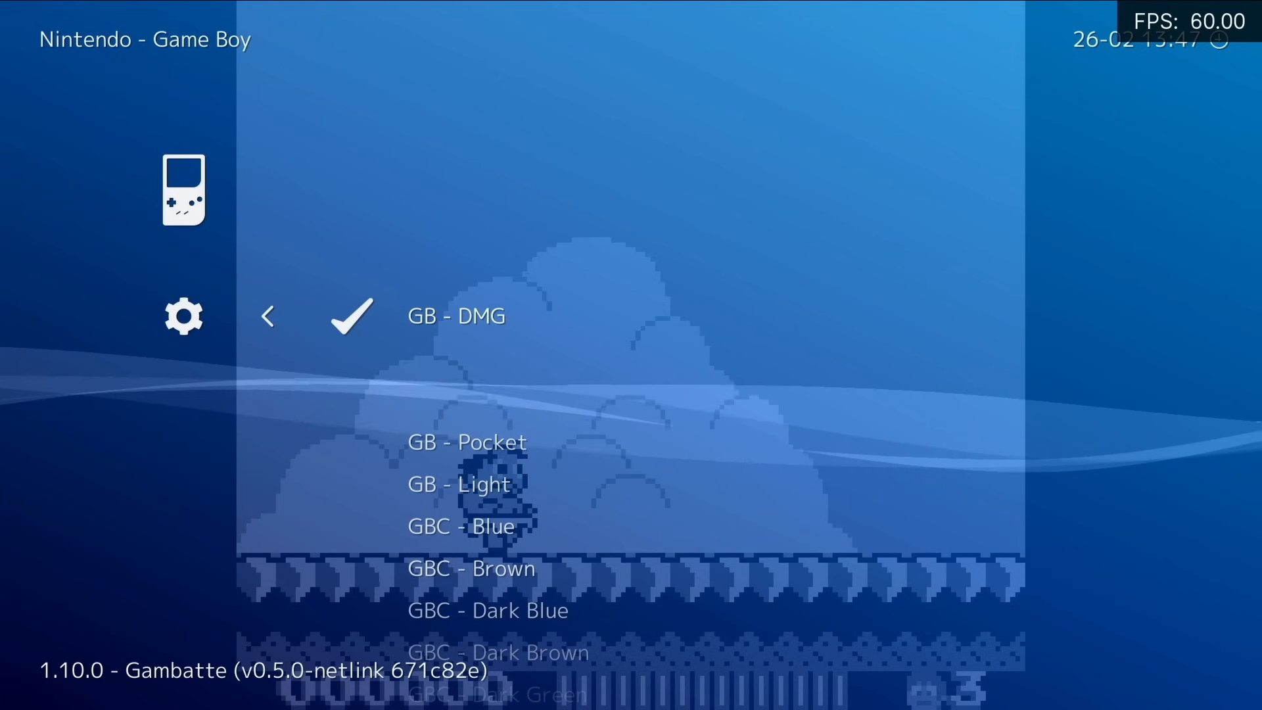
key("Return")
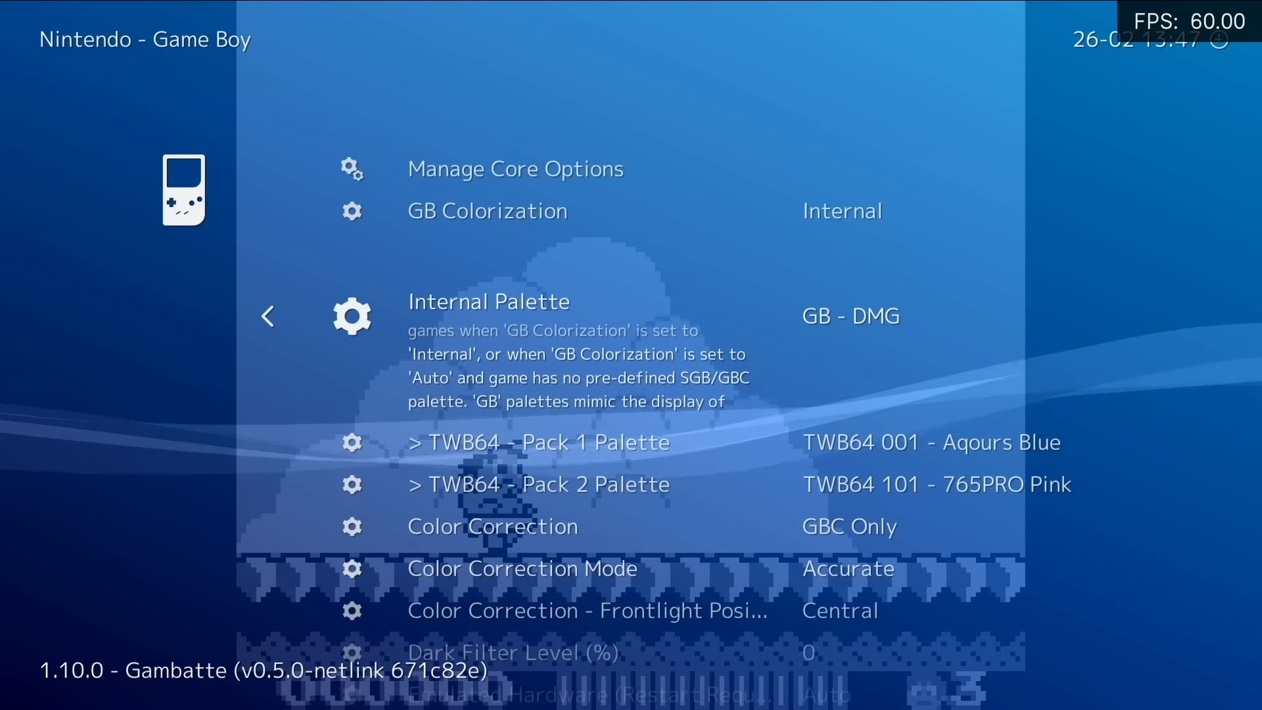
key("BackSpace")
key("BackSpace")
key("Return")
key("Return")
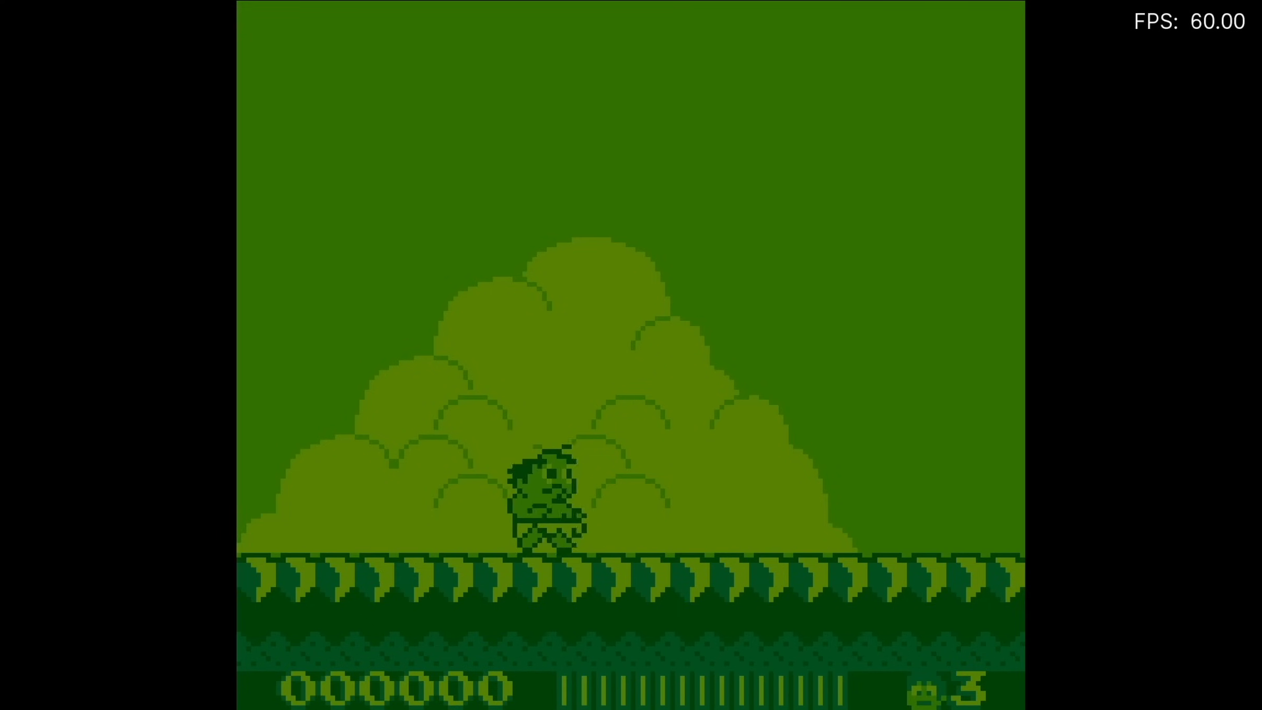
Switch the Internal Palette to Special 1 and resume the game.
key("F1")
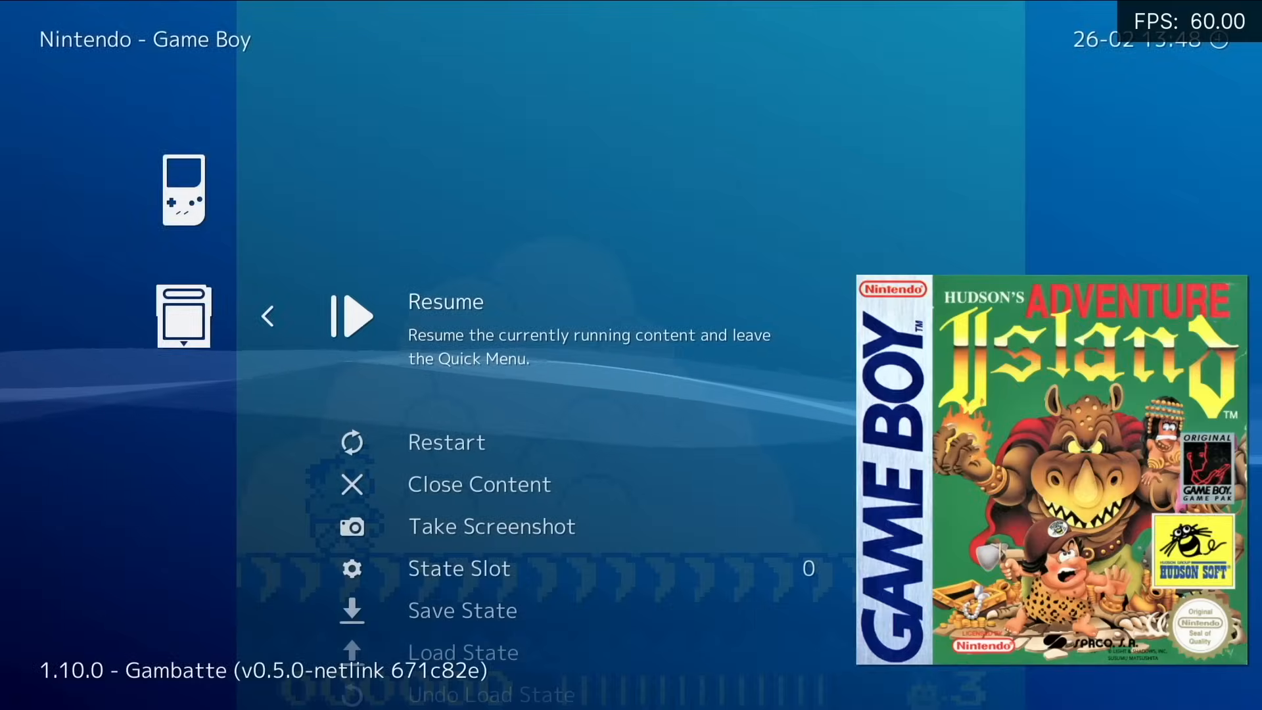
key("Down")
key("Down")
key("Down")
key("Down")
key("Down")
key("Down")
key("Down")
key("Down")
key("Down")
key("Down")
key("Down")
key("Down")
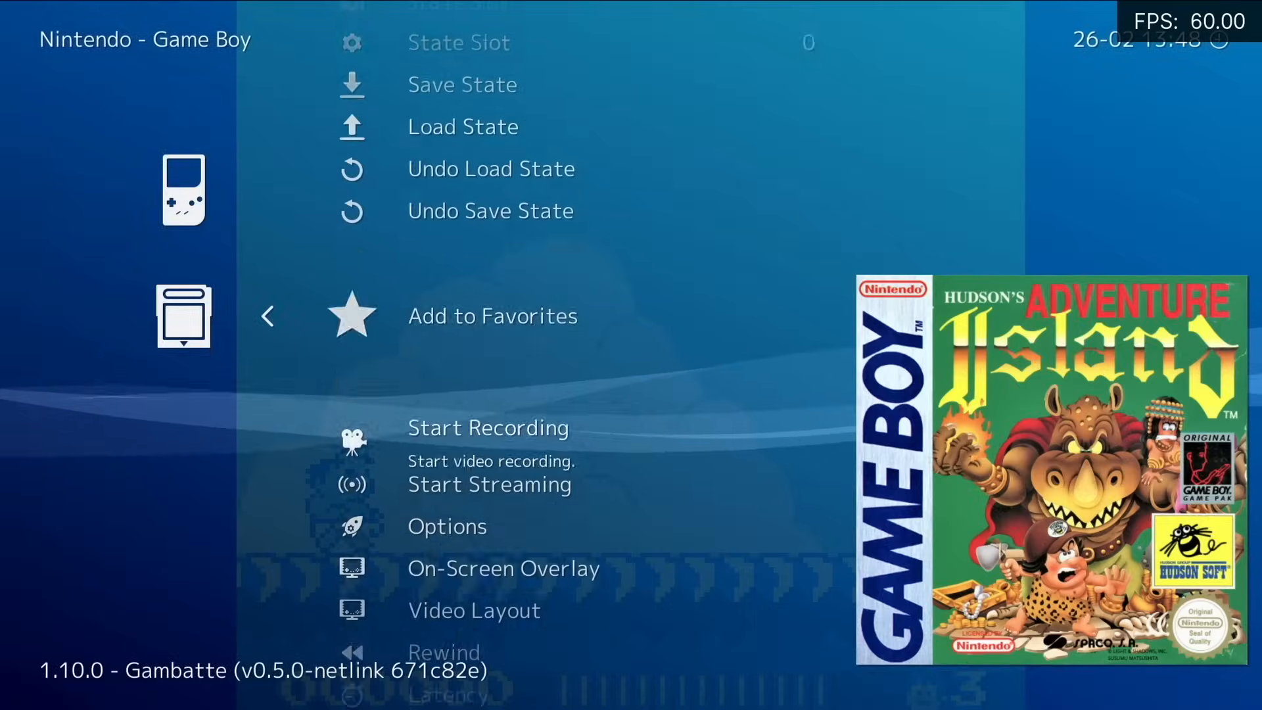
key("Return")
key("Down")
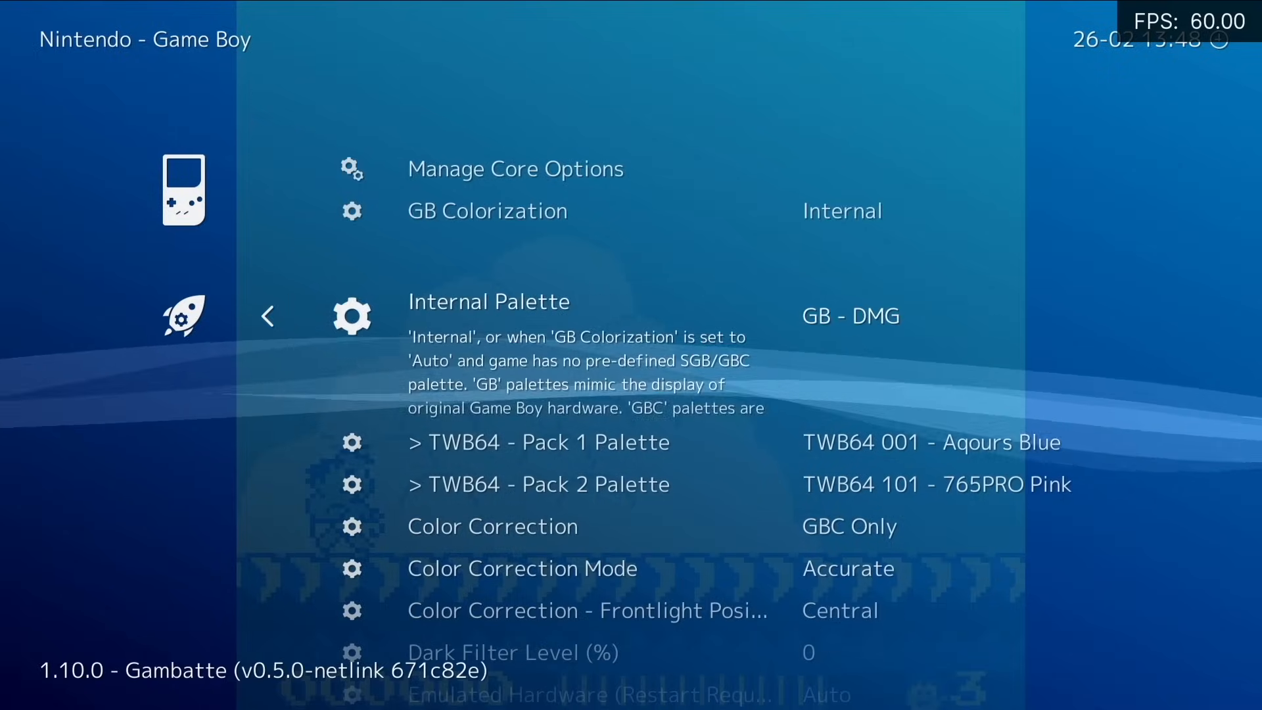
key("Return")
key("Up")
key("Up")
key("Up")
key("Up")
key("Up")
key("Up")
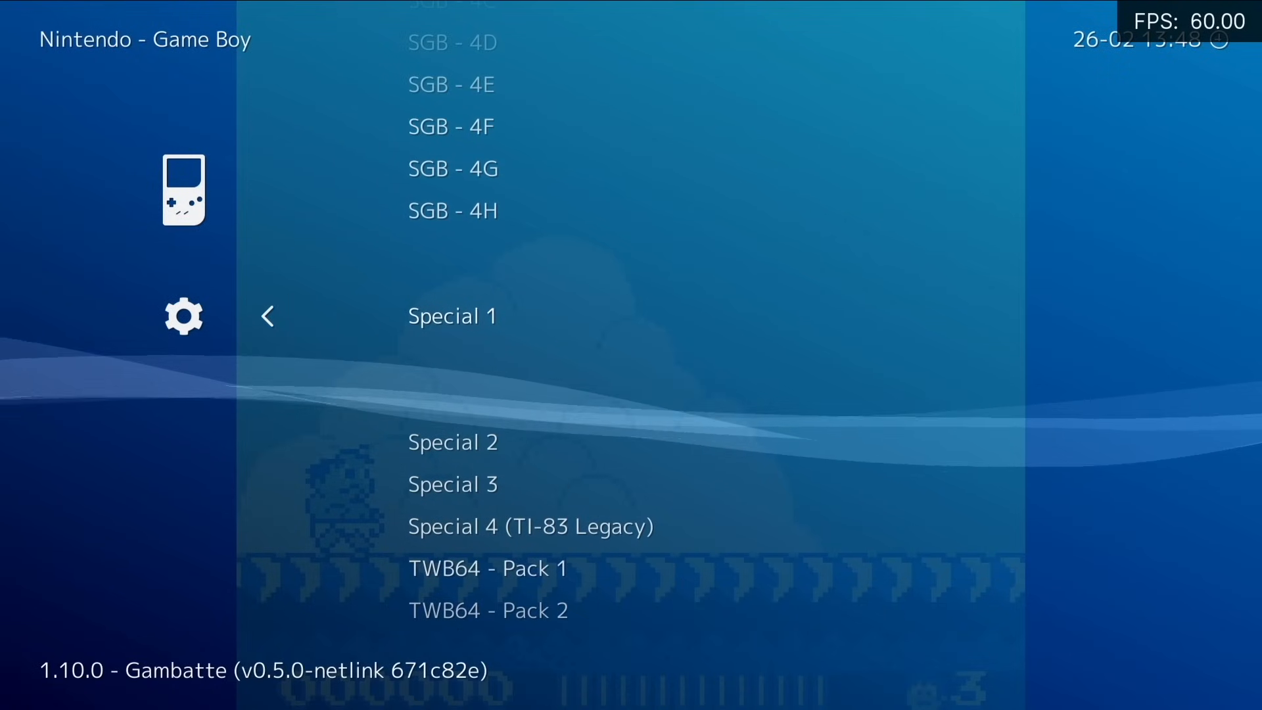
key("Return")
key("BackSpace")
key("Return")
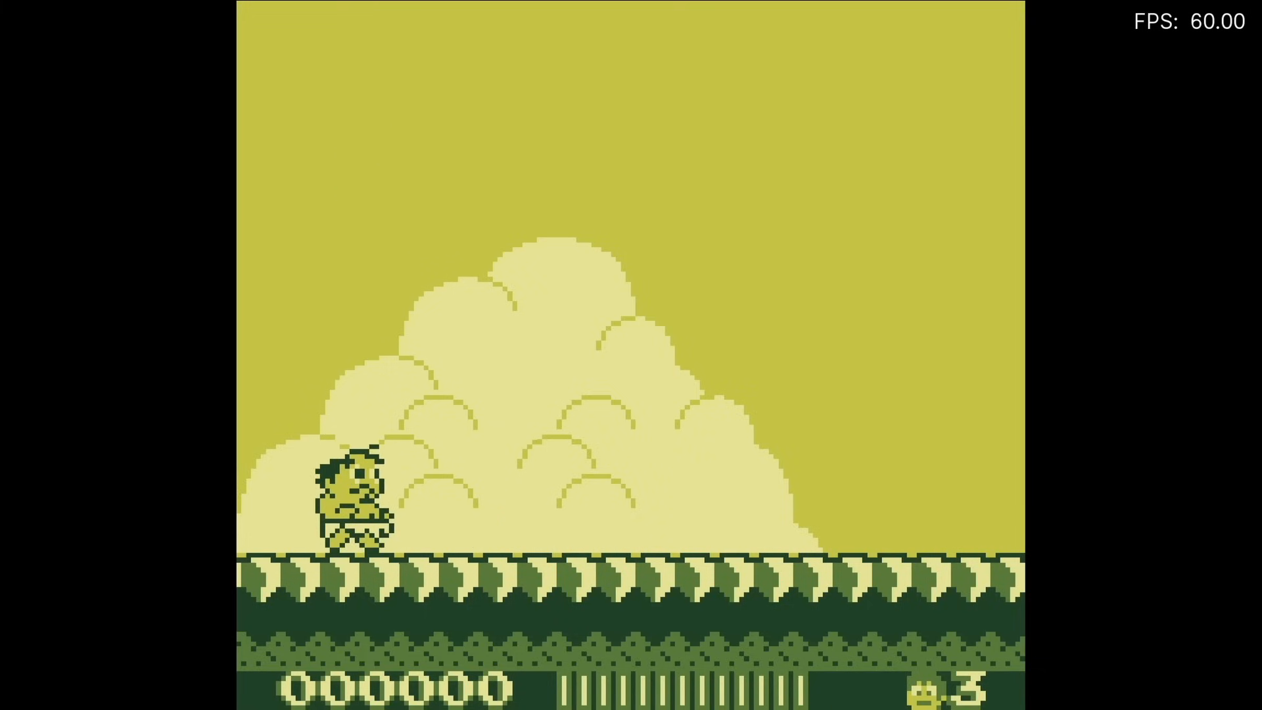
Set Interframe Blending to LCD Ghosting (Accurate) and resume play.
key("F1")
key("Down")
key("Down")
key("Down")
key("Down")
key("Down")
key("Down")
key("Down")
key("Down")
key("Down")
key("Down")
key("Down")
key("Down")
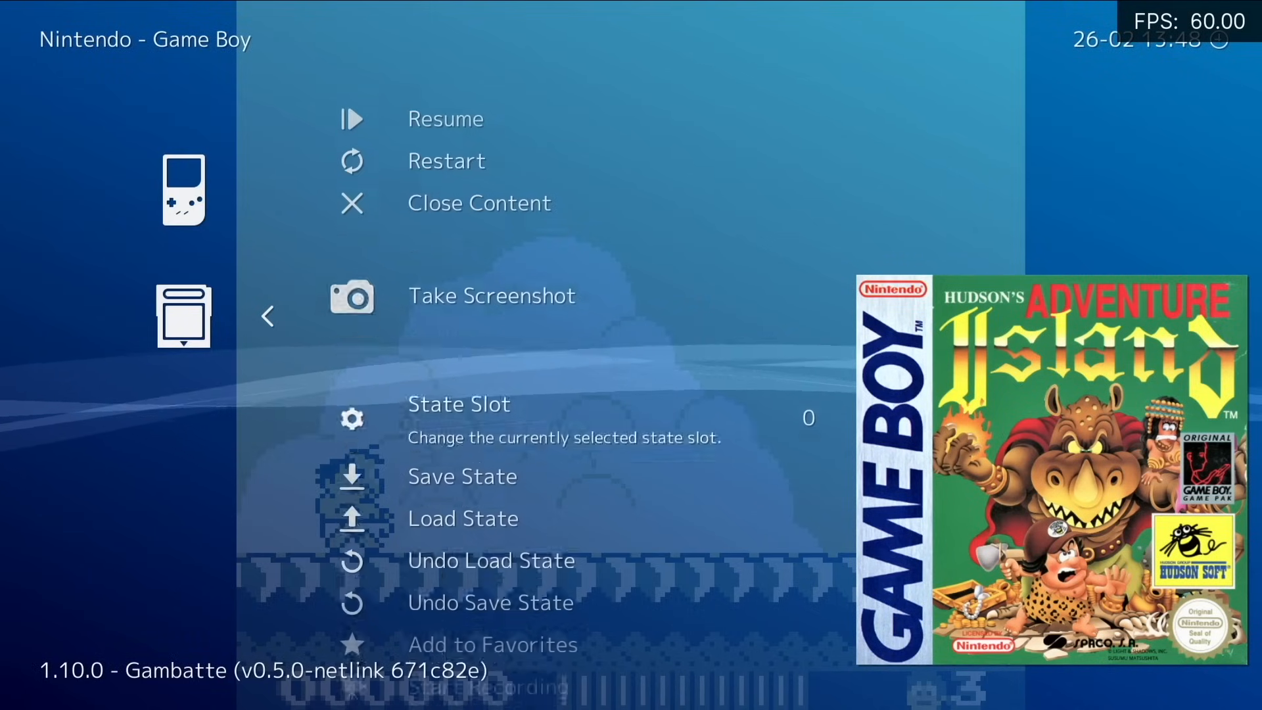
key("Return")
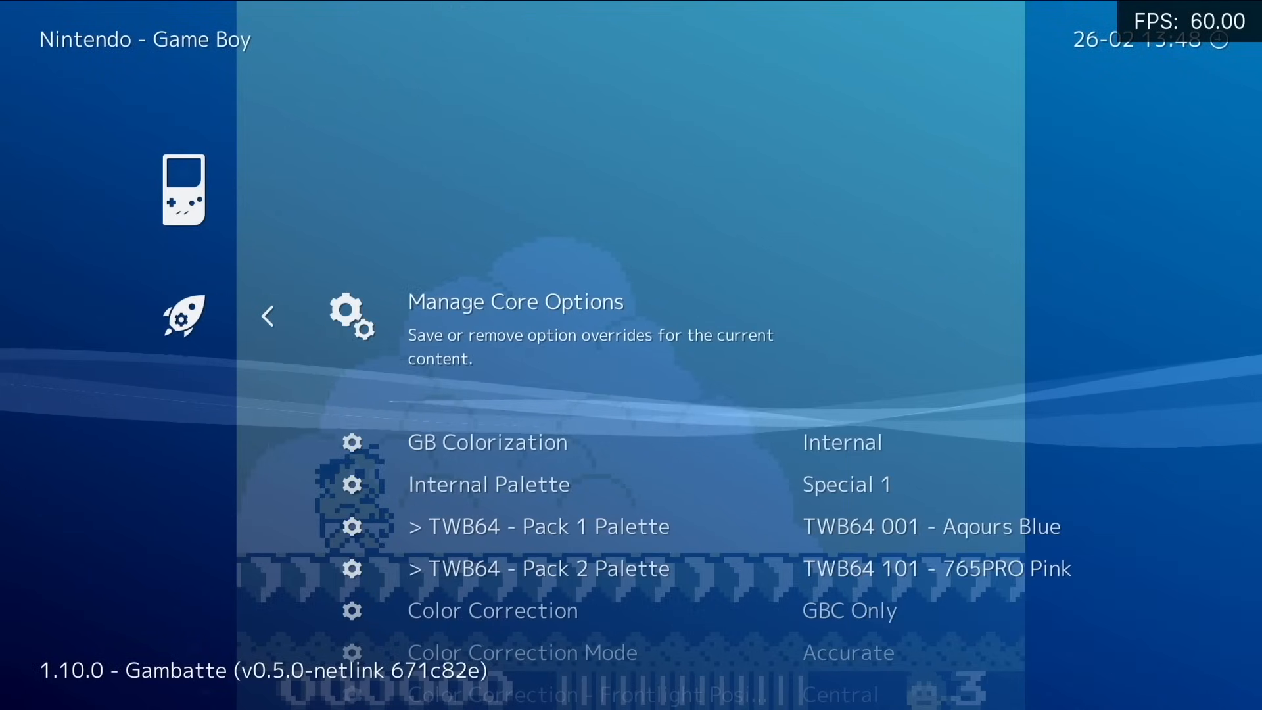
key("Down")
key("Down")
key("Down")
key("Down")
key("Down")
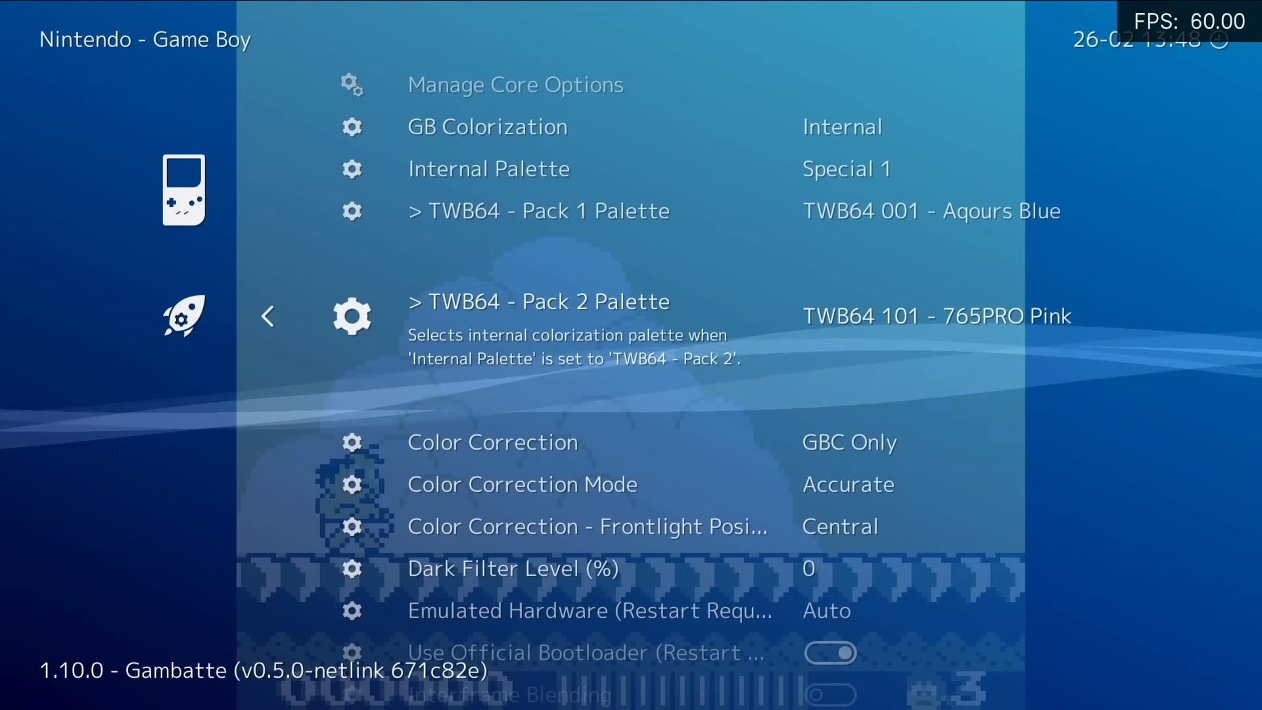
key("Down")
key("Down")
key("Down")
key("Down")
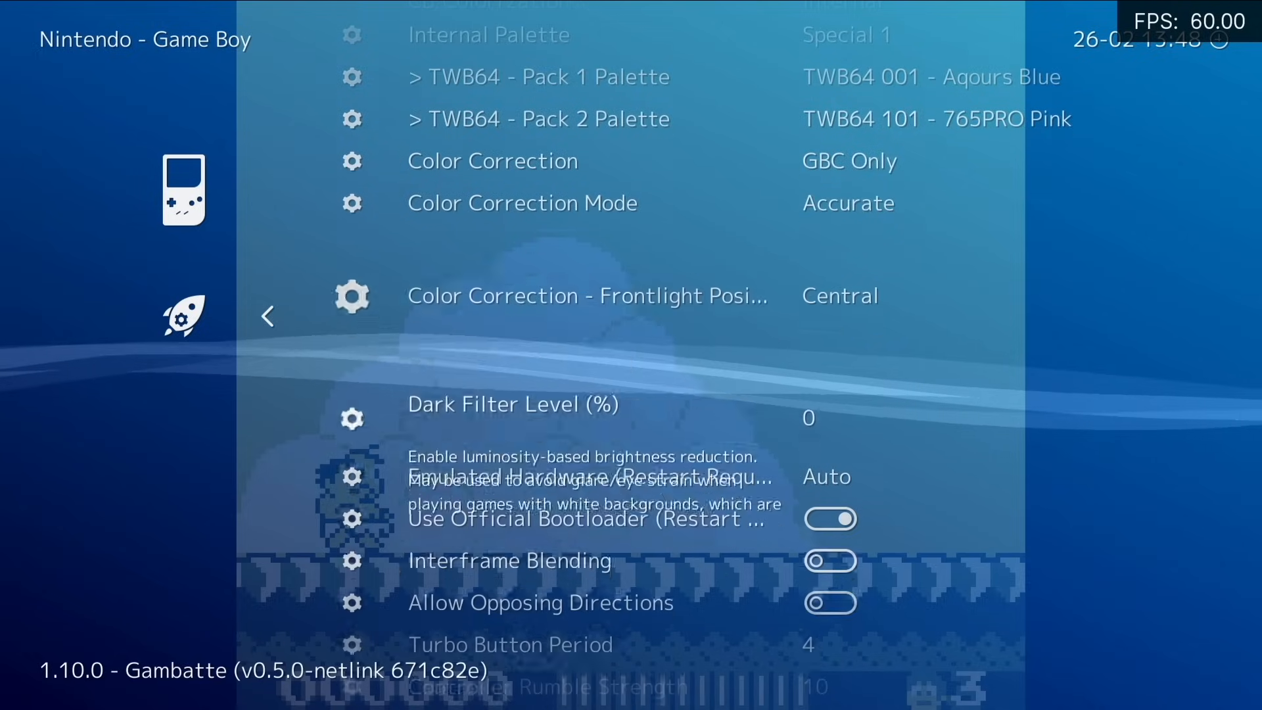
key("Down")
key("Down")
key("Down")
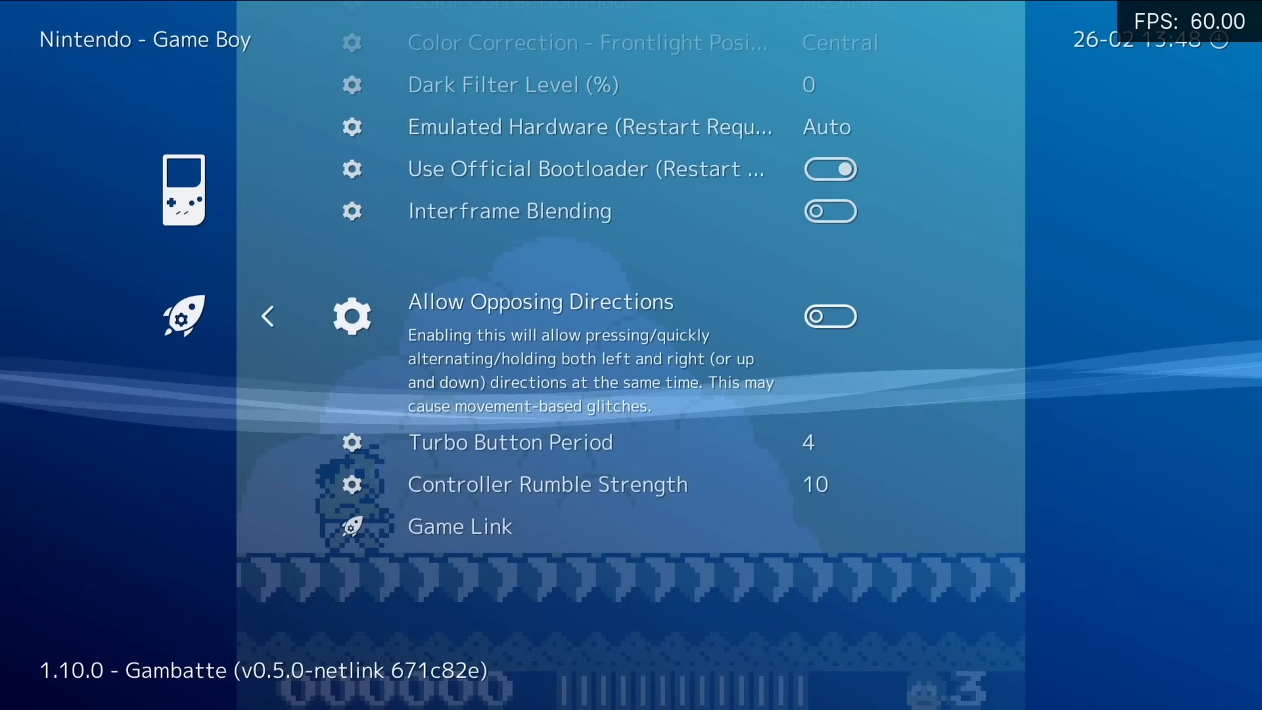
key("Up")
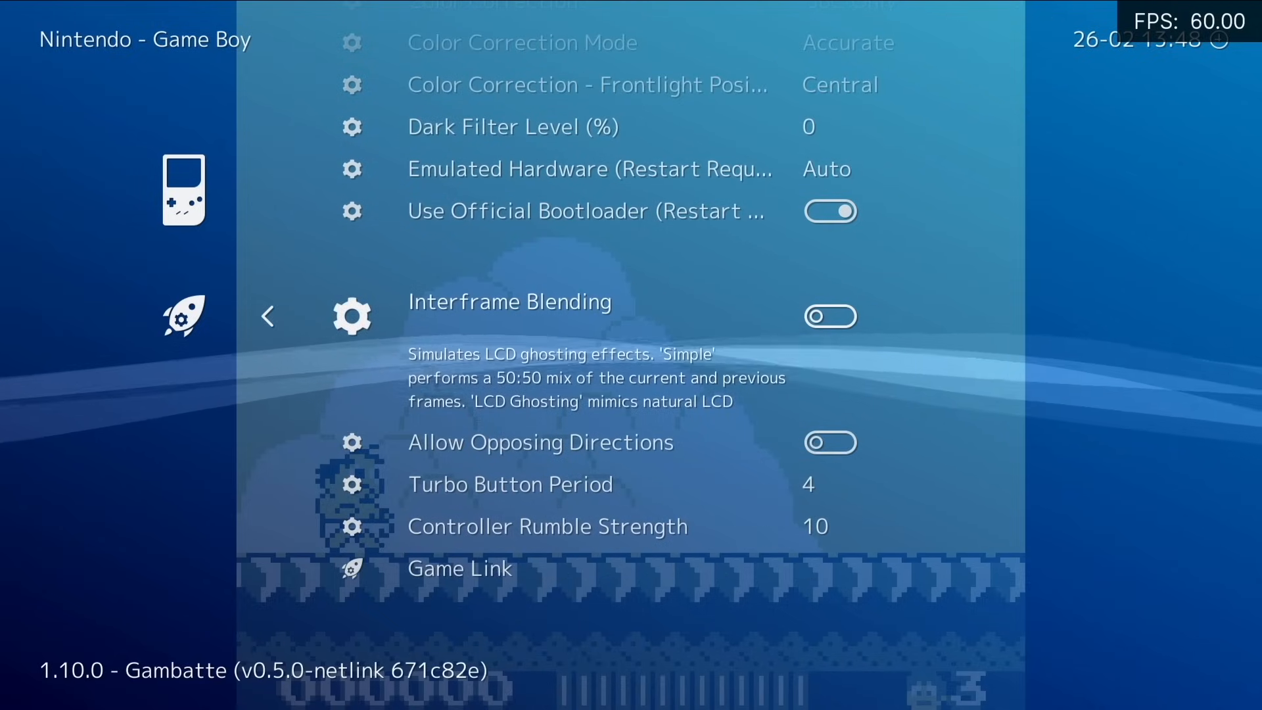
key("Return")
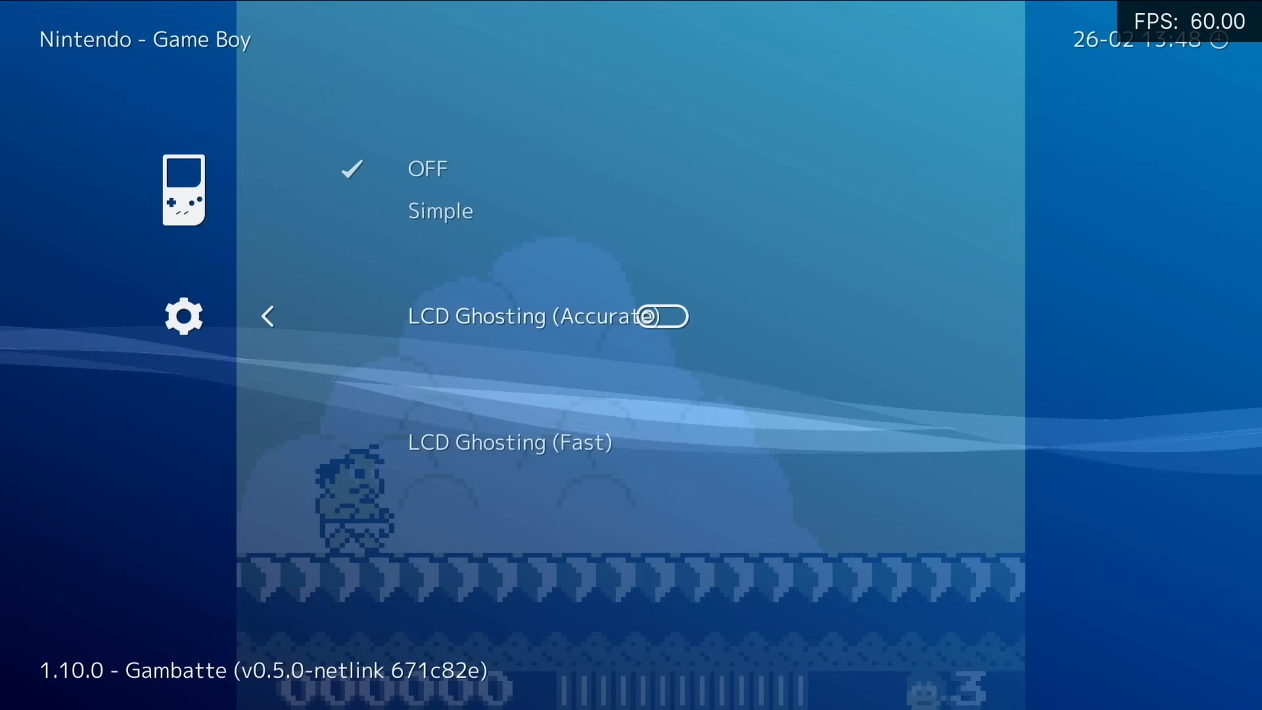
key("Return")
key("BackSpace")
key("Return")
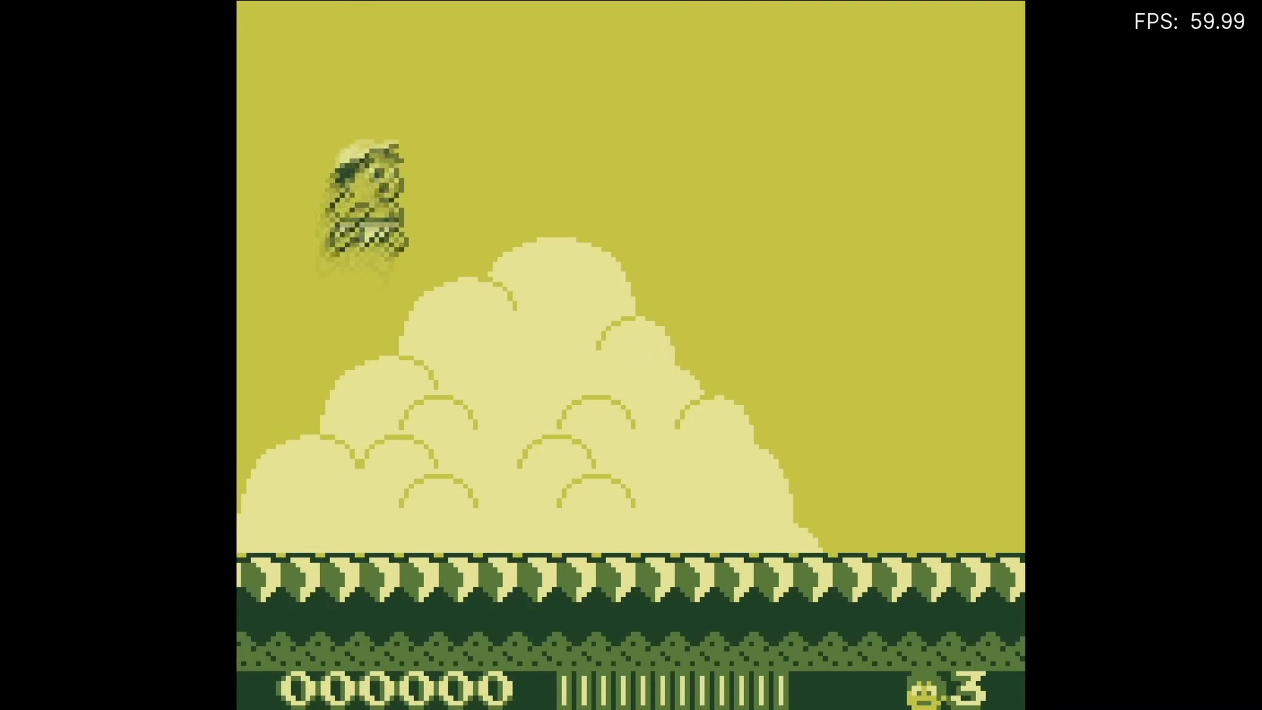
Jump the character left to see the ghost trails, then reopen the Quick Menu.
key("Left")
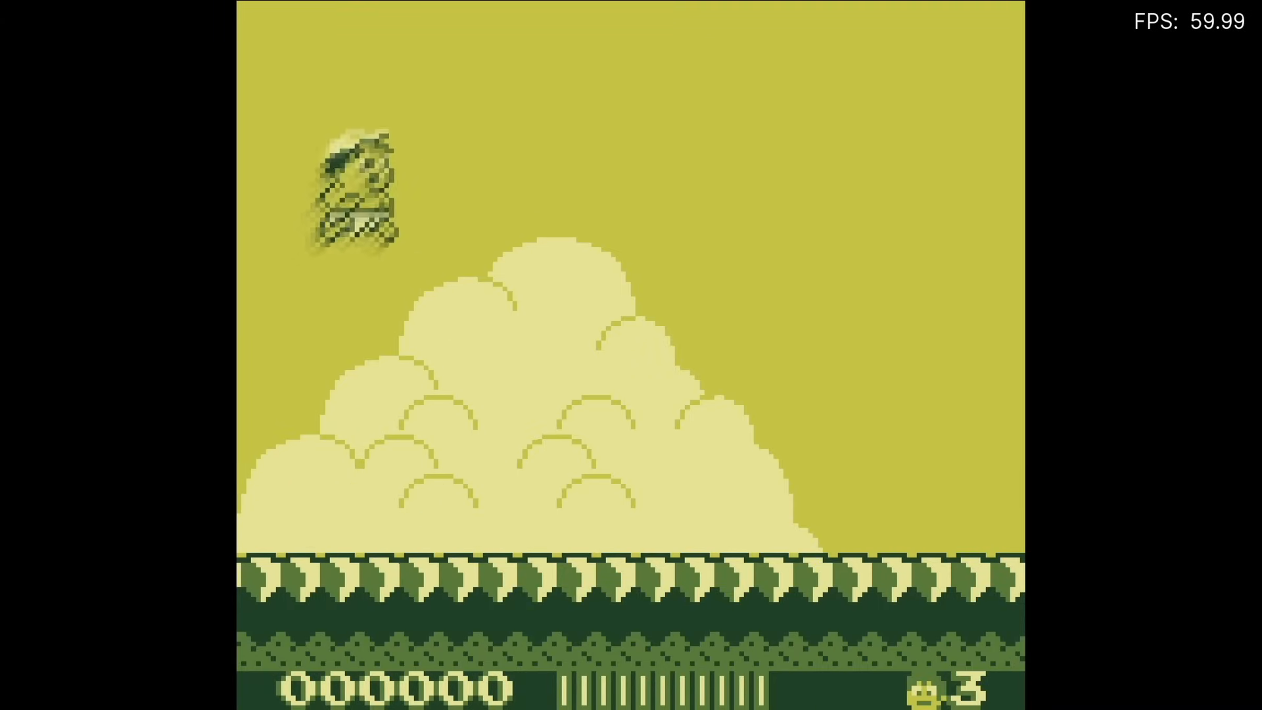
key("Left")
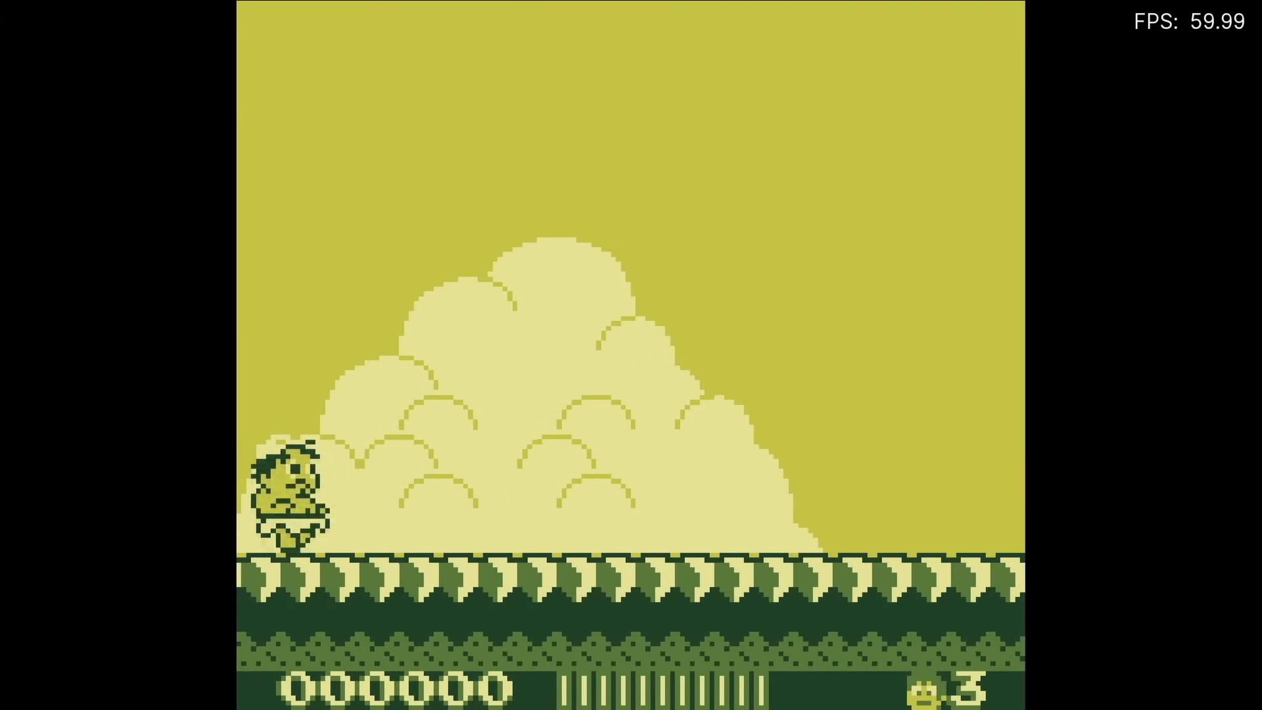
key("F1")
key("Up")
Enable video shaders, load shaders_glsl/handheld/lcd3x.glslp, and resume Adventure Island.
key("Up")
key("Up")
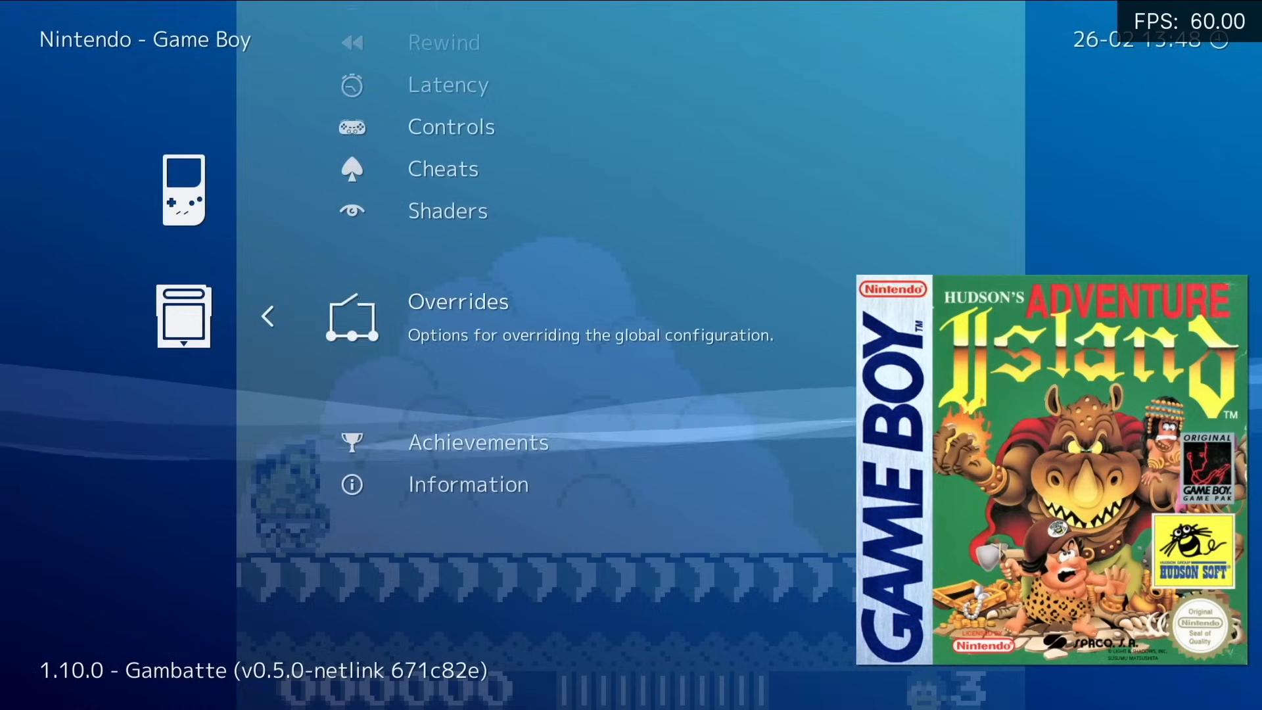
key("Up")
key("Return")
key("Return")
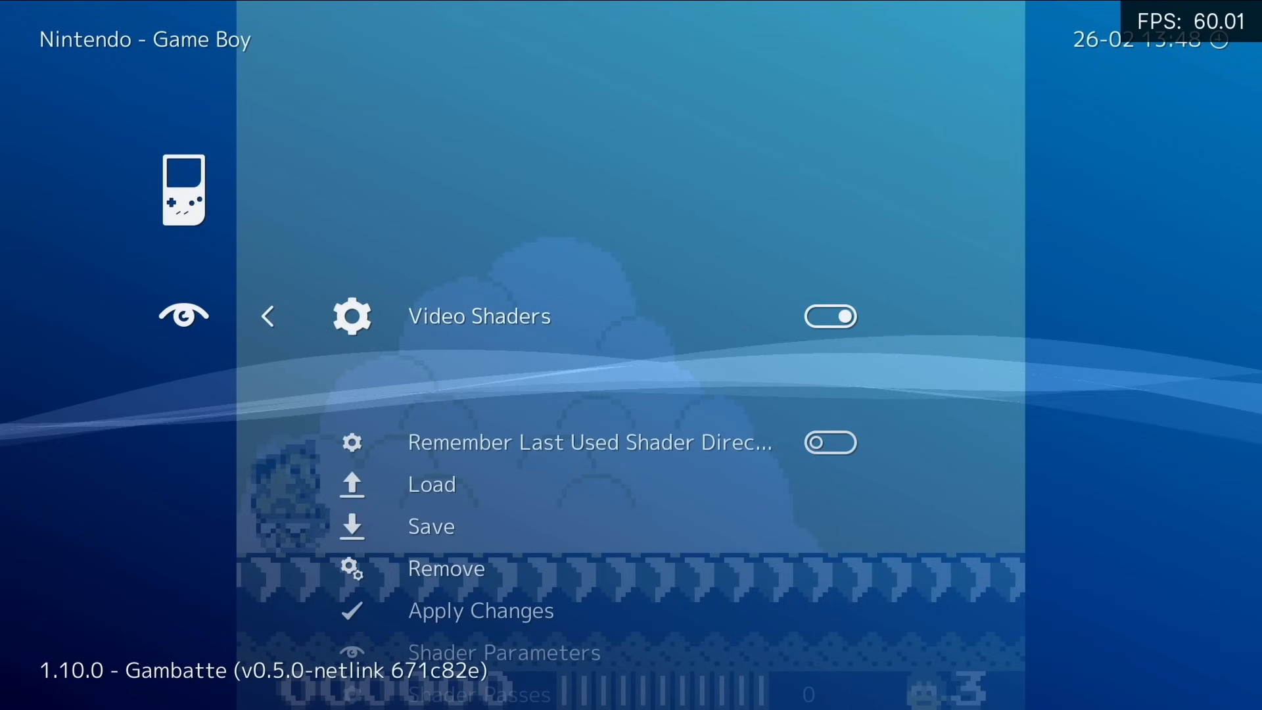
key("Down")
key("Down")
key("Return")
key("Down")
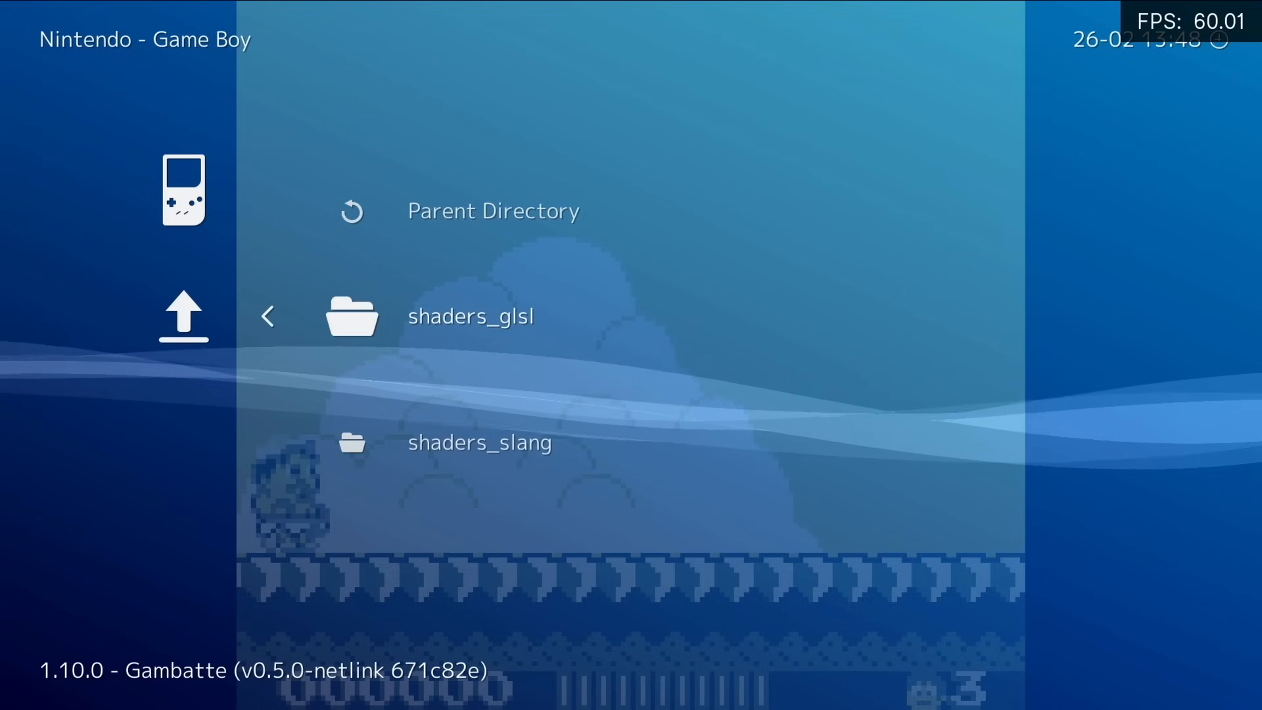
key("Return")
key("Down")
key("Down")
key("Down")
key("Down")
key("Down")
key("Down")
key("Down")
key("Down")
key("Down")
key("Down")
key("Down")
key("Down")
key("Down")
key("Down")
key("Down")
key("Return")
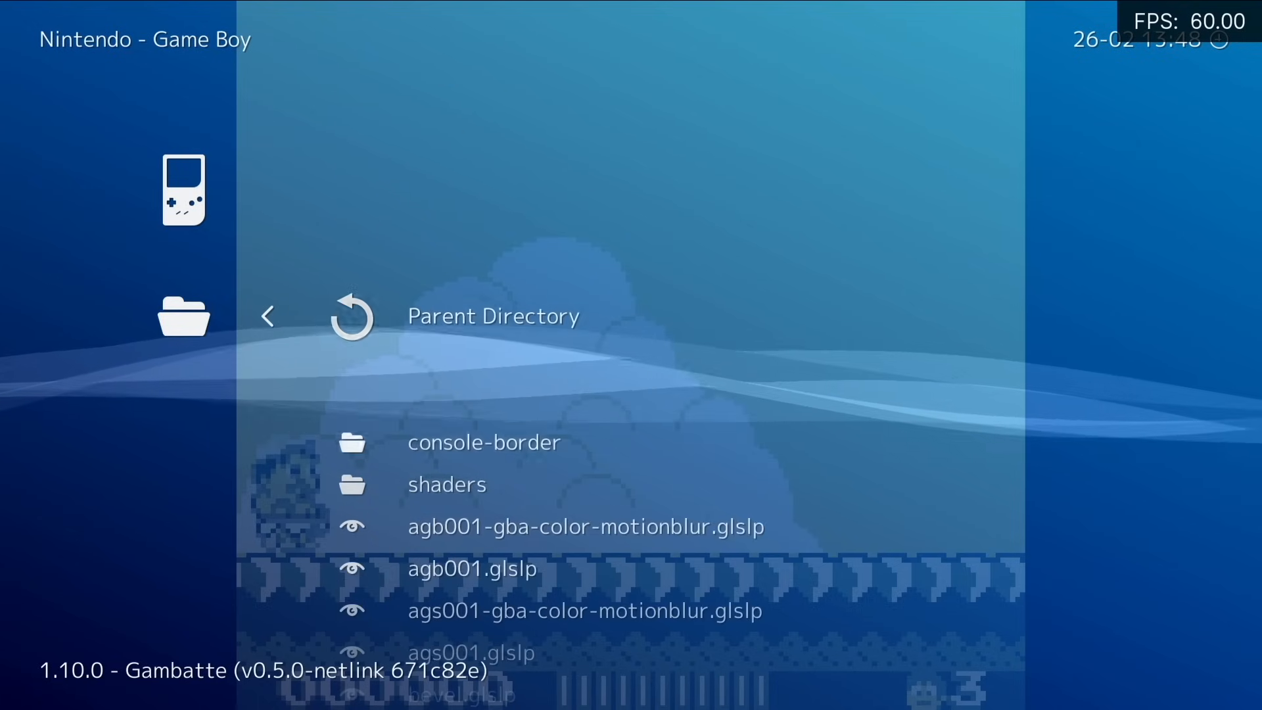
key("Down")
key("Down")
key("Down")
key("Down")
key("Down")
key("Down")
key("Down")
key("Down")
key("Down")
key("Down")
key("Down")
key("Down")
key("Down")
key("Down")
key("Down")
key("Down")
key("Down")
key("Down")
key("Down")
key("Down")
key("Return")
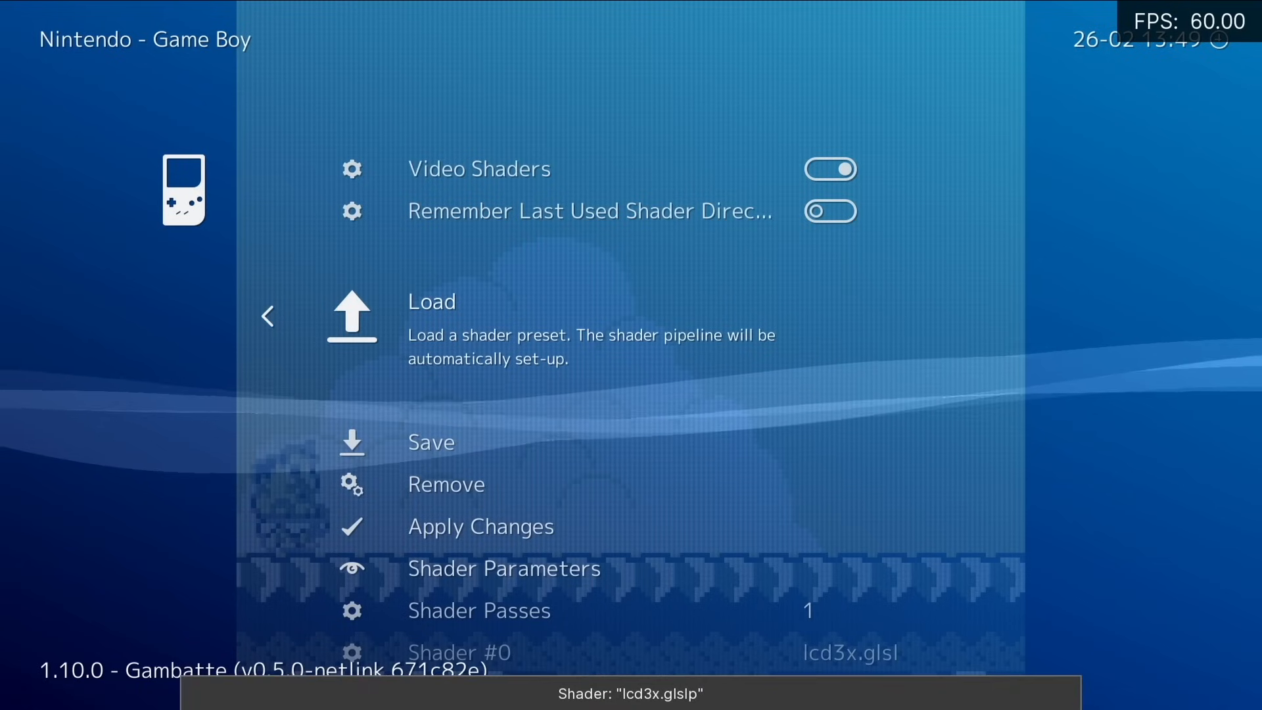
key("BackSpace")
key("BackSpace")
key("Return")
key("Return")
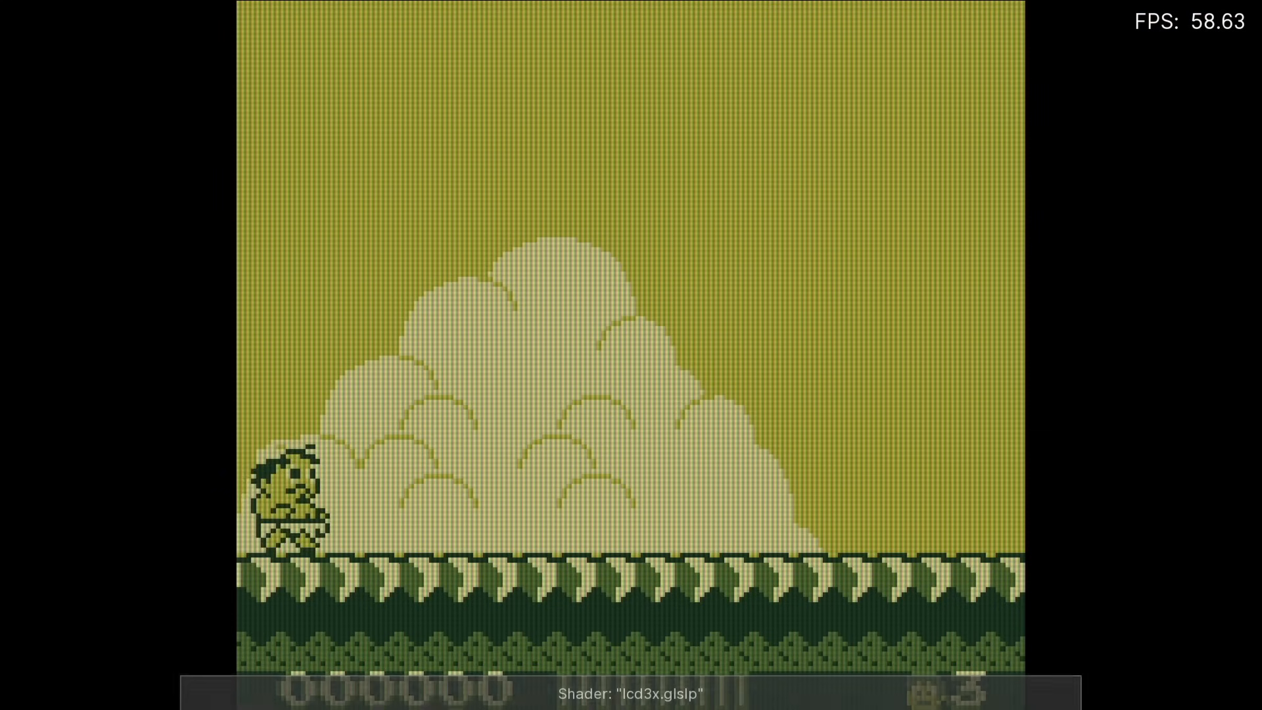
Play briefly to preview the LCD grid effect, then bring up the Quick Menu.
key("Left")
key("Right")
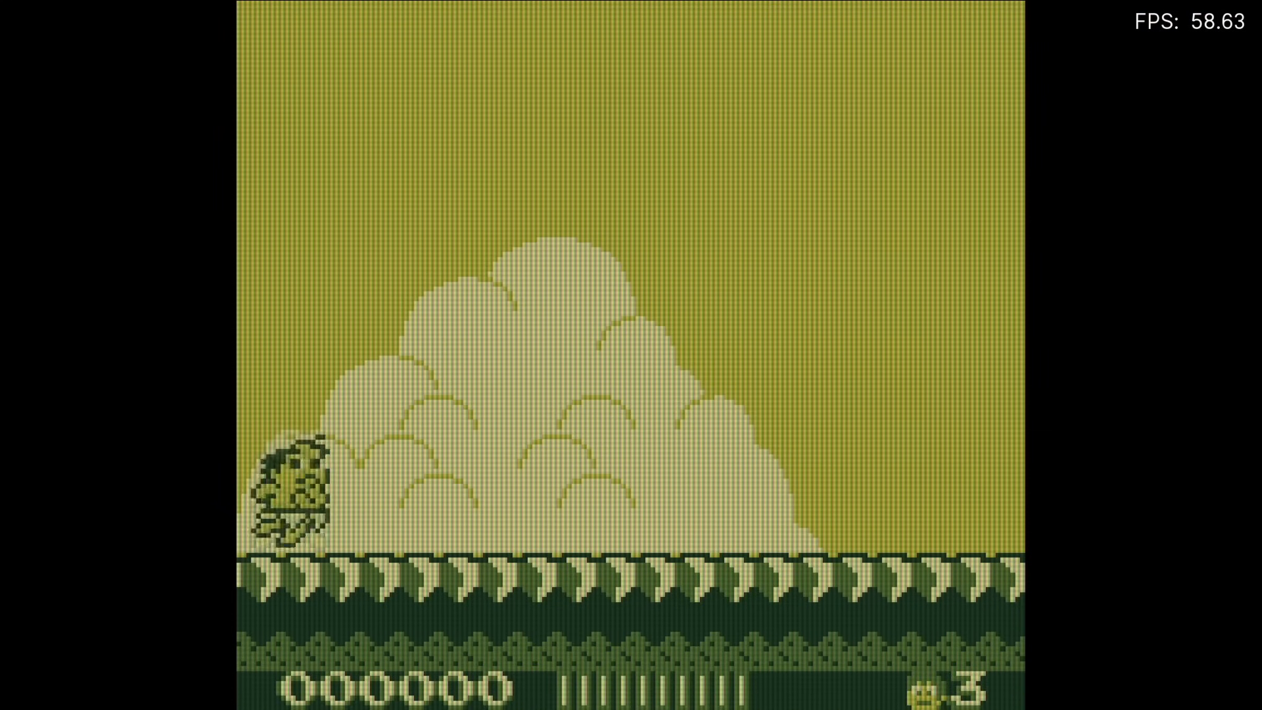
key("Right")
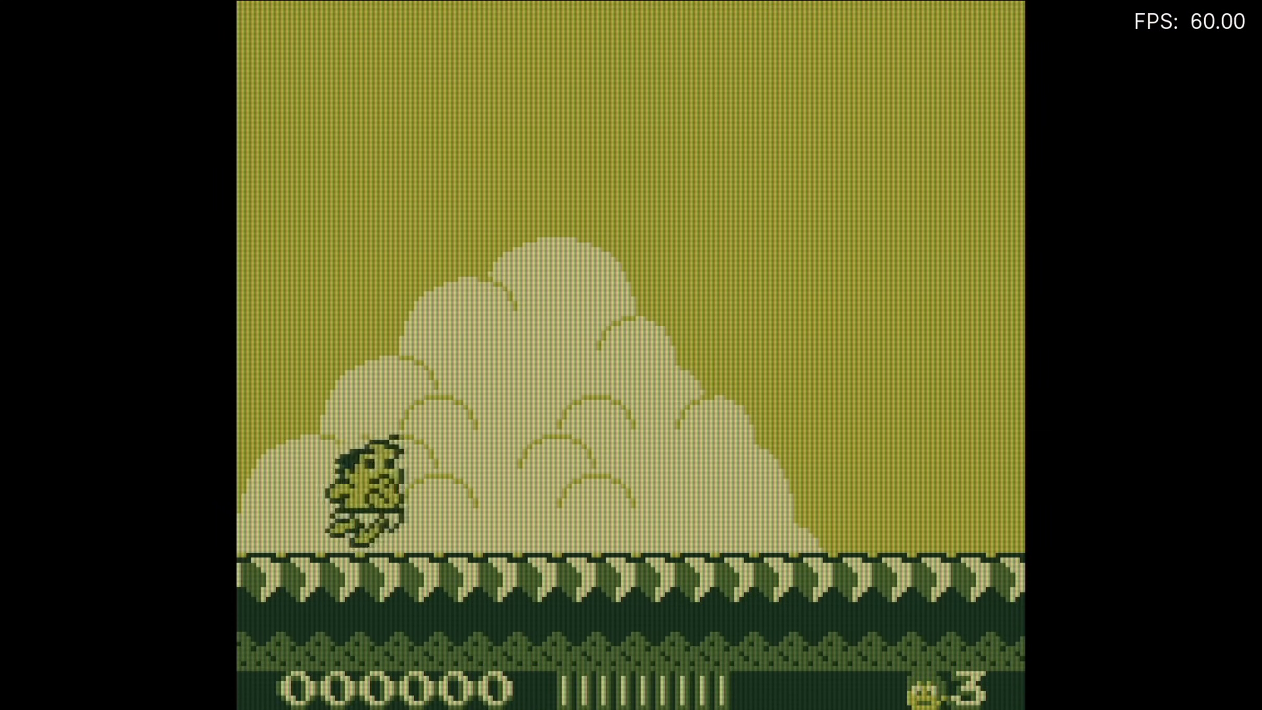
key("F1")
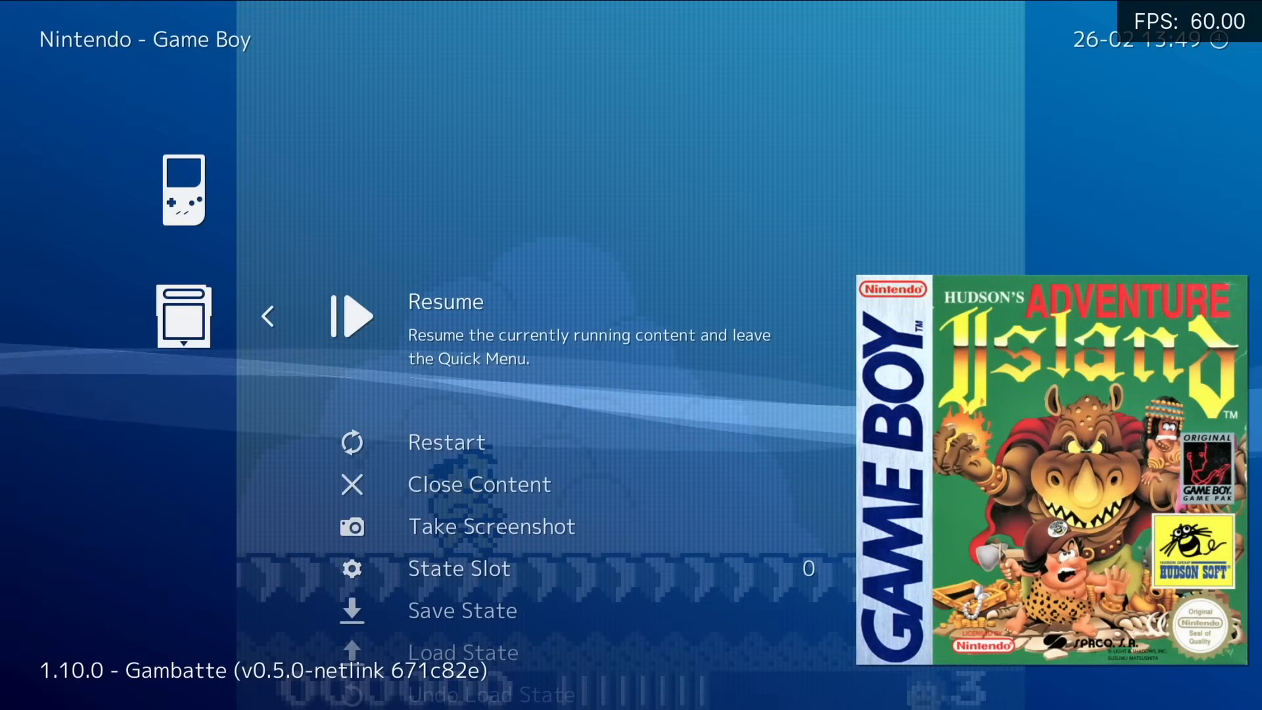
Review Manage Core Options for Gambatte.opt, compare game and content-folder saving, and leave unsaved.
key("Down")
key("Down")
key("Down")
key("Down")
key("Down")
key("Down")
key("Down")
key("Down")
key("Down")
key("Down")
key("Down")
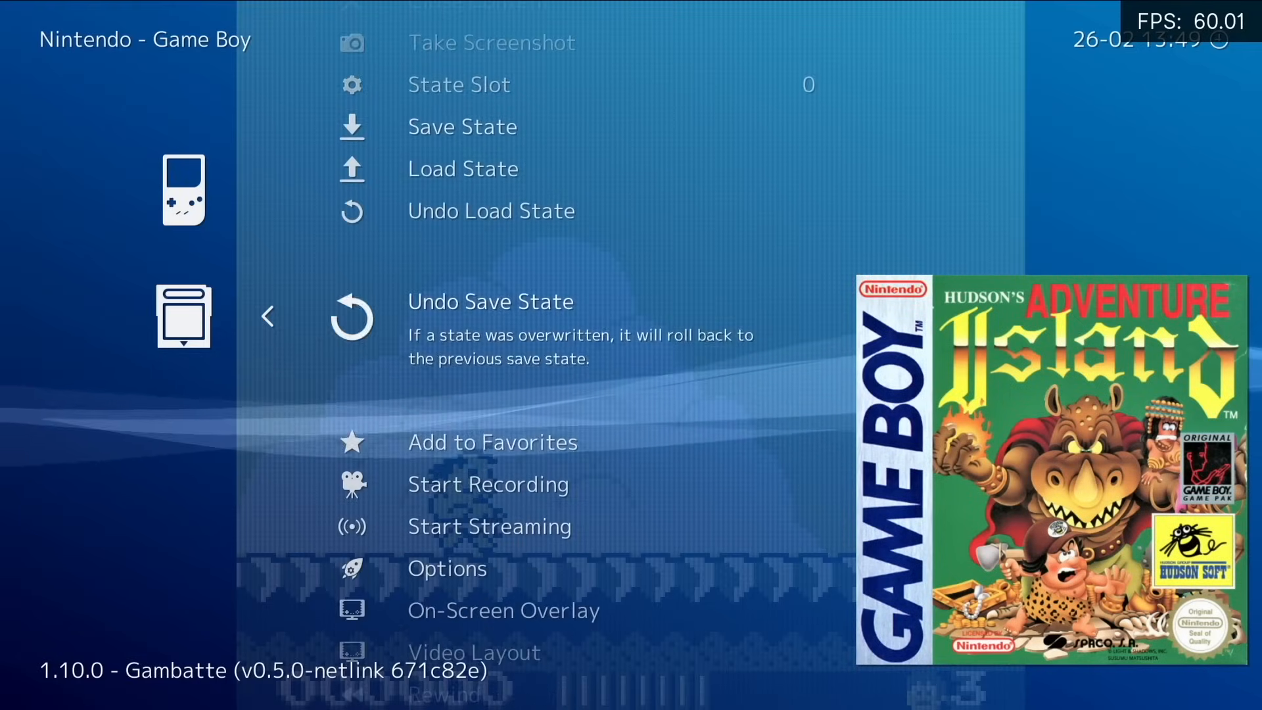
key("Down")
key("Return")
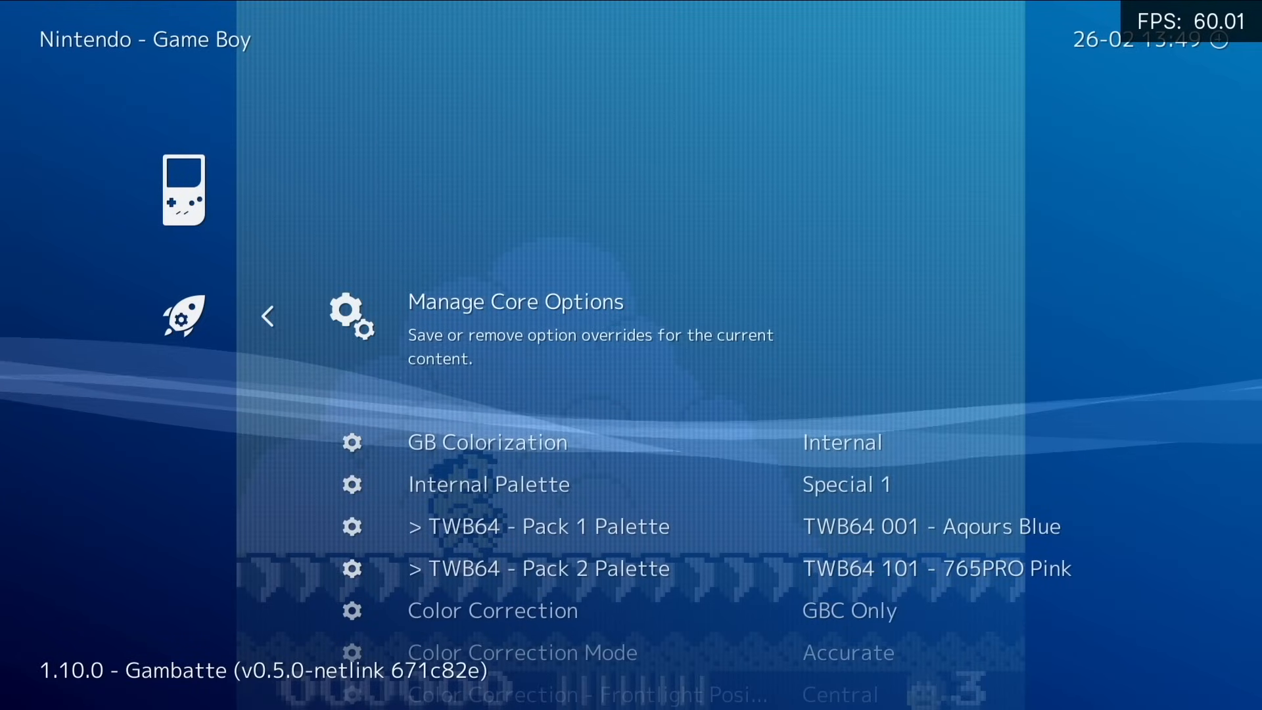
key("Return")
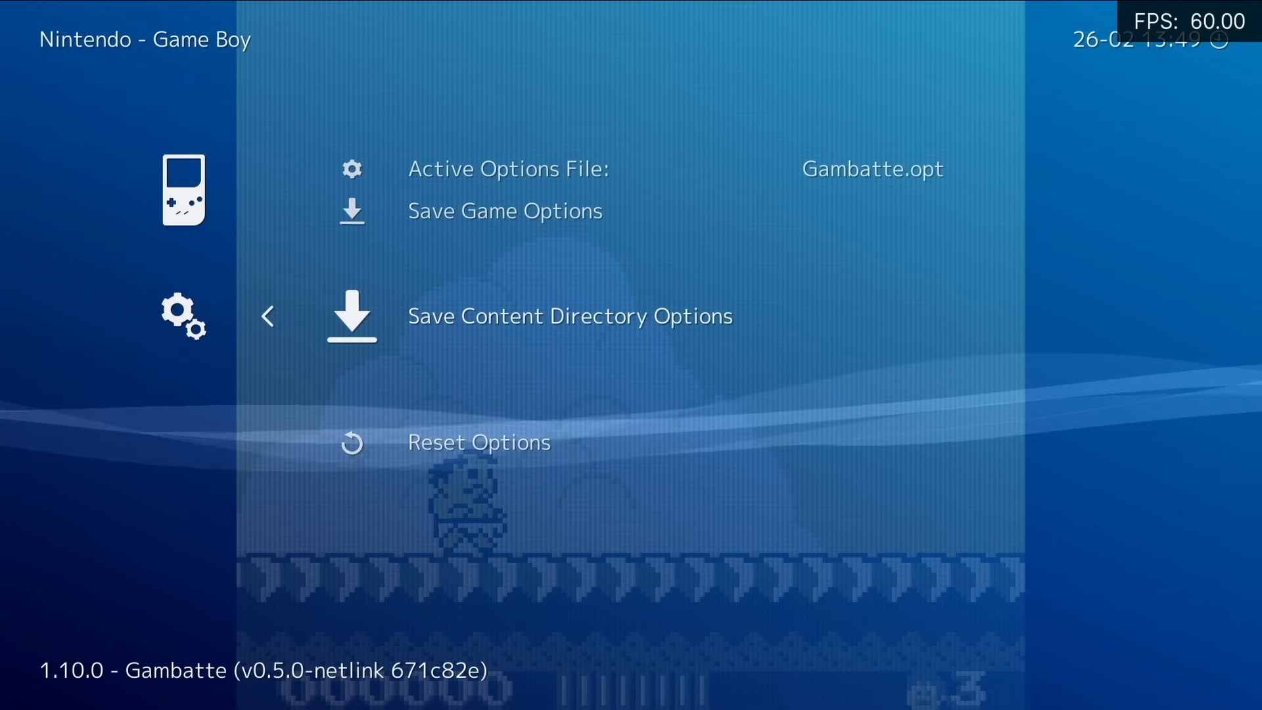
key("Up")
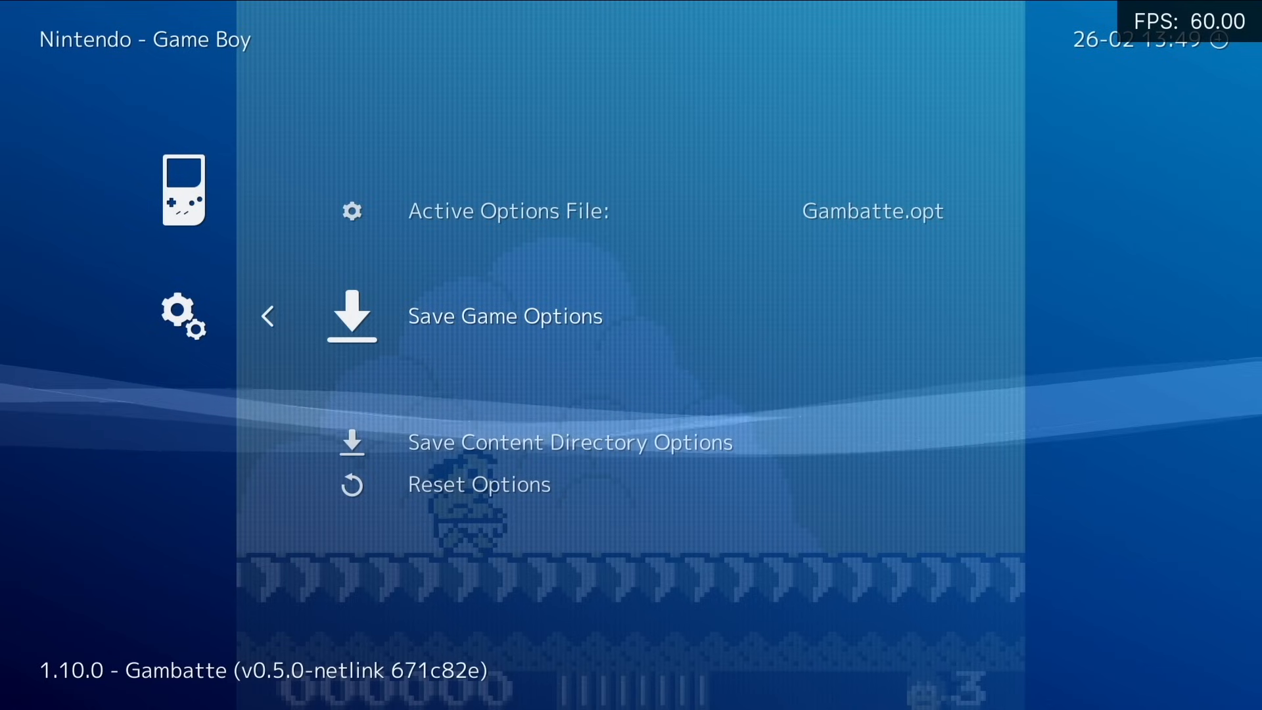
key("Down")
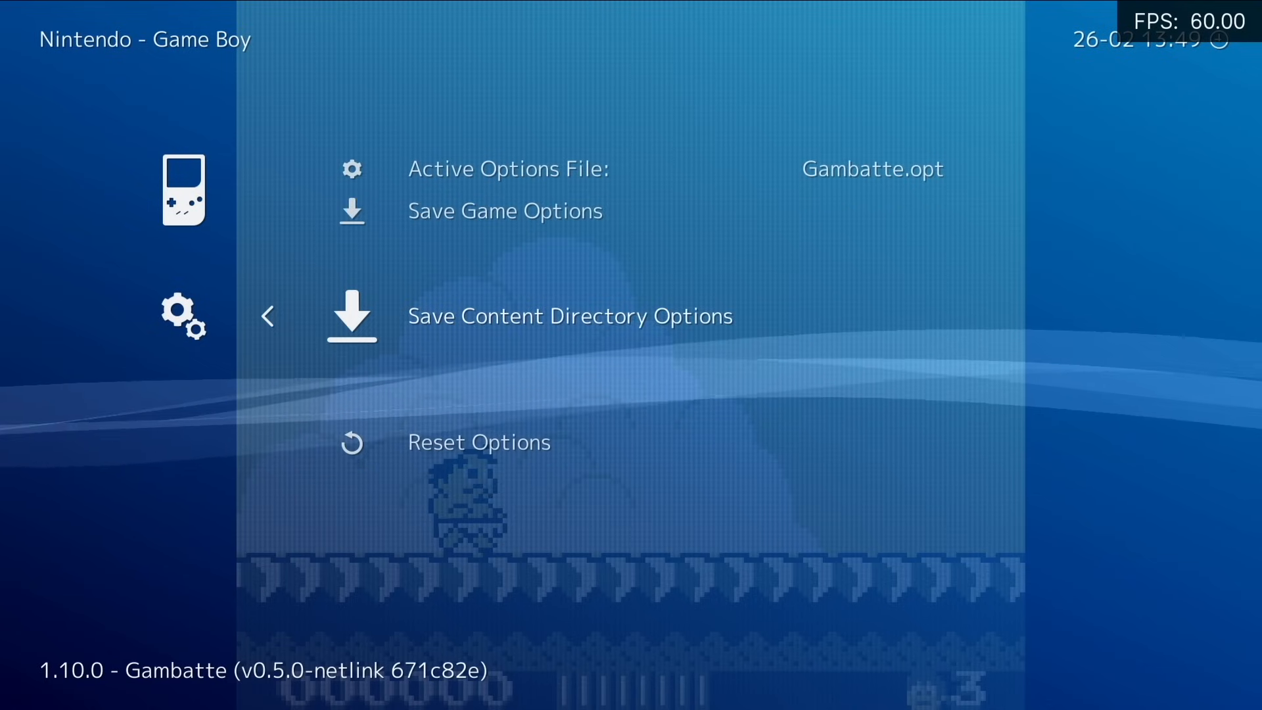
key("Up")
key("BackSpace")
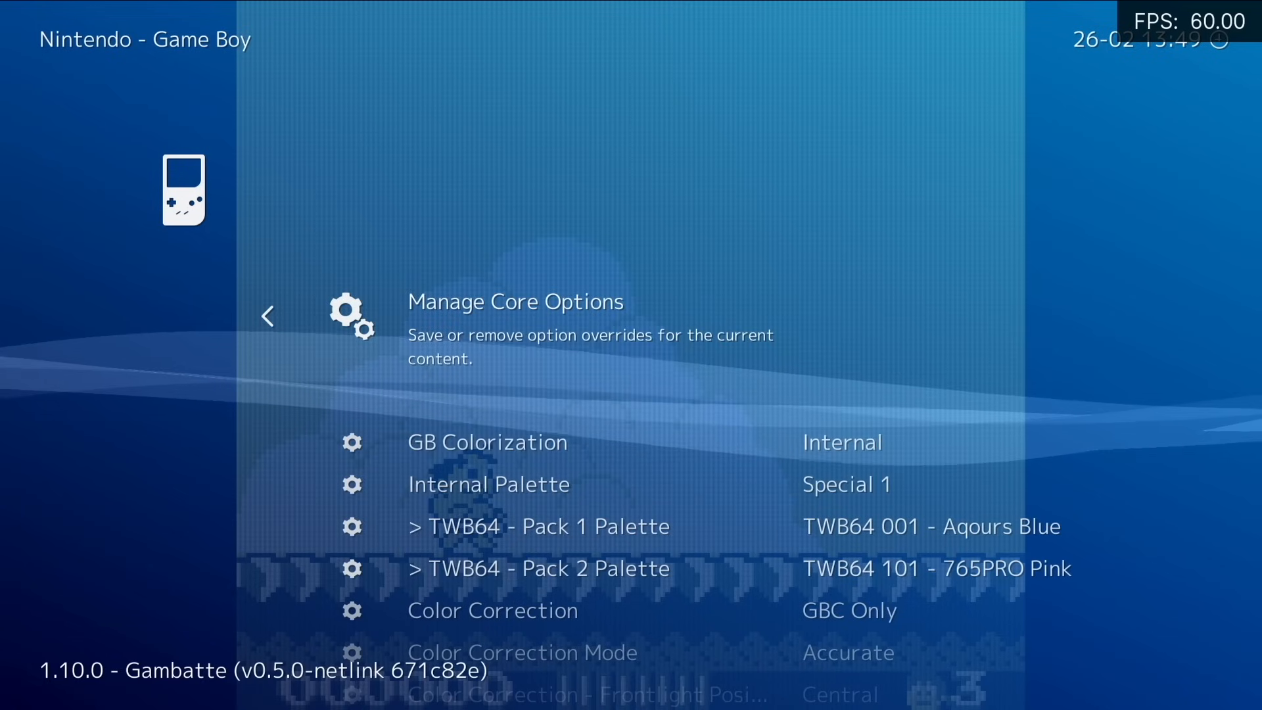
key("Down")
key("Down")
Save the lcd3x shader setup as the Gambatte core preset, Gambatte.glslp.
key("BackSpace")
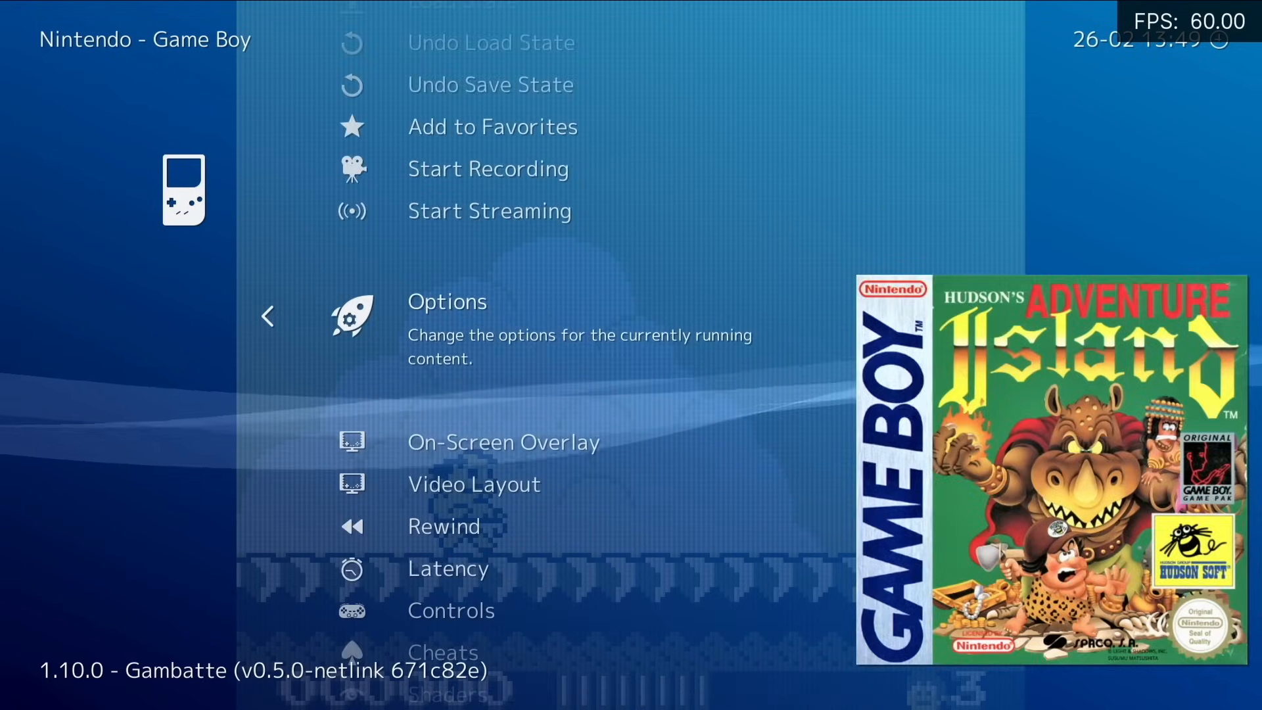
key("Down")
key("Down")
key("Down")
key("Down")
key("Down")
key("Down")
key("Down")
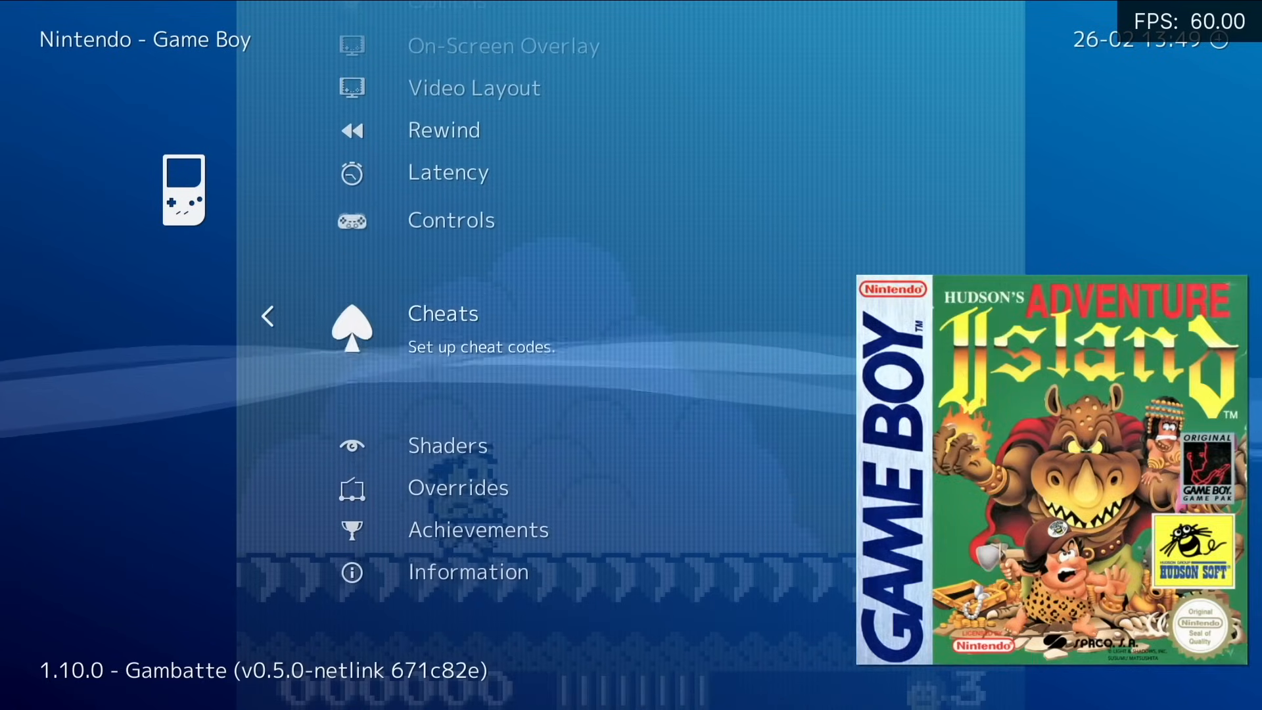
key("Return")
key("Down")
key("Down")
key("Down")
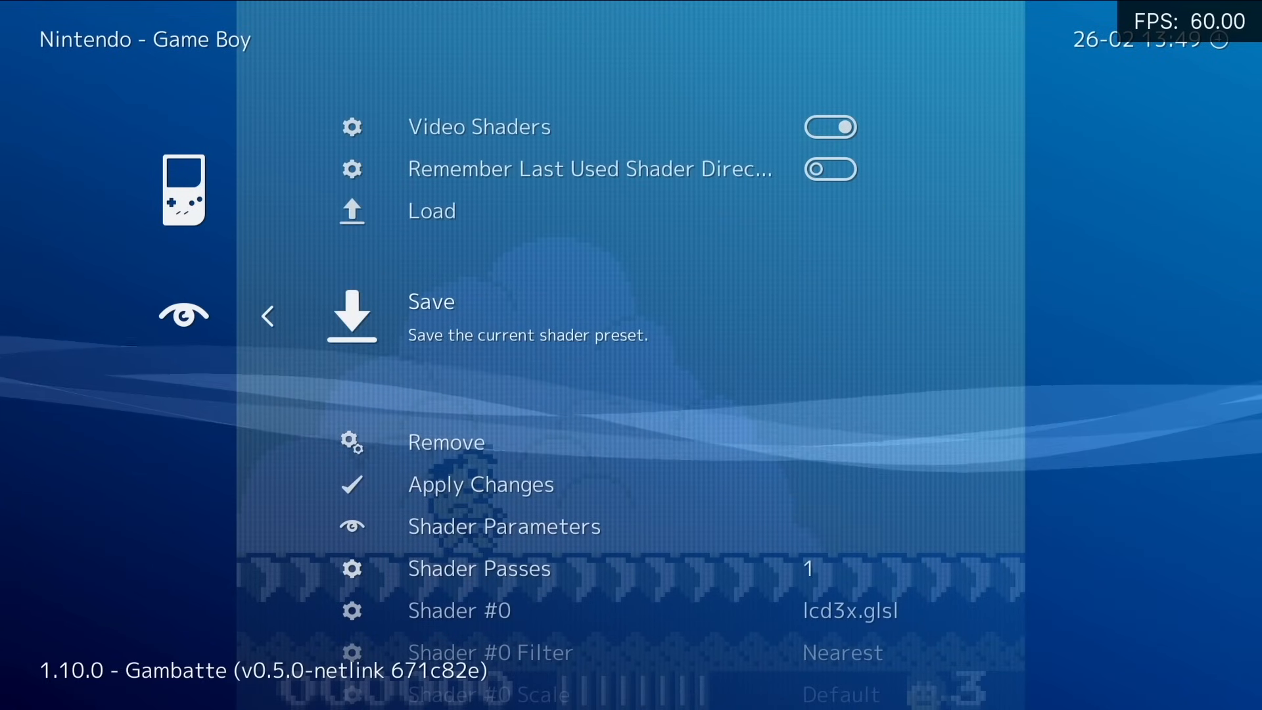
key("Return")
key("Down")
key("Down")
key("Down")
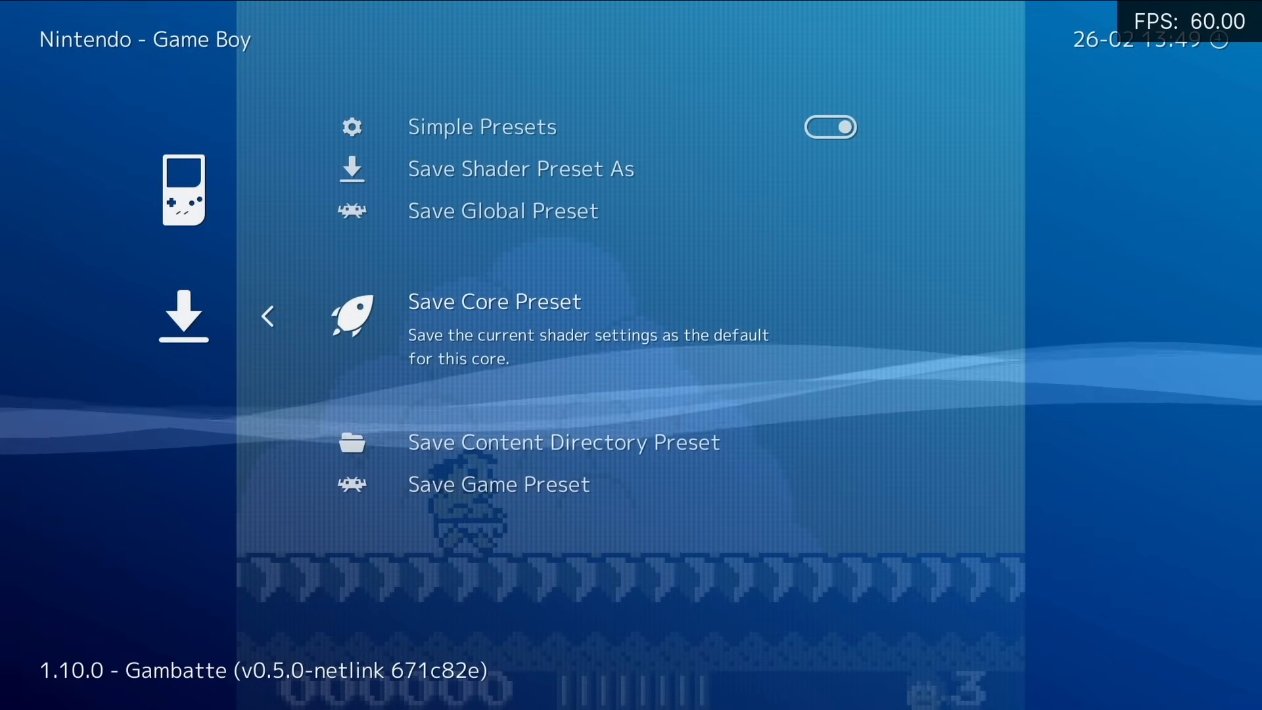
key("Return")
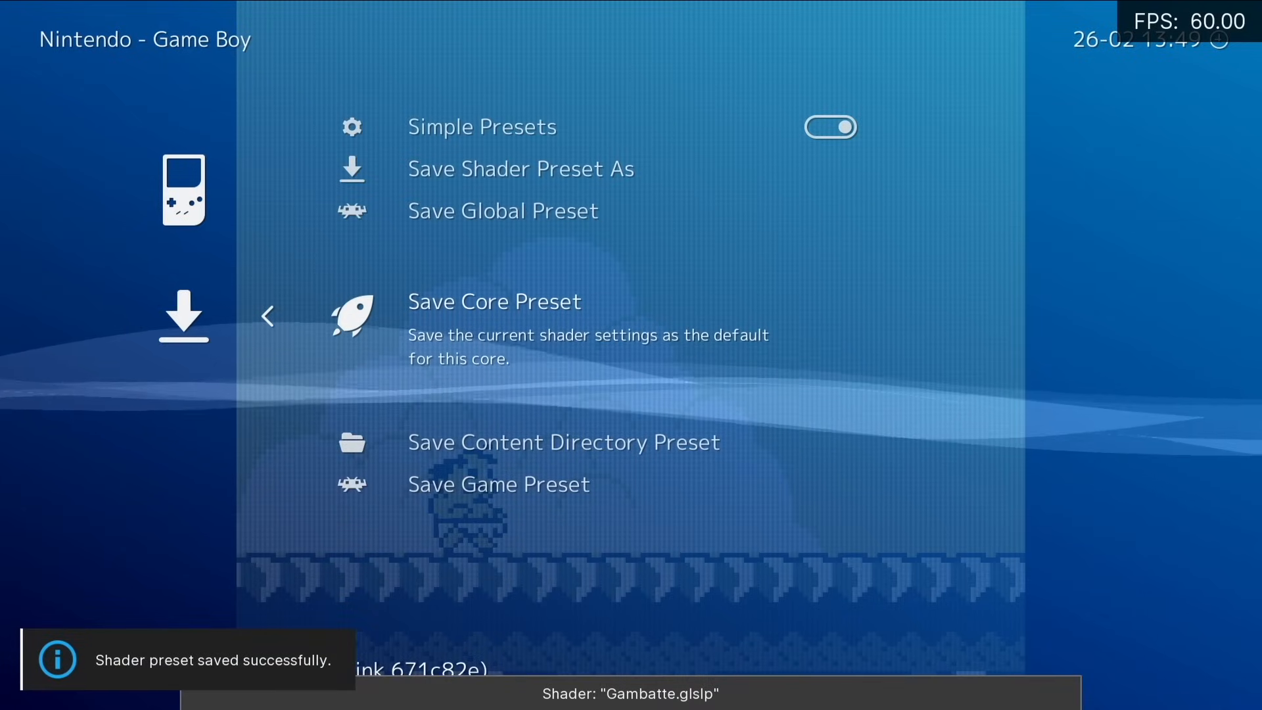
Close Adventure Island from the Quick Menu.
key("BackSpace")
key("BackSpace")
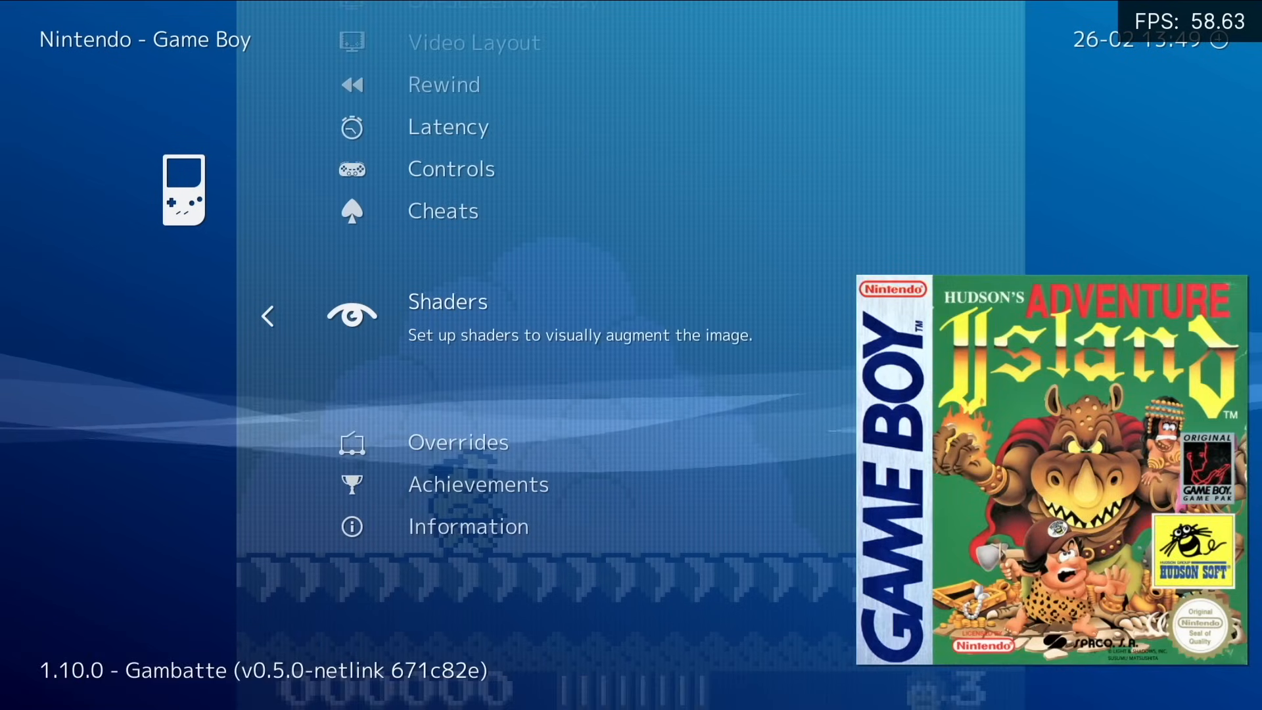
key("Up")
key("Up")
key("Up")
key("Up")
key("Up")
key("Up")
key("Up")
key("Up")
key("BackSpace")
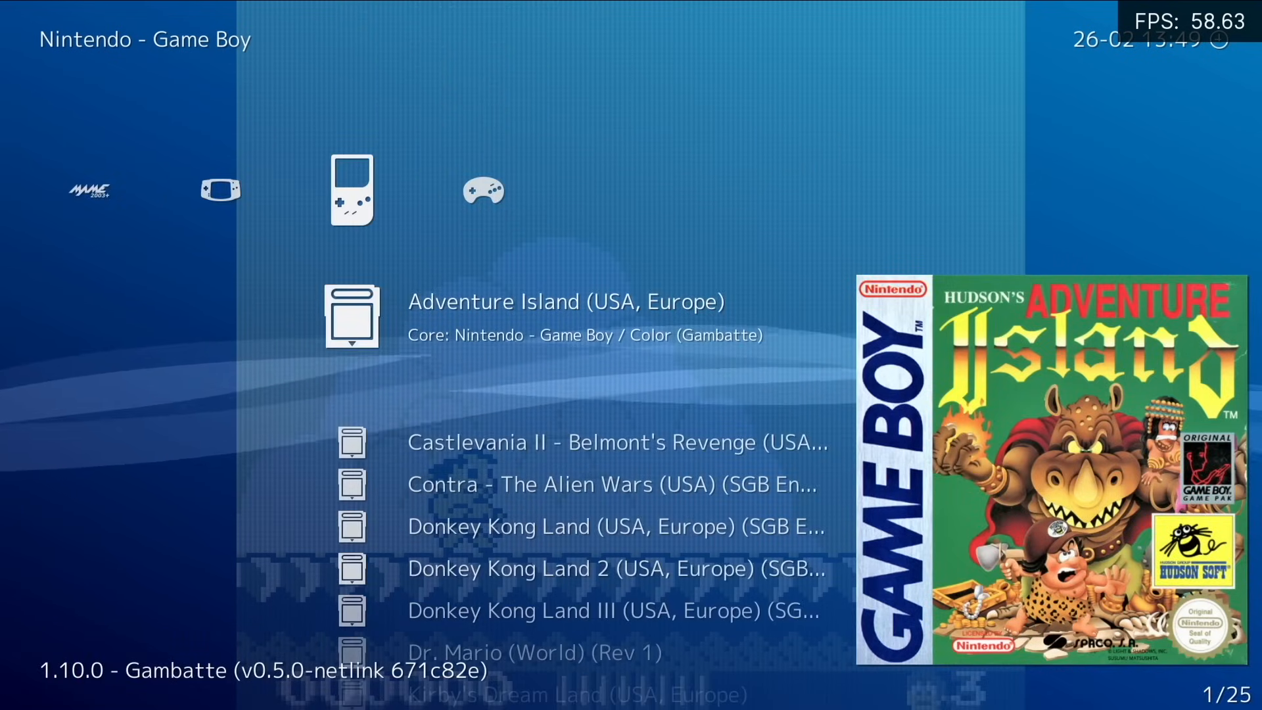
key("Return")
key("Down")
key("Down")
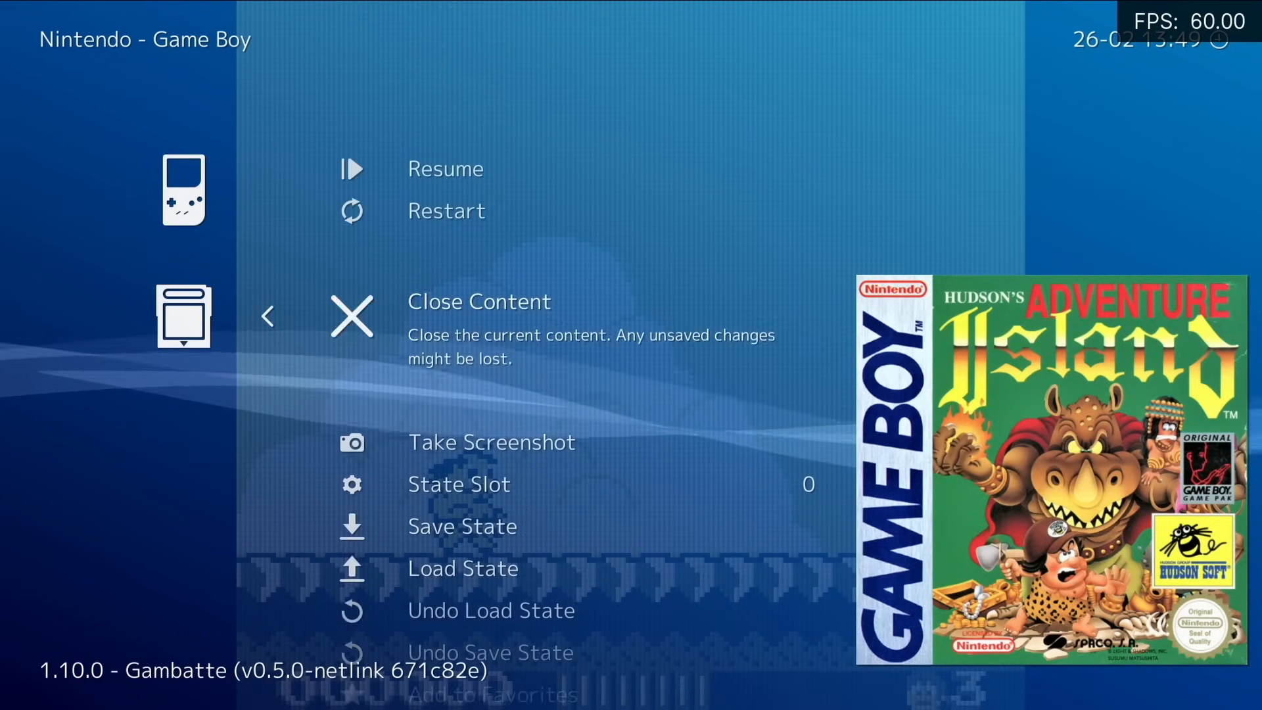
key("Return")
Associate the Gambatte core with Castlevania II - Belmont's Revenge in the Game Boy playlist.
key("BackSpace")
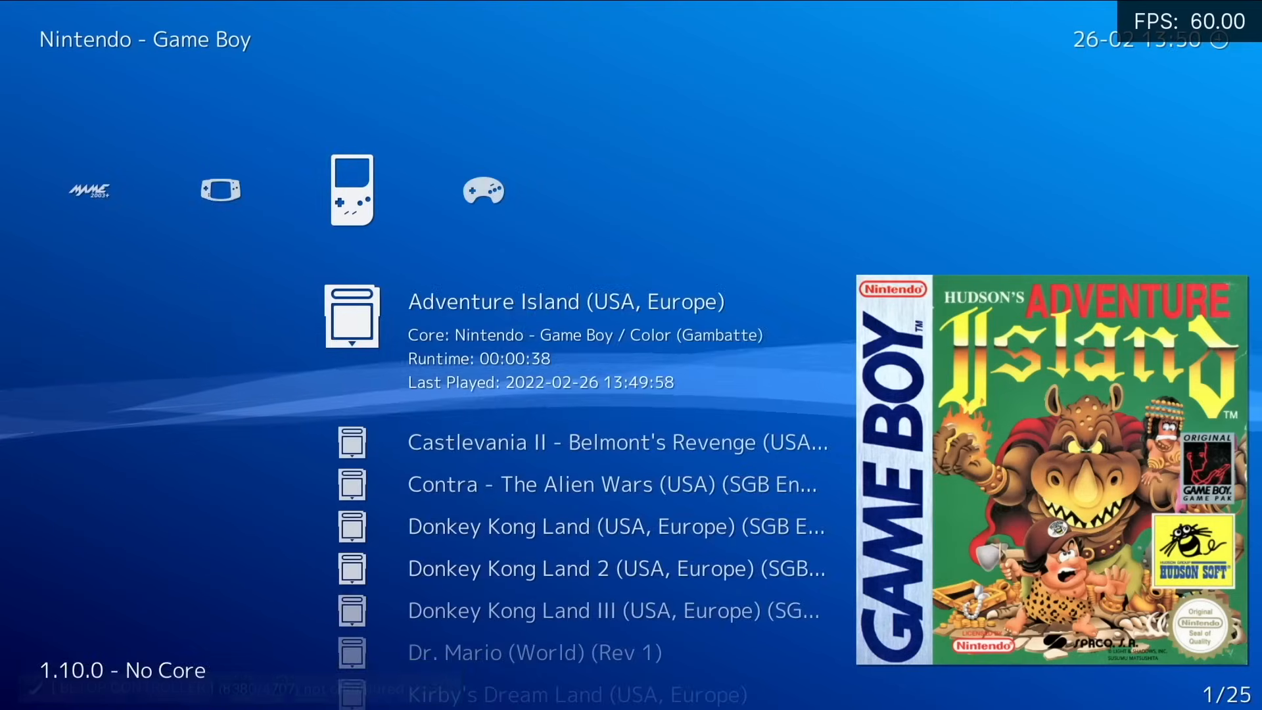
key("Down")
key("Return")
key("Down")
key("Down")
key("Down")
key("Down")
key("Return")
key("Return")
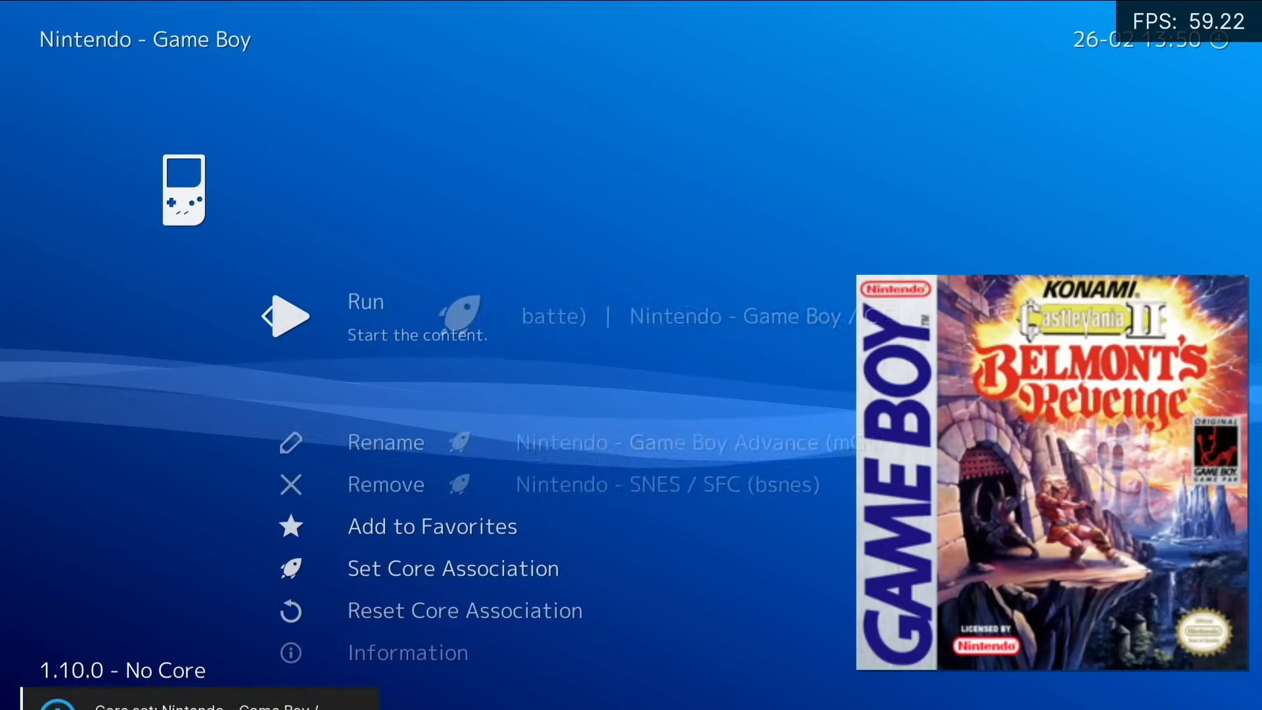
key("Return")
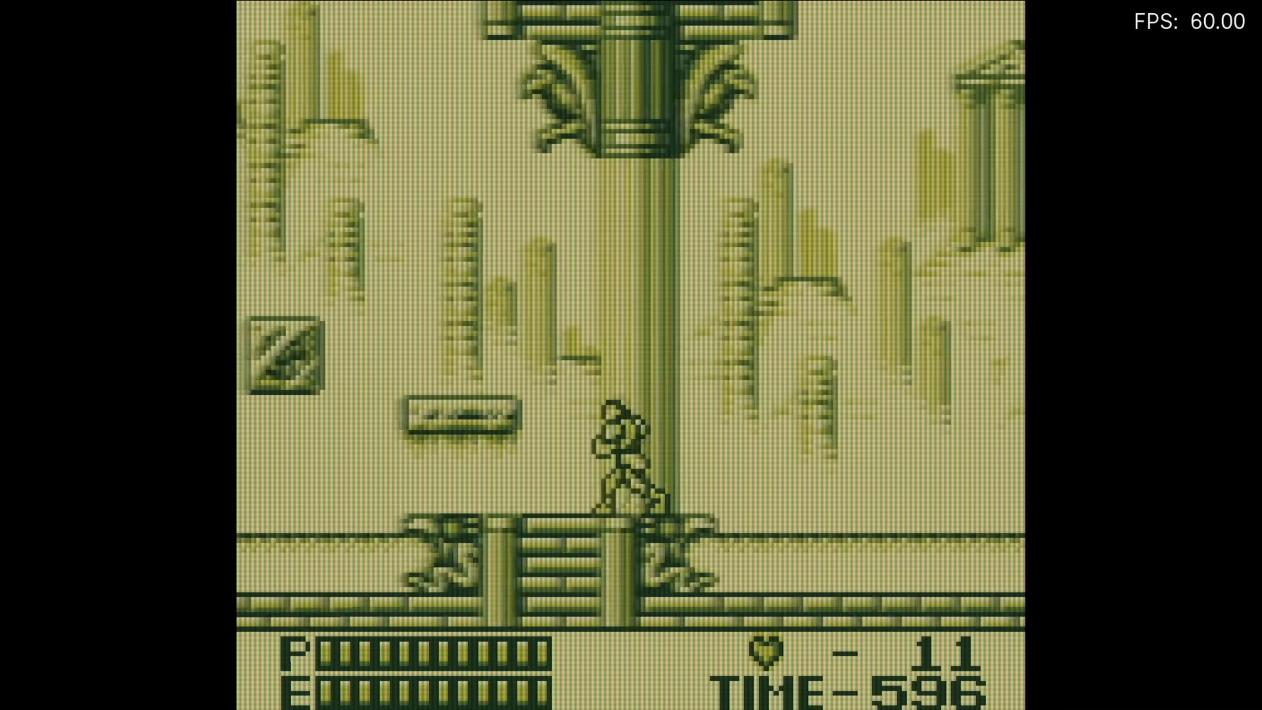
Open Cheats > Load Cheat File (Replace) and enter the Nintendo - Game Boy cheat folder.
key("F1")
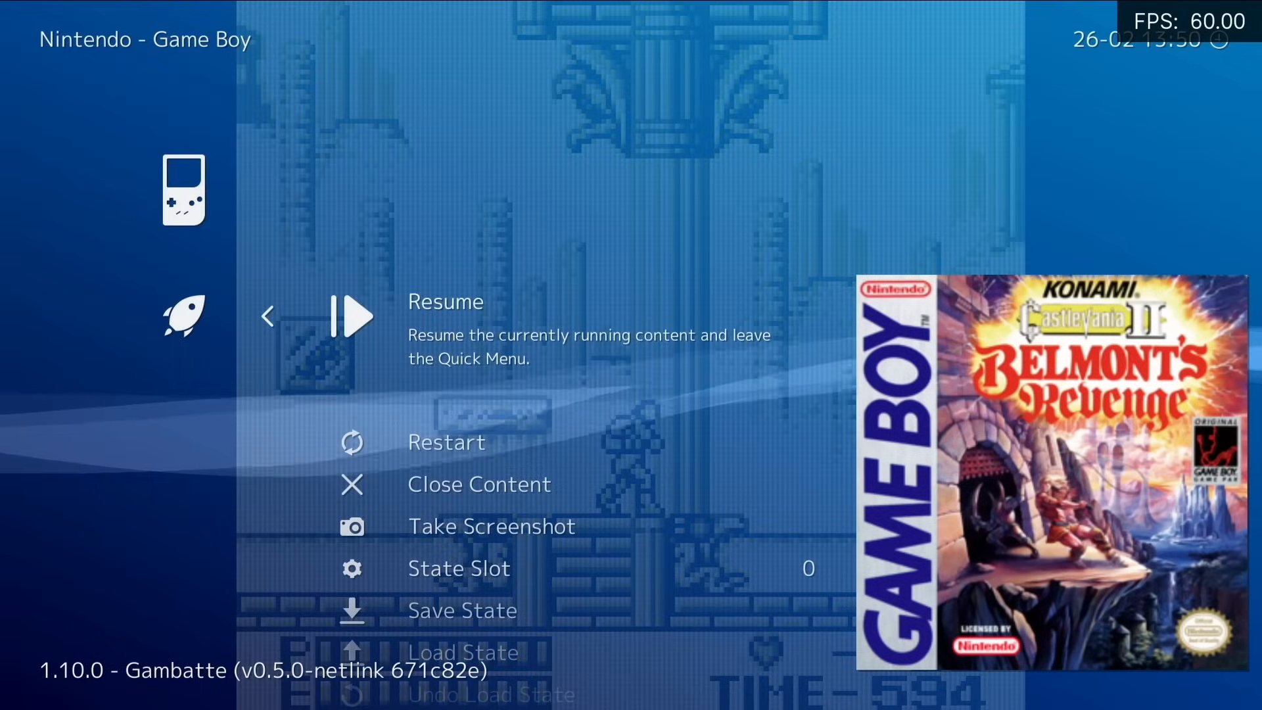
key("Up")
key("Up")
key("Up")
key("Up")
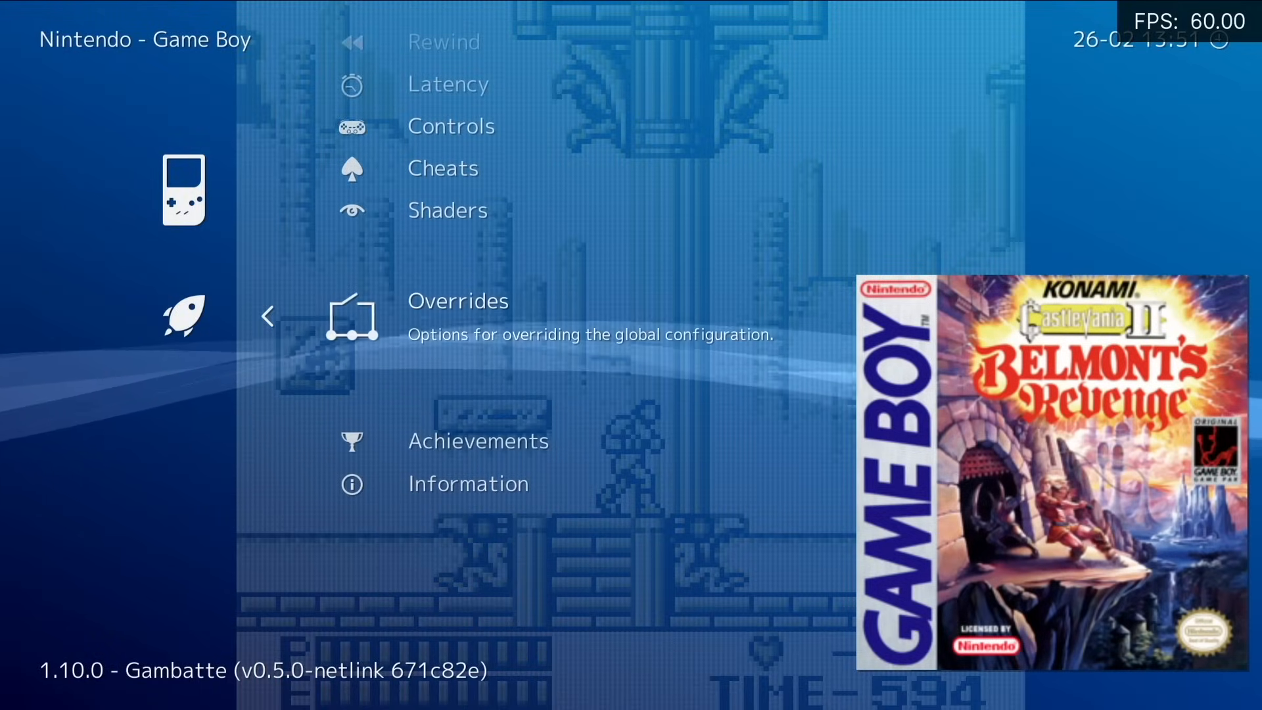
key("Up")
key("Return")
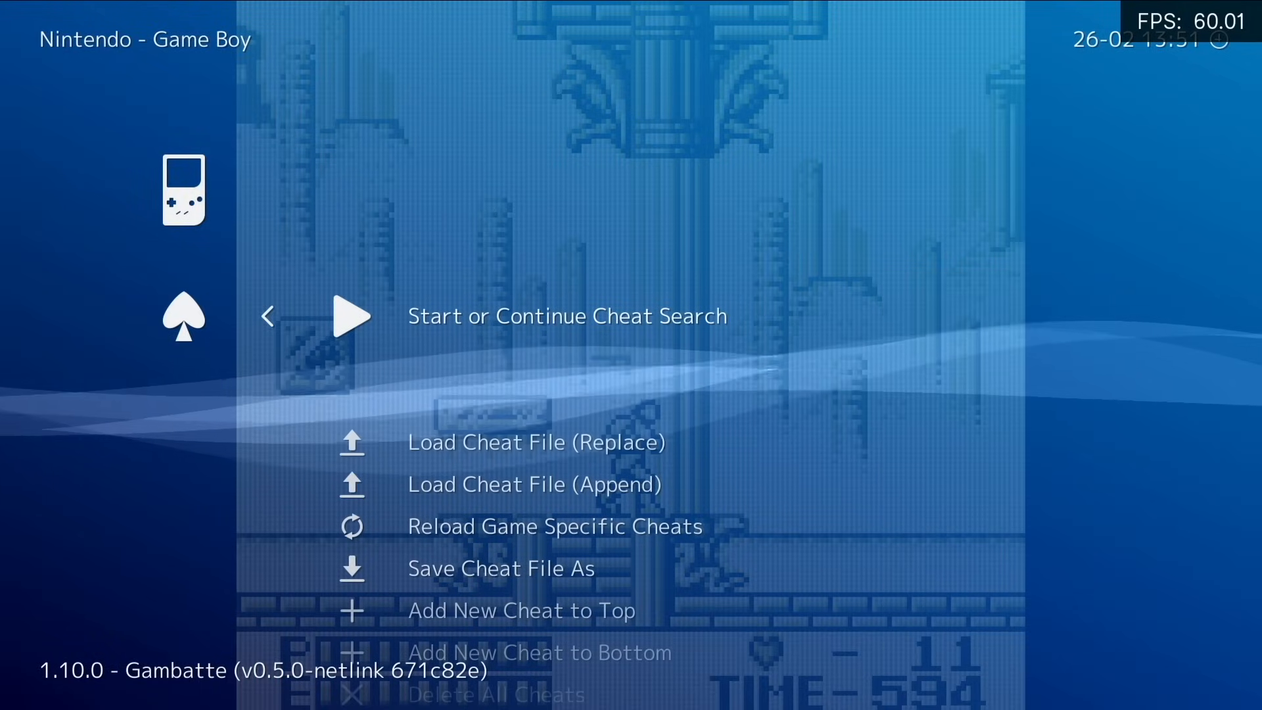
key("Down")
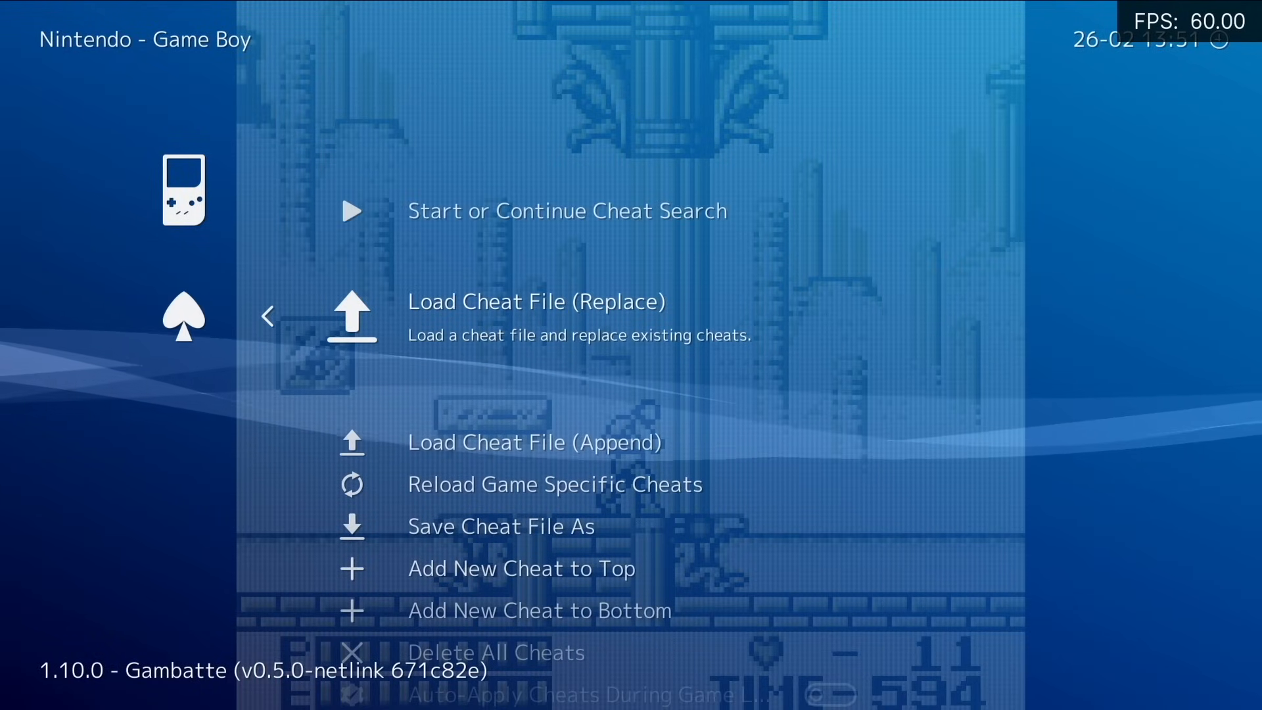
key("Return")
key("Down")
key("Down")
key("Down")
key("Down")
key("Down")
key("Down")
key("Down")
key("Down")
key("Down")
key("Down")
key("Down")
key("Down")
key("Down")
key("Down")
key("Down")
key("Down")
key("Down")
key("Down")
key("Down")
key("Down")
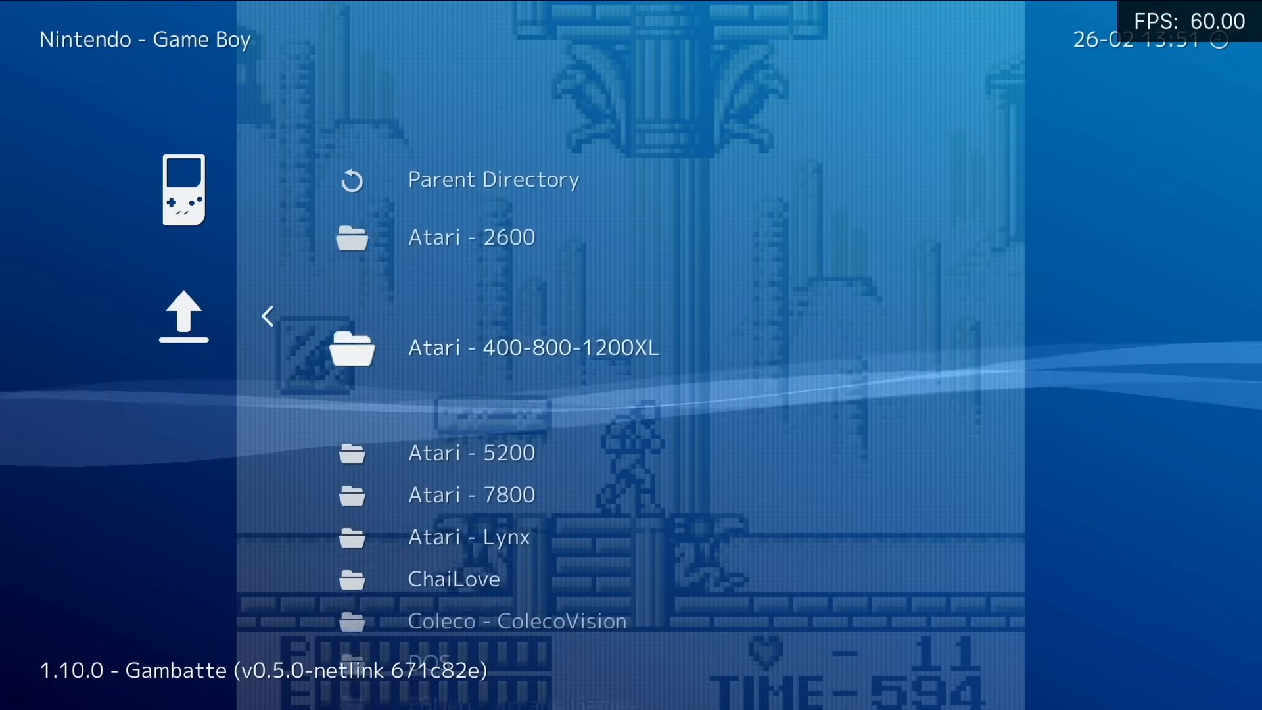
key("Up")
key("Return")
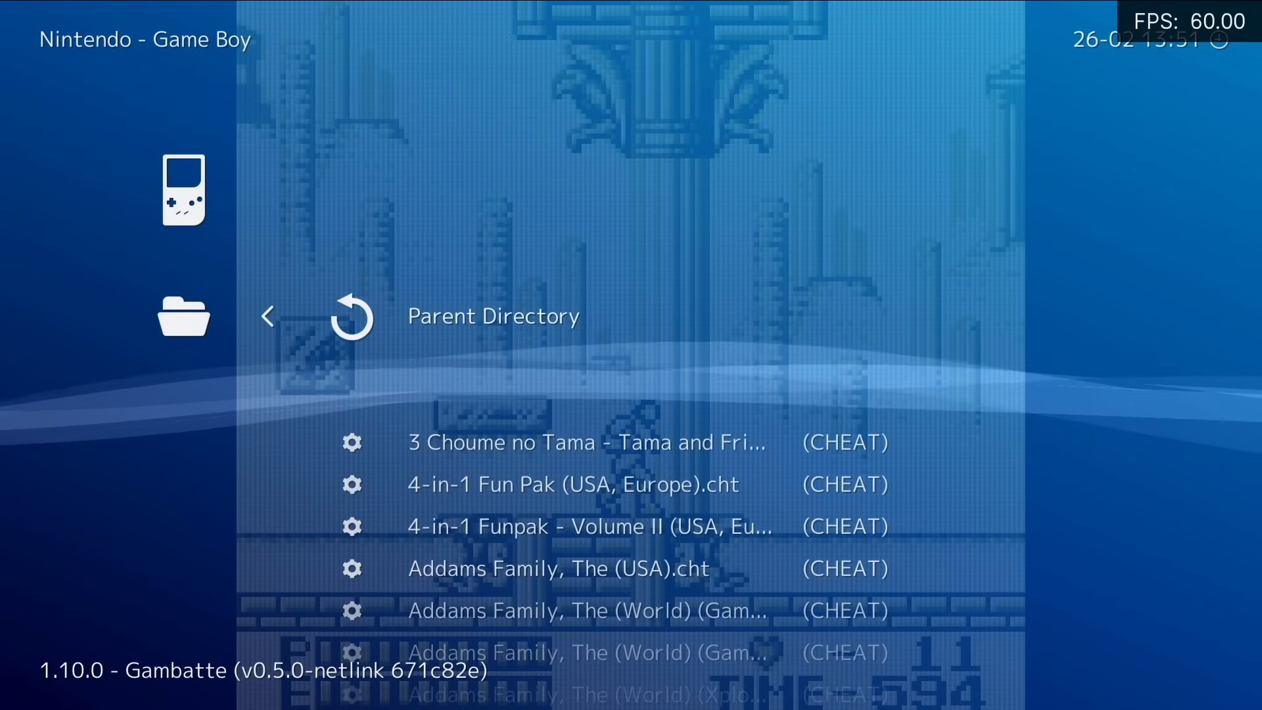
Browse the Castlevania files and load the first Belmont's Revenge .cht file.
key("Down")
key("Down")
key("Down")
key("Down")
key("Down")
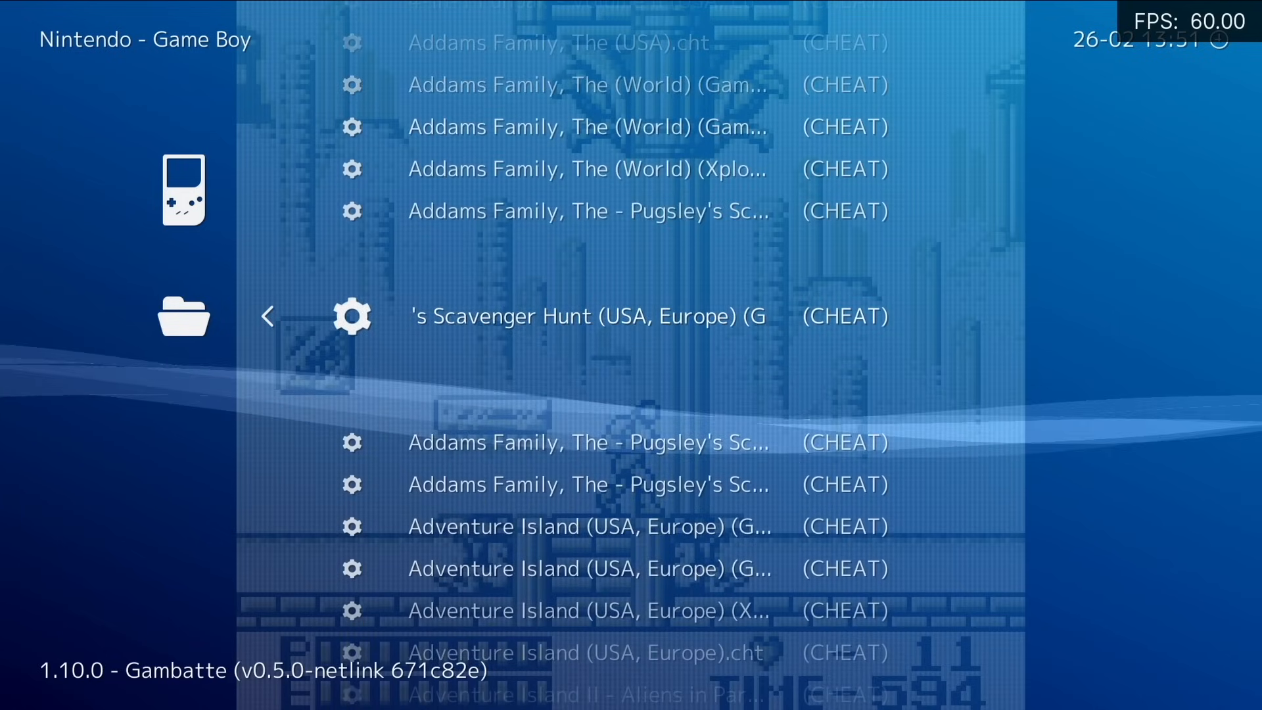
key("Down")
key("Down")
key("Down")
key("Down")
key("Down")
key("Down")
key("Down")
key("Down")
key("Down")
key("Down")
key("Down")
key("Down")
key("Down")
key("Down")
key("Down")
key("Down")
key("Down")
key("Down")
key("Down")
key("Down")
key("Down")
key("Down")
key("Down")
key("Down")
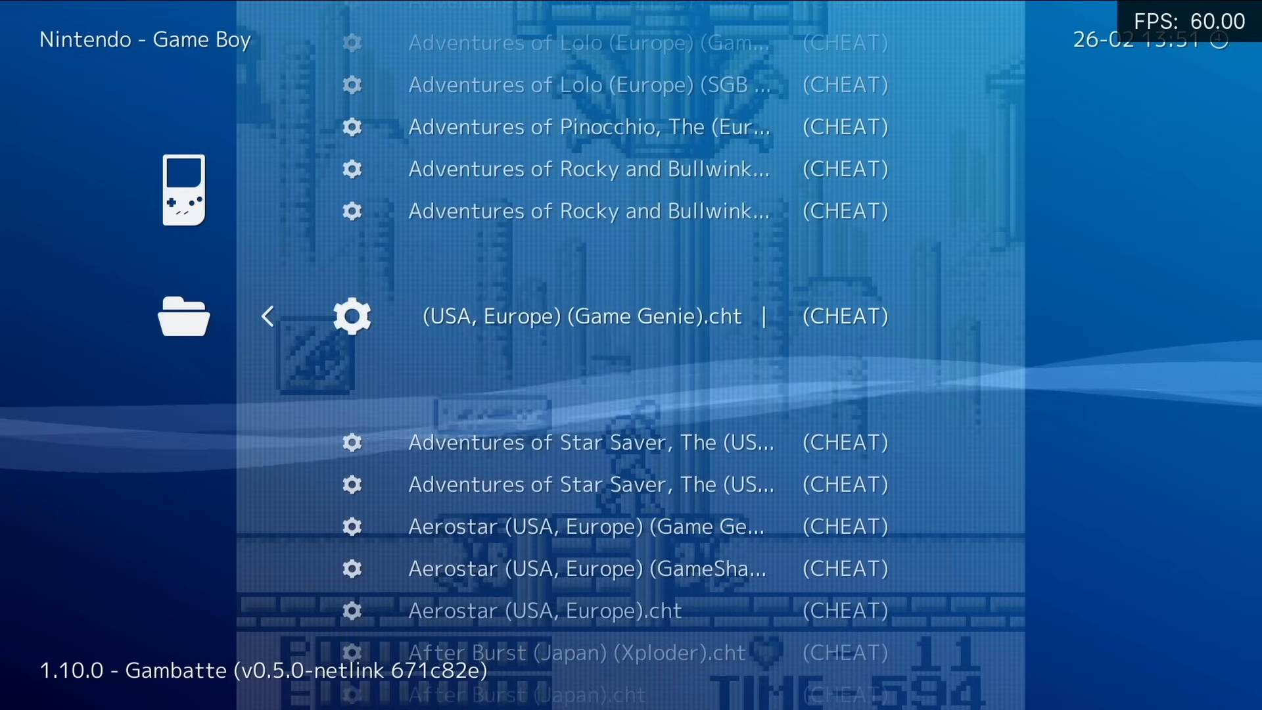
key("Right")
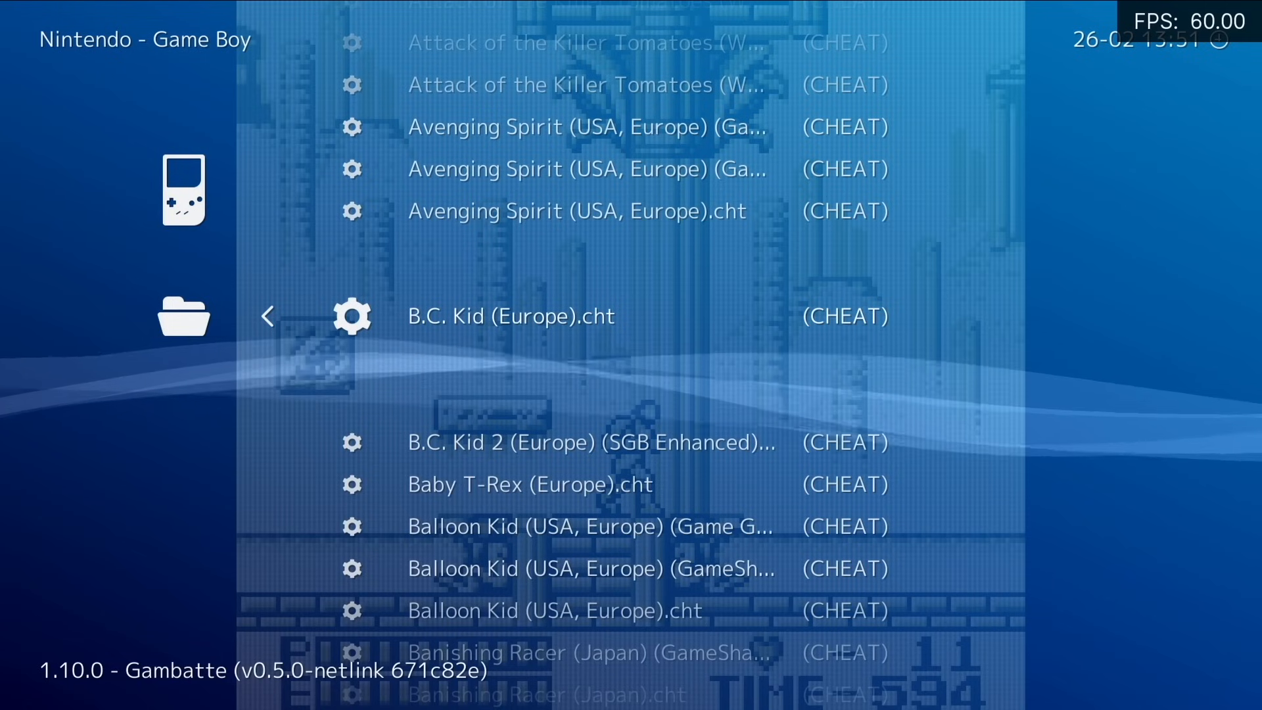
key("Right")
key("Down")
key("Down")
key("Down")
key("Down")
key("Down")
key("Down")
key("Down")
key("Down")
key("Down")
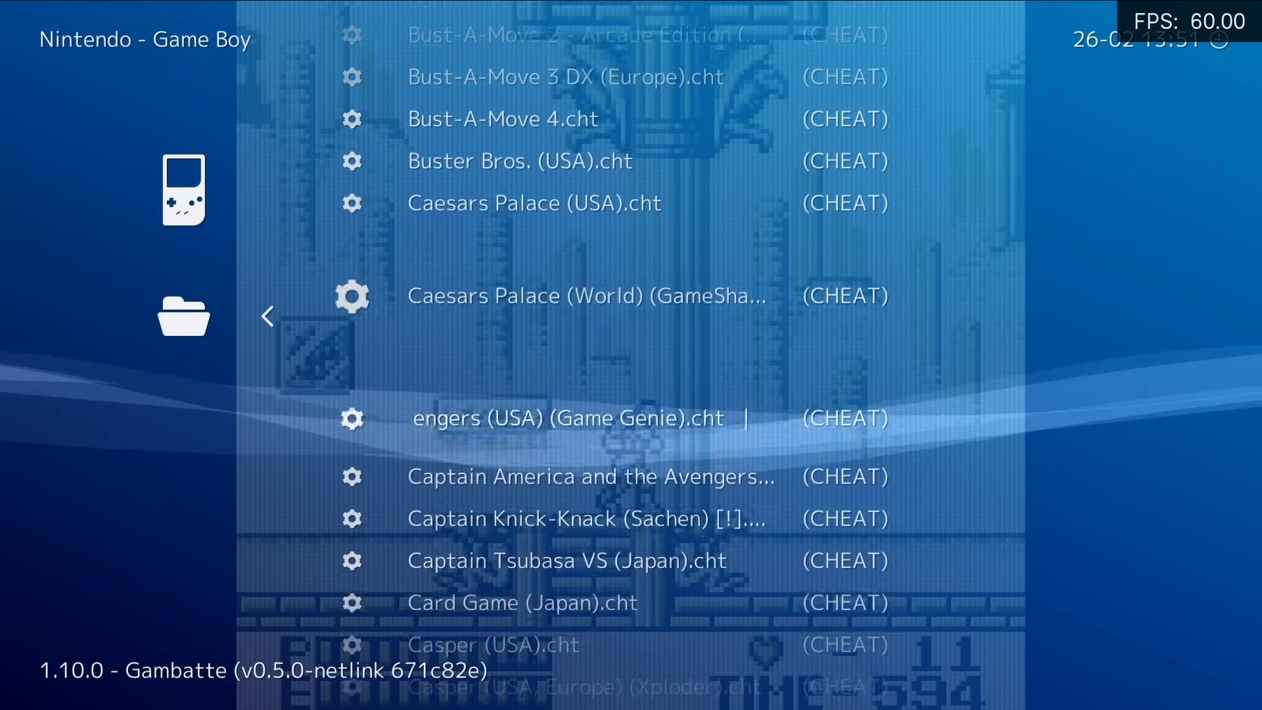
key("Down")
key("Down")
key("Down")
key("Down")
key("Down")
key("Down")
key("Down")
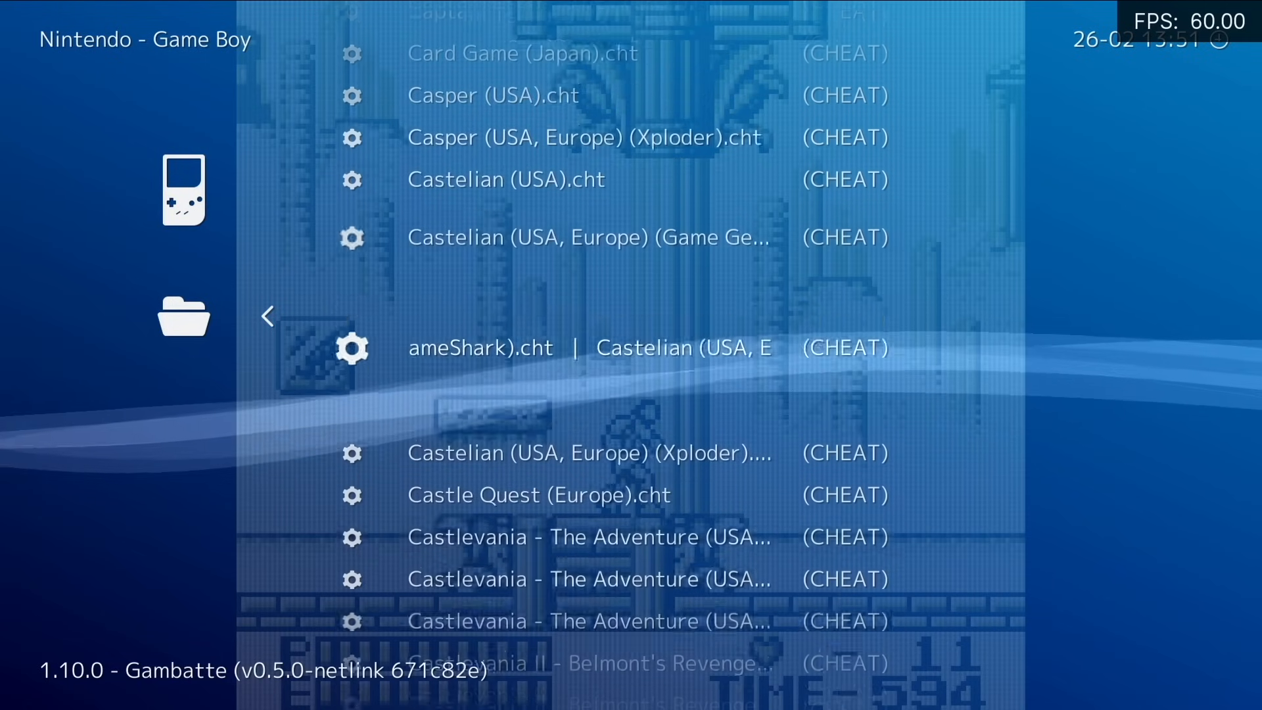
key("Down")
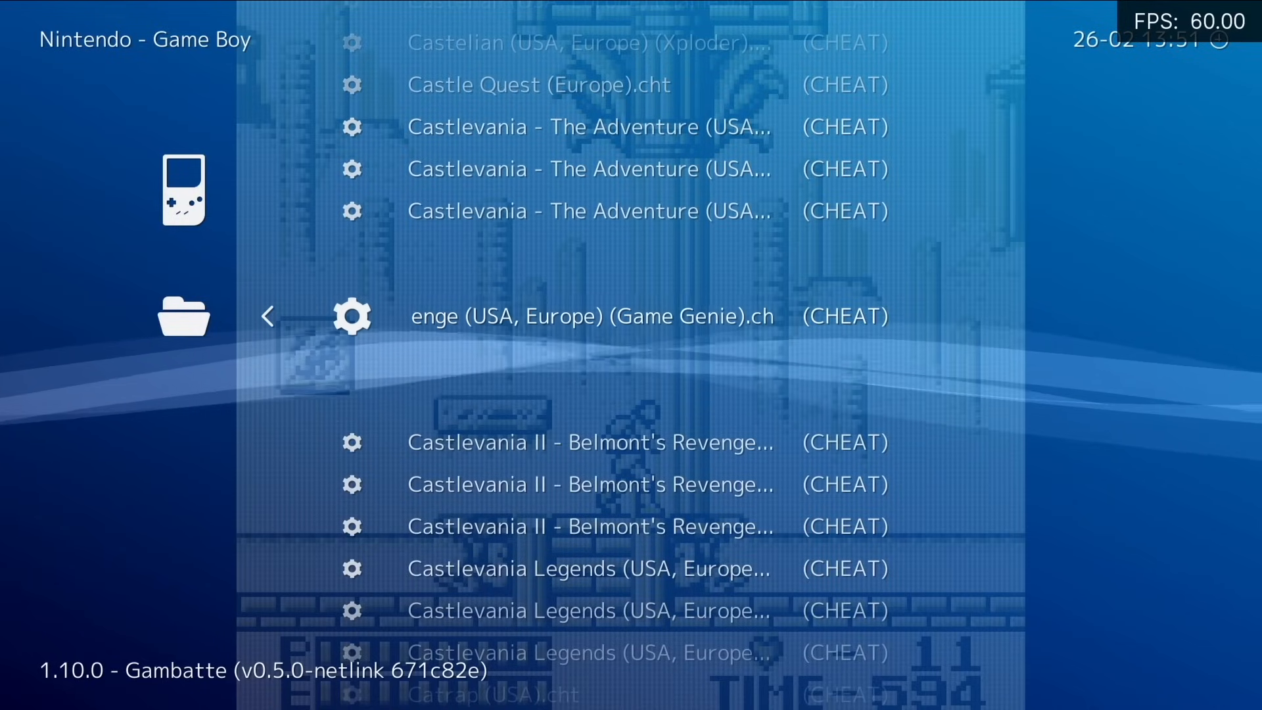
key("Down")
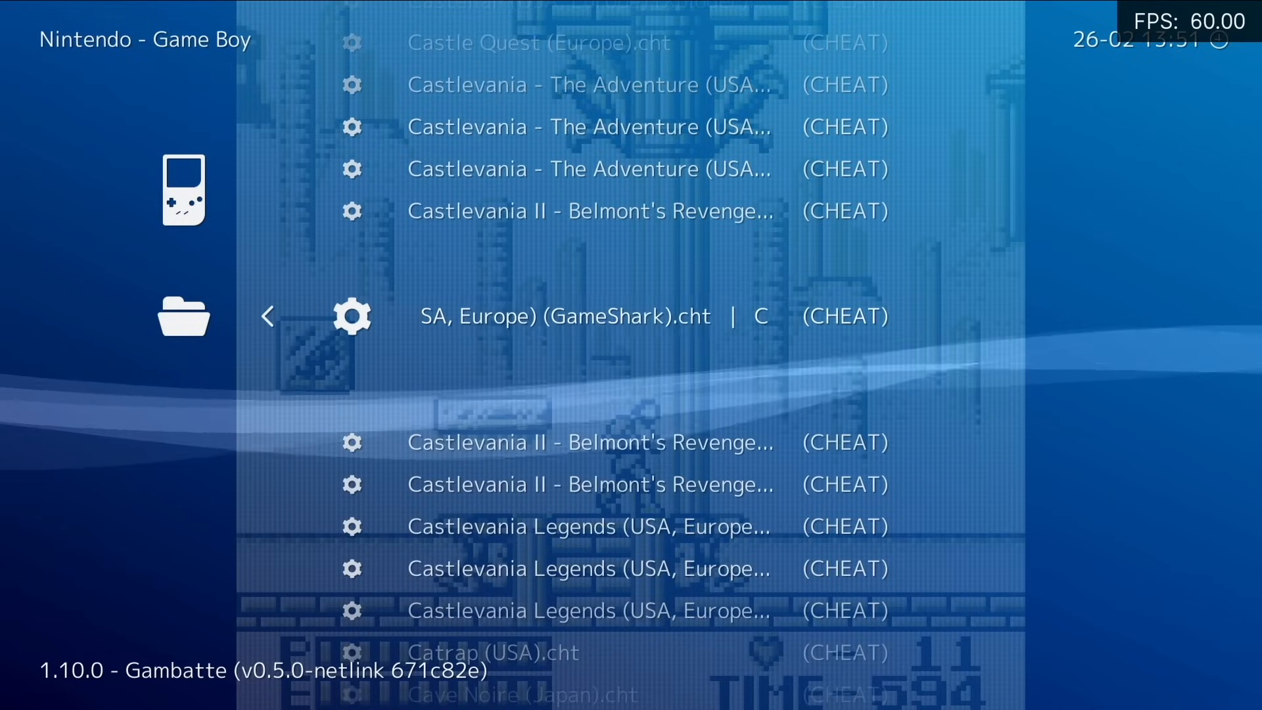
key("Down")
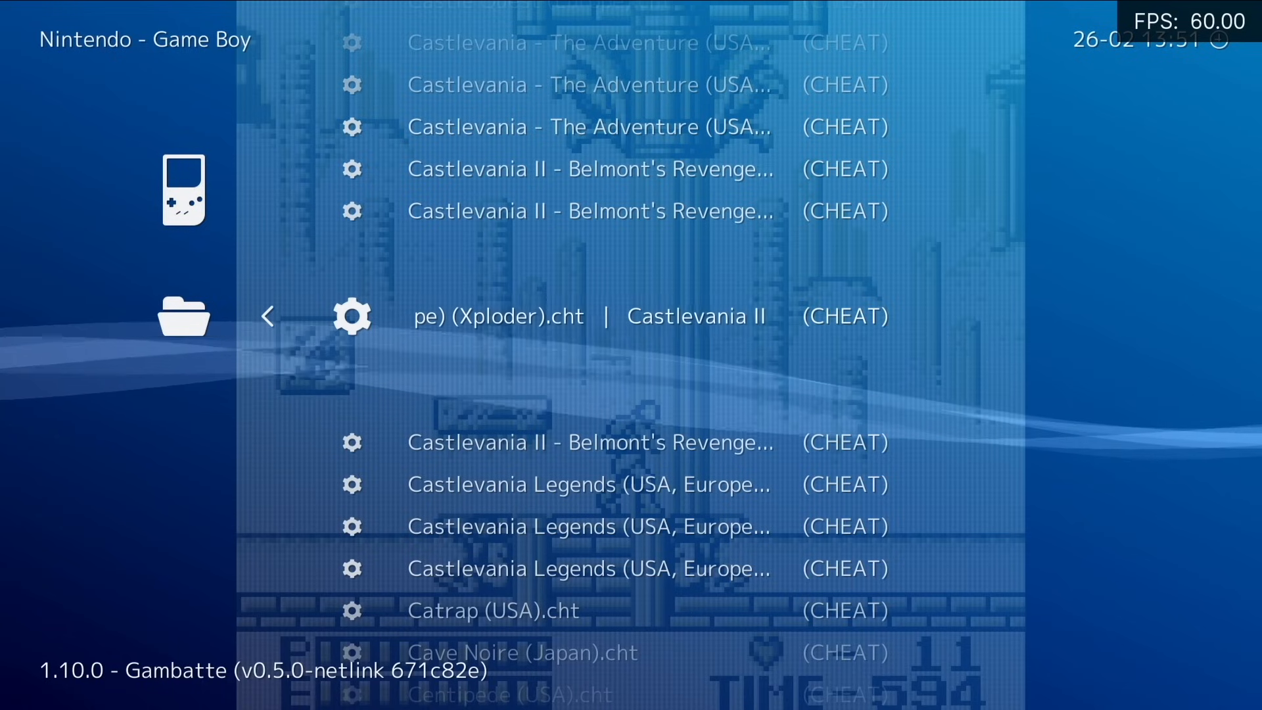
key("Up")
key("Up")
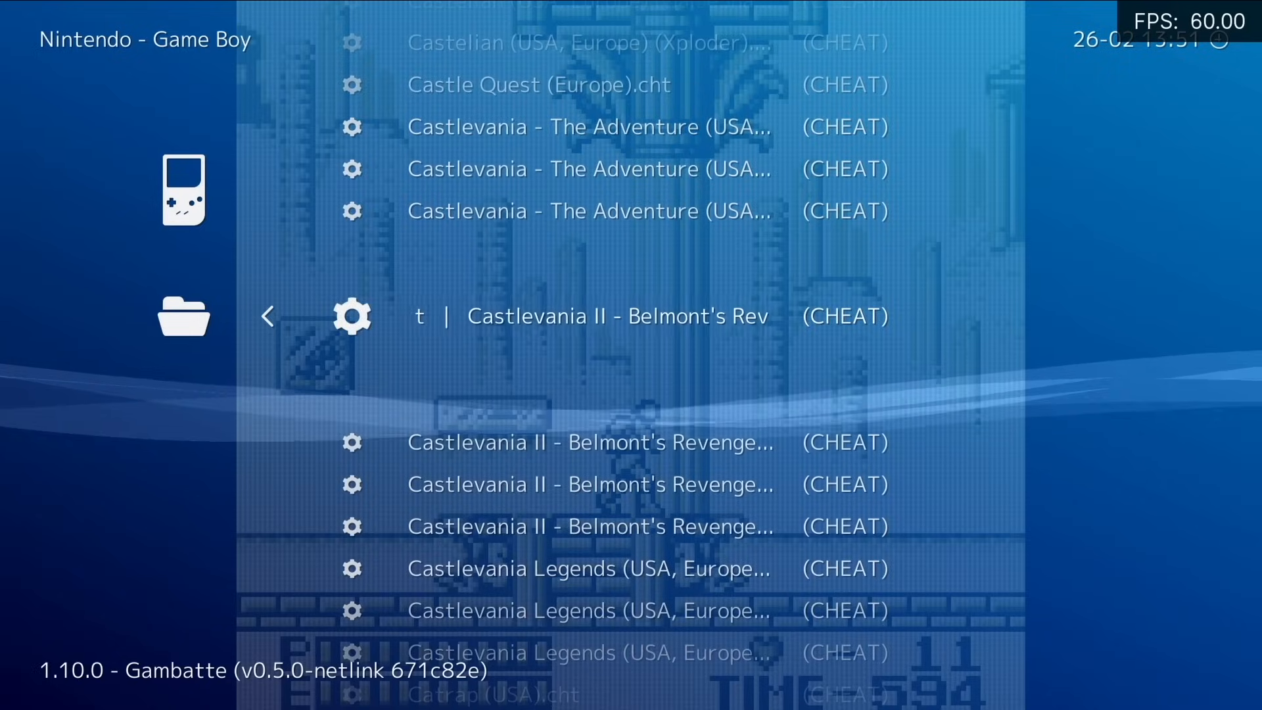
key("Return")
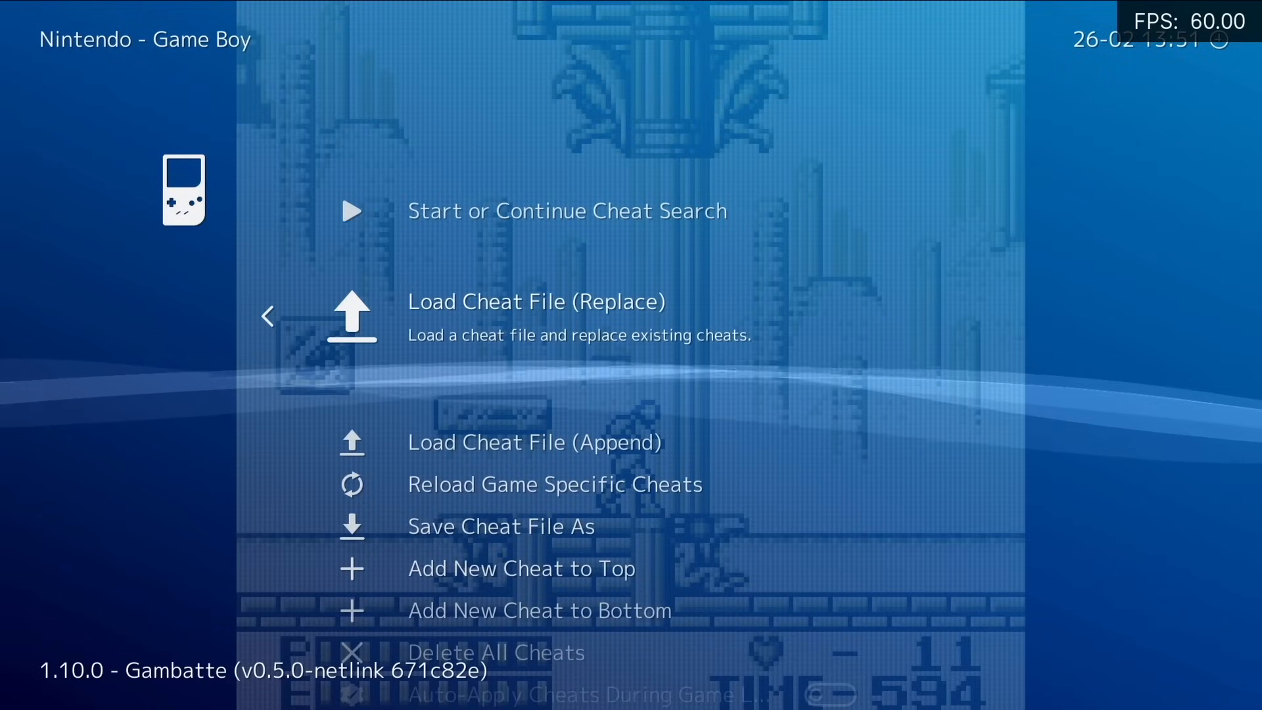
Check the Infinite Health cheat is enabled, then apply the cheat changes.
key("Down")
key("Down")
key("Down")
key("Down")
key("Down")
key("Down")
key("Down")
key("Down")
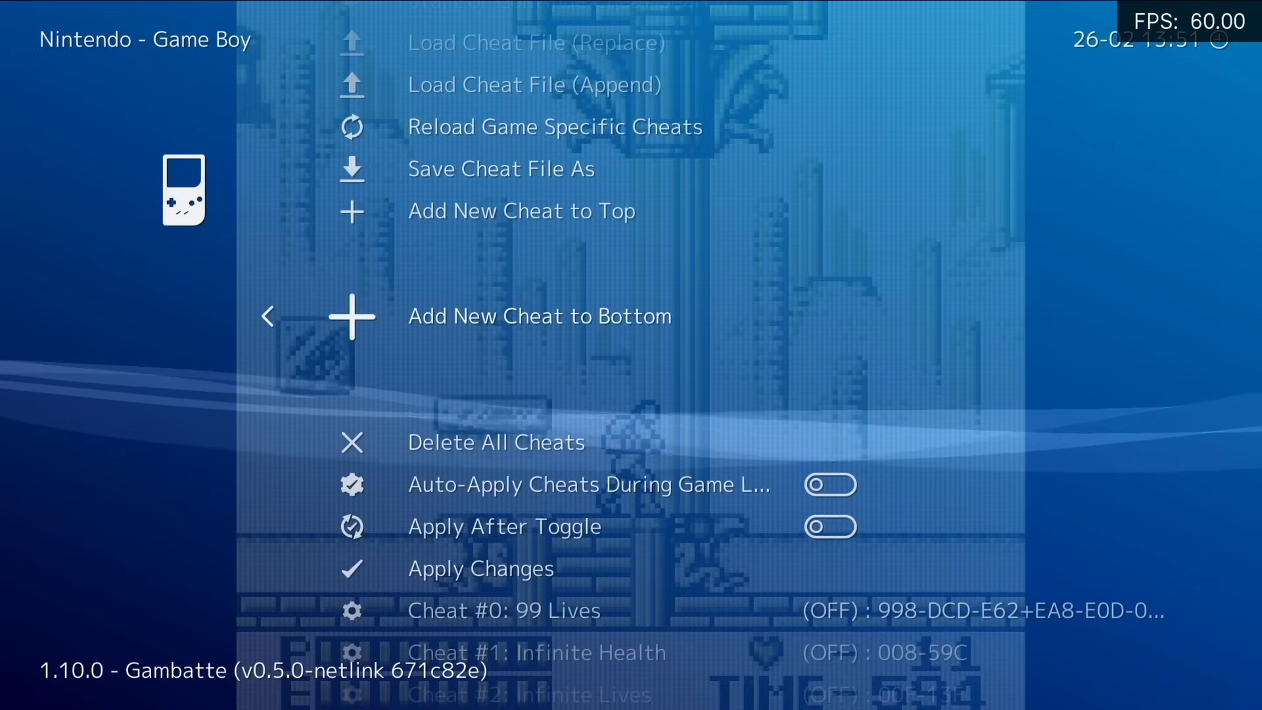
key("Down")
key("Down")
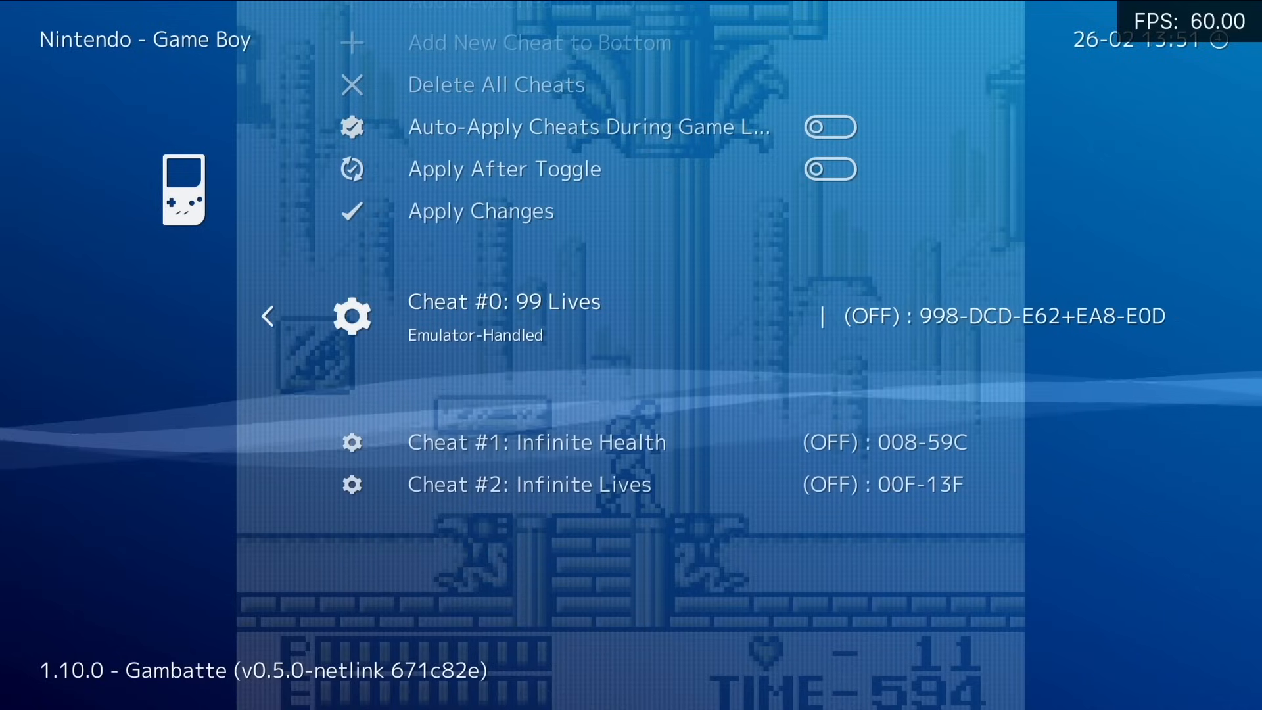
key("Down")
key("Down")
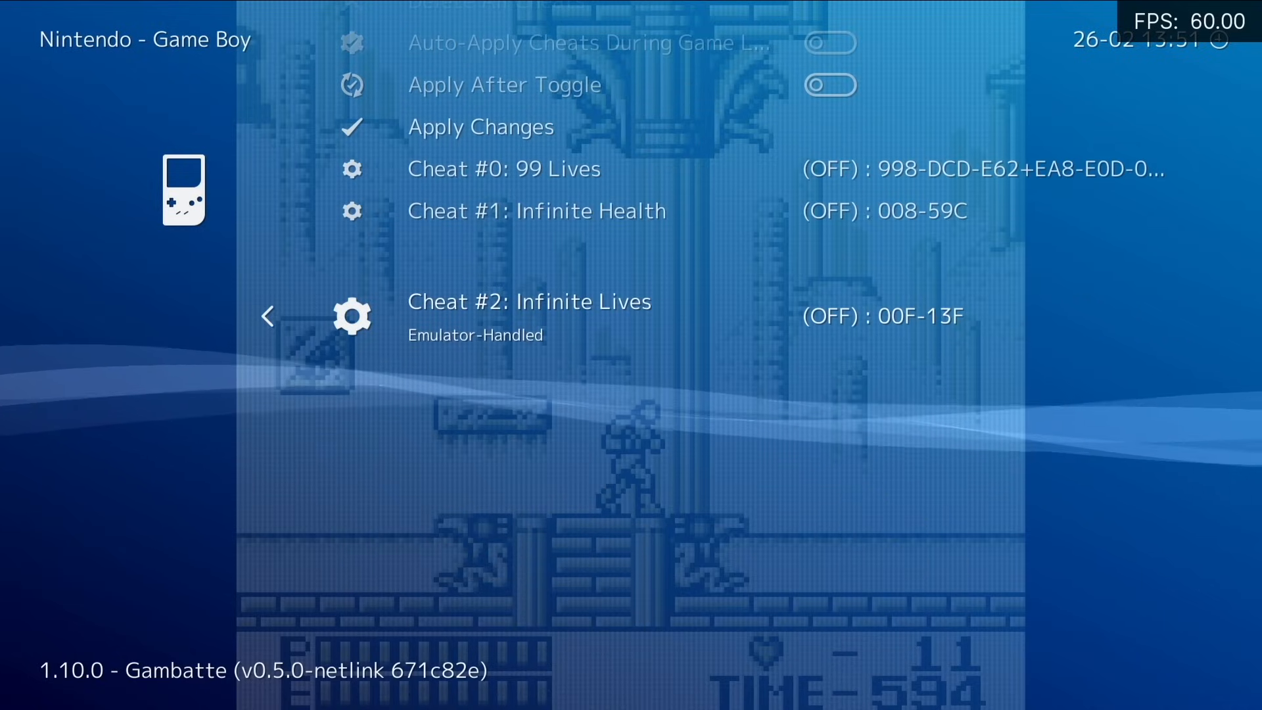
key("Up")
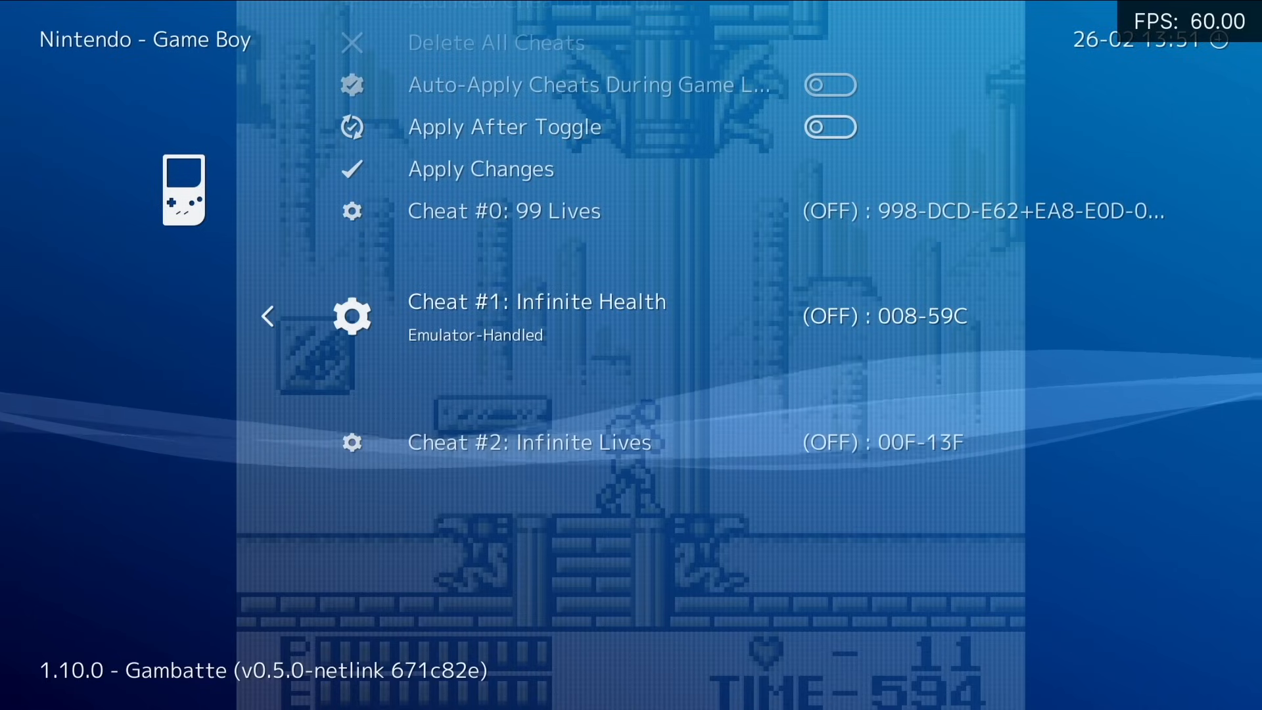
key("Return")
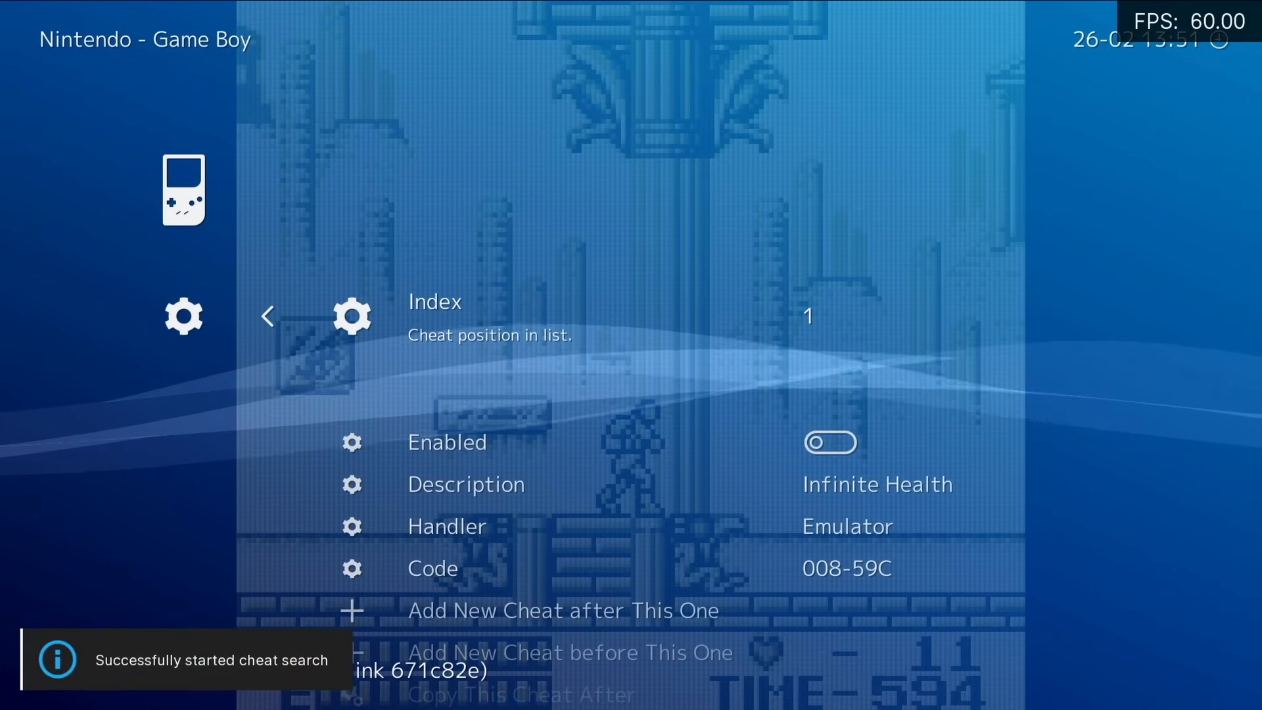
key("Down")
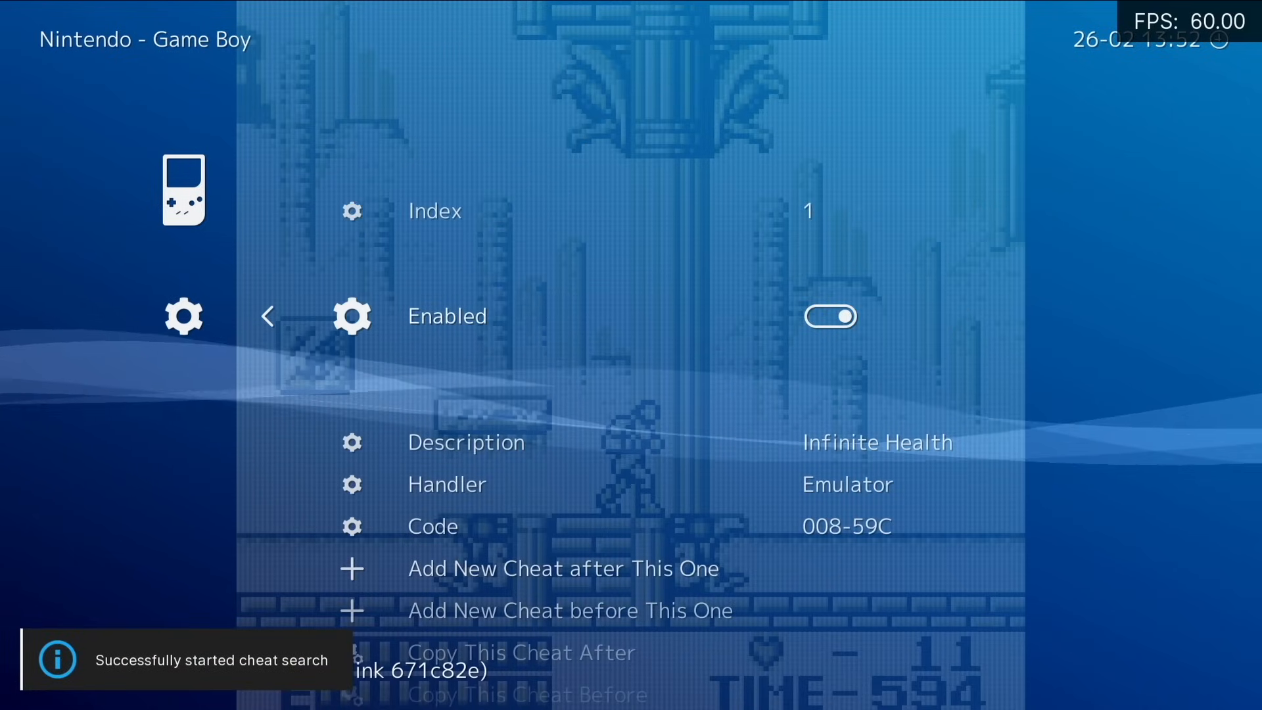
key("BackSpace")
key("Up")
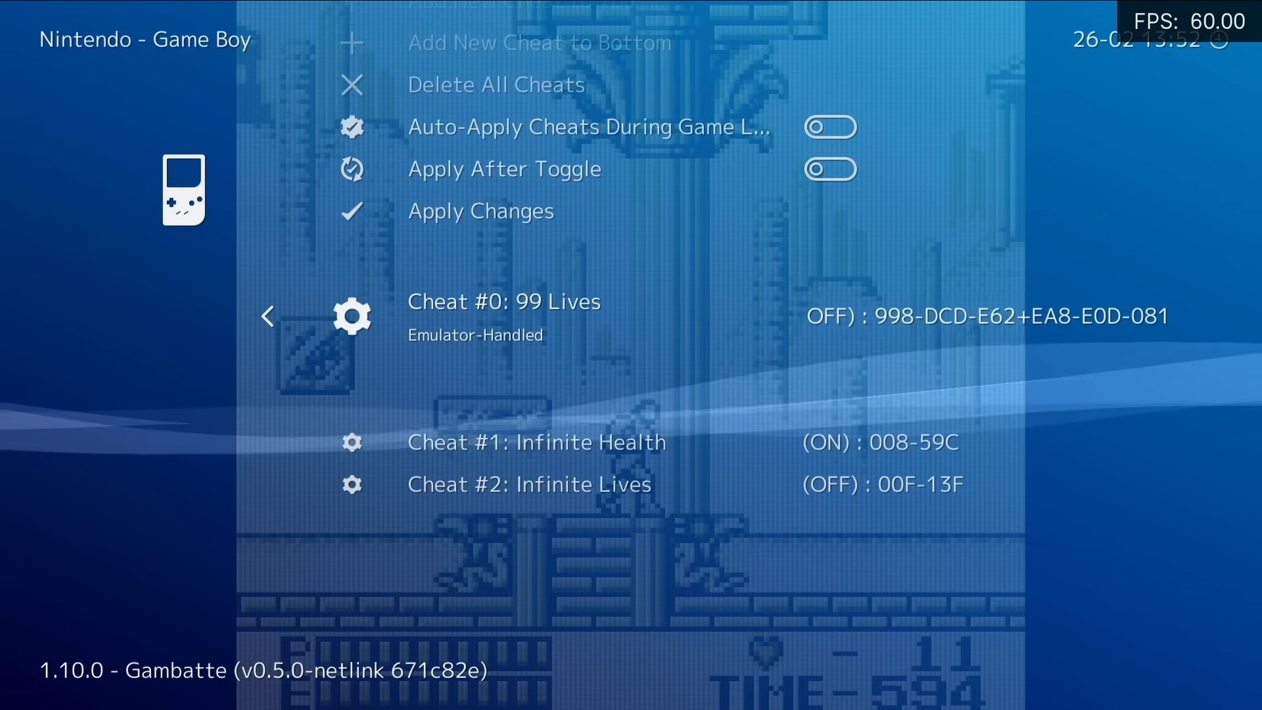
key("Up")
key("Return")
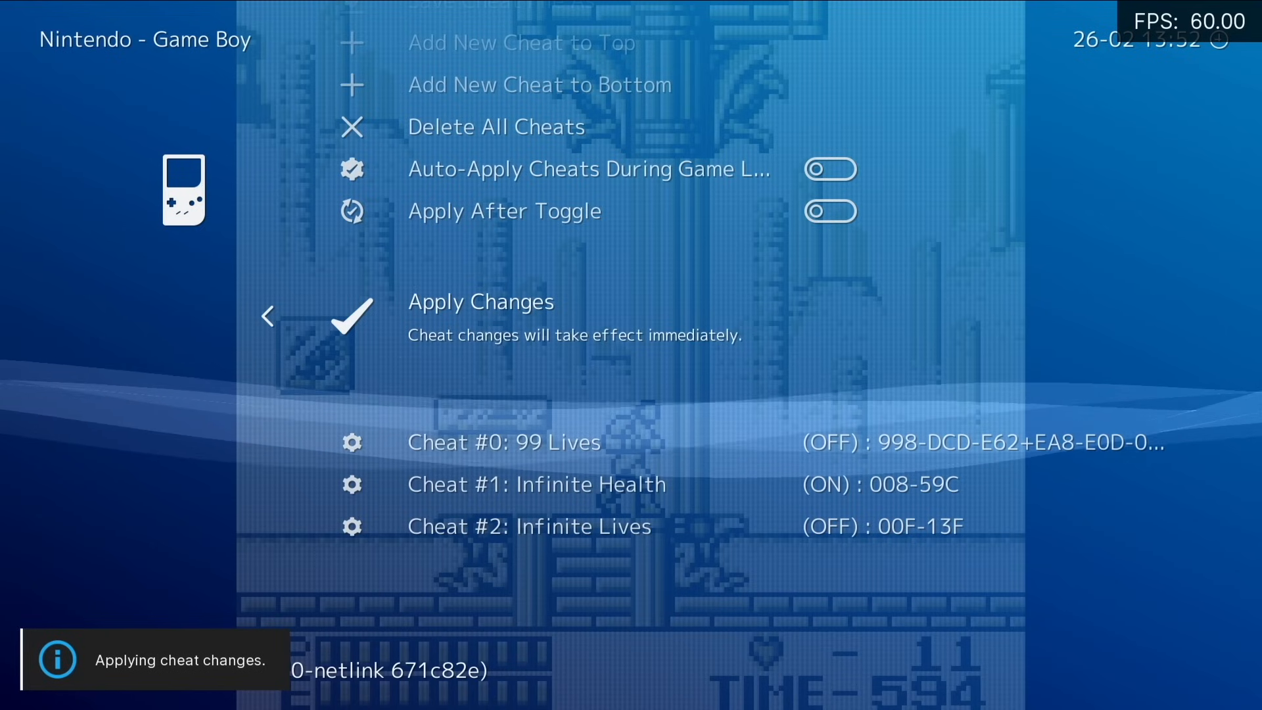
Resume Castlevania II and play briefly, walking and jumping.
key("BackSpace")
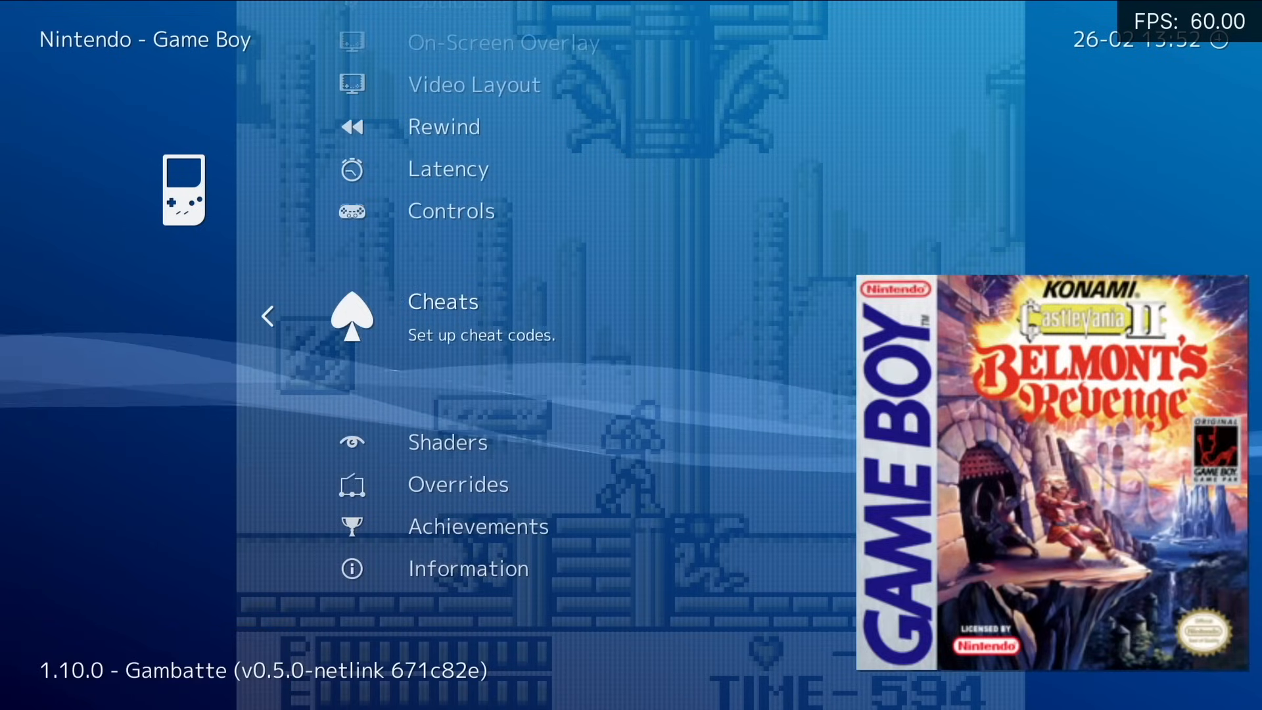
key("BackSpace")
key("Return")
key("Return")
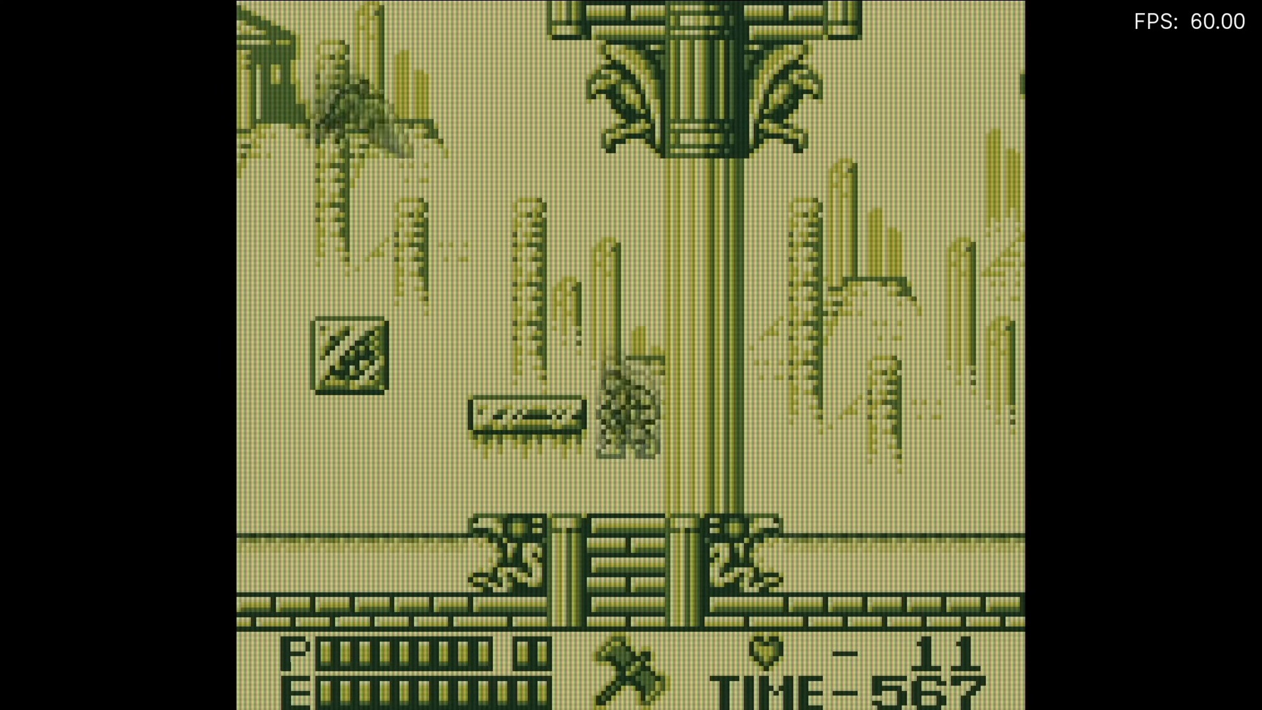
key("Right")
key("x")
key("Left")
key("Right")
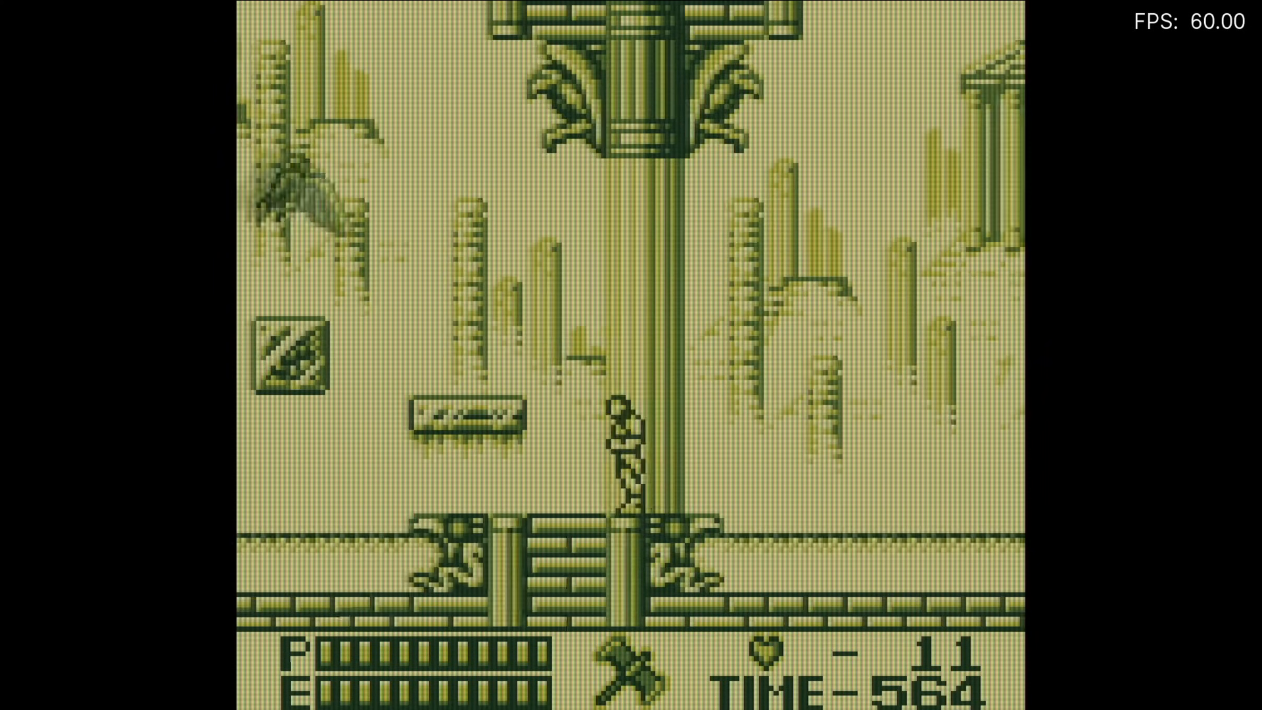
key("Left")
key("x")
key("Right")
Confirm Infinite Health is on and enable Auto-Apply Cheats During Game Load.
key("F1")
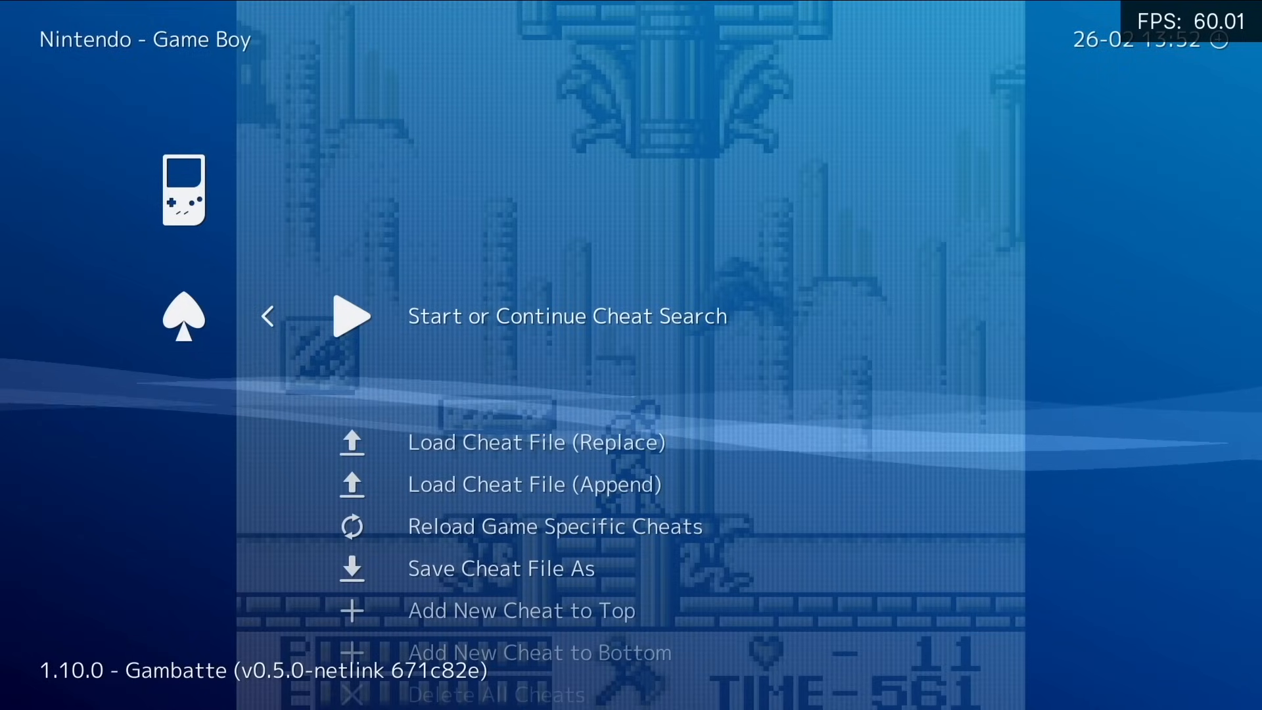
key("Down")
key("Down")
key("Down")
key("Down")
key("Down")
key("Down")
key("Down")
key("Down")
key("Down")
key("Down")
key("Down")
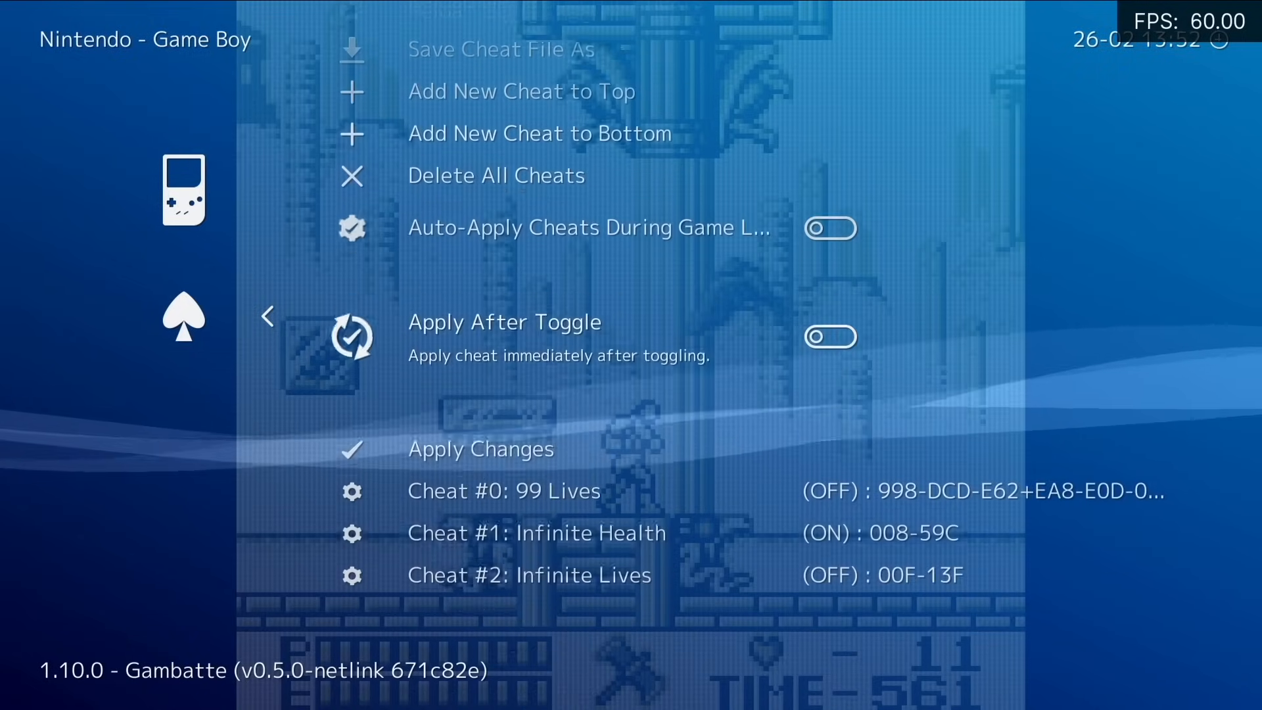
key("Down")
key("Return")
key("Down")
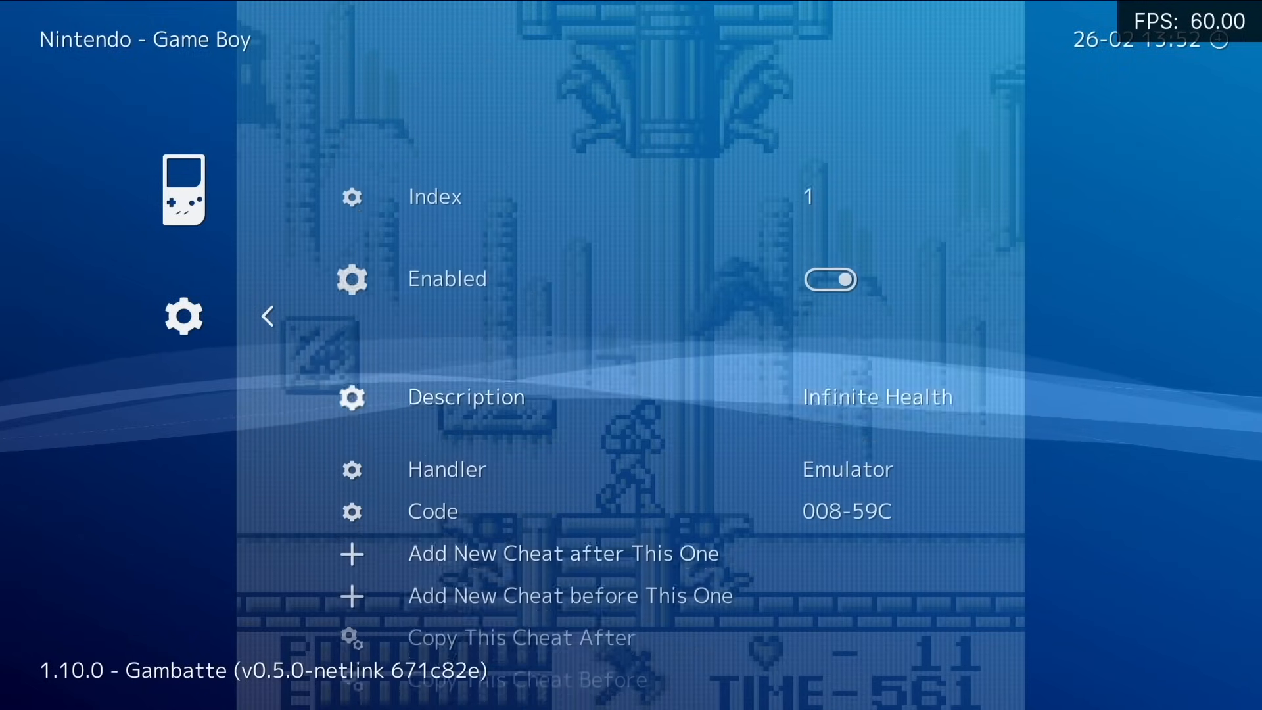
key("BackSpace")
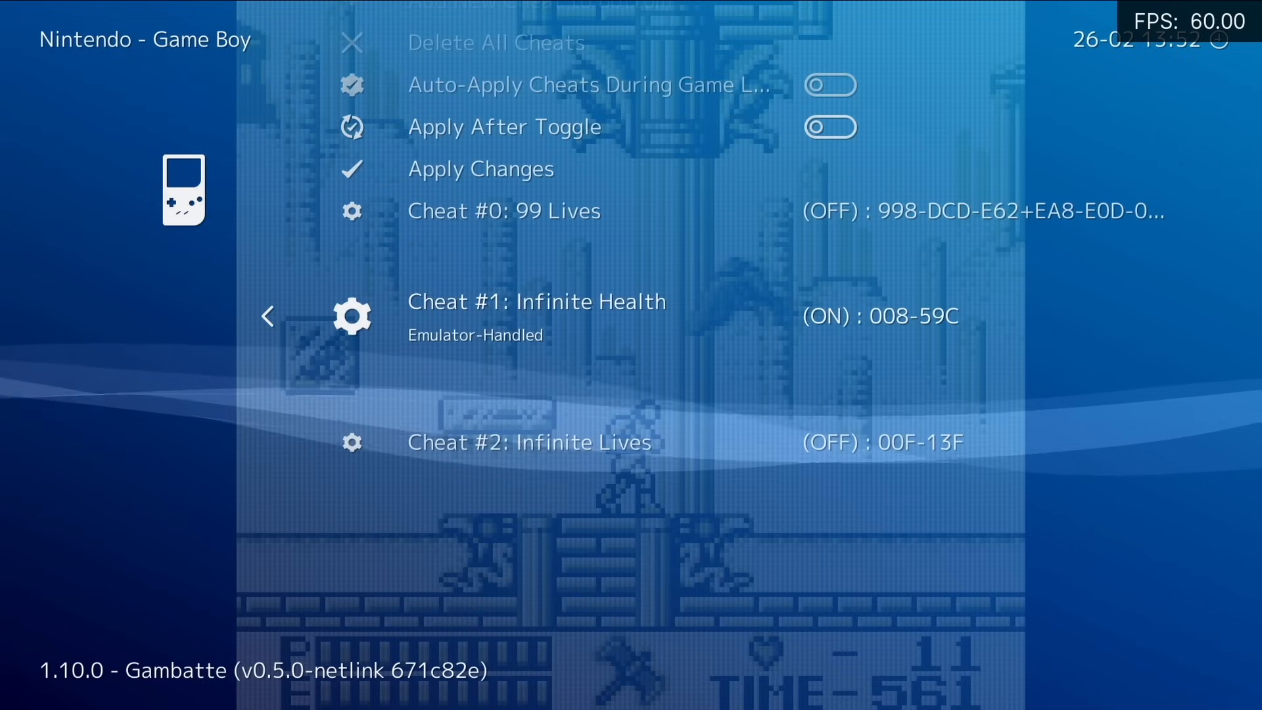
key("Up")
key("Up")
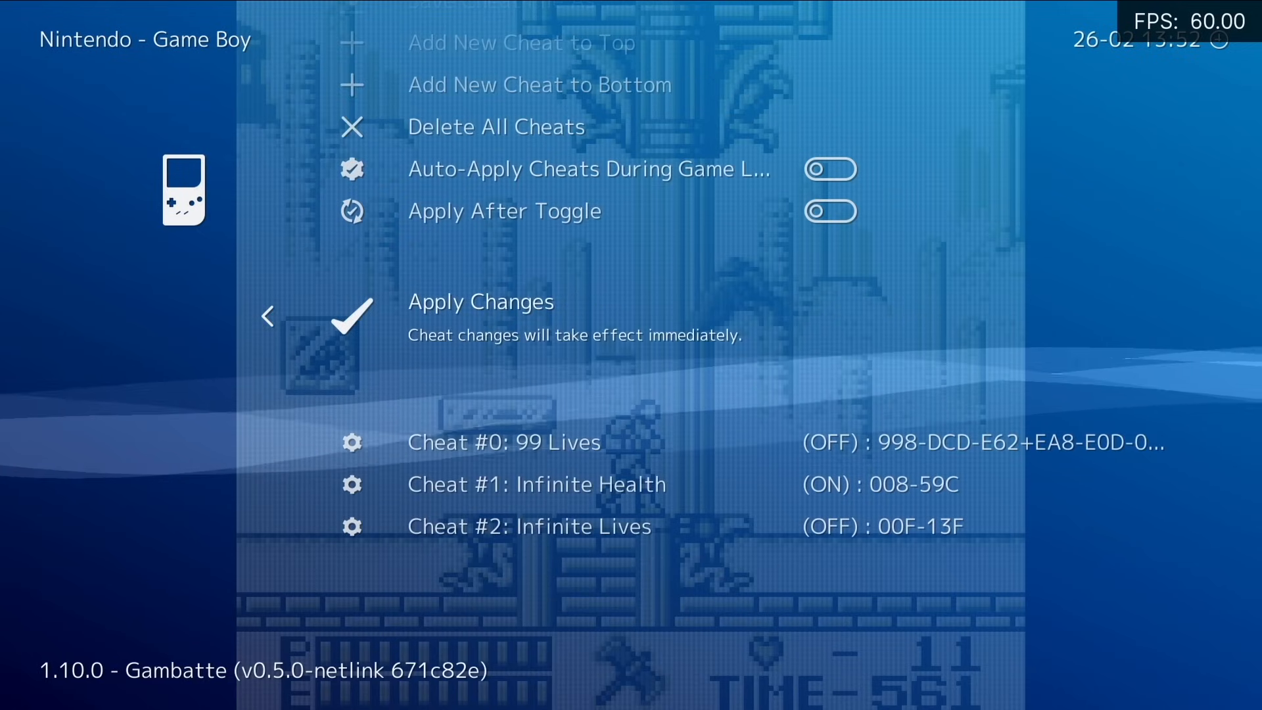
key("Up")
key("Up")
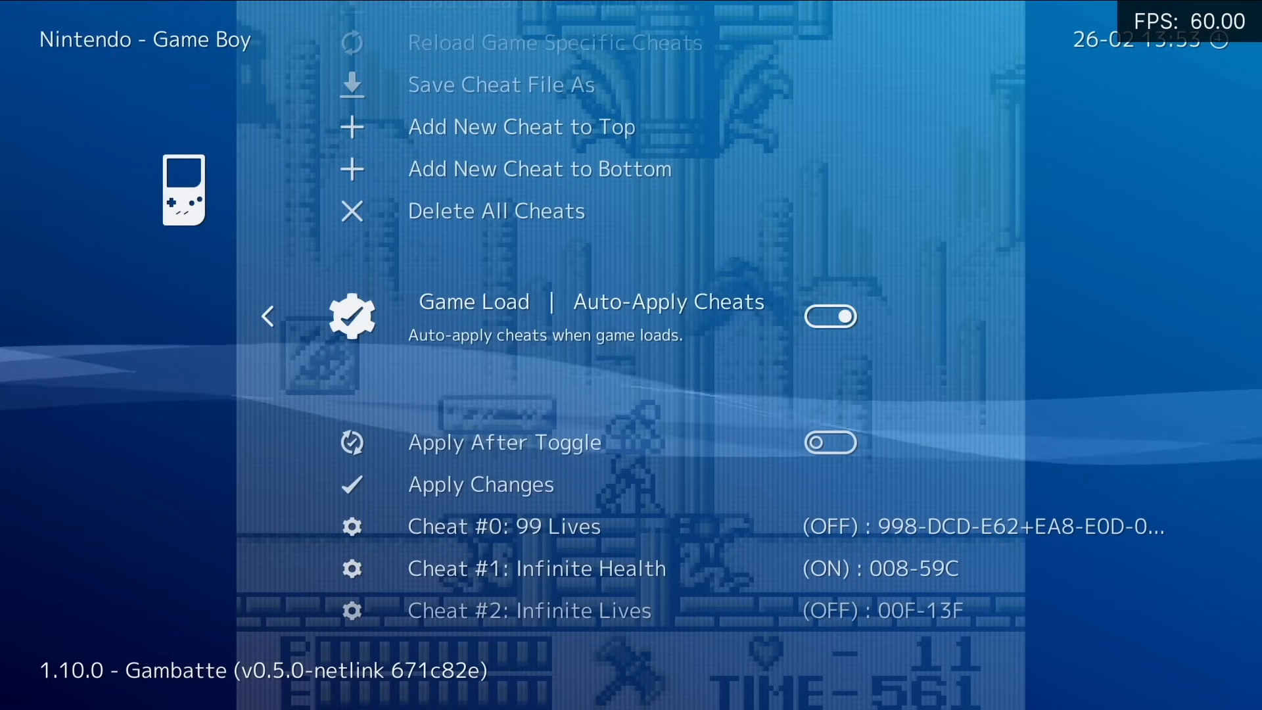
Save game-only overrides, then close and relaunch Castlevania II.
key("BackSpace")
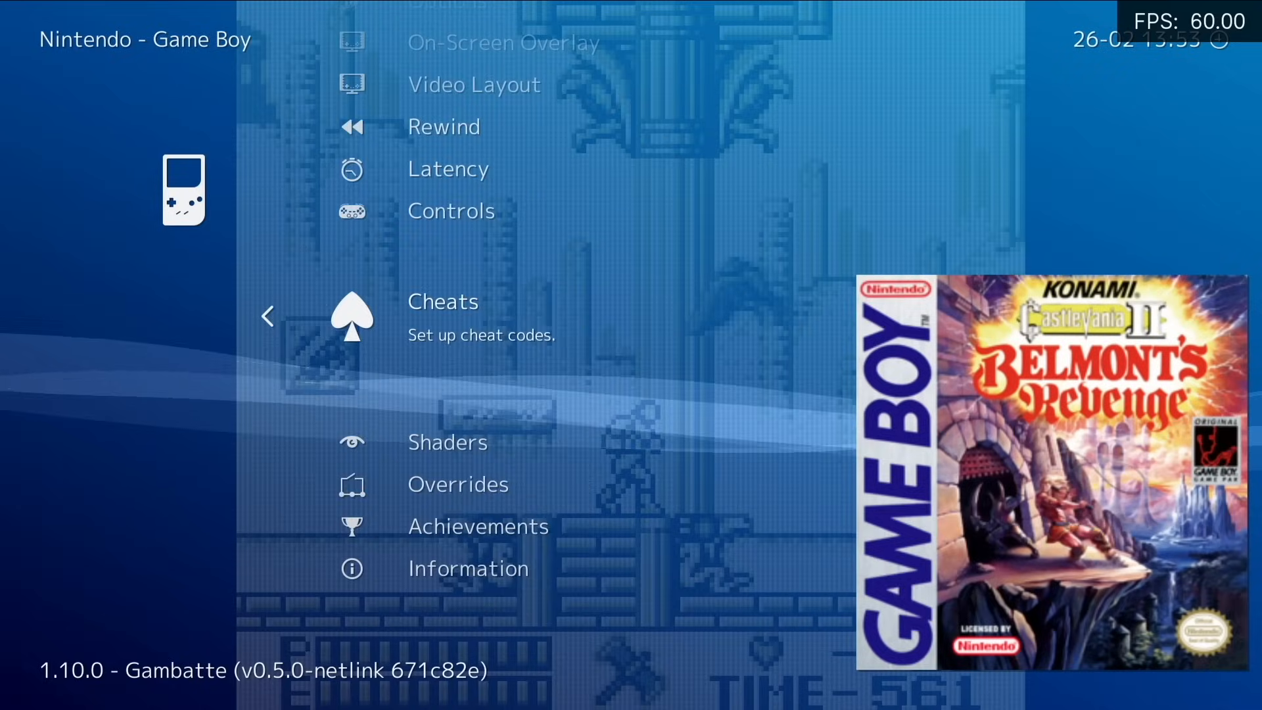
key("Down")
key("Down")
key("Return")
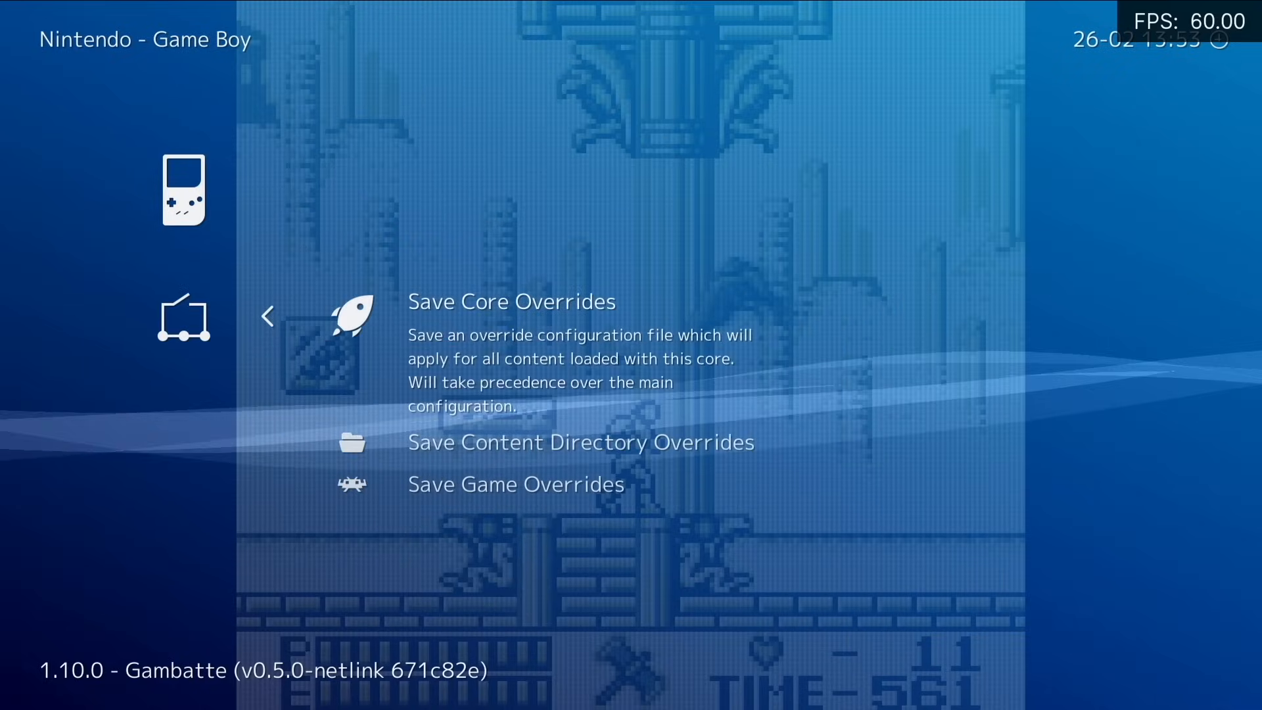
key("Down")
key("Down")
key("Return")
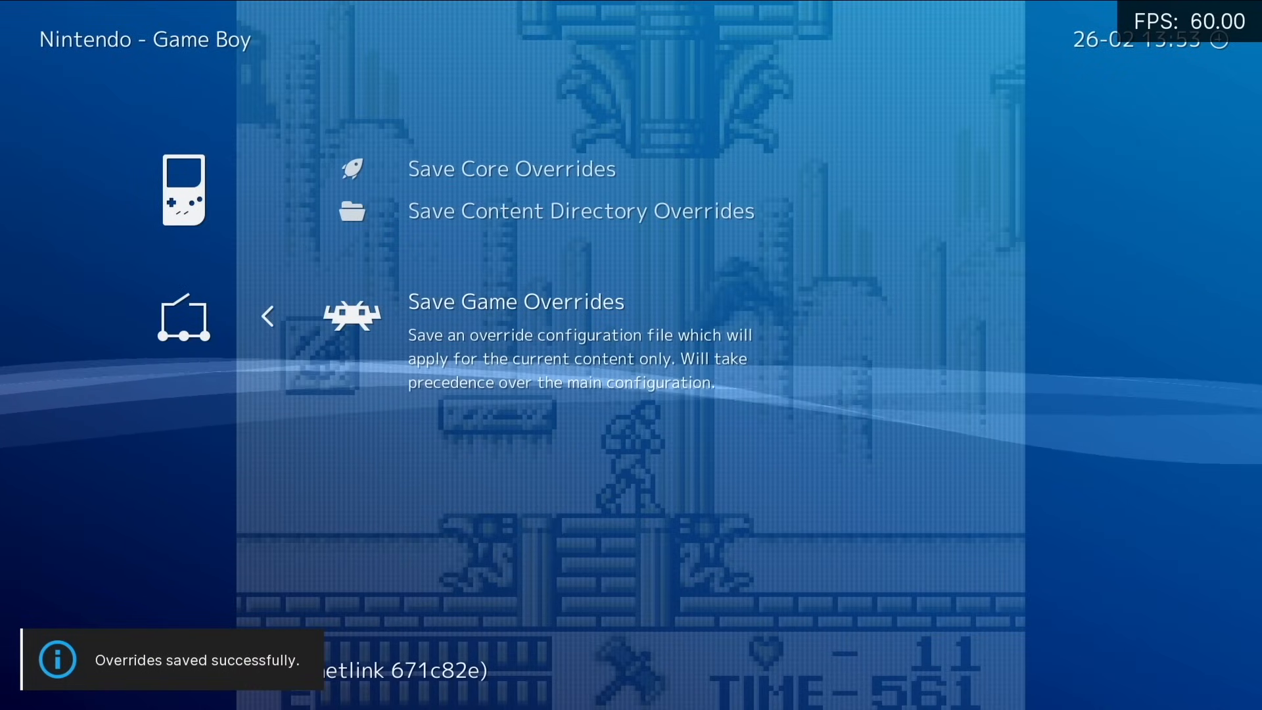
key("BackSpace")
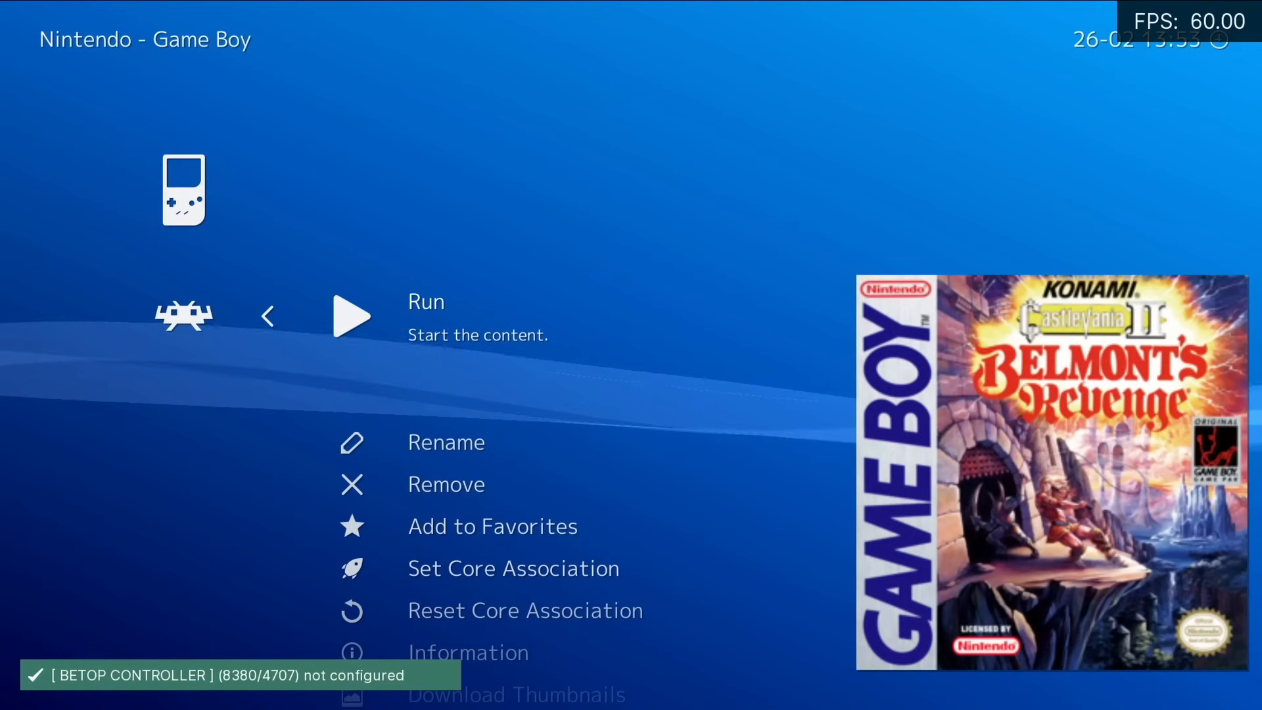
key("Return")
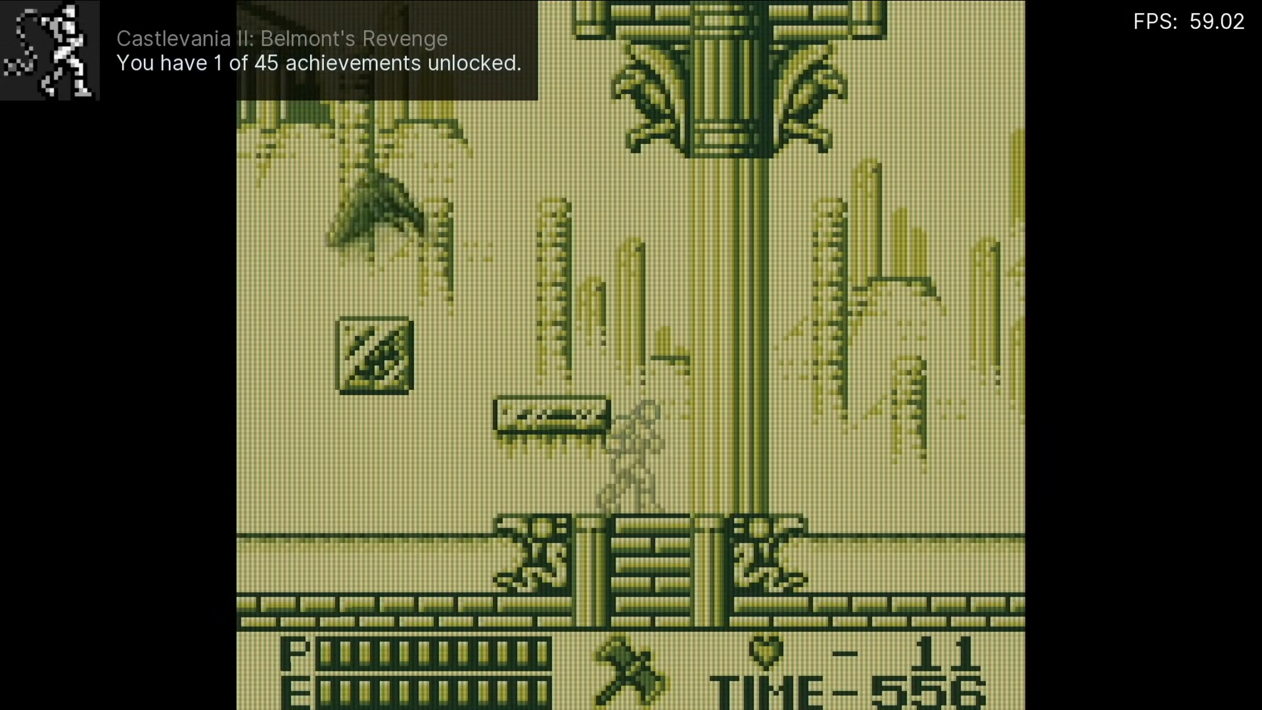
Play Castlevania II for a few seconds with the cheat active, walking, jumping, and touching an enemy.
key("Right")
key("Left")
key("x")
key("Left")
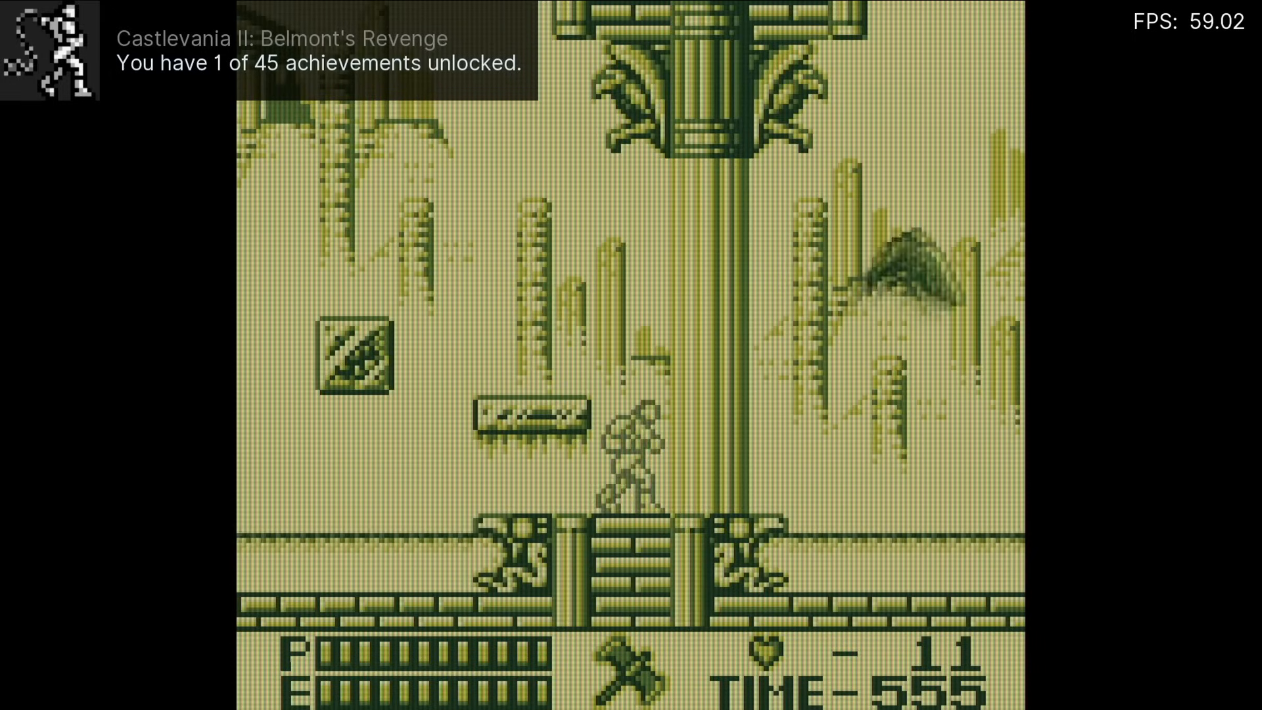
key("Right")
key("x")
key("Left")
key("Left")
key("Right")
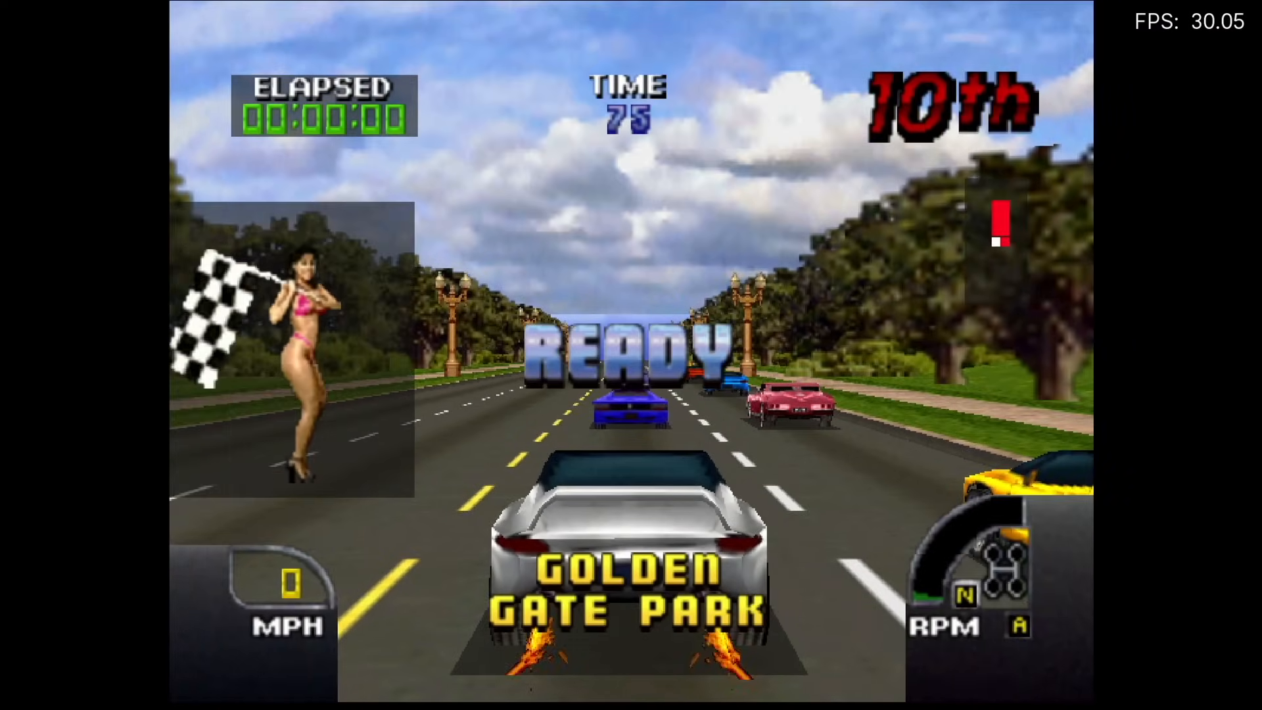
Start the race, then pause and open the GLideN64 core options.
key("x")
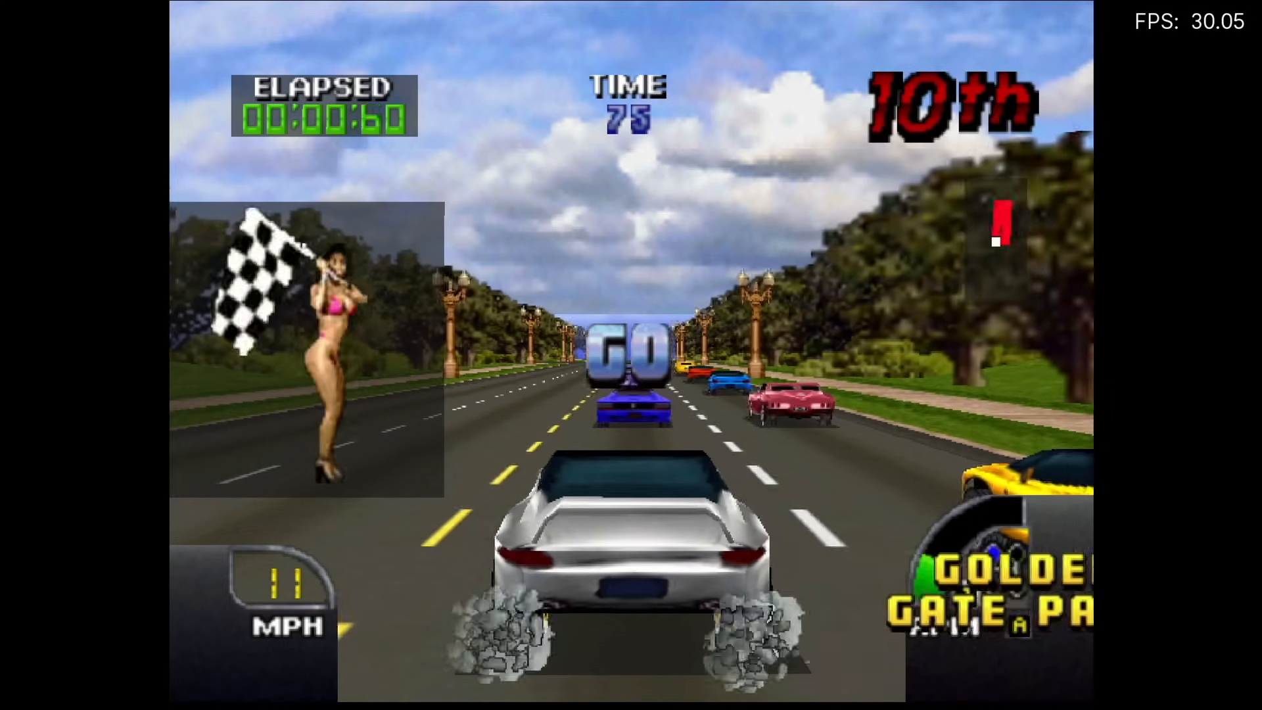
key("F1")
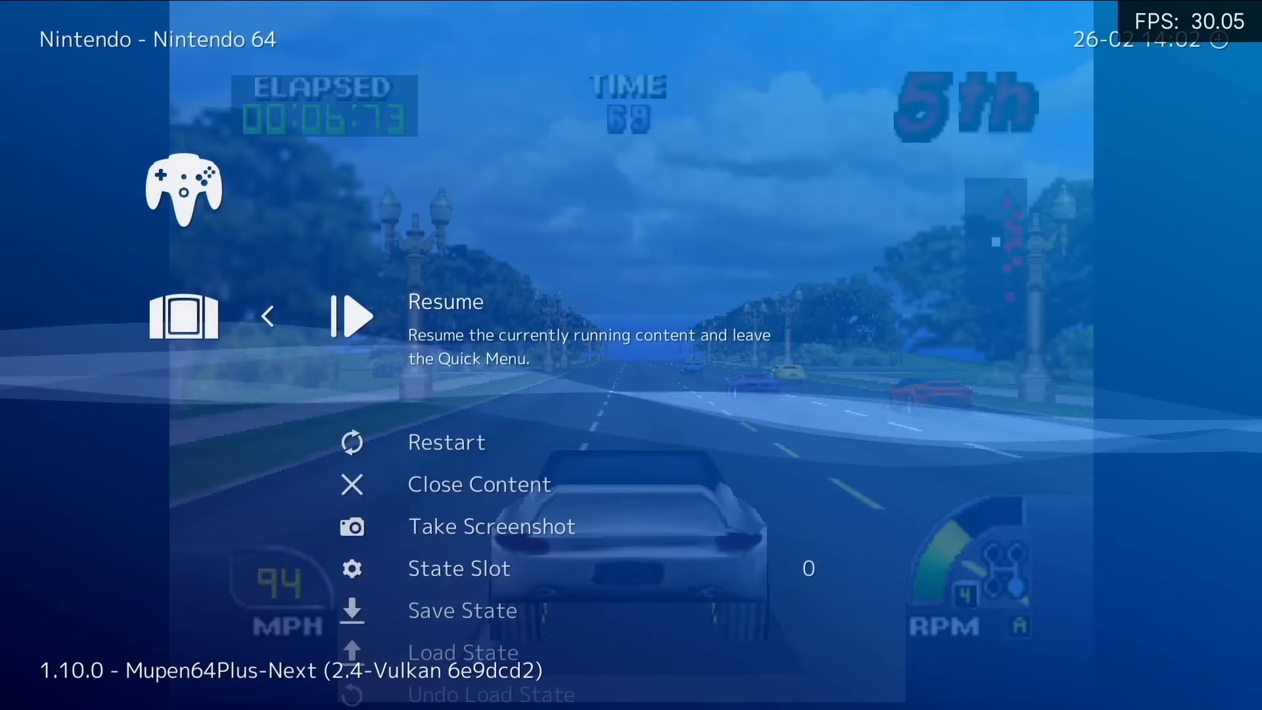
key("Down")
key("Down")
key("Down")
key("Down")
key("Down")
key("Down")
key("Down")
key("Down")
key("Down")
key("Down")
key("Down")
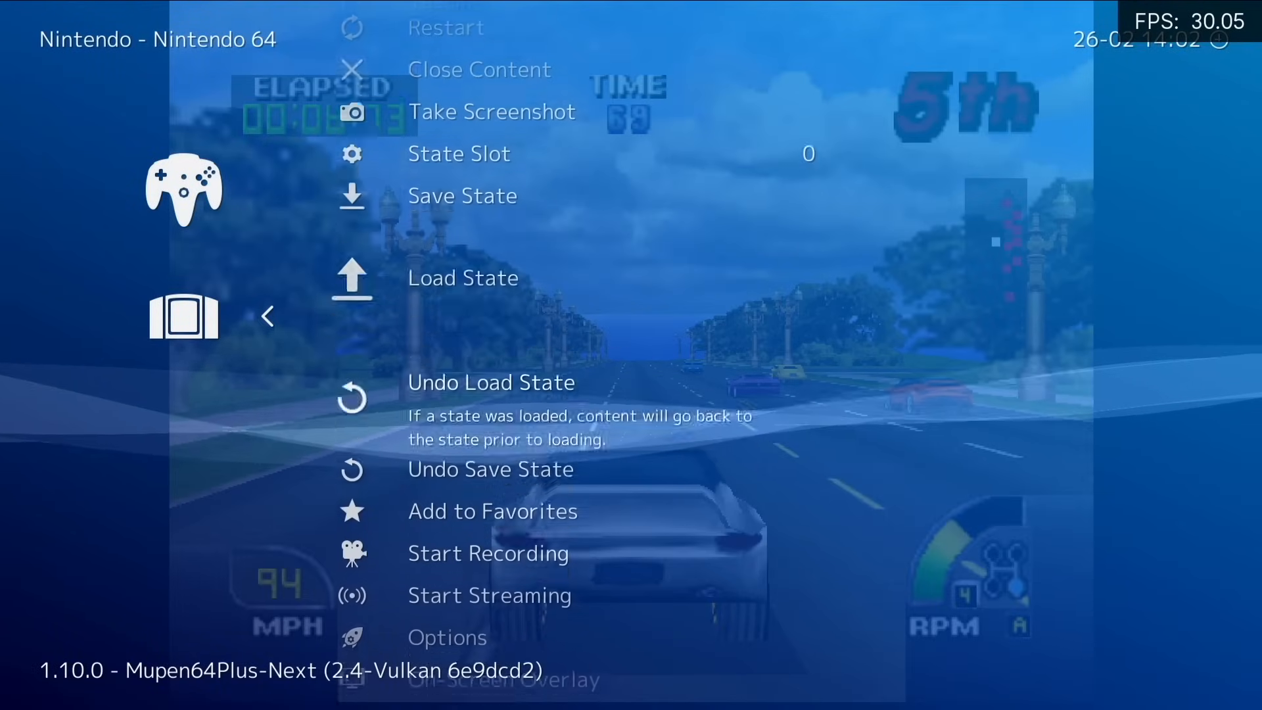
key("Down")
key("Return")
key("Down")
key("Down")
key("Down")
key("Down")
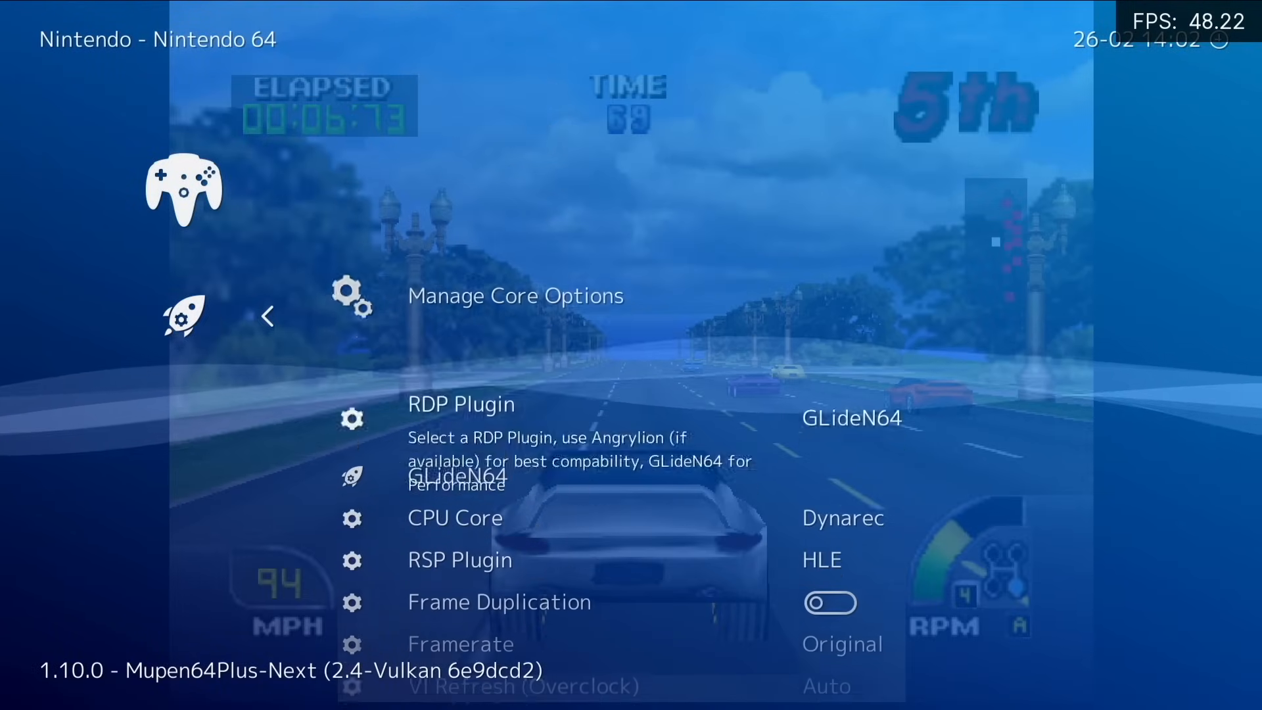
key("Down")
key("Up")
key("Up")
key("Up")
key("Up")
key("Up")
key("Up")
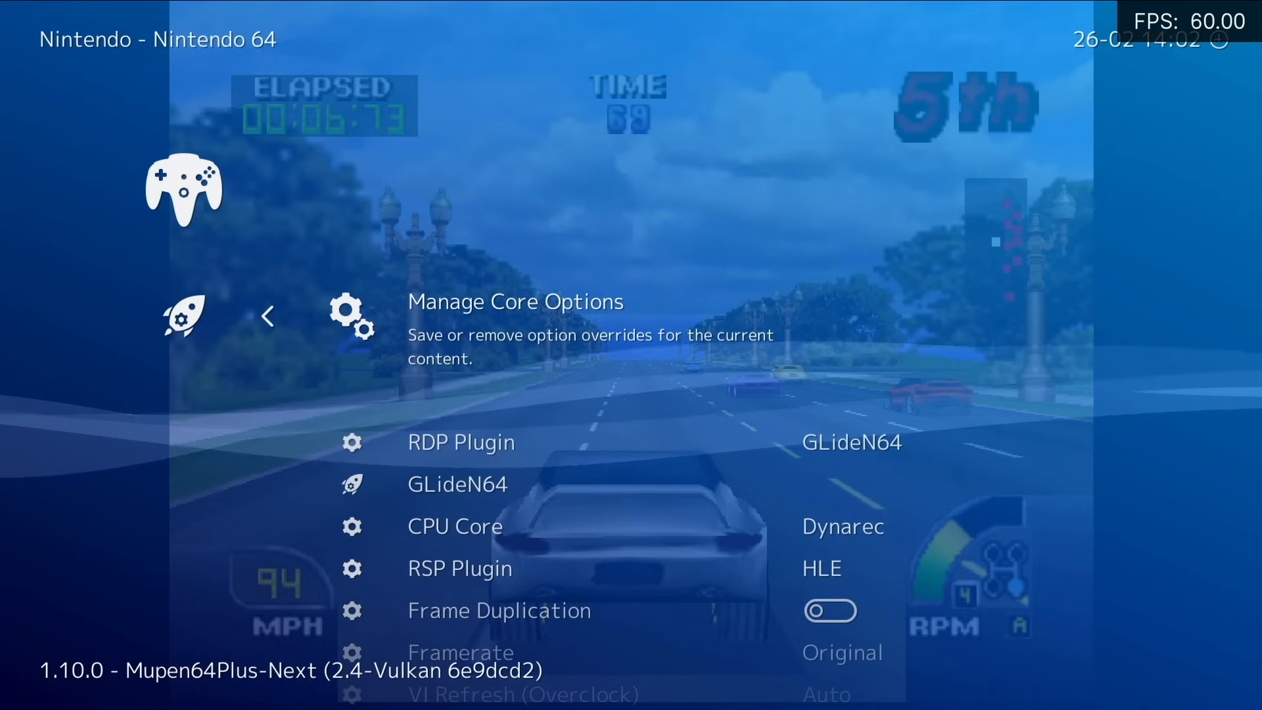
key("Down")
key("Down")
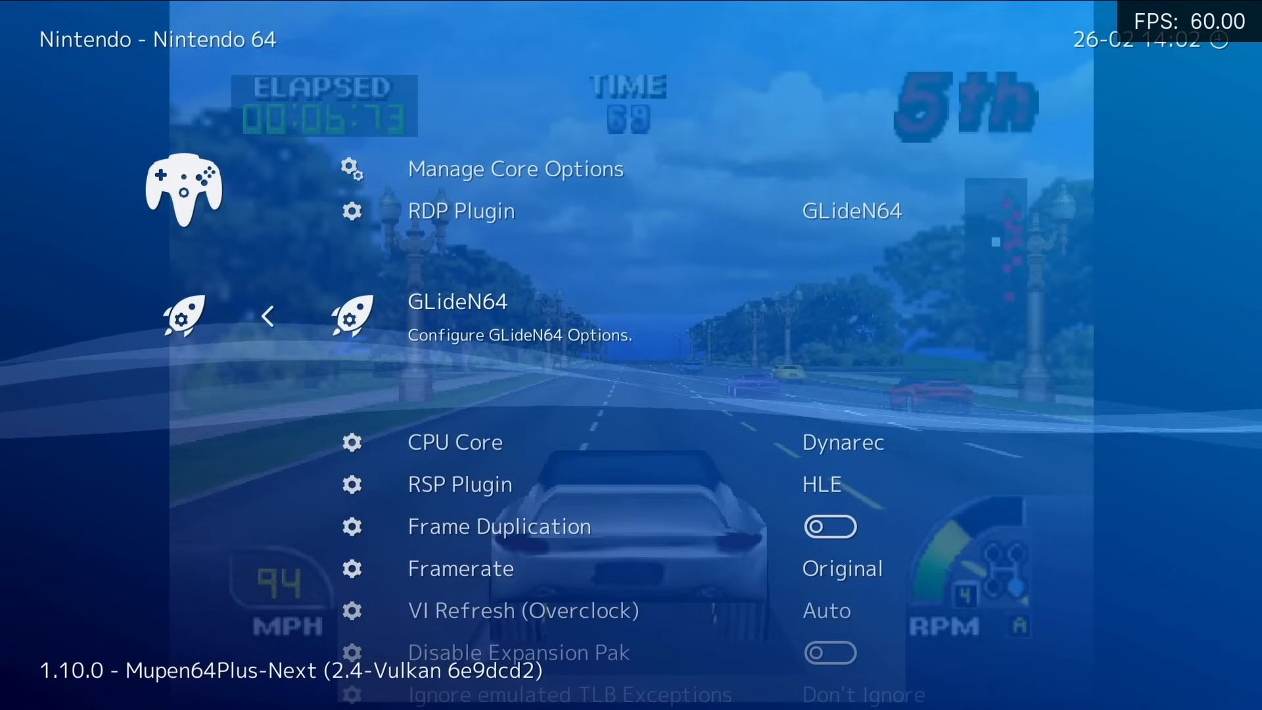
key("Return")
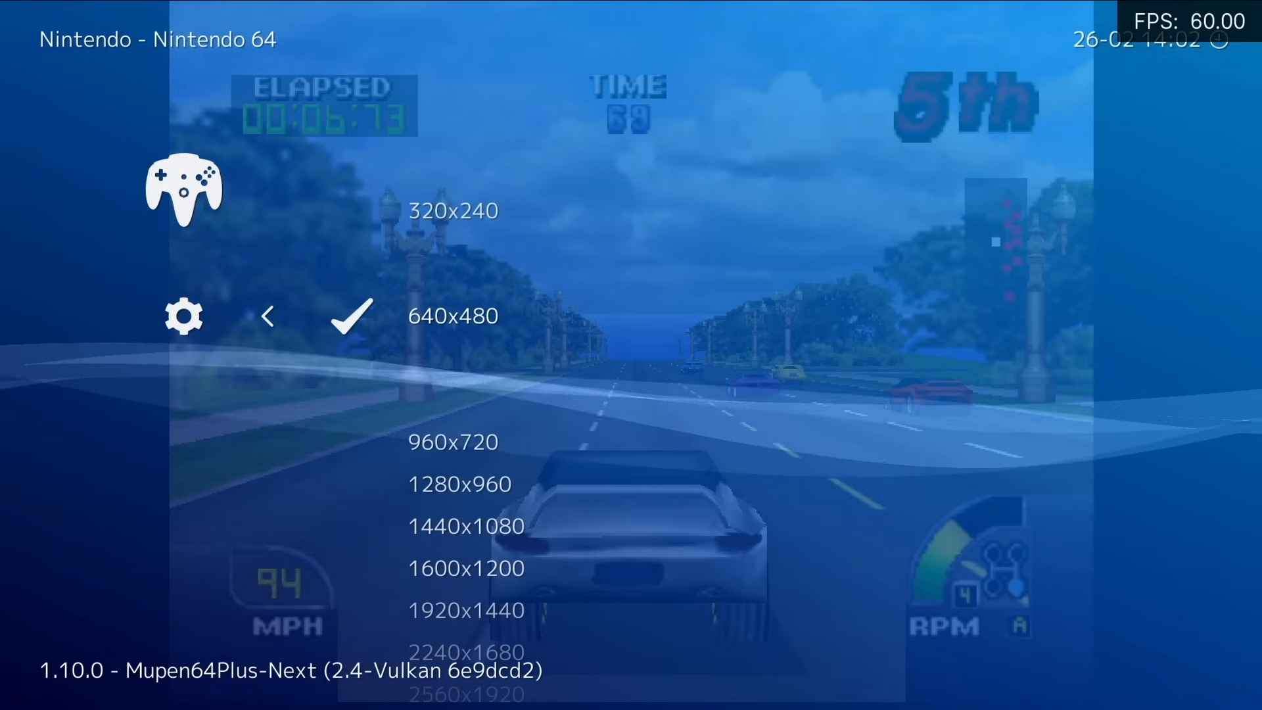
Set GLideN64 4:3 Resolution to 1440x1080 and close the racing game.
key("Down")
key("Down")
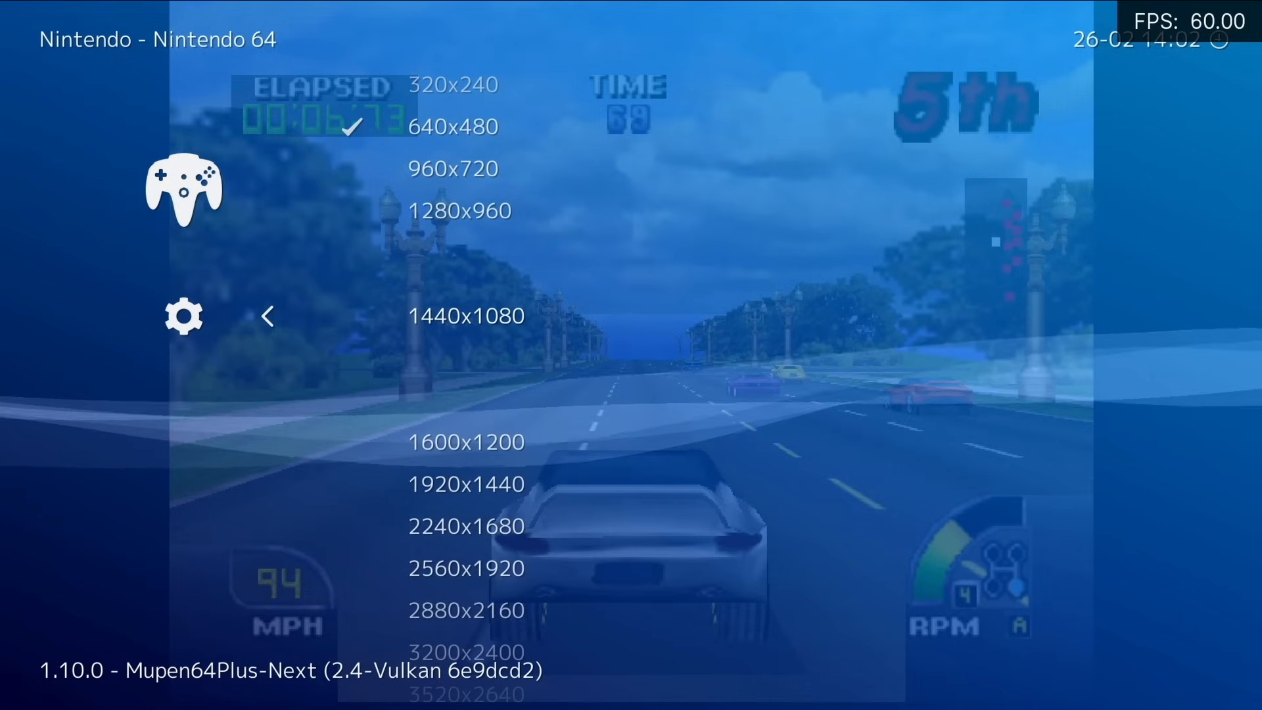
key("Return")
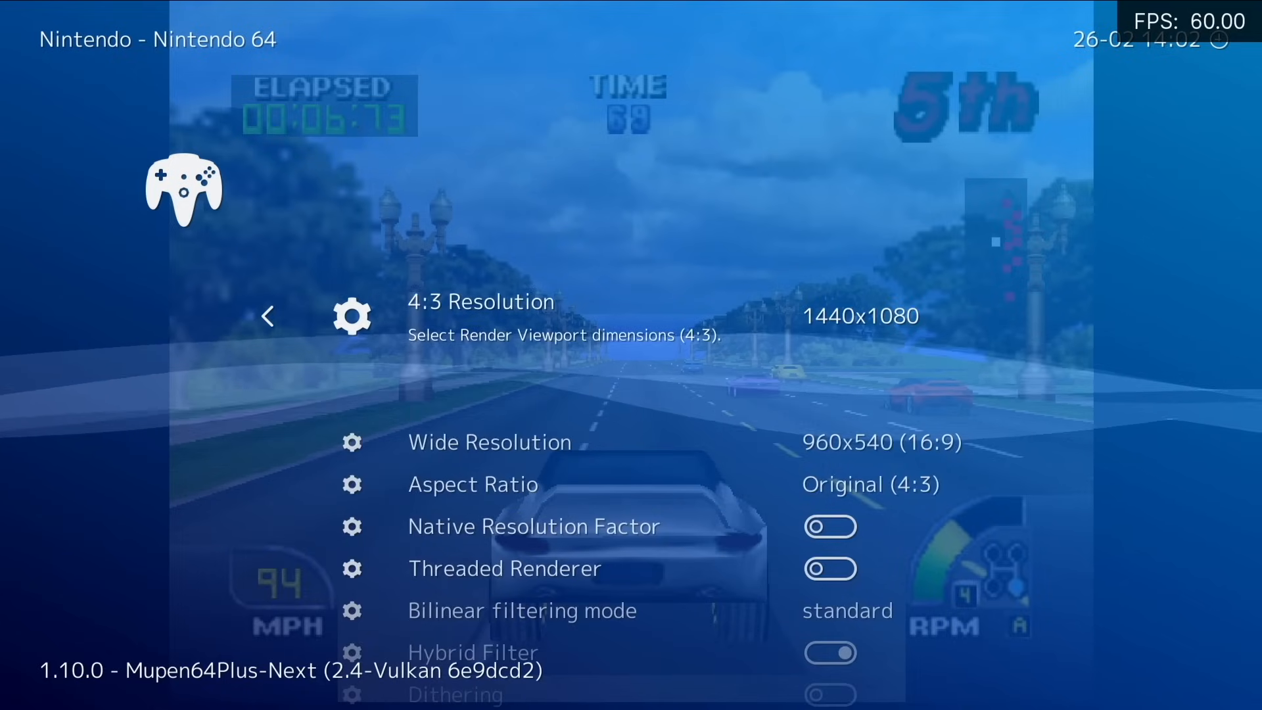
key("Down")
key("BackSpace")
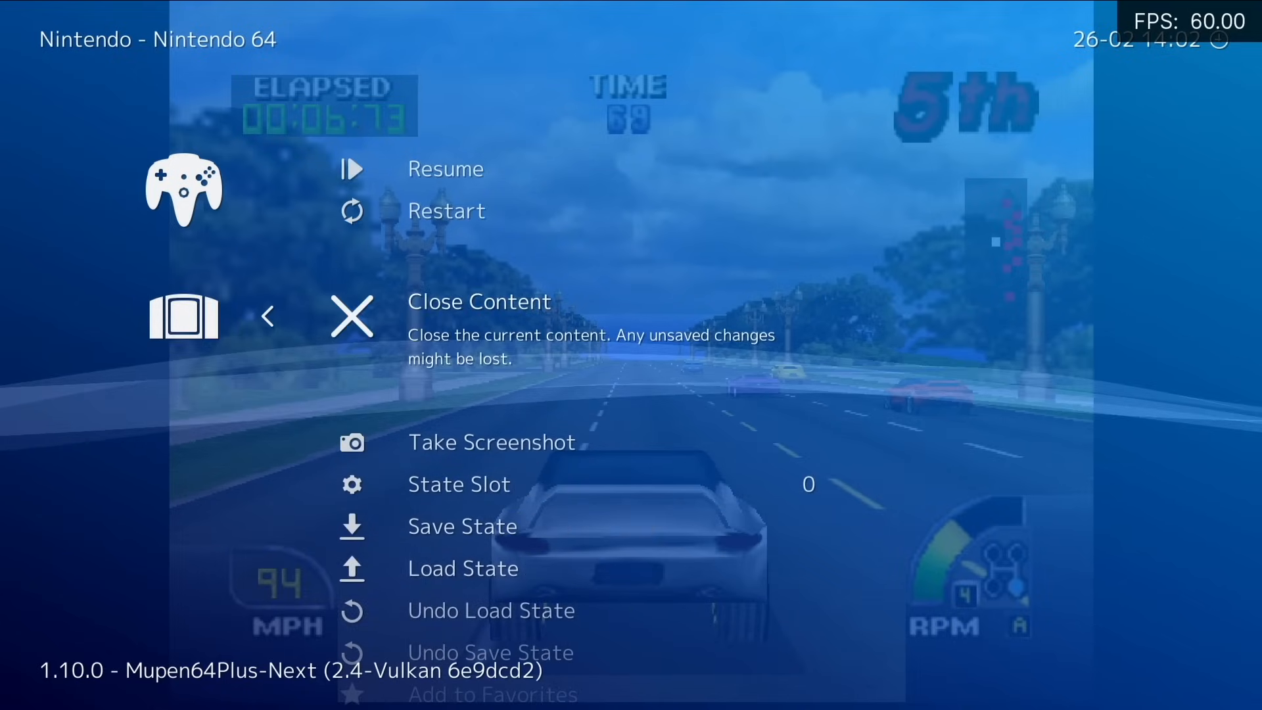
key("Return")
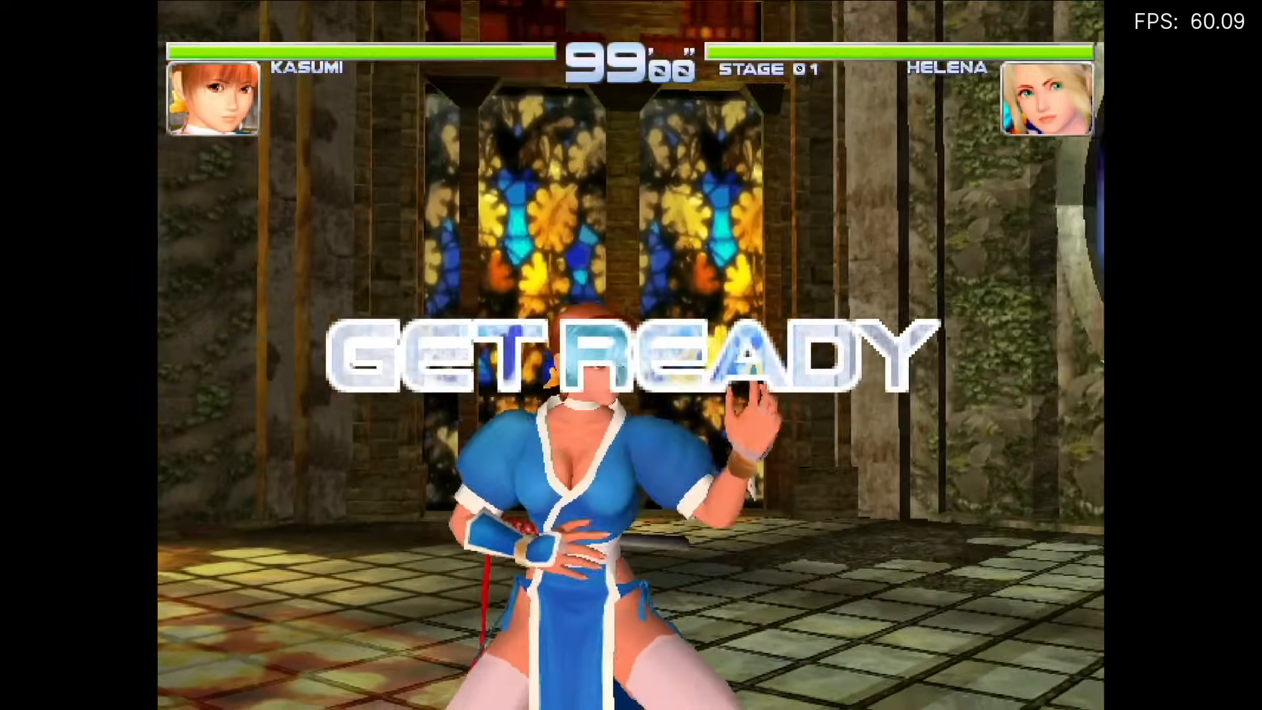
Set the Dreamcast core's video Internal Resolution to 1440x1080.
key("F1")
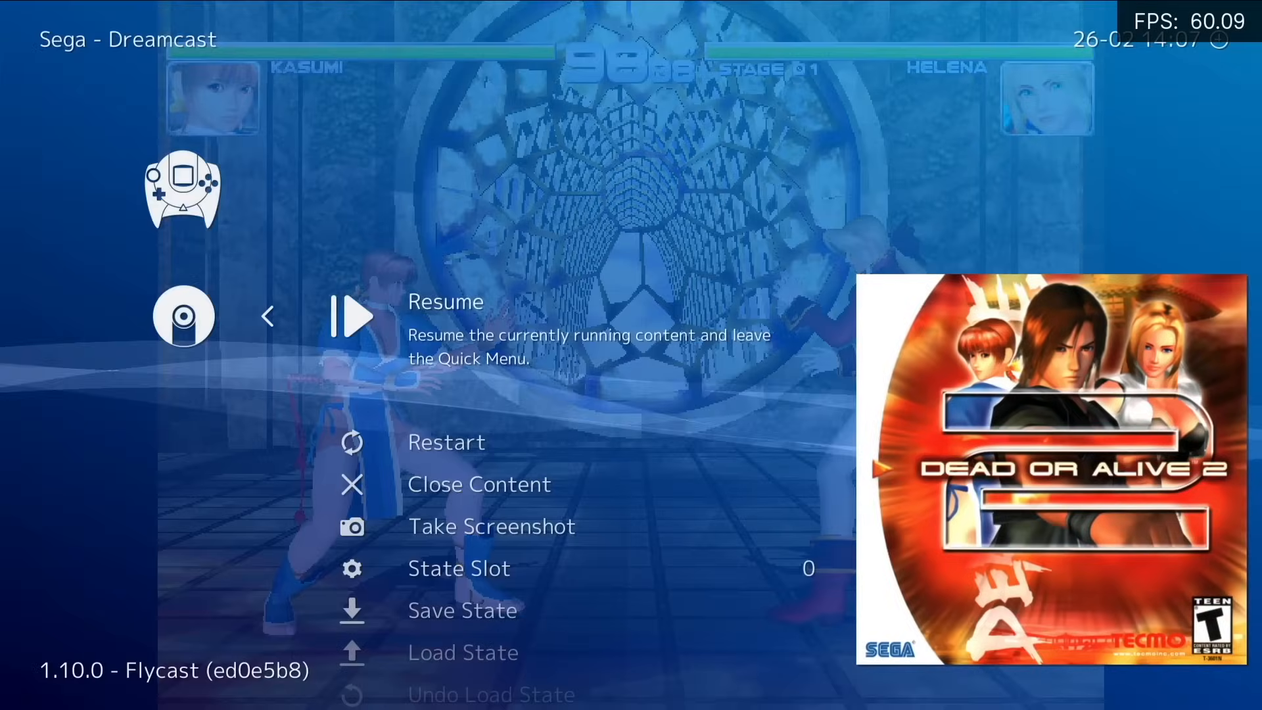
key("Down")
key("Down")
key("Down")
key("Down")
key("Down")
key("Down")
key("Down")
key("Down")
key("Down")
key("Down")
key("Down")
key("Down")
key("Return")
key("Down")
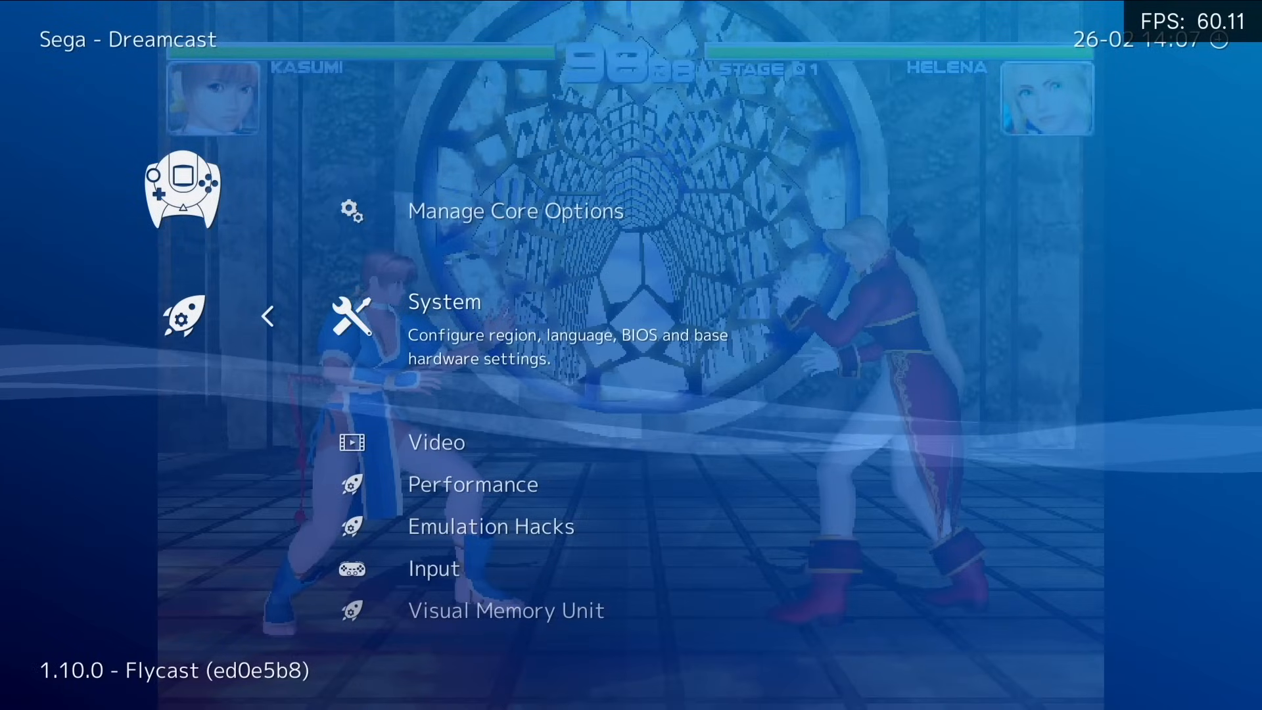
key("Down")
key("Return")
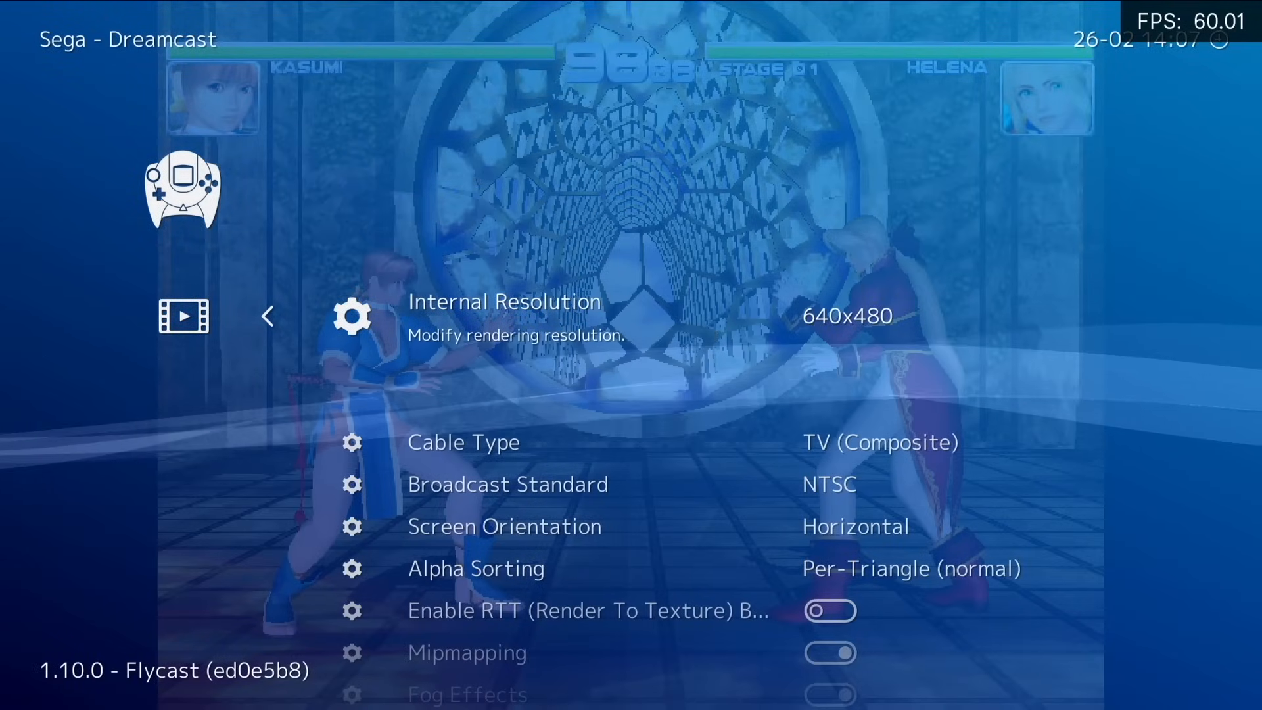
key("Return")
key("Down")
key("Down")
key("Down")
key("Down")
key("Down")
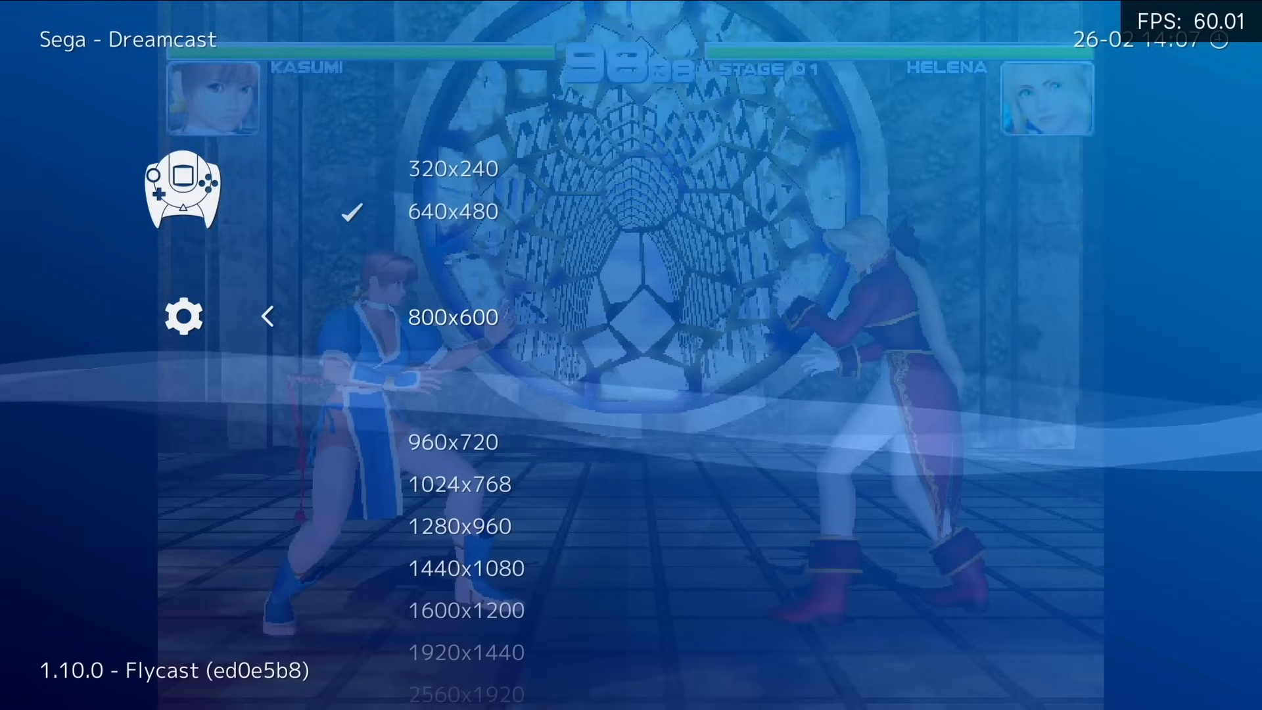
key("Return")
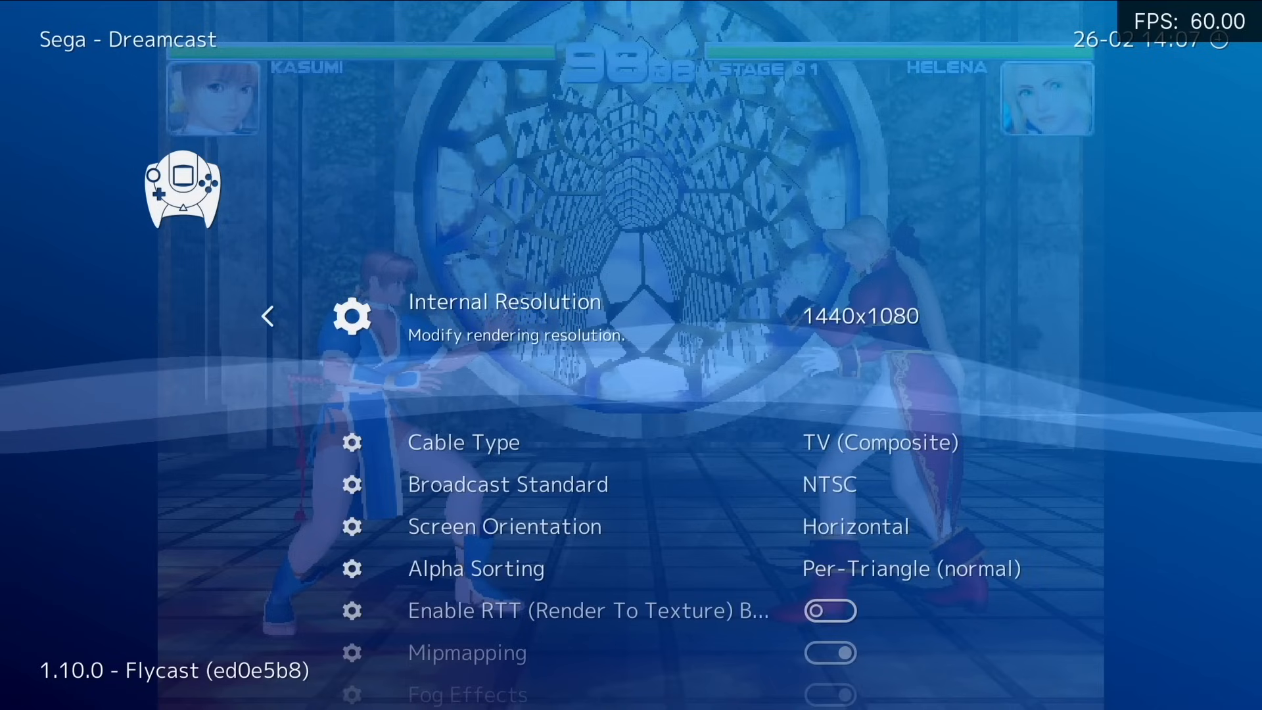
Turn on the Widescreen Hack under Emulation Hacks and resume Dead or Alive 2.
key("BackSpace")
key("Down")
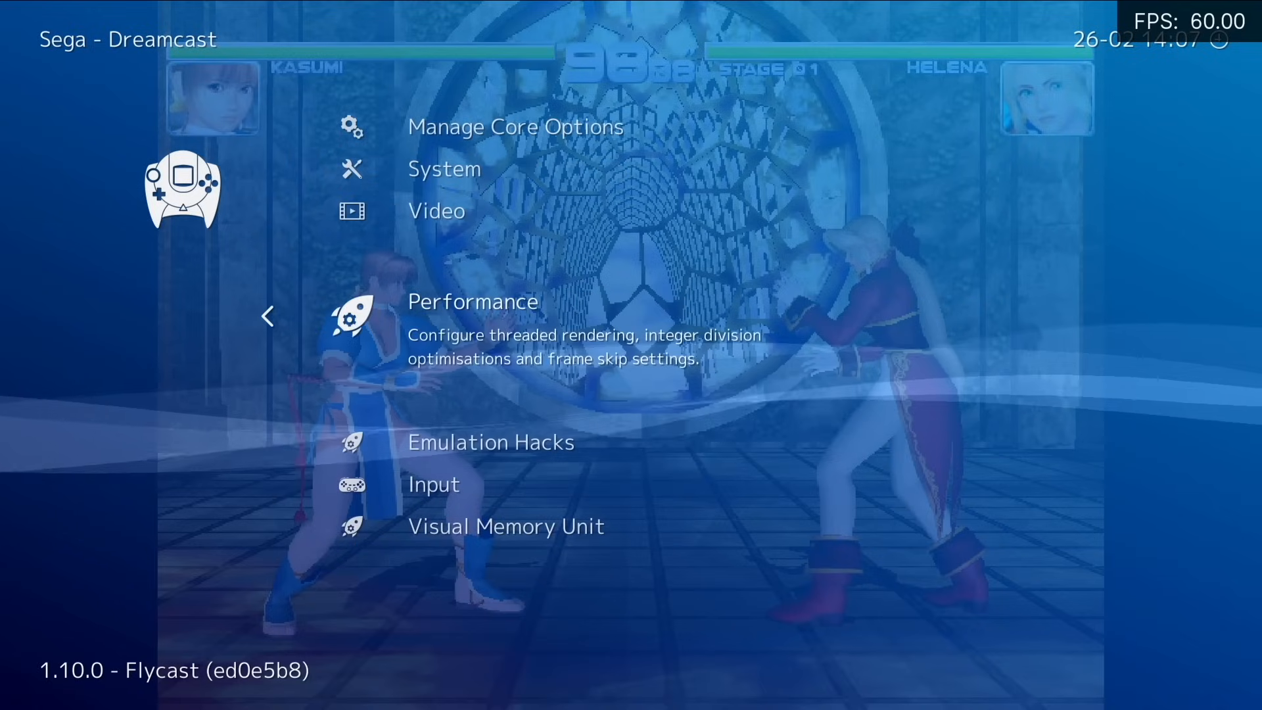
key("Return")
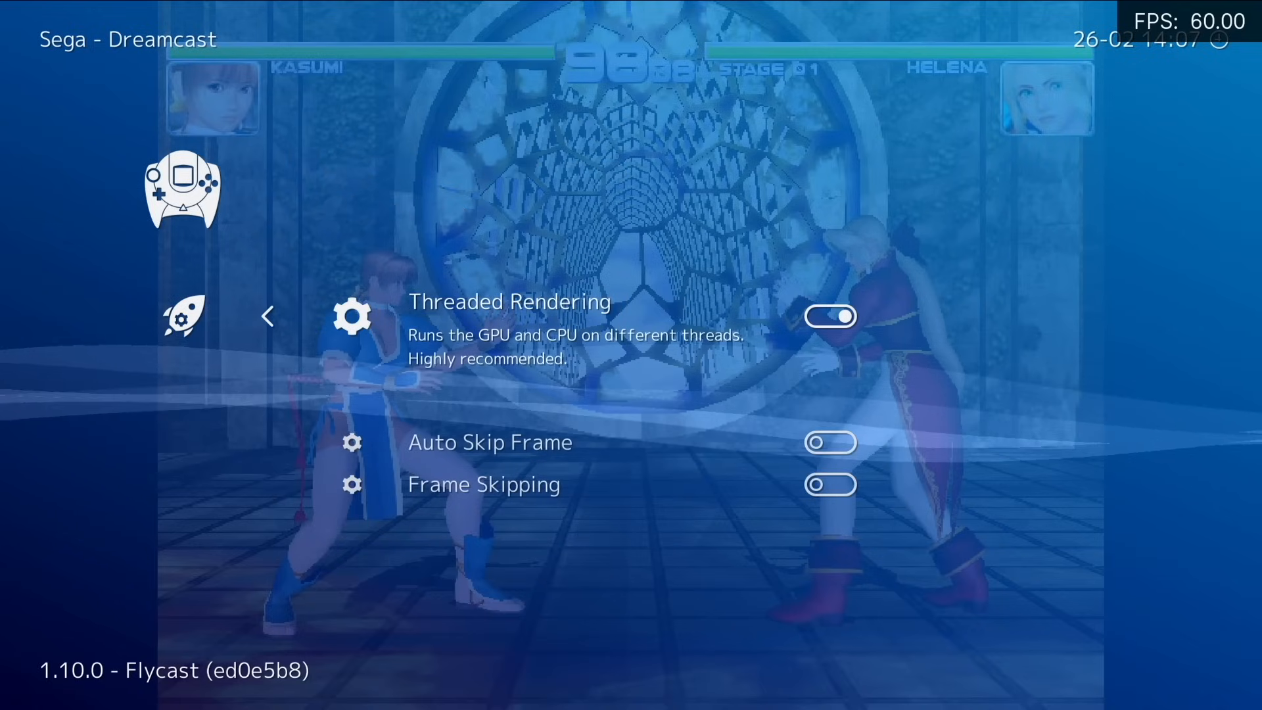
key("BackSpace")
key("Down")
key("Return")
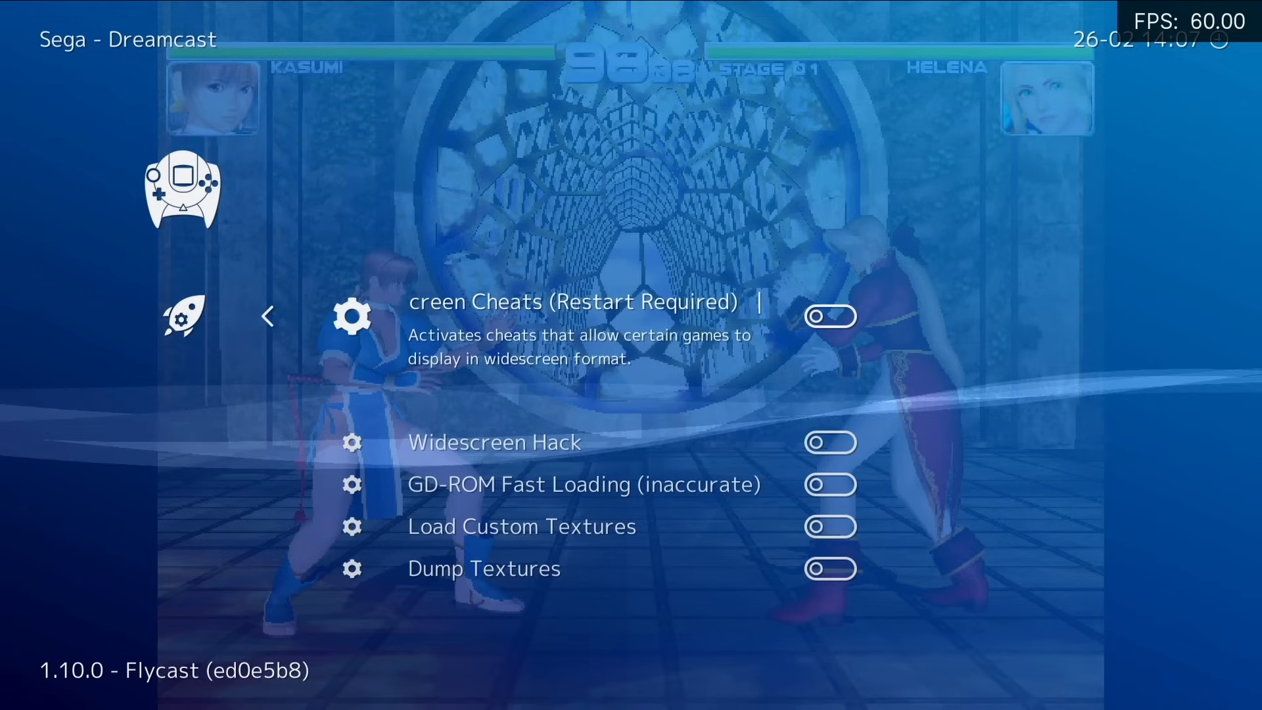
key("Down")
key("Return")
key("Up")
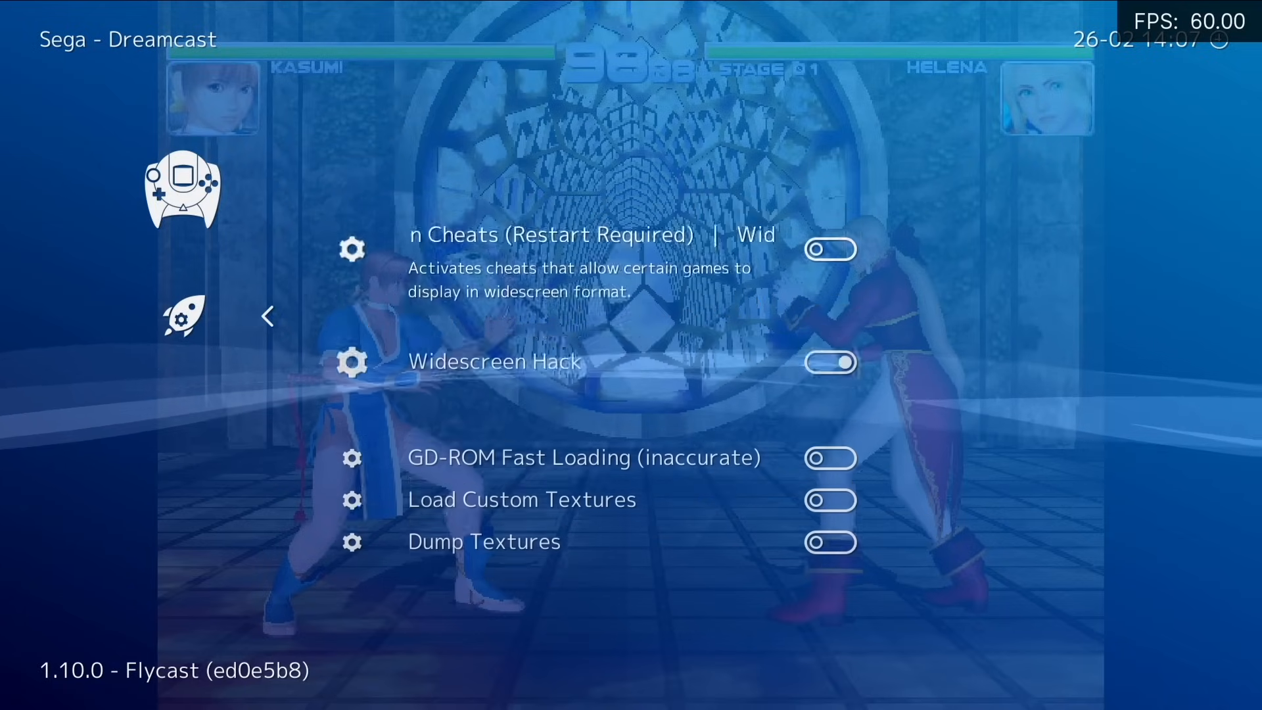
key("Down")
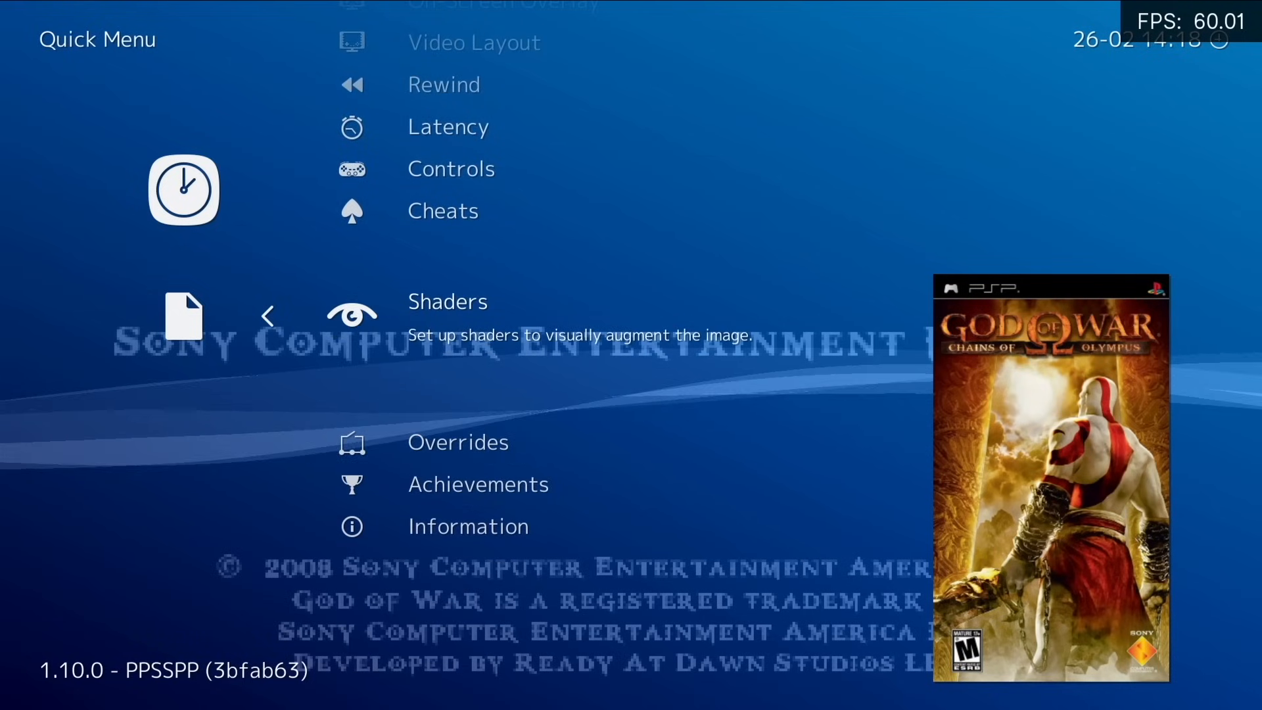
Set the PSP core's Internal Resolution to 1920x1088 and resume God of War.
key("Up")
key("Up")
key("Up")
key("Up")
key("Up")
key("Up")
key("Up")
key("Return")
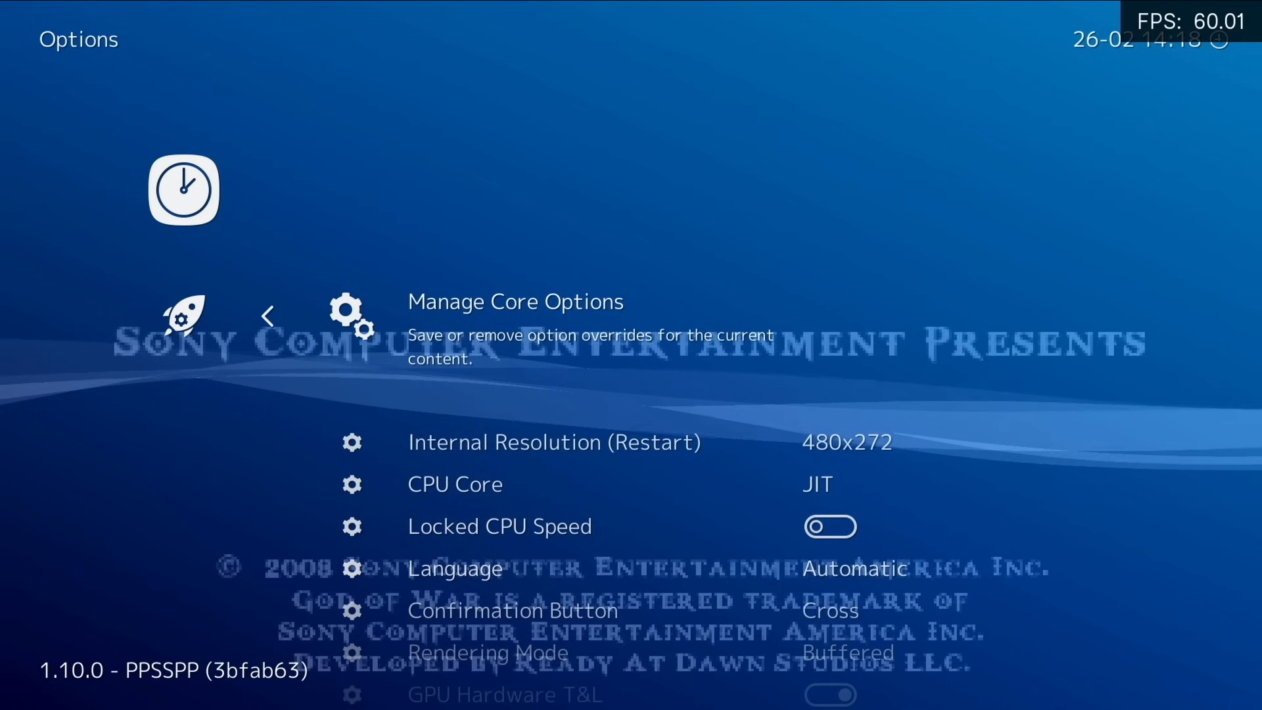
key("Down")
key("Return")
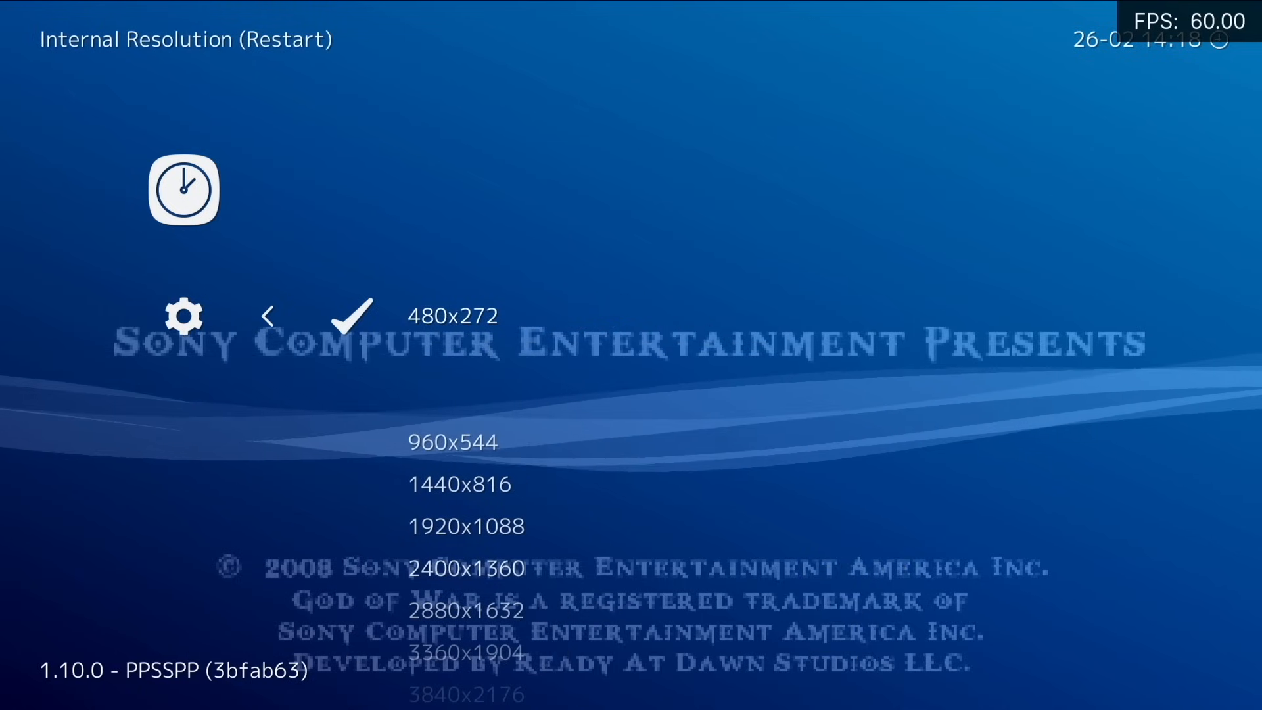
key("Return")
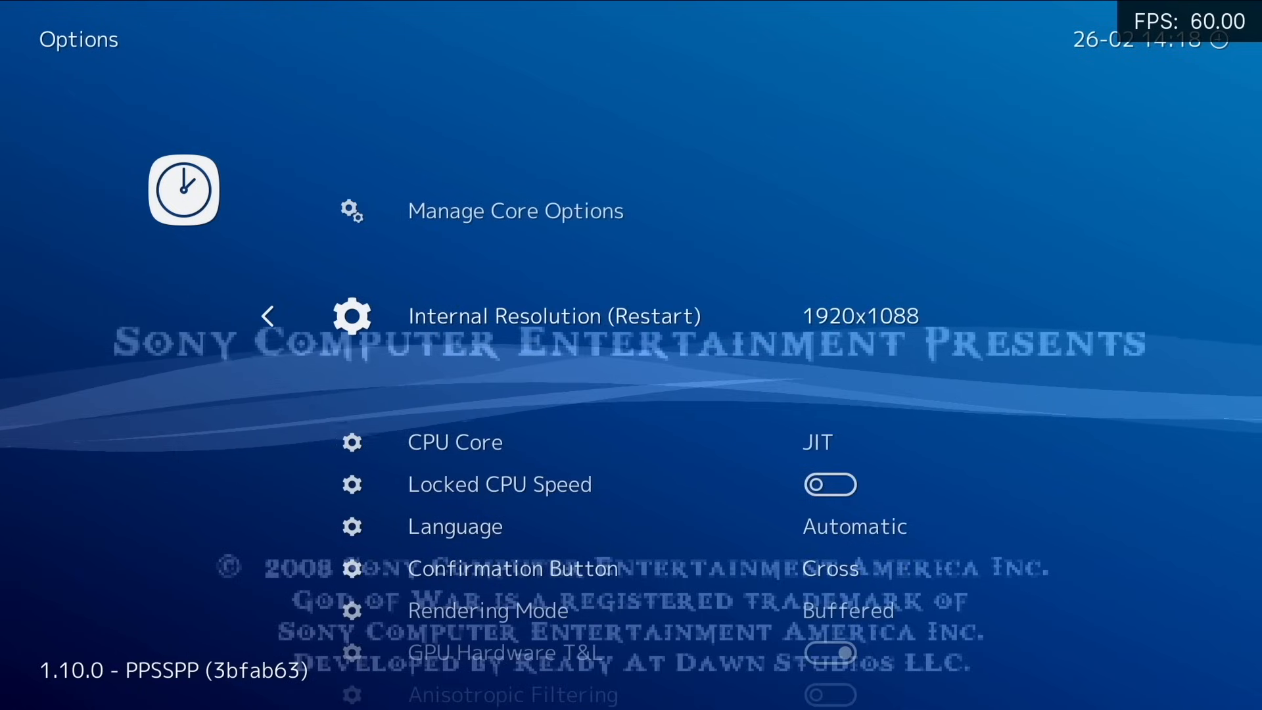
key("BackSpace")
key("F1")
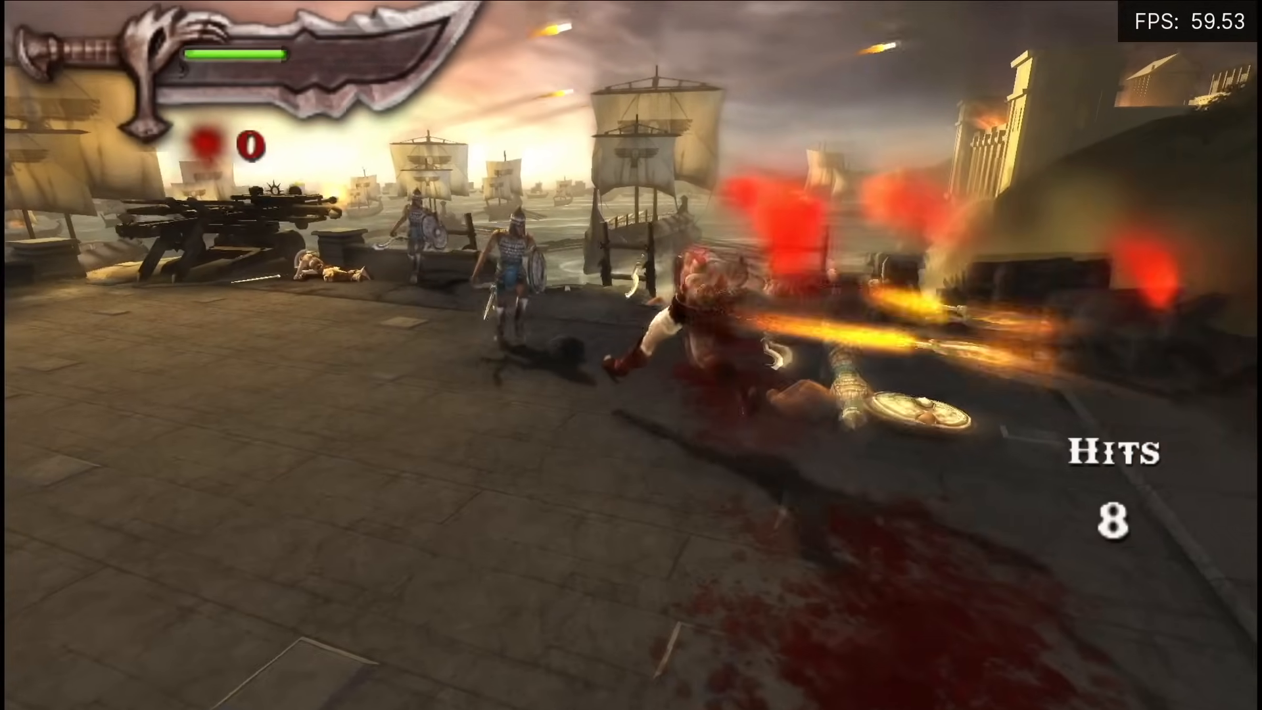
Fight the soldiers with Kratos, then bring up Virtua Fighter 2's core options.
key("Left")
key("a")
key("a")
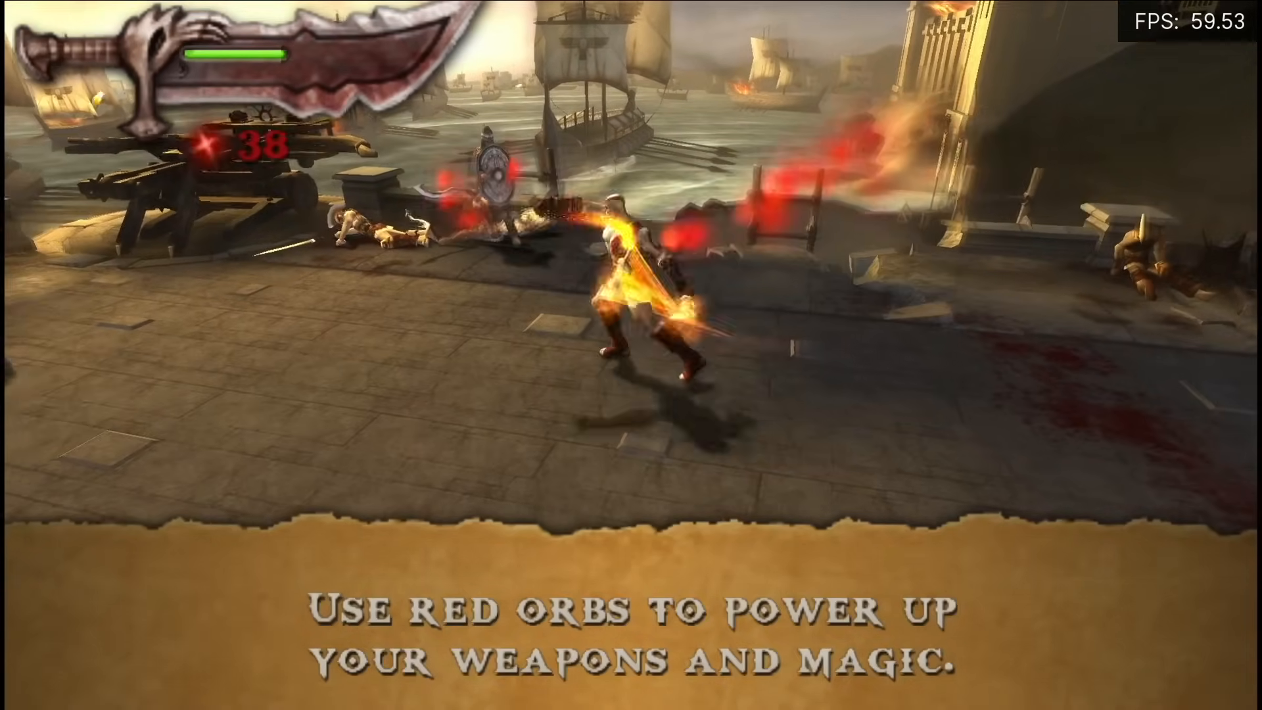
key("Left")
key("a")
key("a")
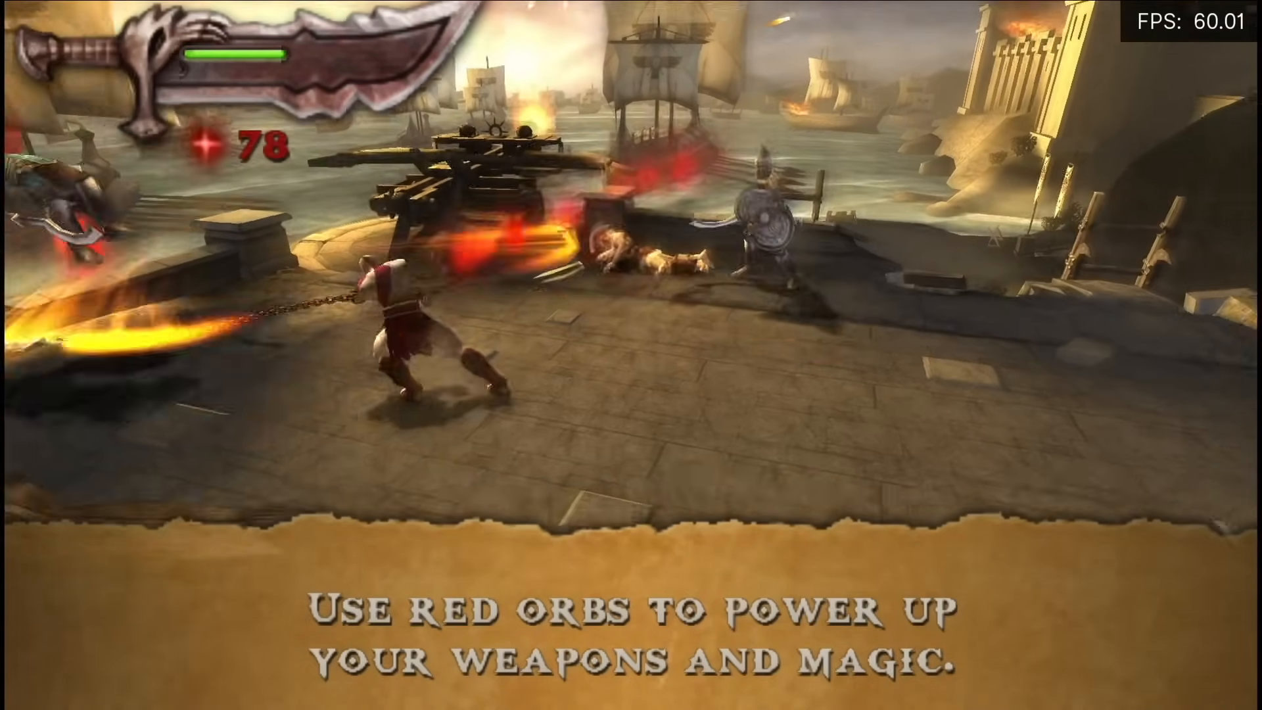
key("Left")
key("a")
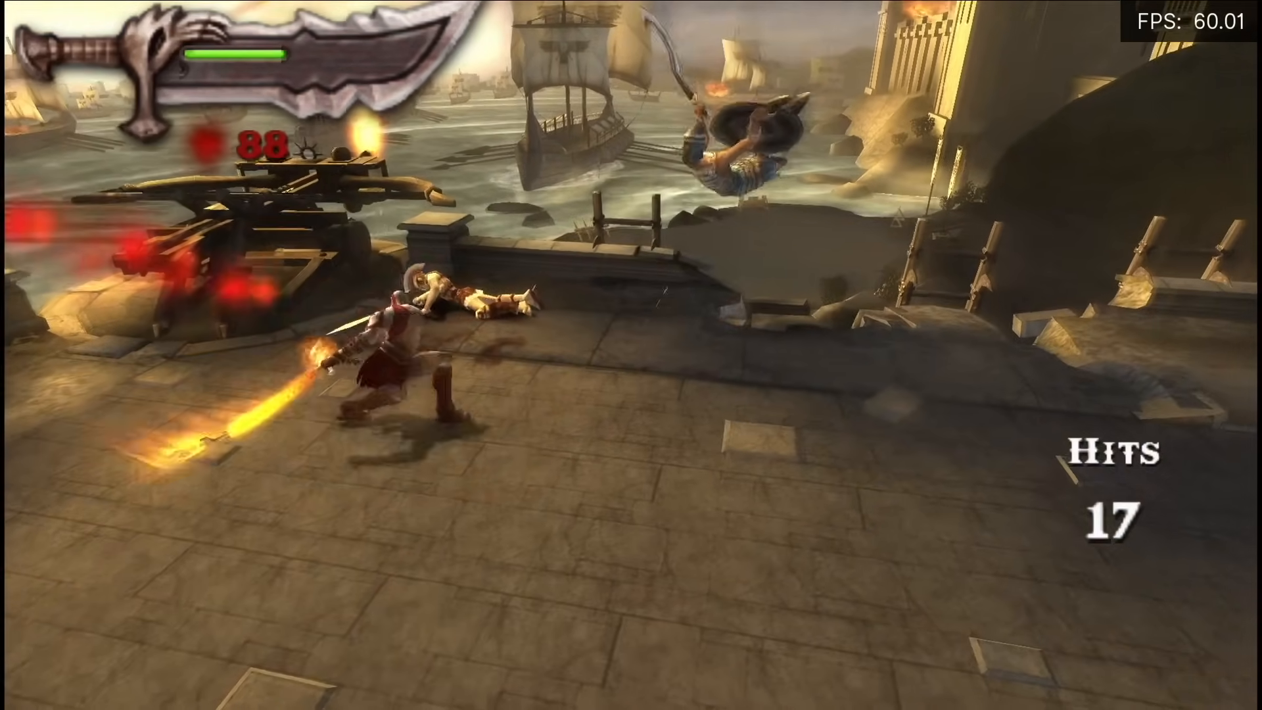
key("a")
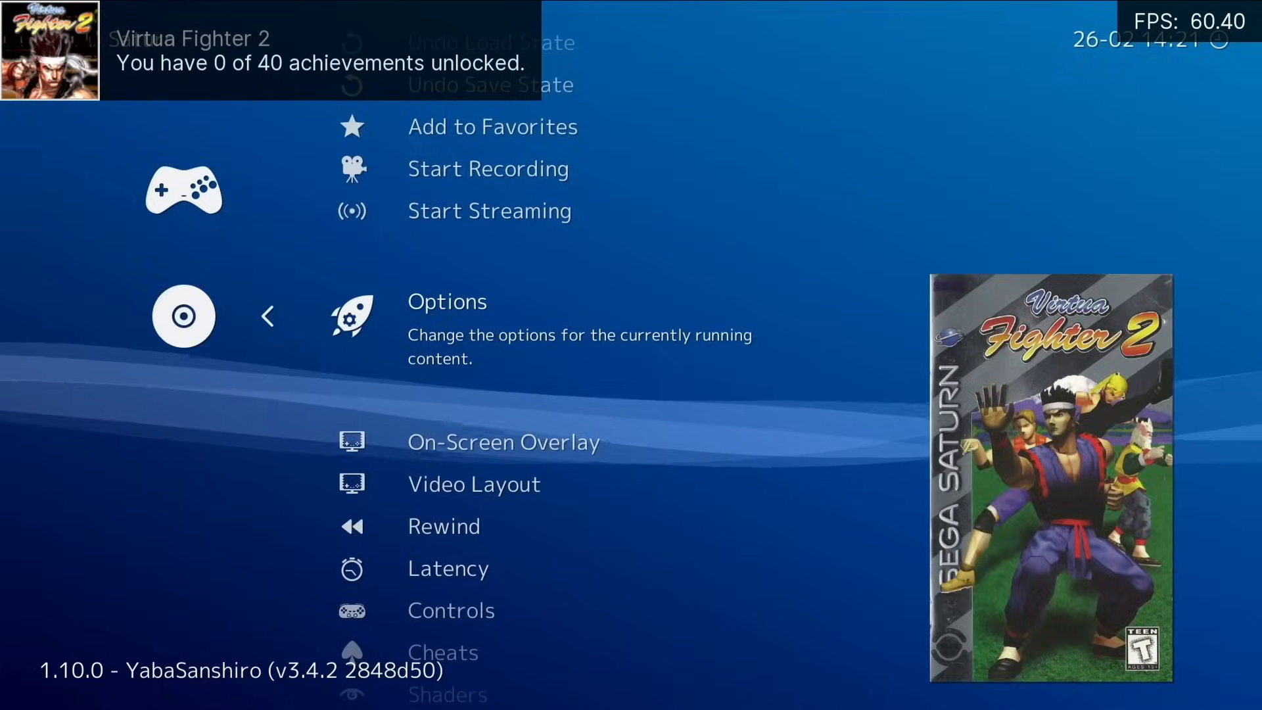
key("Return")
key("Down")
key("Down")
key("Down")
key("Down")
key("Down")
key("Down")
key("Down")
key("Down")
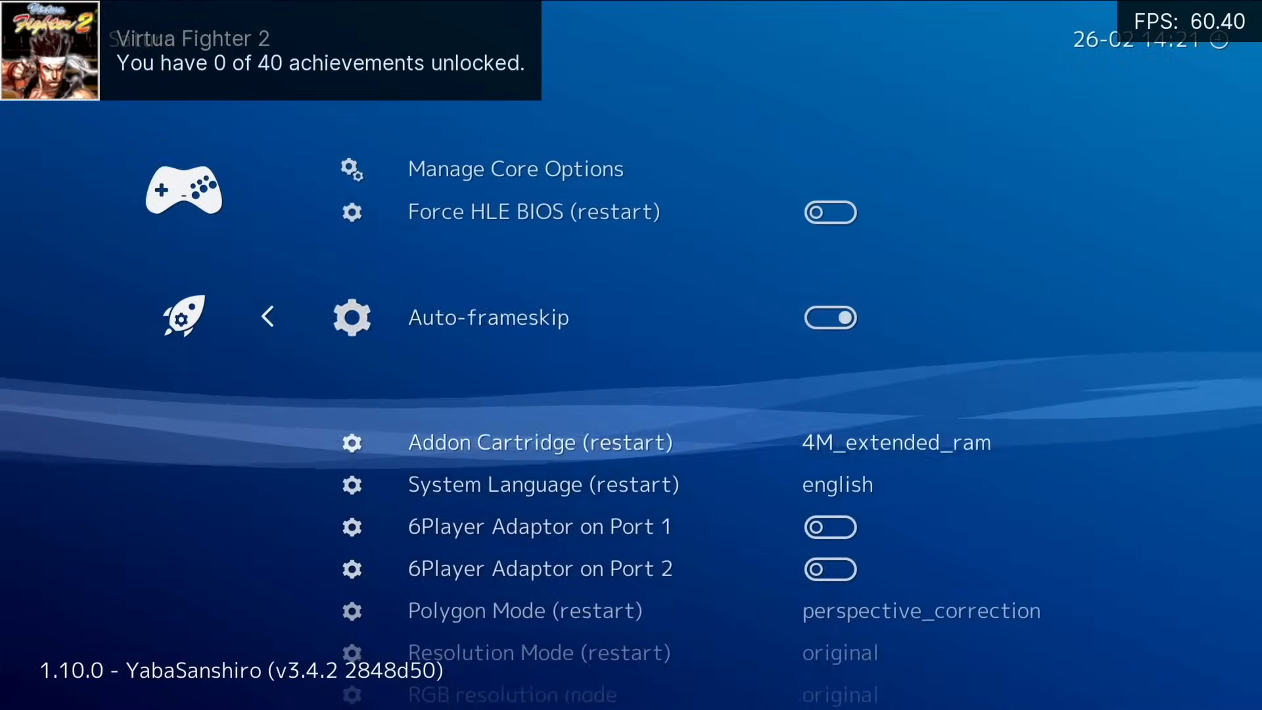
Set both Resolution Mode and RGB resolution mode to 1080p in the Saturn core options.
key("Return")
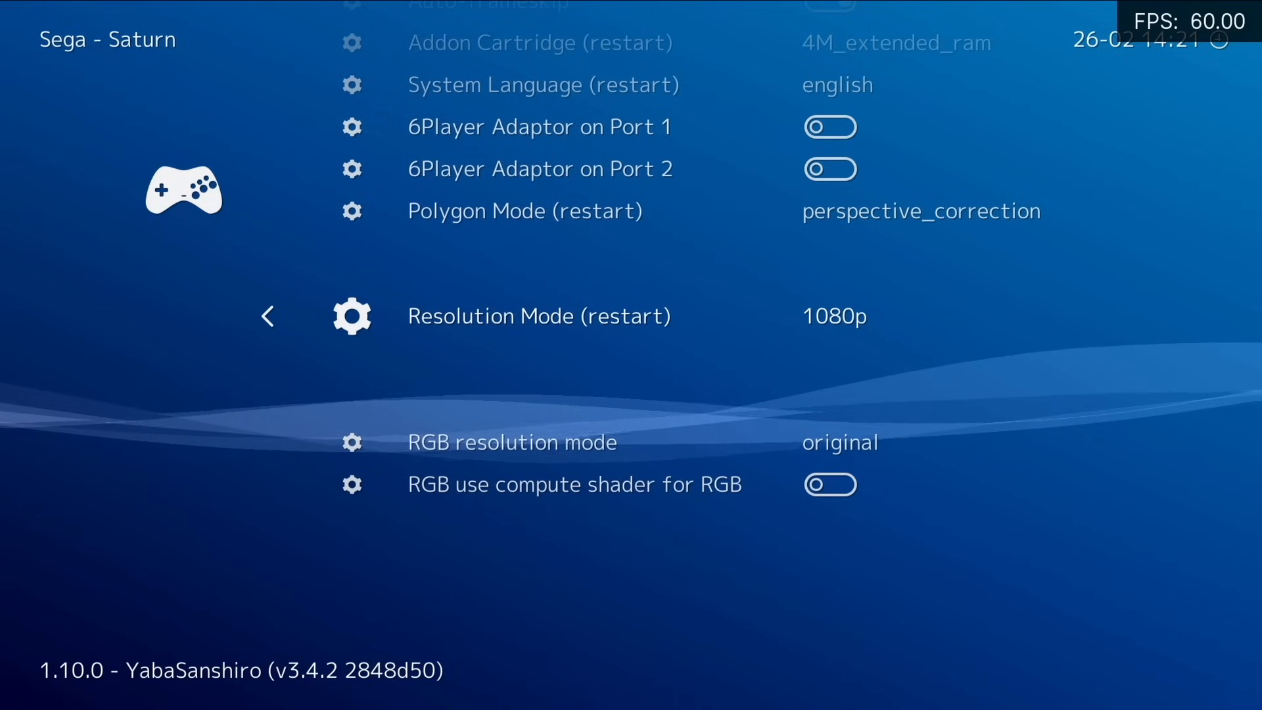
key("Down")
key("Return")
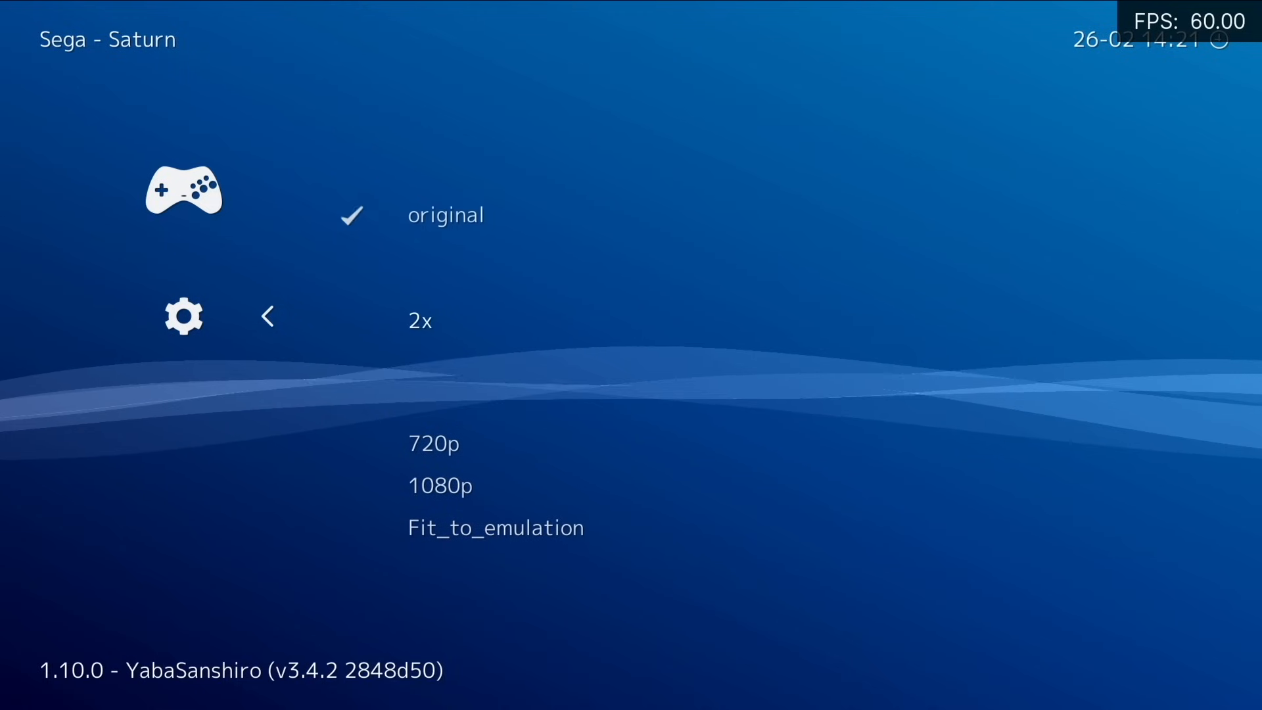
key("Return")
key("Up")
key("Up")
key("Up")
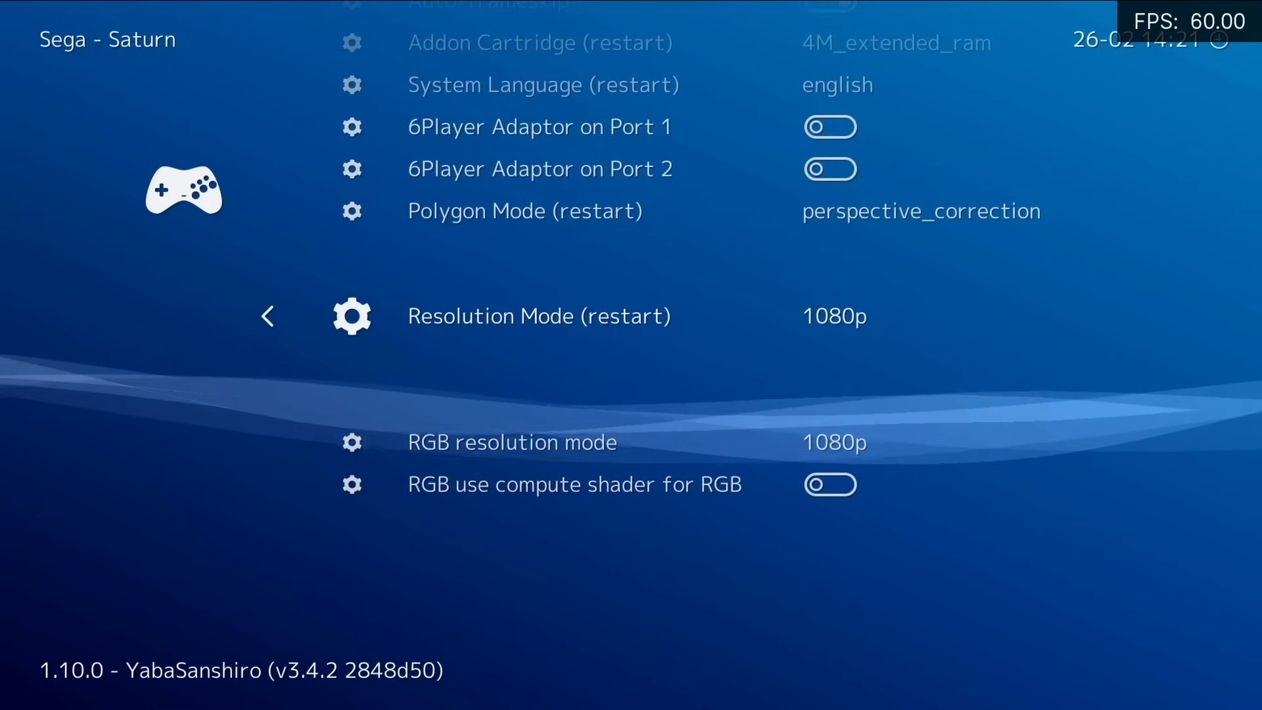
key("Up")
key("Up")
key("Up")
key("BackSpace")
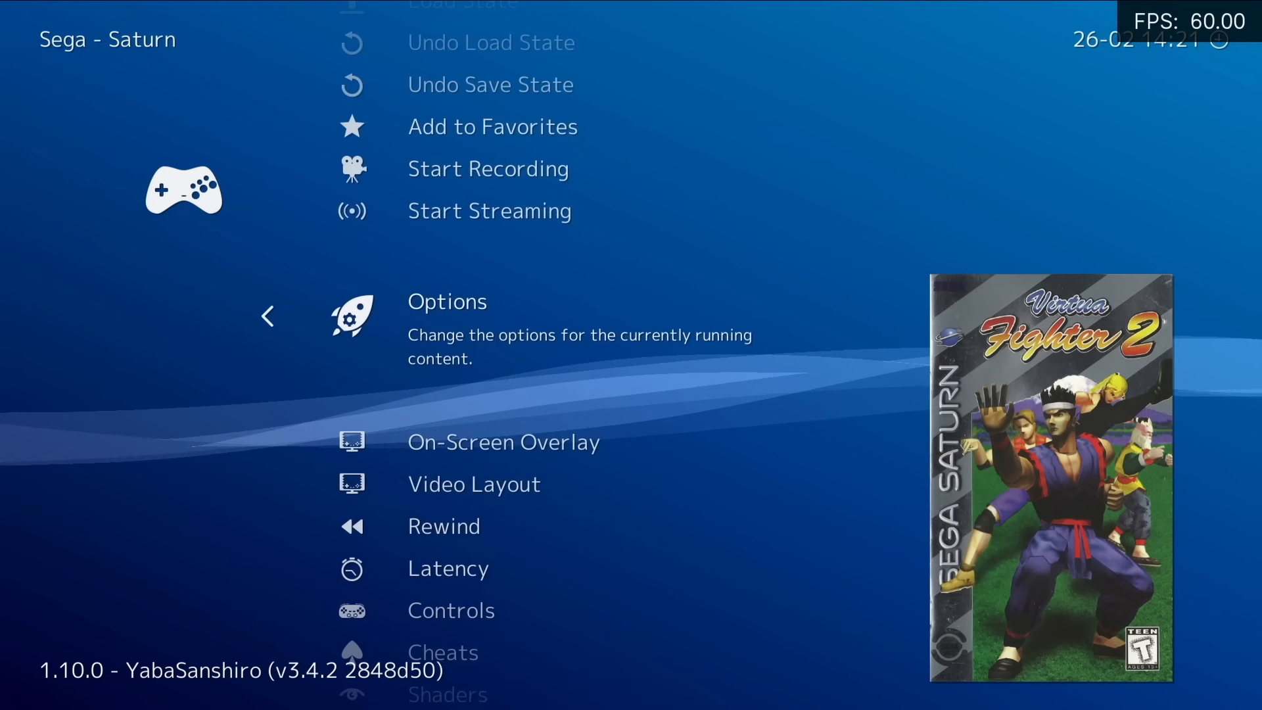
Resume the match, step Akira toward Lau, then bring up the PlayStation core options.
key("F1")
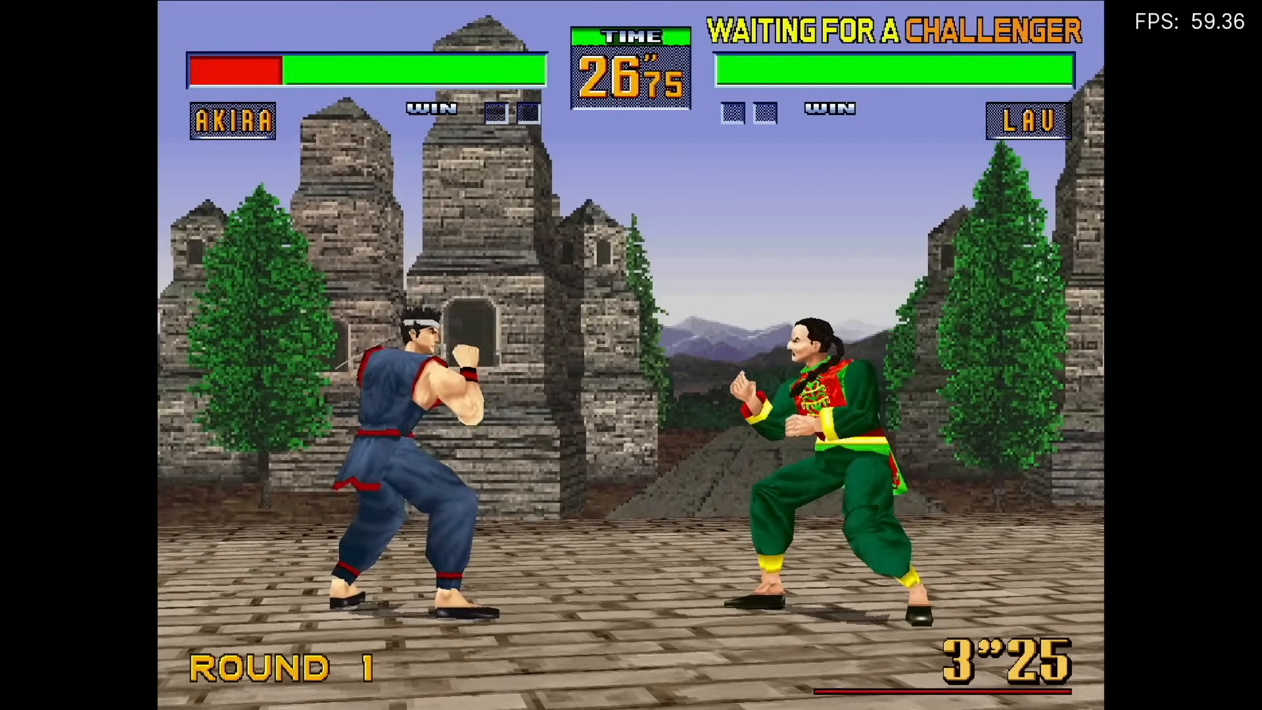
key("Right")
key("F1")
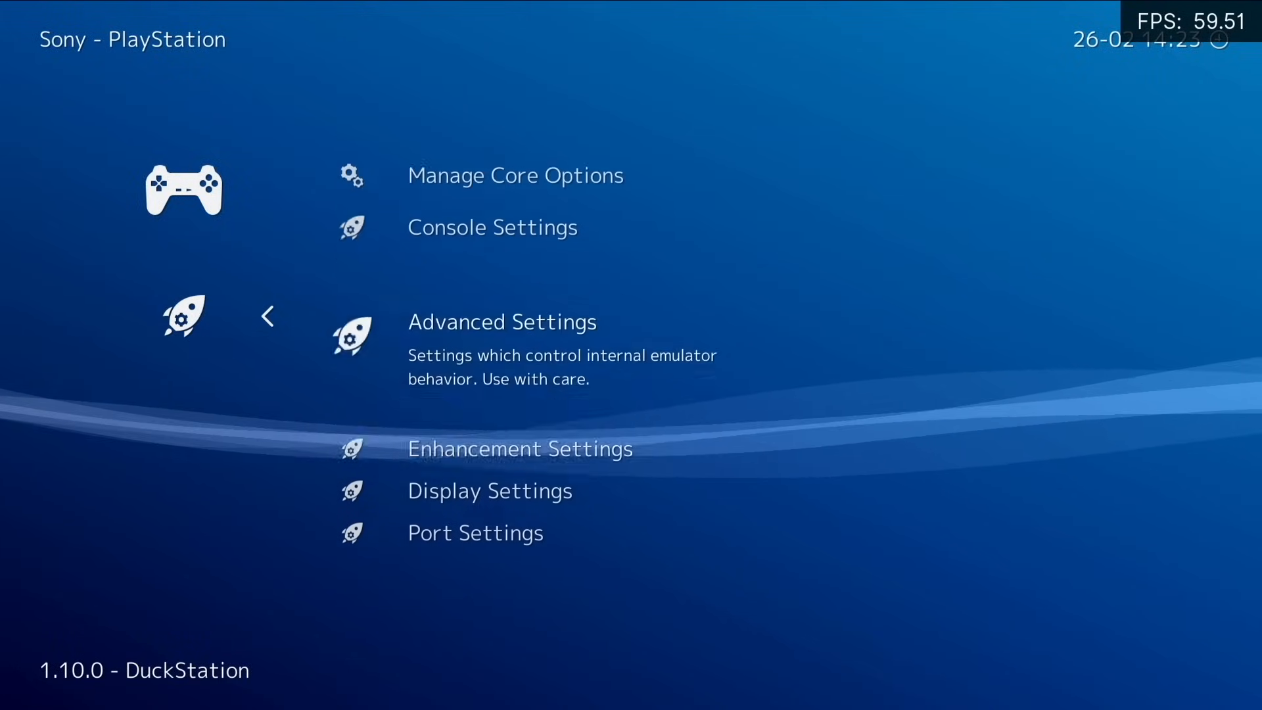
Set the Internal Resolution Scale to 5x (for 1080p) in Enhancement Settings.
key("Return")
key("Down")
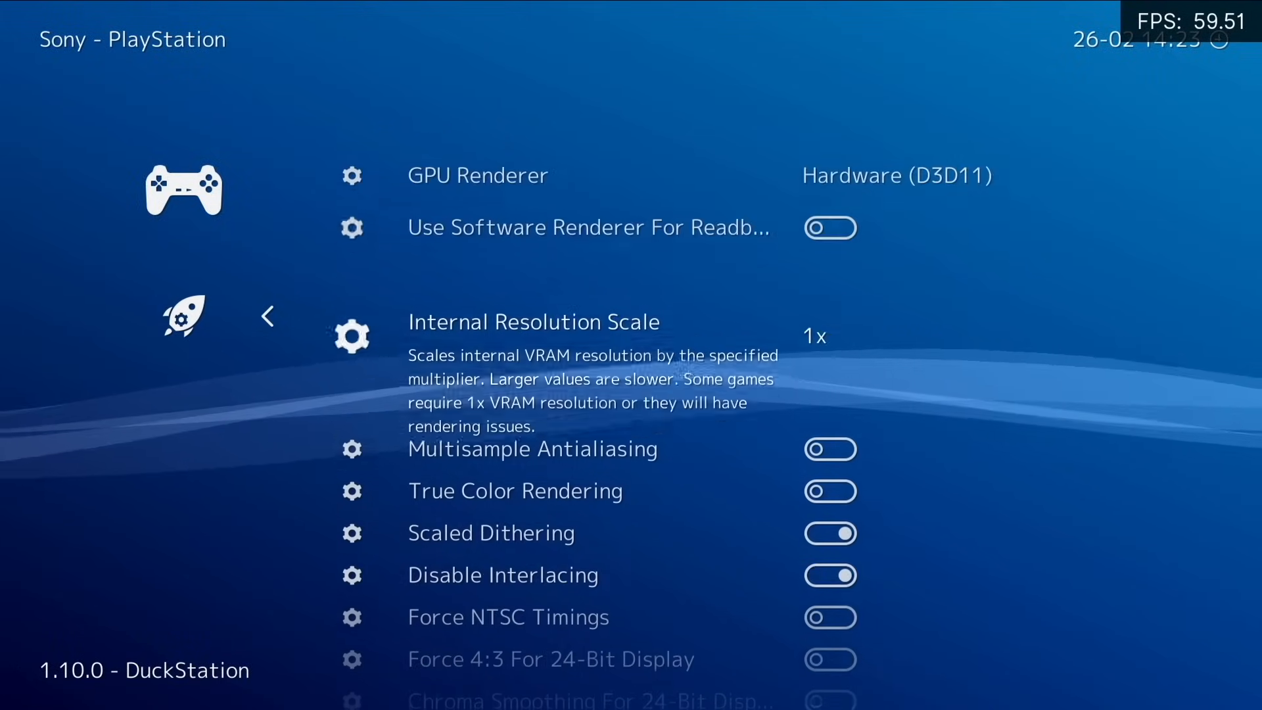
key("Return")
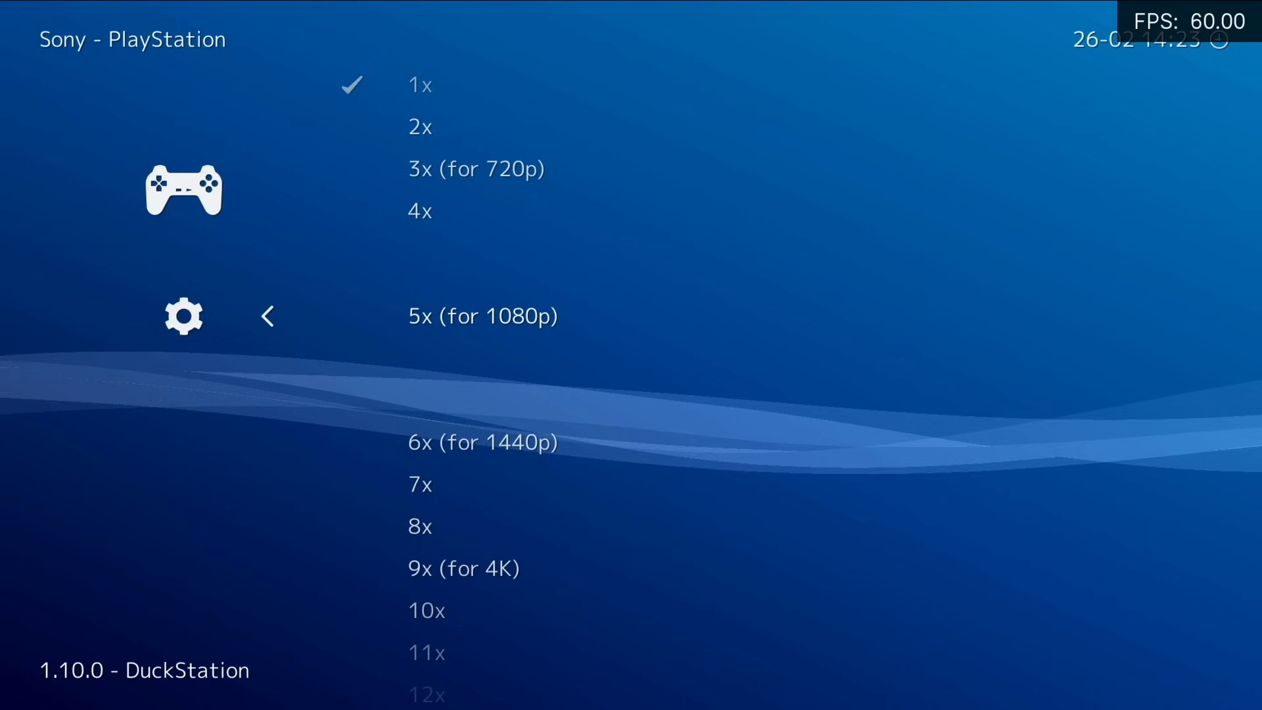
key("Return")
Turn on Widescreen Hack and PGXP Geometry Correction, then resume the game.
key("Down")
key("Down")
key("Down")
key("Down")
key("Down")
key("Down")
key("Down")
key("Down")
key("Down")
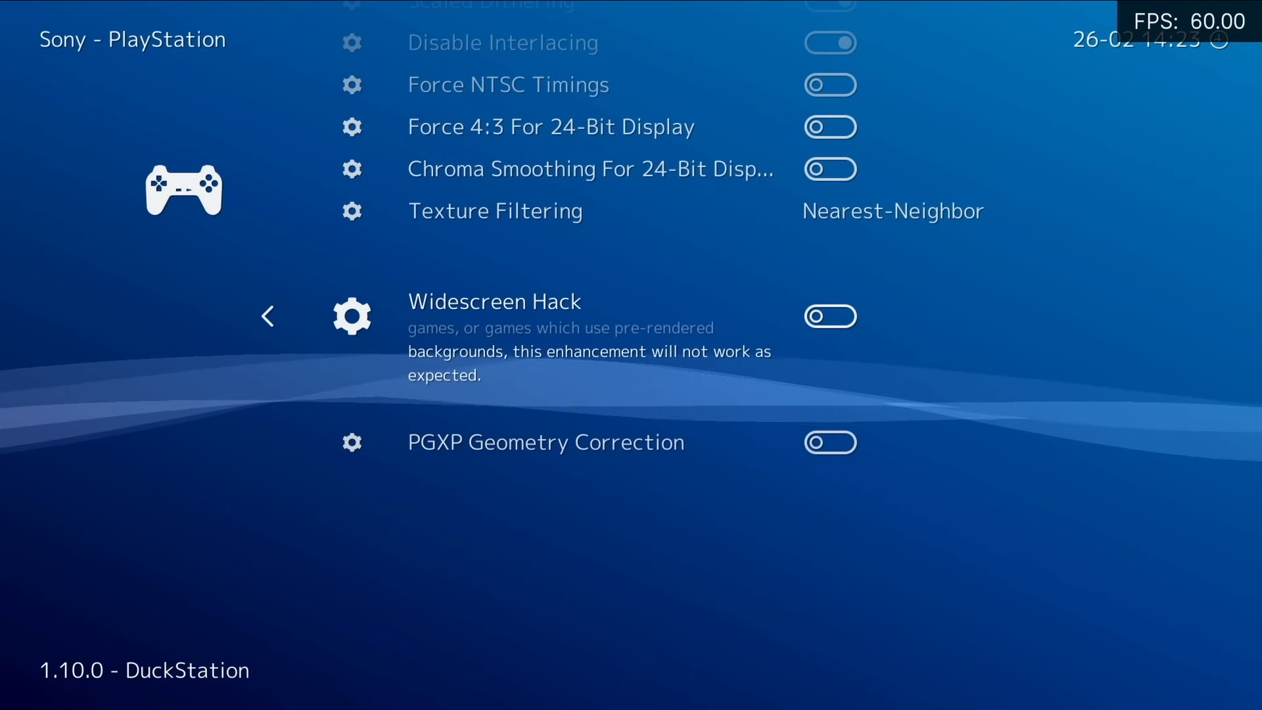
key("Return")
key("Down")
key("Return")
key("Up")
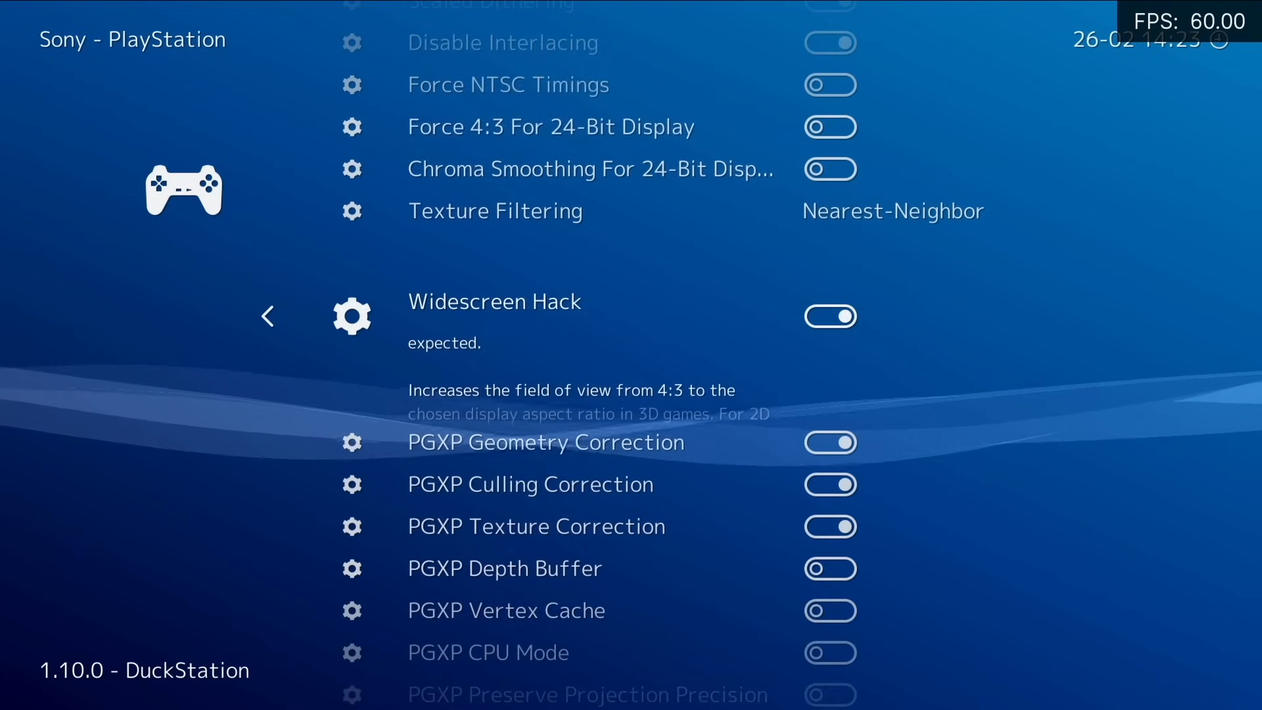
key("Down")
key("BackSpace")
key("F1")
Continue the battle with Serge's attacks and start Kid's attack.
key("Down")
key("Down")
key("Return")
key("Up")
key("Return")
key("Return")
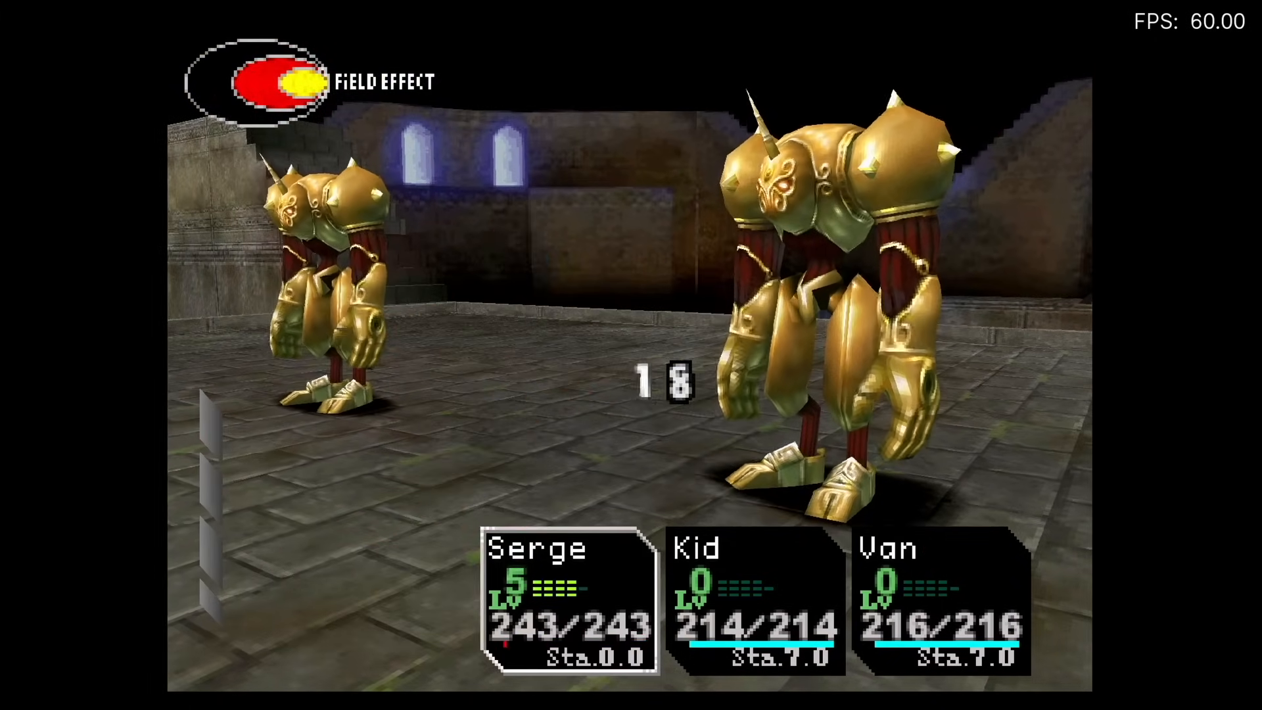
key("Return")
key("Return")
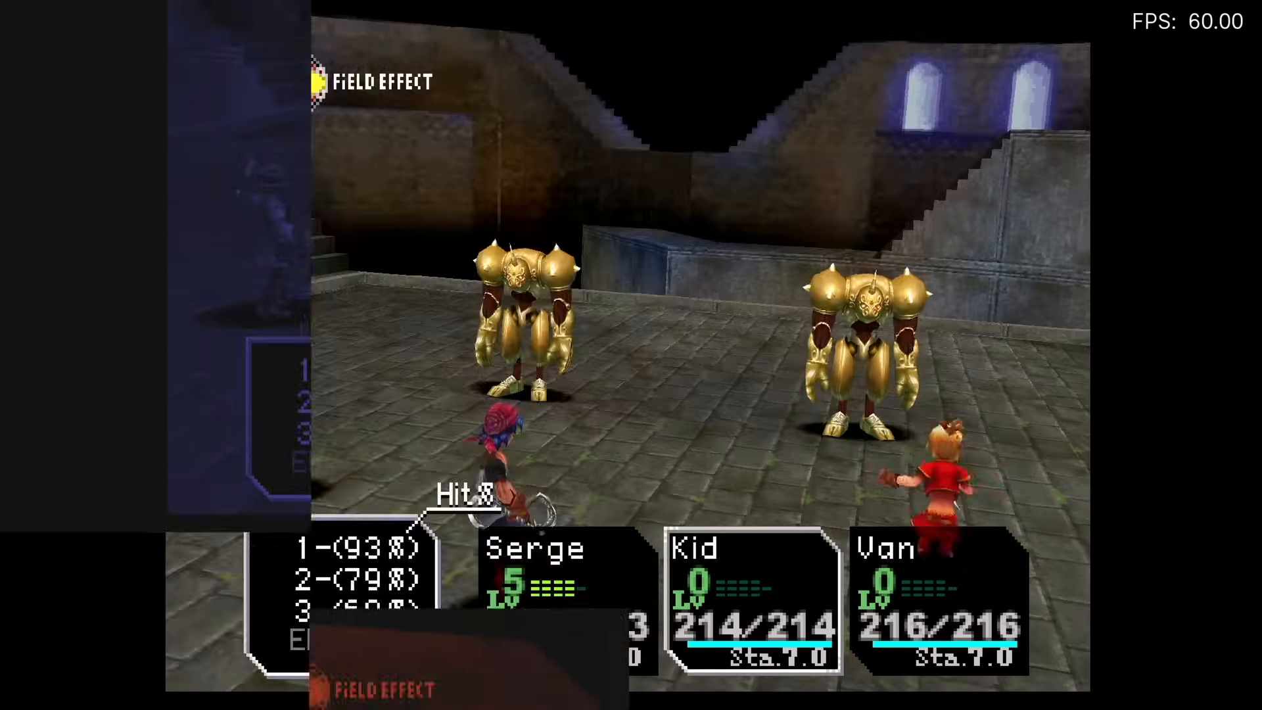